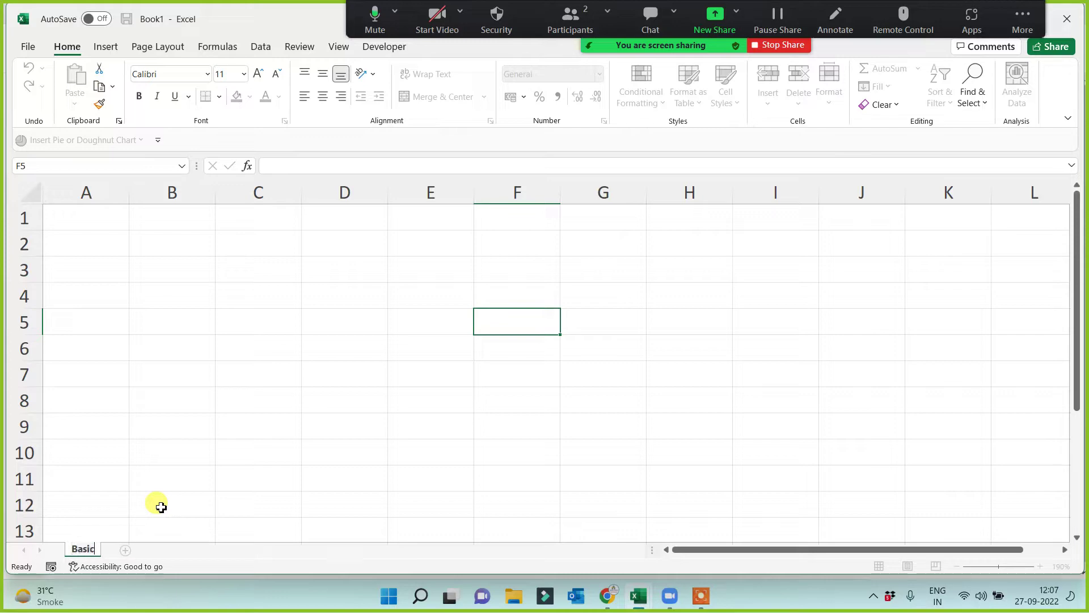
Step: Complete the worksheet's name as "Basic Term"
text(Term)
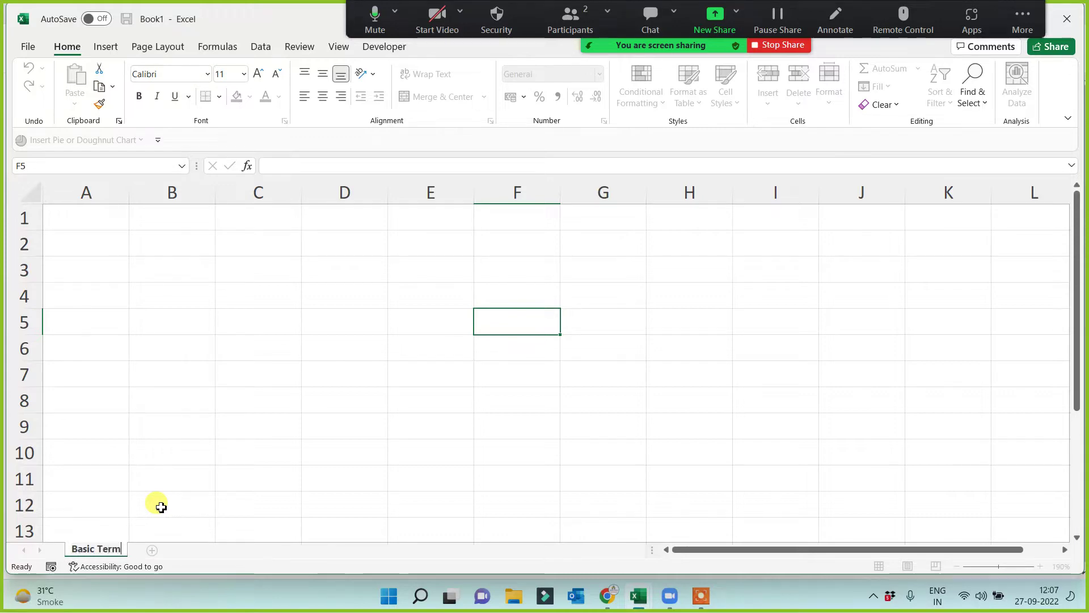
click(158, 452)
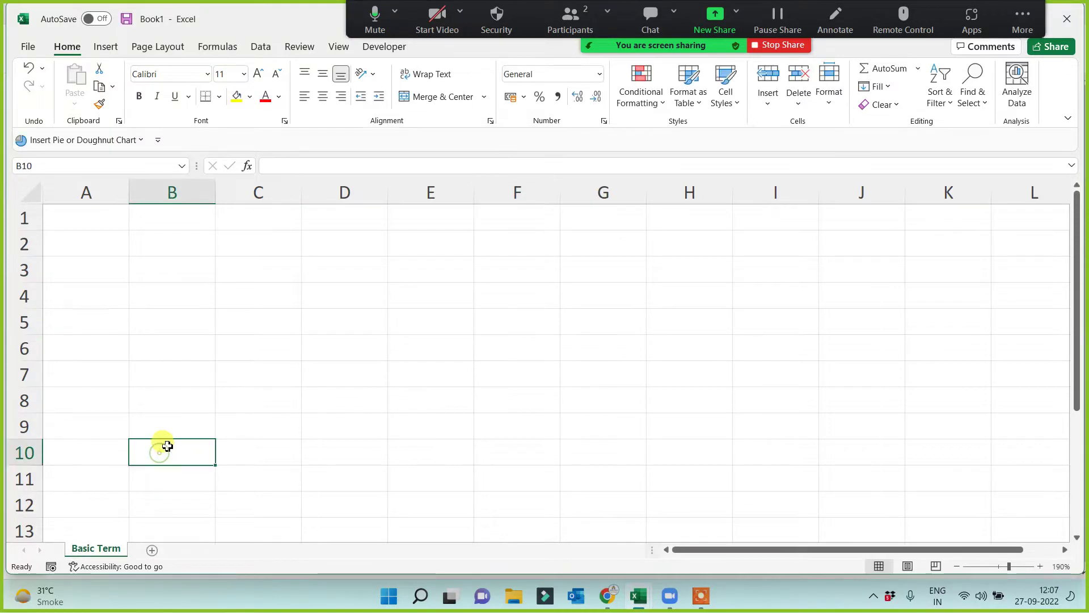
Step: List the terms "rows", "columns", "cell" and "range" down cells B2 to B5
click(159, 244)
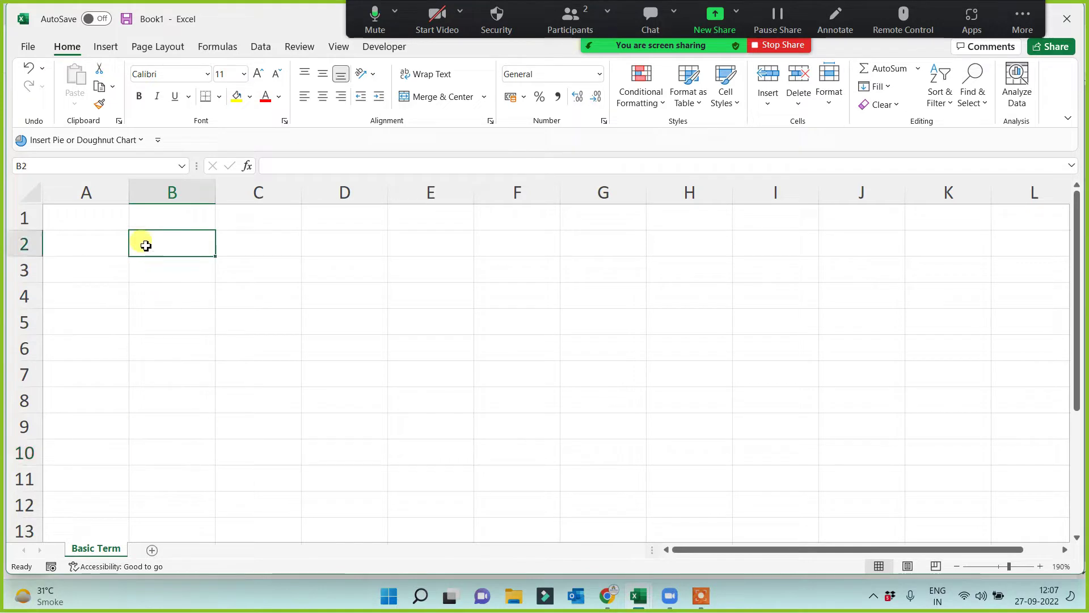
text(rows)
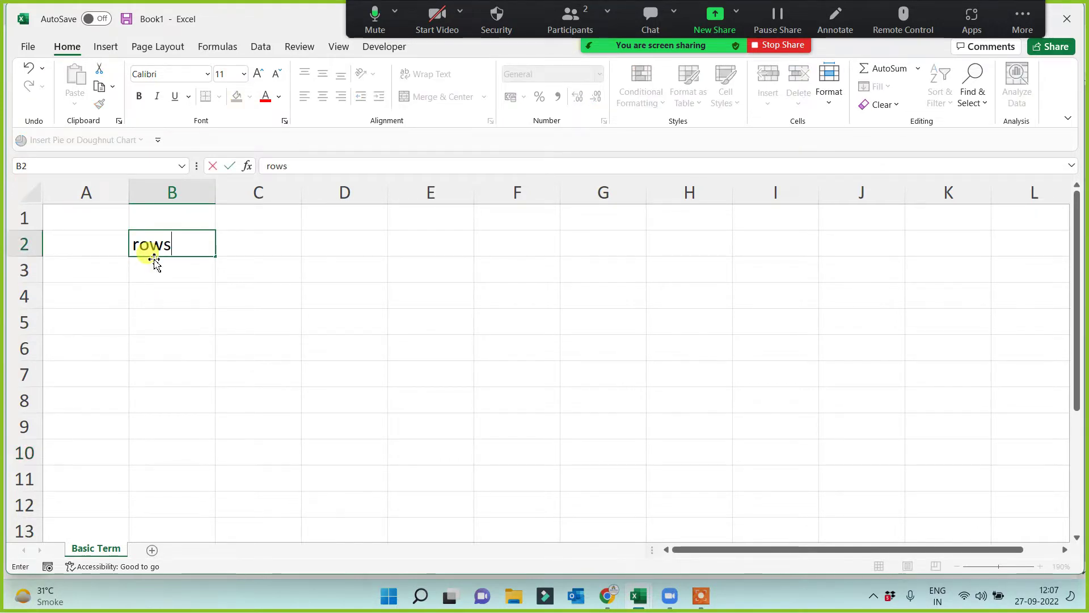
key(Return)
text(columns)
key(Return)
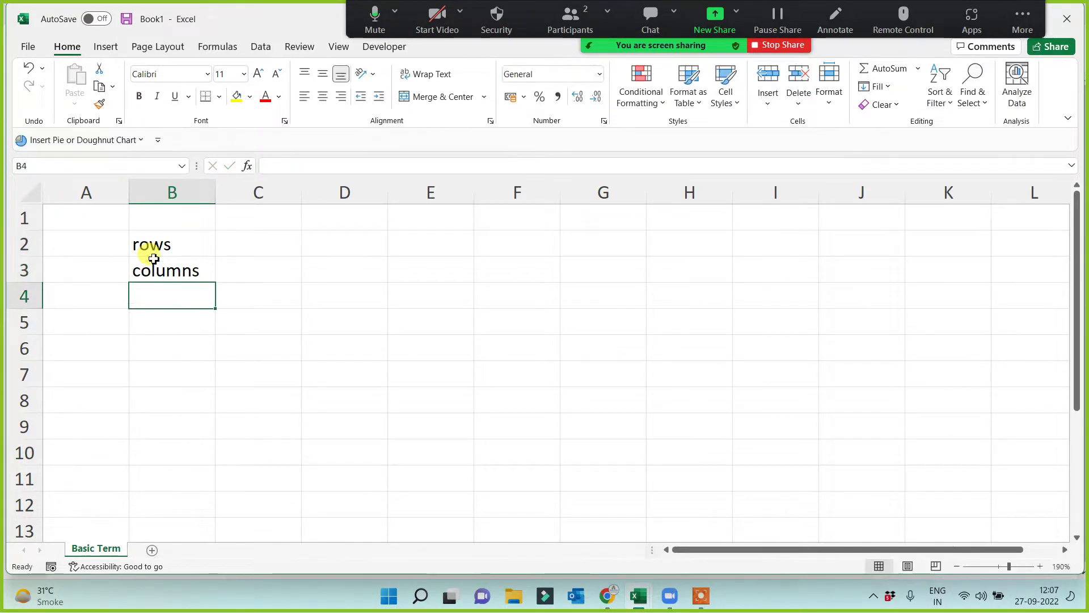
text(cell)
key(Return)
text(range)
key(Up)
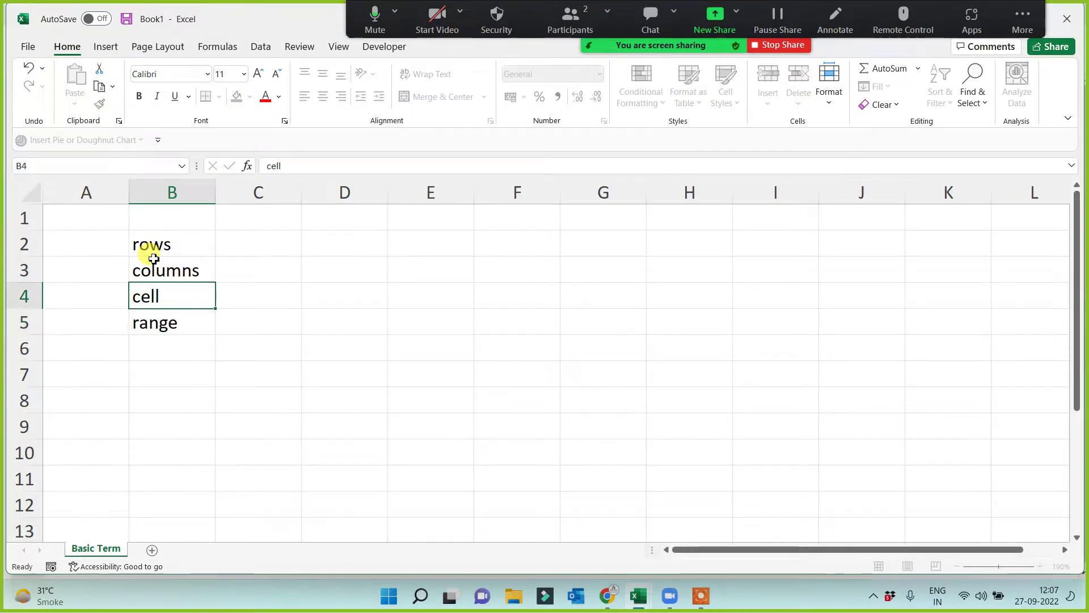
Step: Enter the term "cell address" in B7, leaving one blank row below "range"
key(Down)
key(Down)
key(Down)
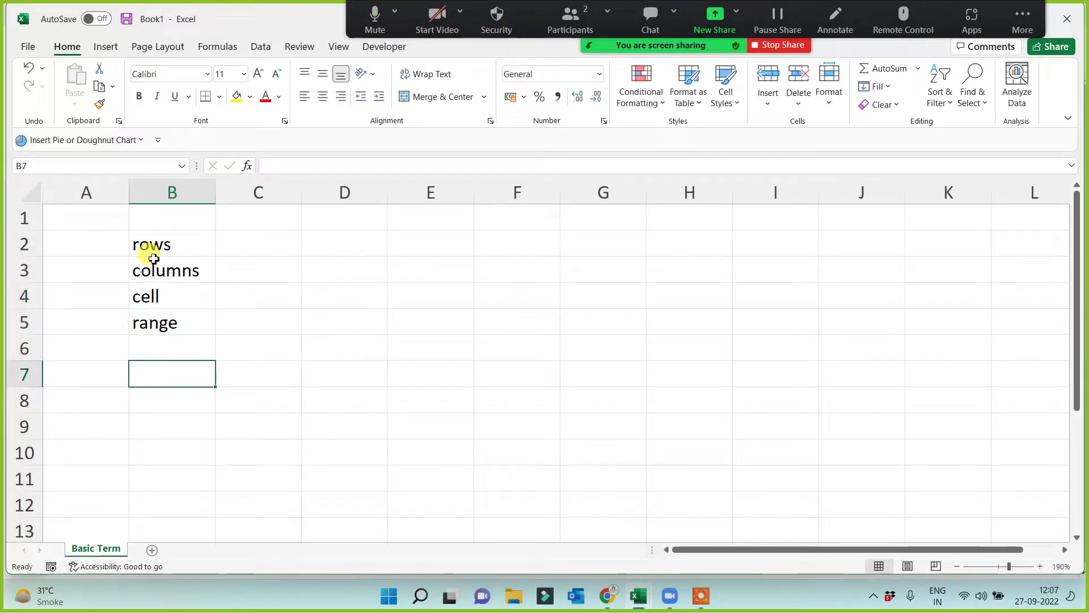
text(cell addr)
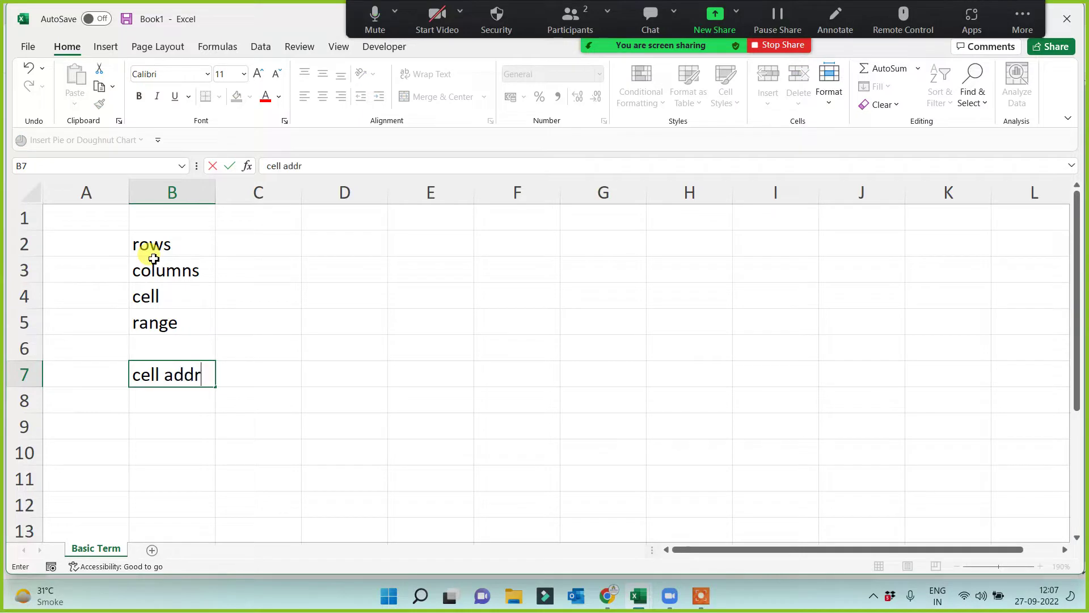
key(Return)
key(Return)
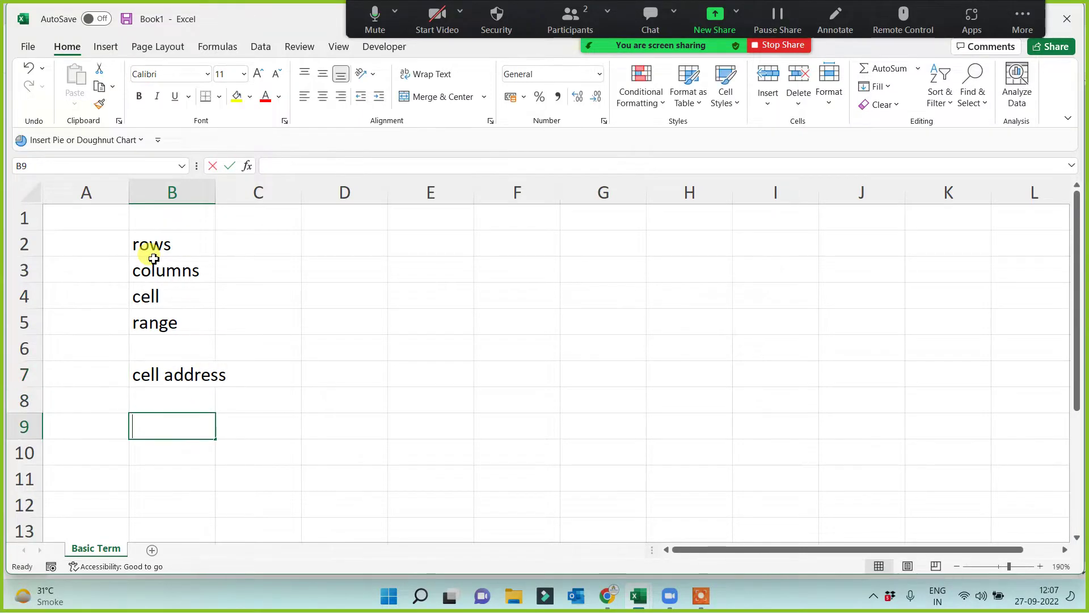
Step: Add the terms "sheet/s" in B9 and "Data" in B11
text(shett)
key(BackSpace)
key(BackSpace)
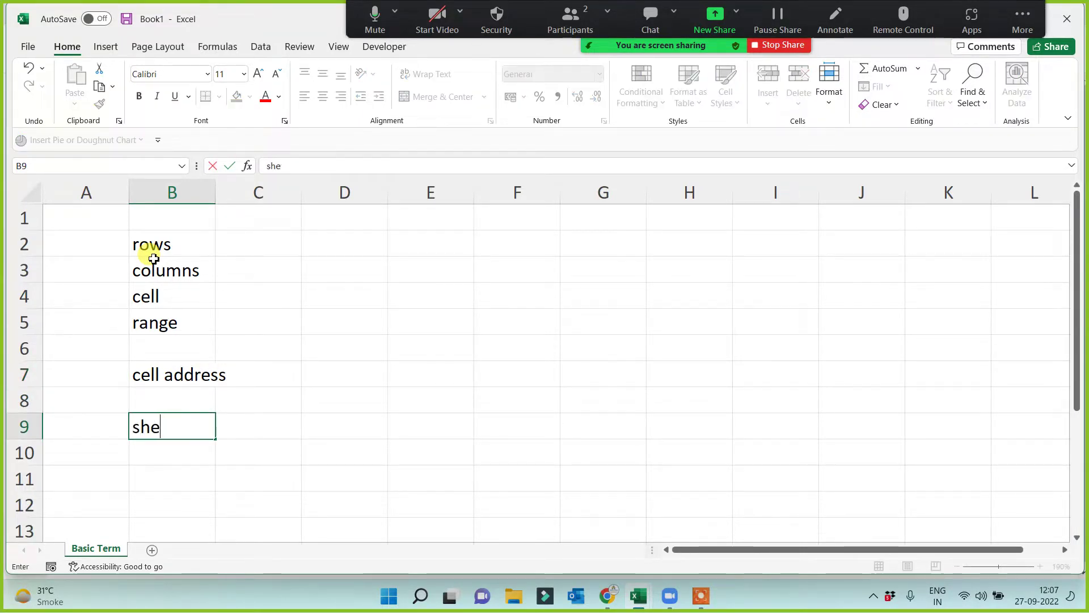
text(et/s)
key(Return)
key(Return)
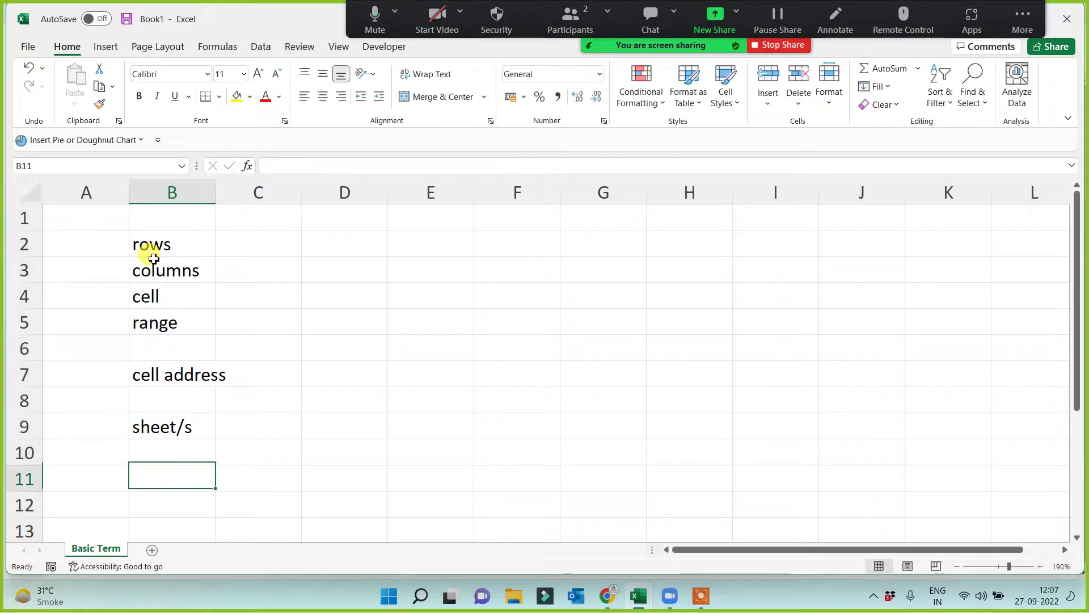
text(Data)
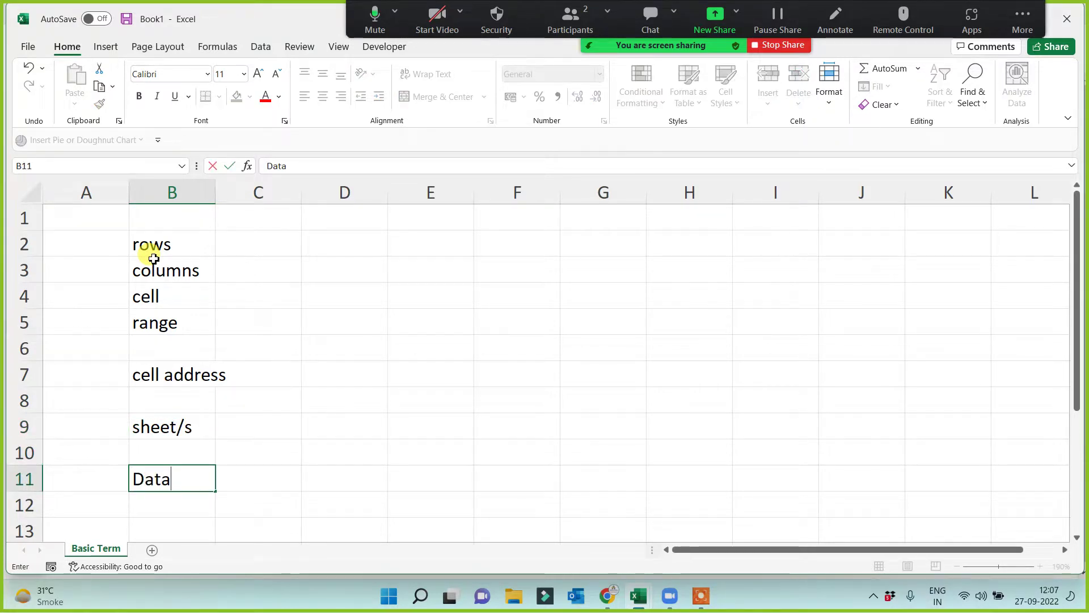
click(426, 365)
Step: Enter the examples "12345..." for rows in C2 and "abcd...." for columns in C3
click(248, 241)
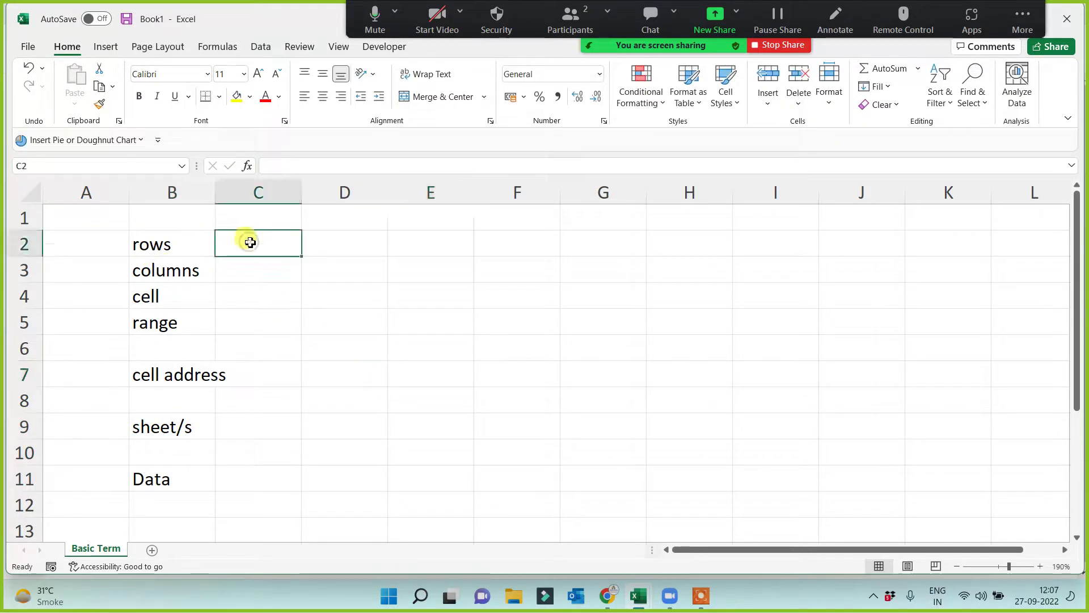
text(12345)
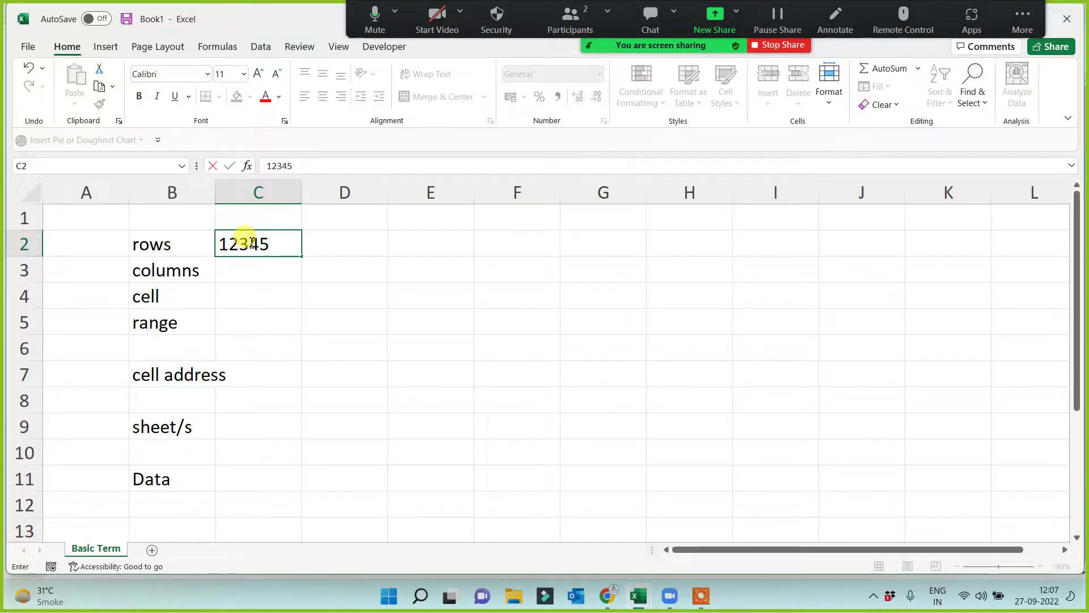
text(...)
key(Return)
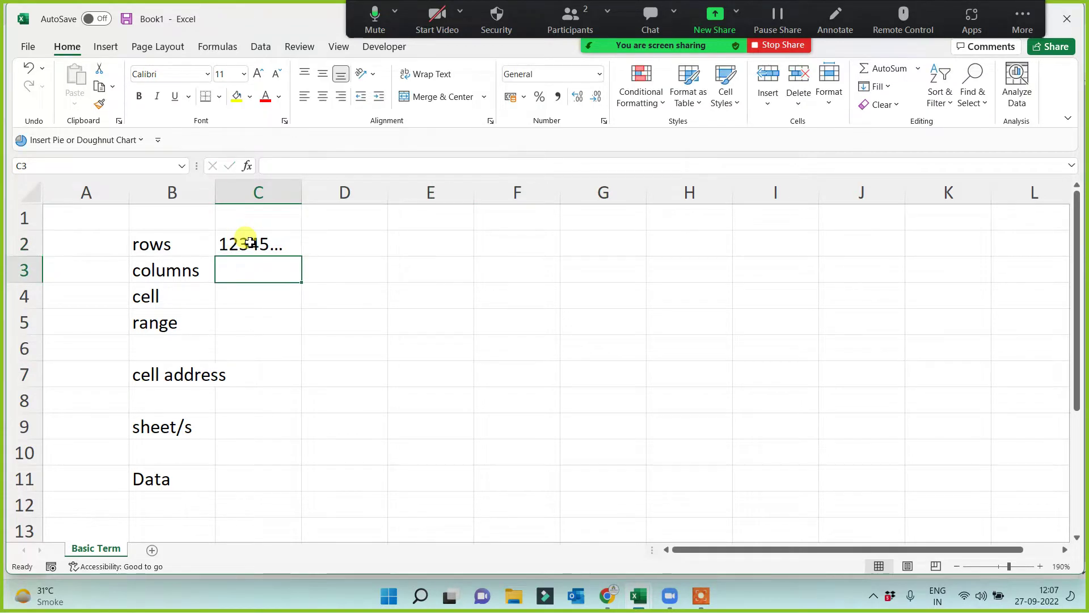
text(abcd....)
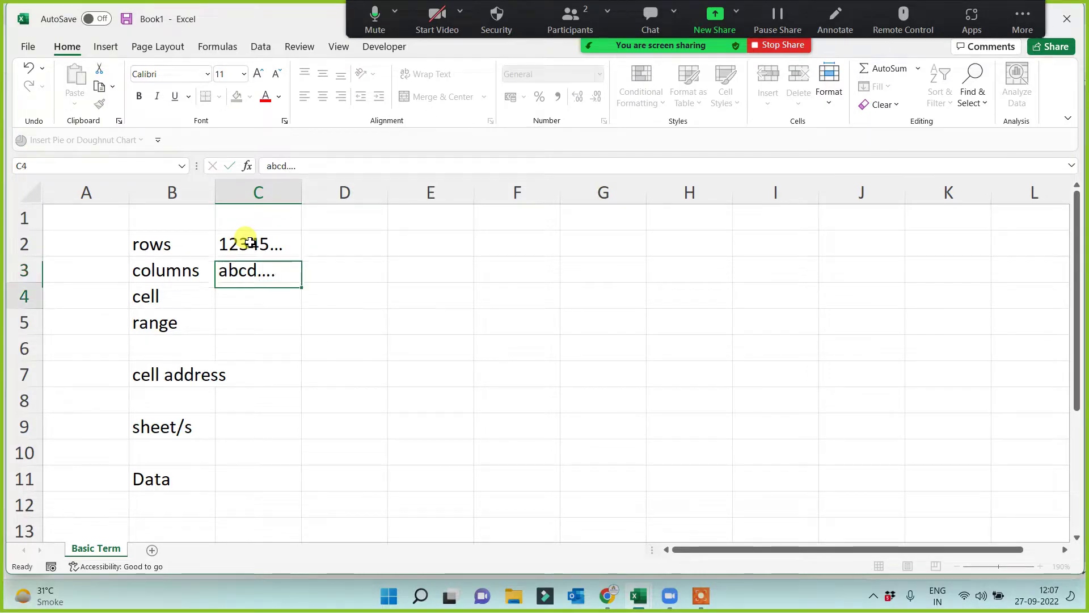
key(Return)
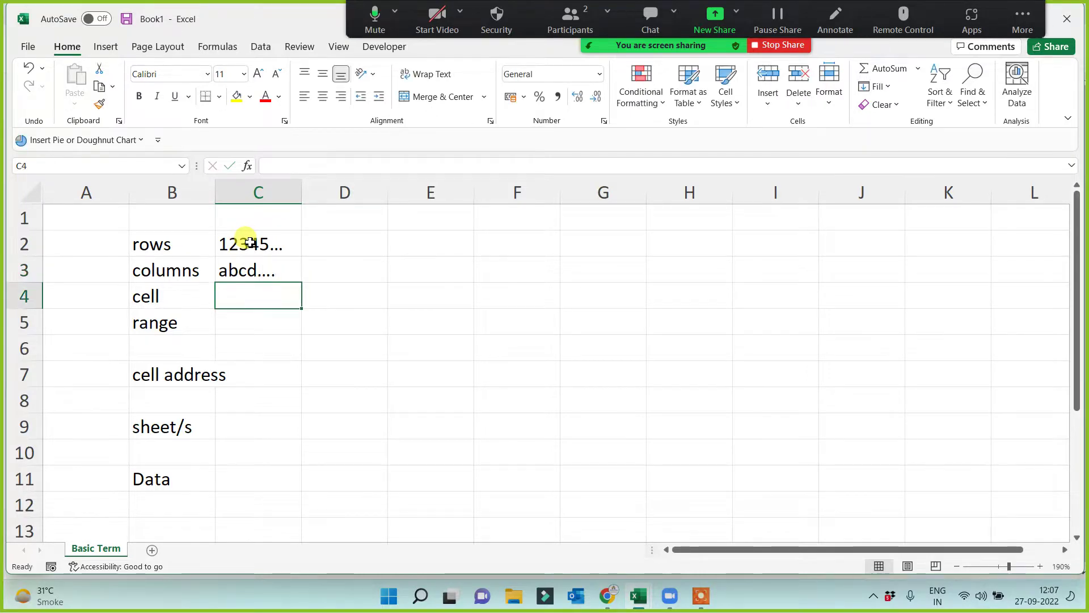
Step: Fill C4 with yellow as the cell example and enter ">1 cell" for range in C5
click(241, 98)
click(269, 321)
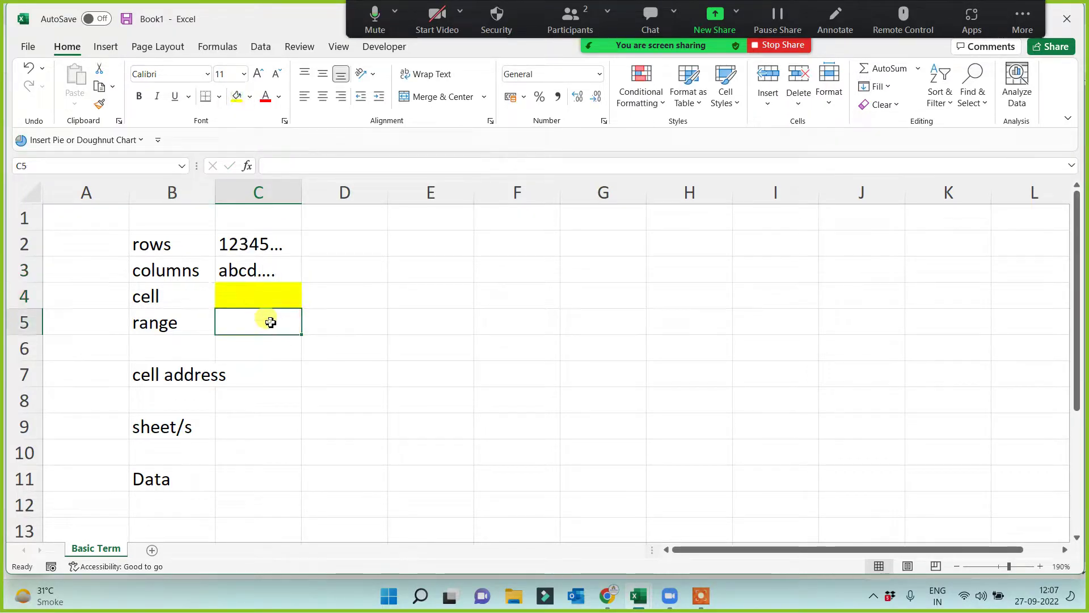
text(>1)
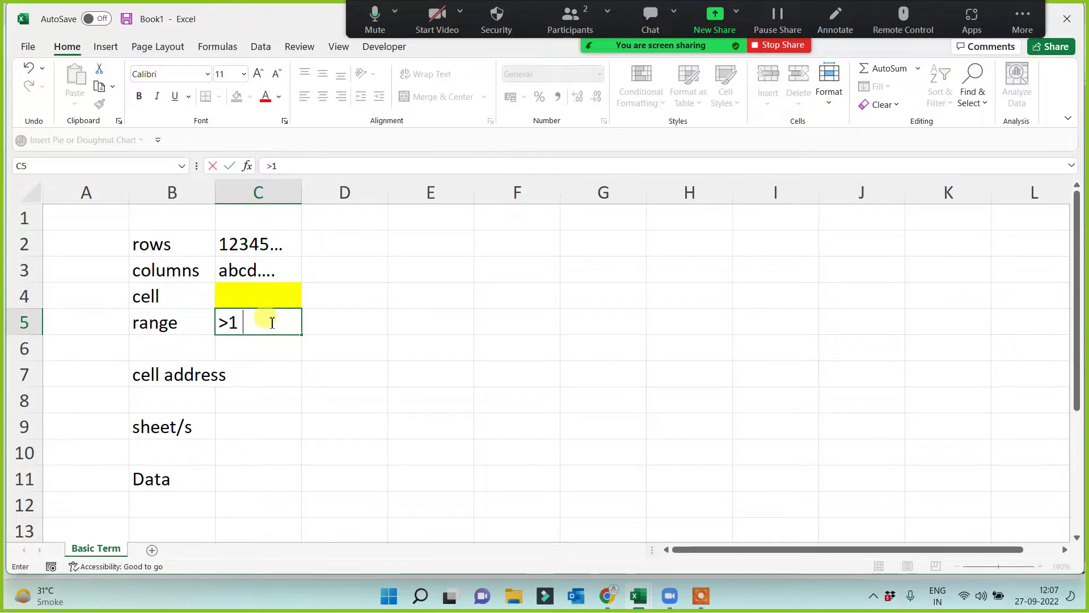
text( cell)
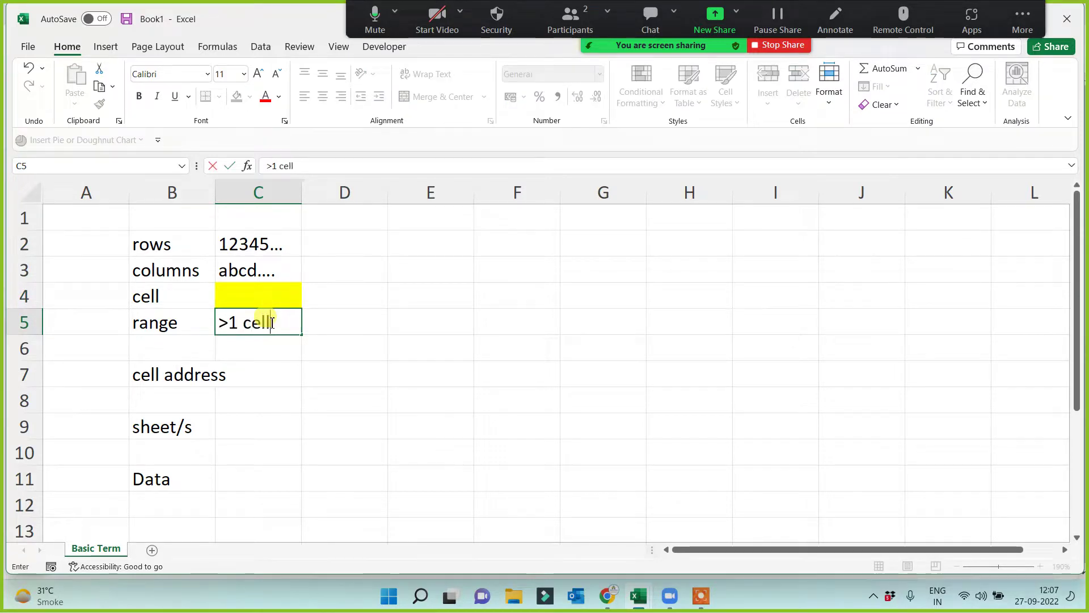
key(Return)
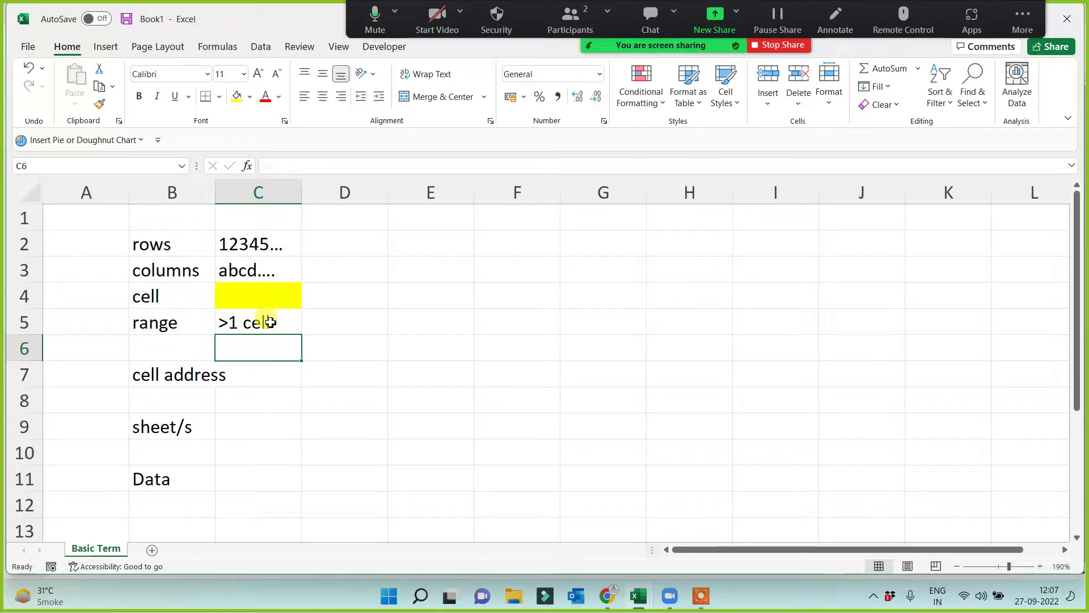
Step: Auto-fit column B to its contents and enter "B2, C5, D10" in C7 as cell address examples
key(Down)
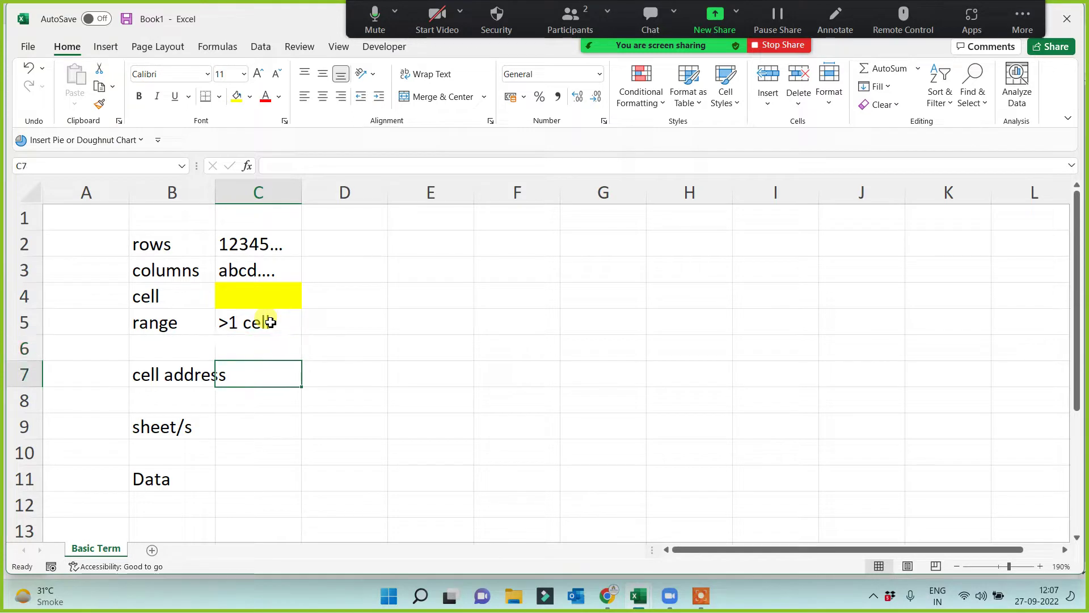
double_click(215, 197)
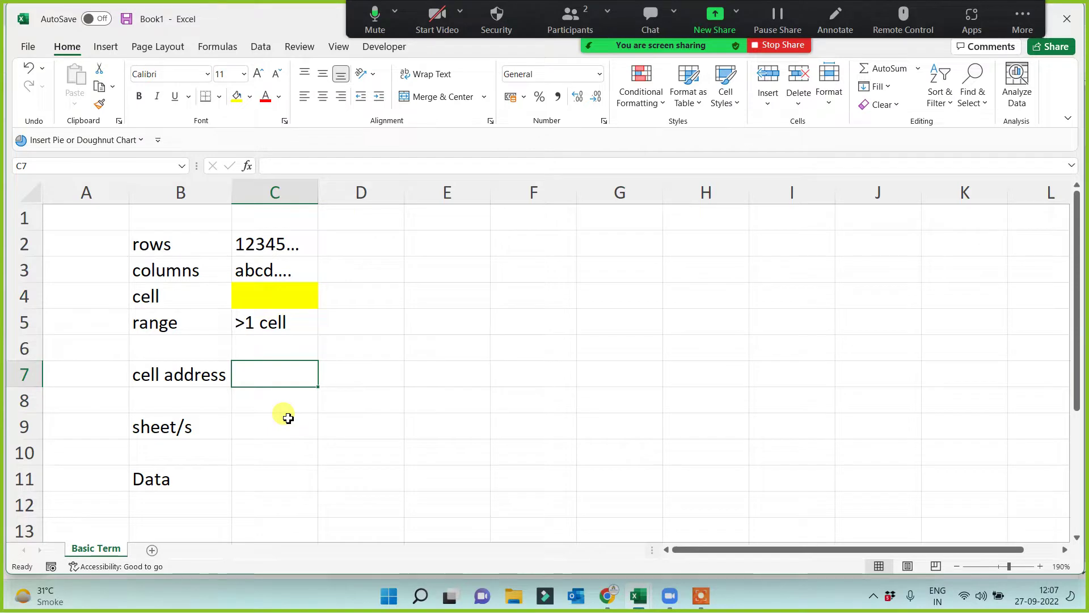
text(B)
key(BackSpace)
text(2, C)
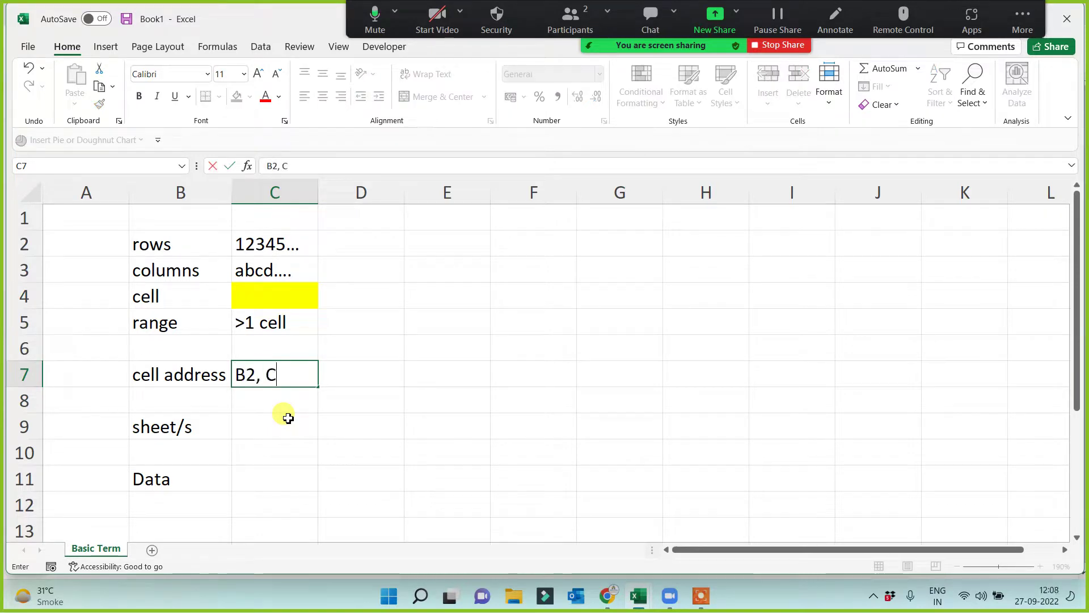
text(5, D10)
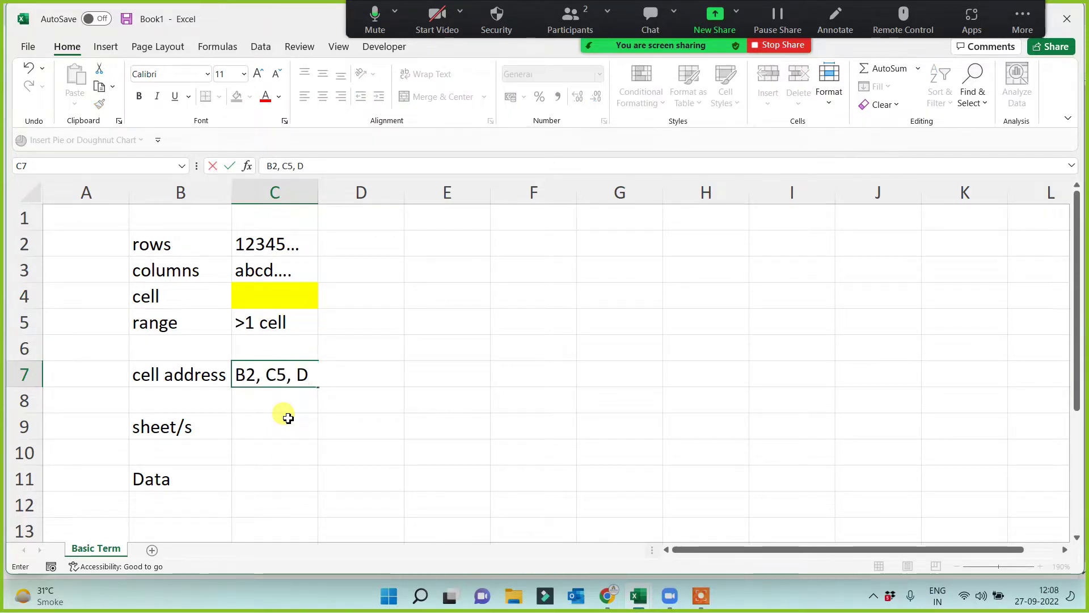
key(Return)
key(Return)
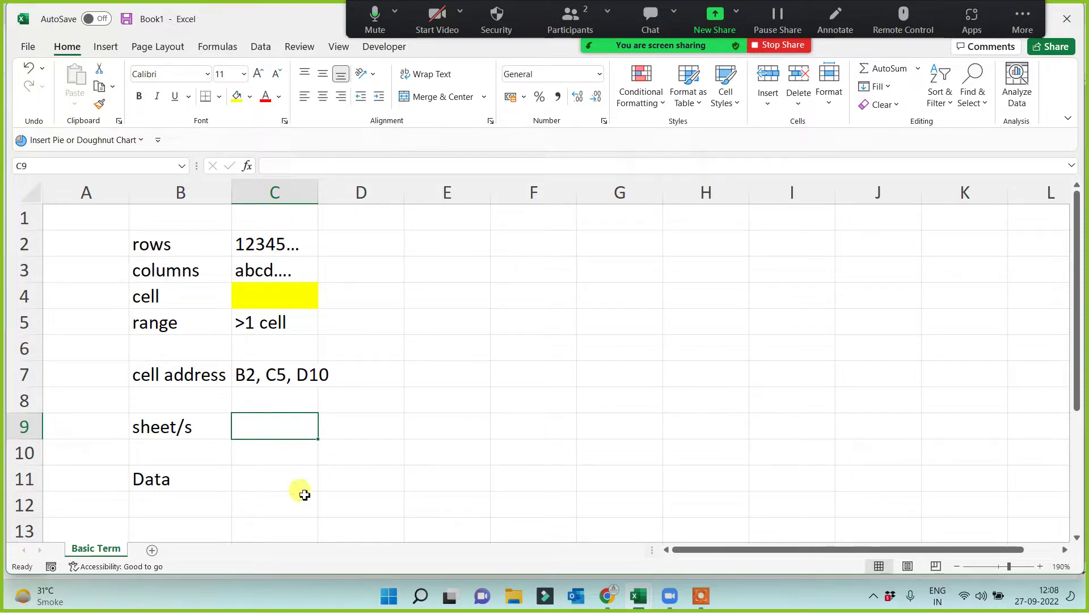
Step: Enter the definition "collection of correct information." for Data in C11
click(155, 478)
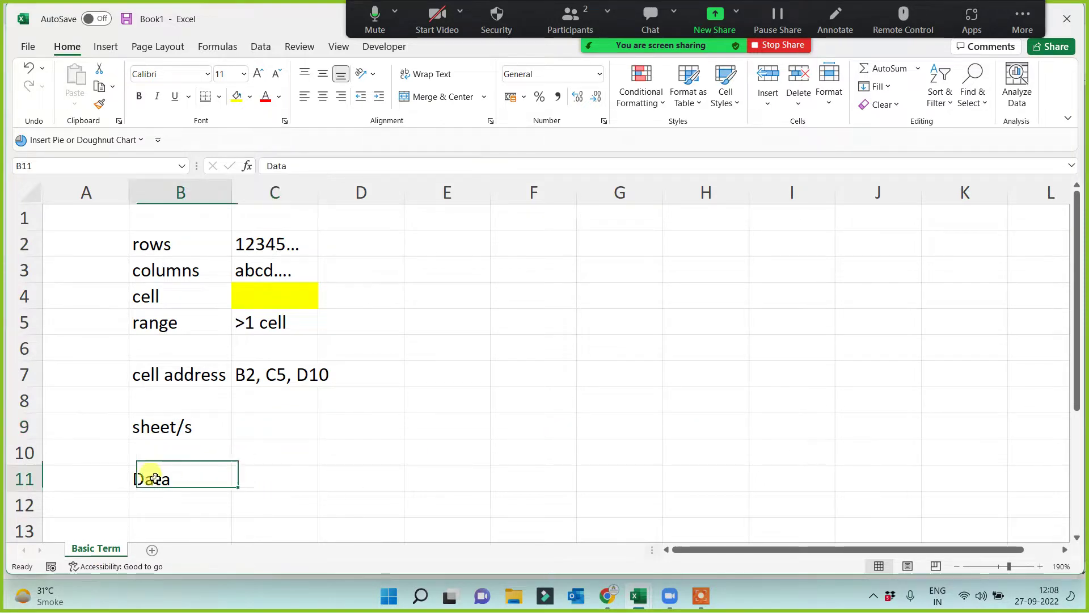
click(289, 479)
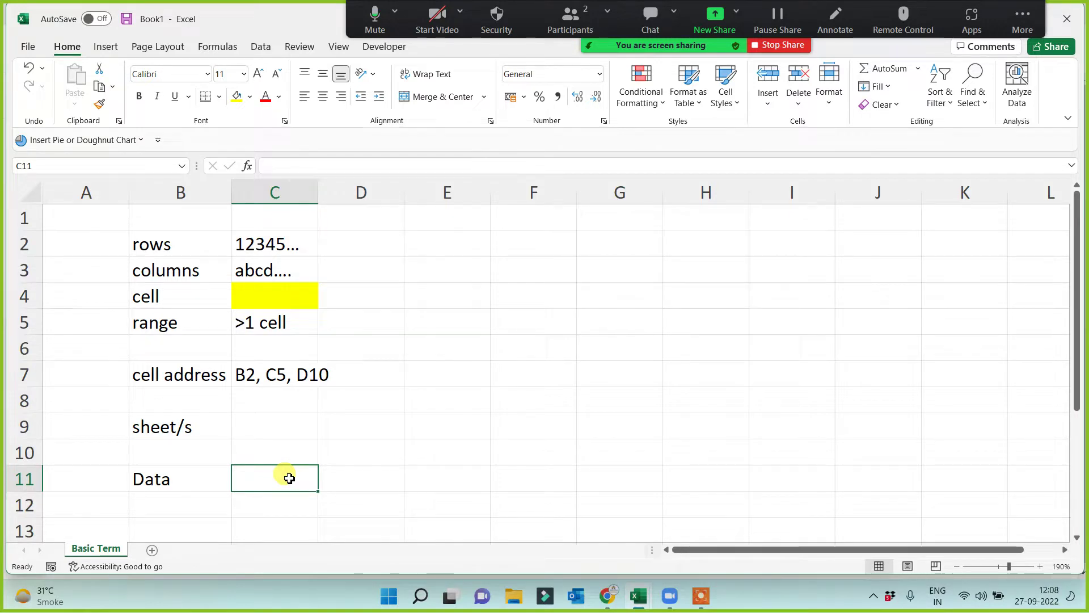
text(colle)
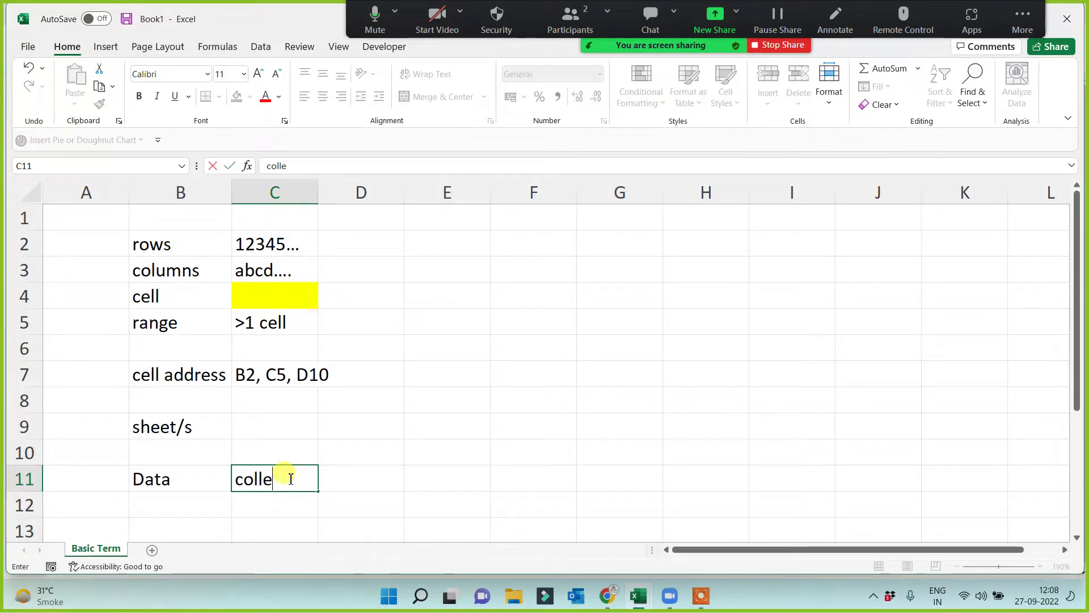
text(ction of co)
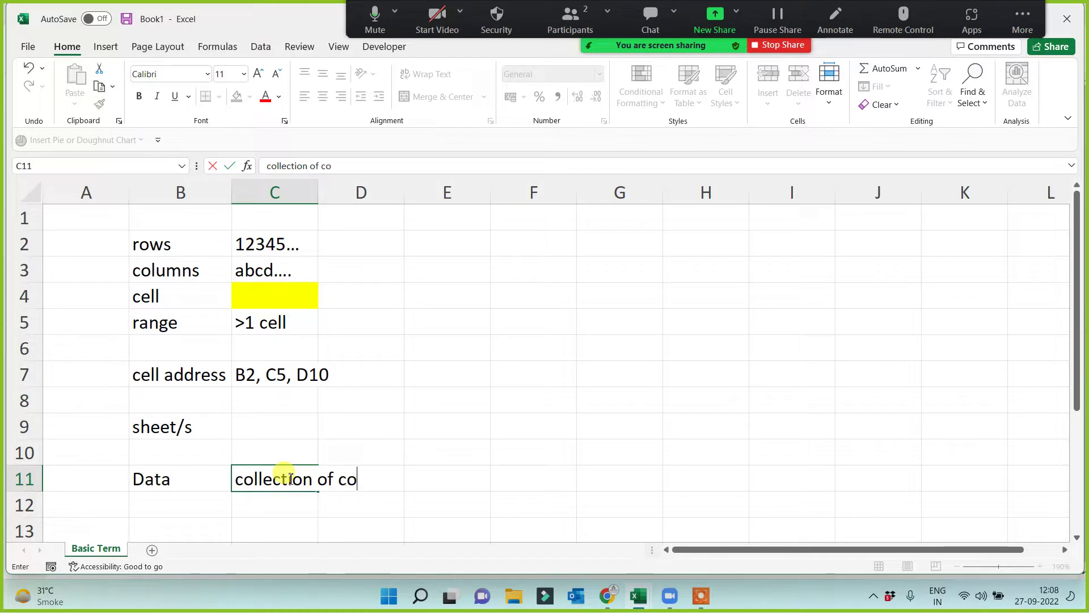
text(rrect informa)
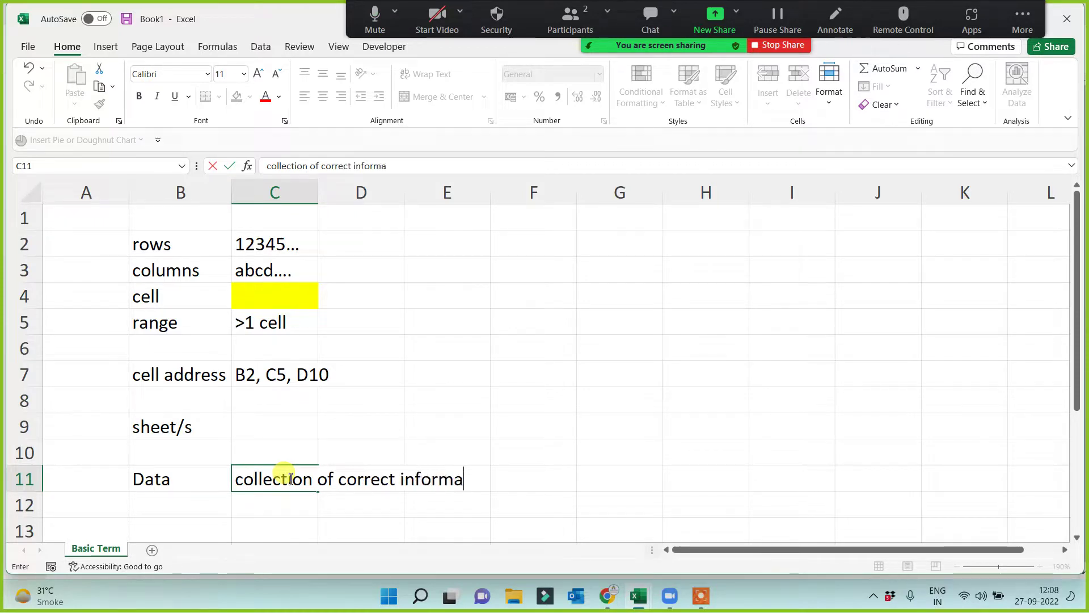
text(tion.)
key(Return)
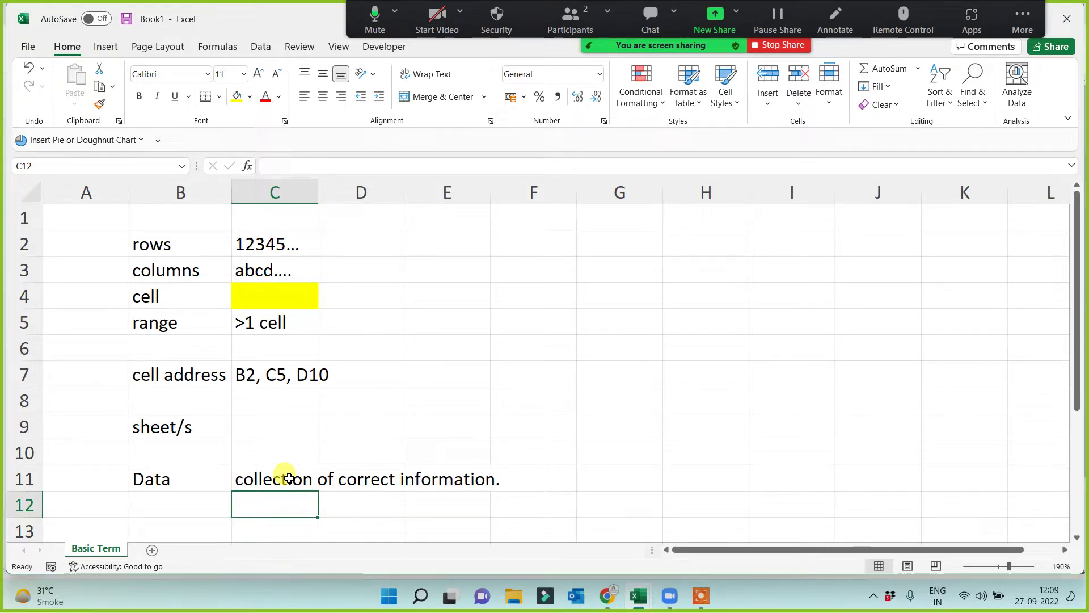
drag(290, 478, 670, 472)
click(550, 348)
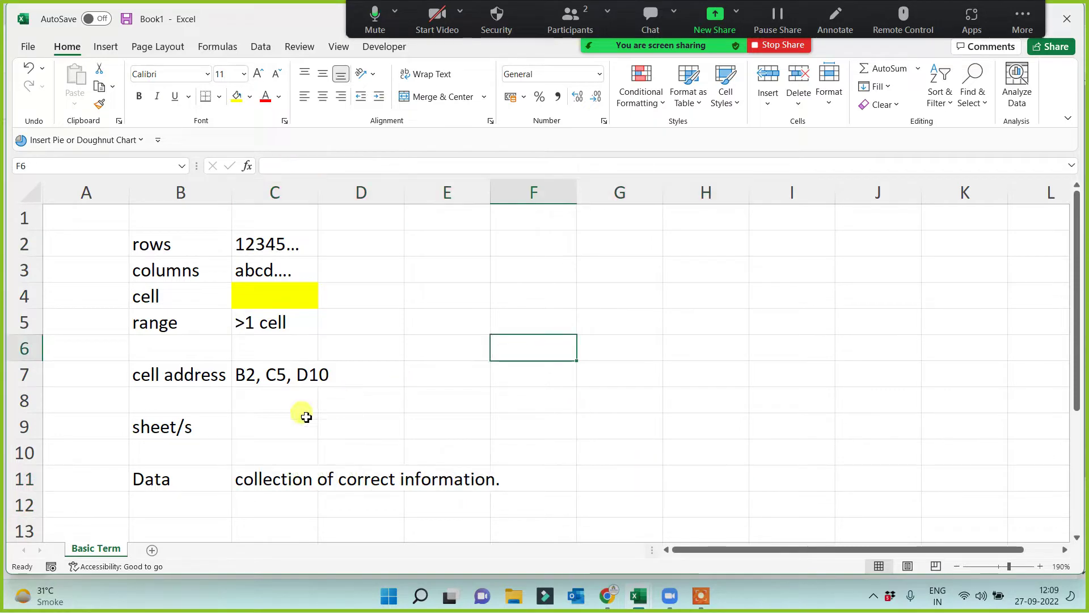
drag(152, 234, 164, 505)
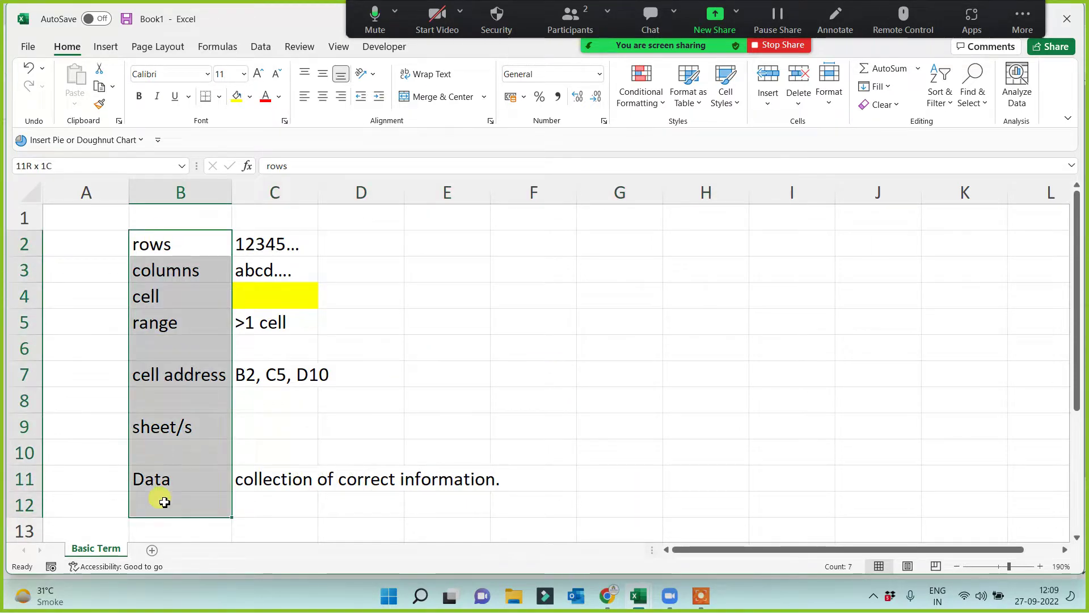
click(70, 456)
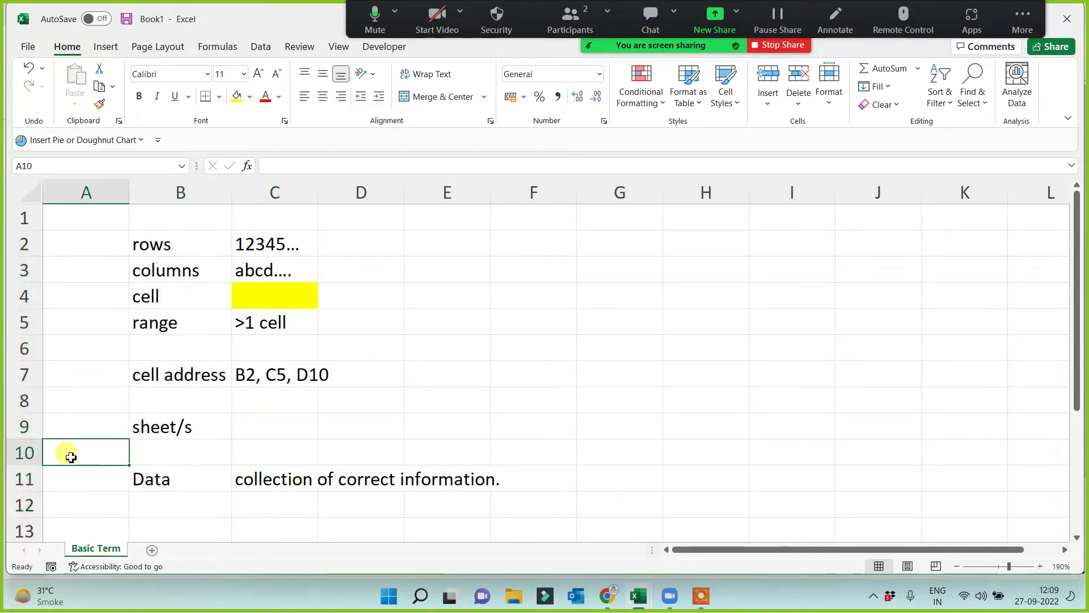
Step: Add a new worksheet after Basic Term and name it "DAta Fields"
click(151, 550)
double_click(150, 548)
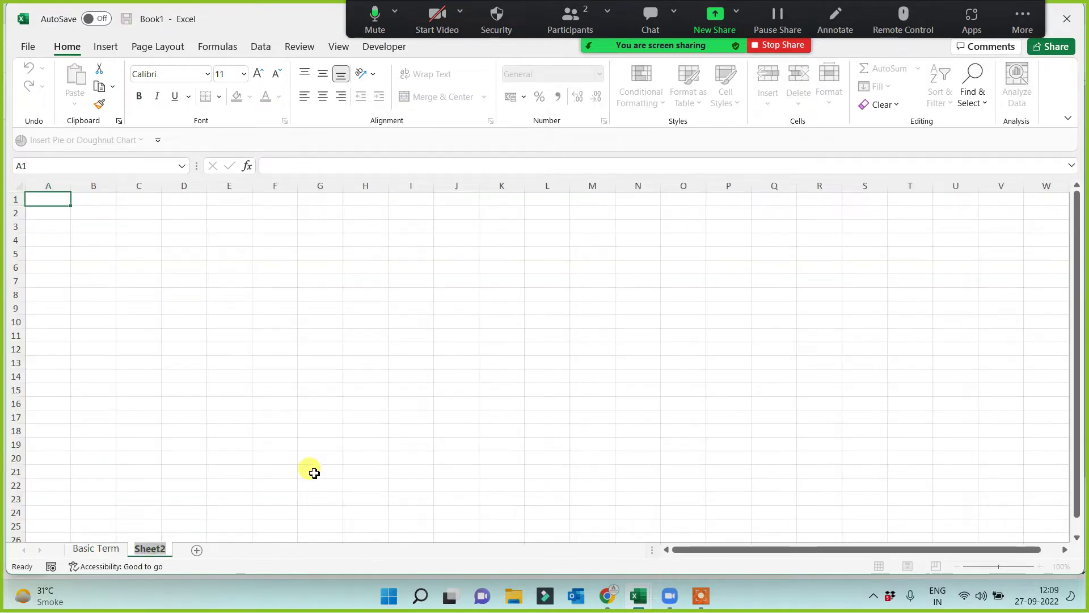
text(DAta)
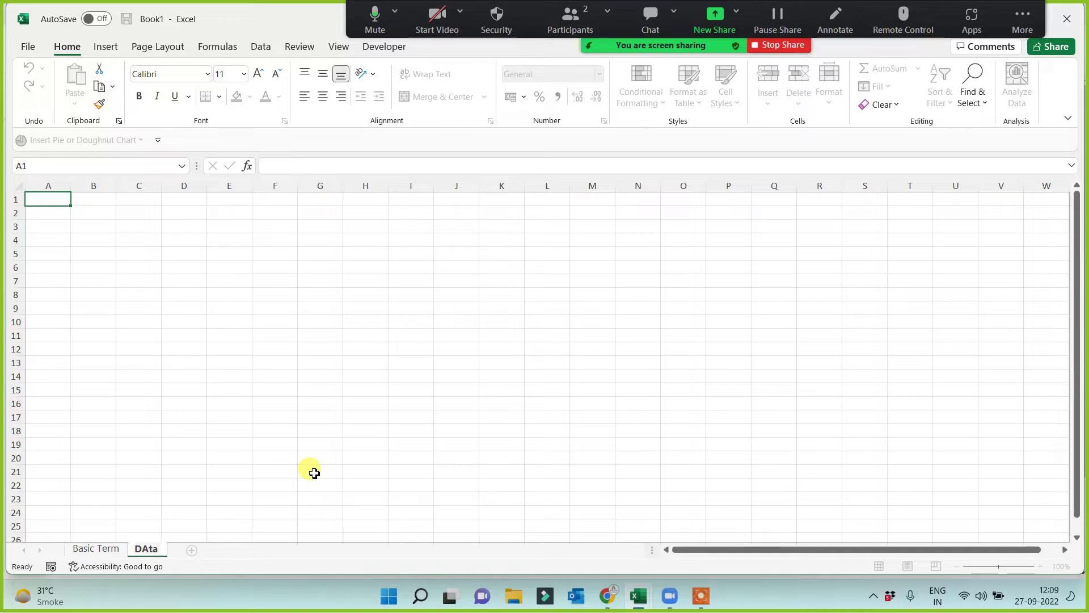
text( Fields)
click(366, 404)
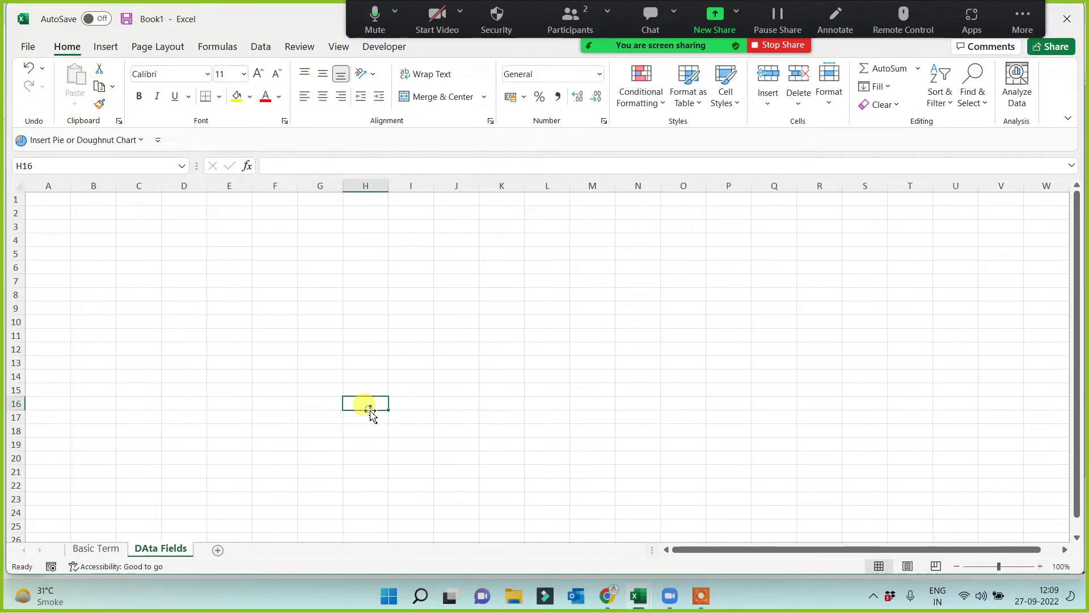
click(706, 596)
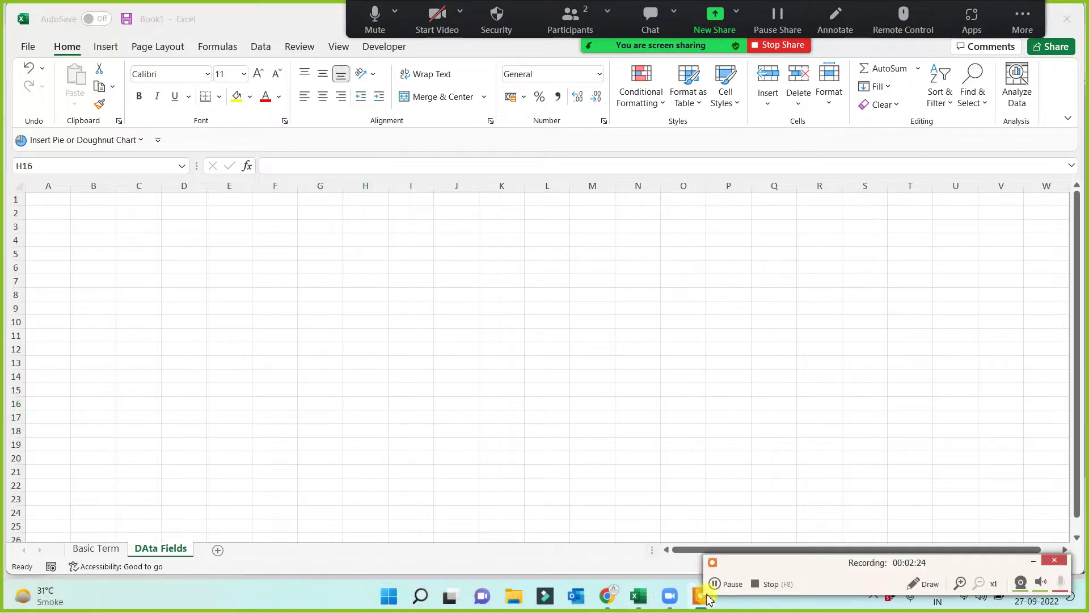
click(428, 352)
click(226, 253)
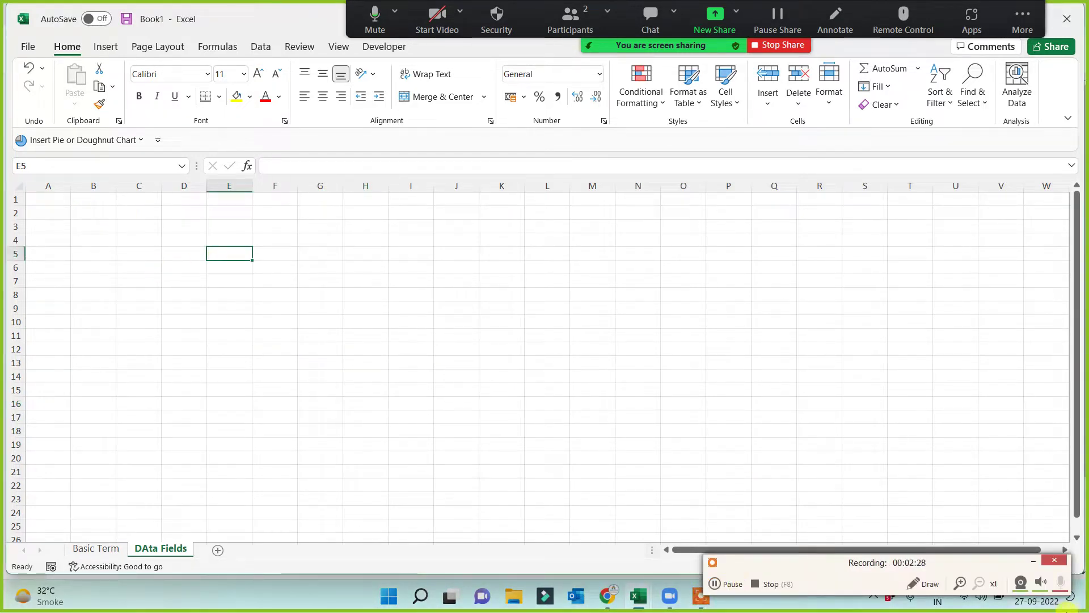
click(1033, 561)
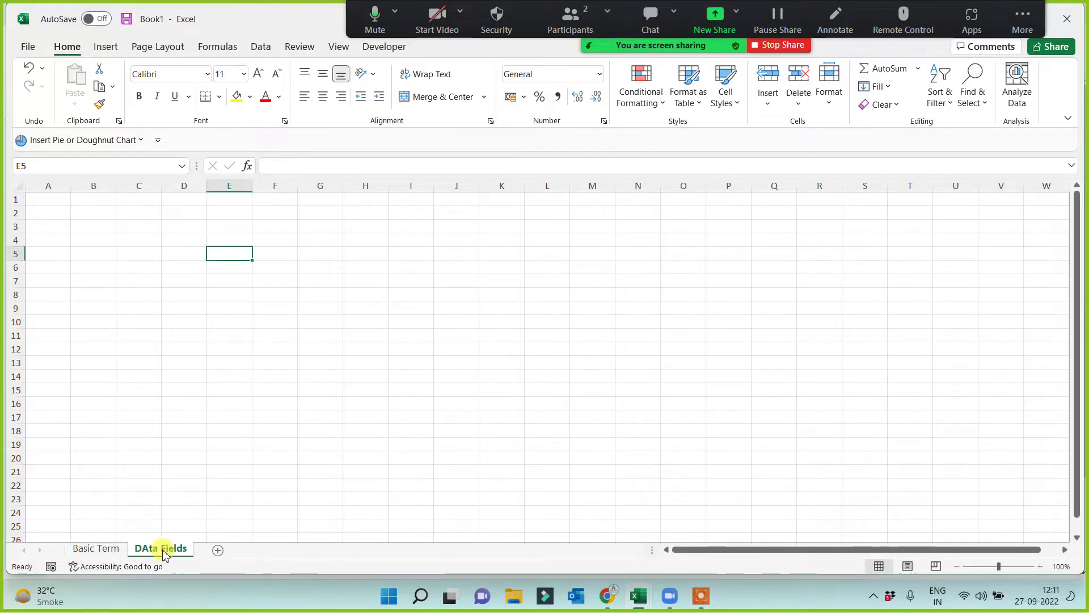
Step: Enter the data field types Text, Number and Date down column B, starting in B2
ctrl+scroll(180, 392, up, 4)
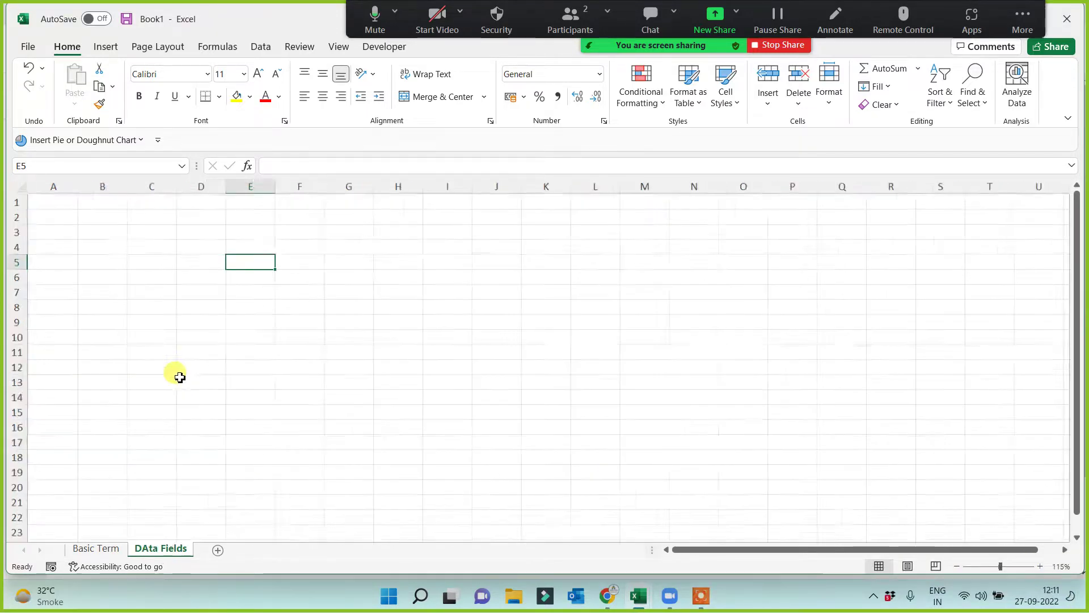
click(138, 235)
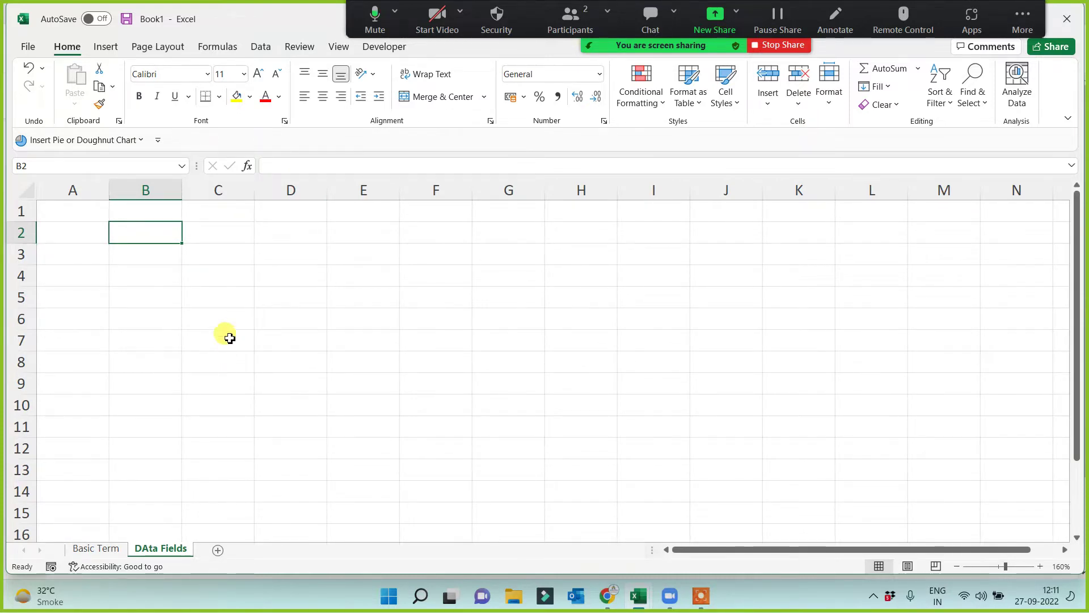
text(T)
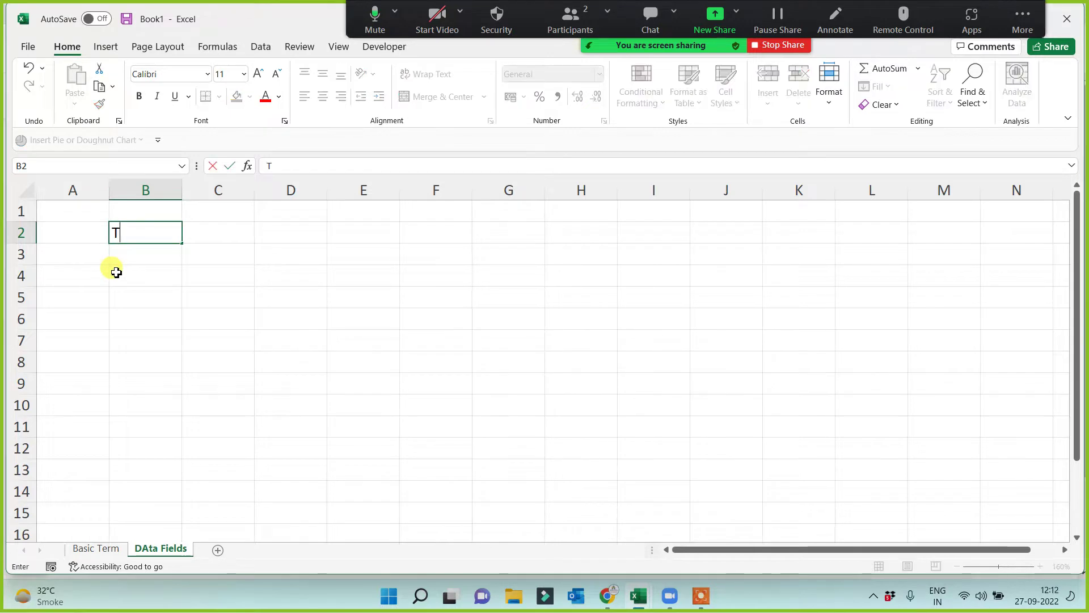
text(ext)
key(Return)
text(Number)
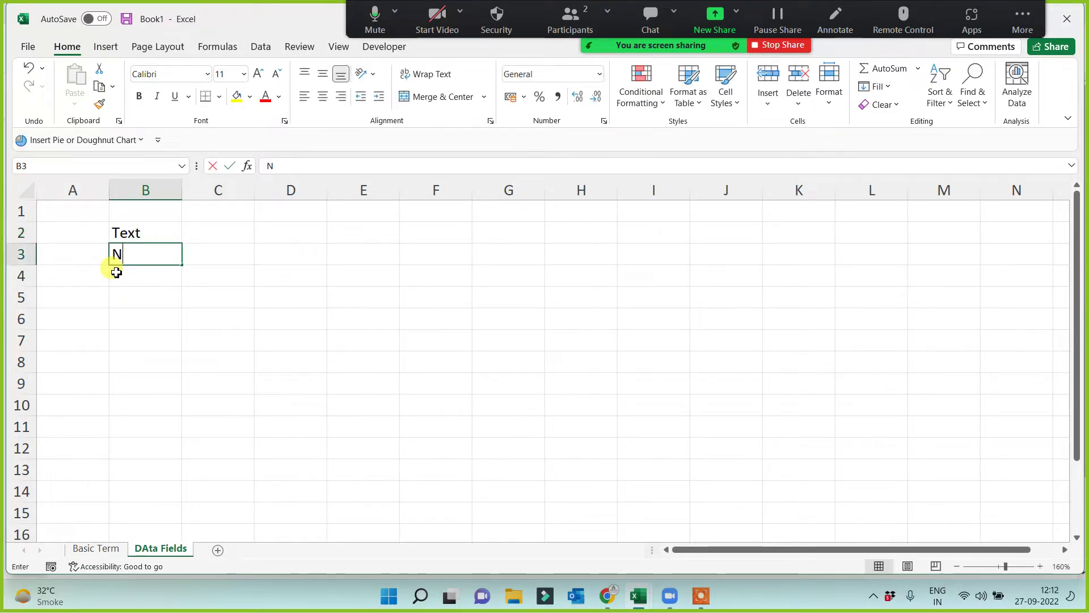
key(Return)
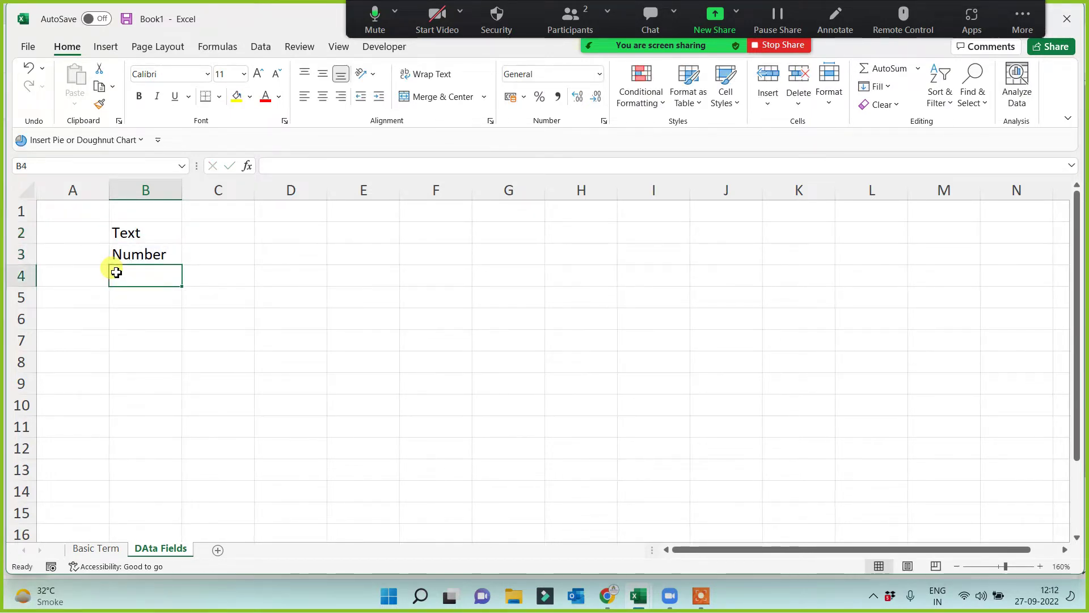
text(Date)
key(Return)
Step: Continue the list of field types with Time in B5, sym in B6 and Mixed in B7
text(T)
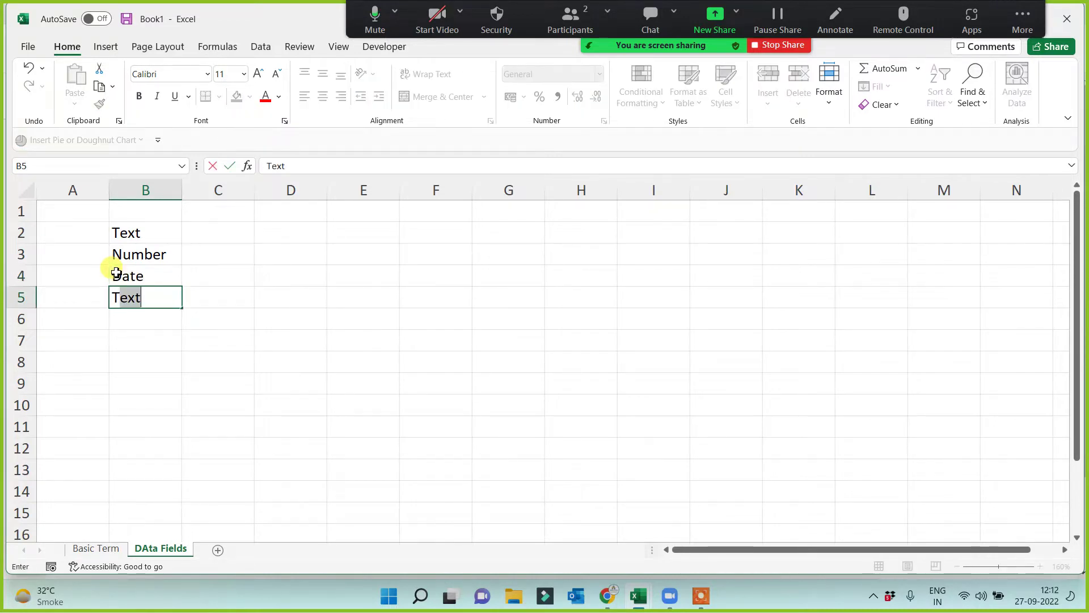
text(ime)
key(Return)
text(sym)
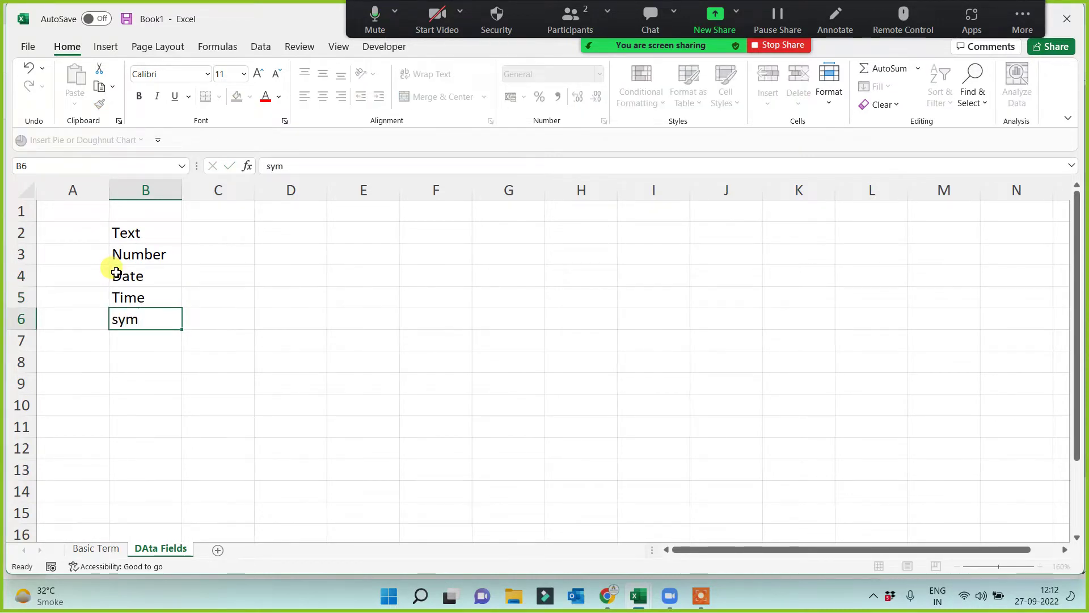
key(Return)
text(Mixed)
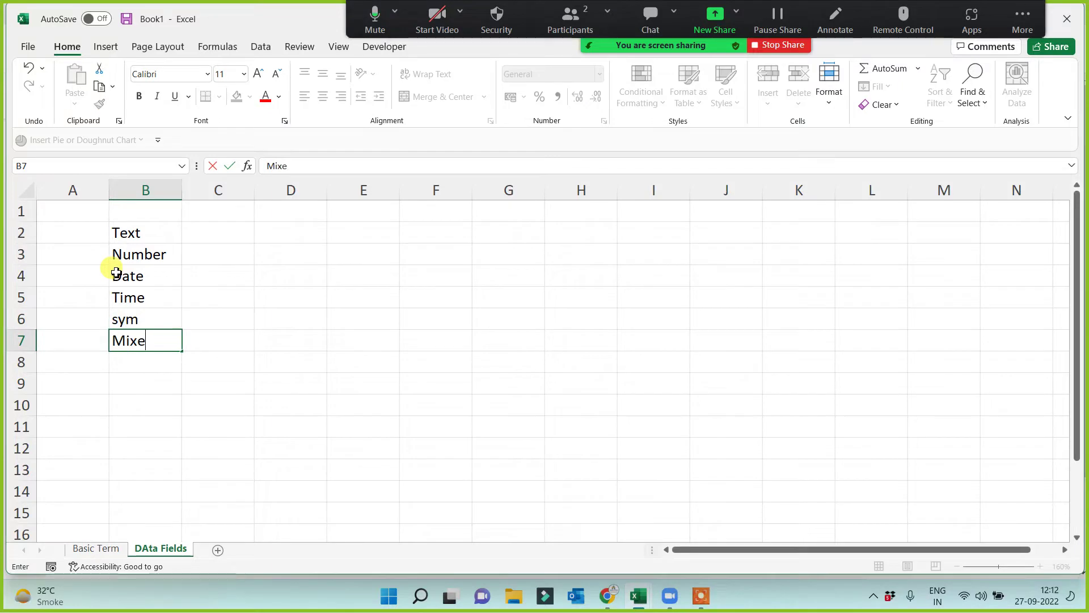
click(265, 347)
drag(73, 211, 674, 193)
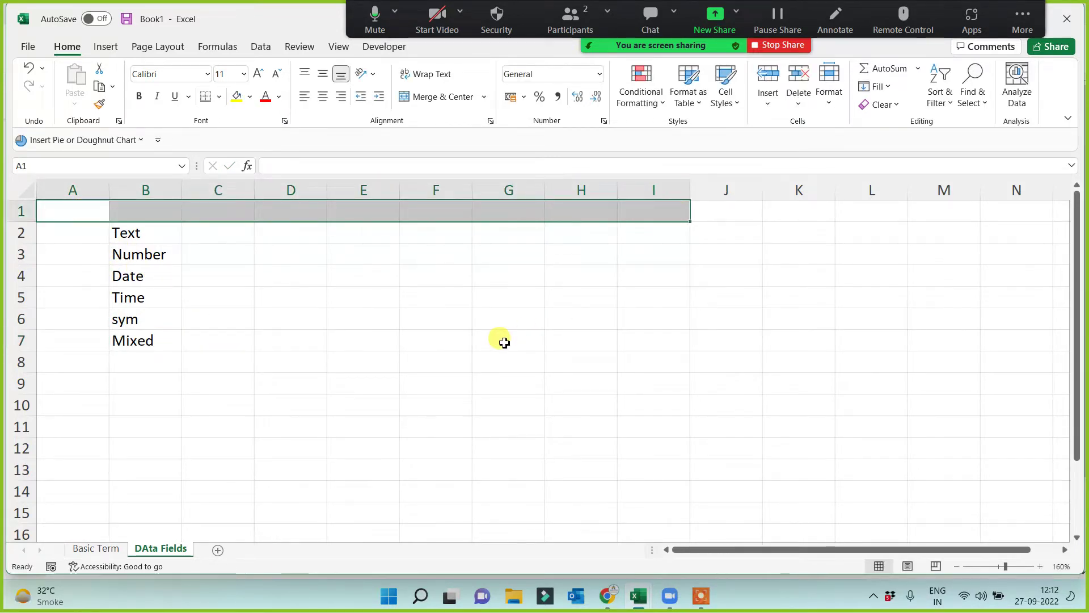
click(438, 358)
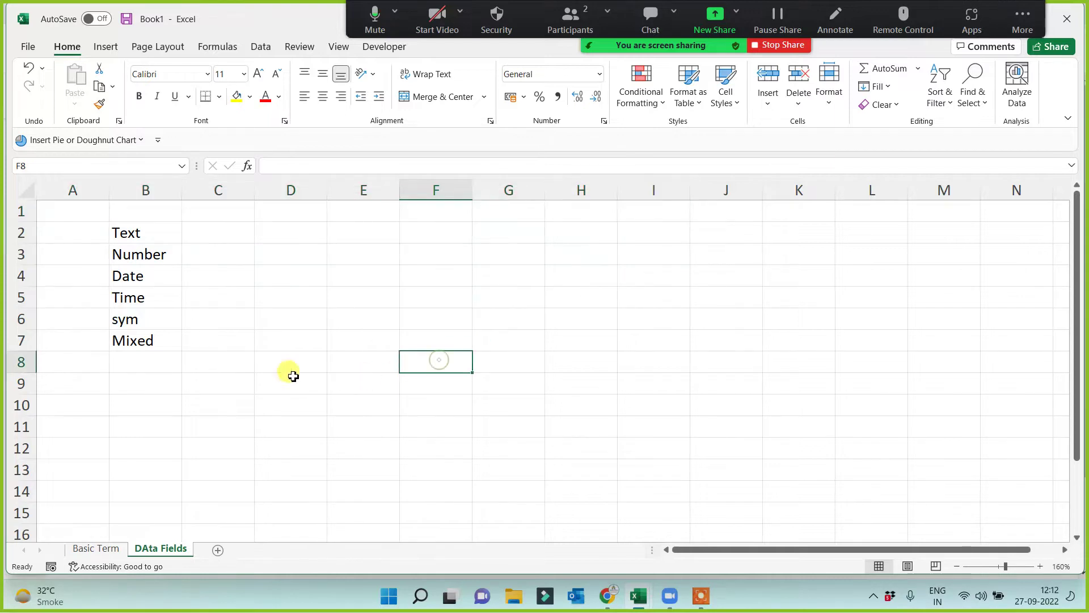
drag(122, 223, 146, 384)
click(321, 389)
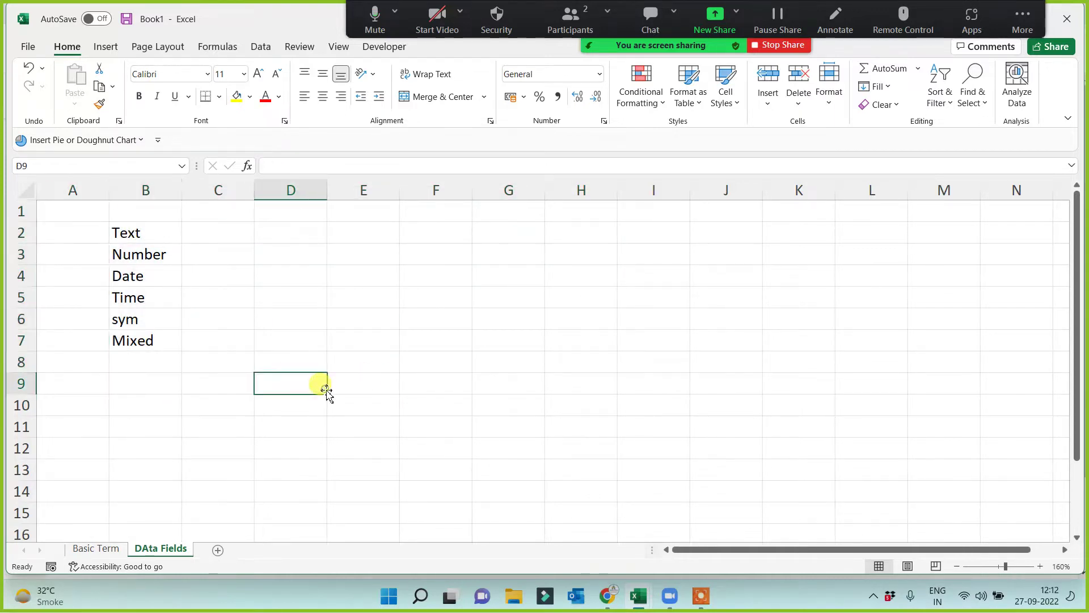
Step: Add another worksheet after DAta Fields and name it "Sheet Options"
click(218, 550)
double_click(211, 549)
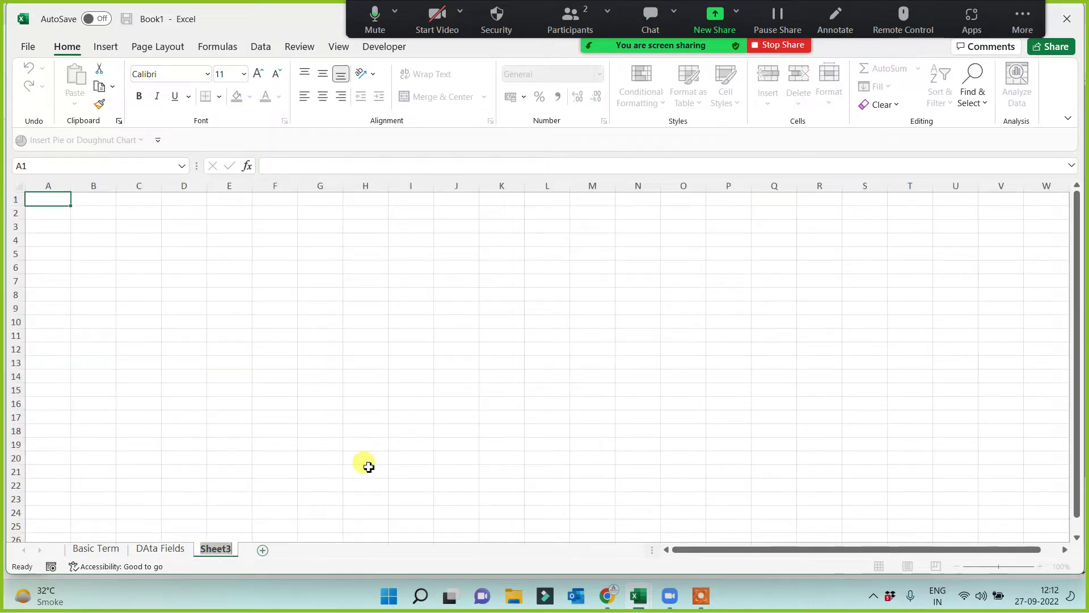
text(Sheet Option)
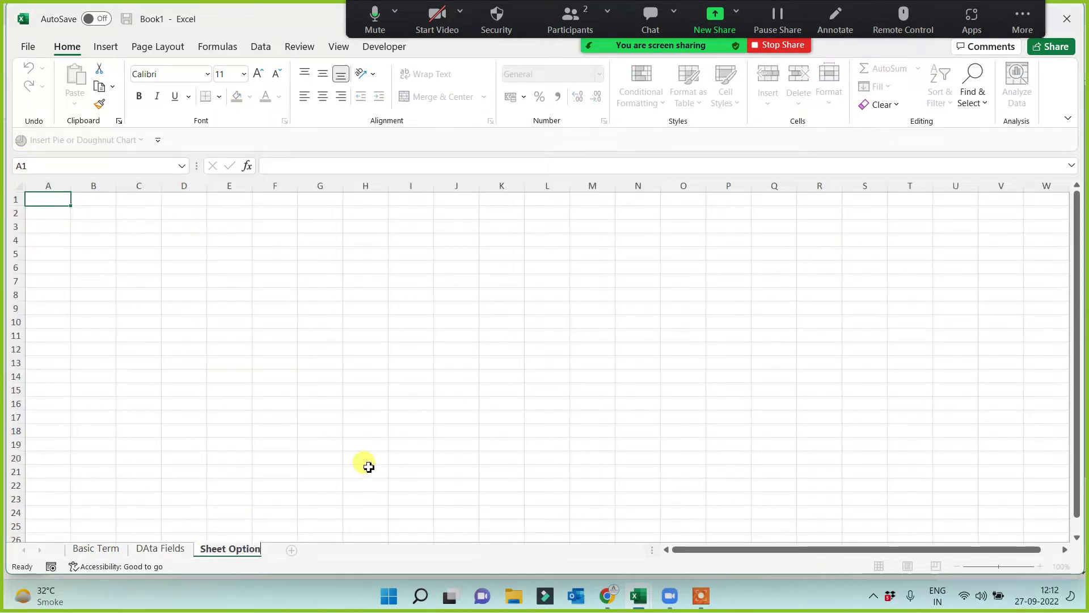
text(s)
click(206, 293)
Step: Insert the picture "Sheet Options.jpg" from the Basic Excel folder at cell A1
click(43, 198)
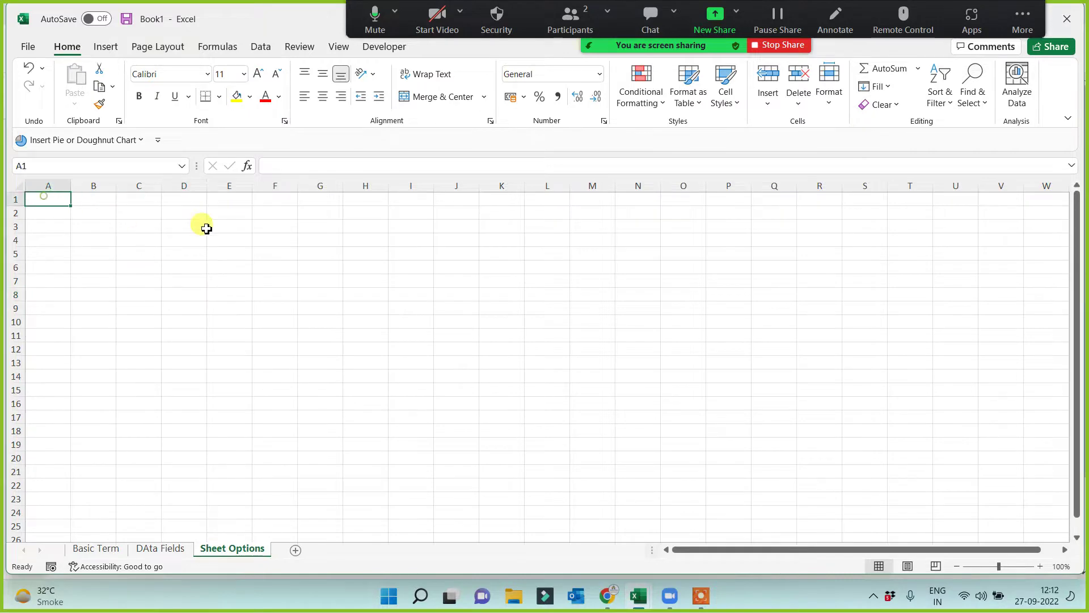
click(106, 47)
click(186, 85)
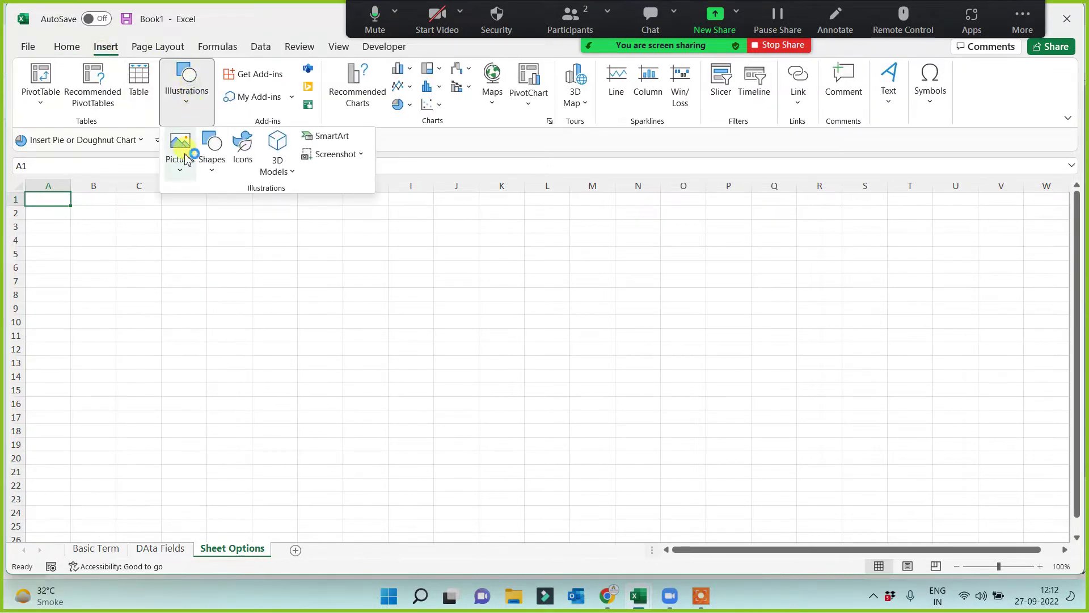
click(185, 159)
key(Escape)
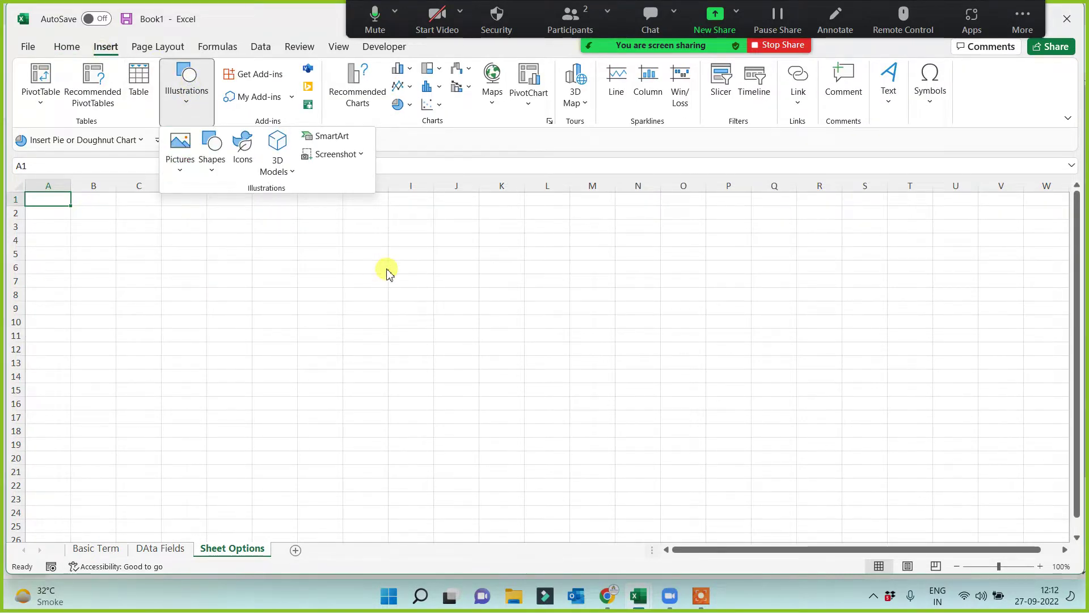
key(Return)
key(Return)
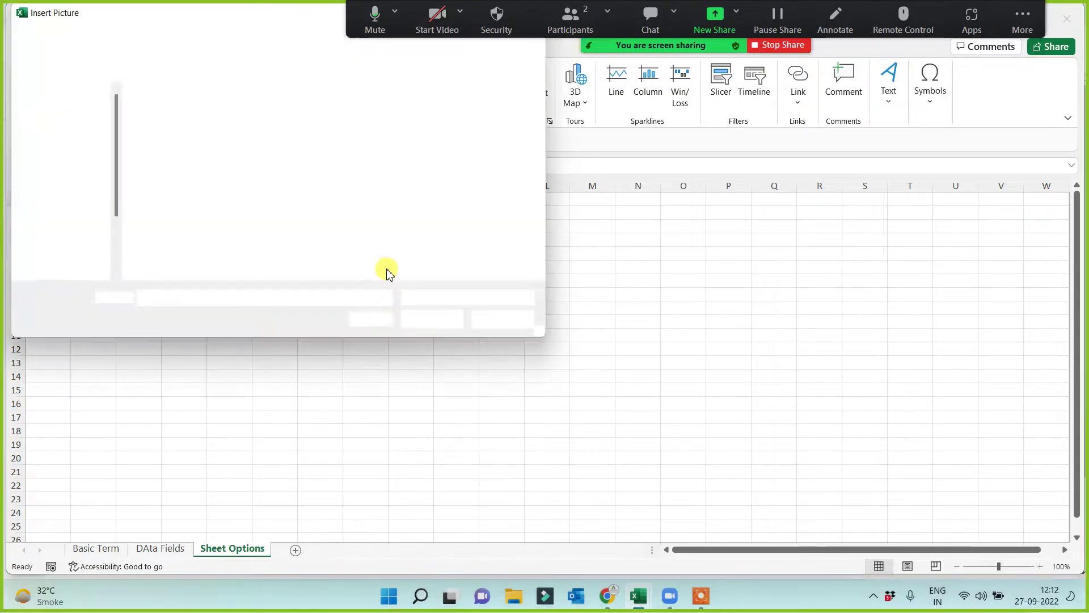
drag(115, 223, 122, 165)
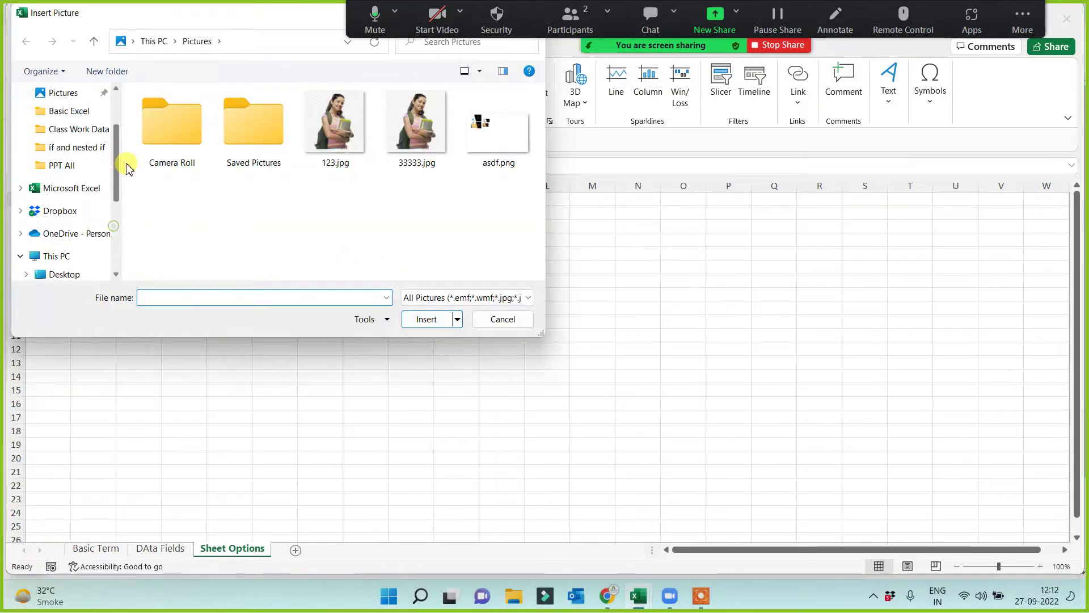
click(74, 112)
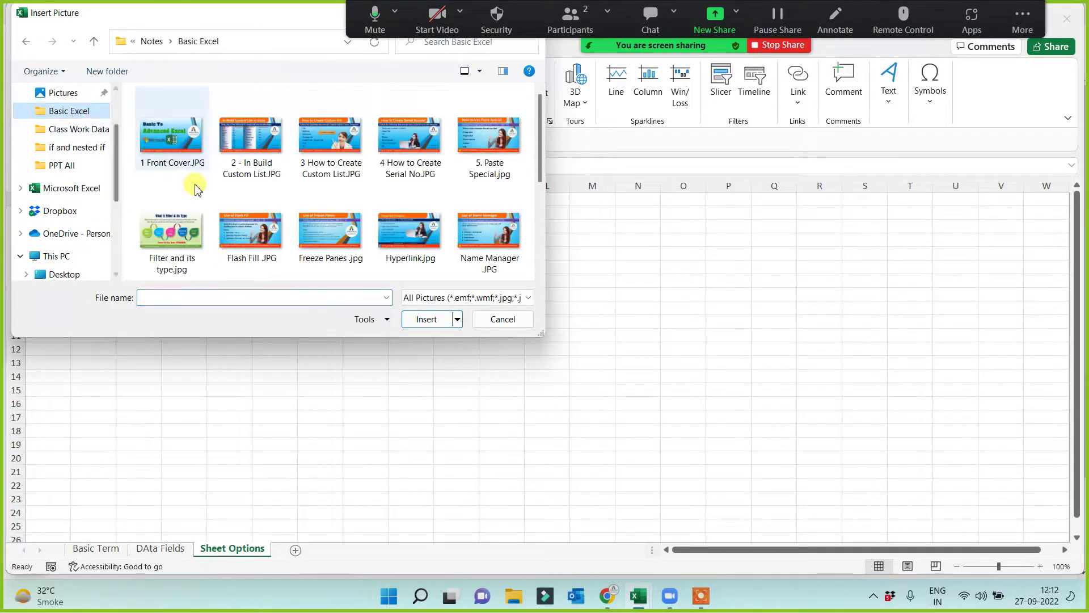
scroll(451, 235, down, 5)
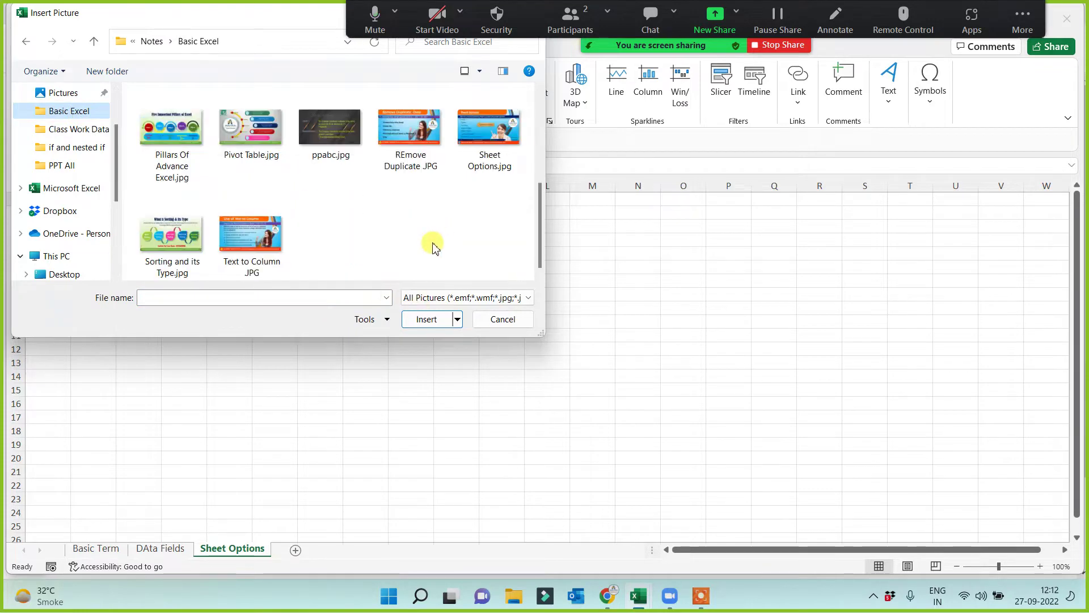
double_click(485, 123)
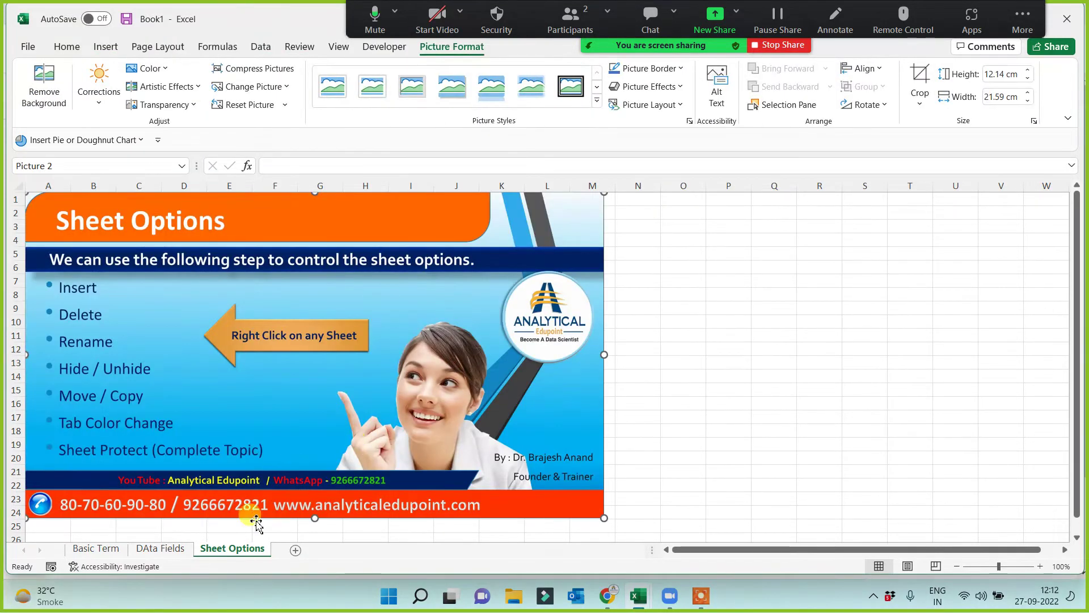
Step: Add four blank worksheets after Sheet Options
click(294, 552)
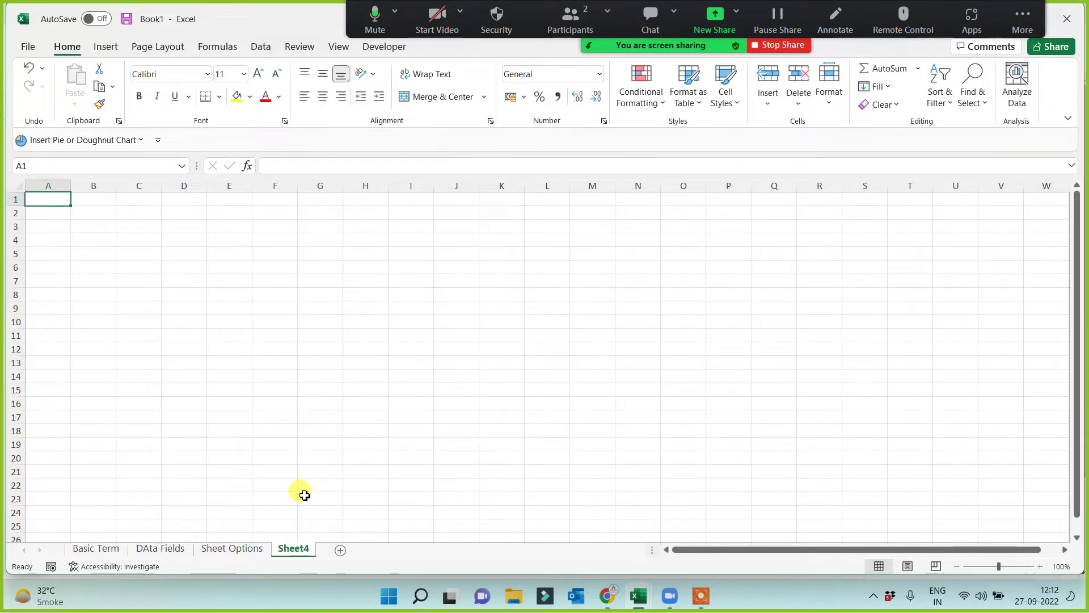
click(341, 551)
click(386, 551)
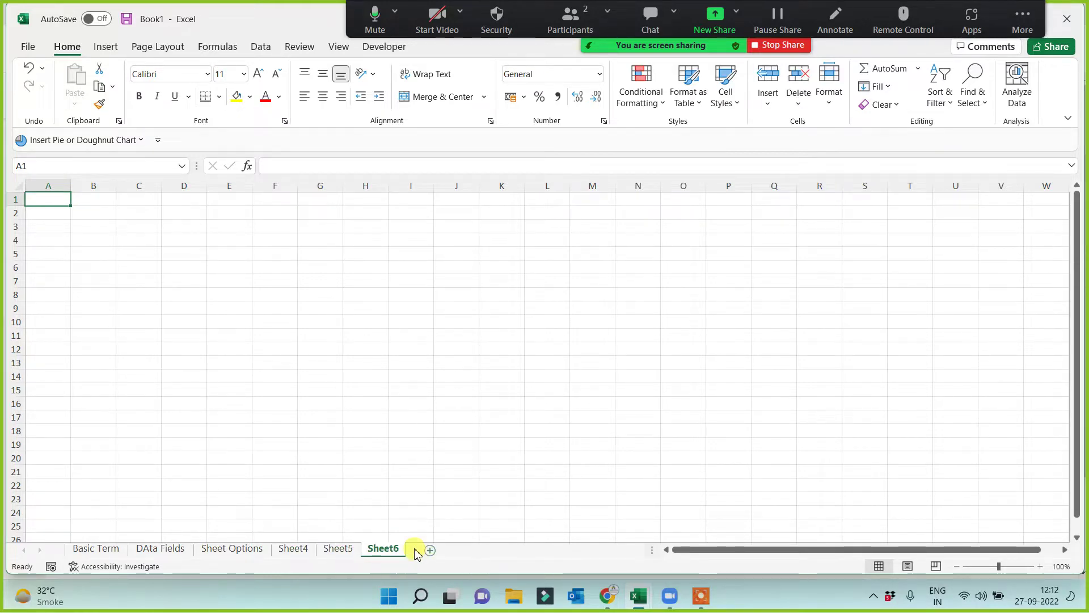
click(430, 550)
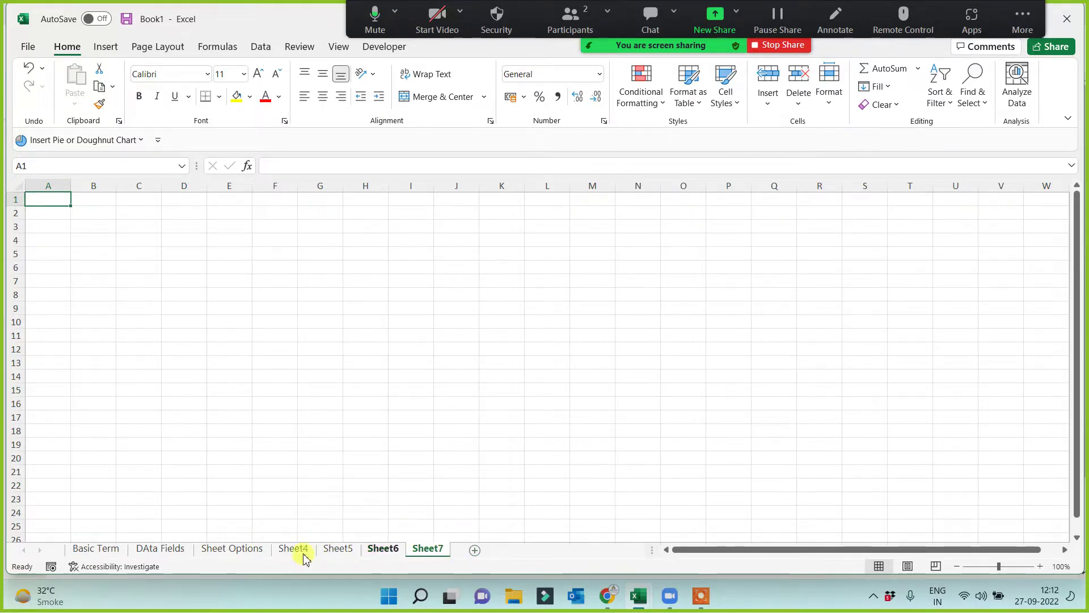
Step: Delete the blank worksheets Sheet7 and Sheet6
click(259, 550)
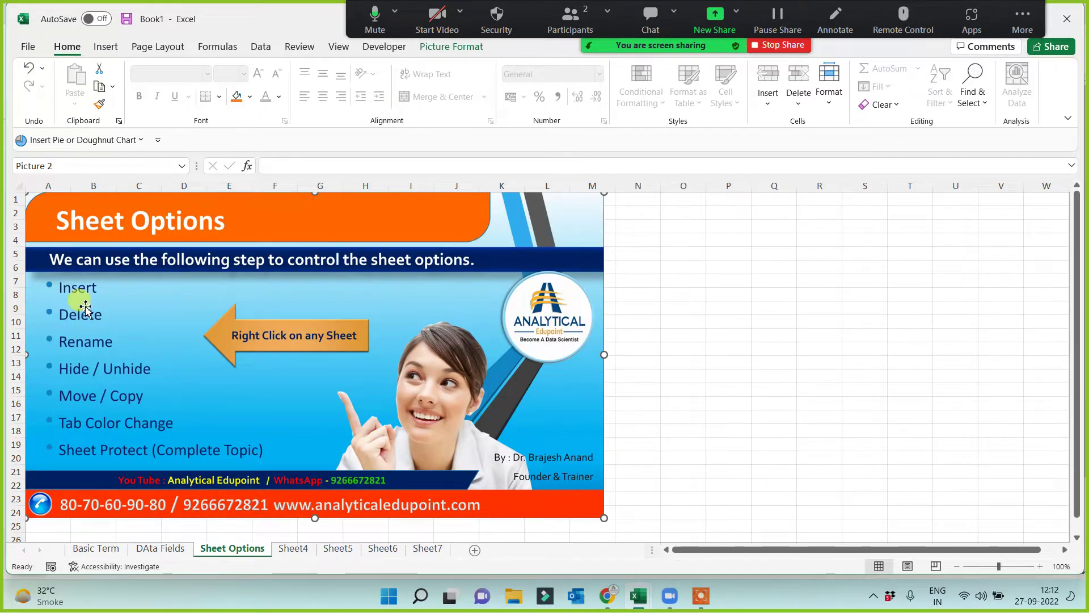
click(428, 549)
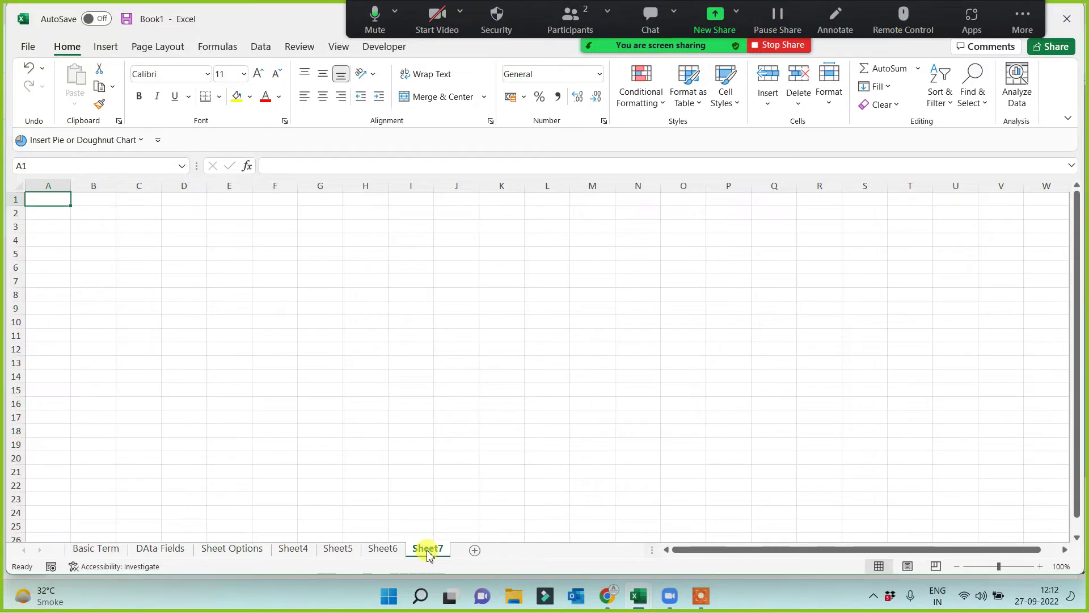
right_click(428, 550)
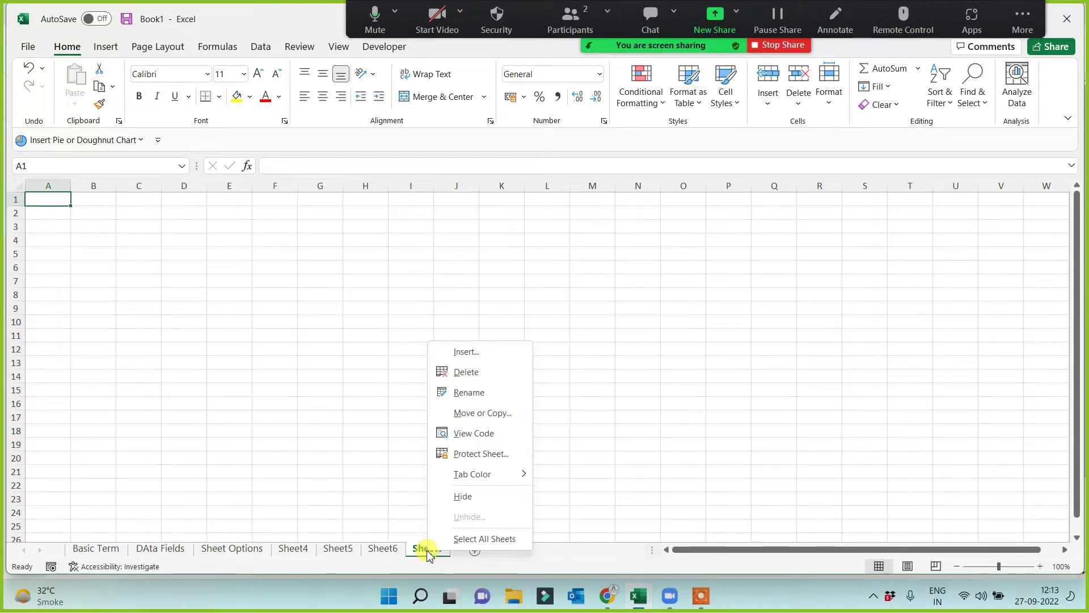
click(634, 431)
right_click(540, 336)
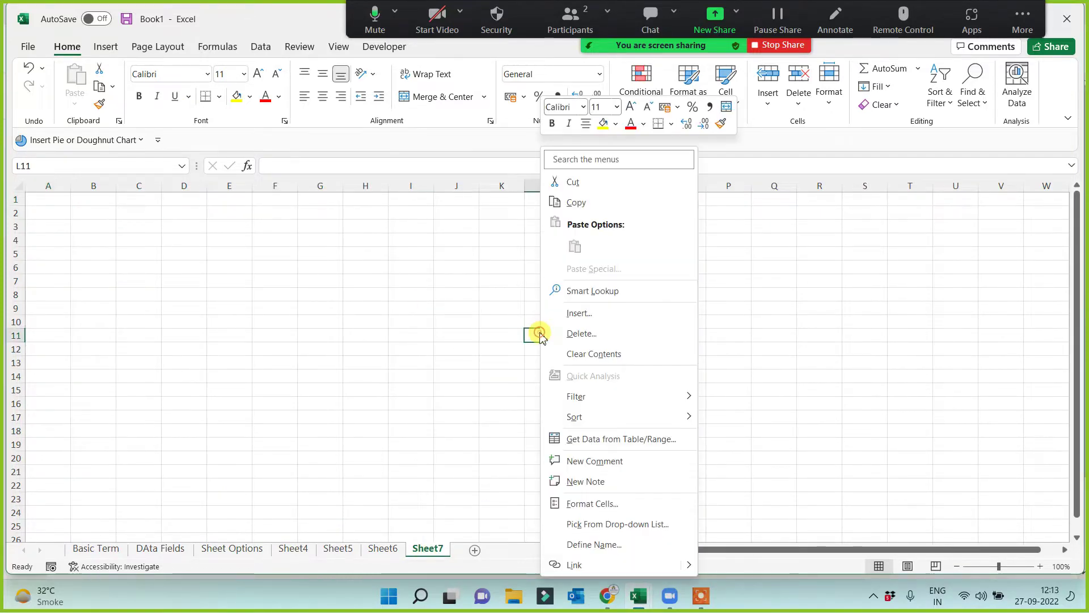
right_click(423, 554)
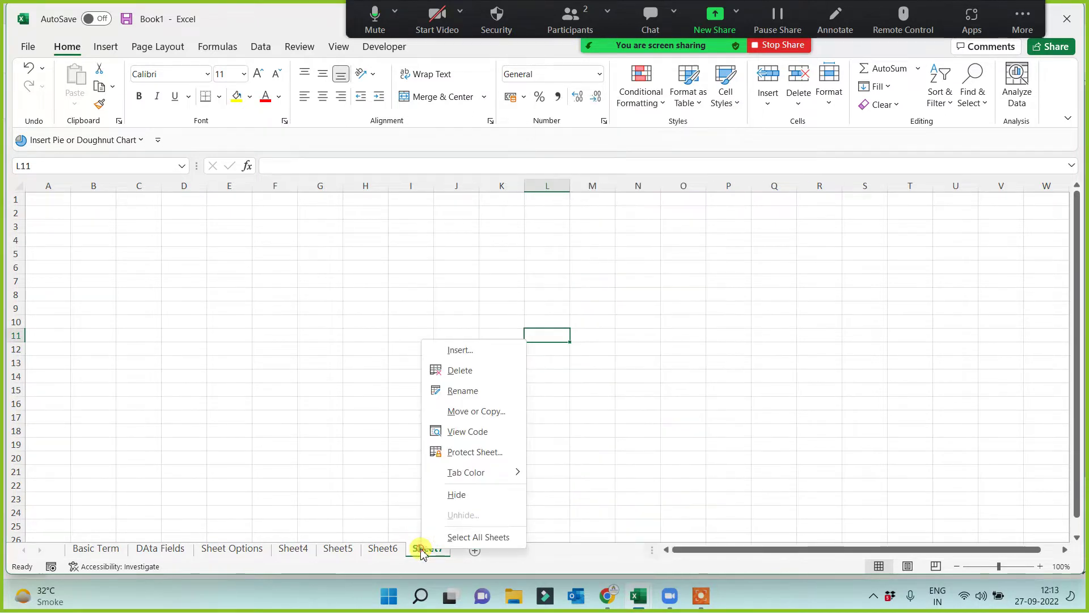
click(460, 371)
right_click(383, 550)
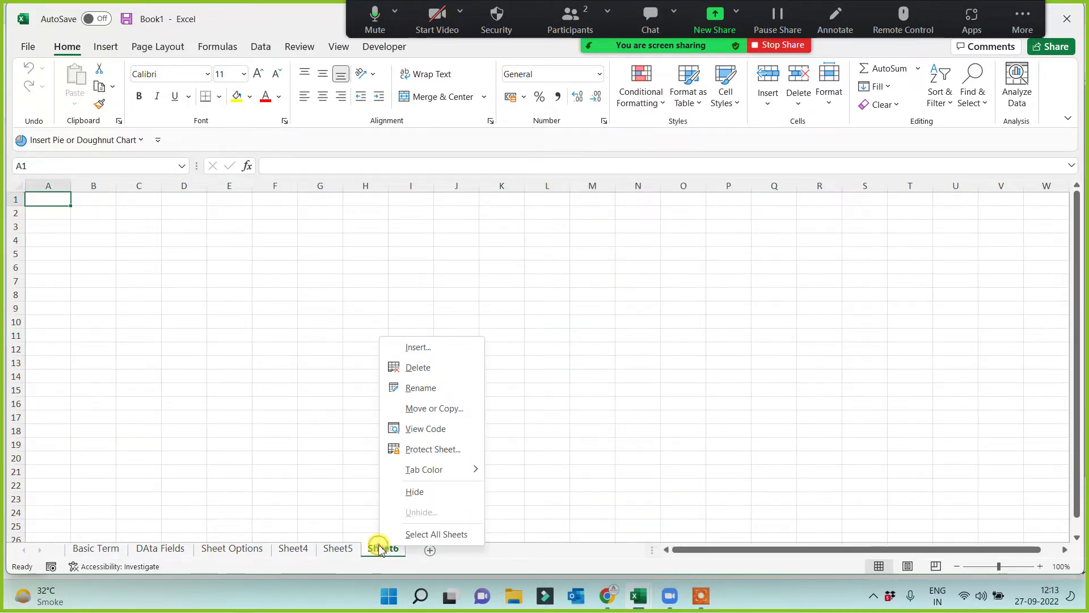
click(413, 368)
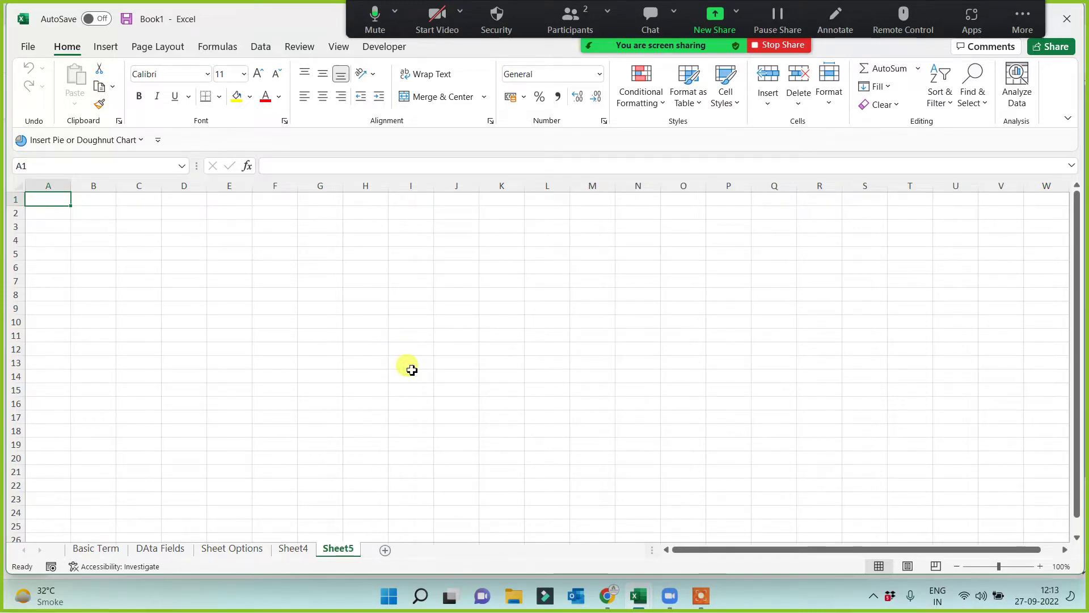
Step: Check the Rename entry on the Sheet Options slide and rename the worksheet Sheet4 as "Lovely"
click(232, 549)
click(90, 337)
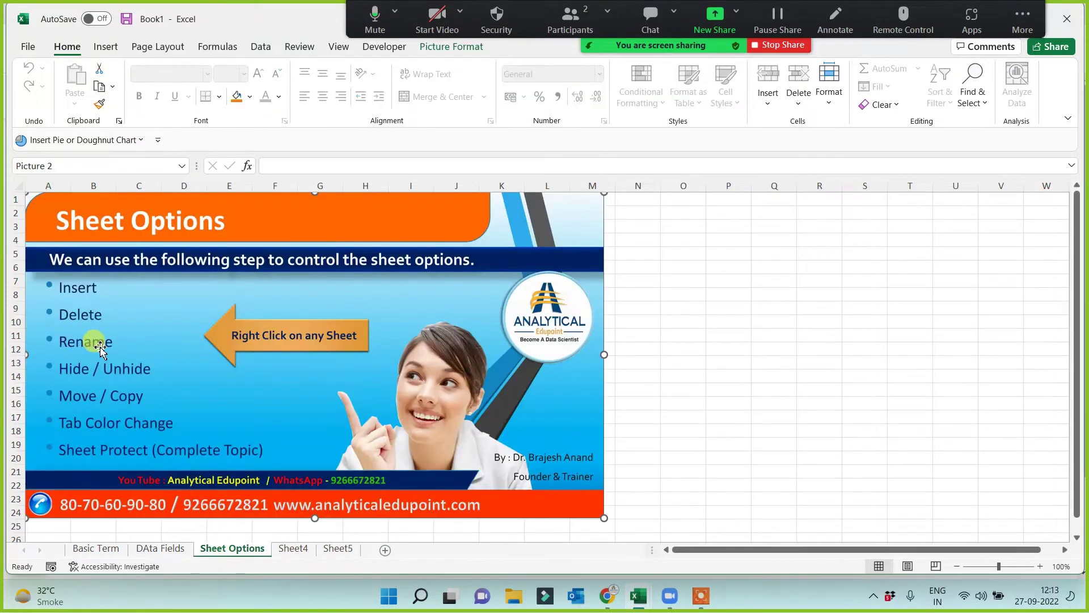
click(678, 368)
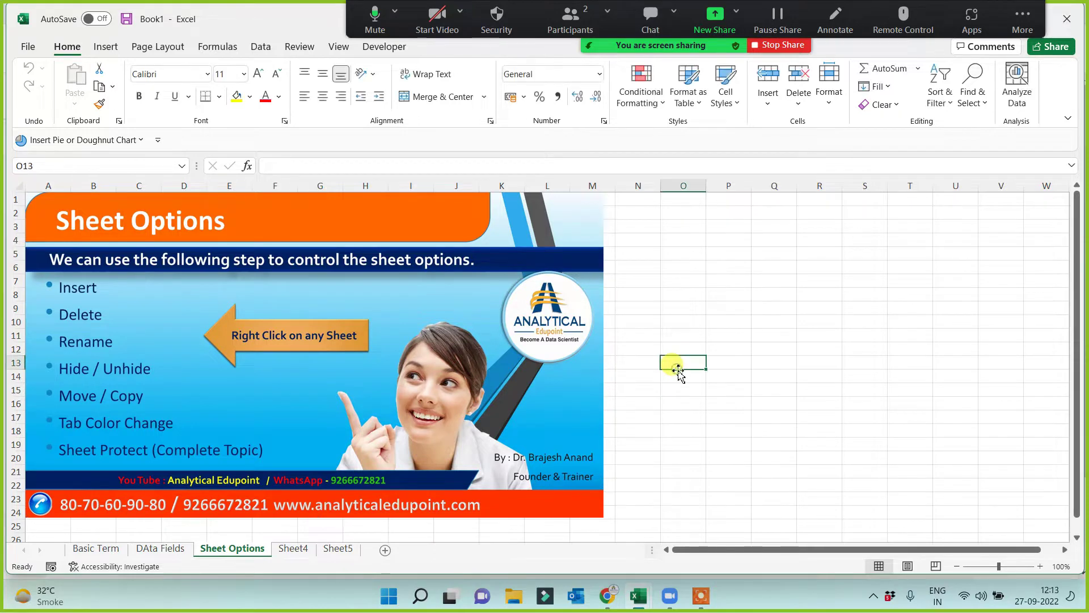
right_click(294, 550)
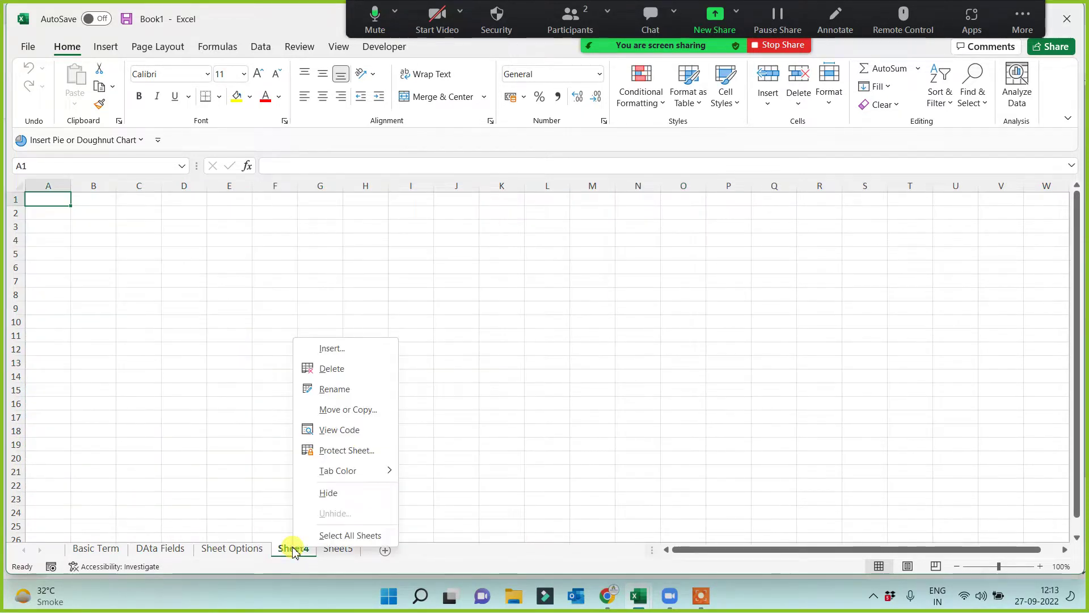
click(334, 388)
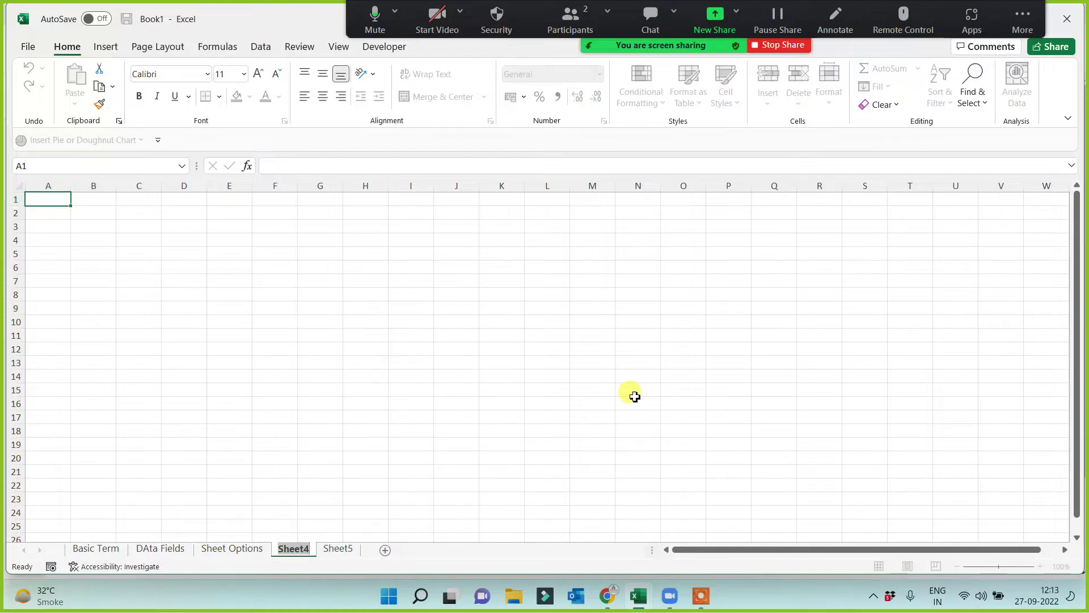
text(Lovely)
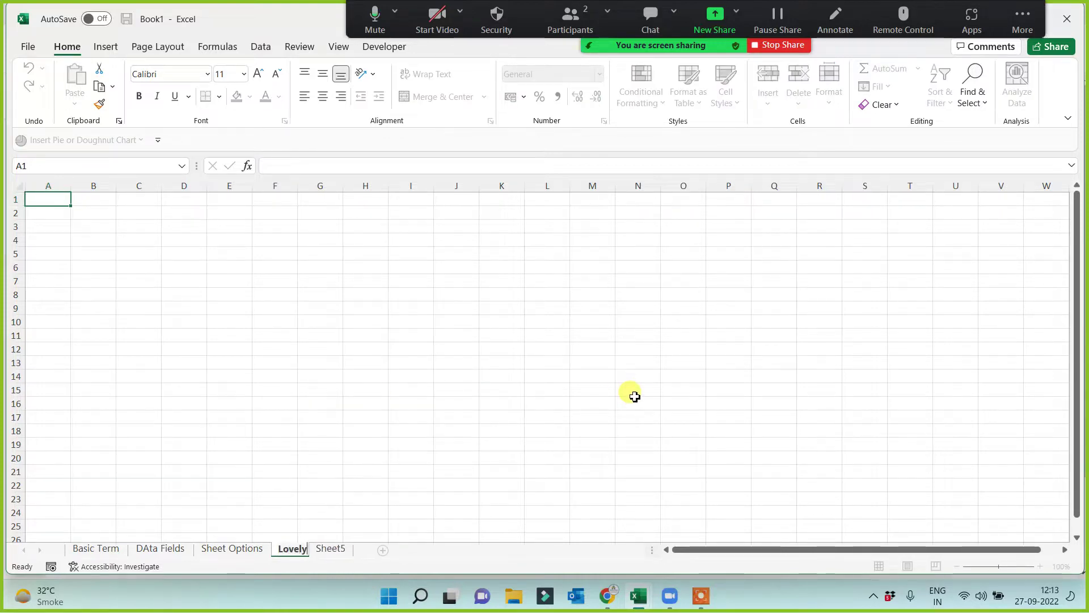
click(454, 369)
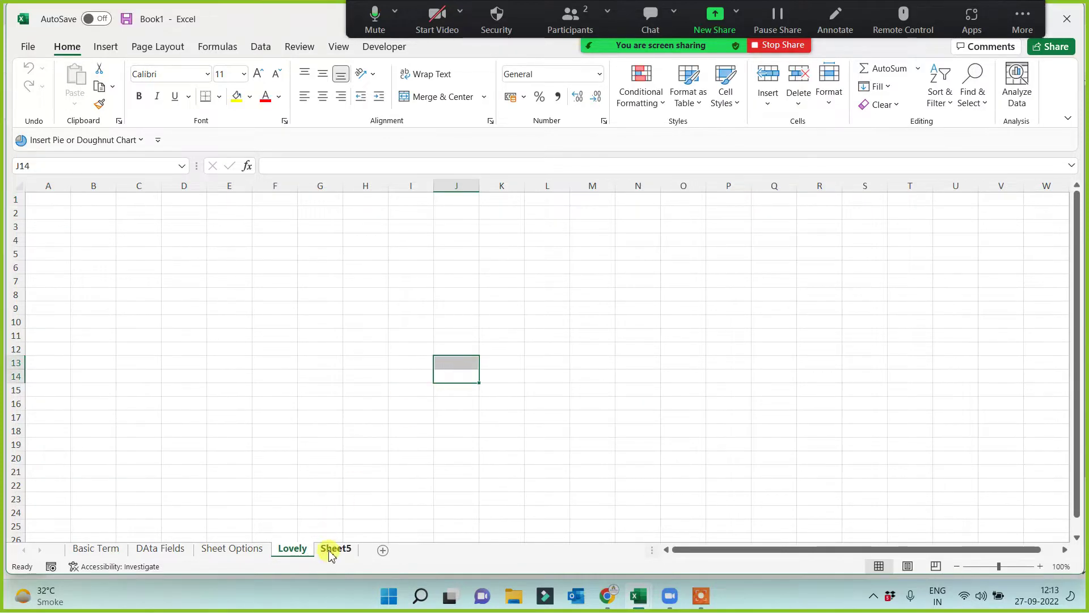
Step: Rename the worksheet Sheet5 with a person's first name
click(333, 549)
right_click(329, 549)
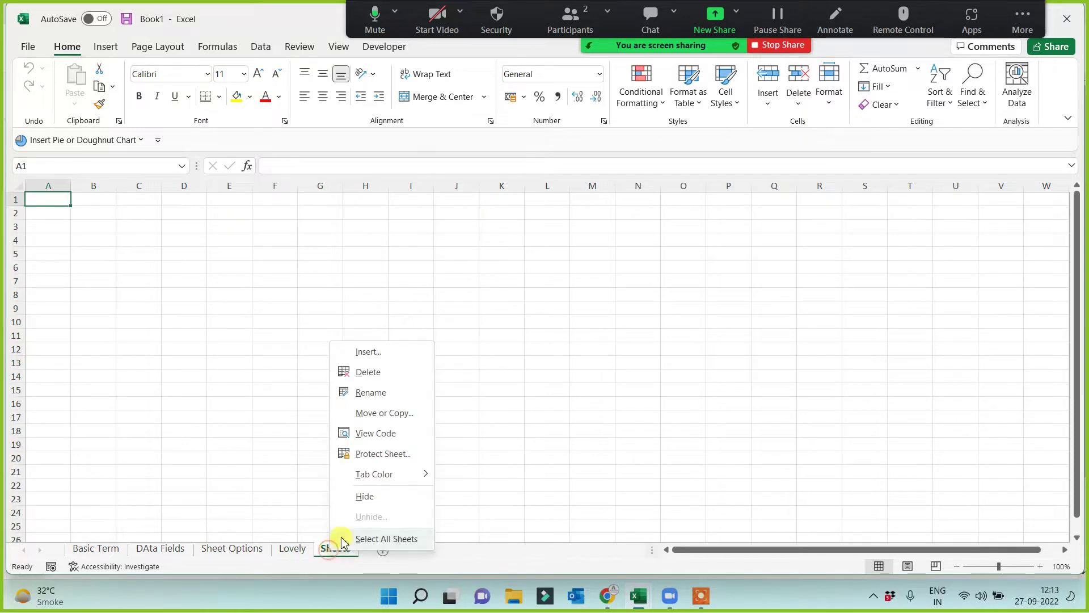
click(363, 392)
text(San)
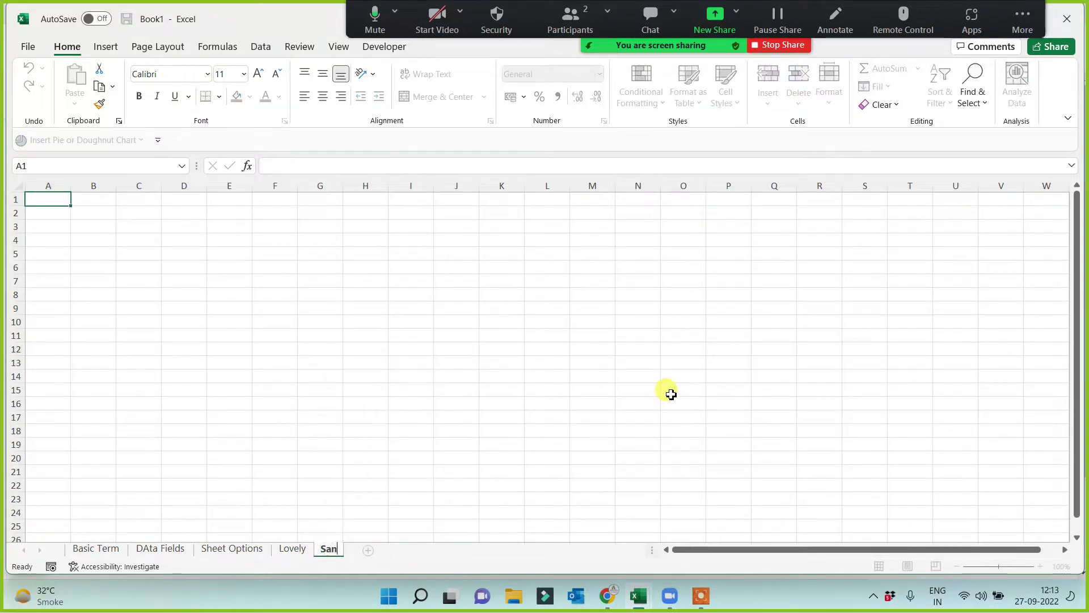
text(tosh)
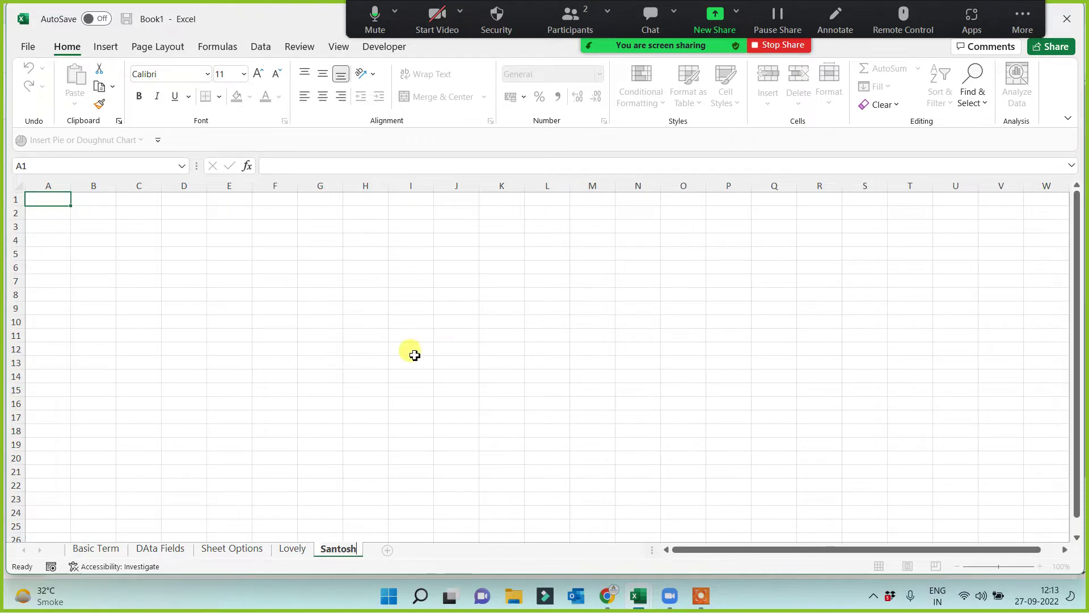
click(411, 349)
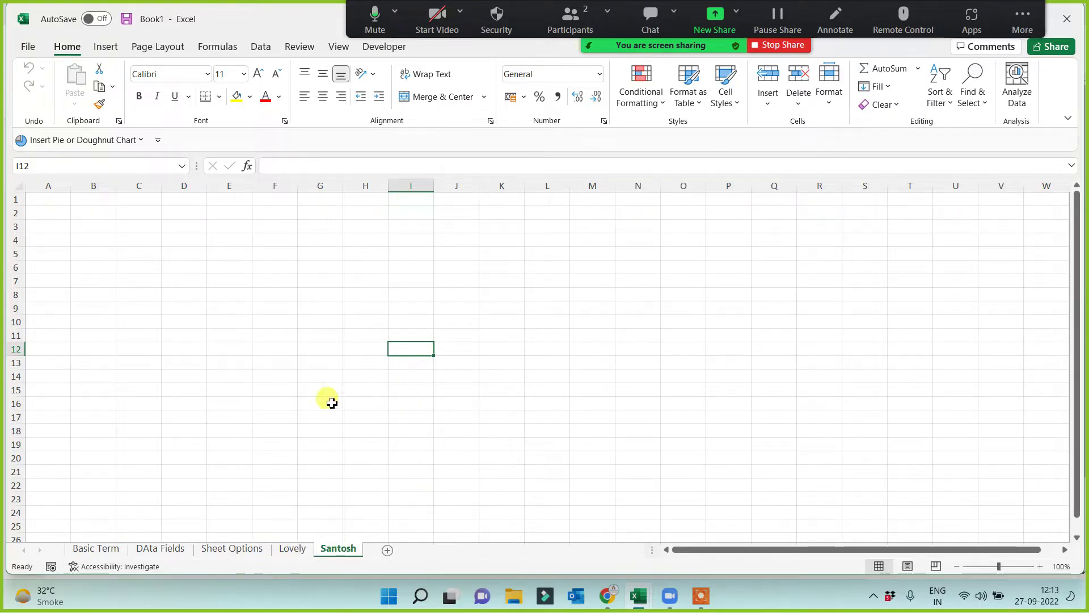
Step: Hide the Sheet Options worksheet
click(225, 549)
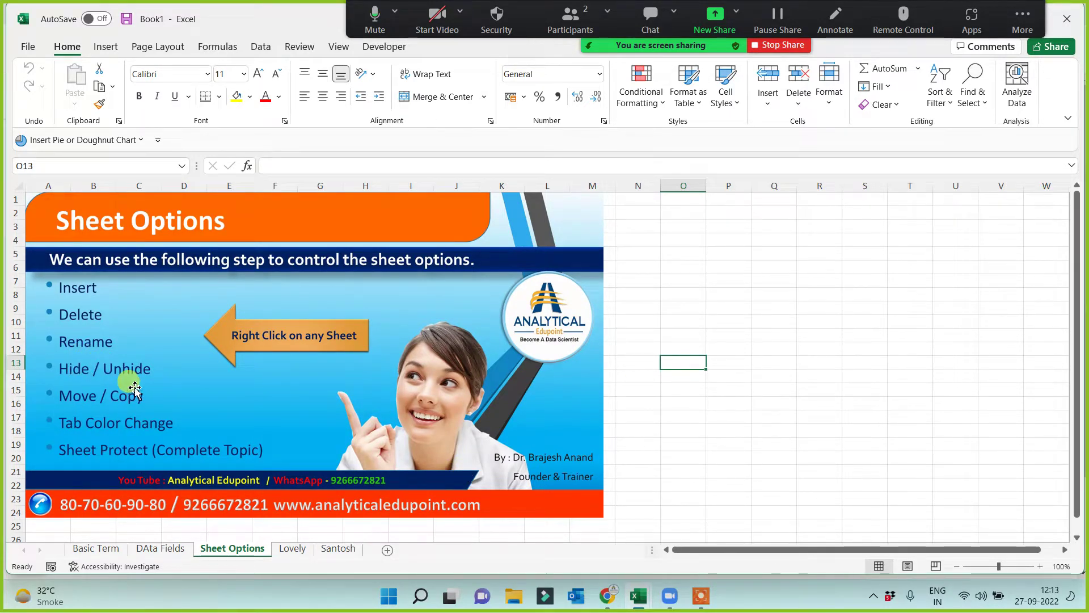
click(688, 391)
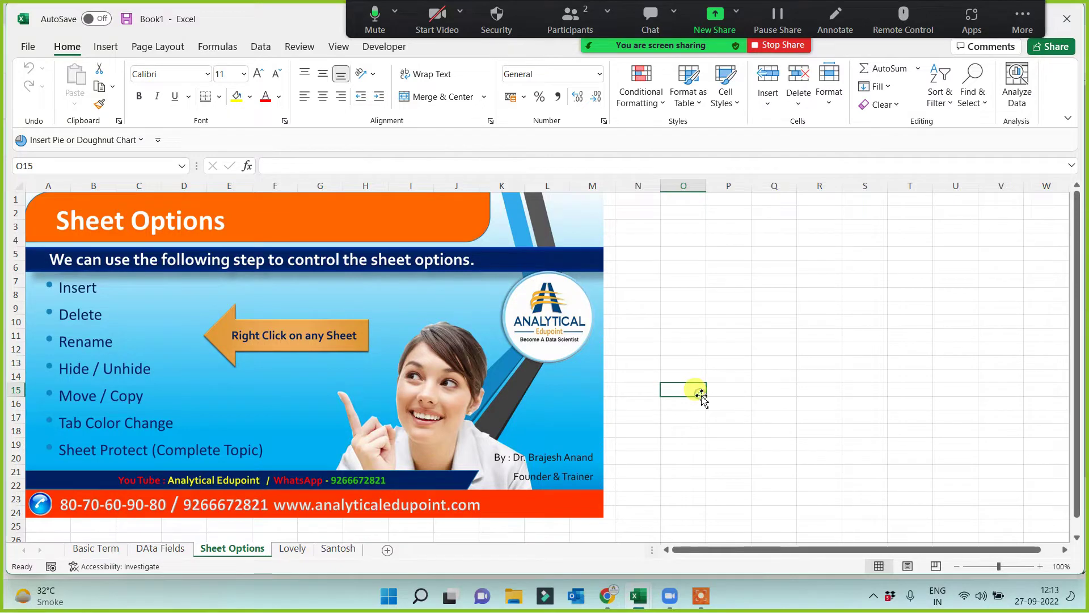
right_click(240, 549)
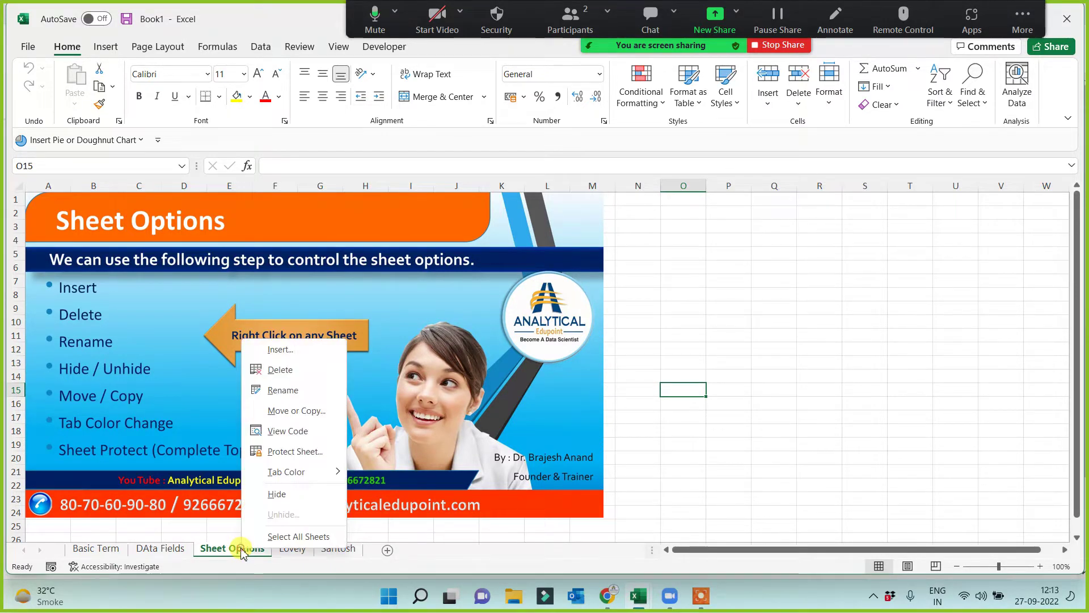
click(283, 492)
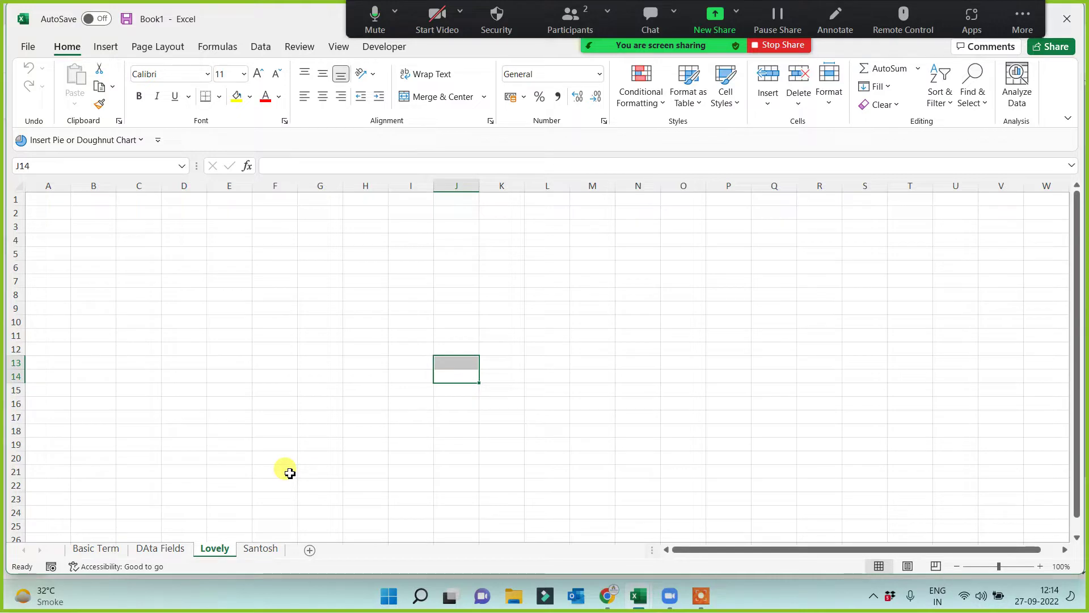
Step: Unhide the Sheet Options worksheet from the list of hidden sheets
right_click(222, 549)
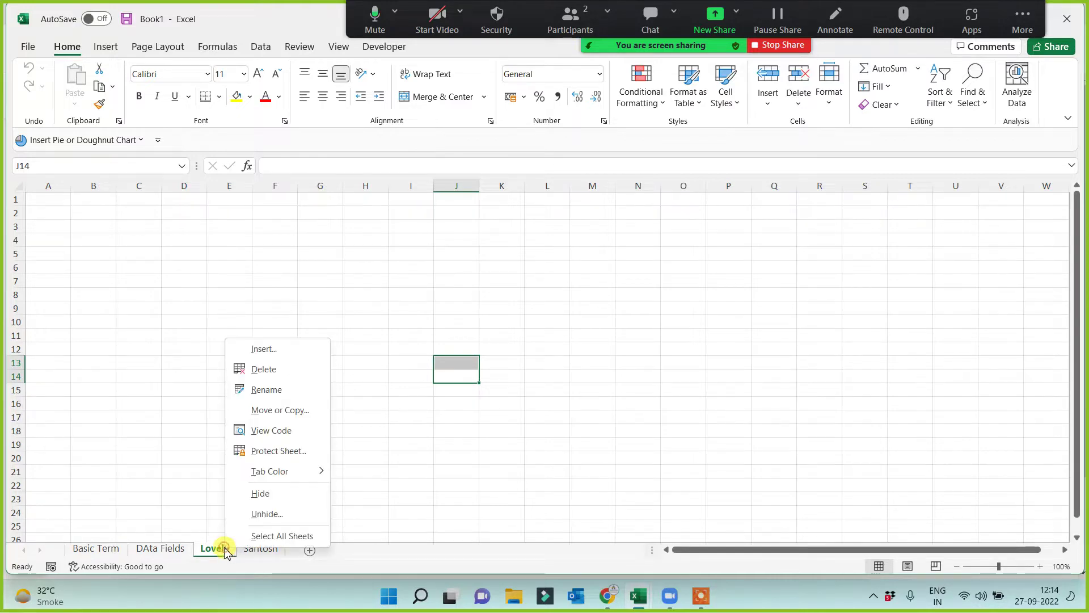
click(287, 514)
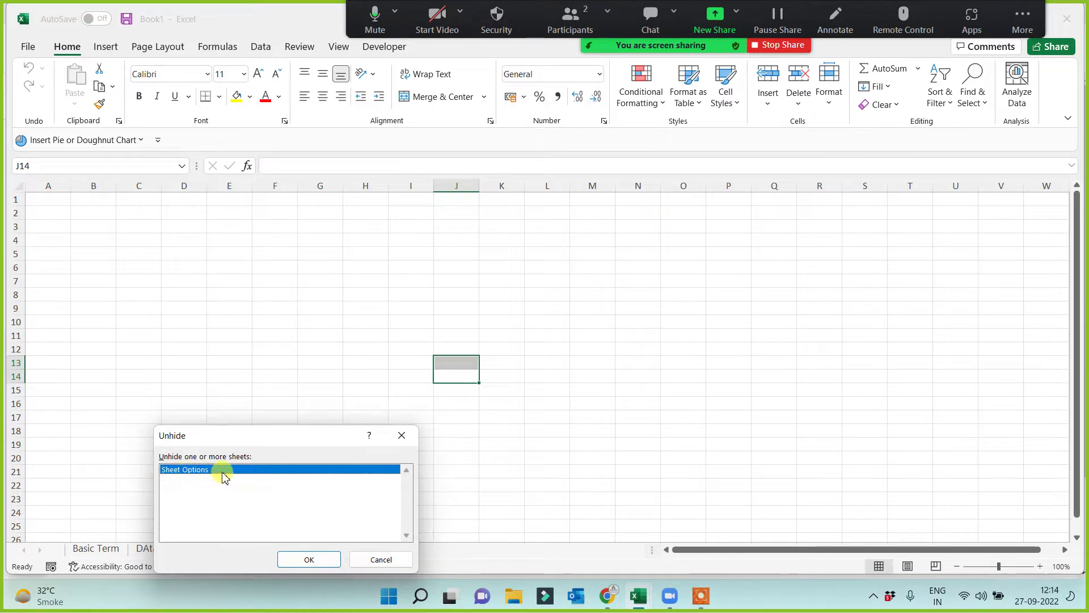
click(309, 560)
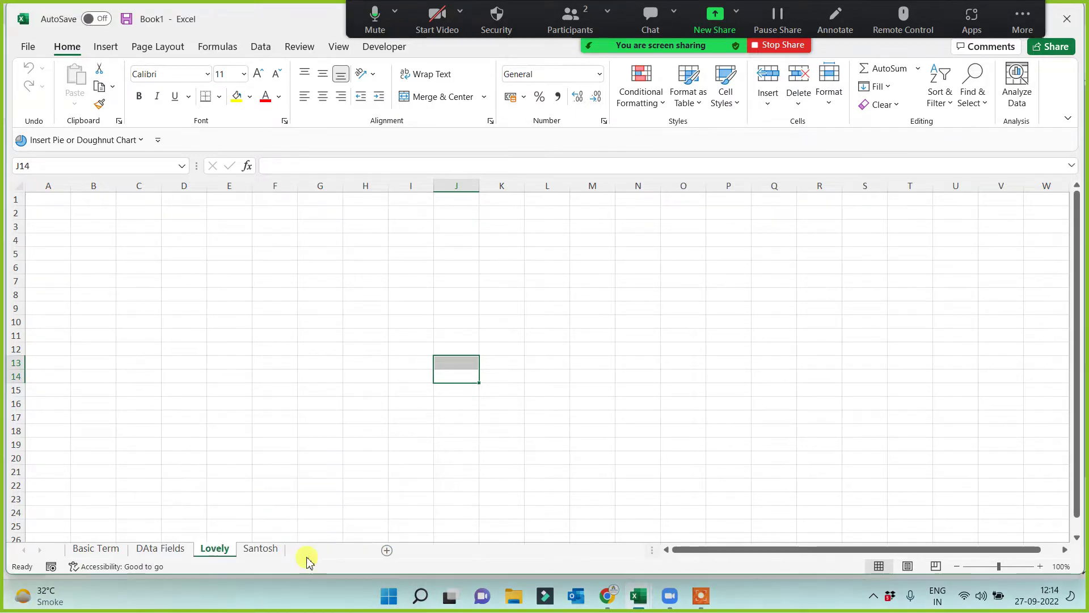
click(778, 448)
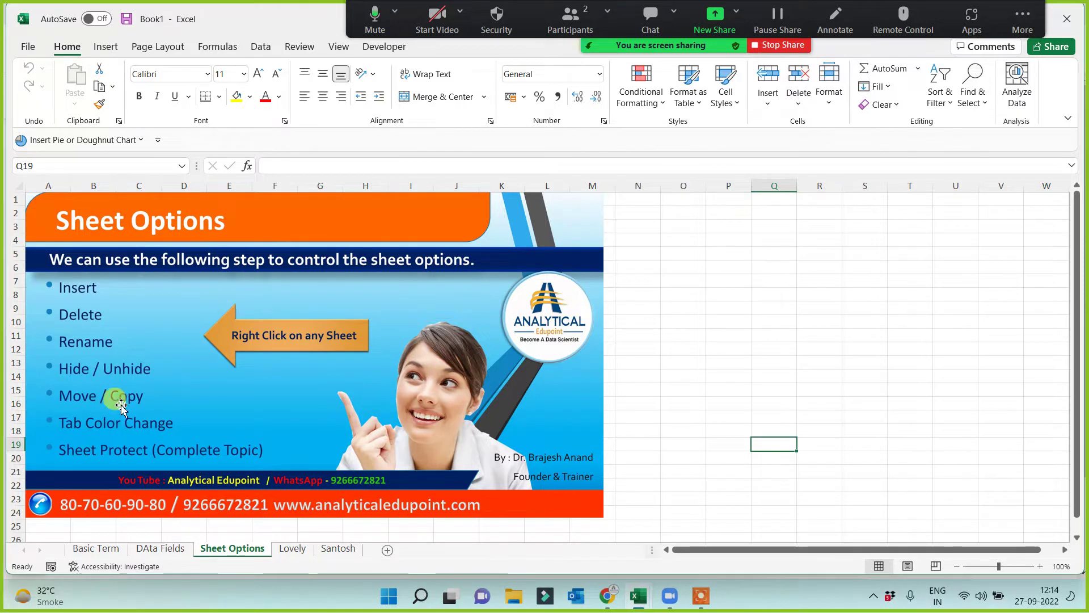
Step: Reorder the worksheets so that Lovely comes before Basic Term and the sheet with a person's name comes last
click(636, 374)
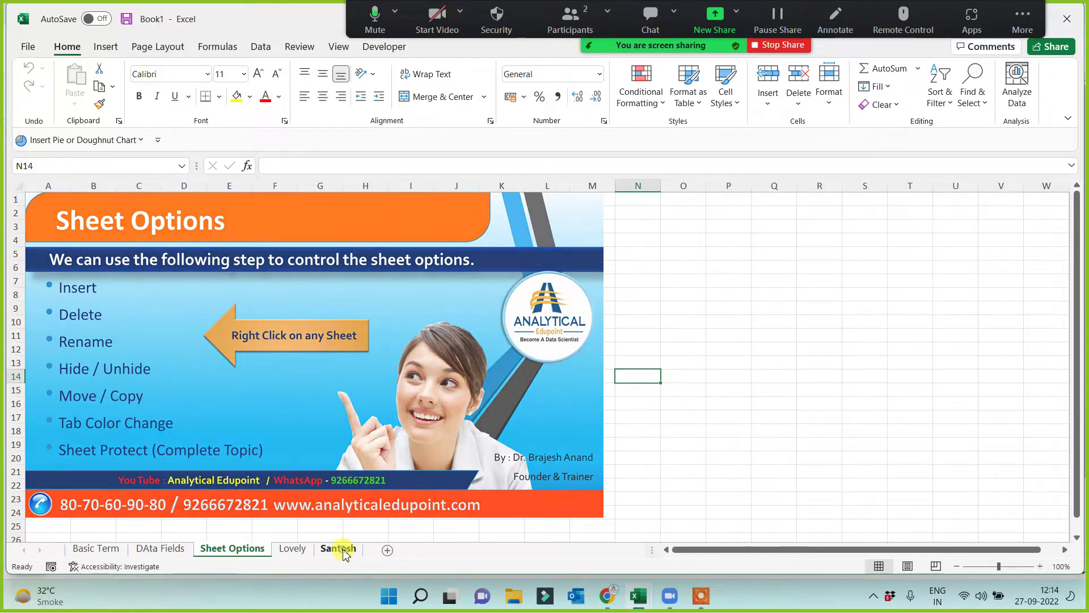
drag(343, 554, 77, 544)
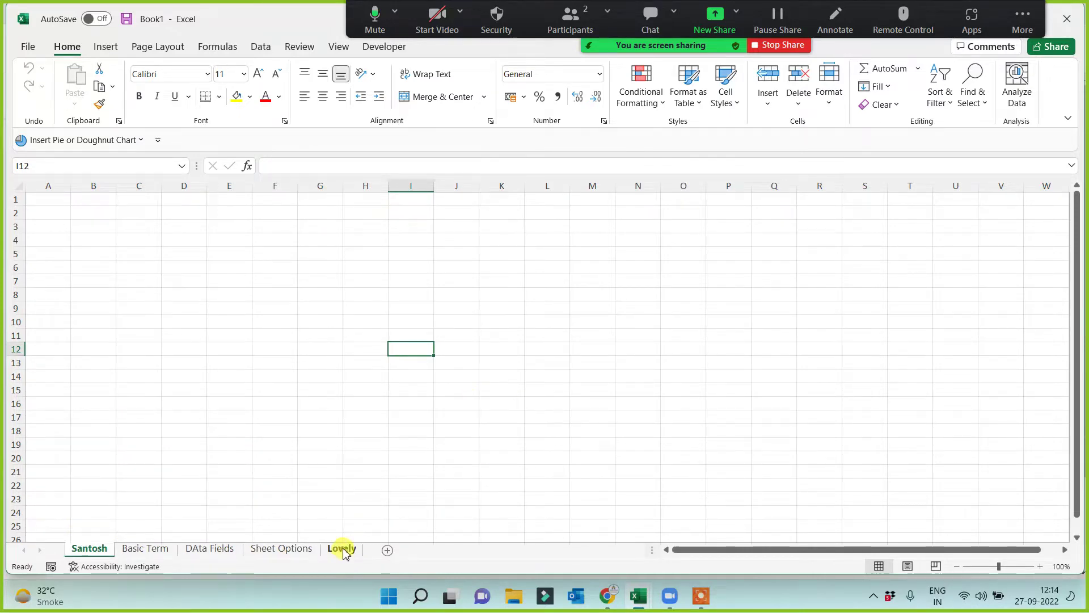
drag(343, 555, 378, 539)
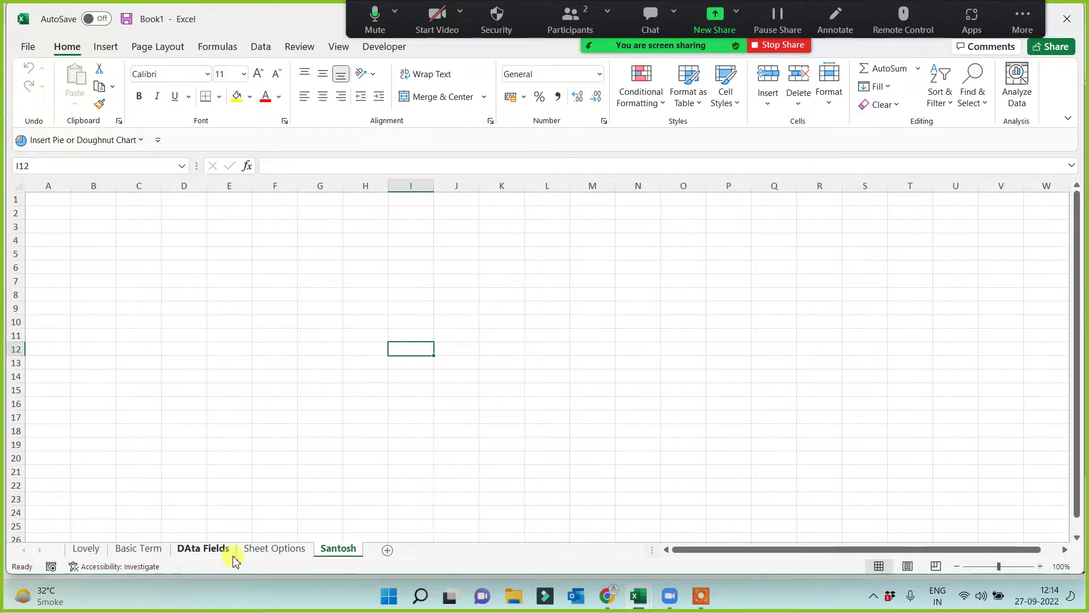
Step: Create a copy of the Sheet Options worksheet before Lovely and compare it with the original
click(267, 549)
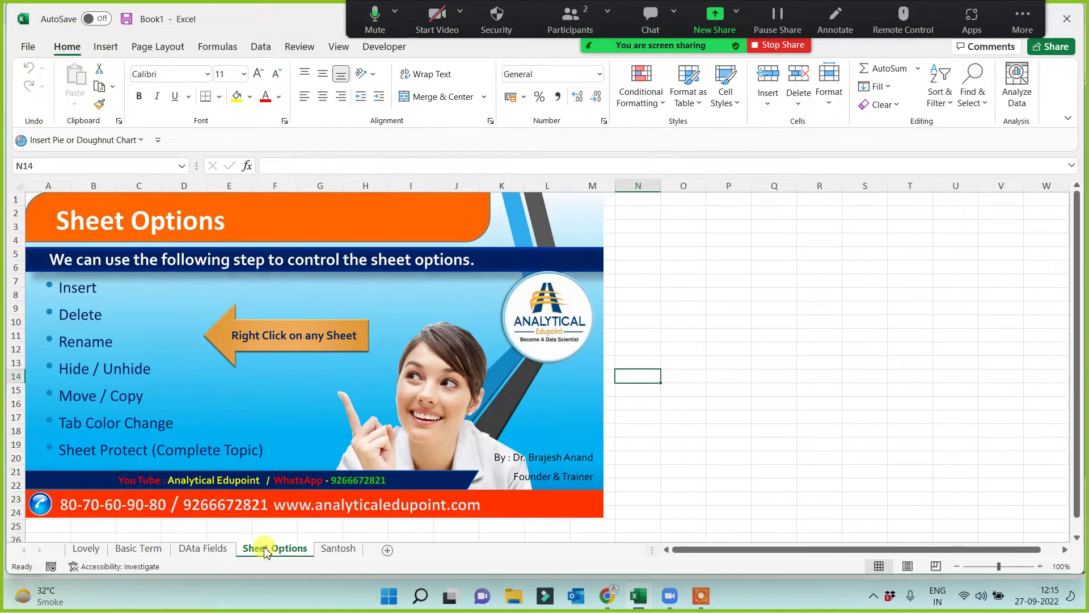
right_click(268, 554)
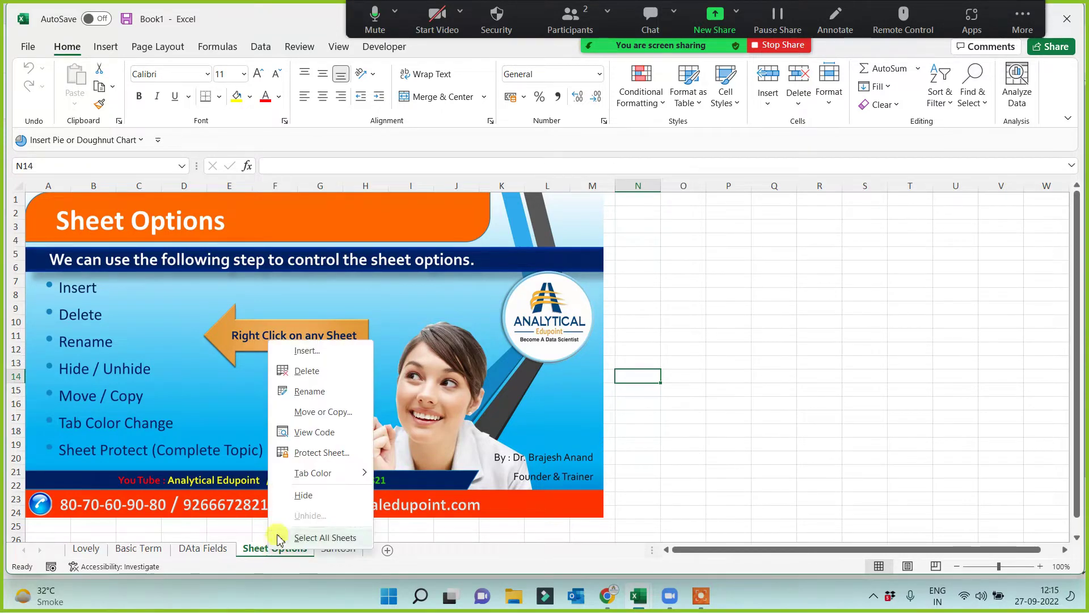
click(325, 417)
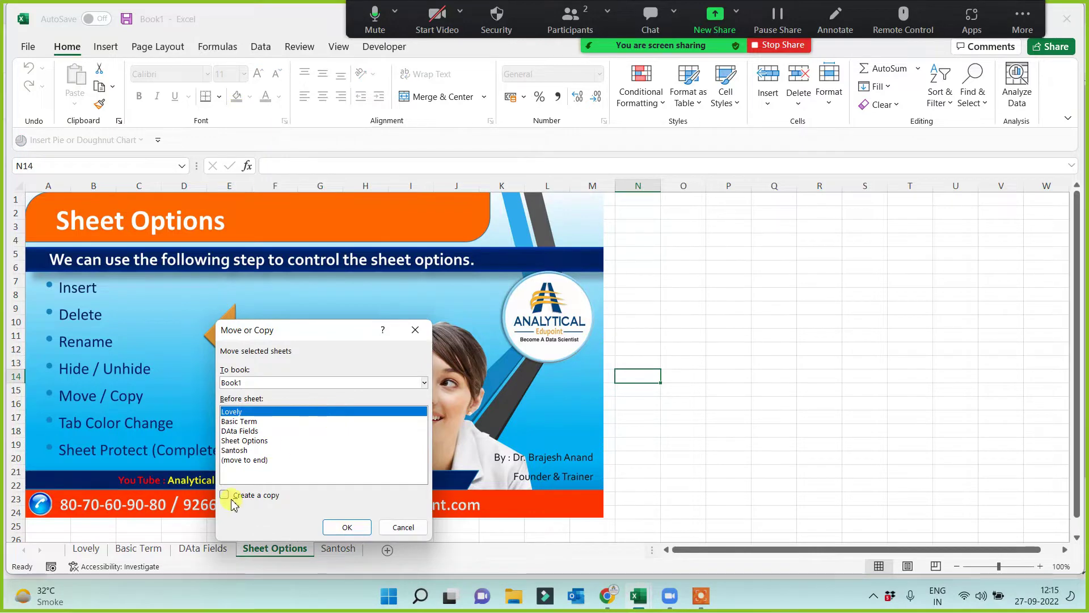
click(225, 494)
click(347, 527)
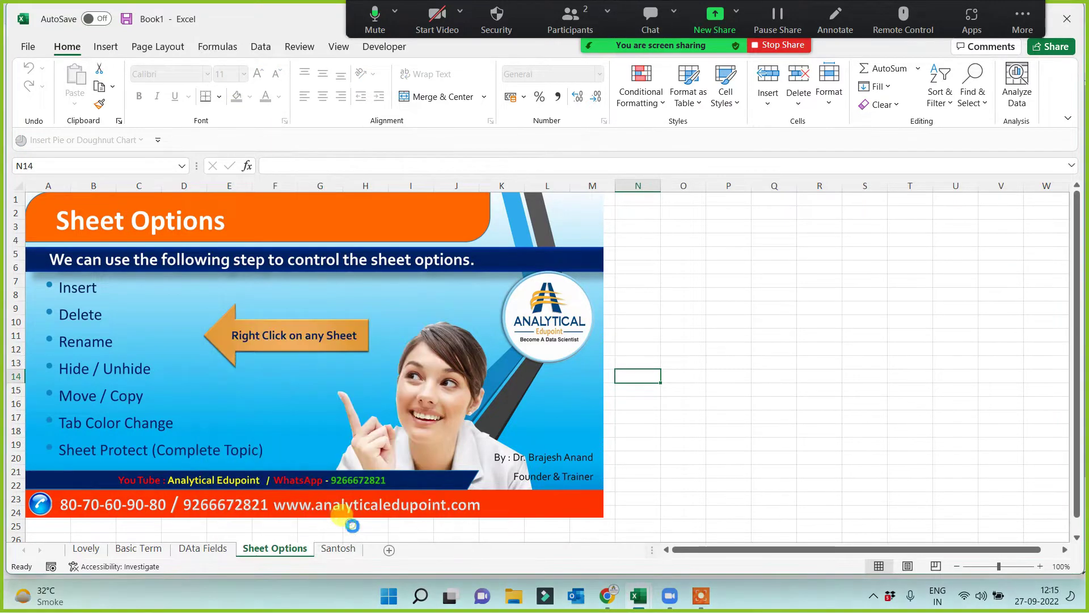
click(354, 551)
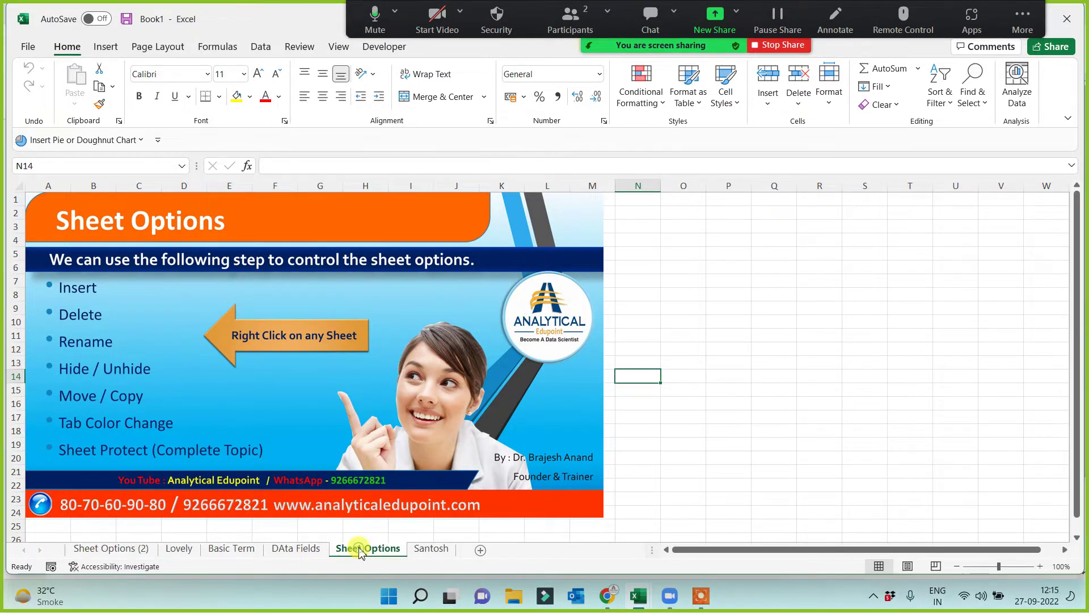
click(125, 549)
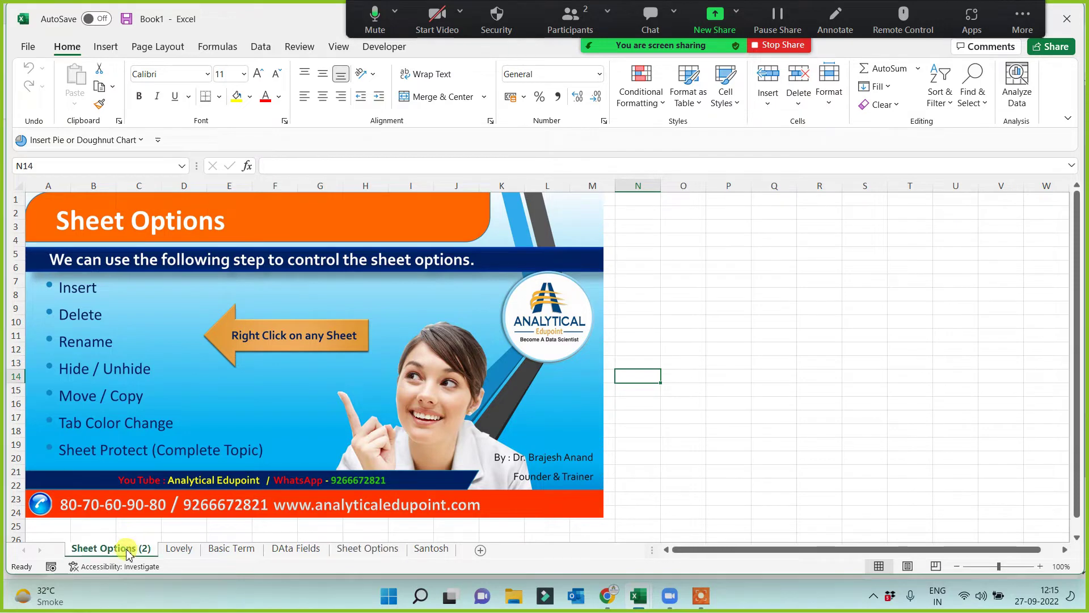
click(357, 551)
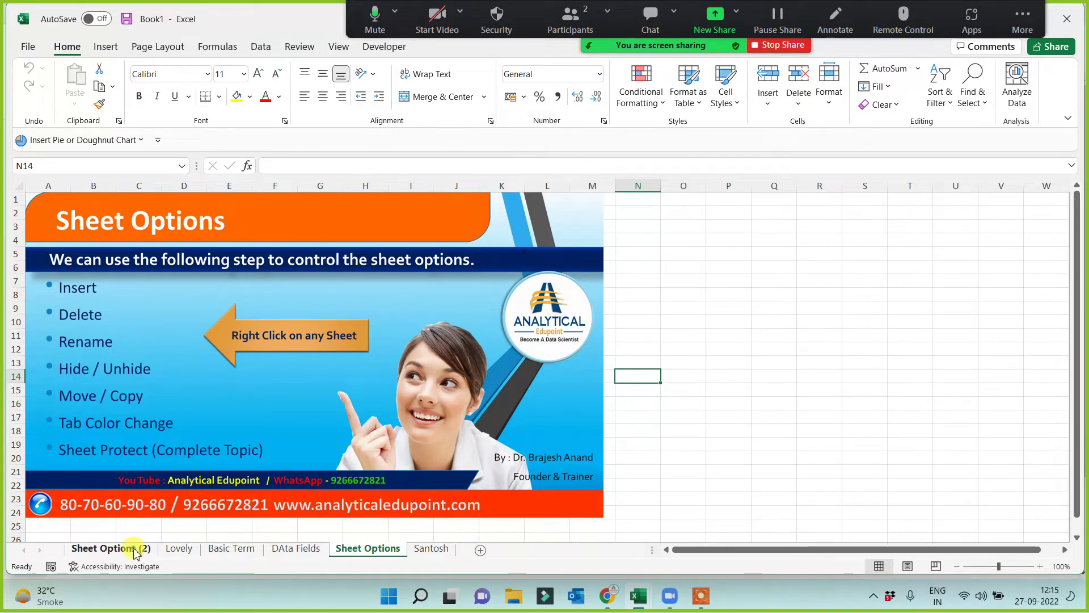
Step: Delete the duplicate Sheet Options (2) worksheet after comparing it with the original
click(376, 558)
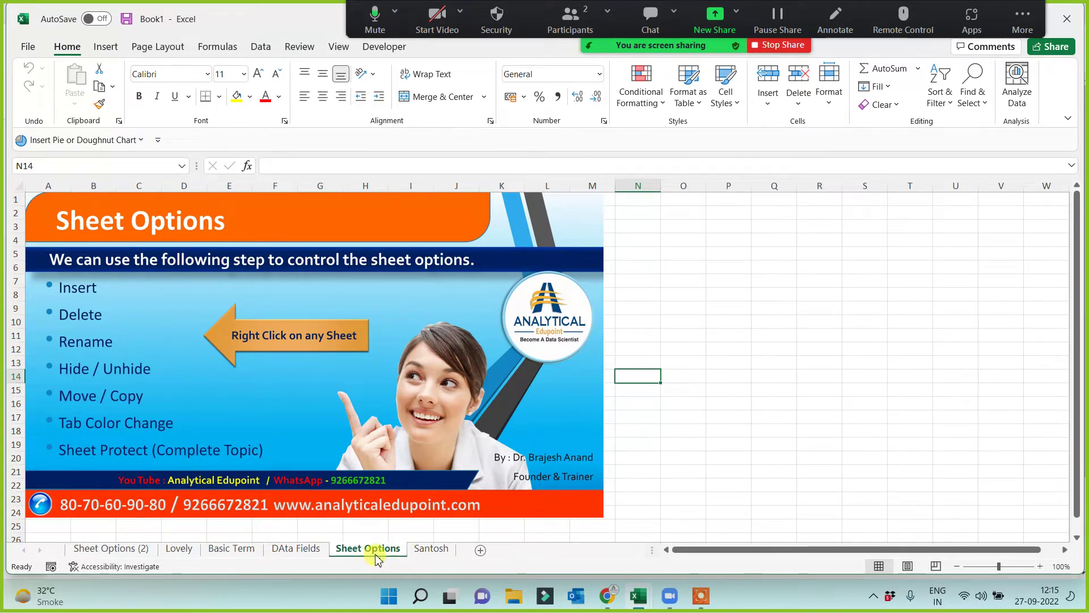
click(104, 553)
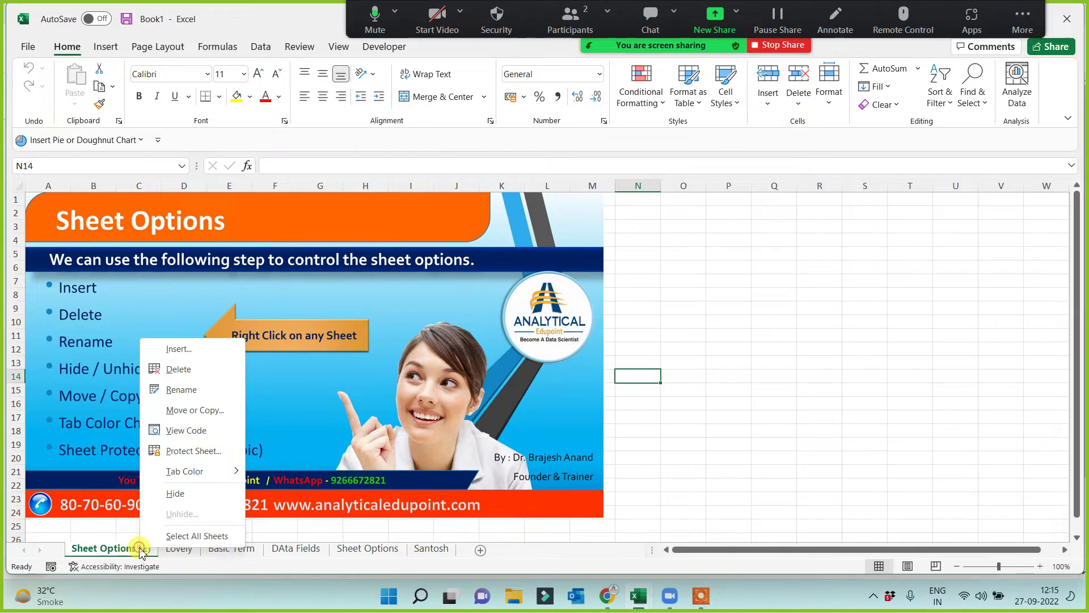
right_click(142, 550)
click(179, 370)
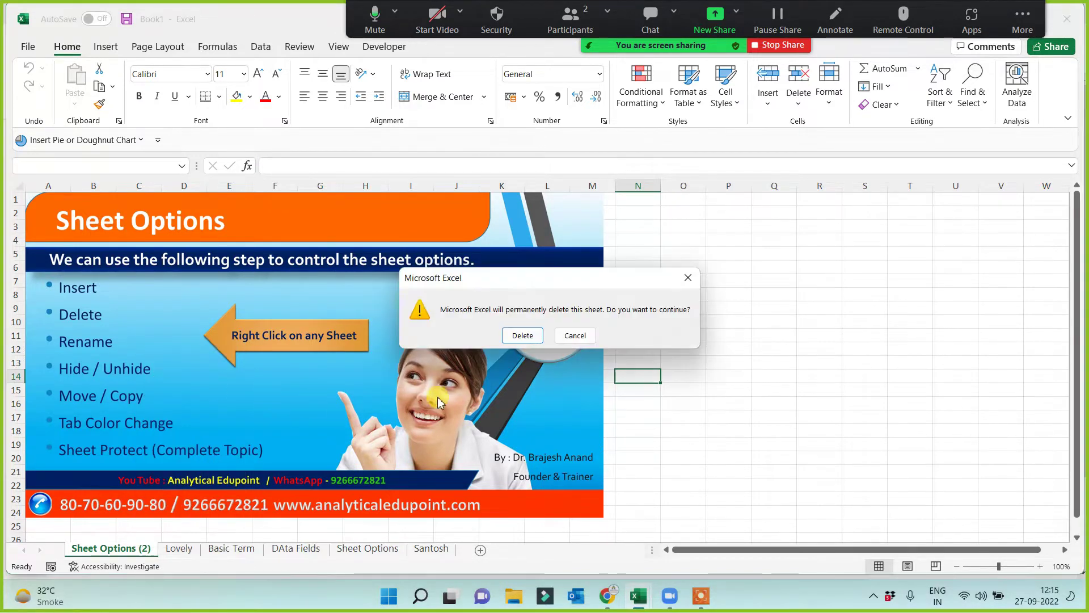
click(523, 337)
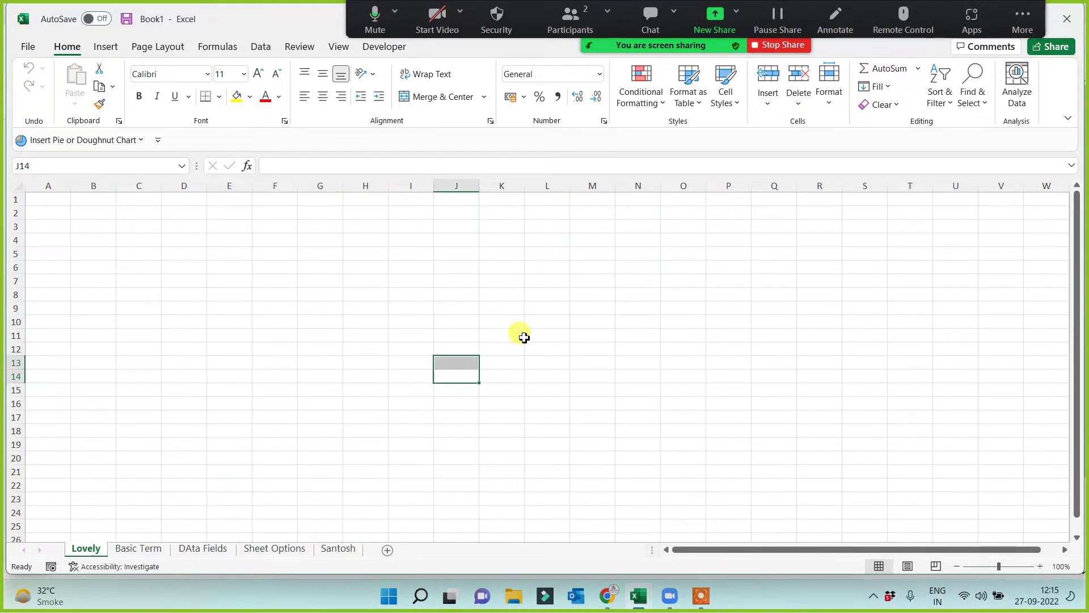
Step: Delete the blank worksheets before Basic Term and after Sheet Options, and look through the remaining worksheets
right_click(87, 553)
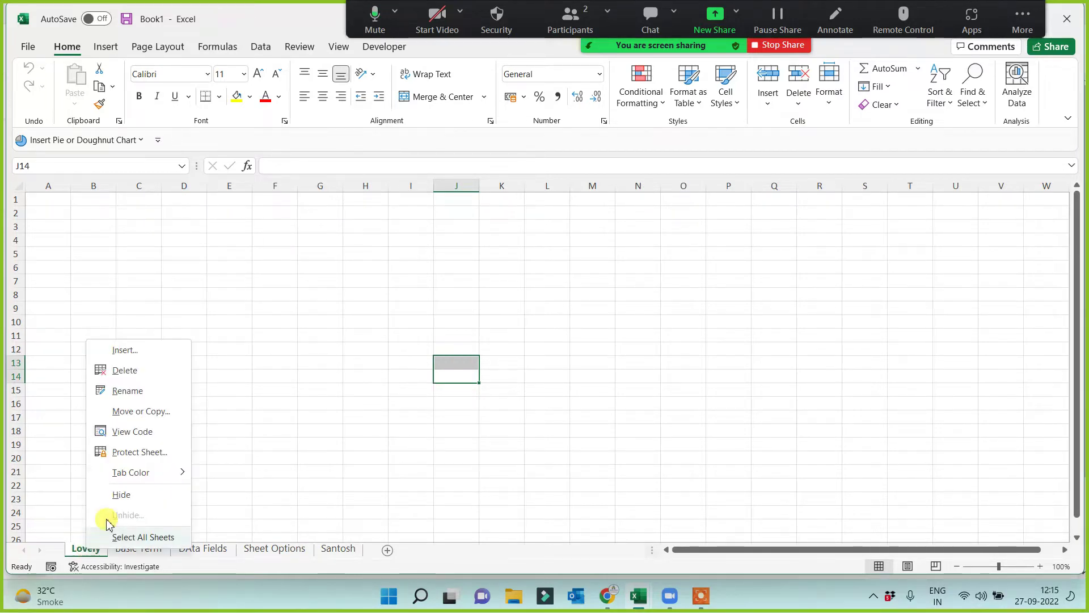
click(126, 370)
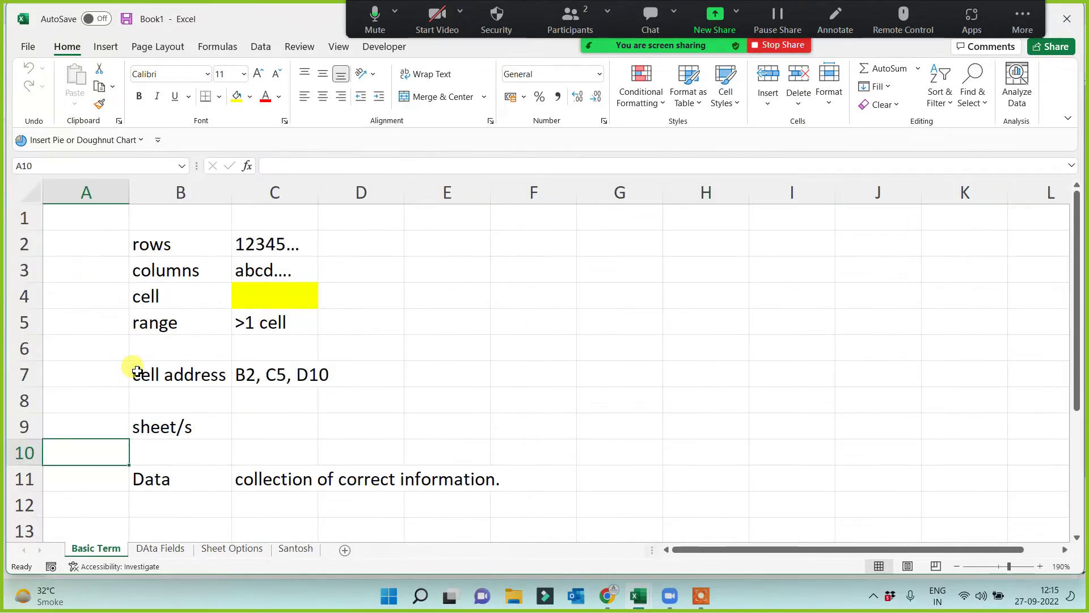
click(300, 550)
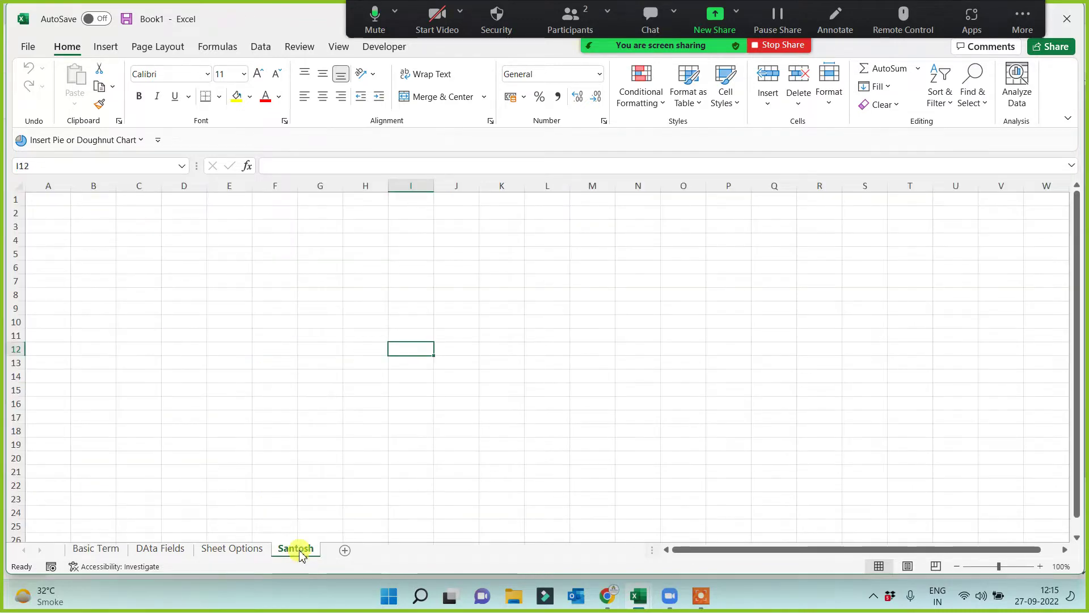
right_click(300, 553)
click(335, 371)
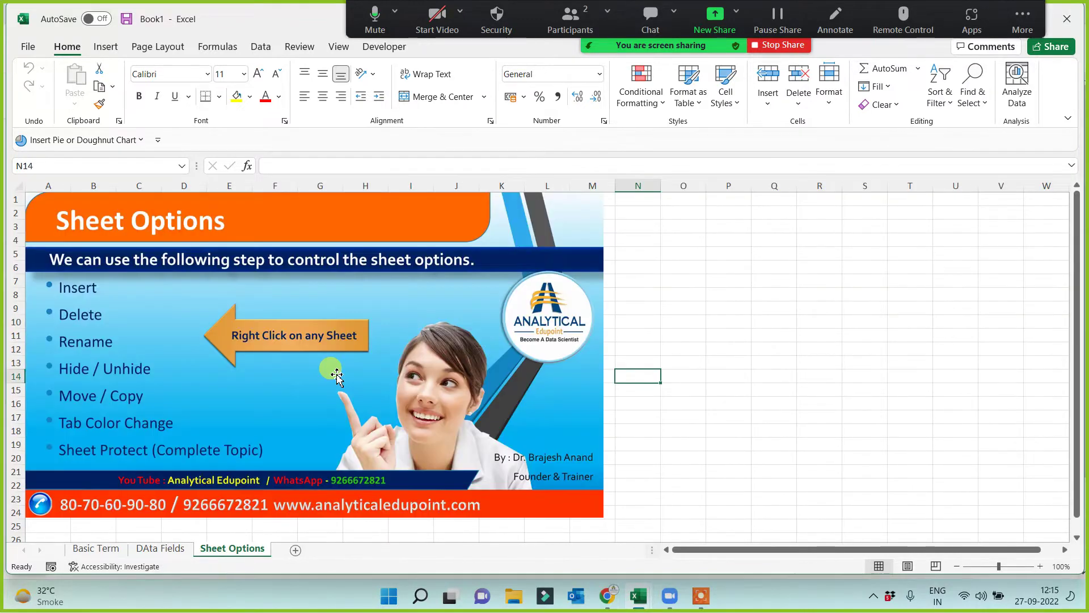
click(107, 548)
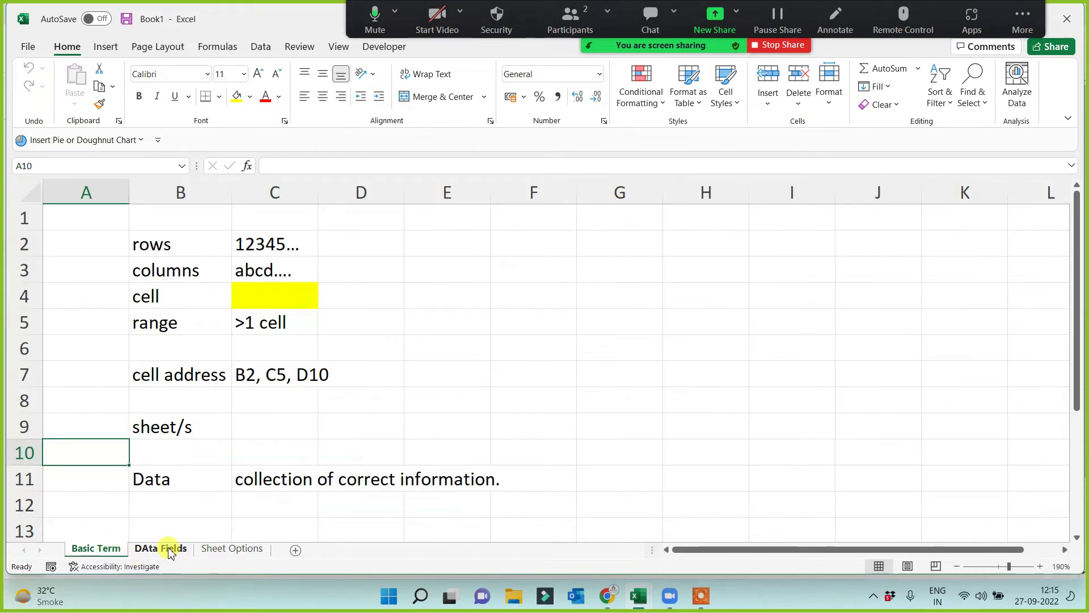
click(160, 548)
click(220, 549)
click(684, 349)
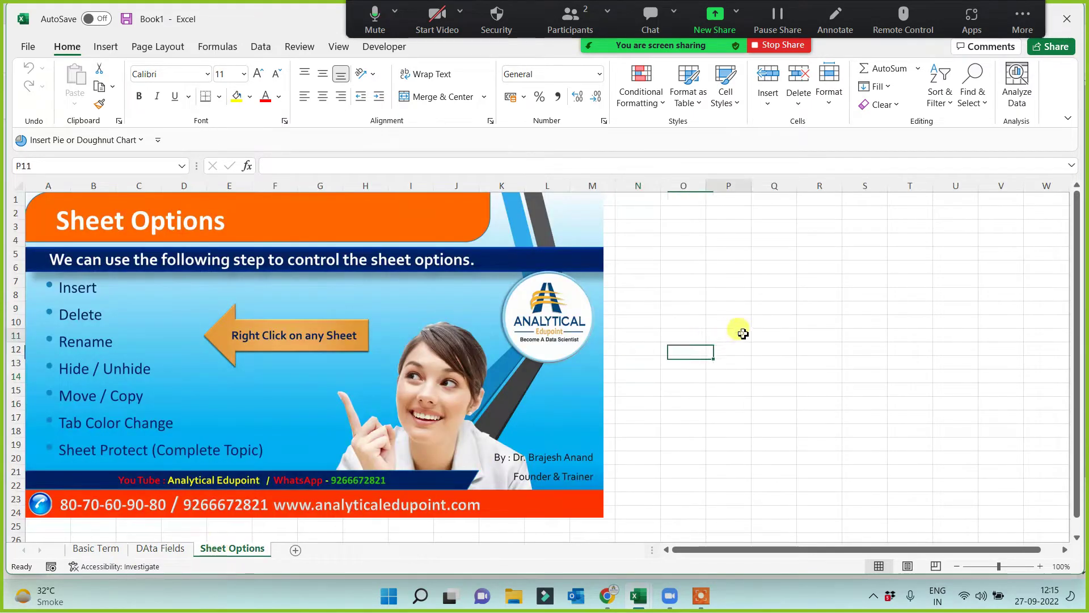
click(731, 334)
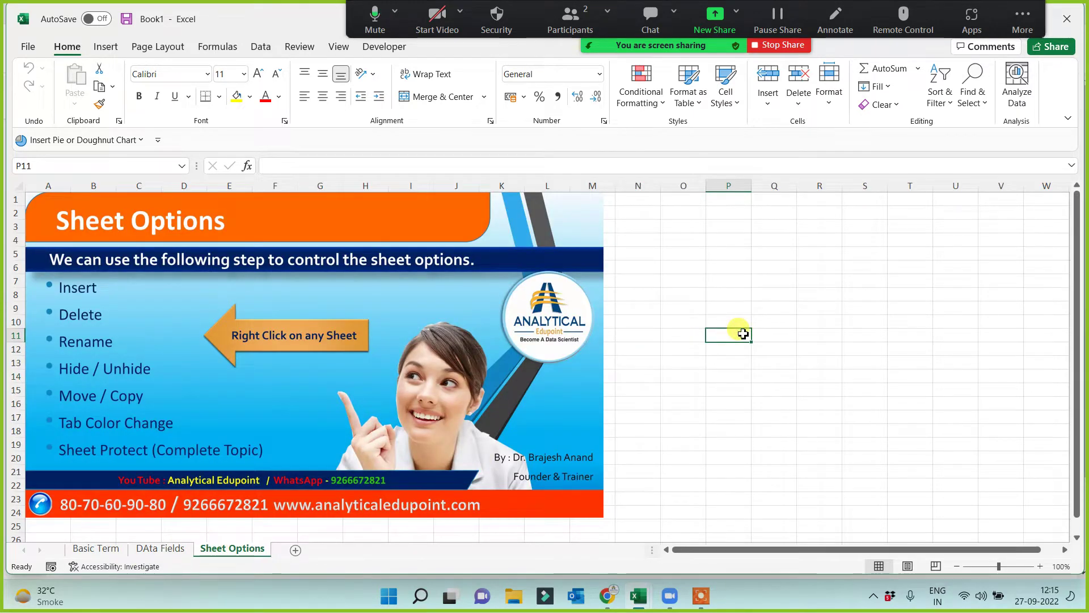
Step: Save the workbook as Day 2 12pm in the Class Work Data folder
click(29, 45)
click(54, 238)
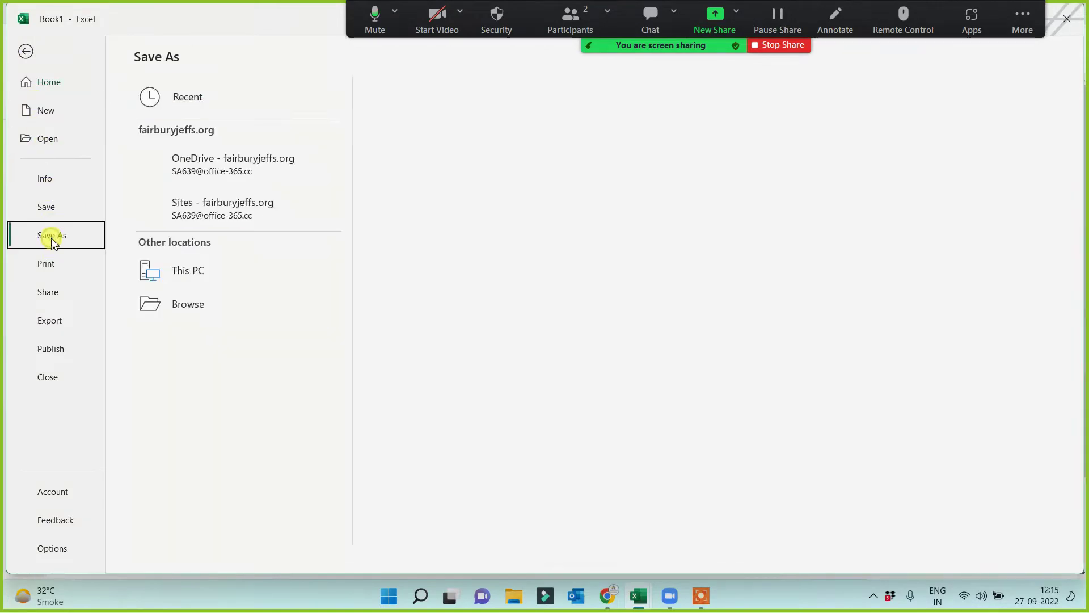
click(176, 338)
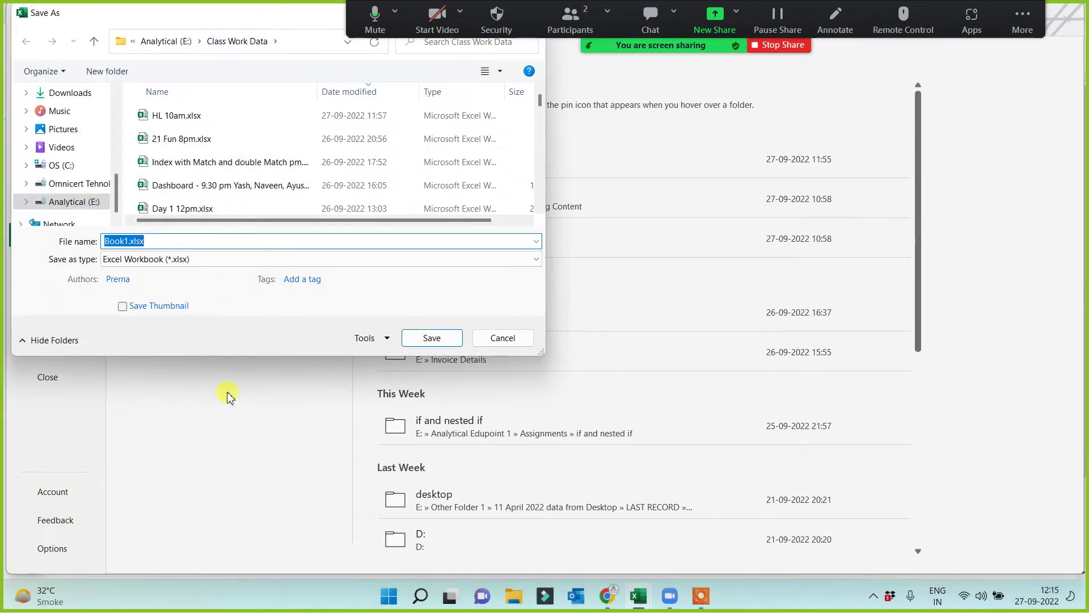
text(DAyt)
key(BackSpace)
key(BackSpace)
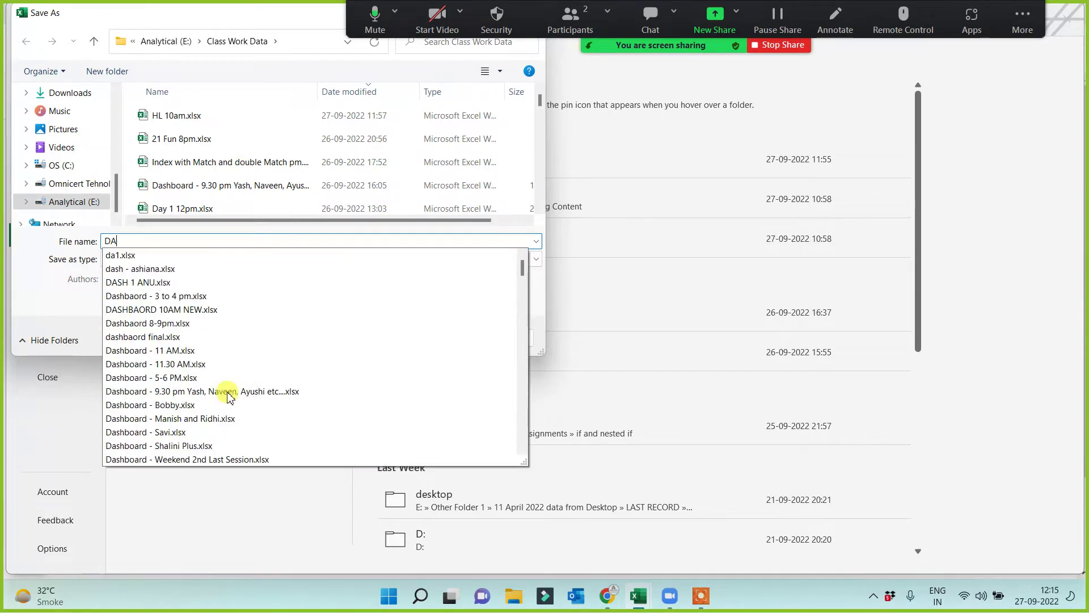
text(y 2 )
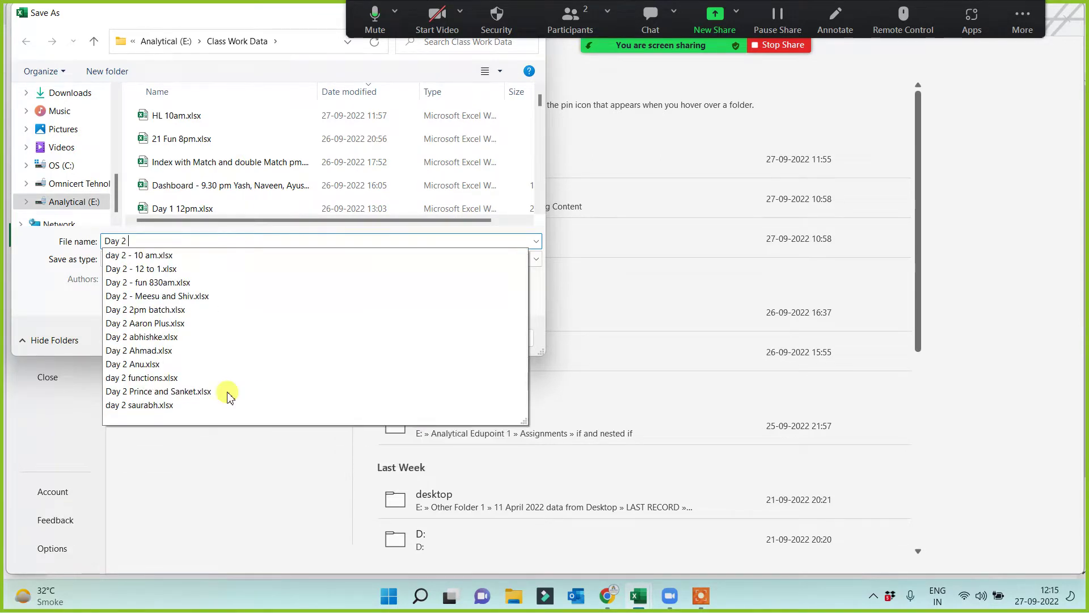
text(12pm)
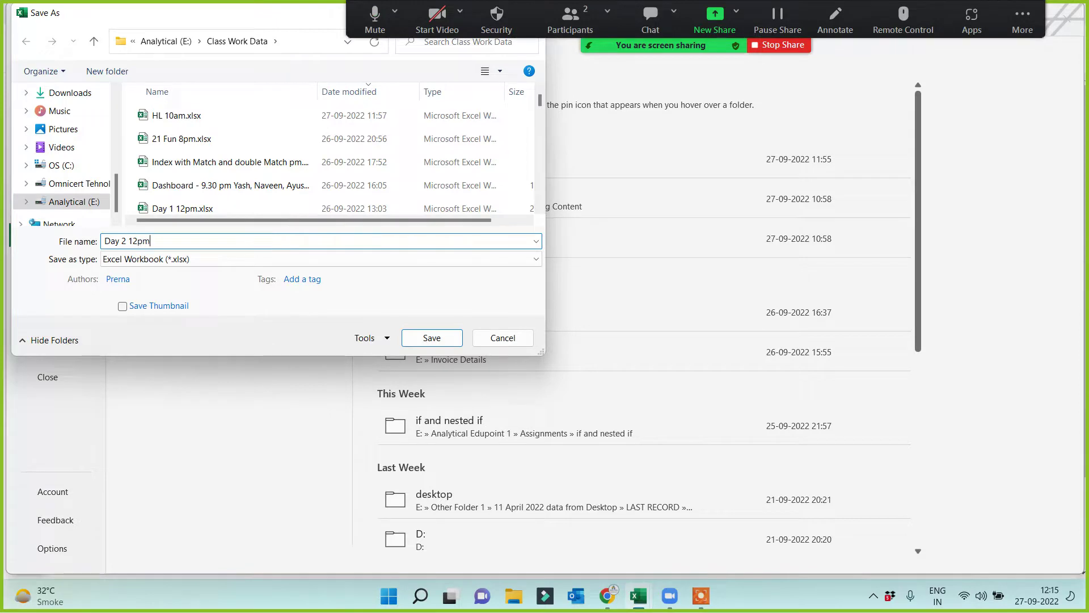
click(432, 338)
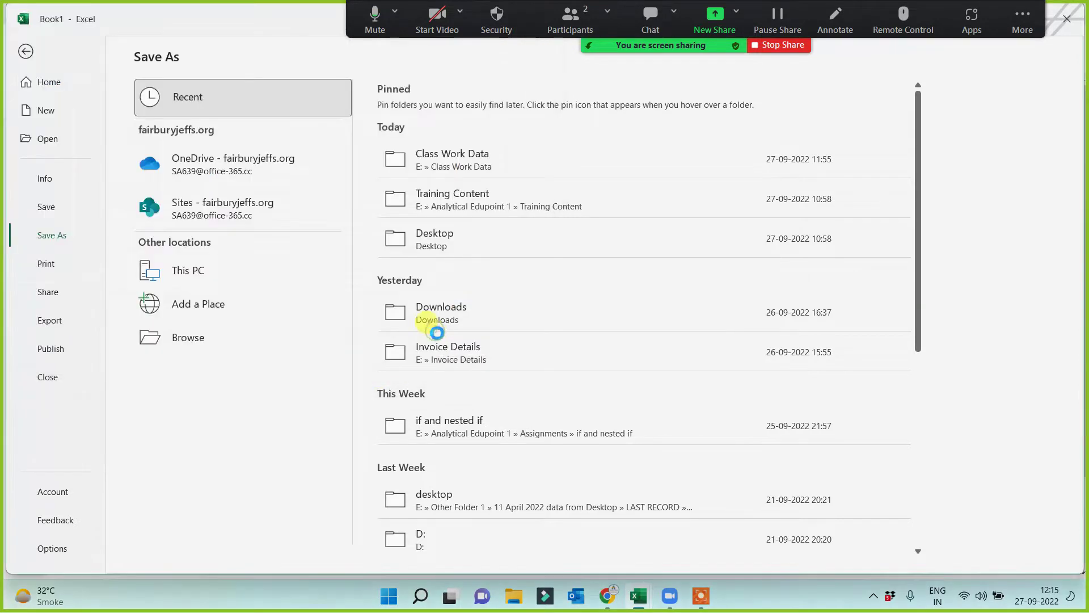
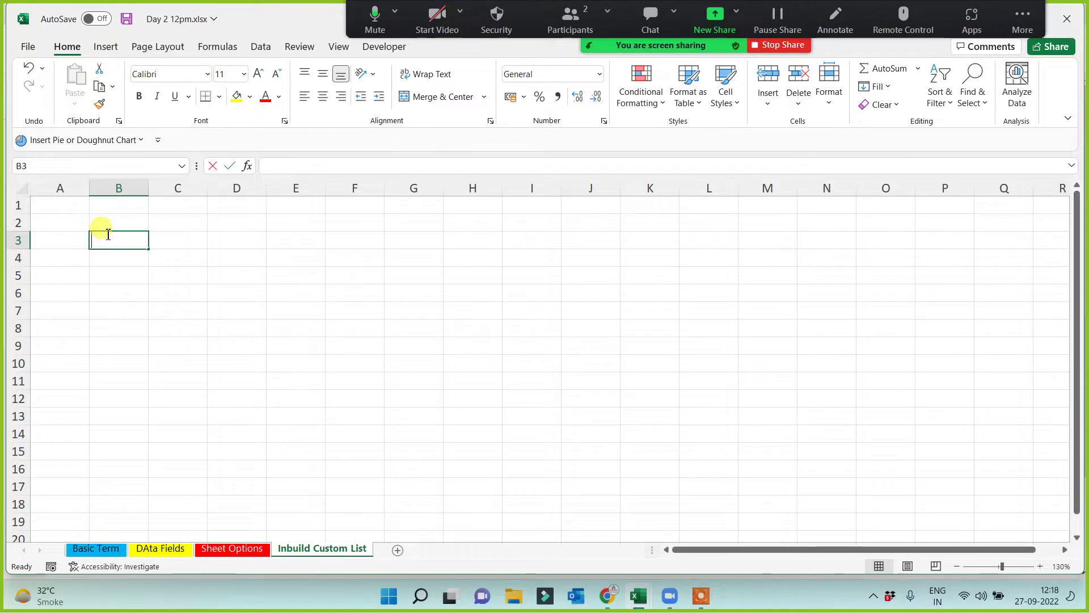
Step: Enter Sunday in B3 of the Inbuild Custom List worksheet and fill the weekday series down to B11
text(Sunday)
click(171, 357)
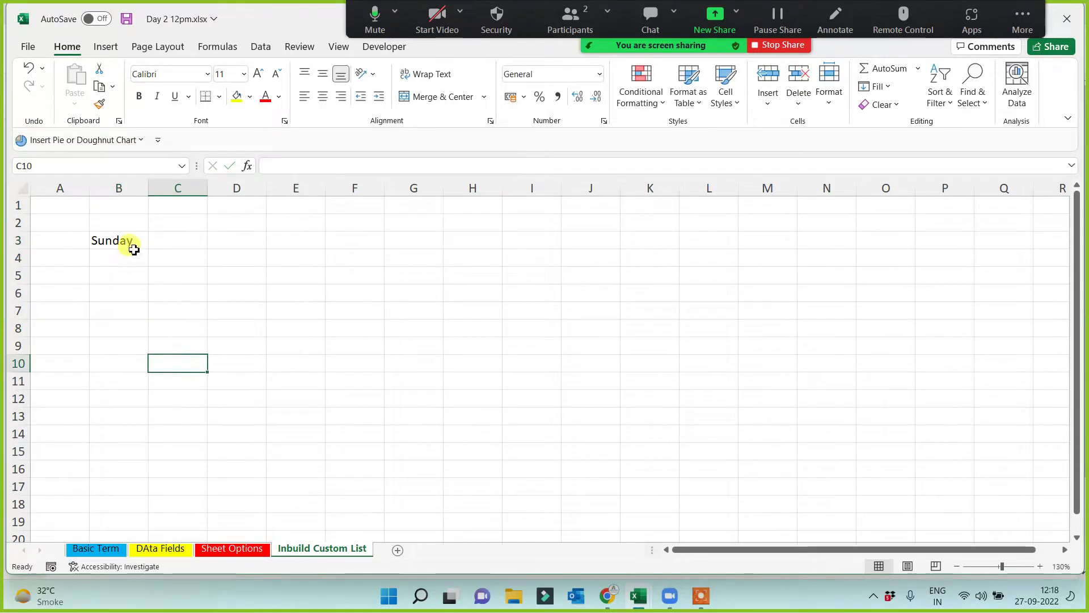
click(134, 243)
drag(149, 253, 129, 385)
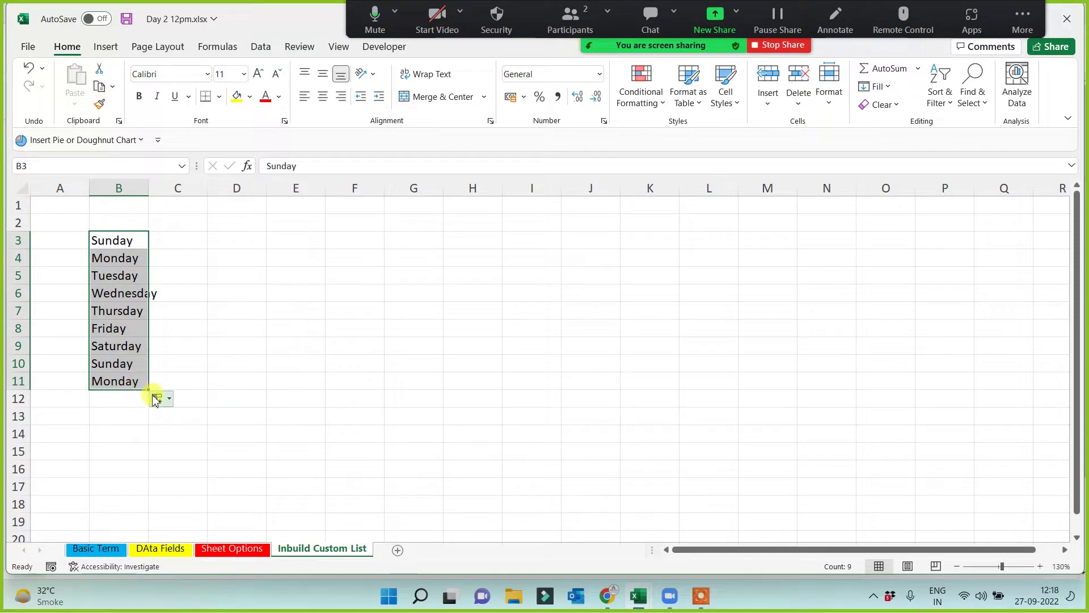
Step: Enter jan in C3 and fill the abbreviated month series down to C14
click(214, 278)
click(195, 246)
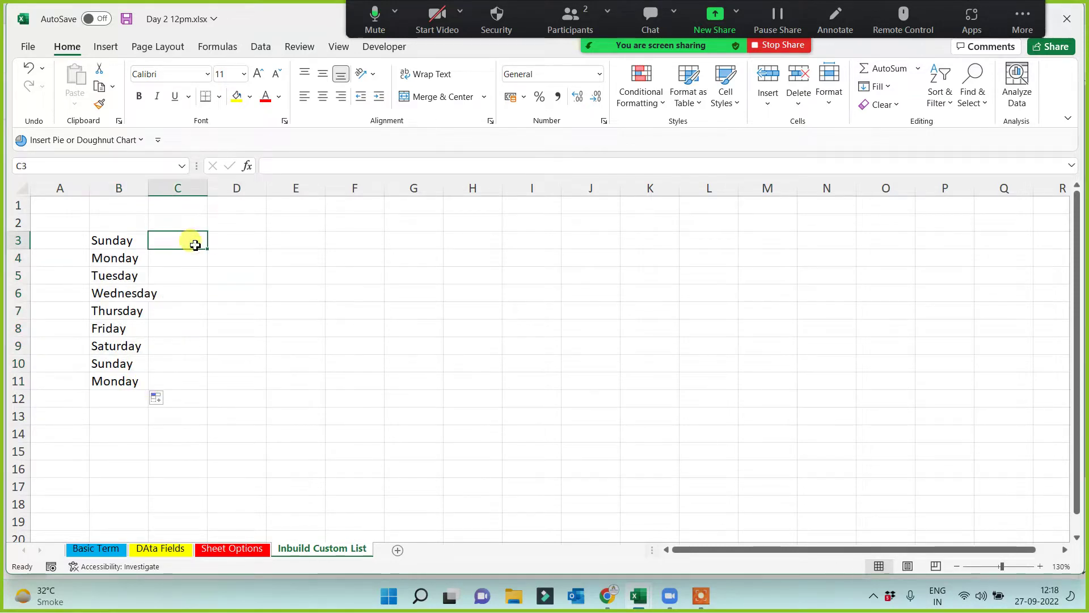
text(jan)
drag(195, 247, 195, 426)
Step: Enter january in D3 and fill the full month names down to D13
click(224, 237)
text(janu)
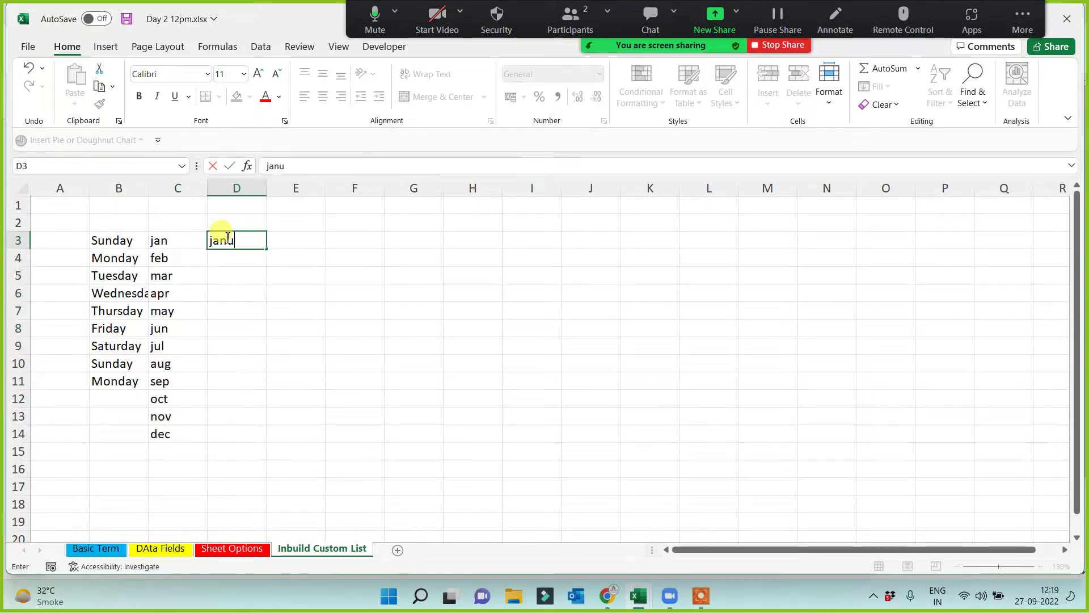
text(ary)
click(278, 344)
click(229, 234)
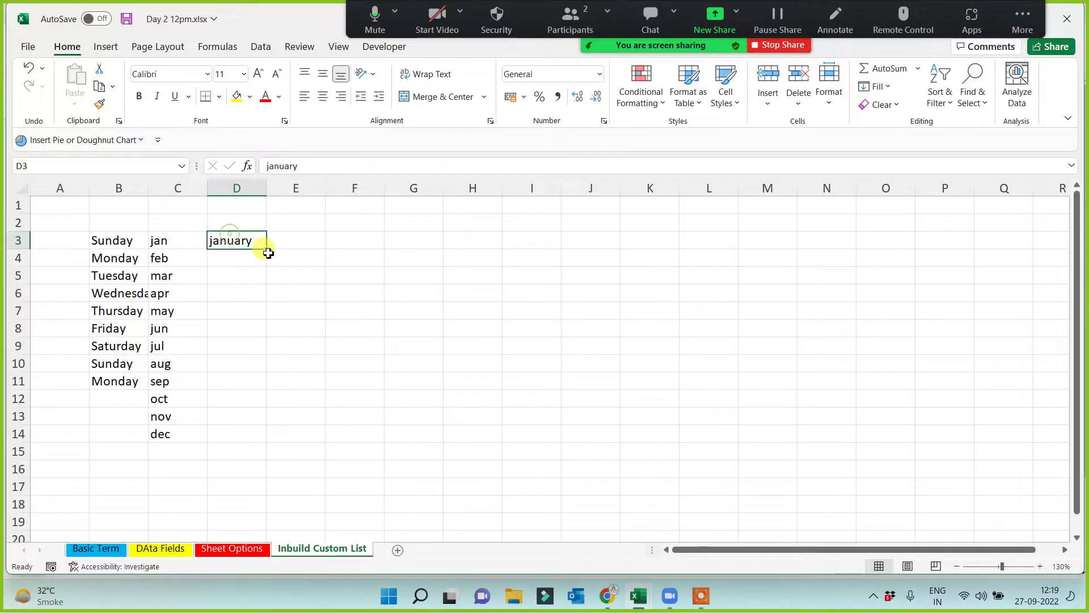
drag(268, 253, 241, 421)
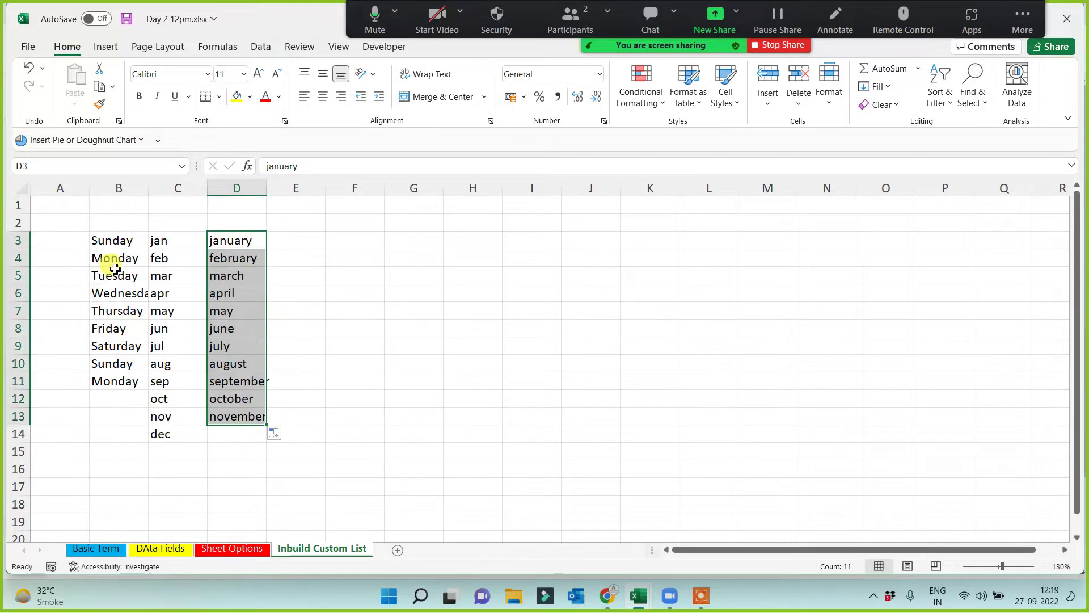
Step: Enter Tue in E3 and fill the abbreviated weekday series down to E14
click(308, 245)
text(Tue)
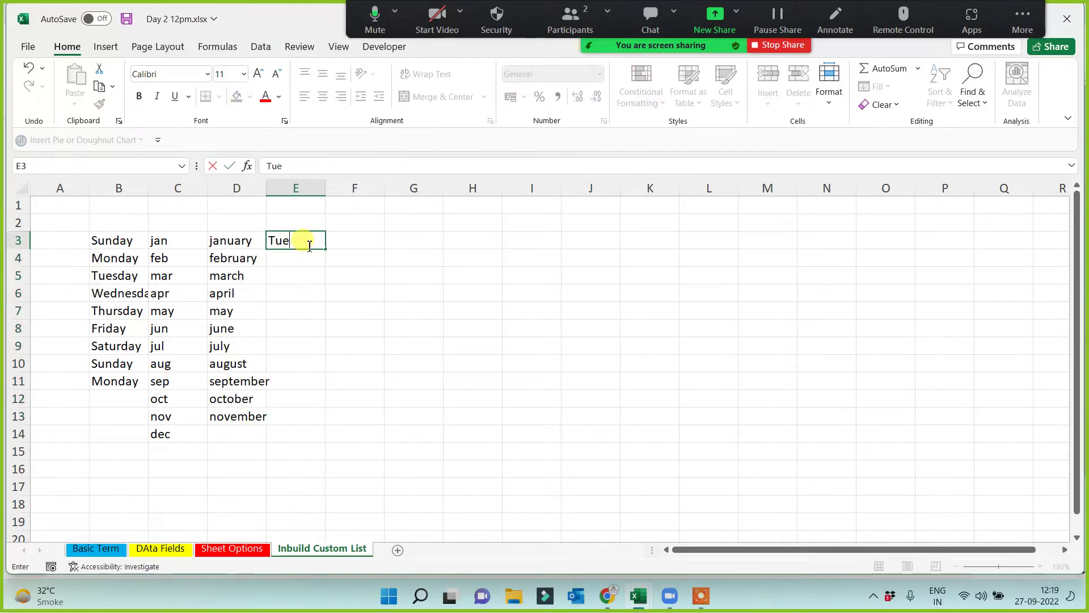
click(292, 310)
click(306, 238)
double_click(326, 250)
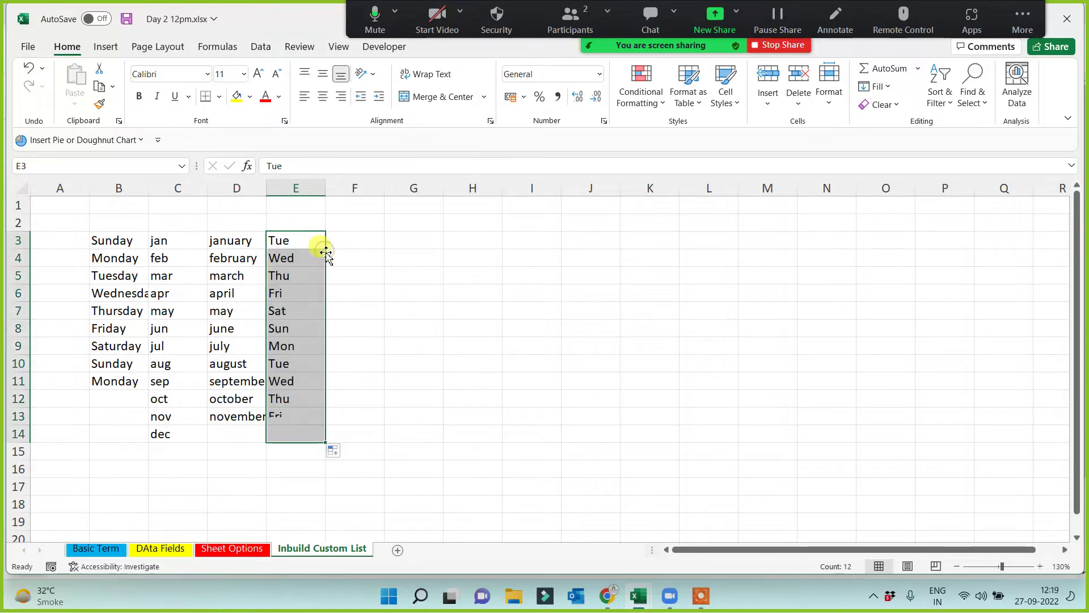
drag(117, 241, 123, 416)
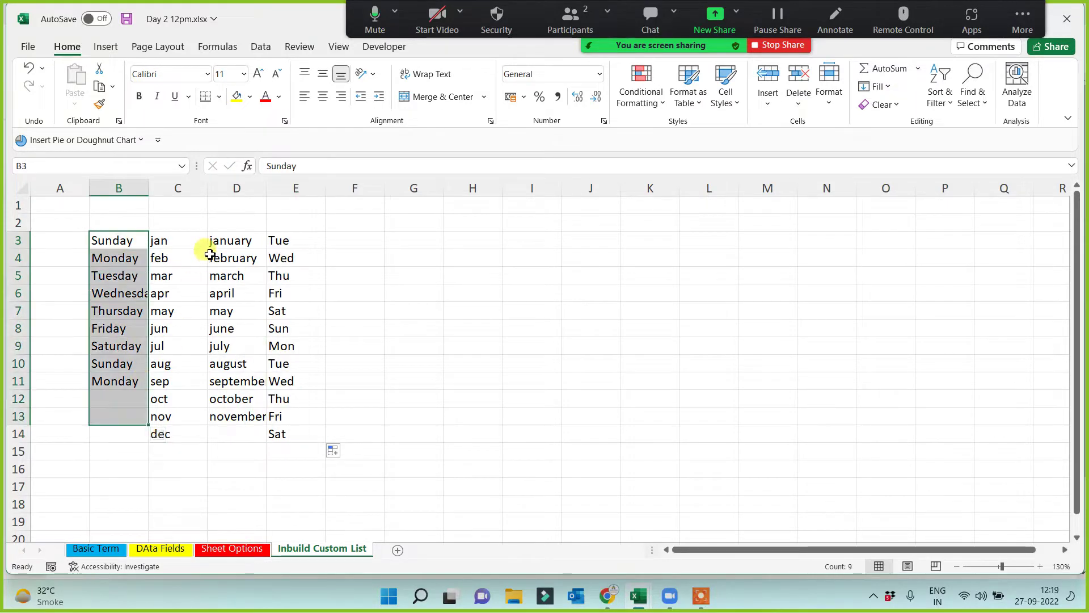
drag(214, 241, 219, 398)
drag(160, 240, 161, 399)
click(430, 351)
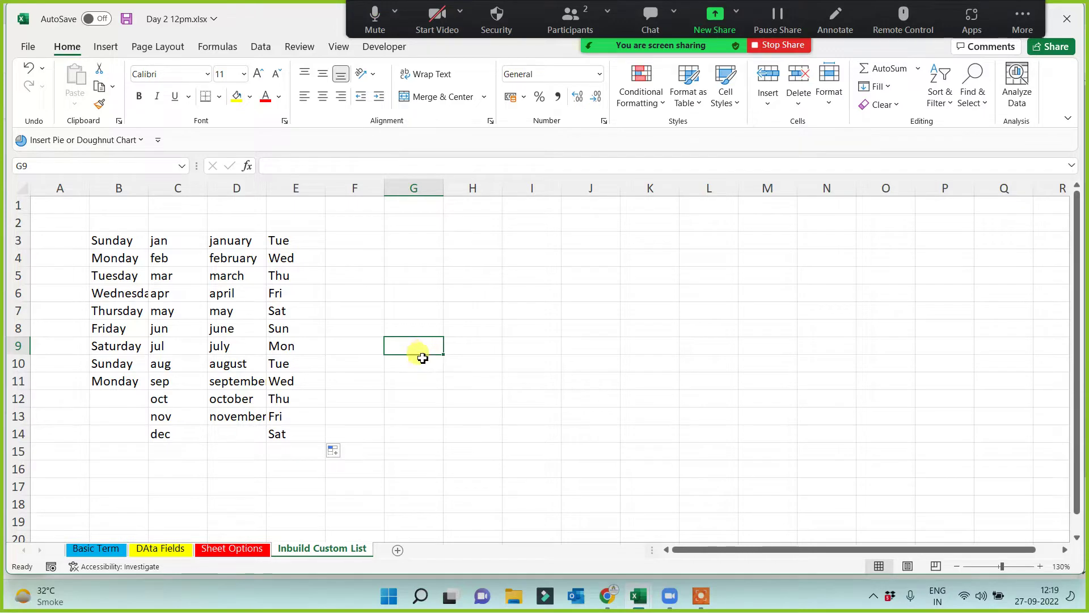
click(447, 378)
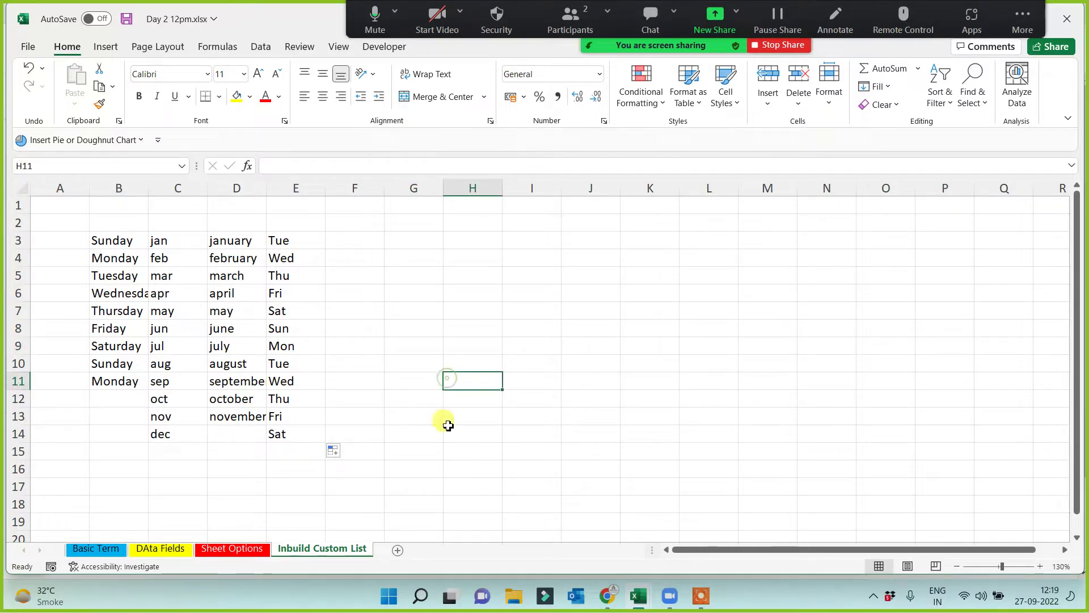
Step: Add a new worksheet after Inbuild Custom List and name it Custom List Creation
click(398, 550)
double_click(391, 551)
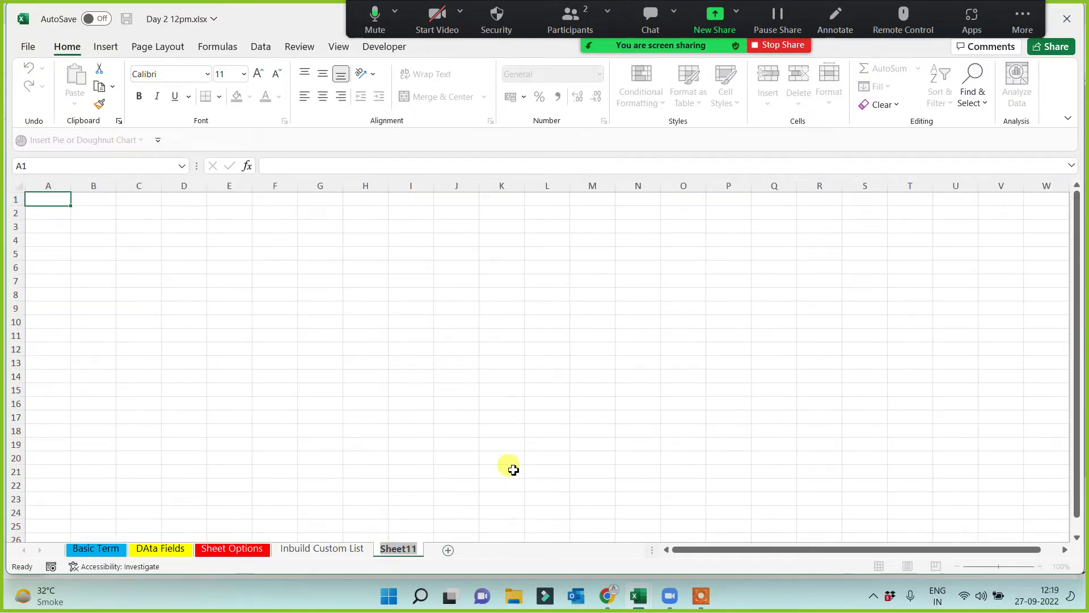
text(Custom )
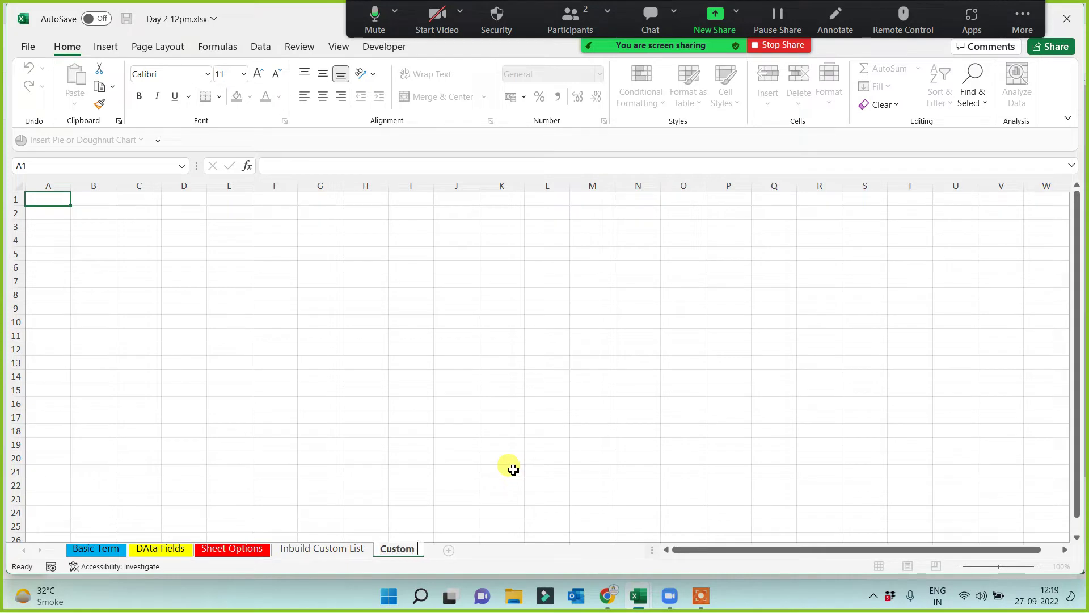
text(List)
text( Creatoin)
key(BackSpace)
key(BackSpace)
key(BackSpace)
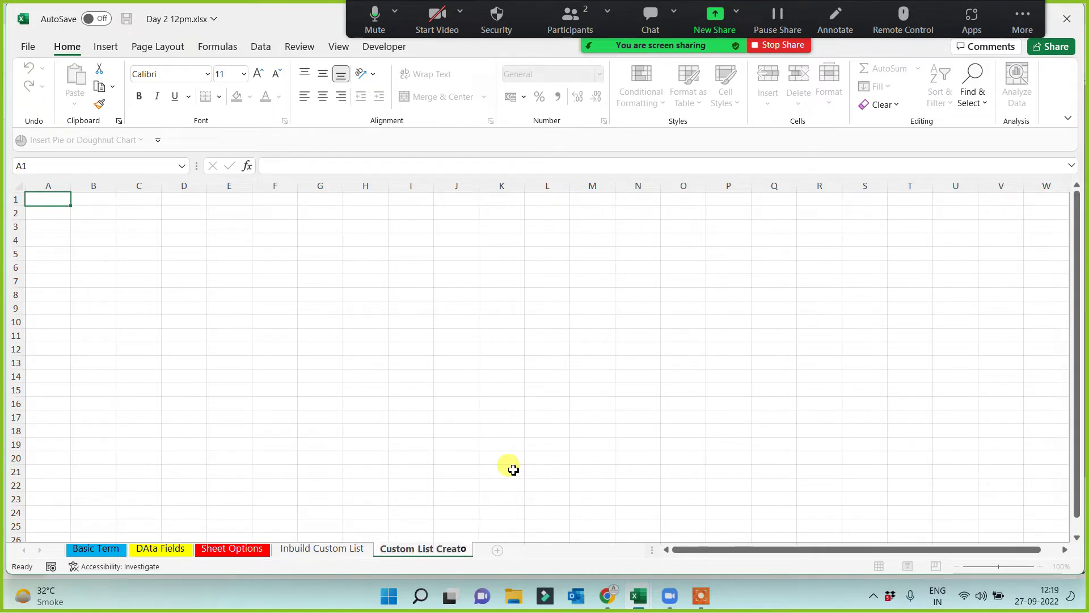
text(ion)
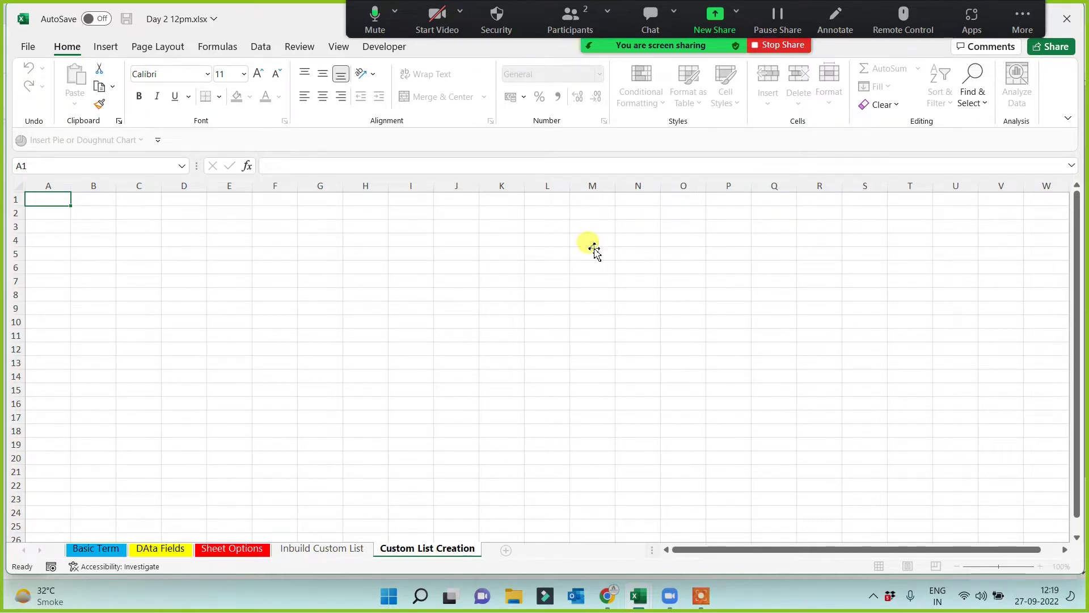
click(591, 249)
Step: Enter a first name in F3 and fill it down to F14
scroll(432, 266, up, 3)
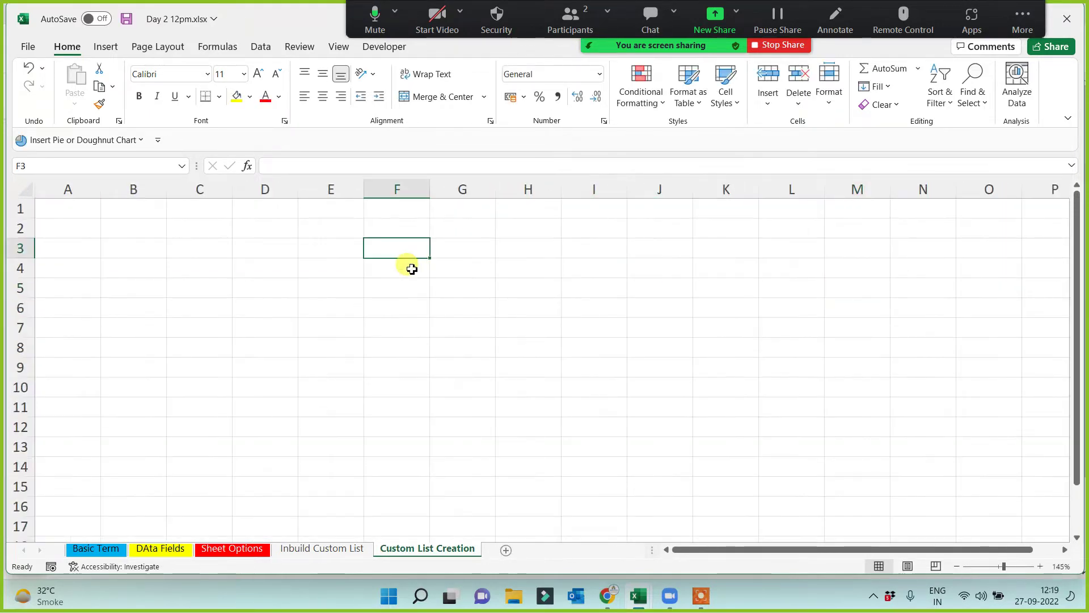
text(Loverly)
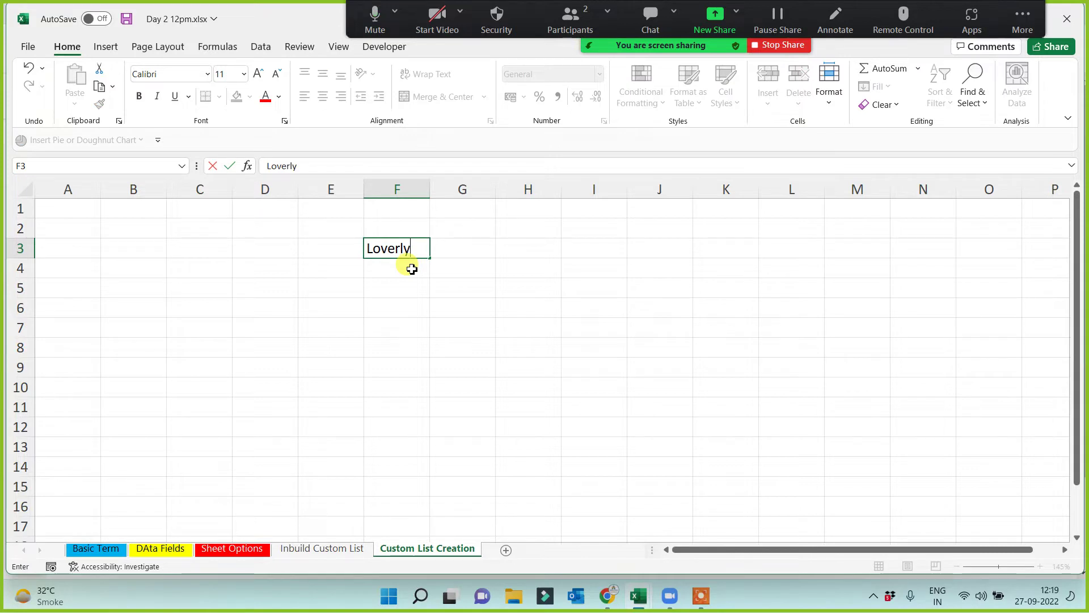
key(BackSpace)
key(BackSpace)
text(ly)
click(403, 287)
click(413, 248)
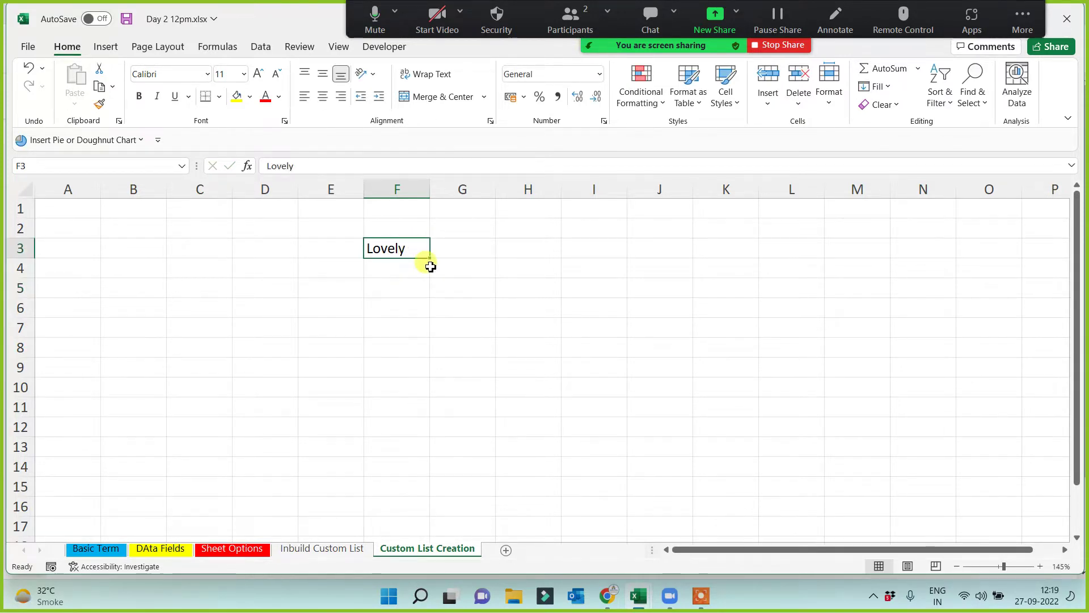
drag(429, 257, 426, 477)
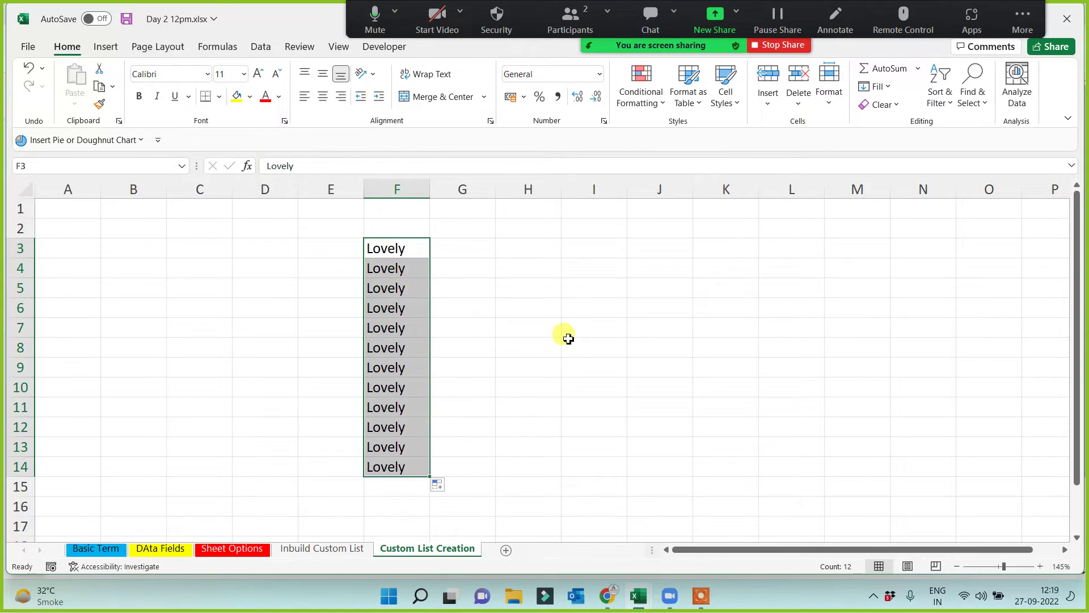
Step: Fill the F3 entry rightwards to K3, leftwards to C3 and upwards to F1
click(422, 249)
drag(430, 257, 732, 257)
click(372, 247)
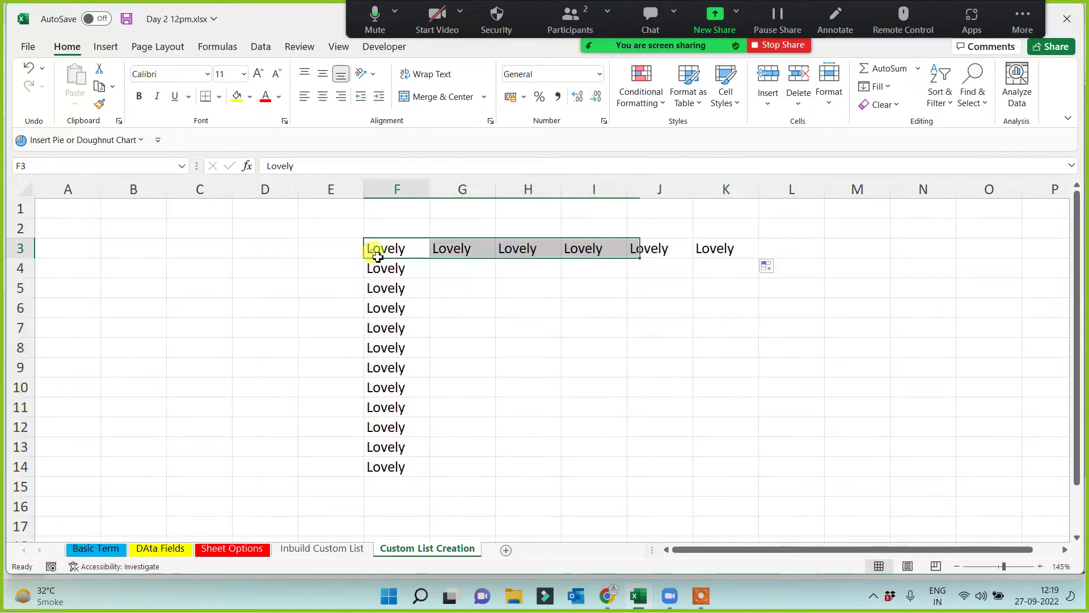
drag(253, 273, 187, 255)
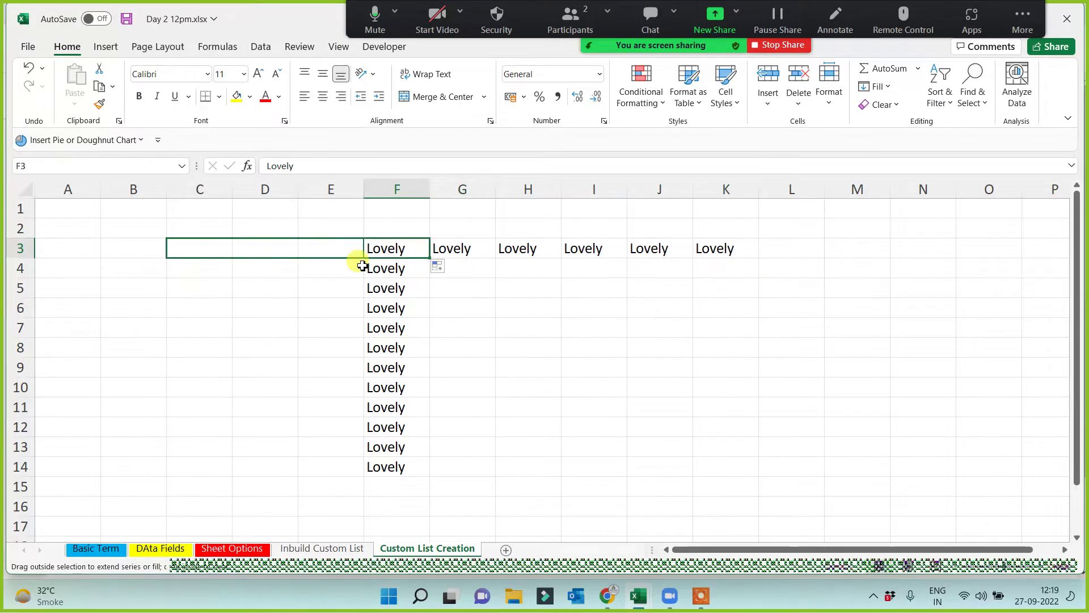
click(390, 248)
drag(431, 258, 423, 208)
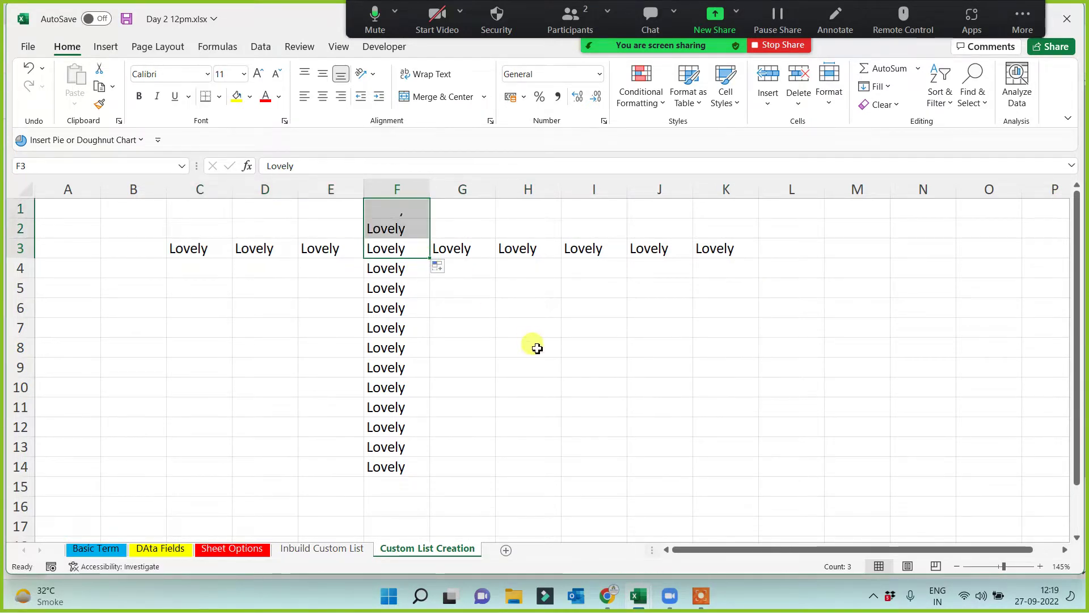
Step: Undo the rightward, leftward and upward fills made from F3
click(538, 348)
key(ctrl+z)
key(ctrl+z)
key(ctrl+z)
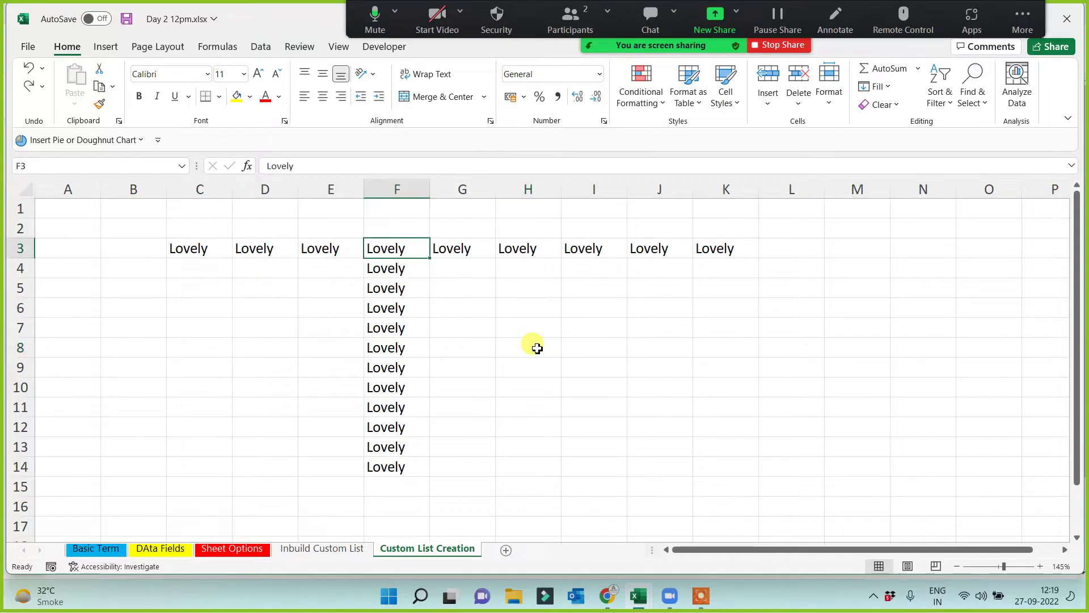
Step: Enter a first name from a custom list in G3 and fill the name series down to G14
click(504, 250)
click(470, 251)
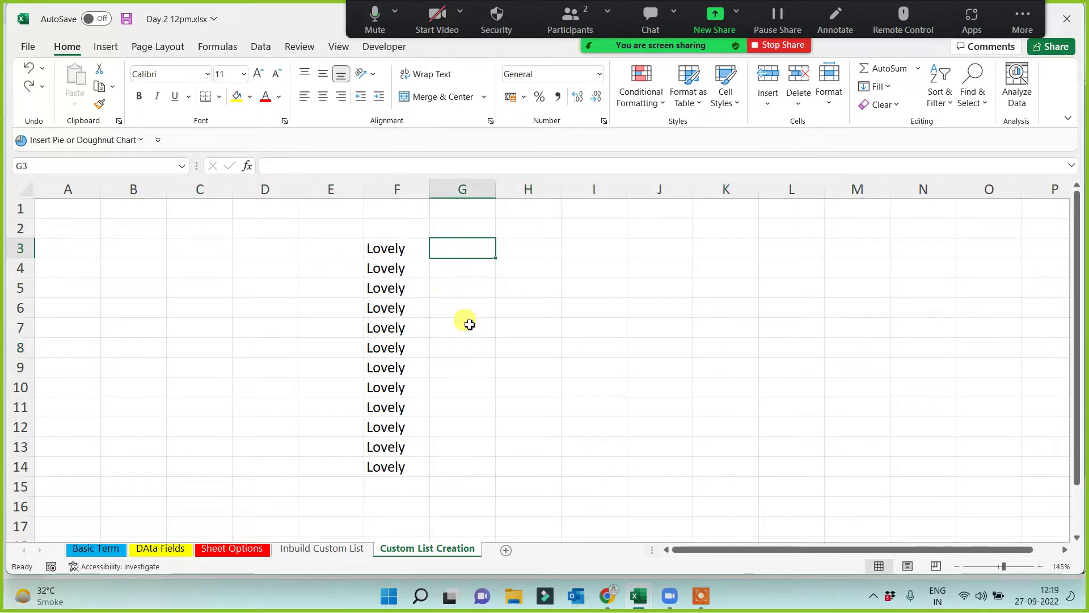
text(Brajesh)
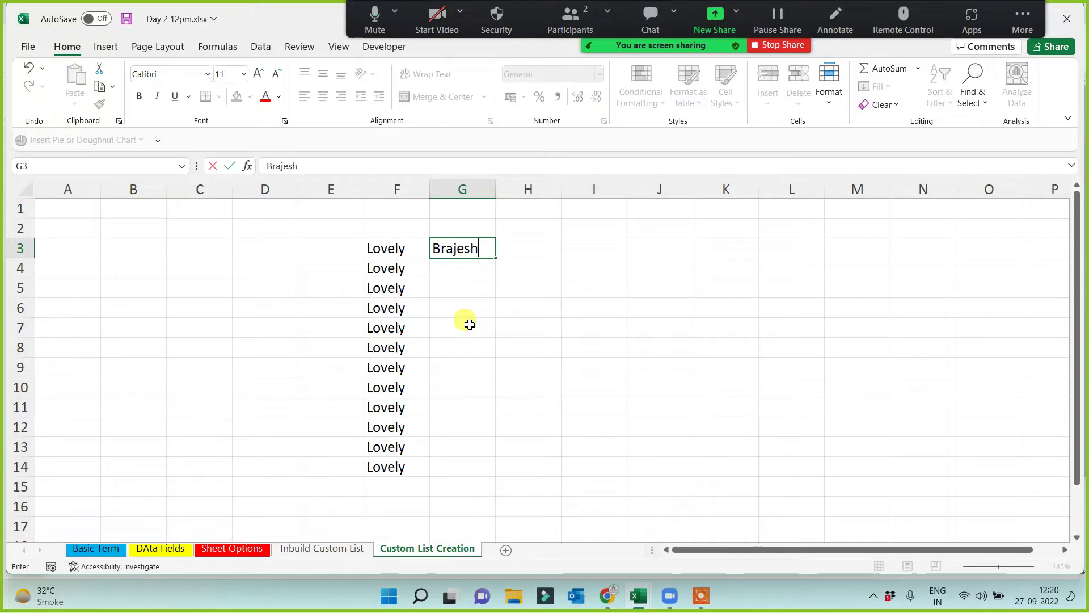
click(470, 325)
click(484, 254)
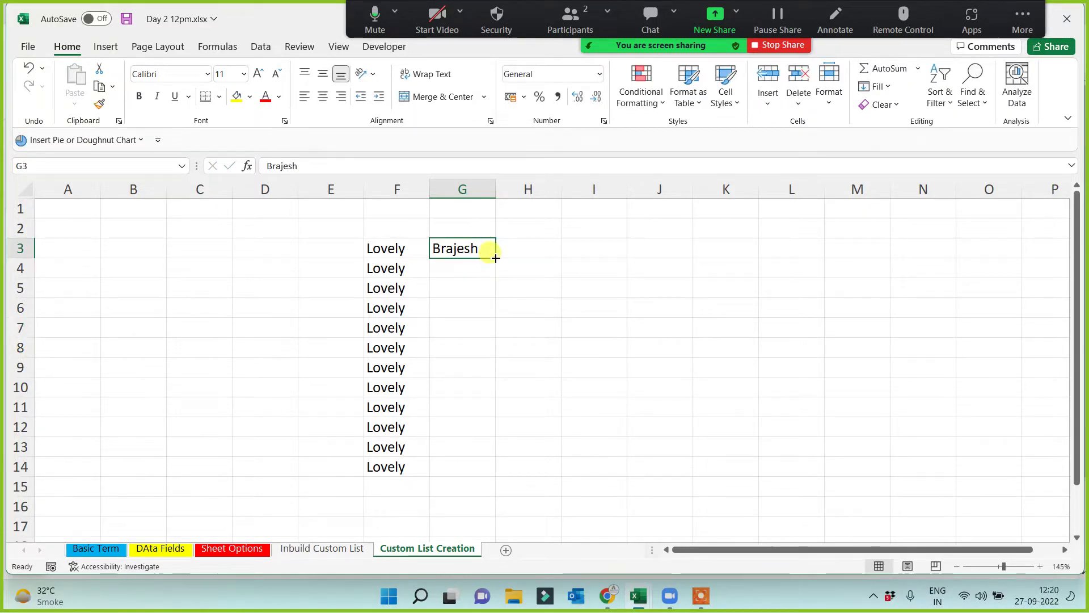
drag(495, 258, 483, 476)
click(644, 430)
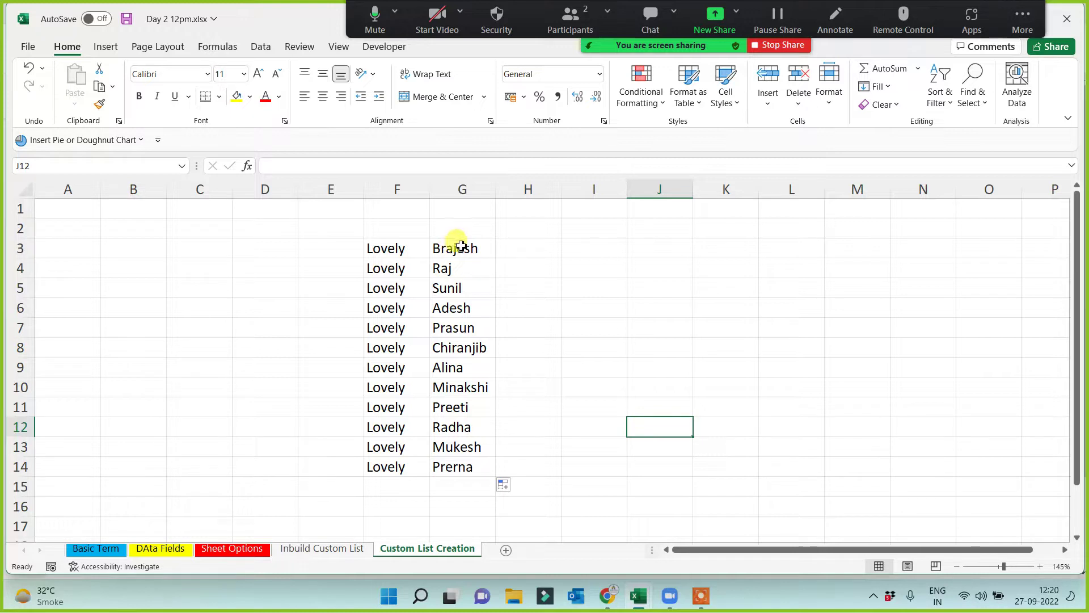
Step: Compare the filled entries in F3:F14 with the name series in G3:G14
drag(461, 246, 452, 469)
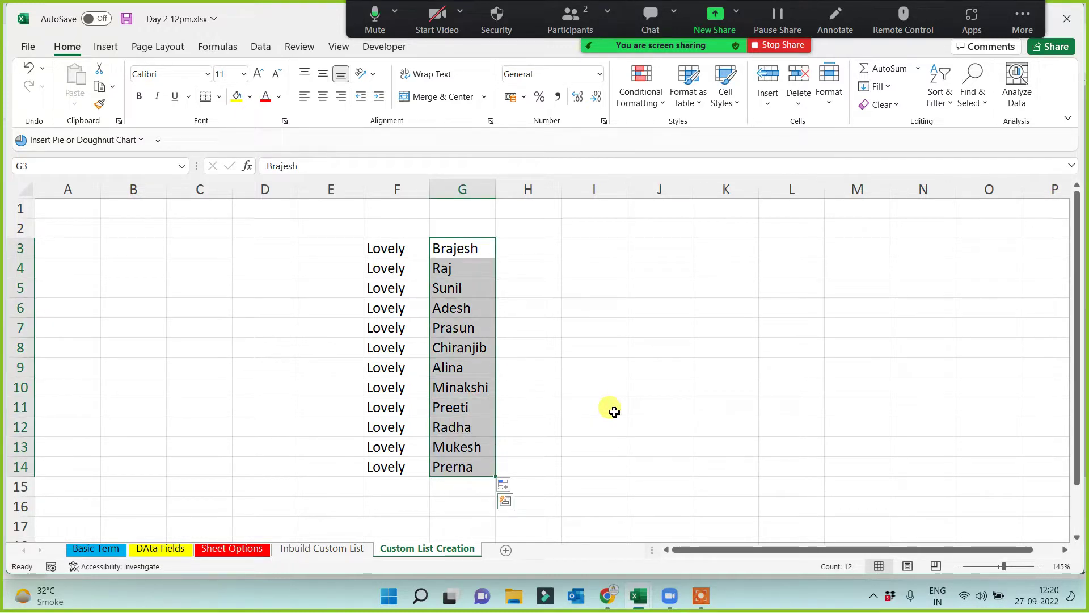
click(473, 250)
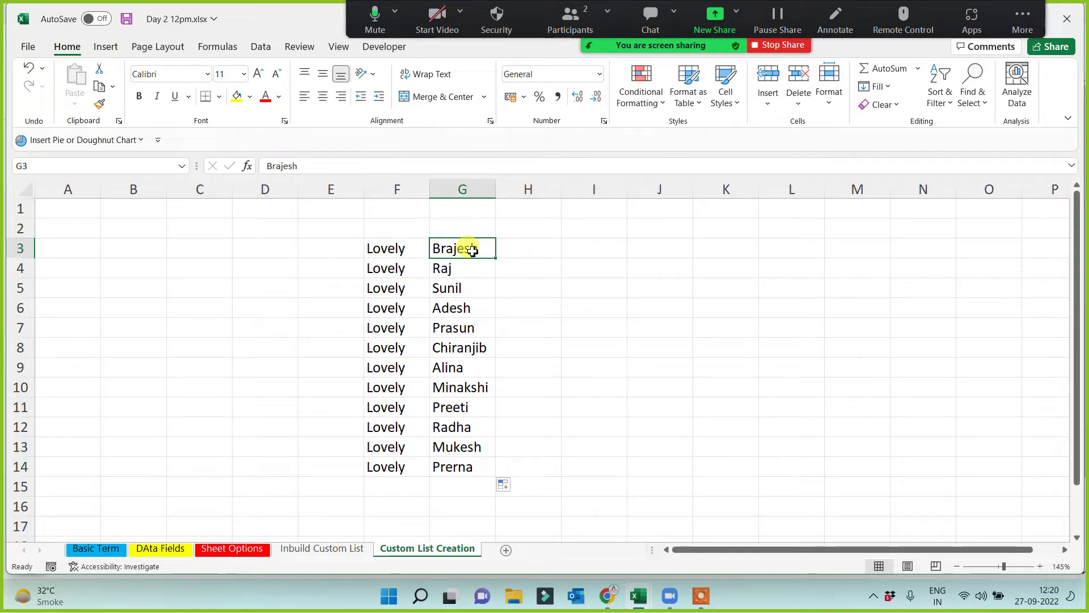
click(397, 250)
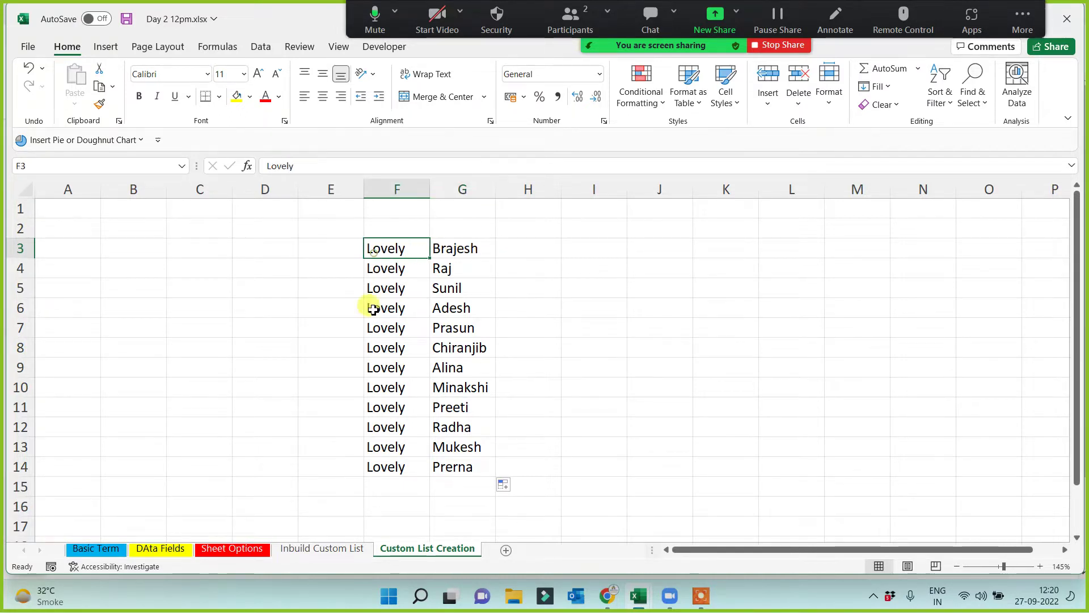
click(375, 307)
click(376, 388)
click(378, 466)
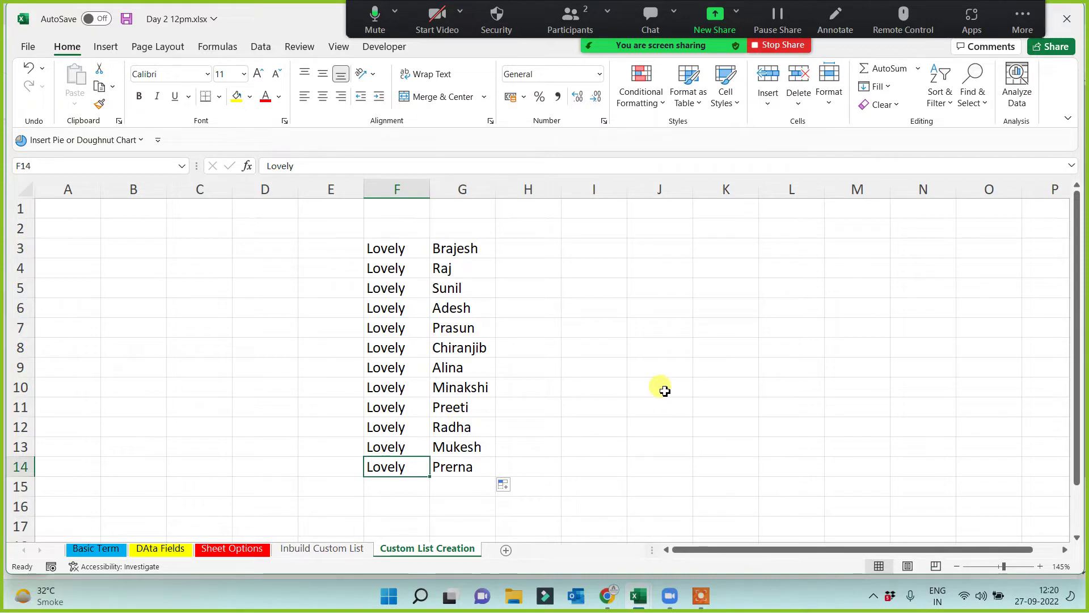
click(475, 248)
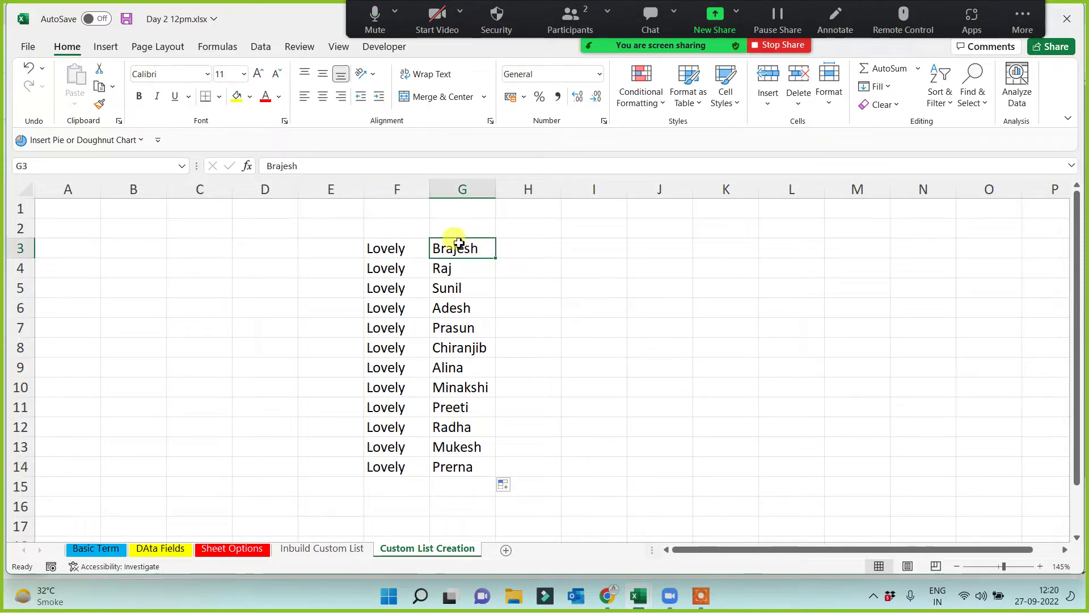
drag(452, 245, 455, 463)
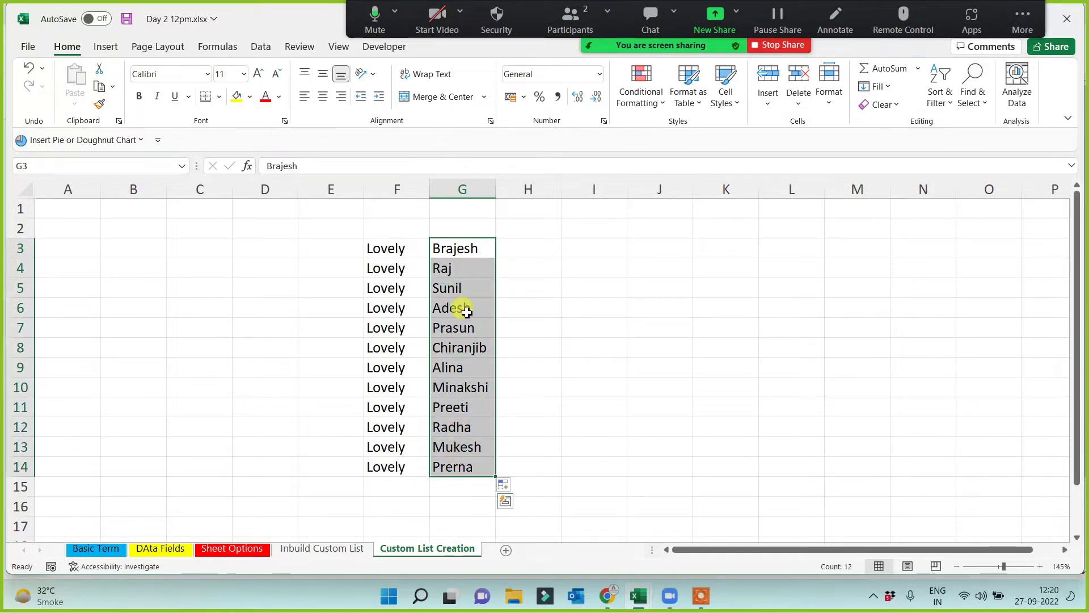
Step: Enter Apple in H3 and fill the mobile brand series down to H13
click(518, 246)
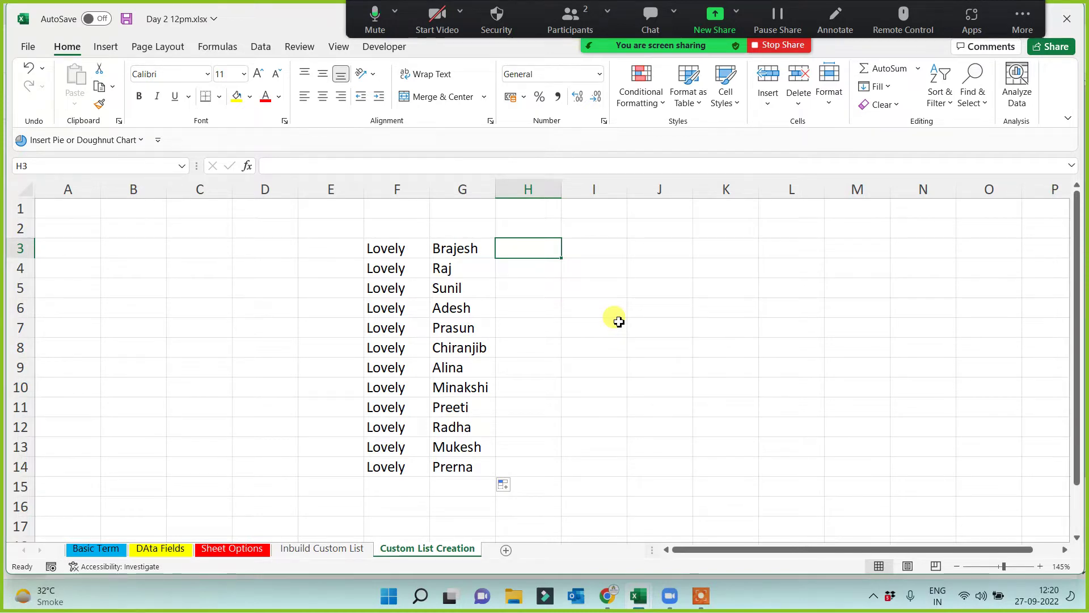
text(Apple)
click(619, 322)
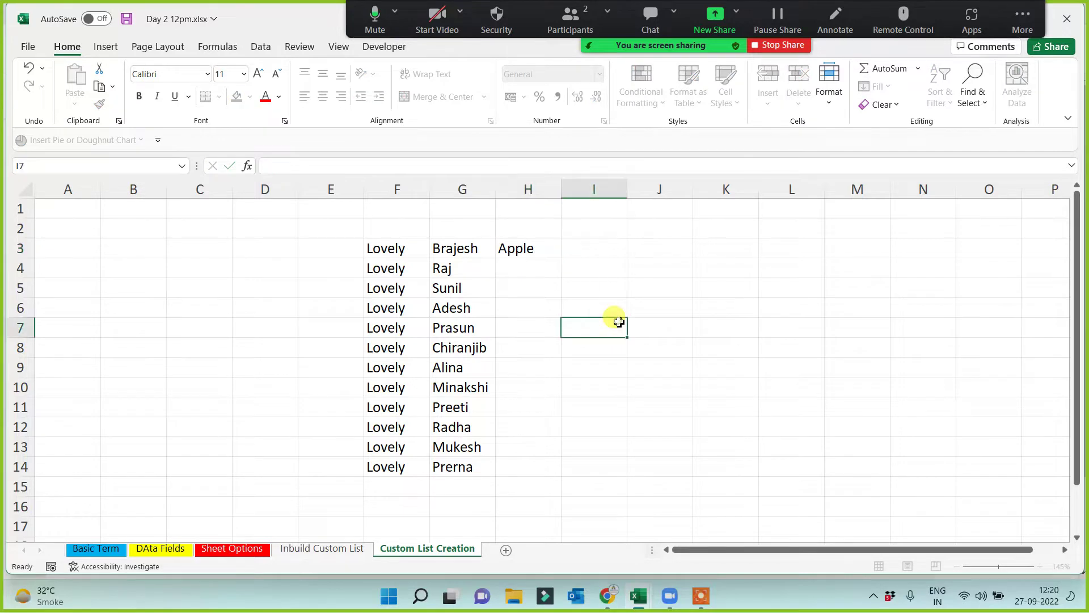
click(555, 248)
drag(560, 258, 547, 458)
click(529, 248)
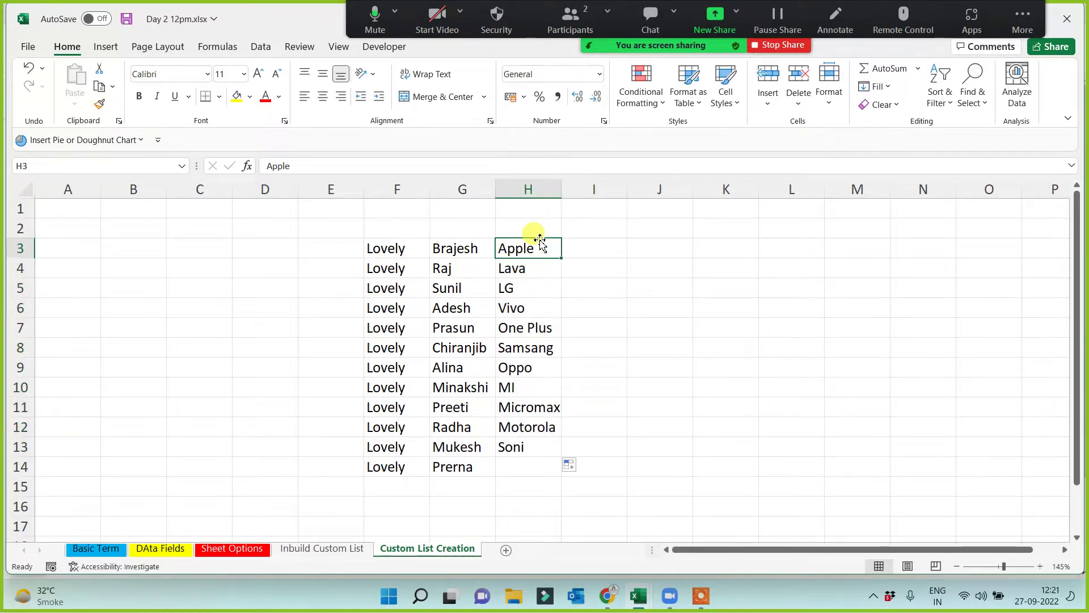
key(ctrl+shift+Down)
click(603, 288)
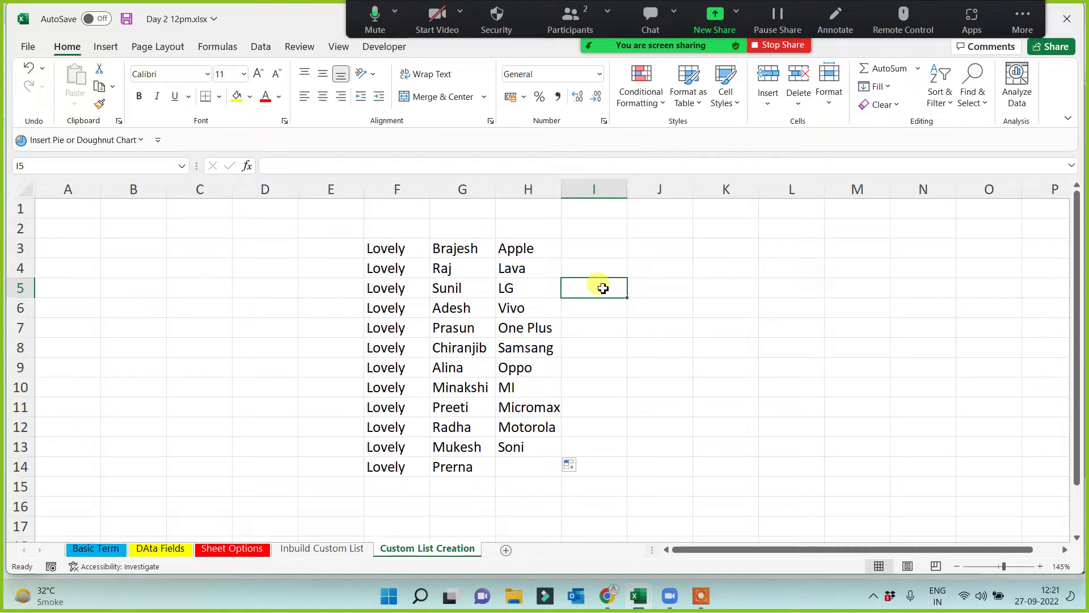
click(518, 304)
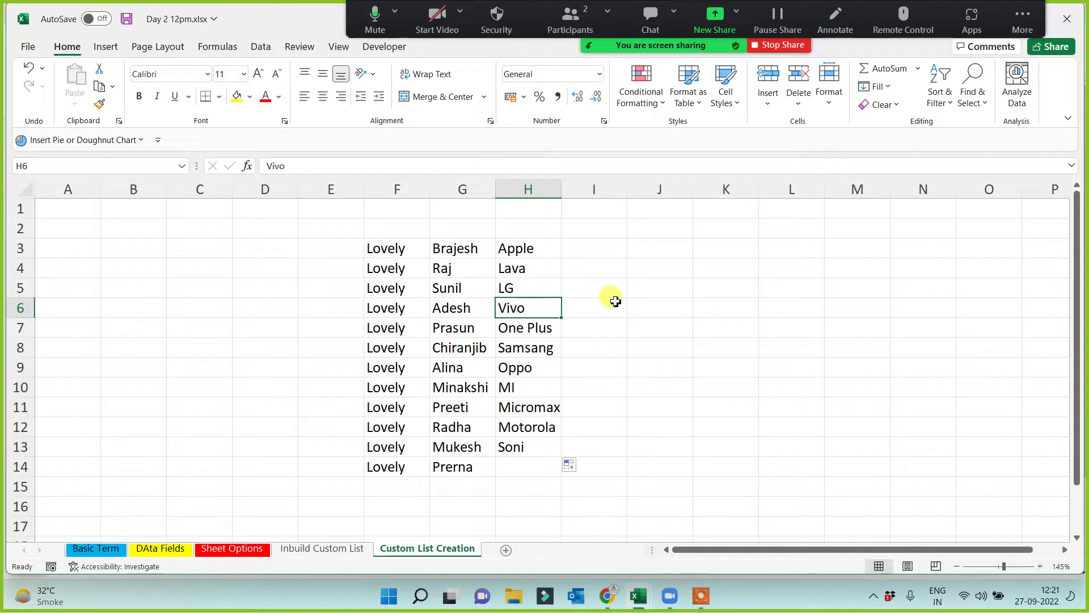
Step: Enter India in I3 and fill the country series down to I11
click(588, 251)
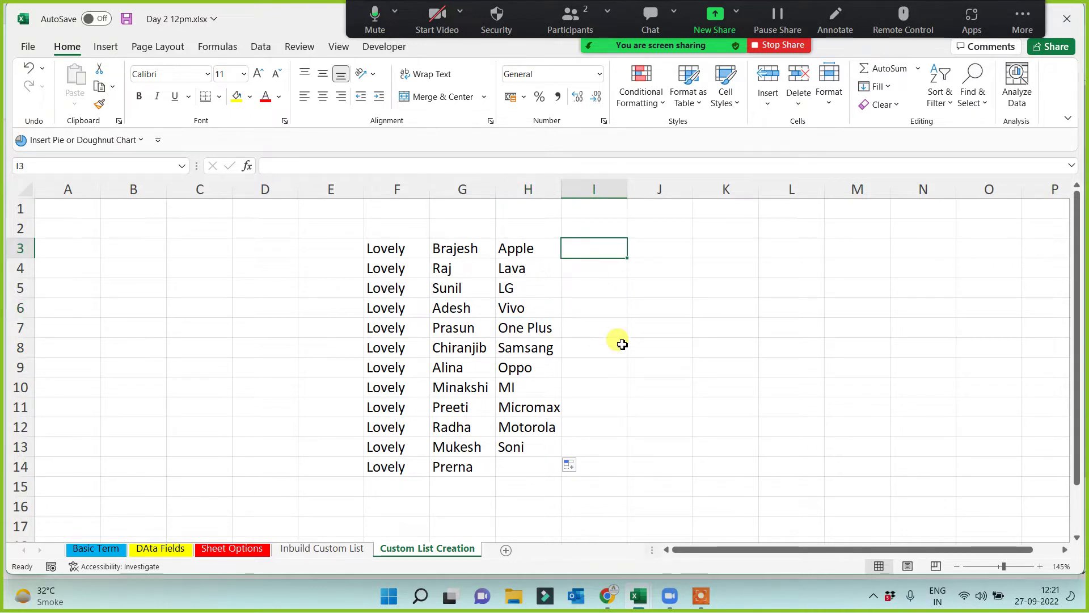
text(India)
click(623, 345)
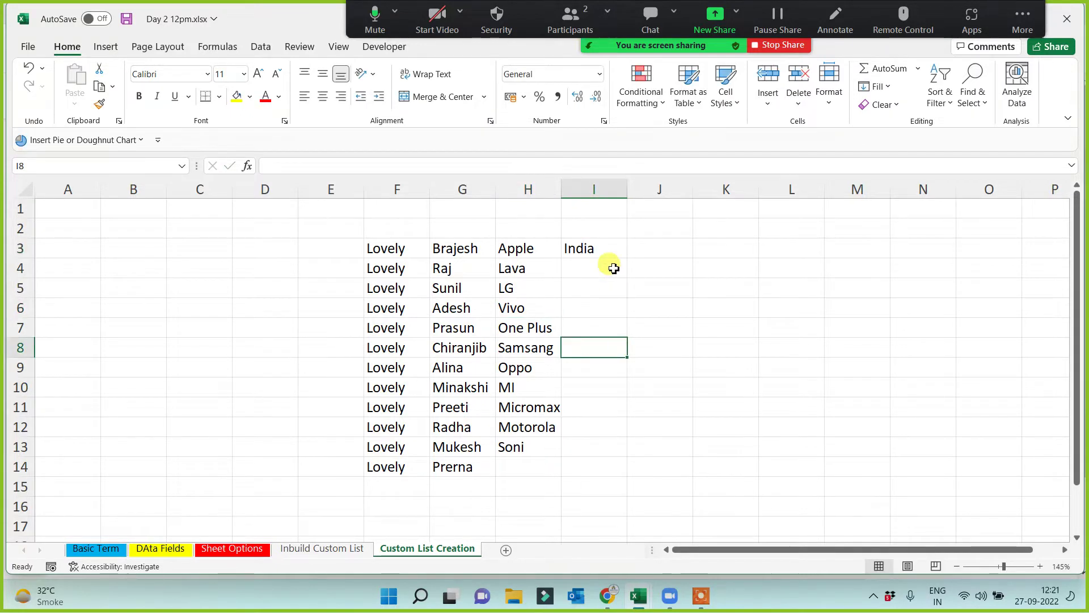
click(612, 246)
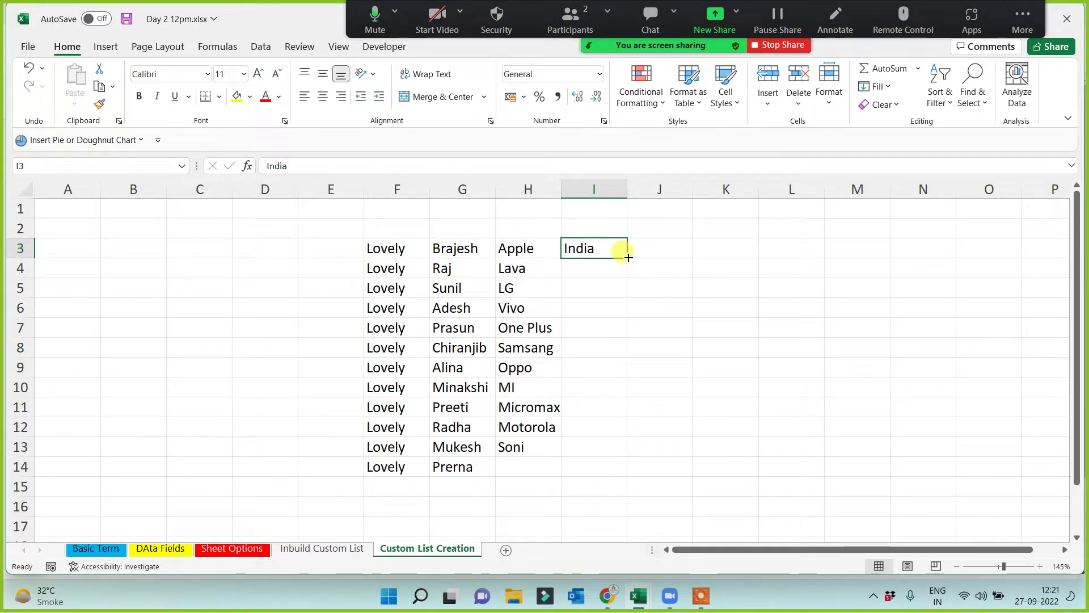
drag(628, 258, 597, 413)
click(587, 247)
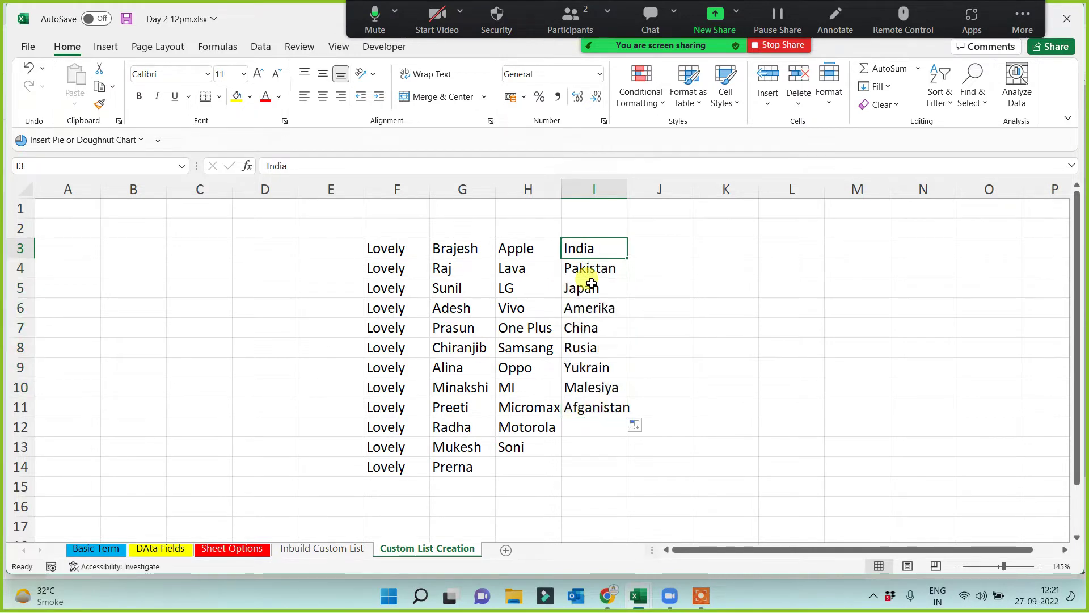
click(383, 247)
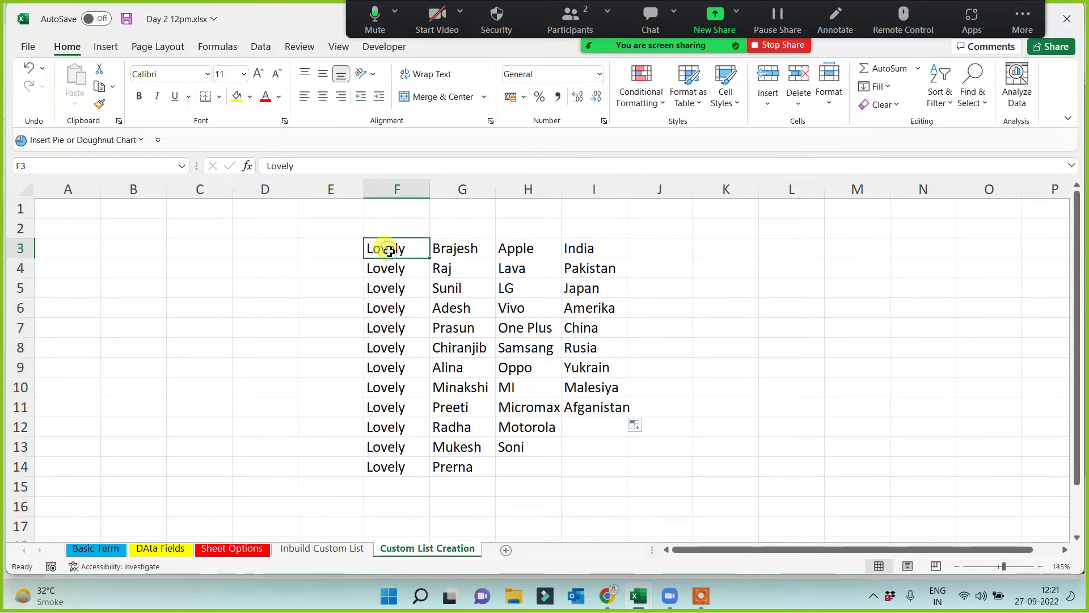
Step: Enter a first name from another custom list in K3, fill the series down to K14 and widen column K
click(733, 246)
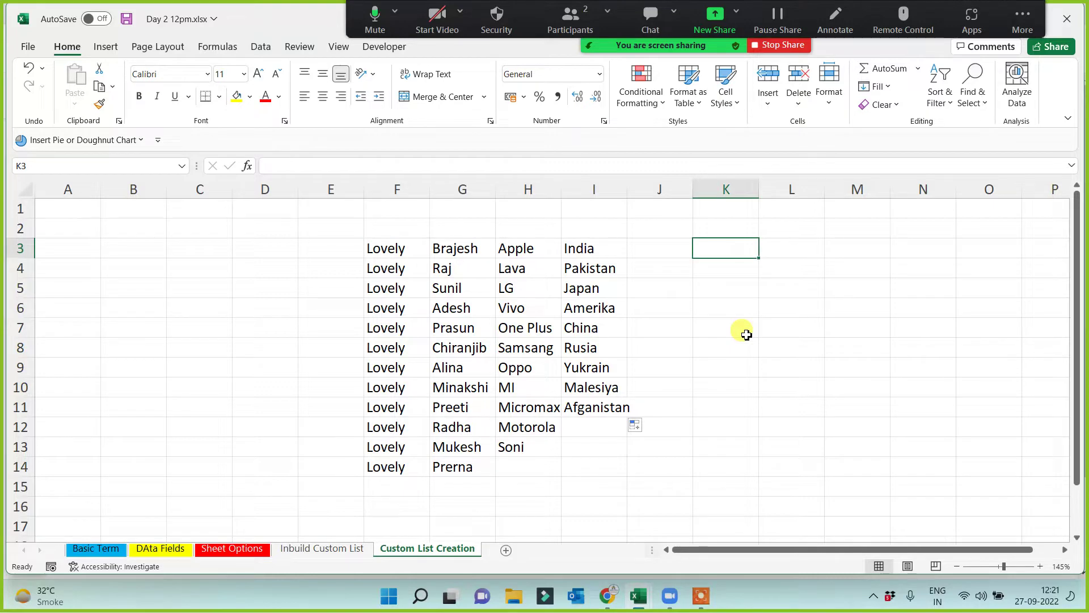
text(Parmanand)
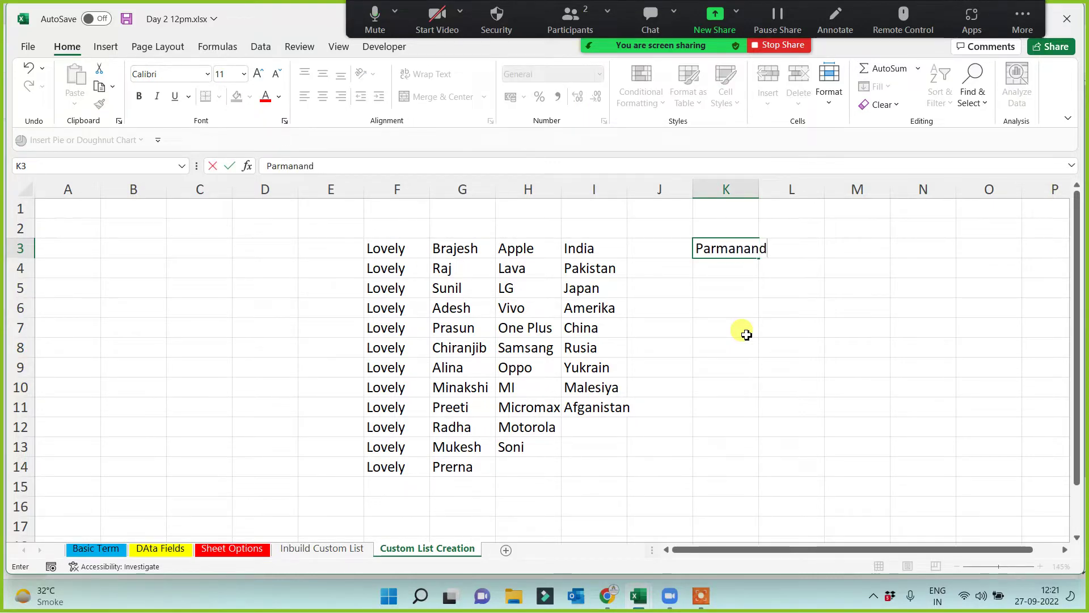
click(746, 335)
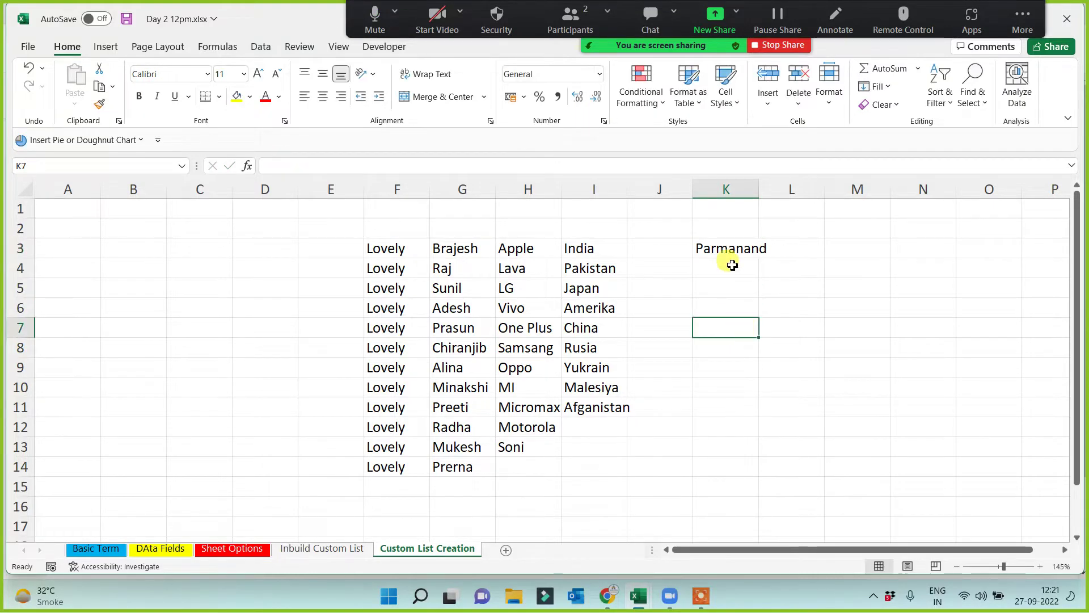
click(732, 251)
drag(758, 257, 735, 470)
click(732, 468)
drag(758, 189, 794, 183)
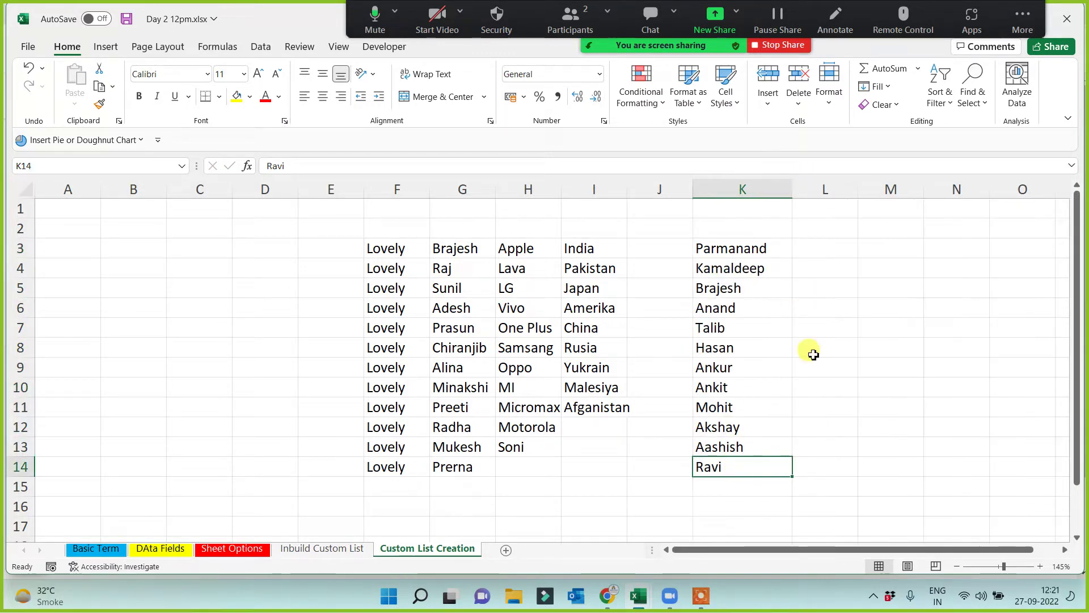
click(831, 427)
drag(740, 250, 732, 468)
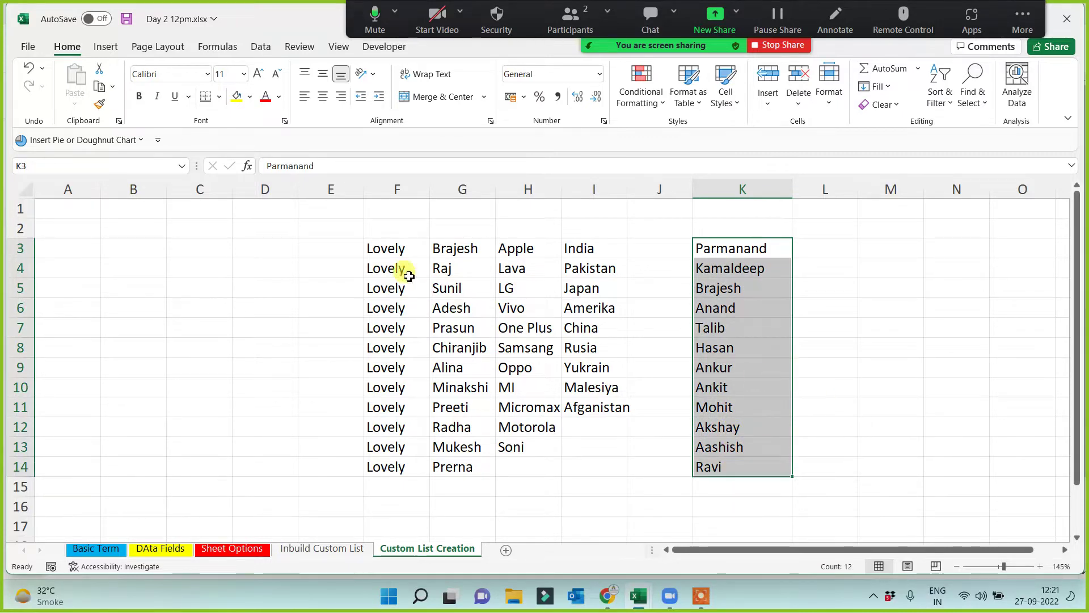
click(390, 249)
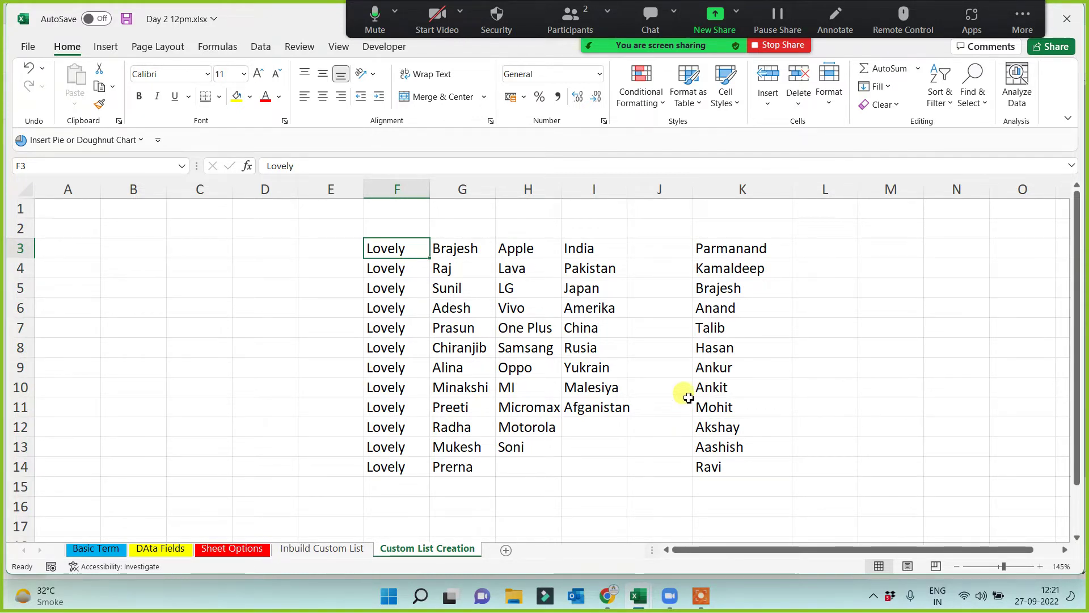
click(647, 248)
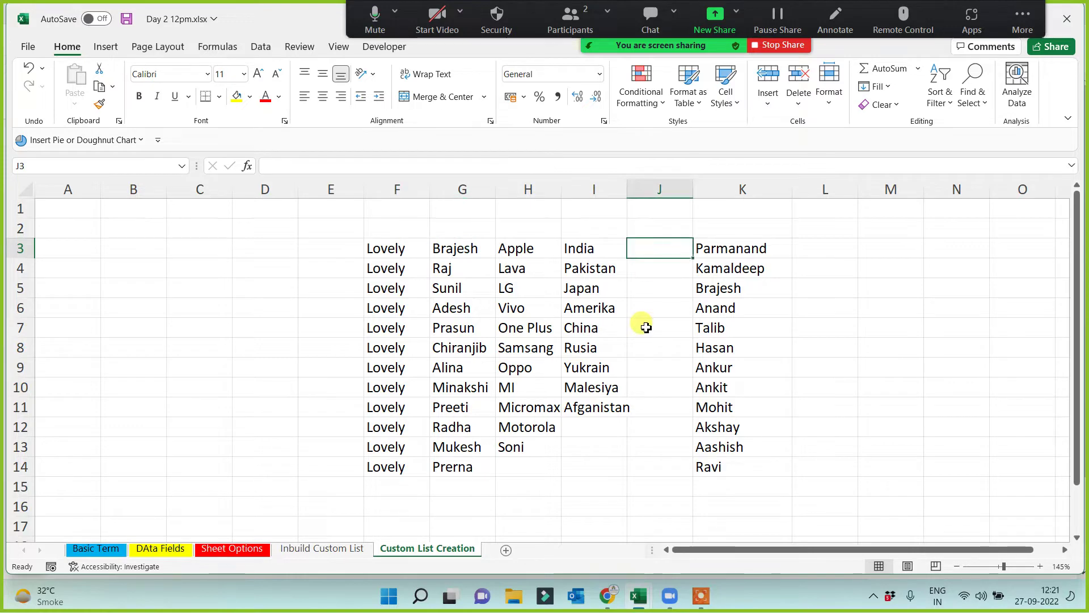
Step: Enter a first name from an existing custom list in J3
text(Aryan)
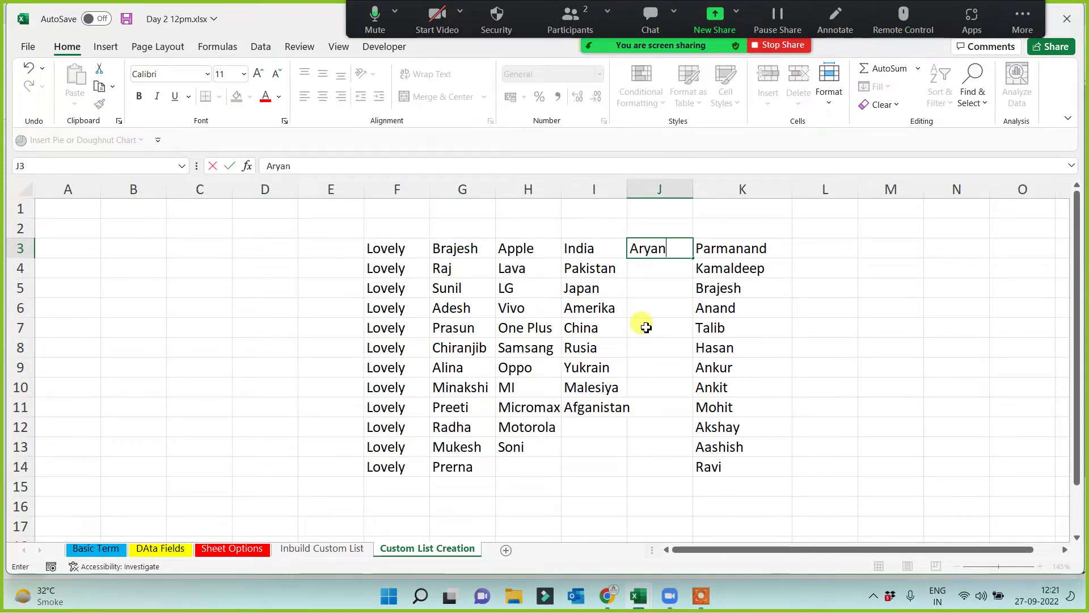
click(646, 327)
click(653, 249)
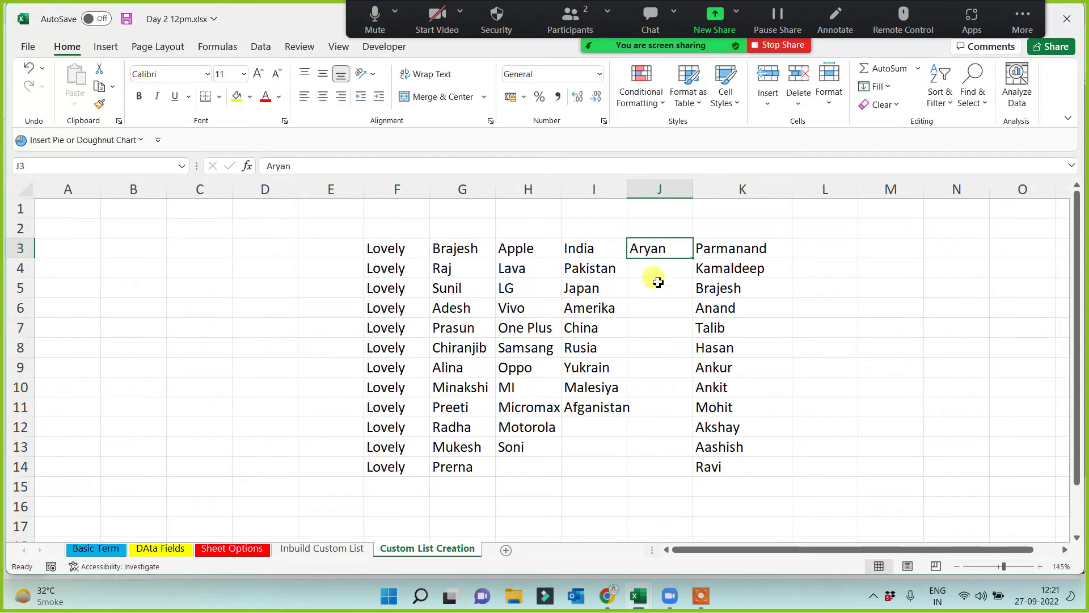
Step: Enter a first name in E3 and fill it down to E15
click(324, 262)
key(Up)
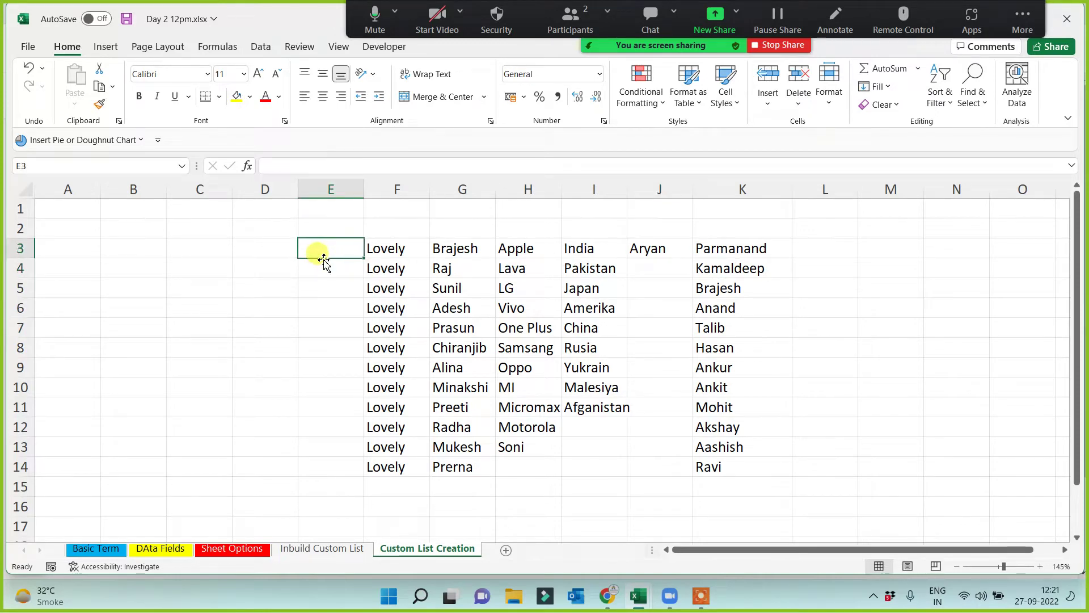
text(Adi)
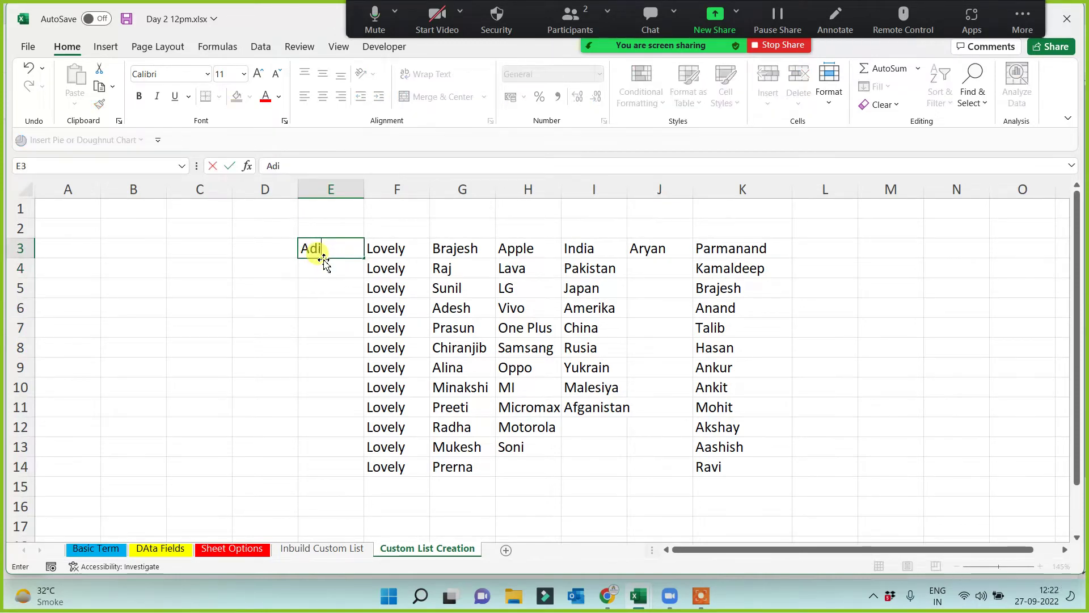
text(tya)
click(312, 349)
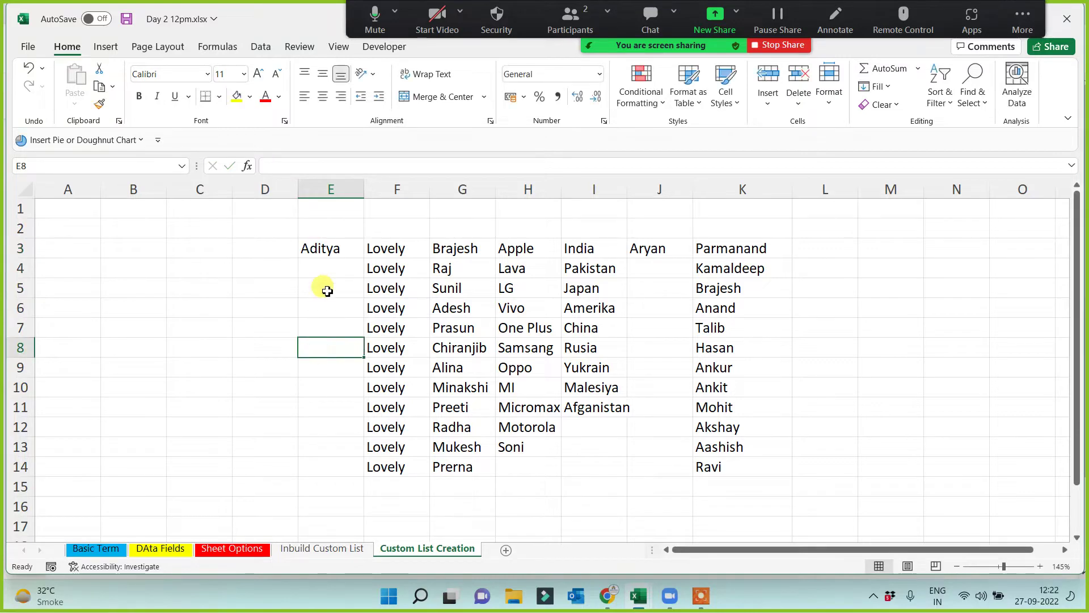
key(Up)
click(340, 255)
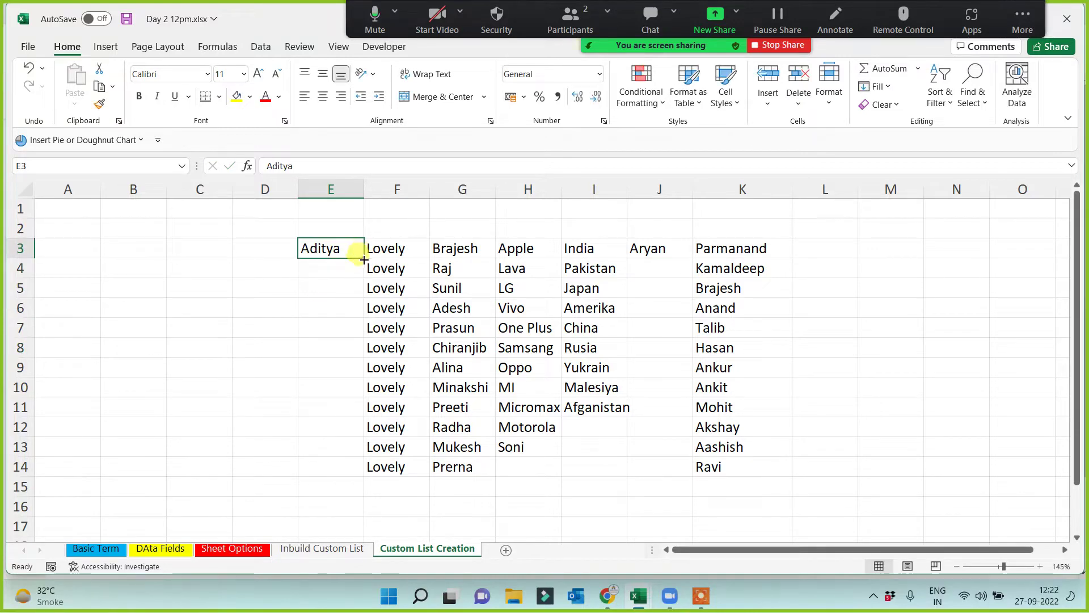
drag(364, 259, 352, 484)
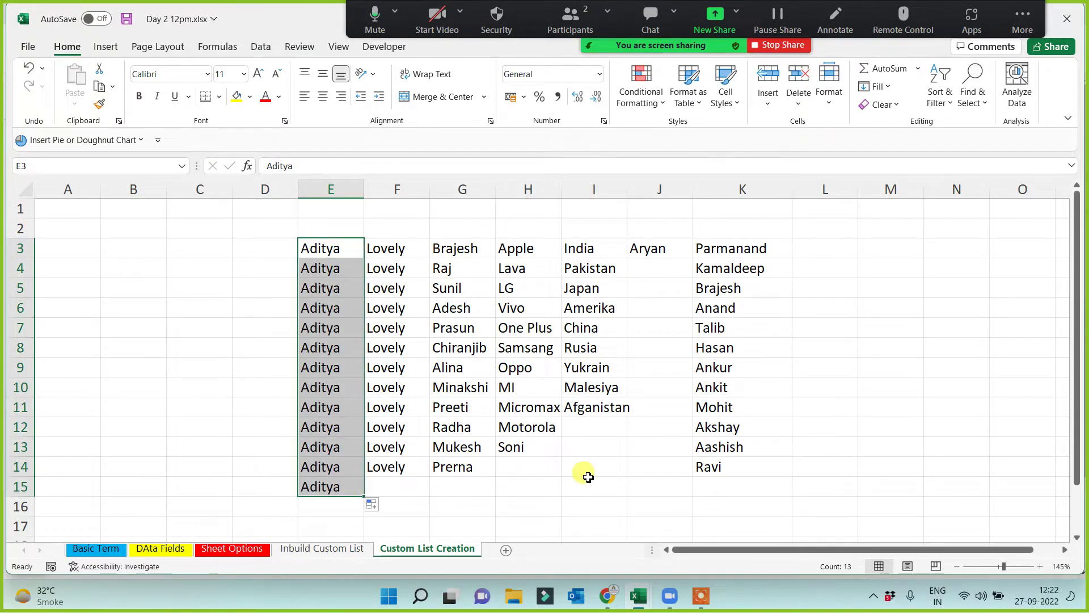
Step: Fill the name series from J3 down to J14
click(641, 249)
drag(692, 259, 671, 477)
click(856, 328)
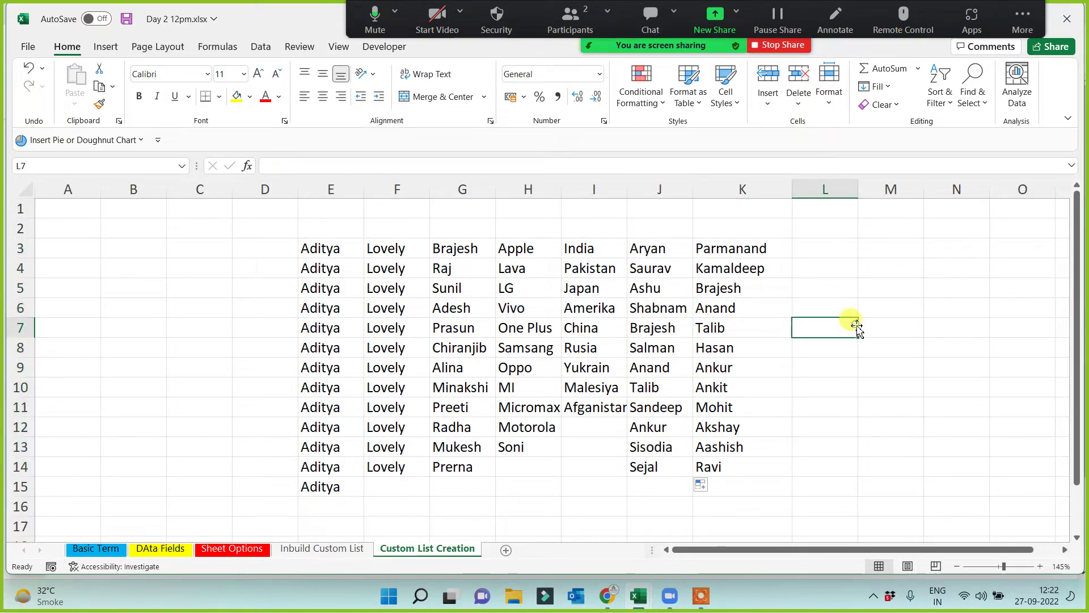
Step: Enter the third first name of column G's list in L3 and fill the series down to L14
click(828, 245)
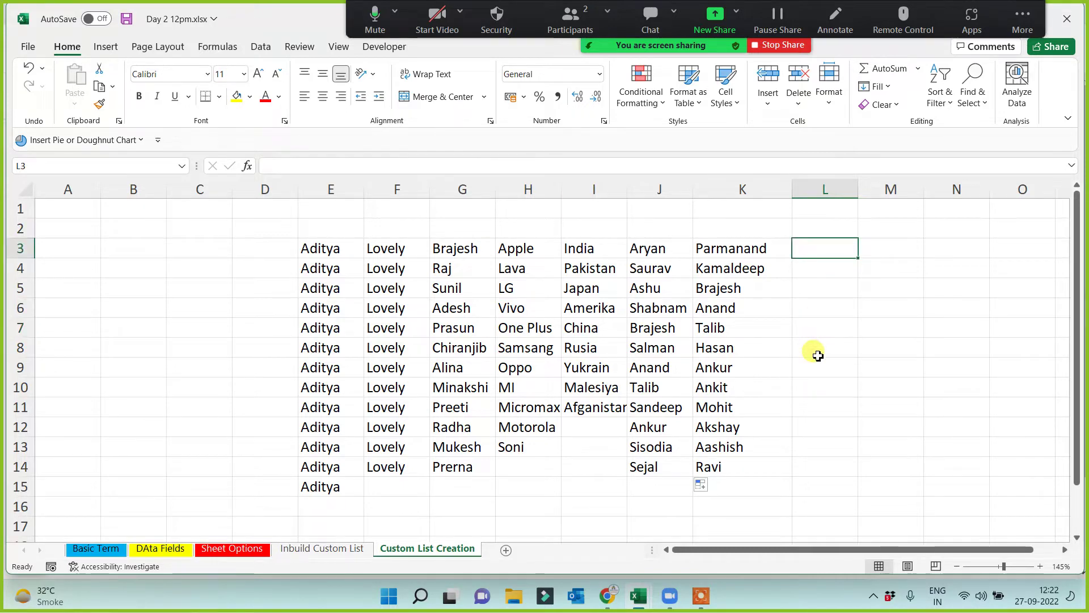
text(Sun)
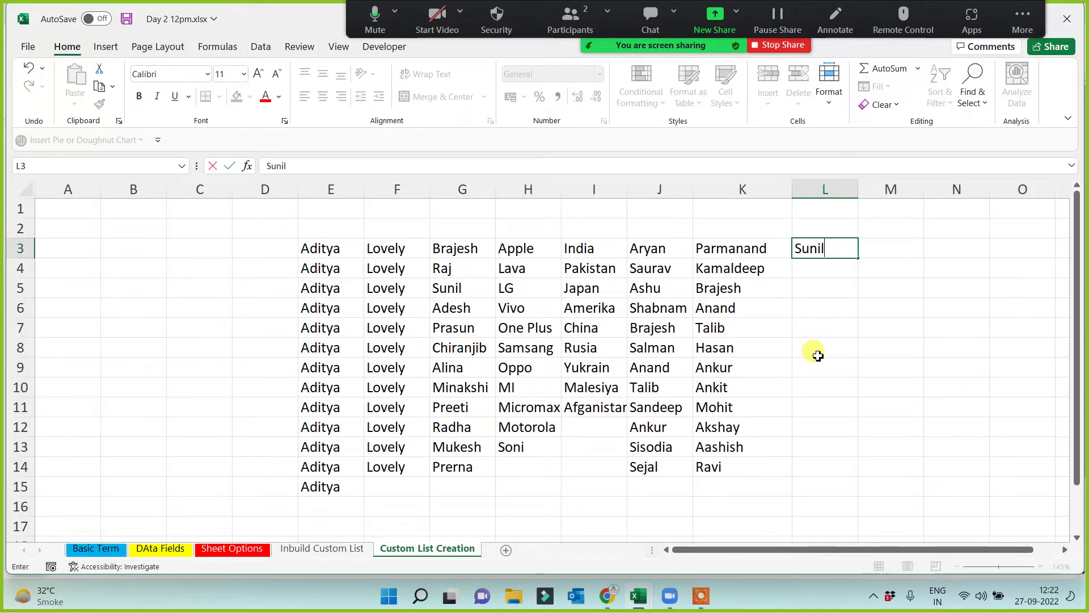
text(il)
click(817, 355)
click(827, 247)
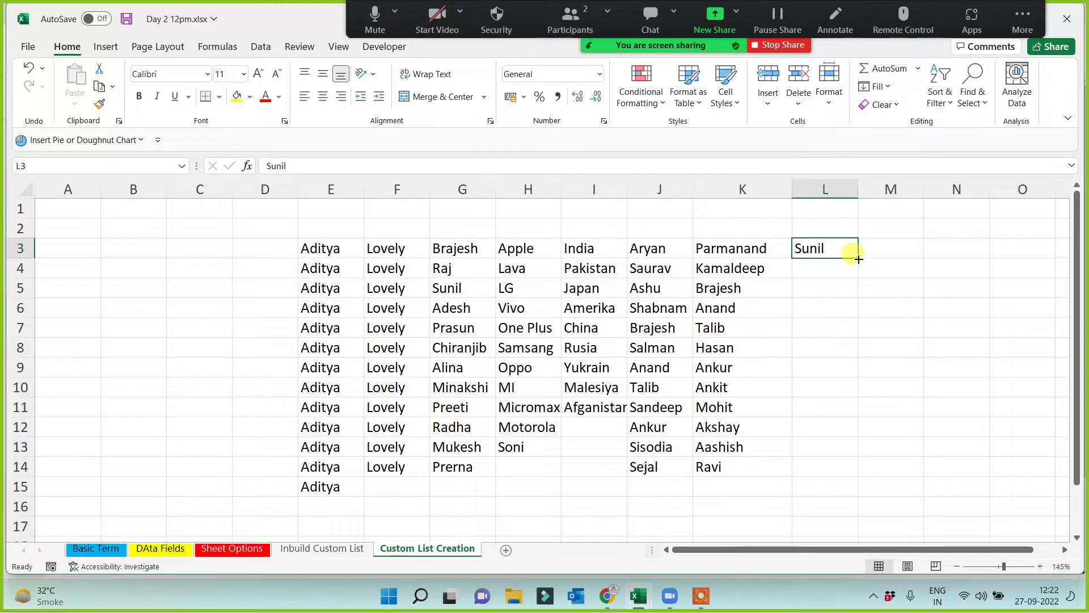
drag(859, 260, 841, 481)
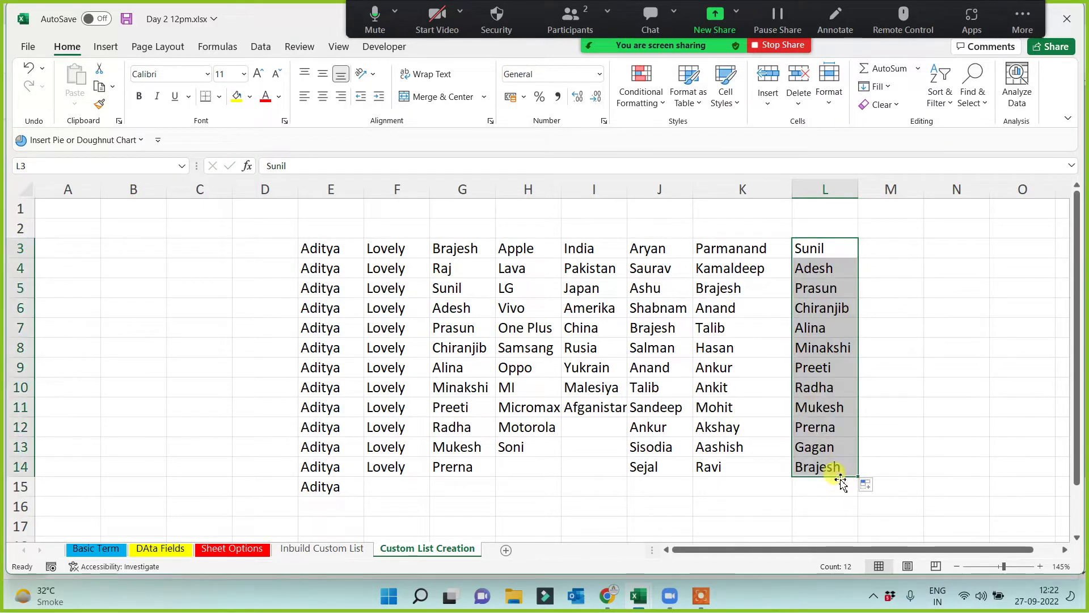
click(829, 248)
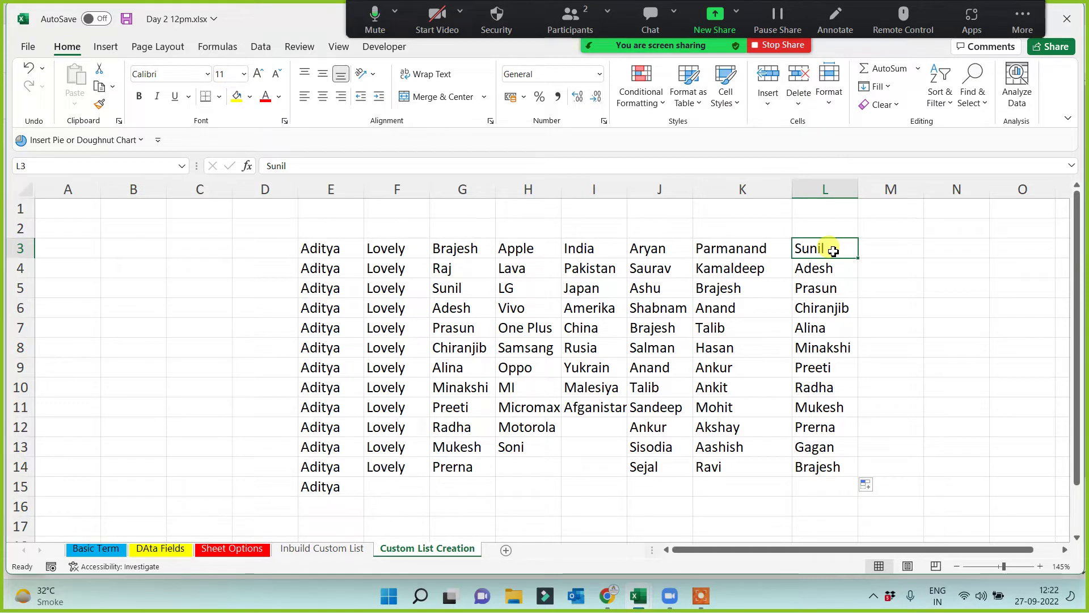
click(880, 304)
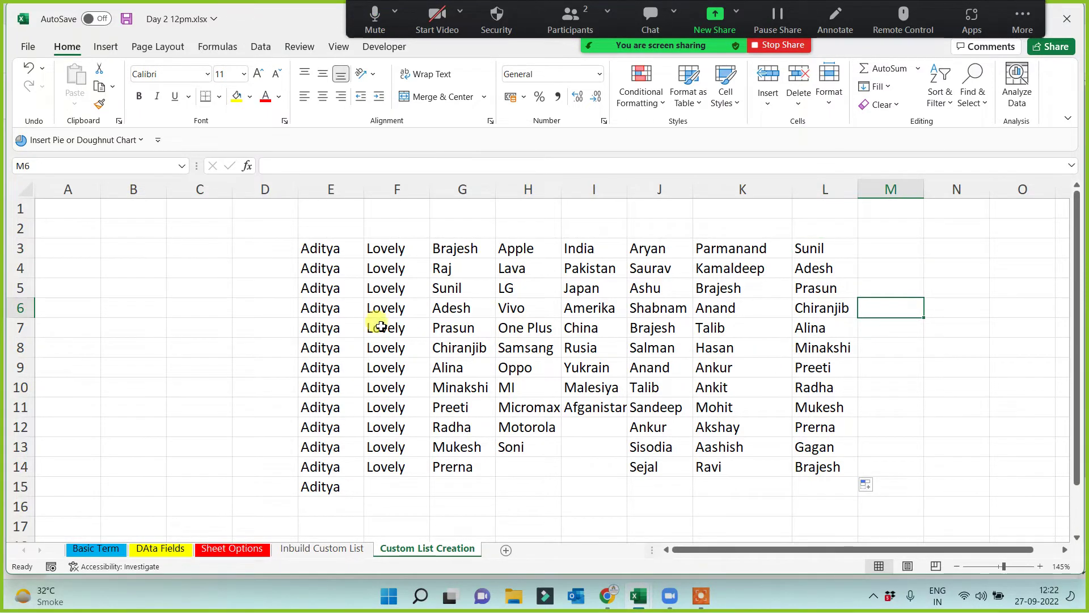
click(322, 249)
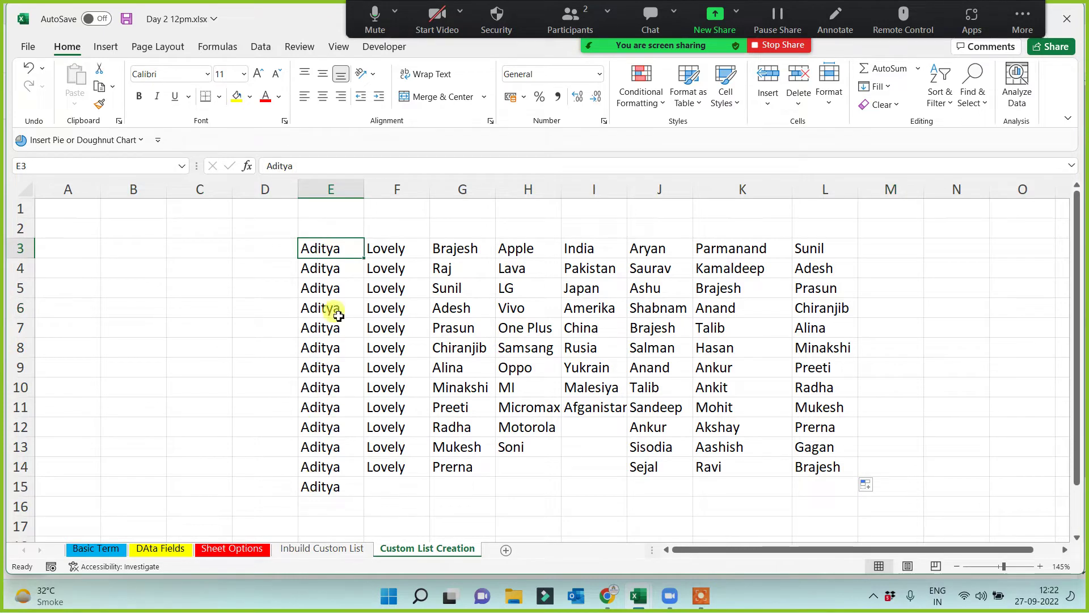
click(372, 248)
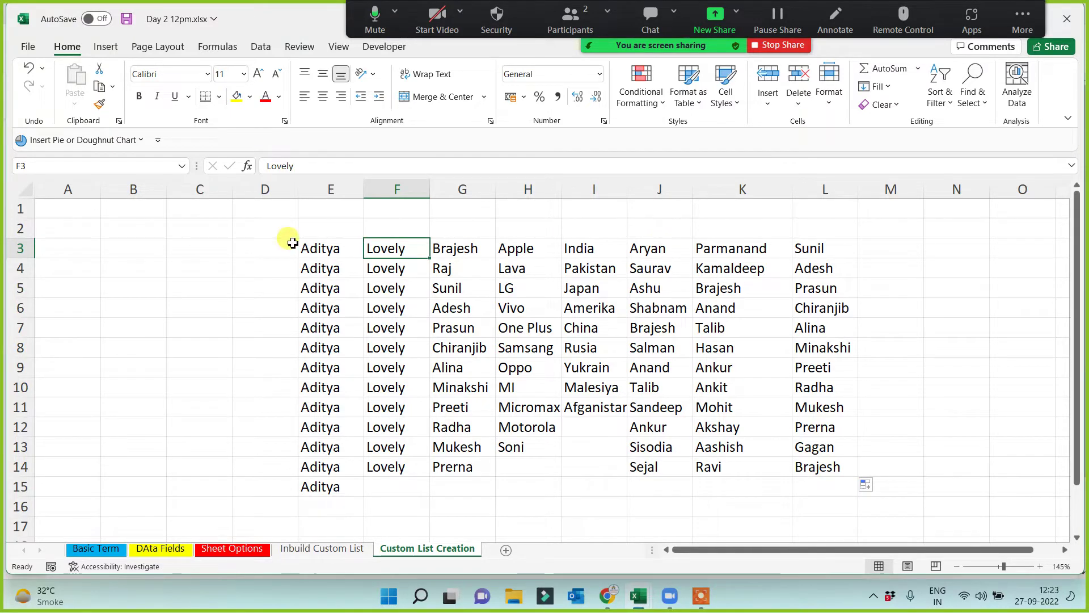
Step: Enter another first name in D3 and fill it down to D15
click(272, 244)
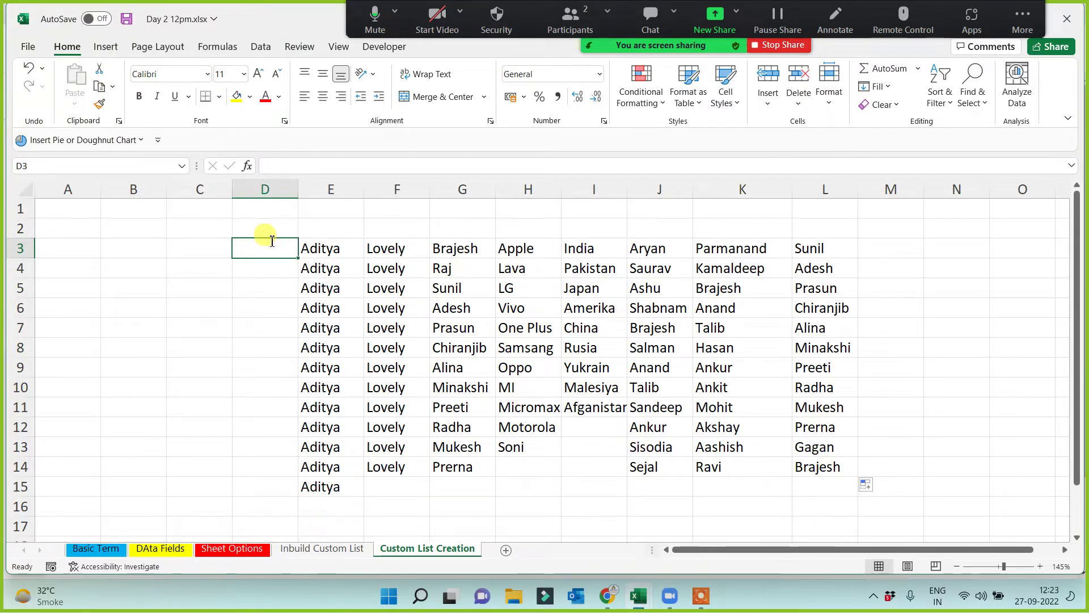
text(Tok)
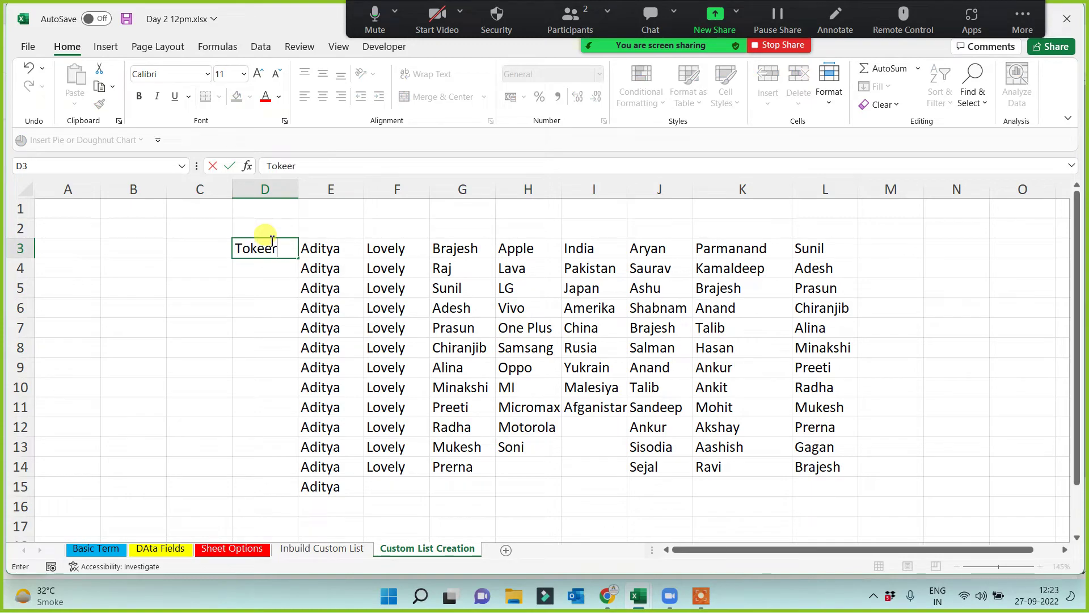
text(eer)
click(250, 312)
click(275, 251)
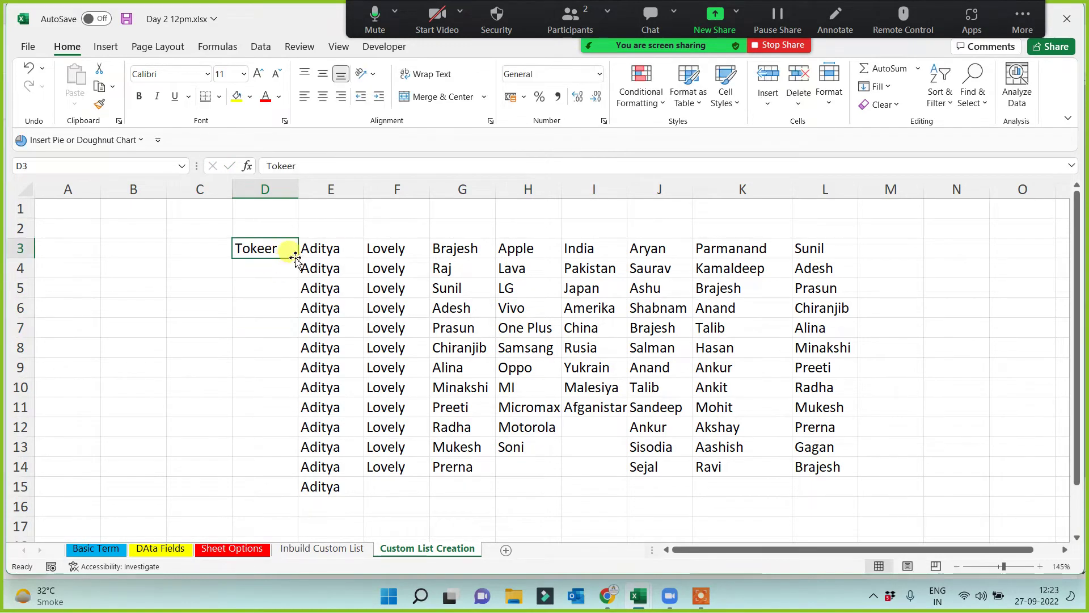
drag(299, 260, 263, 494)
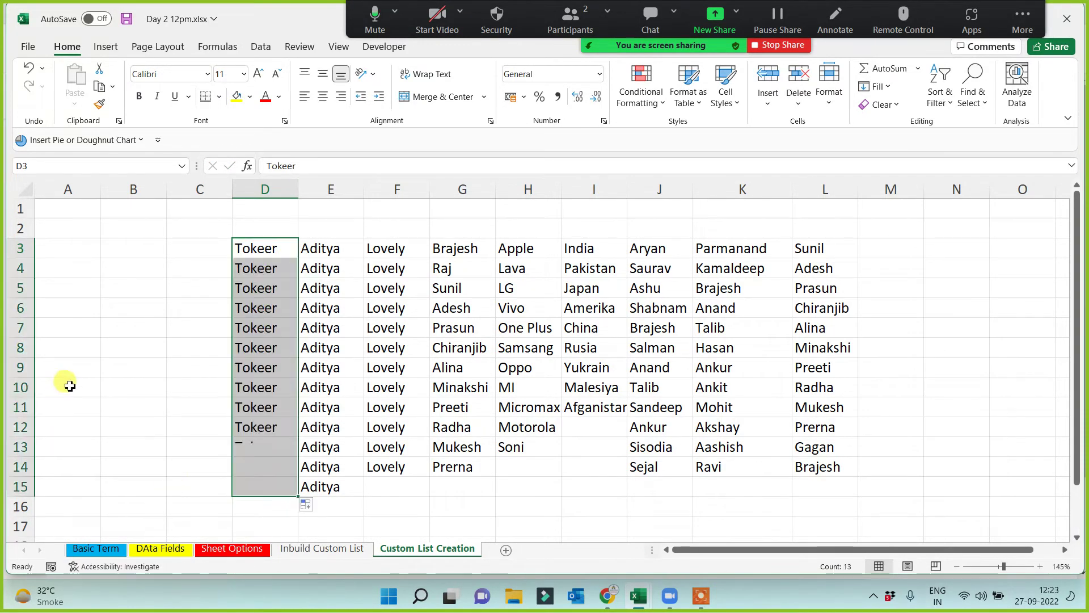
click(70, 386)
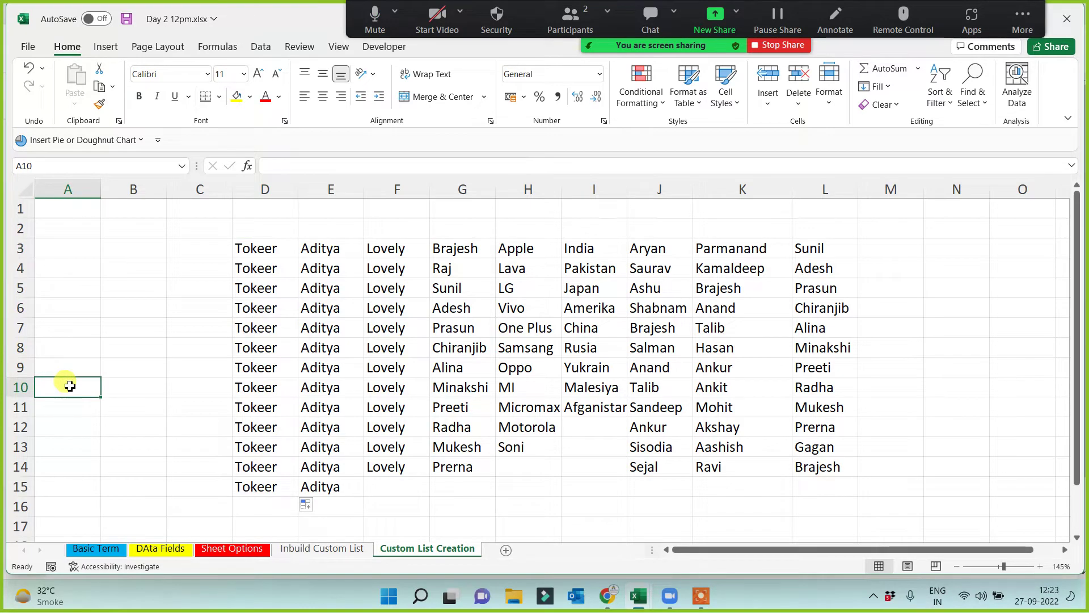
Step: Compare the filled names in D3:F15 with the custom list series in columns J and L
click(260, 245)
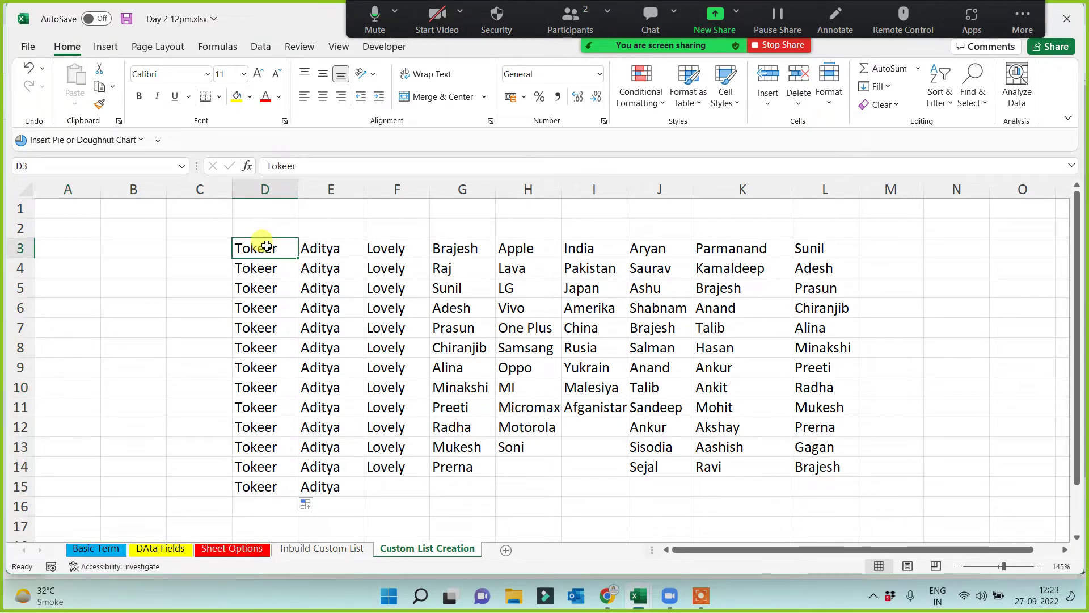
click(641, 245)
click(804, 249)
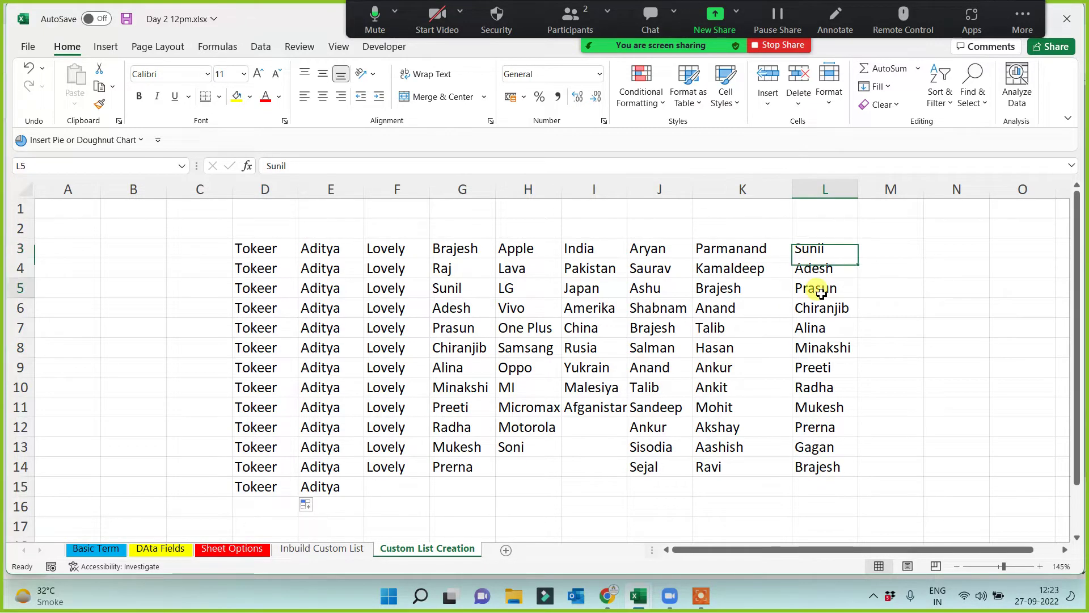
click(817, 385)
click(187, 416)
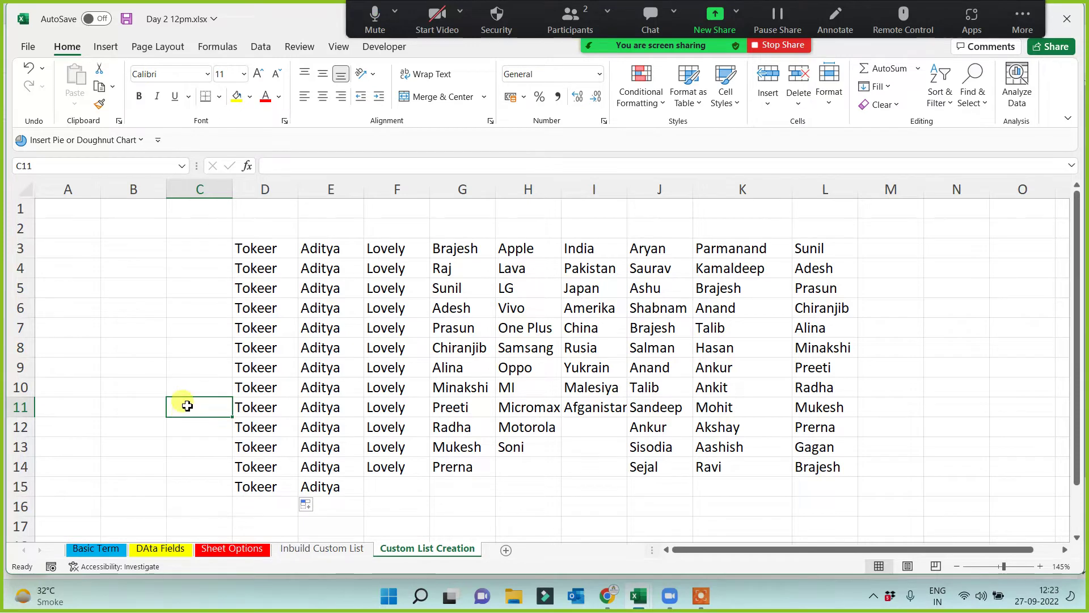
drag(251, 244, 391, 488)
click(616, 507)
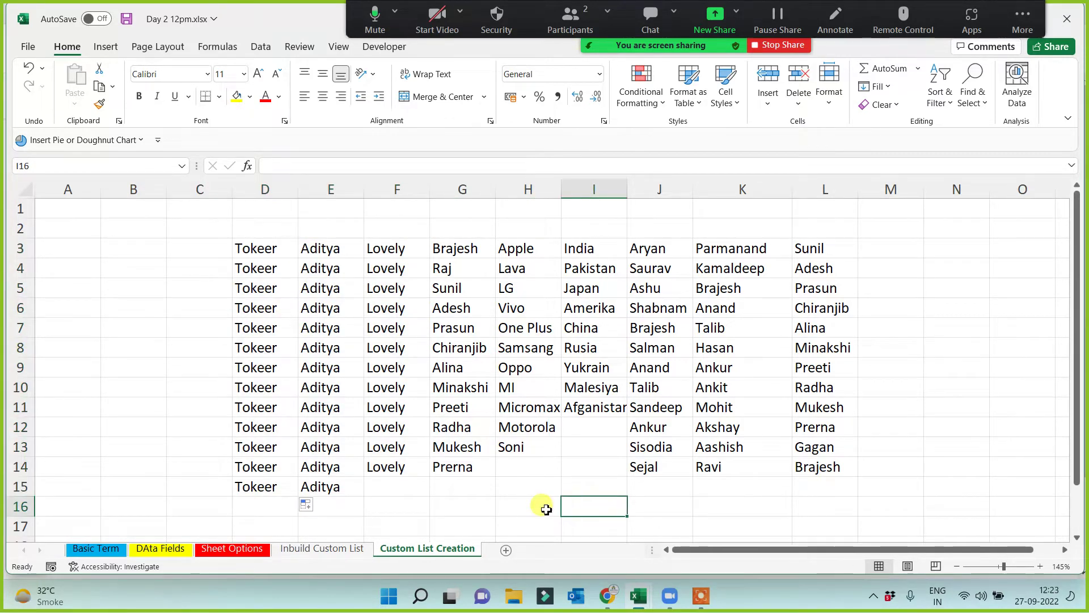
click(453, 504)
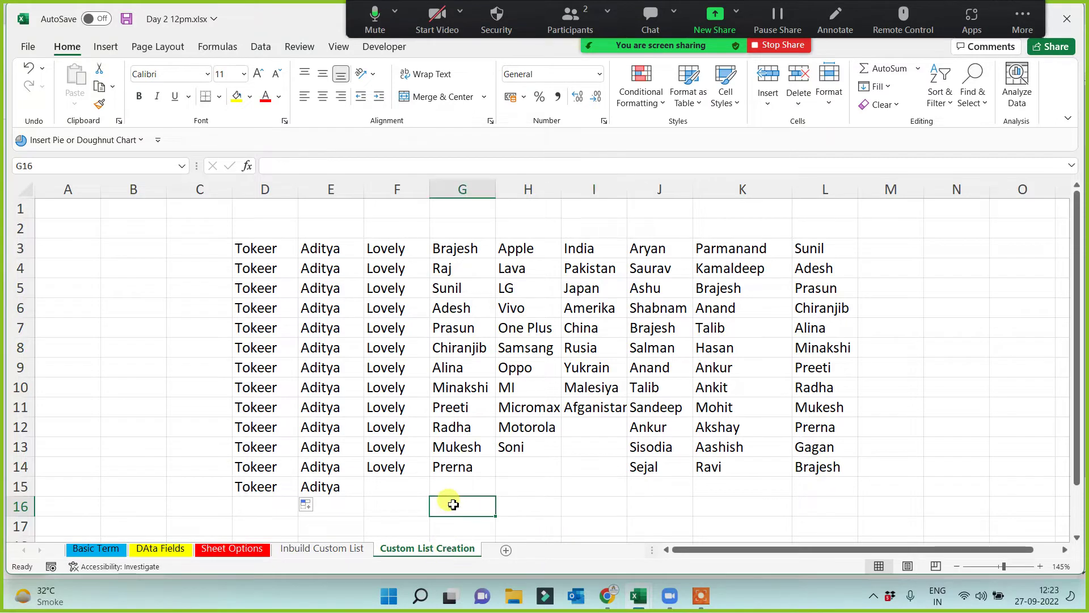
Step: Clear the filled names in D4:F15, keeping only the first entries in row 3
drag(260, 269, 378, 488)
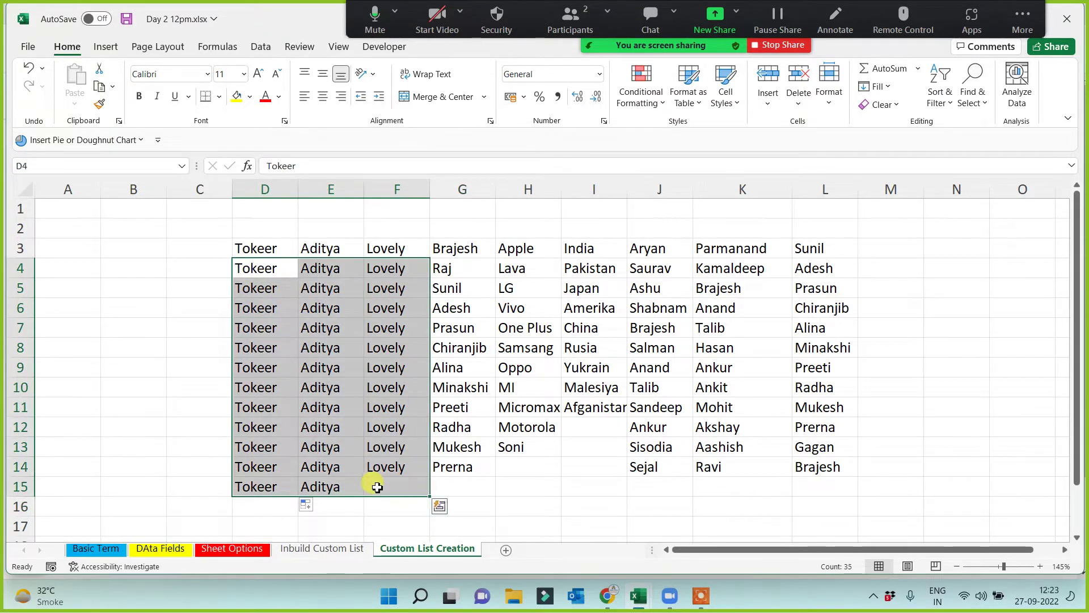
key(Delete)
click(262, 370)
Step: Copy the first name in E3 to D4 and the one in F3 to D5
click(325, 248)
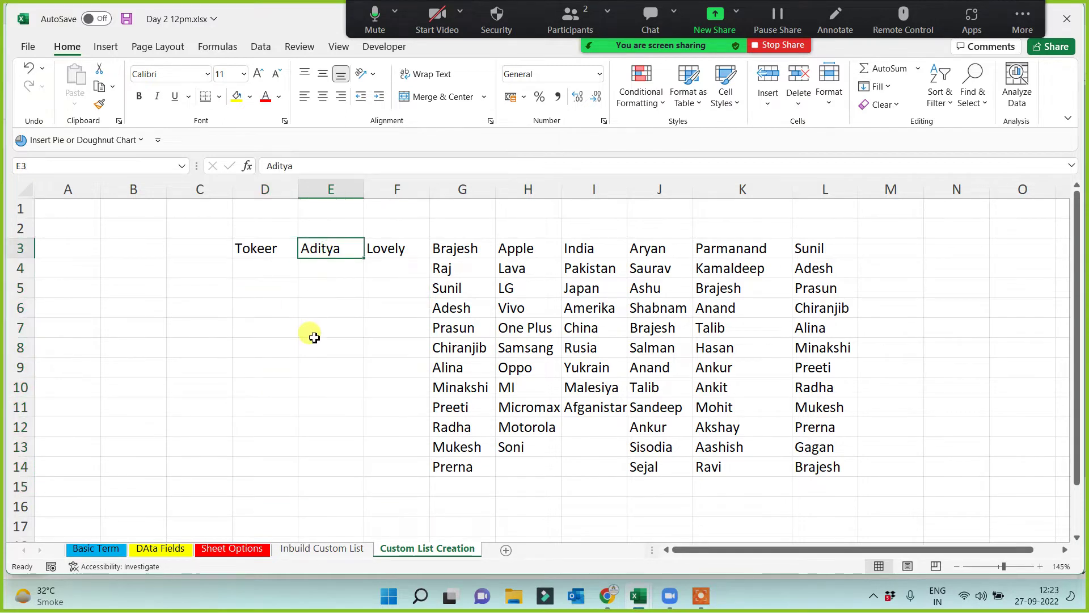
key(ctrl+c)
click(250, 268)
key(ctrl+v)
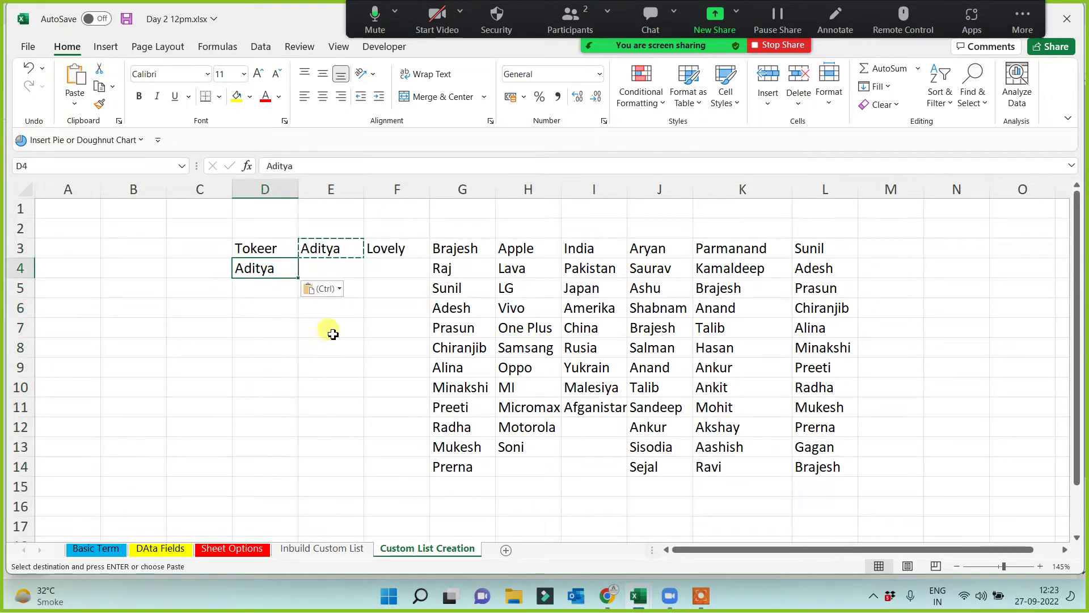
click(392, 244)
key(ctrl+c)
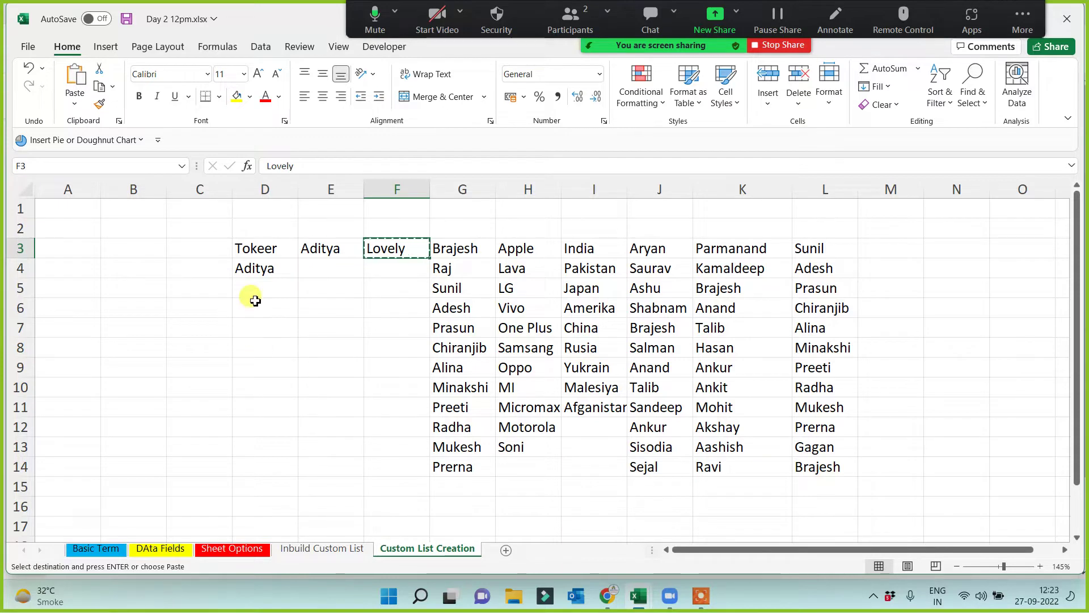
click(253, 288)
key(ctrl+v)
click(274, 390)
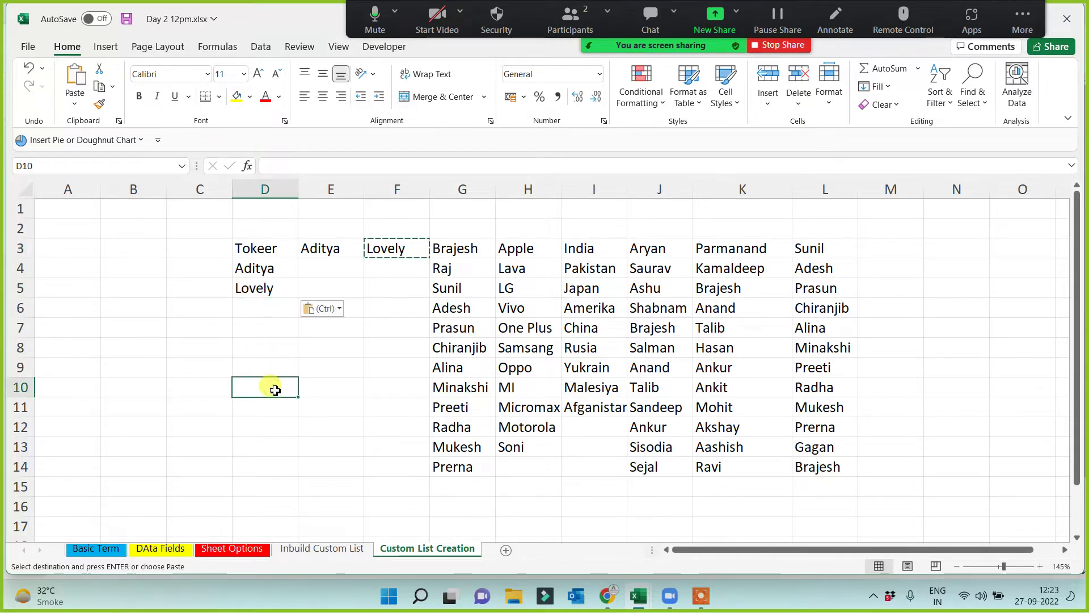
key(Escape)
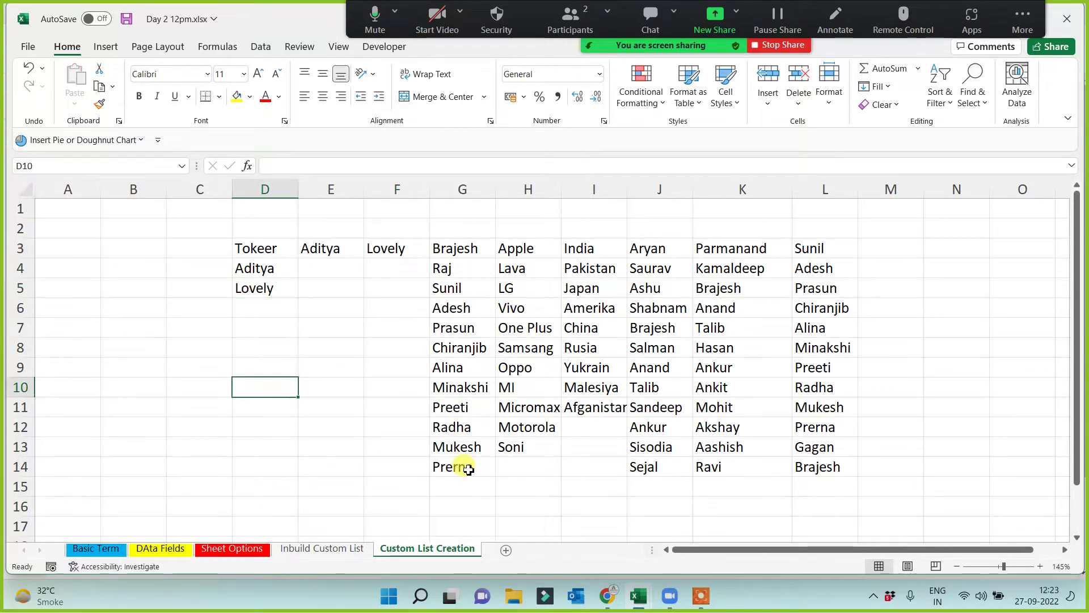
Step: Extend the name series in column G to G15 and clear the extra entries in G16:G17
click(467, 468)
drag(494, 477, 464, 536)
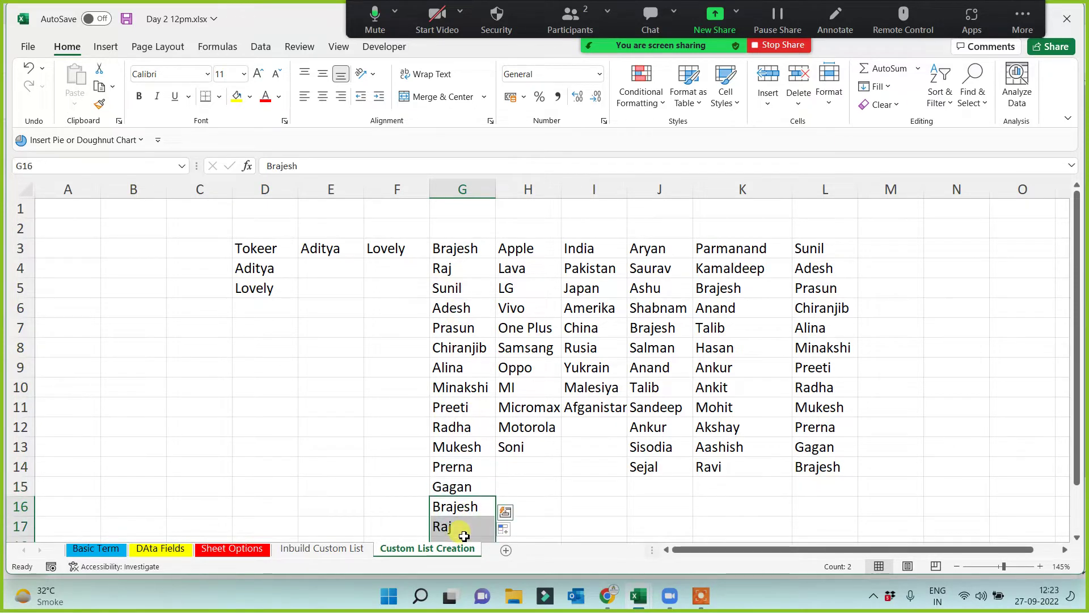
key(Delete)
key(Up)
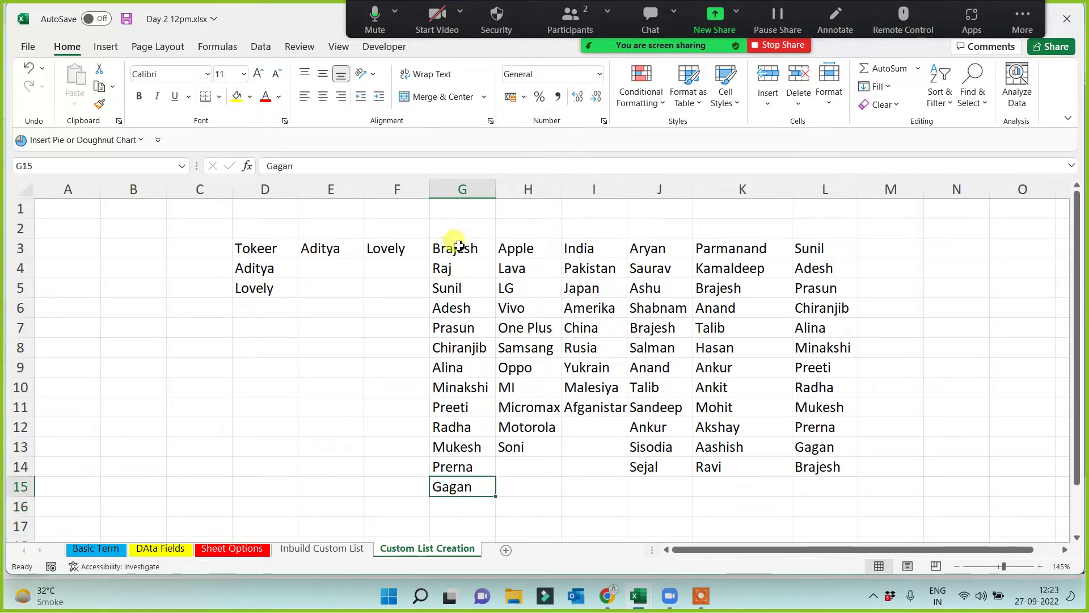
Step: Move the names in G3:G15 to column D, starting at D6 directly below the existing names
drag(456, 247, 438, 484)
key(ctrl+c)
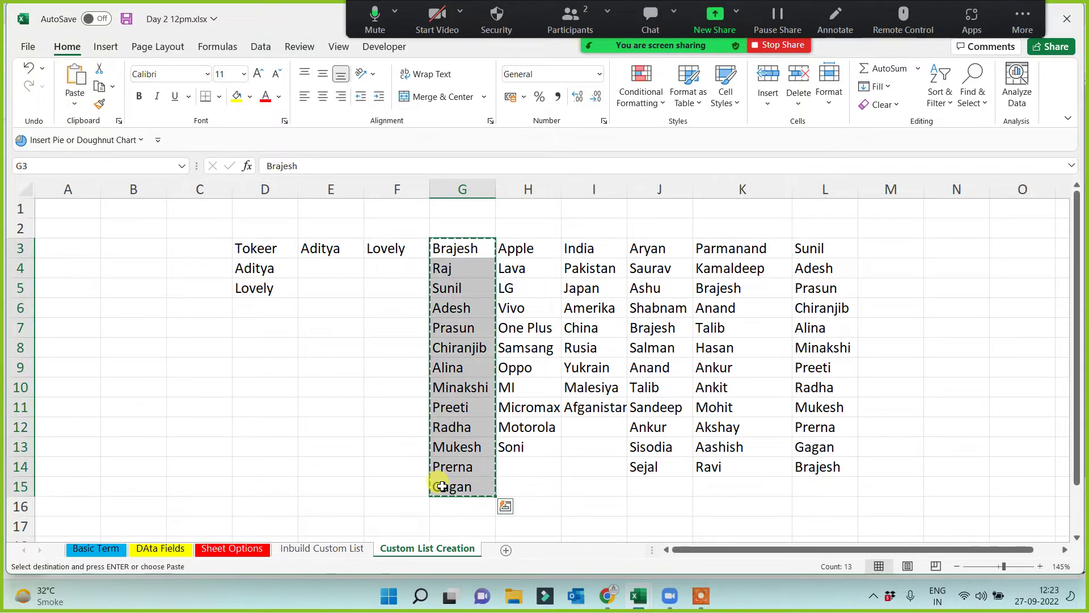
click(263, 307)
key(ctrl+v)
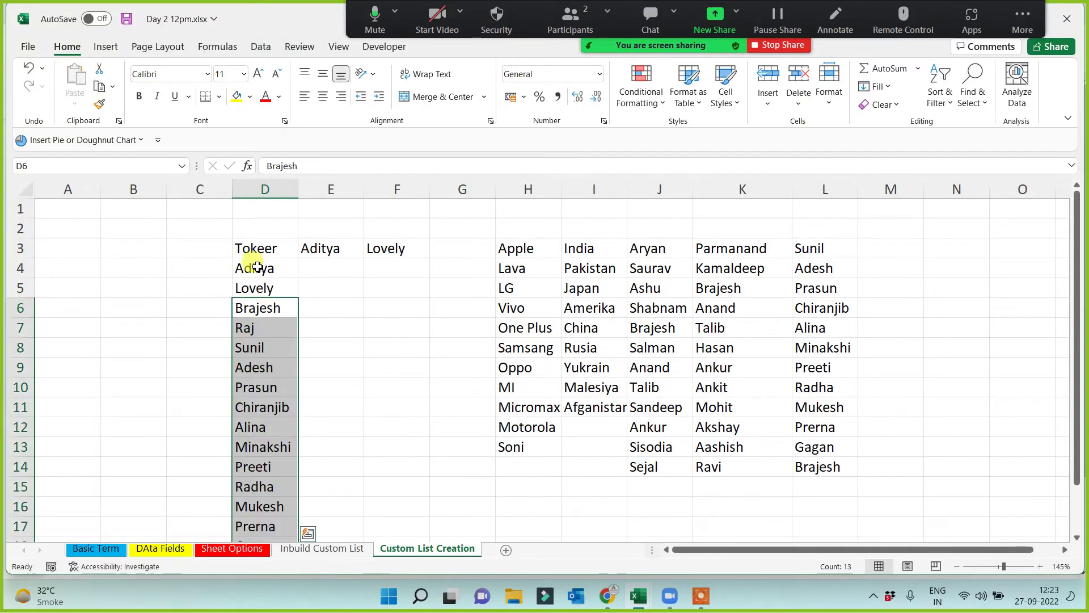
drag(260, 250, 250, 487)
scroll(262, 437, down, 1)
scroll(408, 367, up, 1)
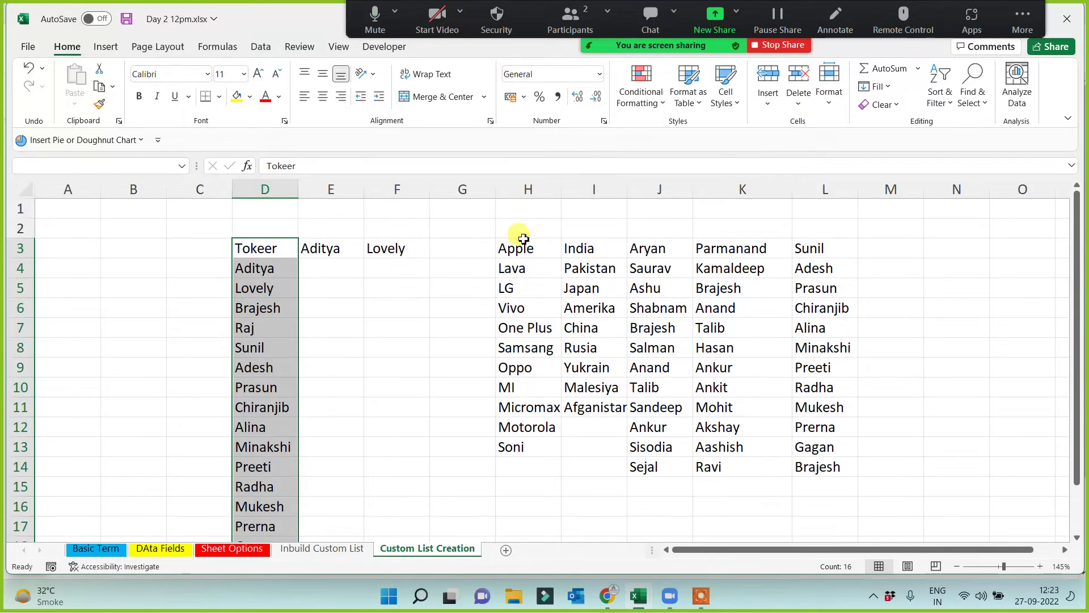
Step: Clear all the sample list entries in H3:L16
drag(524, 248, 851, 499)
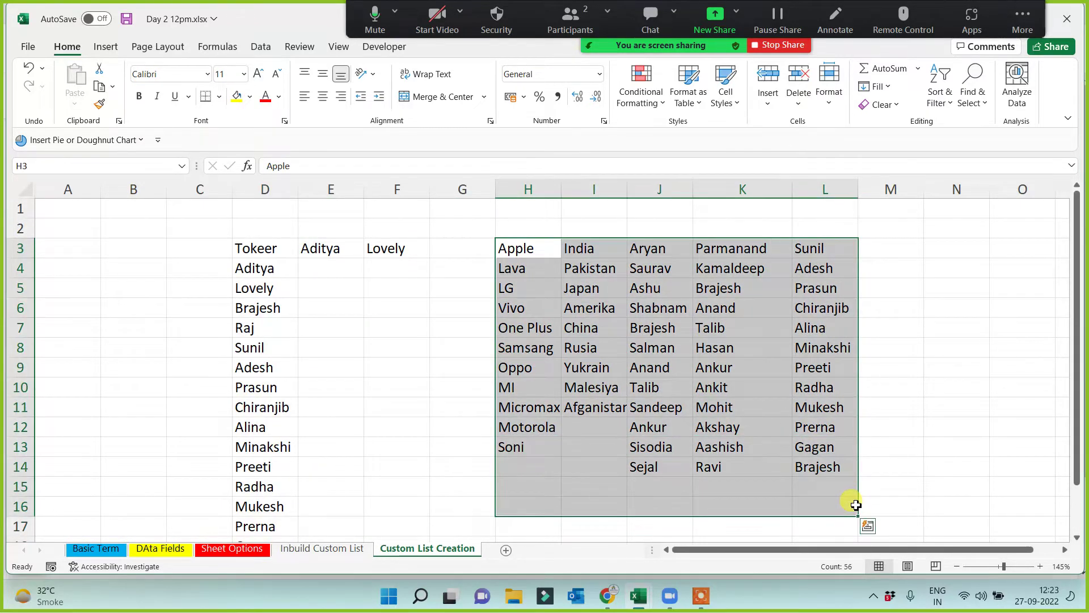
key(Delete)
click(679, 440)
Step: Review the combined list of names in column D from D3 to D18
click(271, 265)
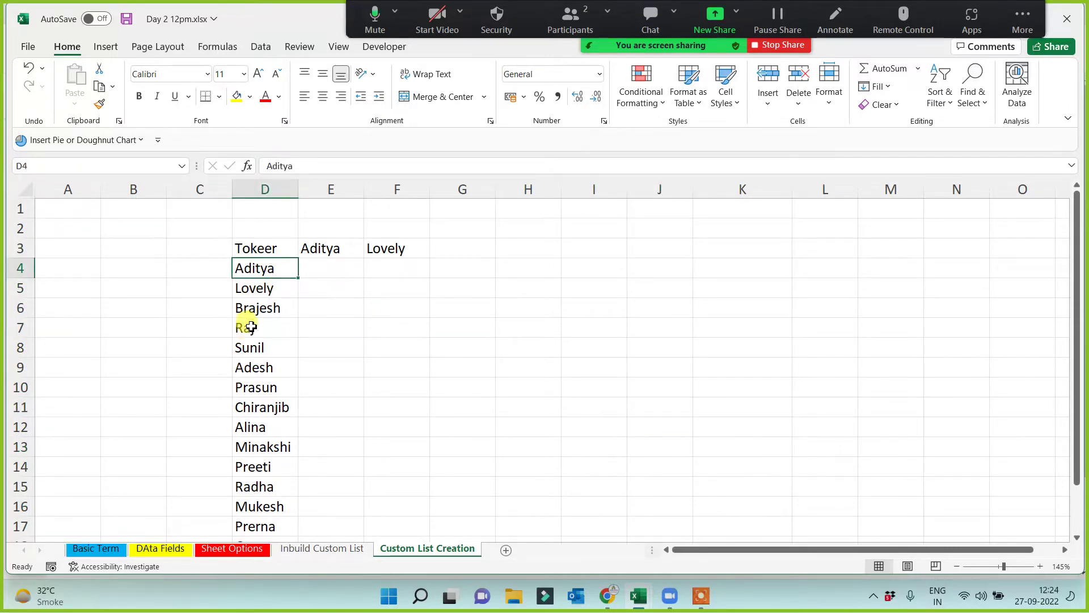
click(255, 307)
drag(243, 476, 245, 475)
drag(256, 248, 268, 287)
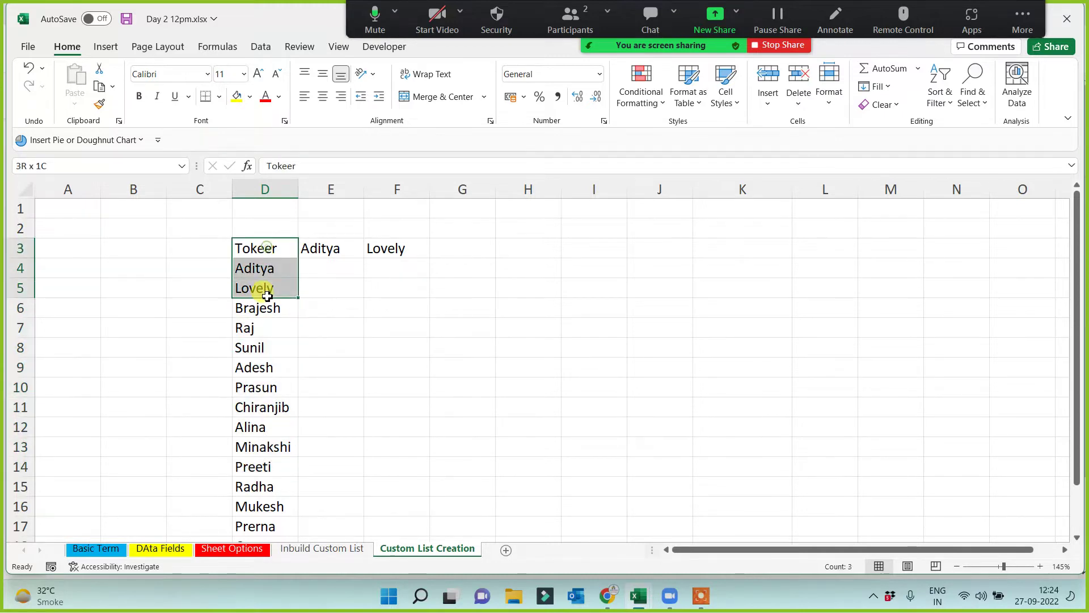
click(472, 349)
click(257, 248)
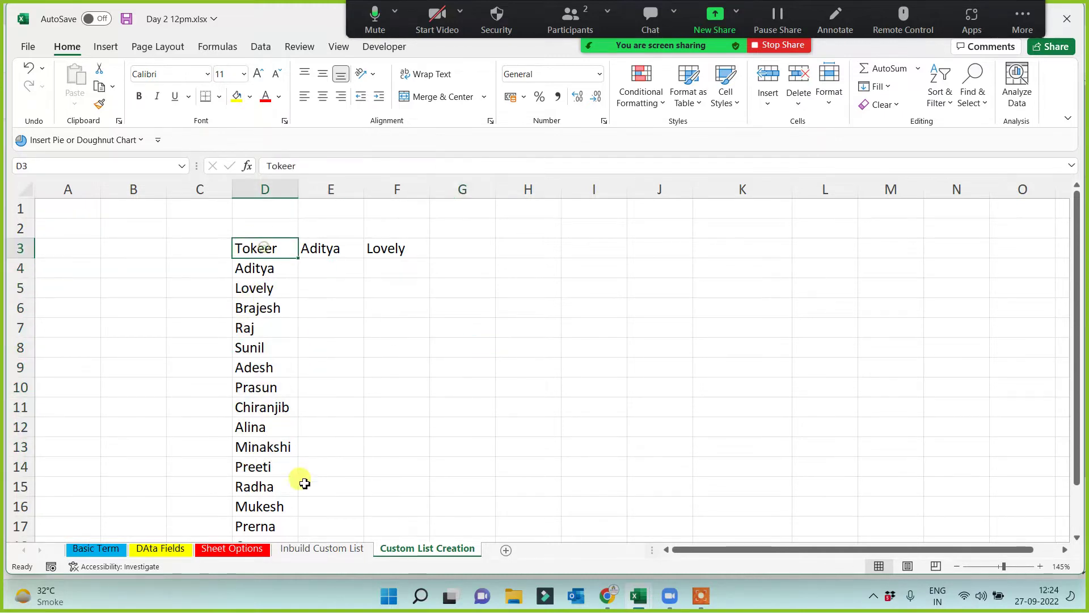
scroll(299, 499, down, 2)
shift+click(253, 427)
scroll(528, 441, up, 2)
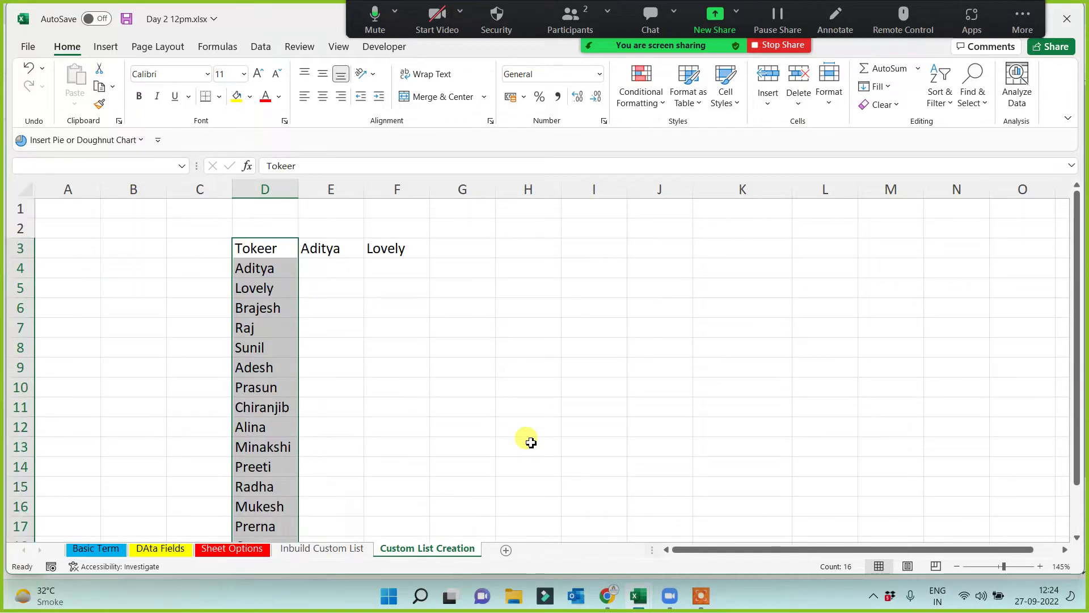
Step: Delete the empty rows 1 and 2 above the name list
drag(20, 209, 20, 227)
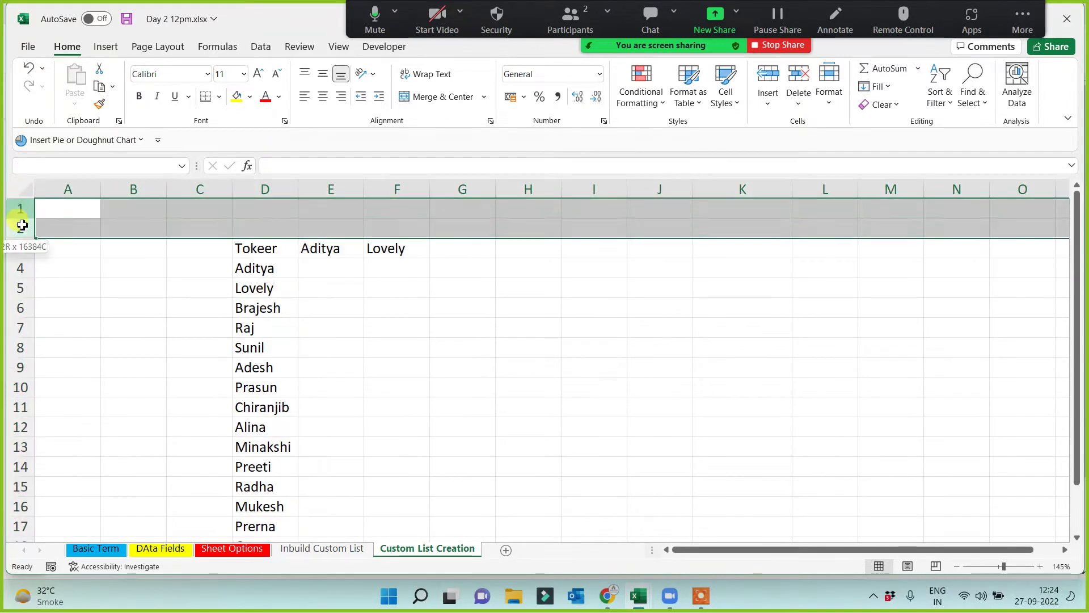
key(ctrl+minus)
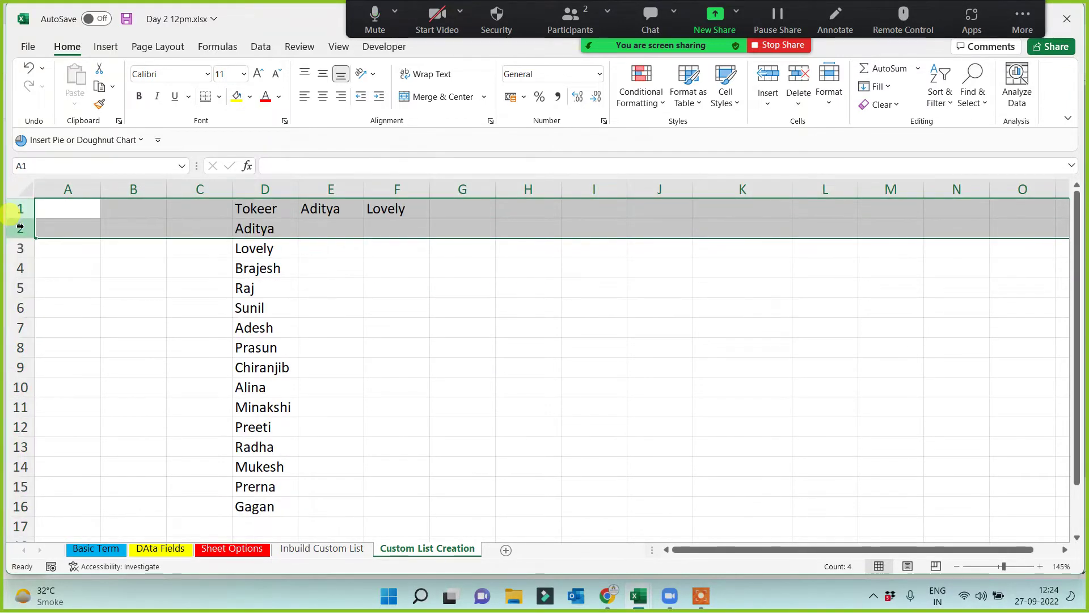
click(477, 318)
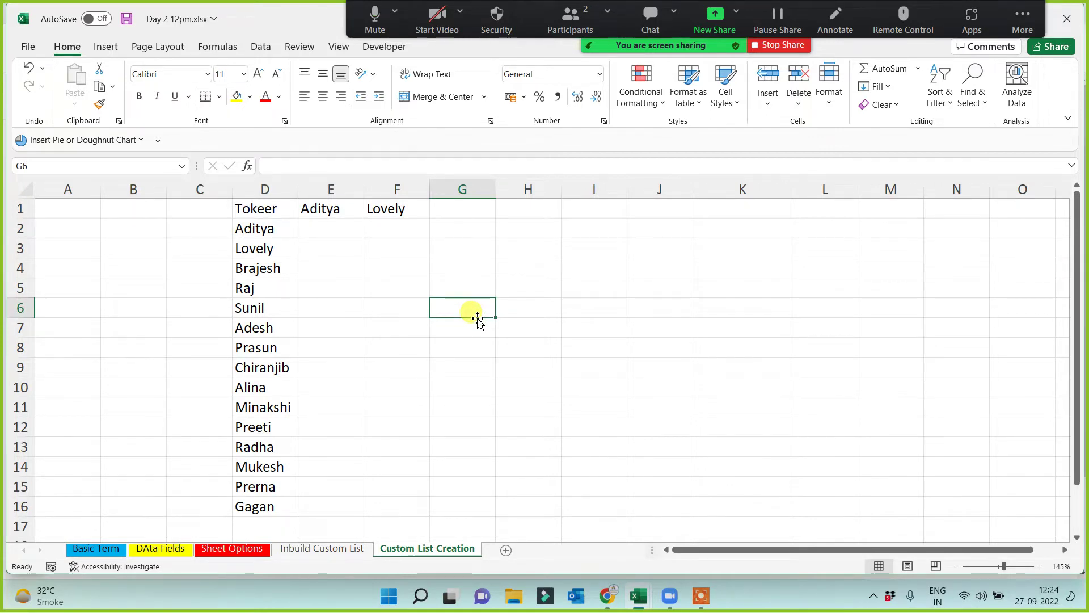
Step: Check the meeting's participant list and highlight the names in D1:D16 for review
click(577, 19)
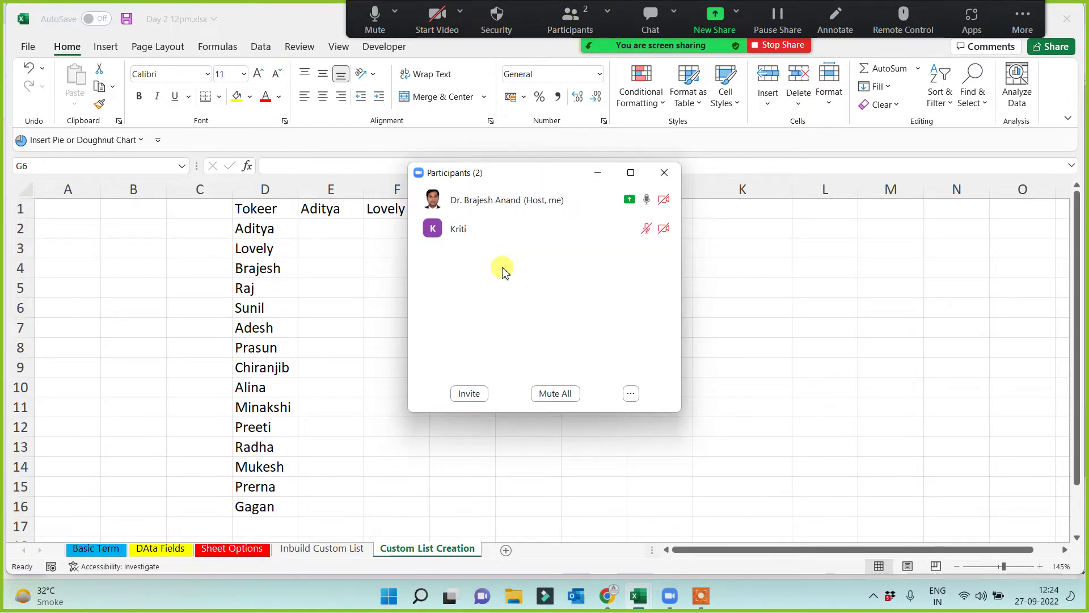
click(599, 171)
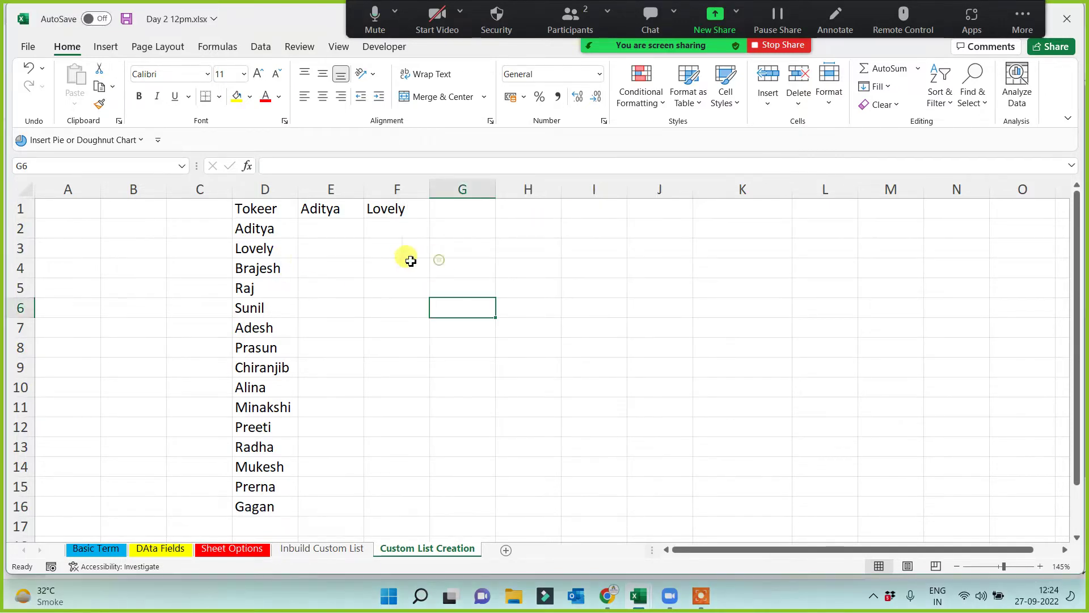
drag(275, 208, 268, 505)
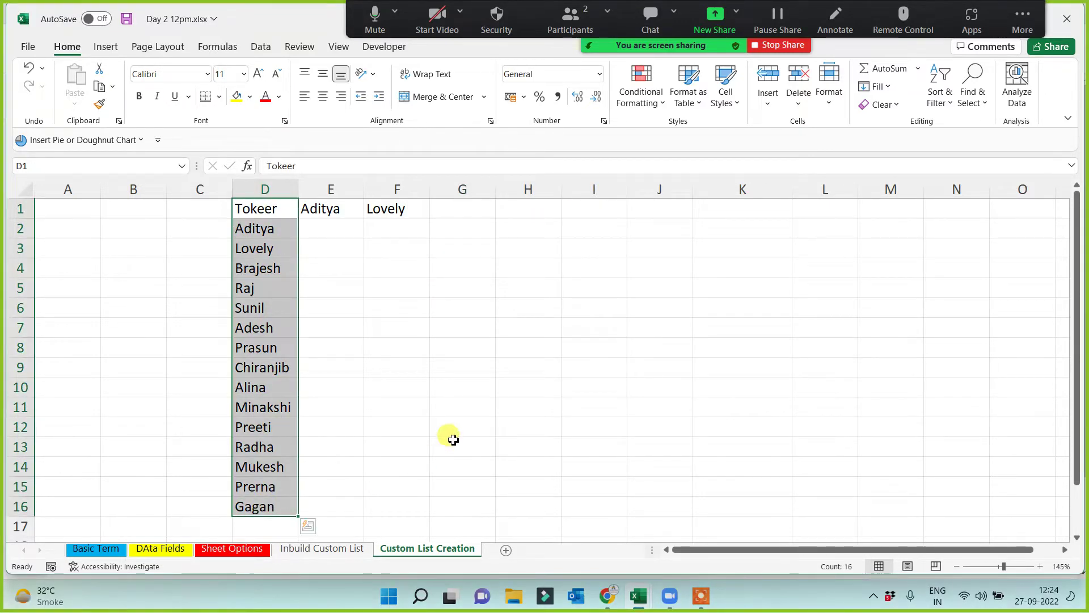
drag(270, 210, 257, 504)
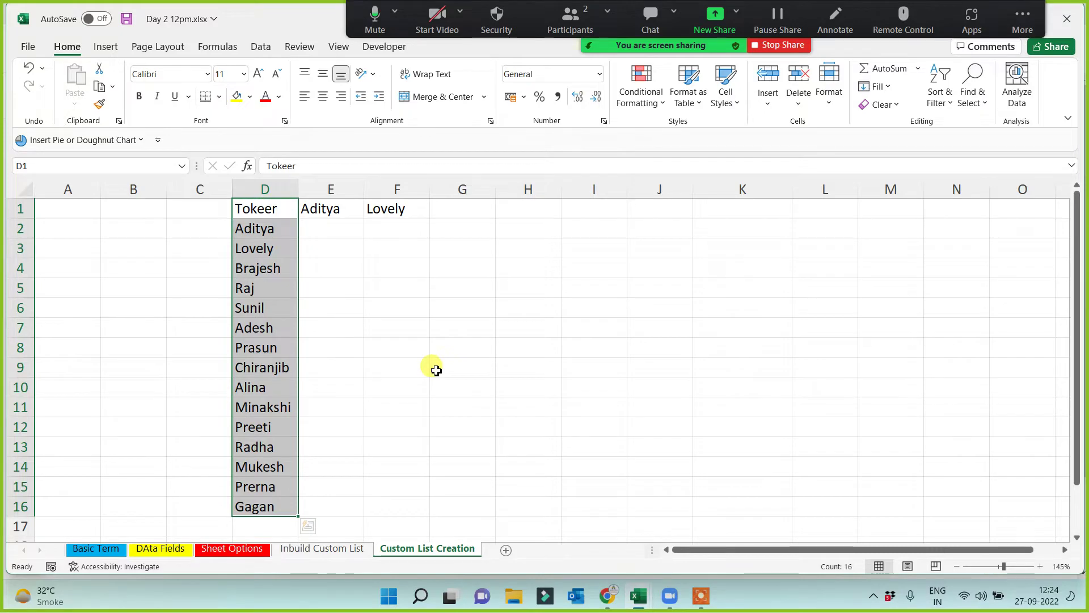
Step: Enter the note "10 list" in cell J4
click(641, 274)
text(10)
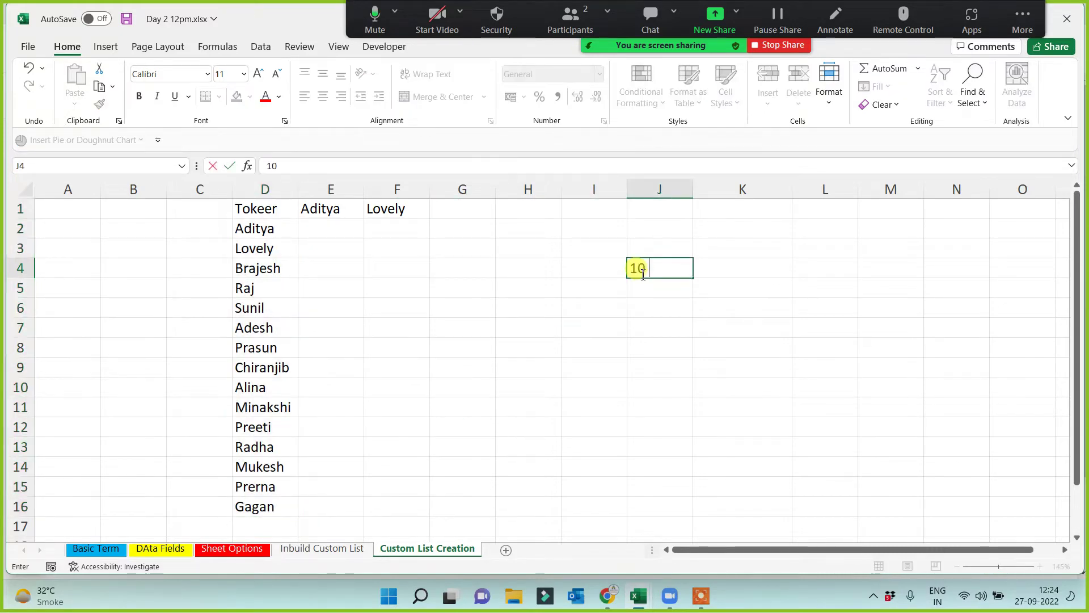
text( list)
click(668, 342)
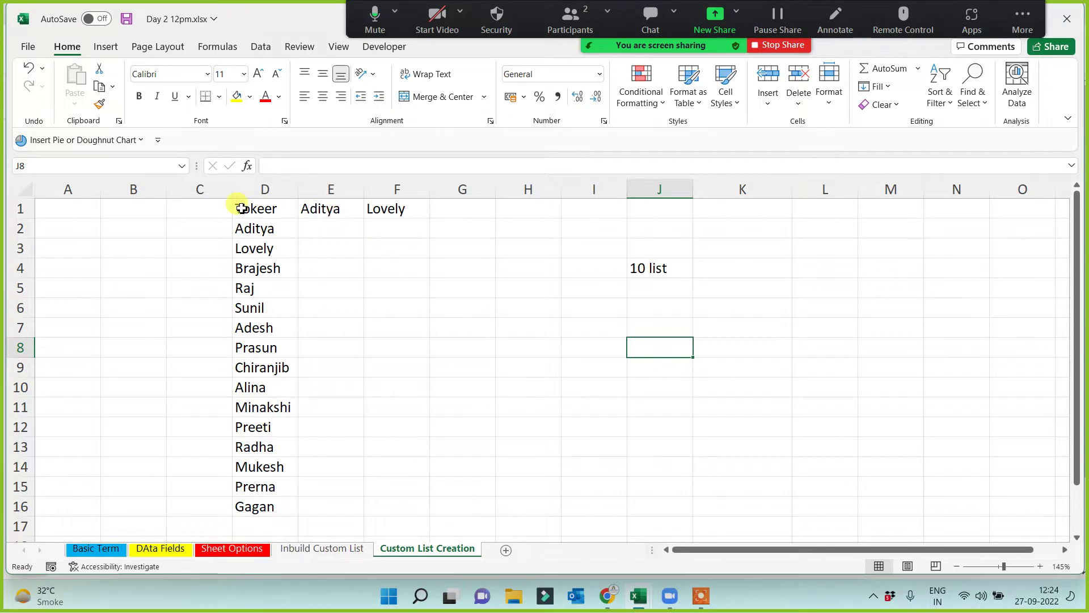
drag(241, 209, 261, 506)
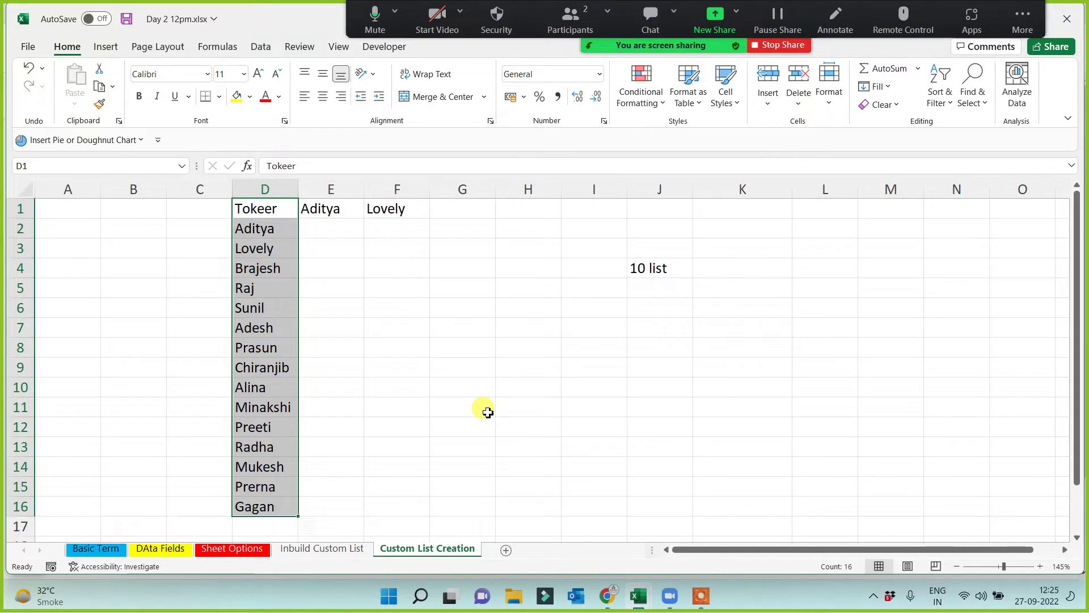
click(261, 47)
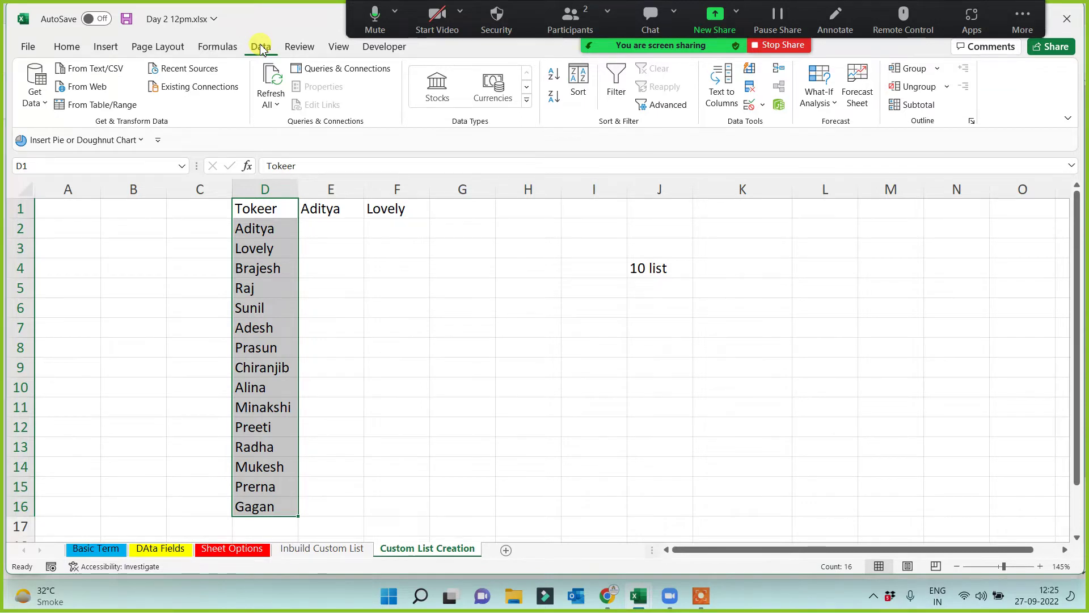
click(474, 345)
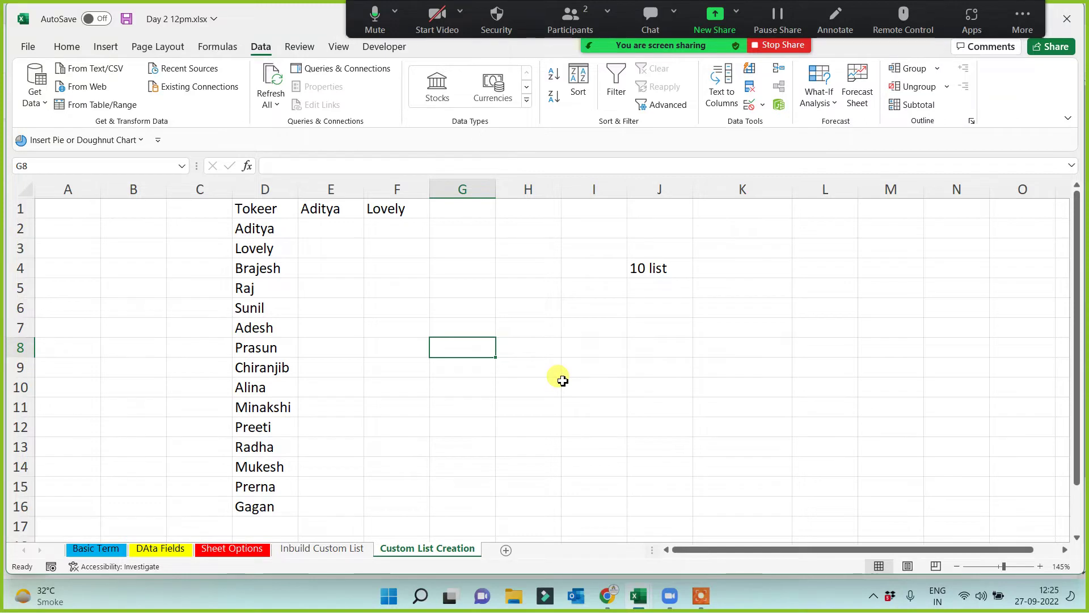
Step: Import the names in D1:D16 as a new custom list through Excel's advanced options
drag(273, 208, 264, 506)
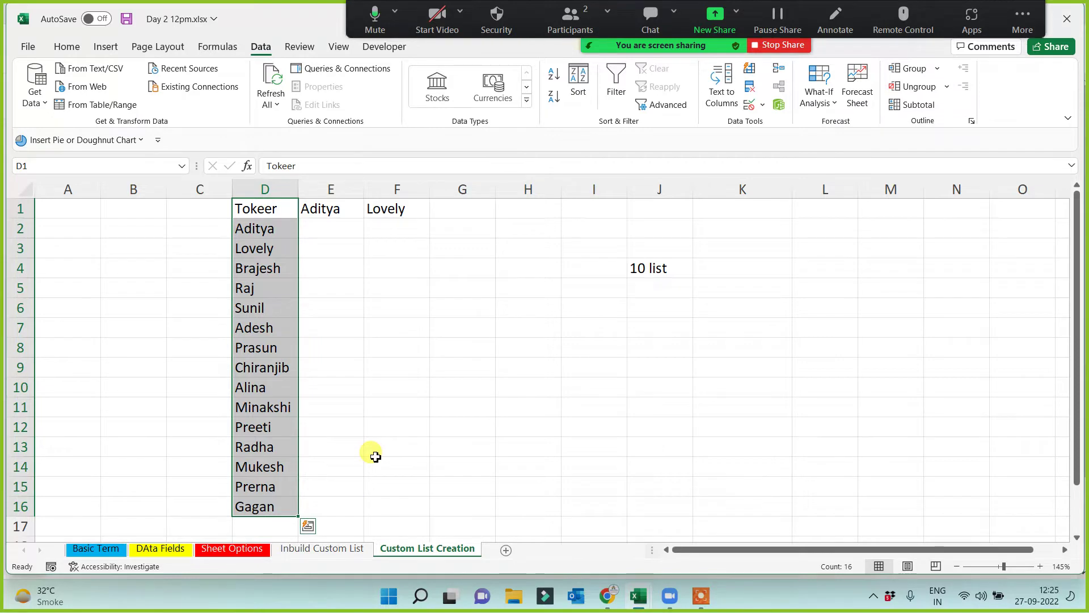
click(28, 46)
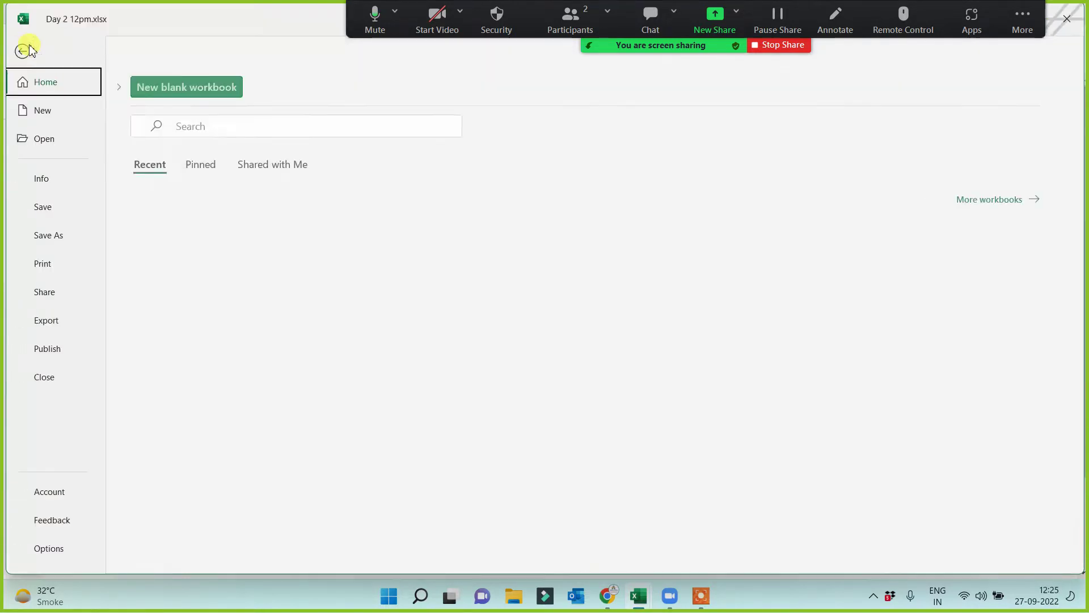
click(56, 548)
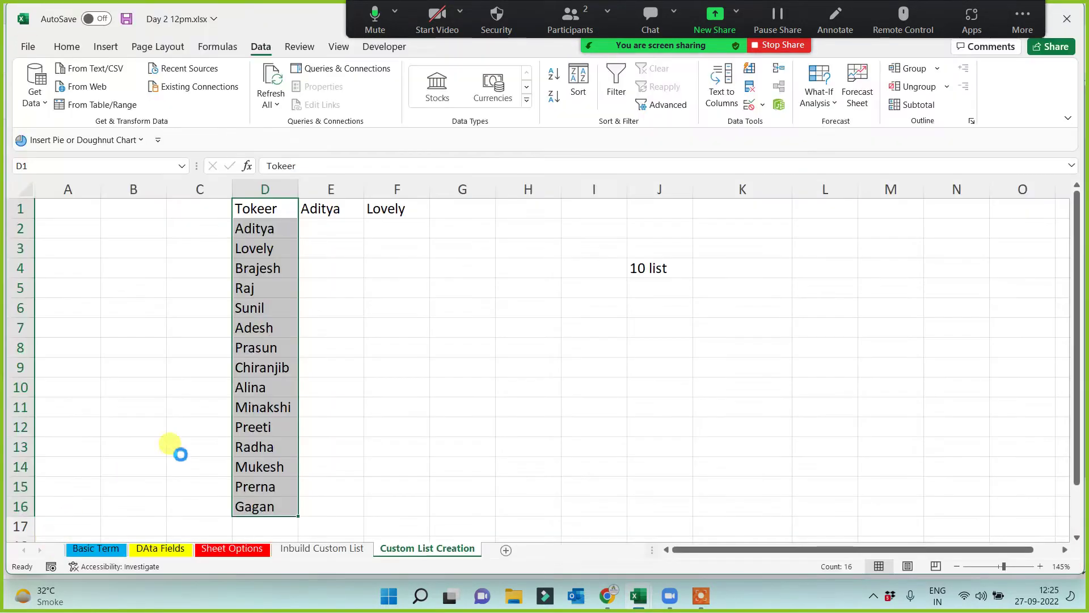
click(278, 220)
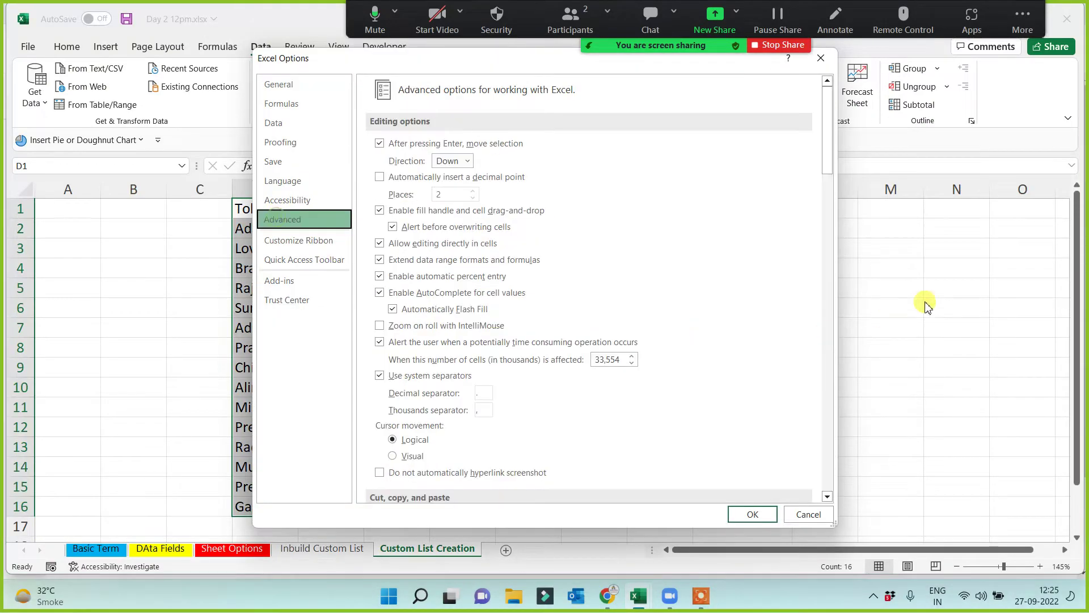
drag(827, 151, 804, 479)
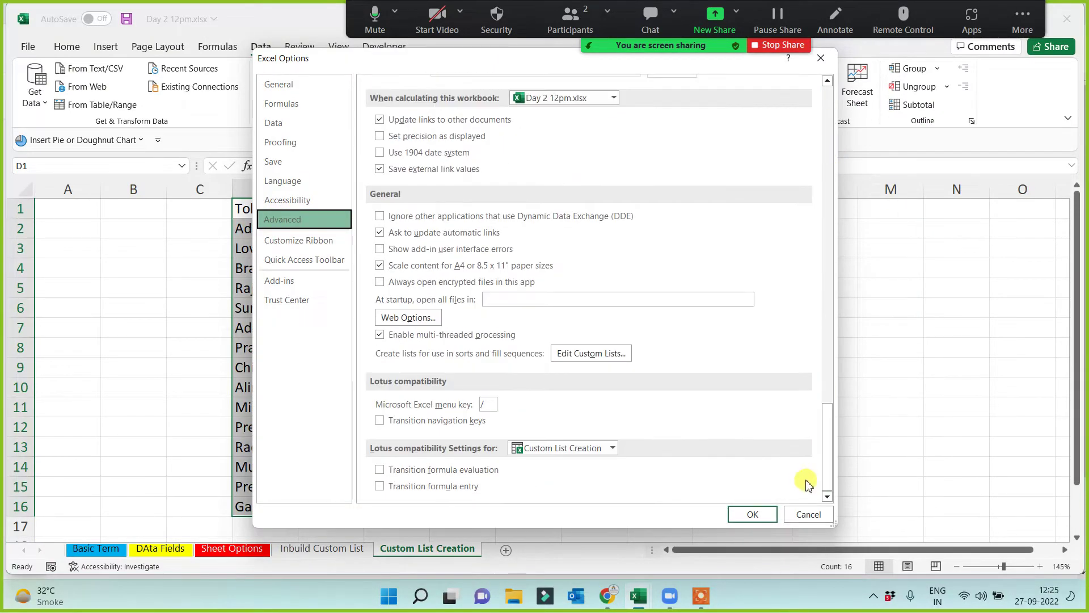
click(607, 357)
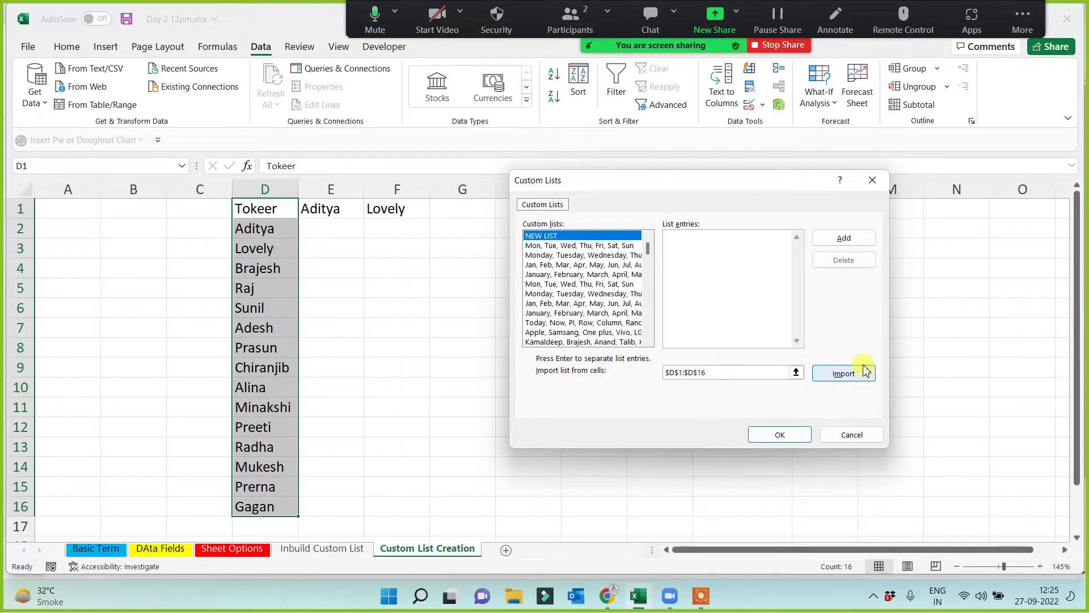
click(845, 374)
click(781, 435)
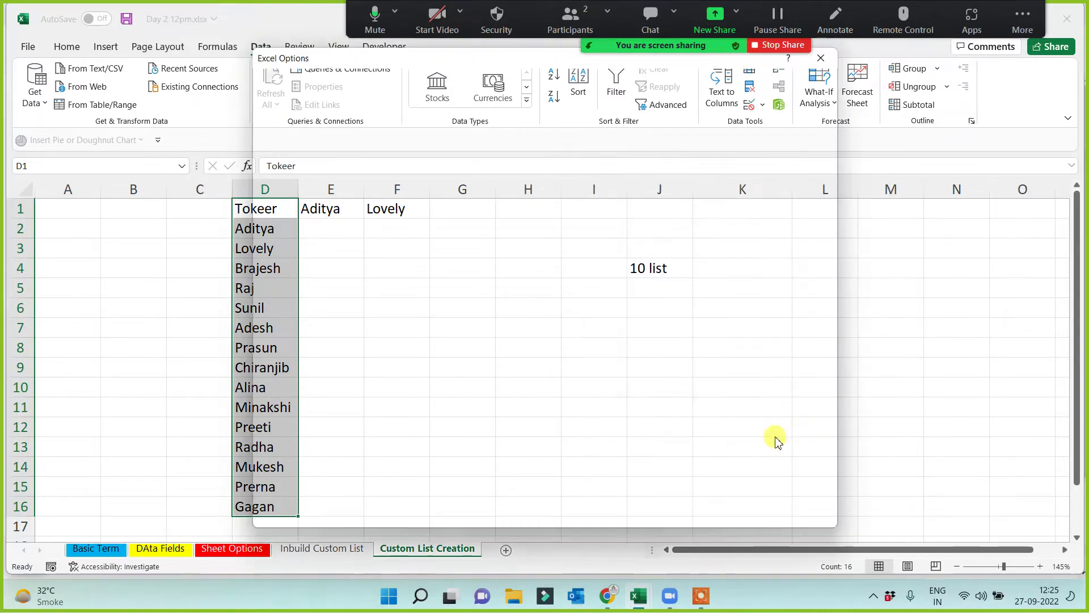
click(753, 514)
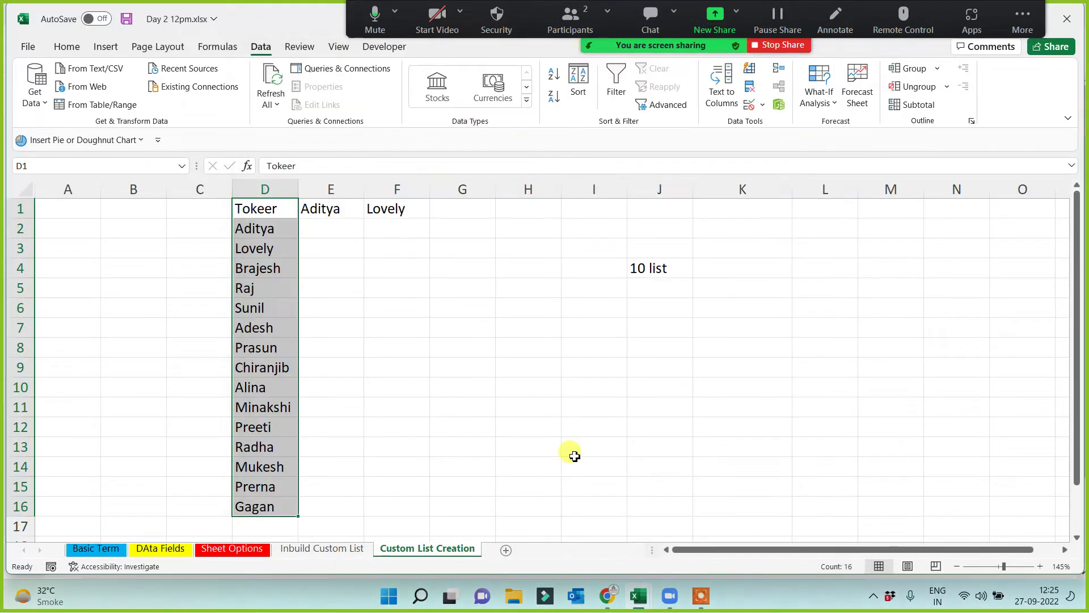
Step: Clear the "10 list" note from the sheet
click(529, 429)
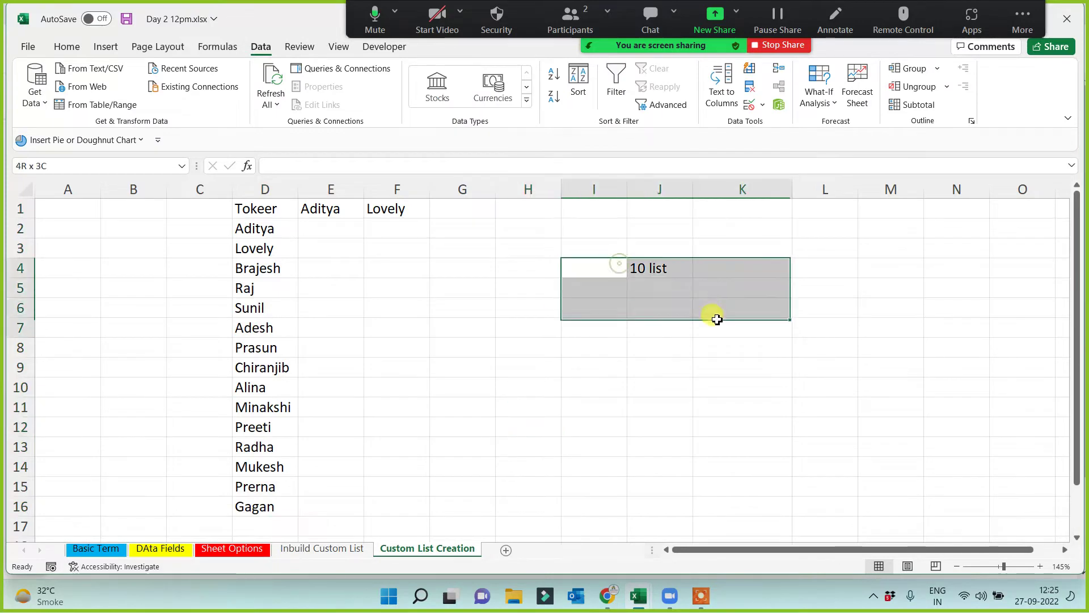
drag(619, 264, 716, 318)
key(Delete)
click(472, 344)
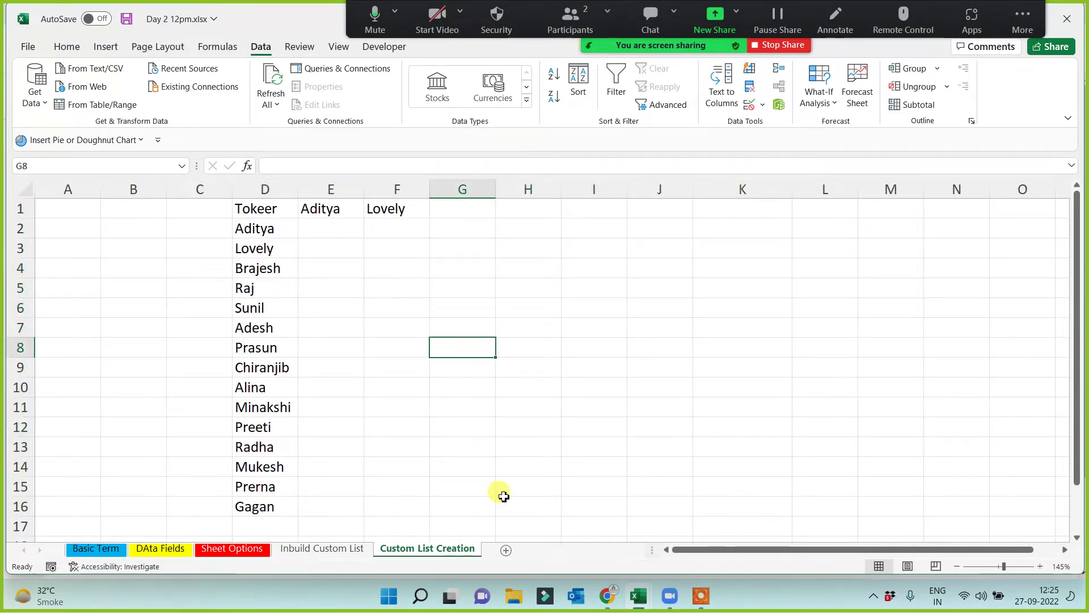
Step: Fill the name series from E1 down to E16 and from F1 down to F16 using the imported custom list
scroll(457, 331, down, 1)
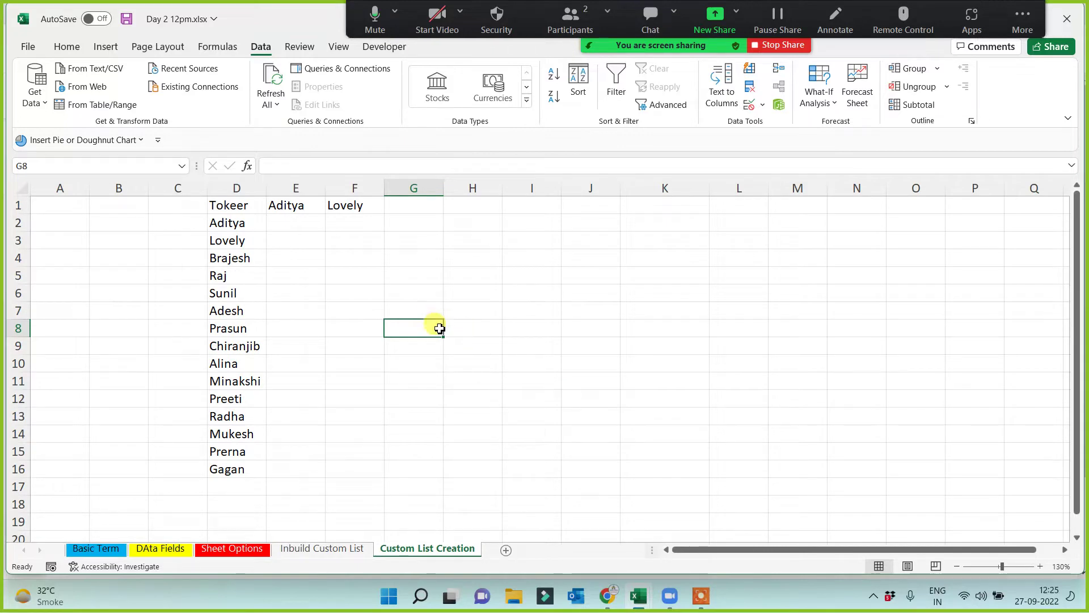
click(301, 206)
drag(326, 215, 306, 472)
click(423, 347)
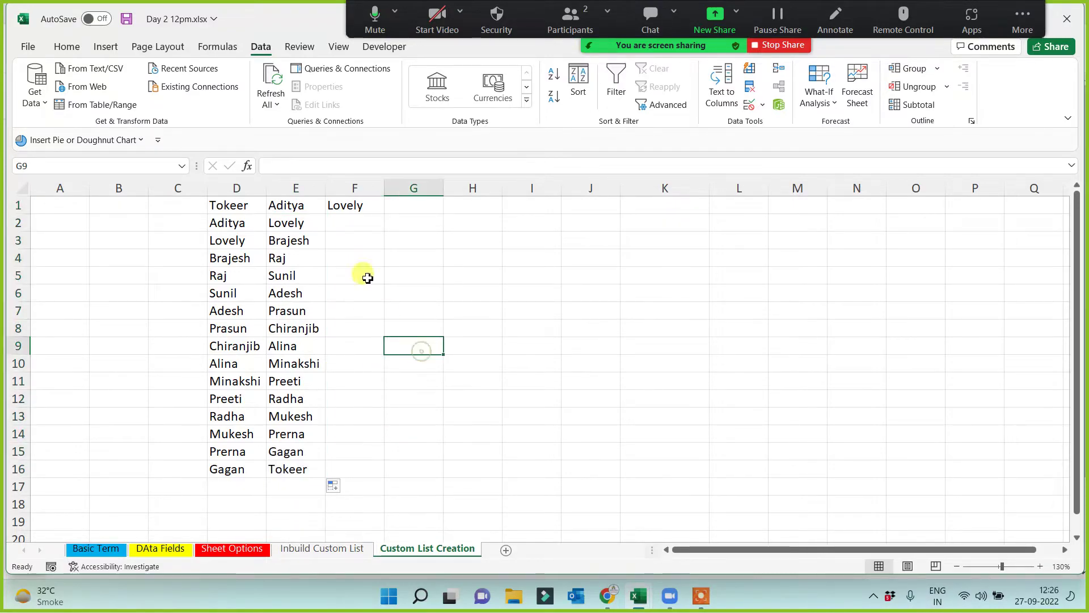
click(364, 205)
drag(383, 213, 365, 468)
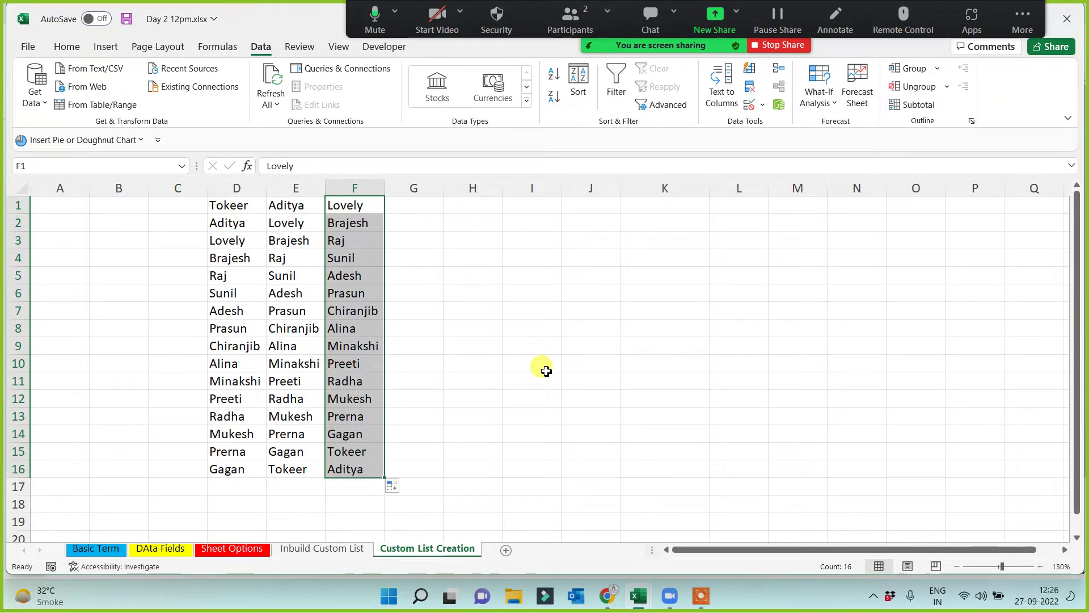
click(542, 366)
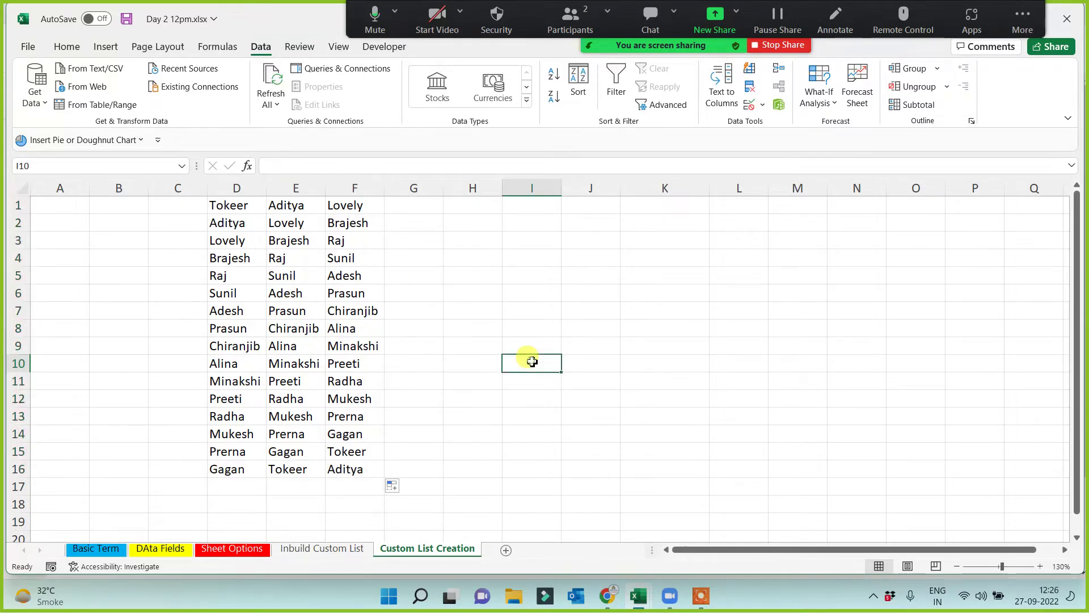
drag(221, 205, 346, 471)
click(542, 351)
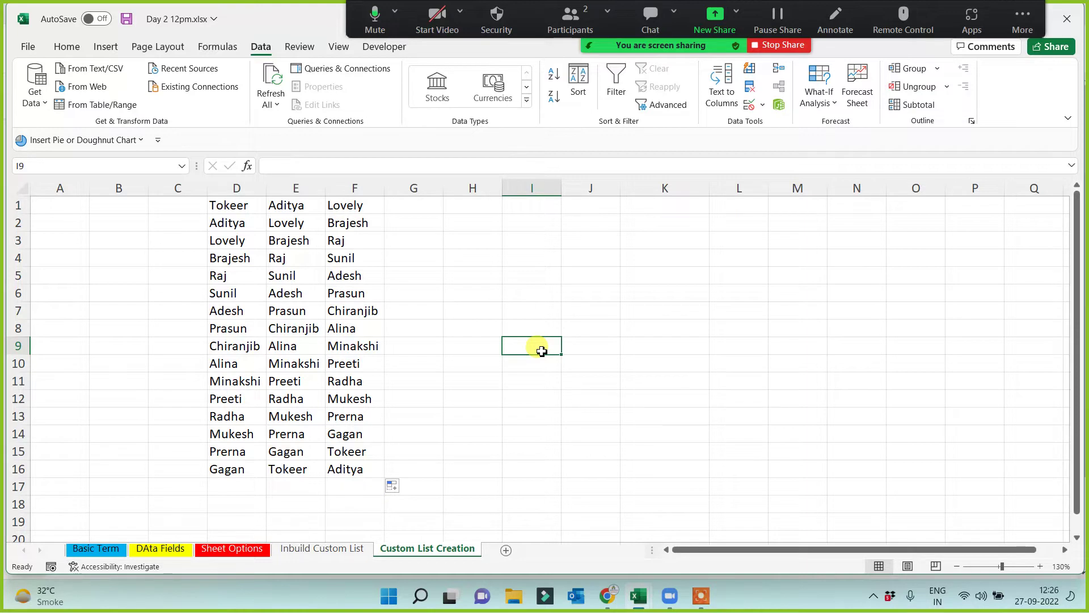
Step: Insert the picture "3 How to Create Custom List.JPG" from this device at cell H1
click(457, 207)
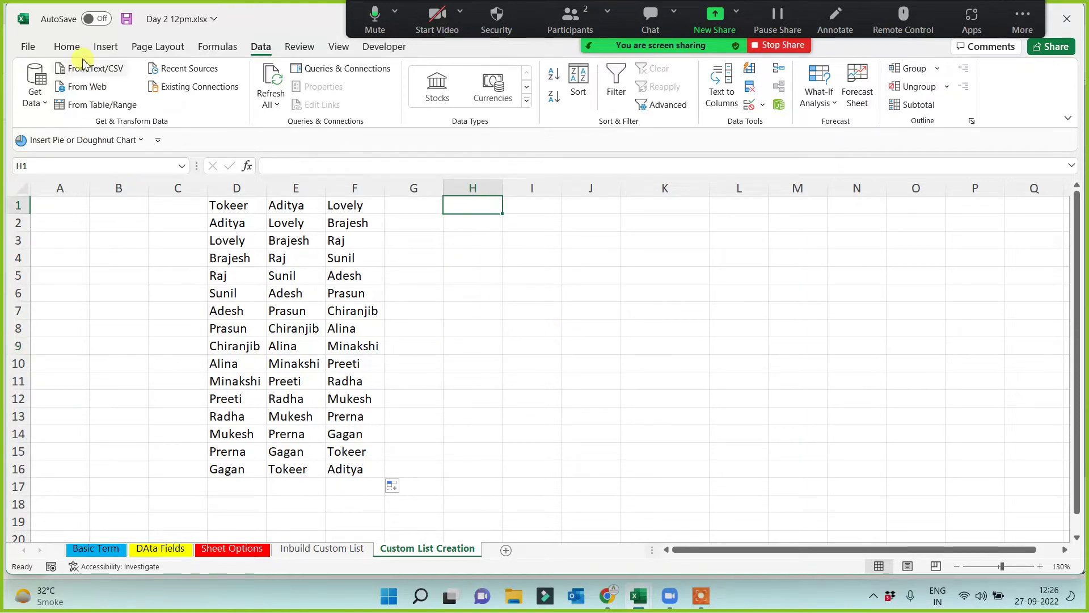
click(102, 48)
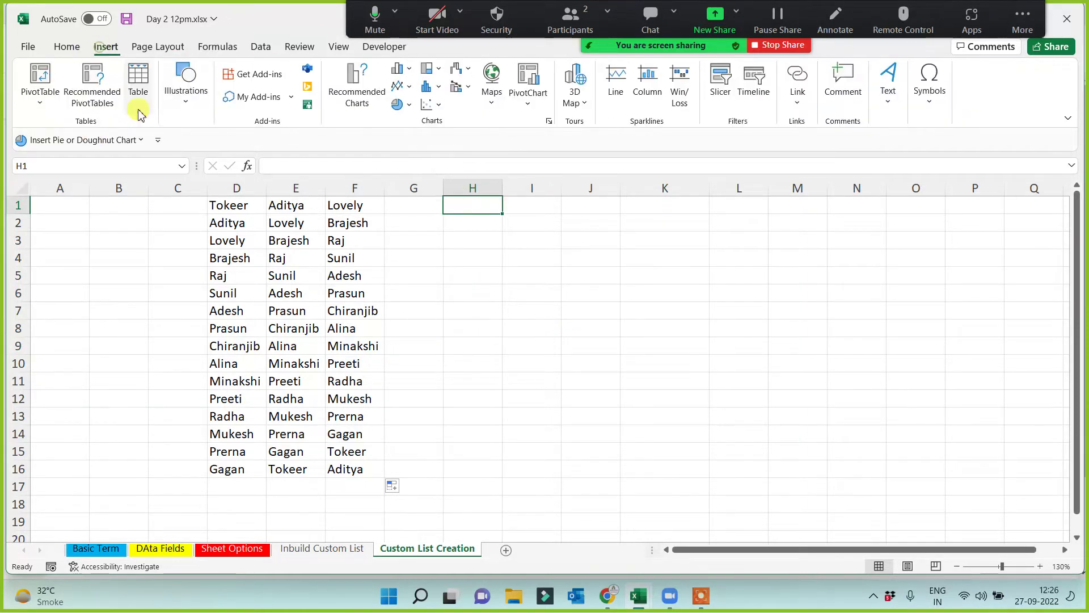
click(187, 85)
click(180, 150)
click(198, 214)
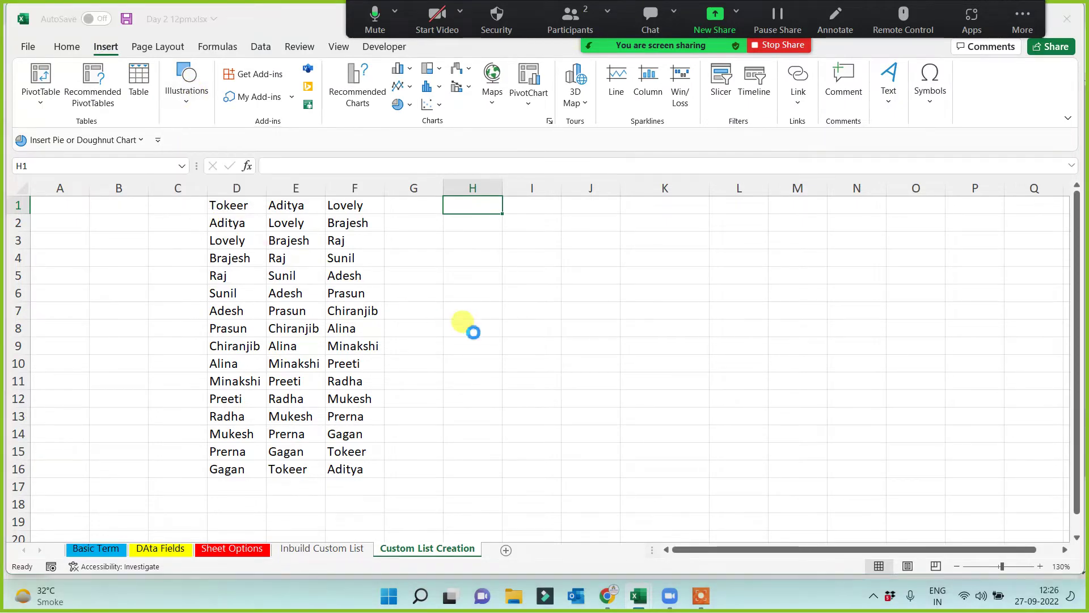
double_click(328, 171)
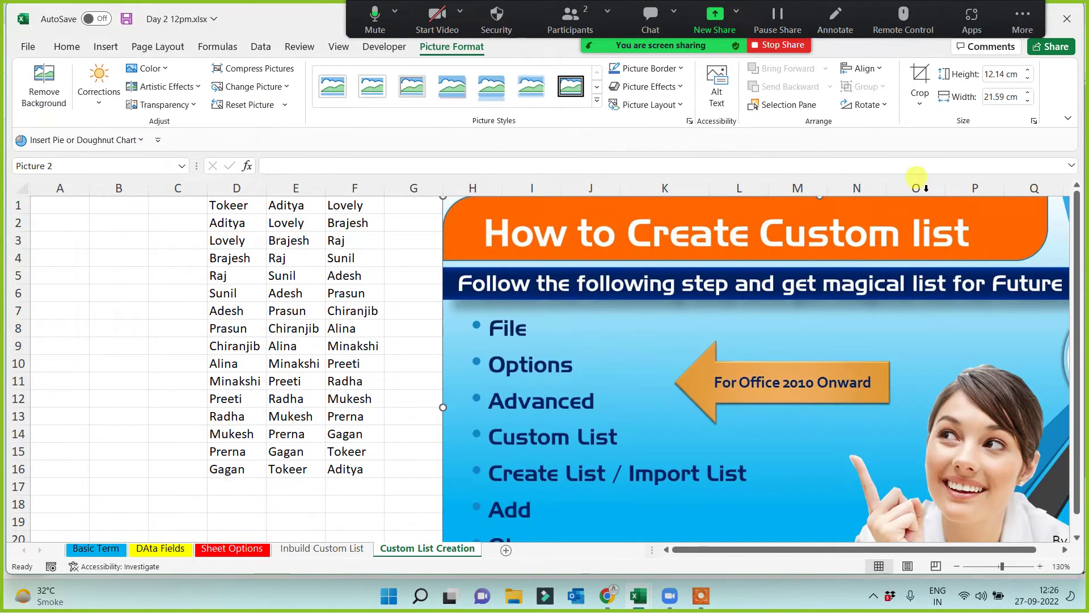
Step: Set the custom list picture's height to 7 cm, enlarge it to about 8.86 by 15.75 cm and move it beside the names
click(1001, 74)
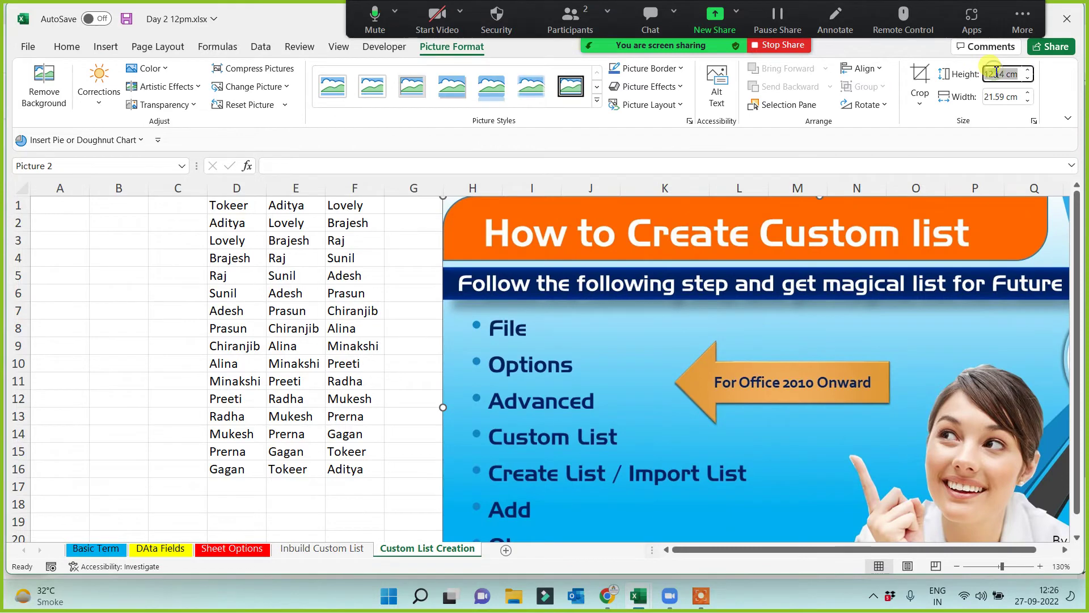
text(7)
key(Return)
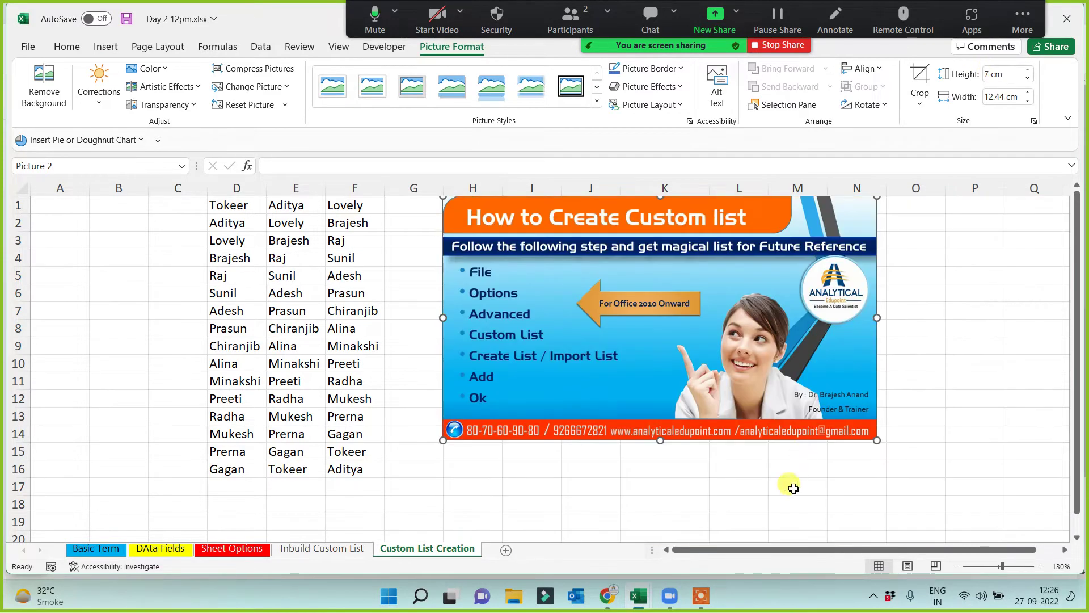
drag(885, 451, 998, 513)
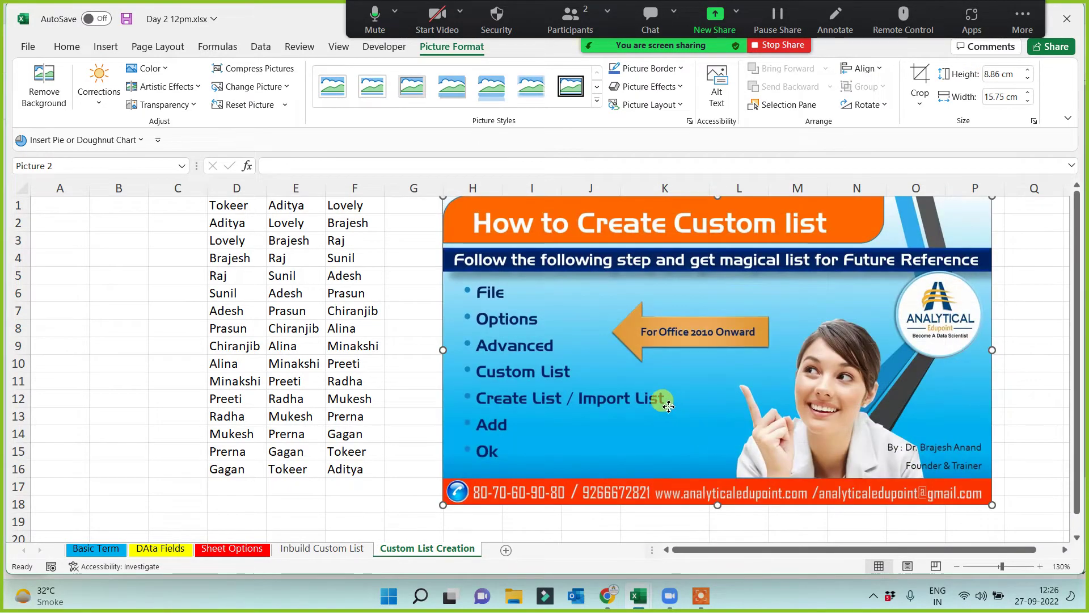
drag(657, 401, 630, 416)
click(1022, 347)
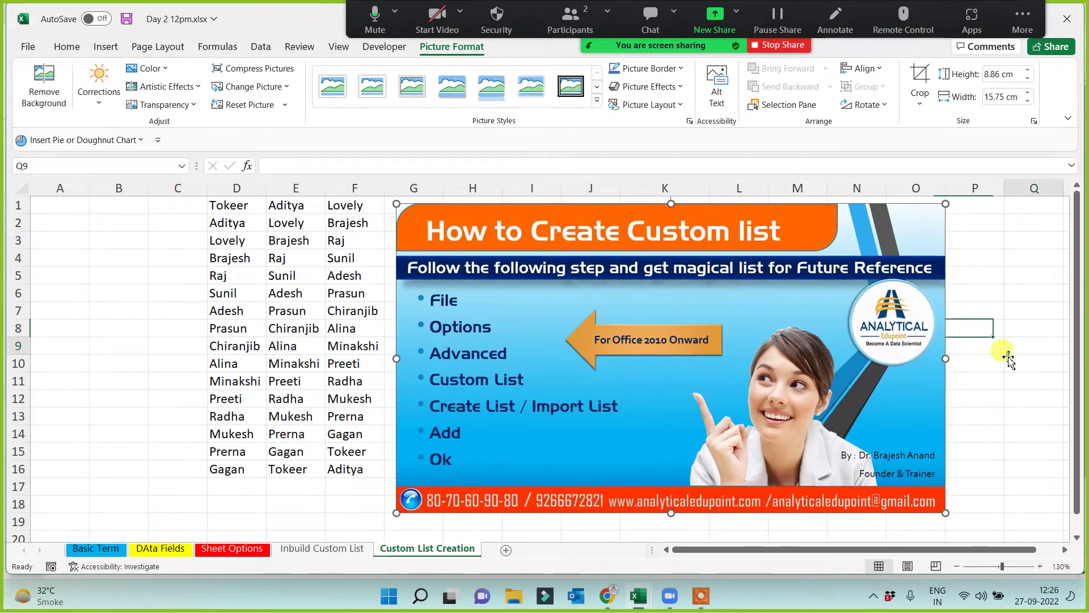
Step: Delete the empty columns A to C so the name lists start in column A
drag(178, 187, 51, 187)
key(ctrl+minus)
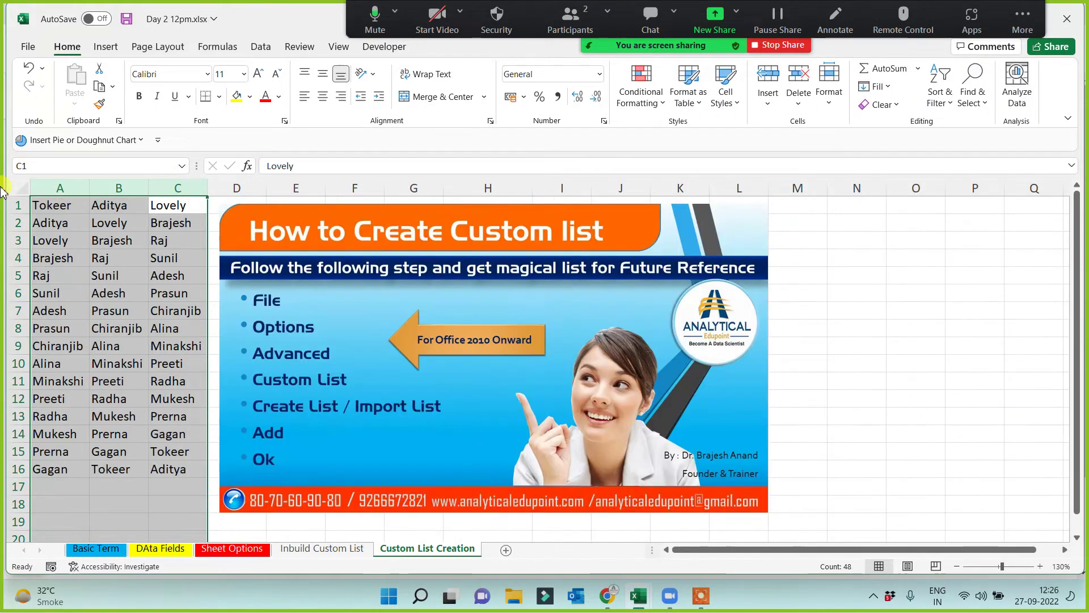
click(109, 503)
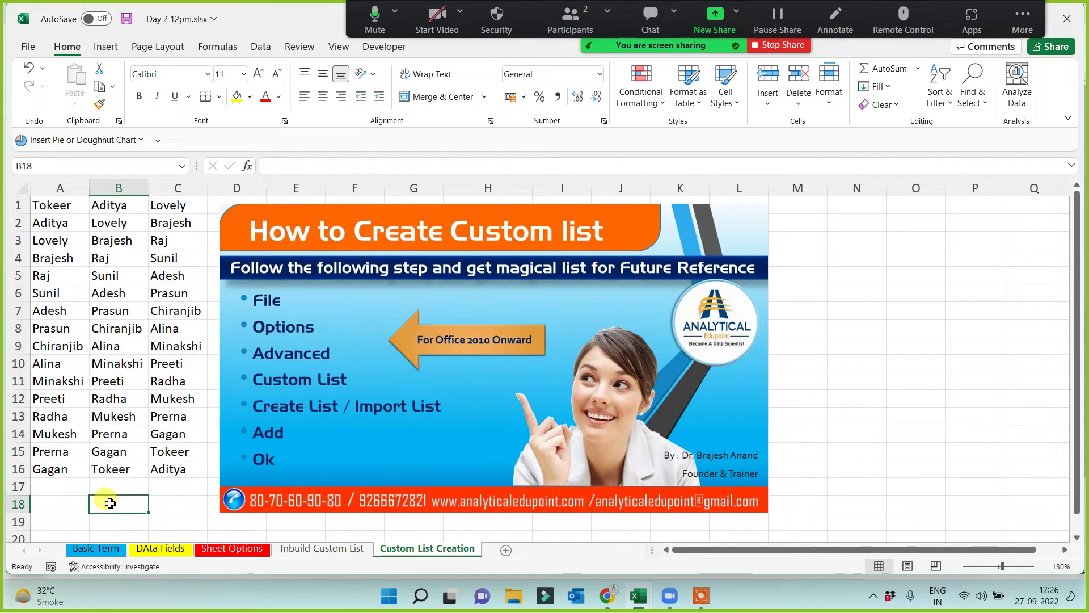
click(872, 388)
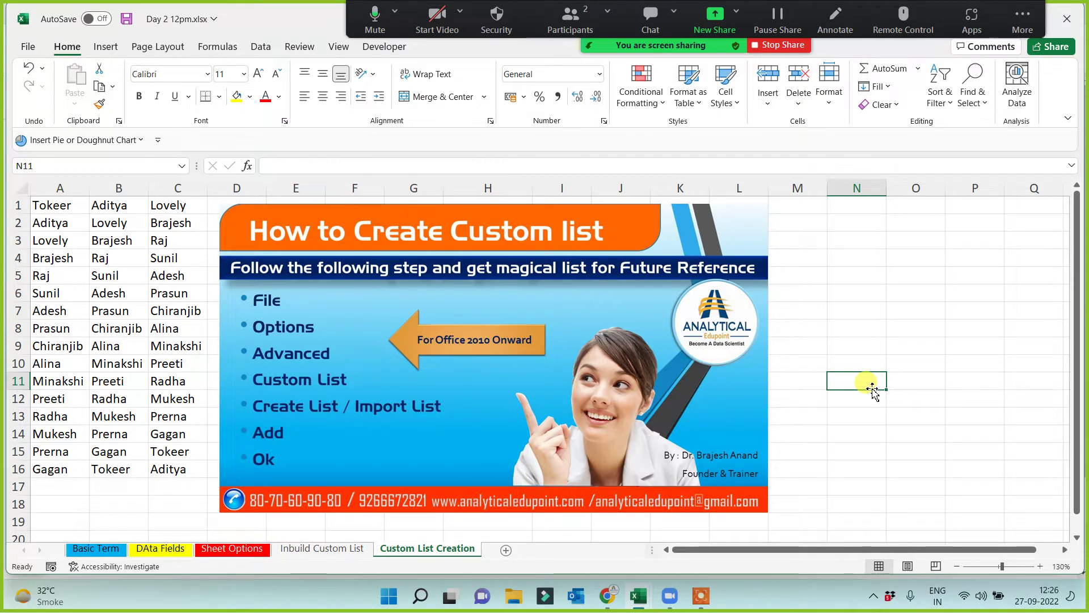
click(874, 354)
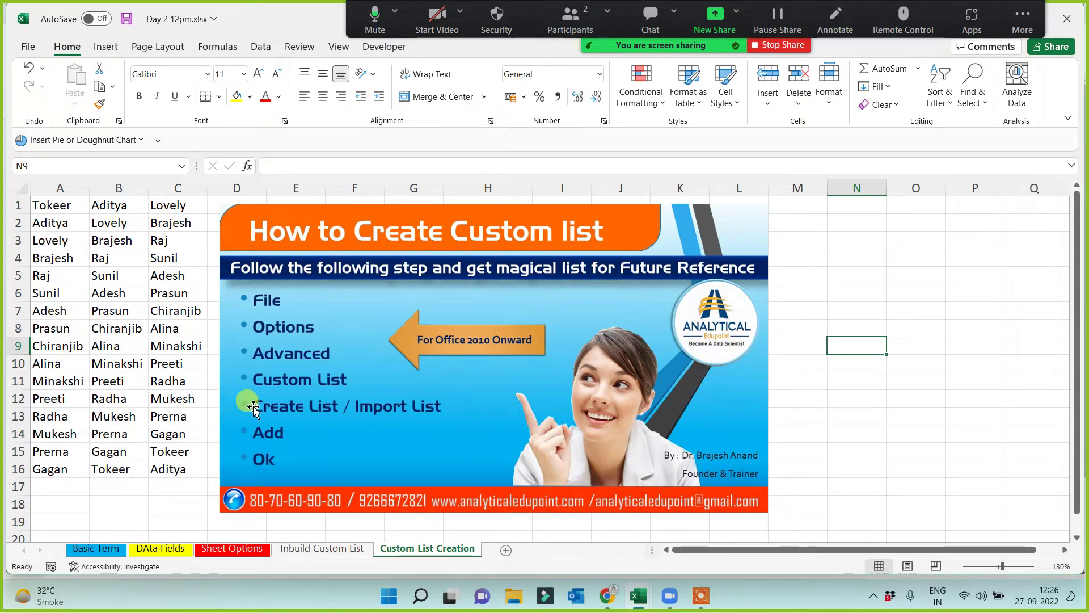
Step: Shrink the custom list picture proportionally so it spans columns D to K, down to about row 16
click(448, 413)
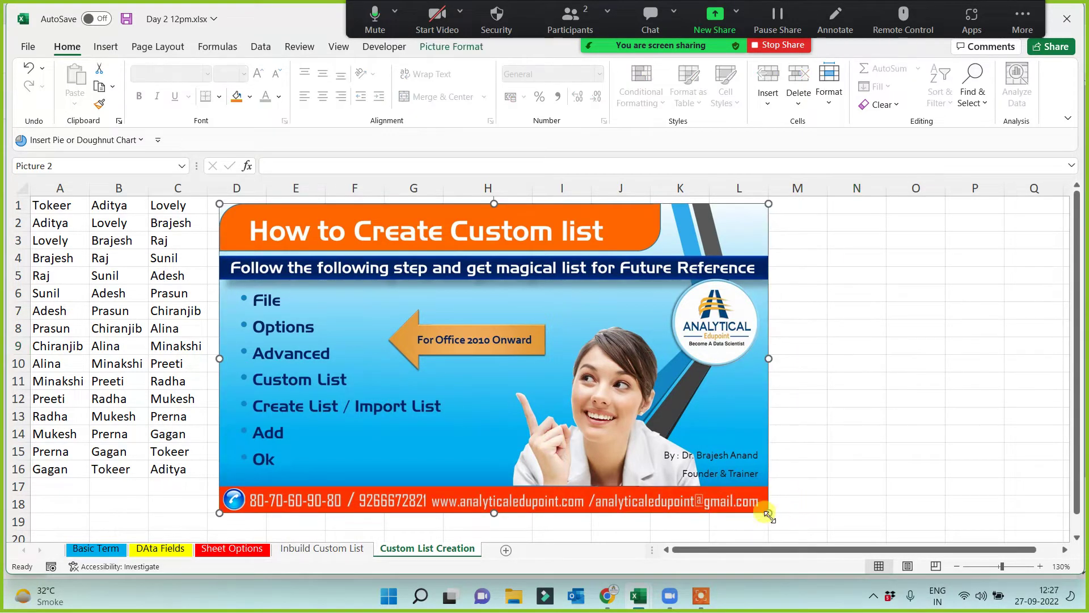
drag(769, 512, 697, 472)
click(857, 408)
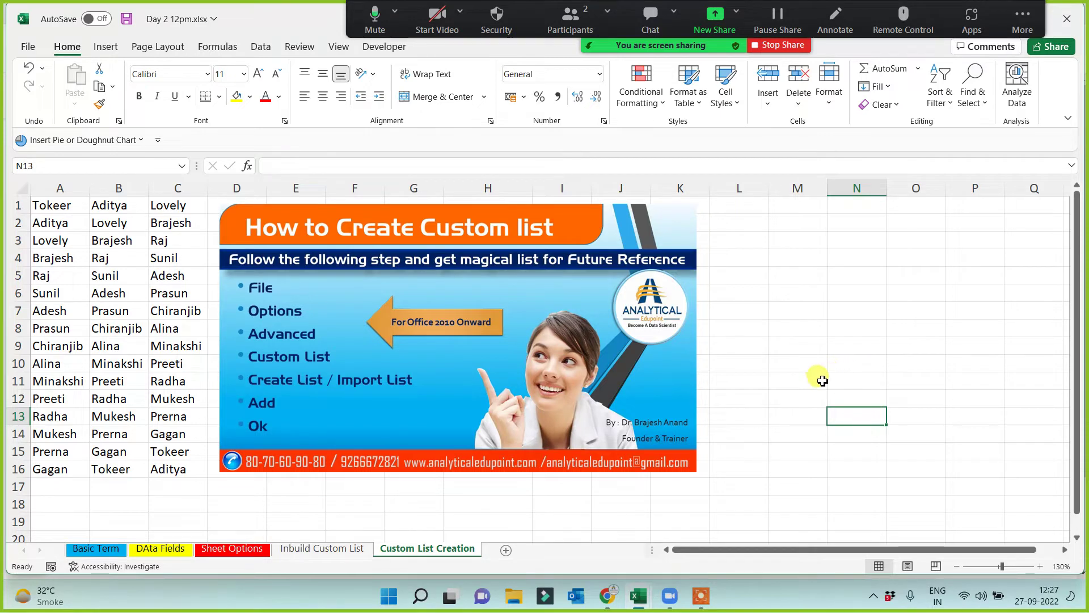
ctrl+scroll(819, 382, up, 1)
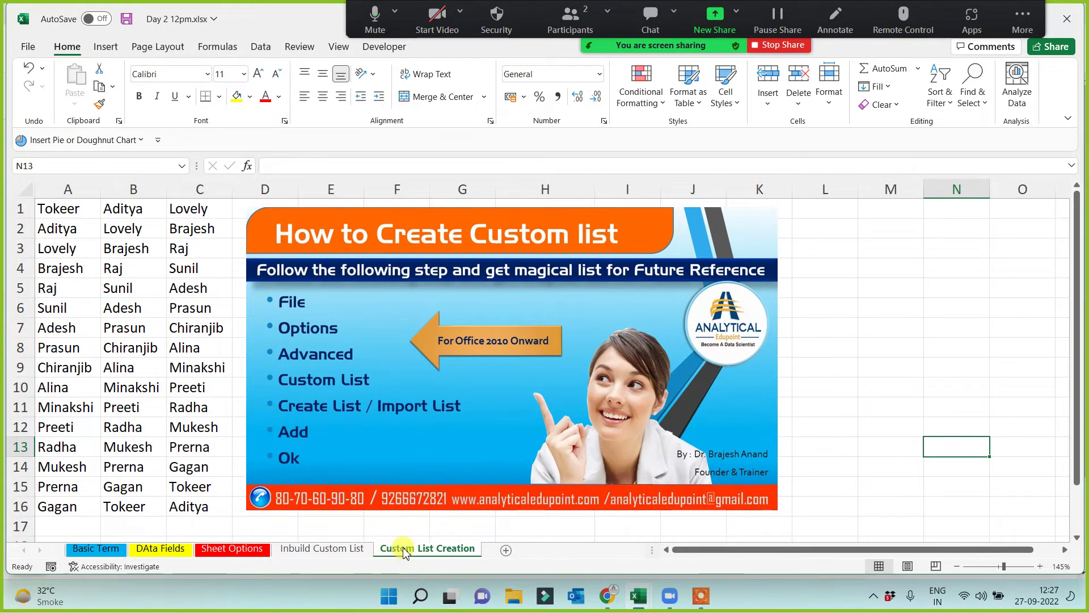
Step: Add a new worksheet after Custom List Creation and name it "S.NO. Creation"
click(506, 550)
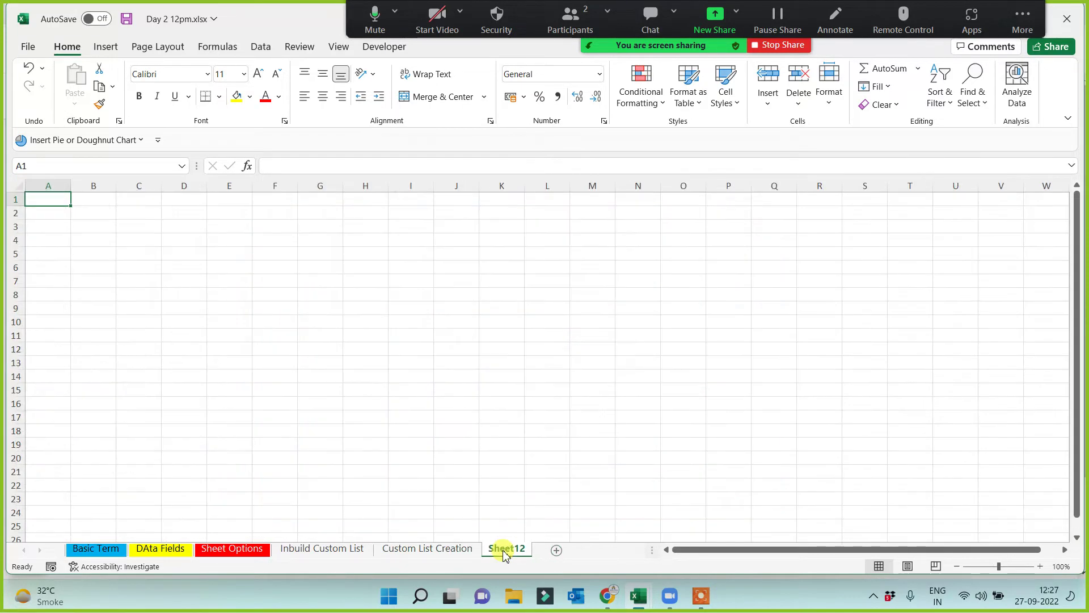
double_click(505, 552)
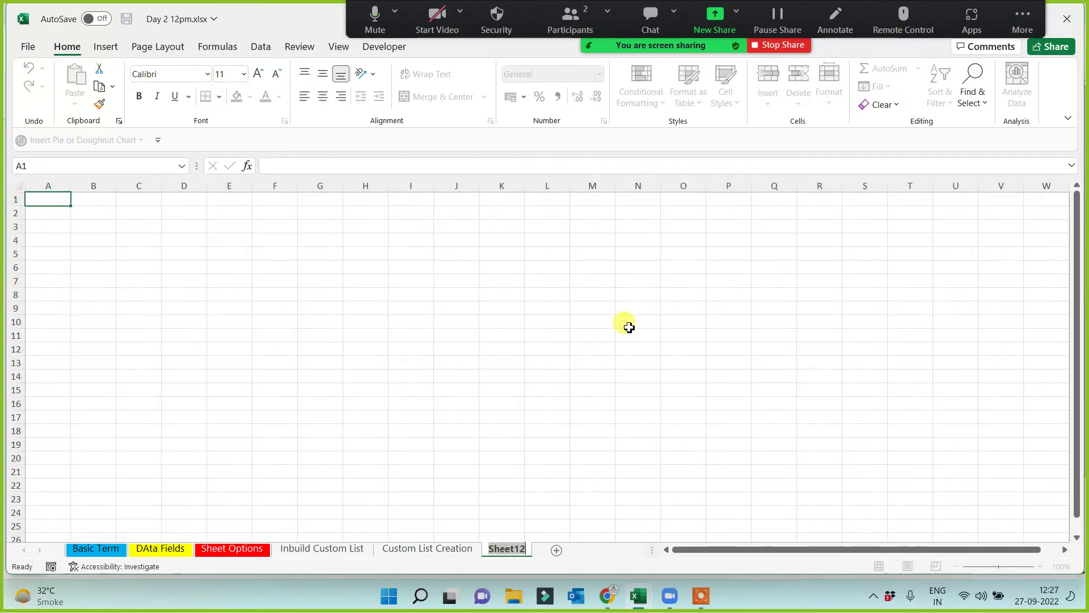
text(S.NO.)
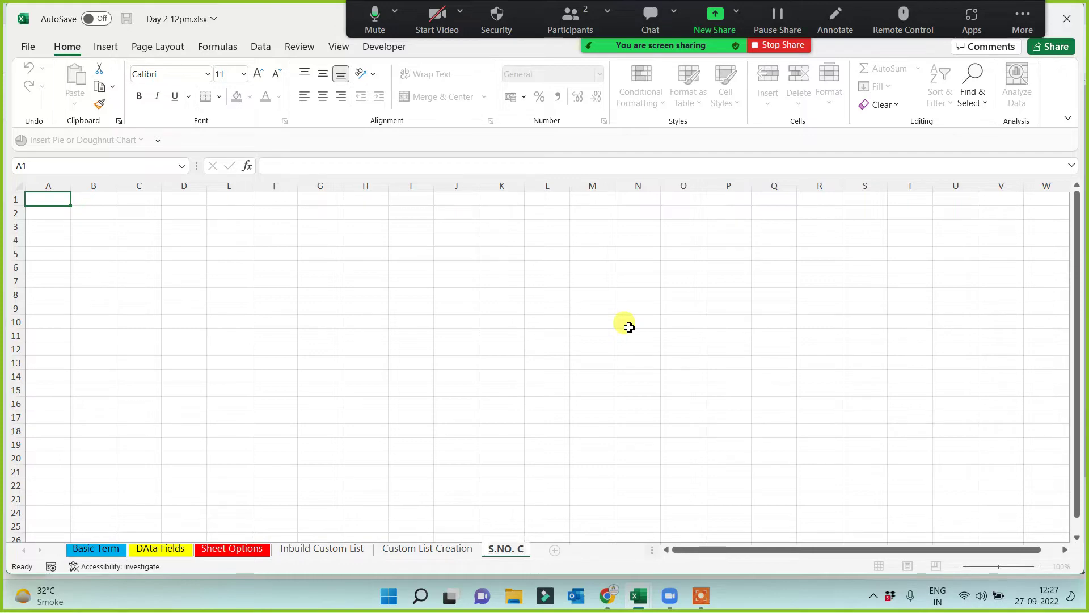
text( Cree)
key(BackSpace)
text(ation)
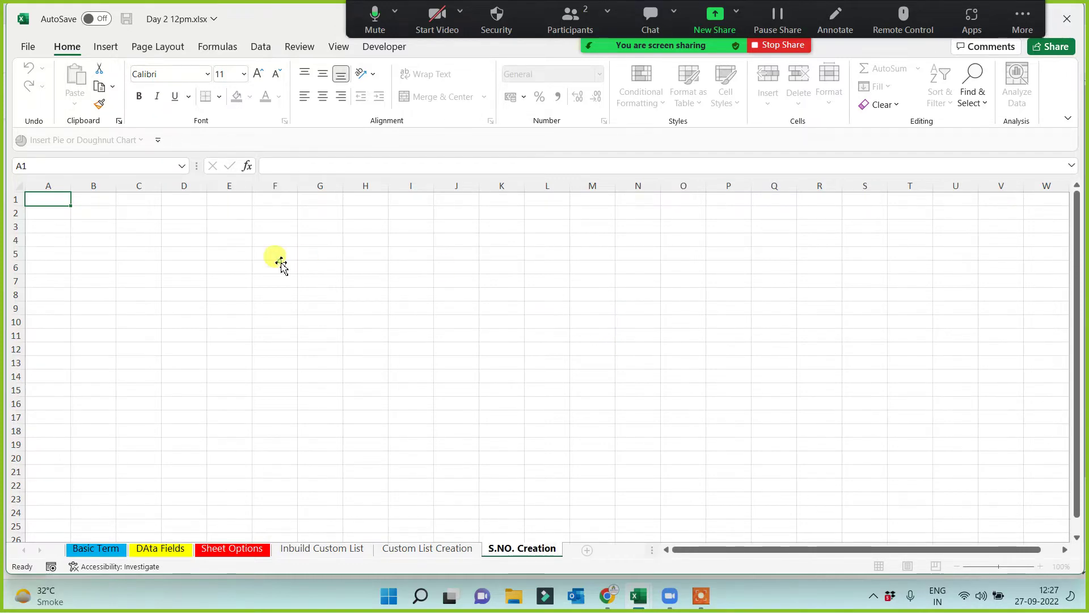
click(278, 264)
scroll(238, 339, up, 1)
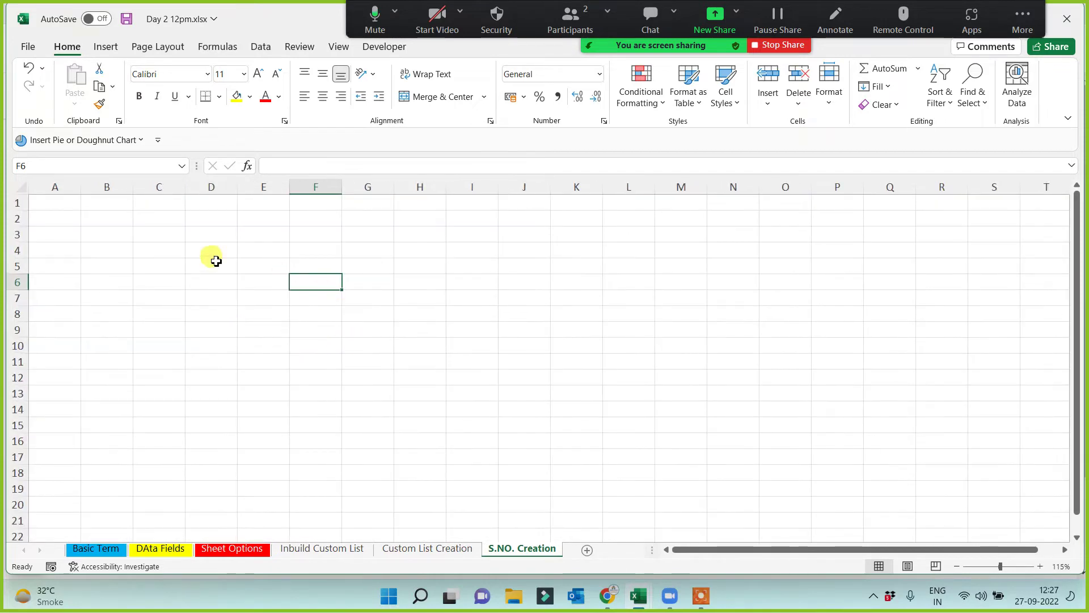
Step: Insert the picture "4 How to Create Serial No.JPG" from this device at cell A1
click(35, 202)
click(105, 48)
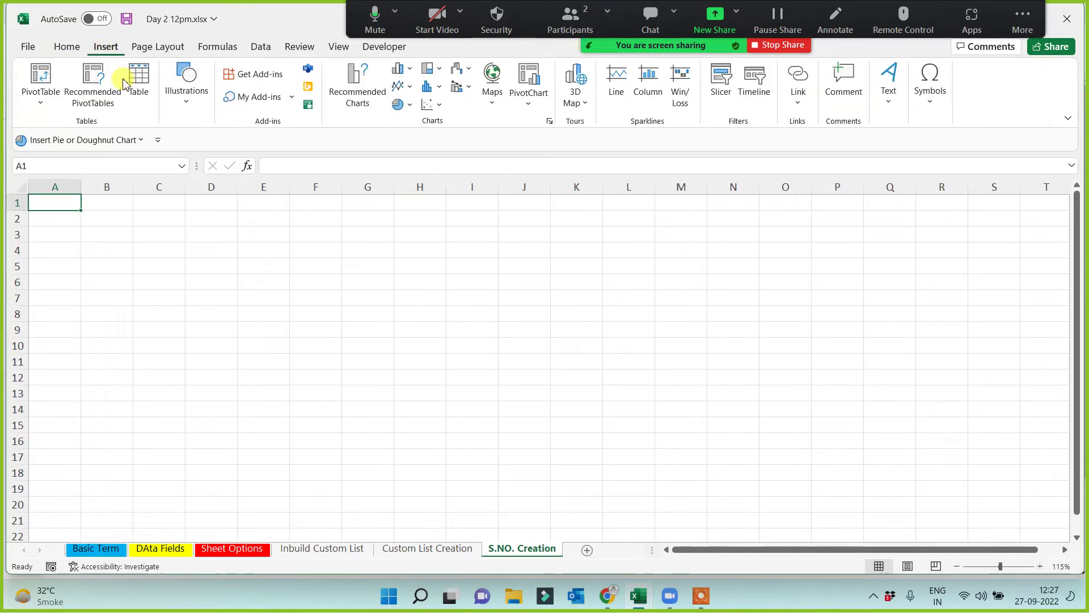
click(187, 90)
click(191, 150)
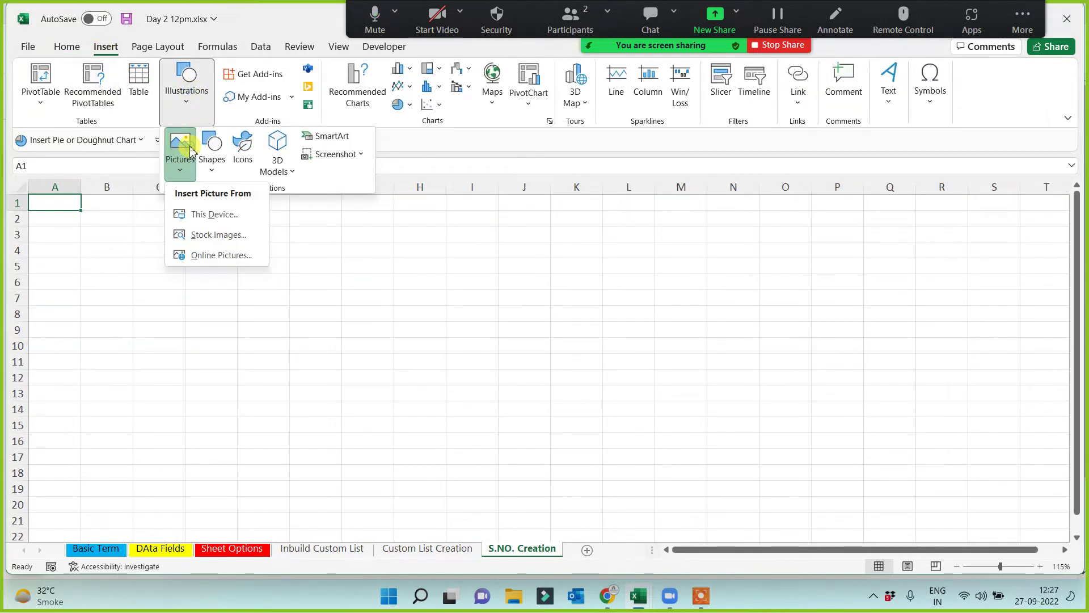
click(200, 214)
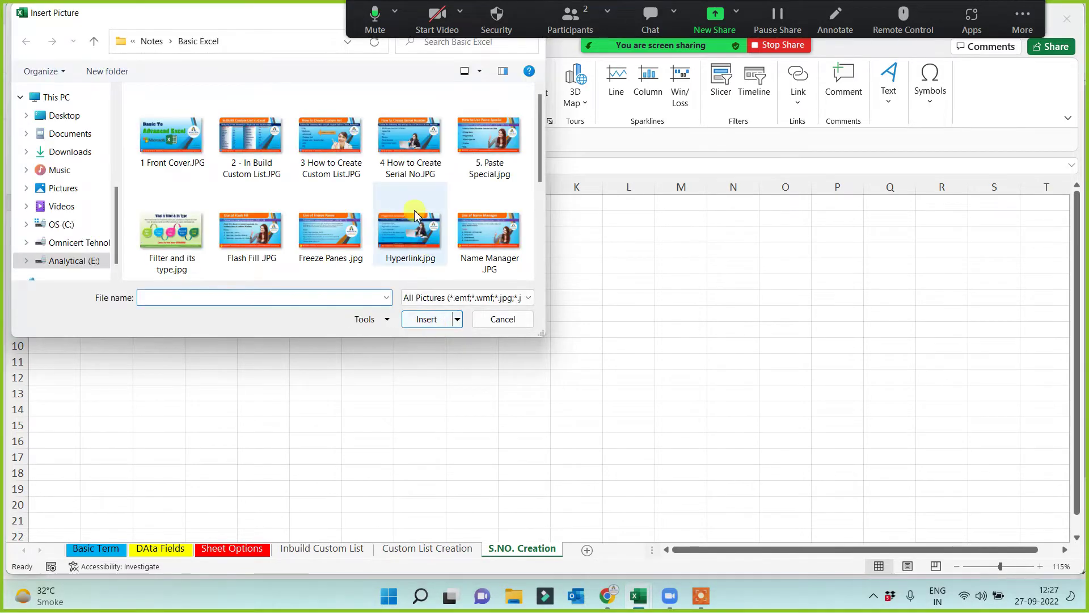
double_click(409, 136)
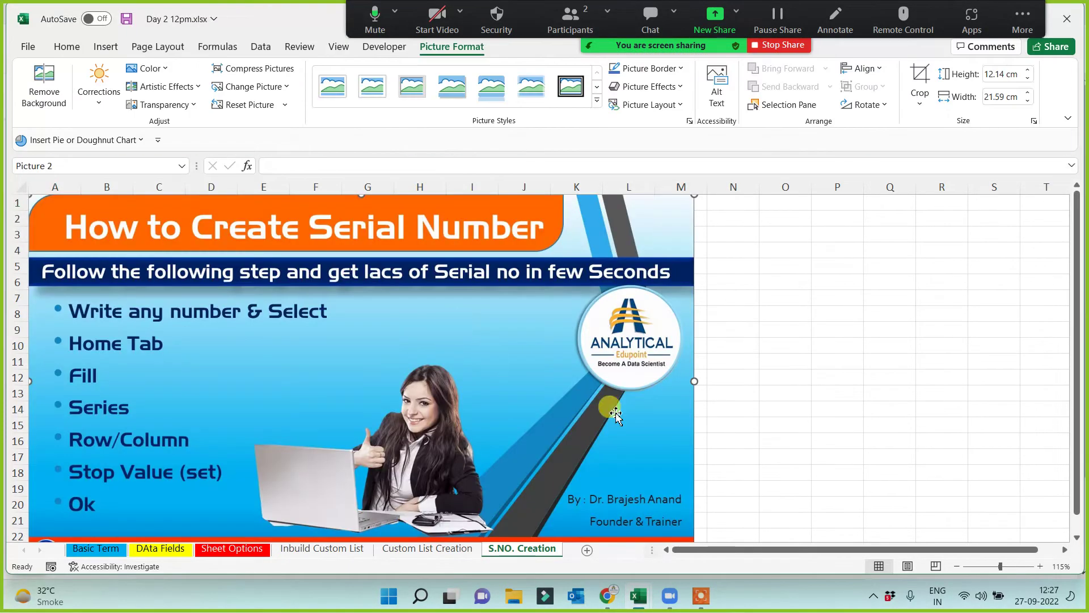
Step: Set the serial number picture's height to 9 cm and shift it slightly away from the sheet's corner
click(998, 75)
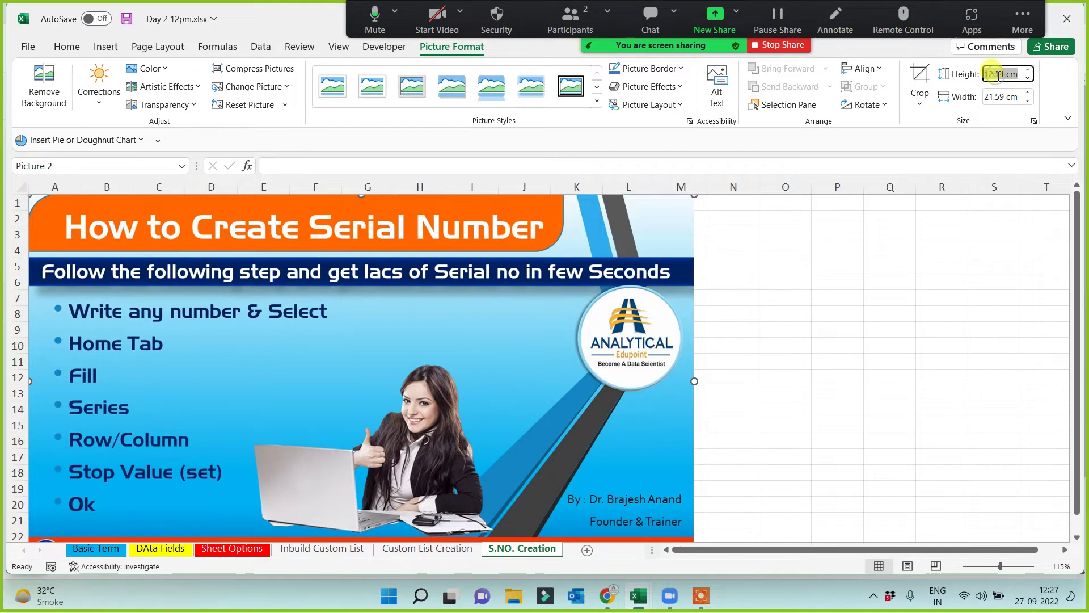
text(9)
key(Return)
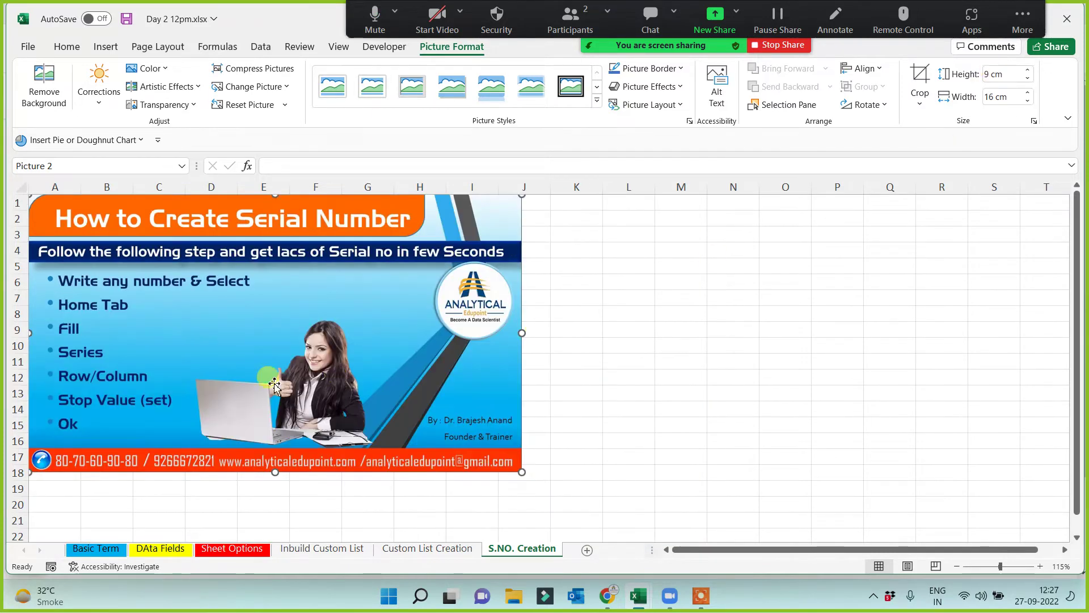
drag(218, 369, 234, 381)
click(628, 282)
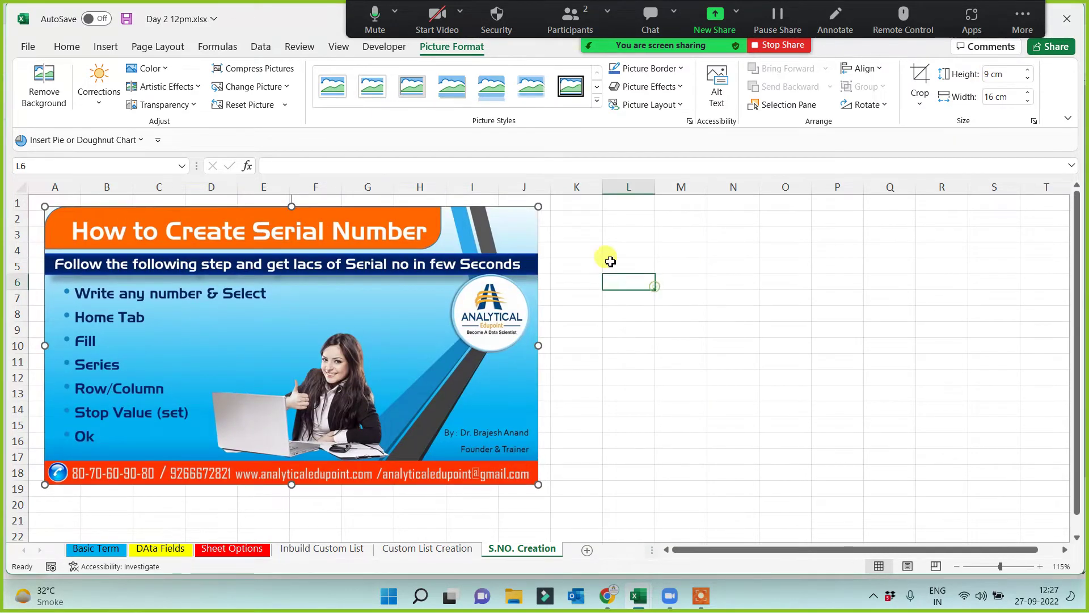
click(593, 221)
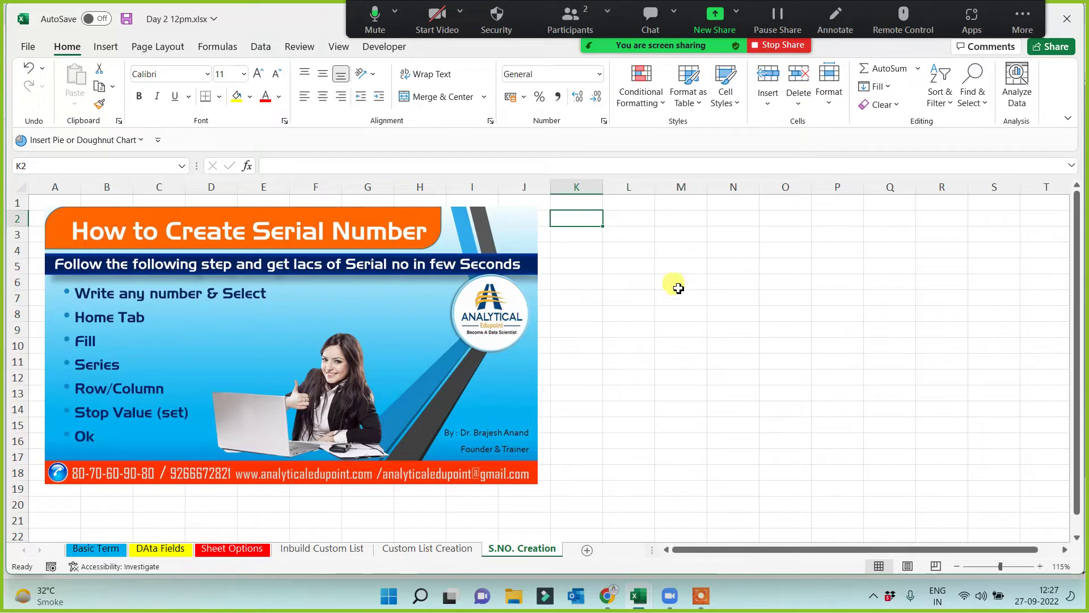
click(632, 215)
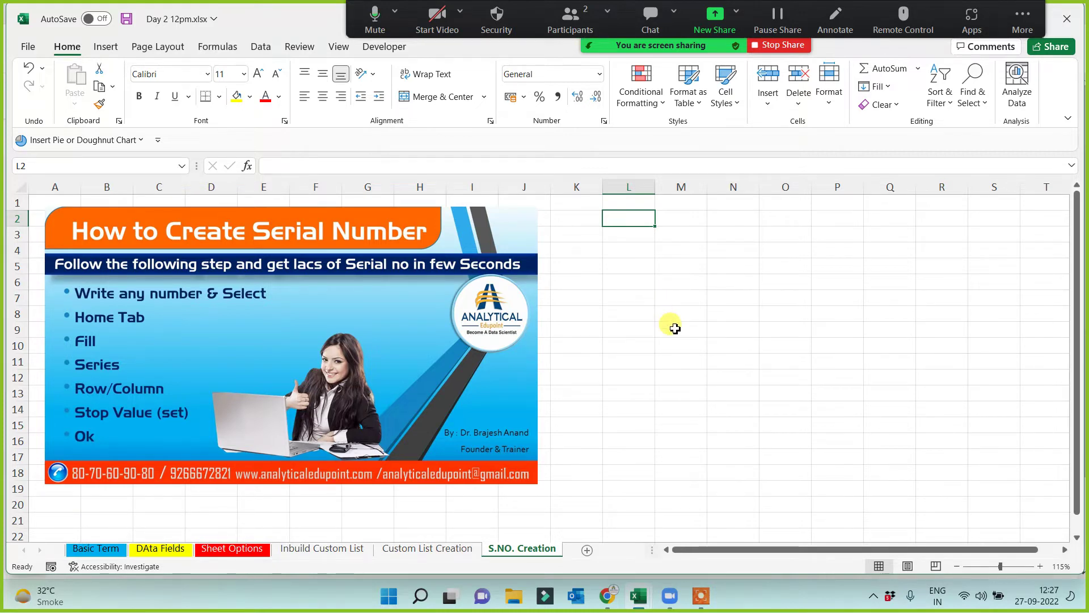
click(753, 202)
click(783, 202)
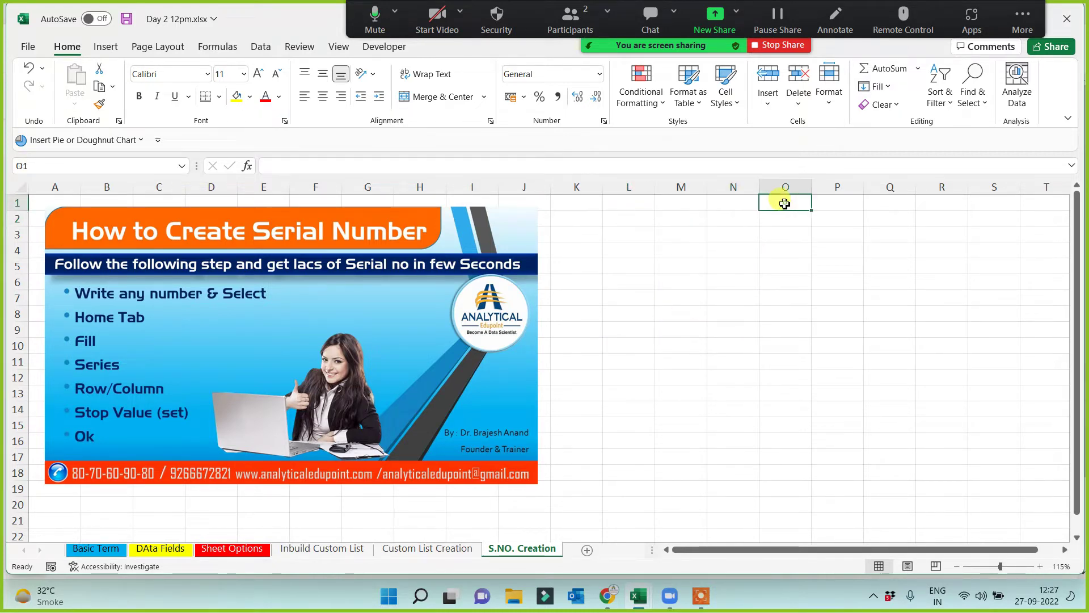
Step: Enter the note "1 to 10 lac" in cell M2
click(666, 220)
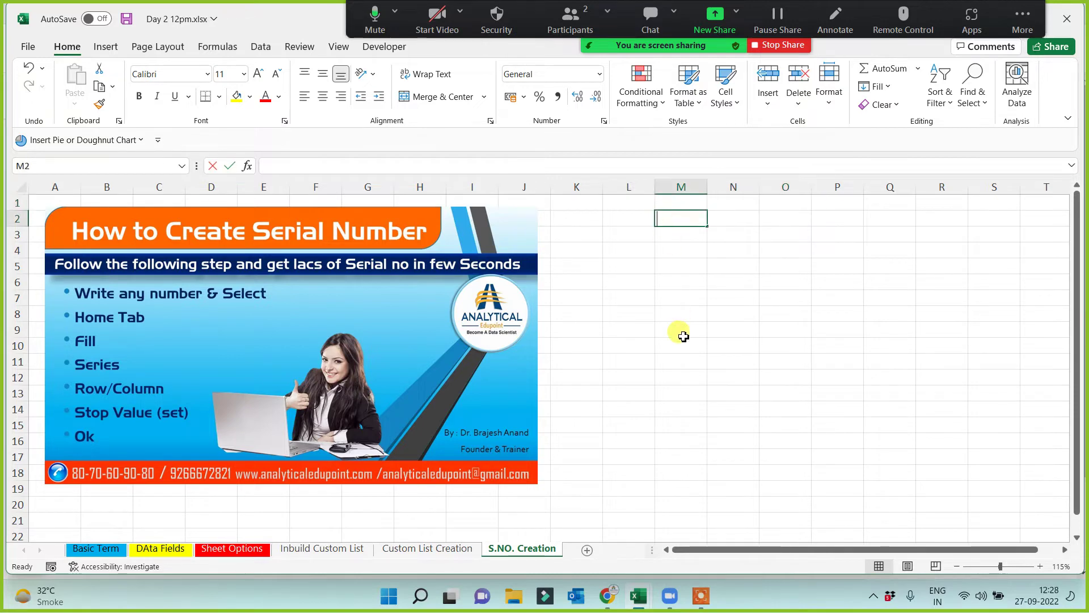
text(1 t)
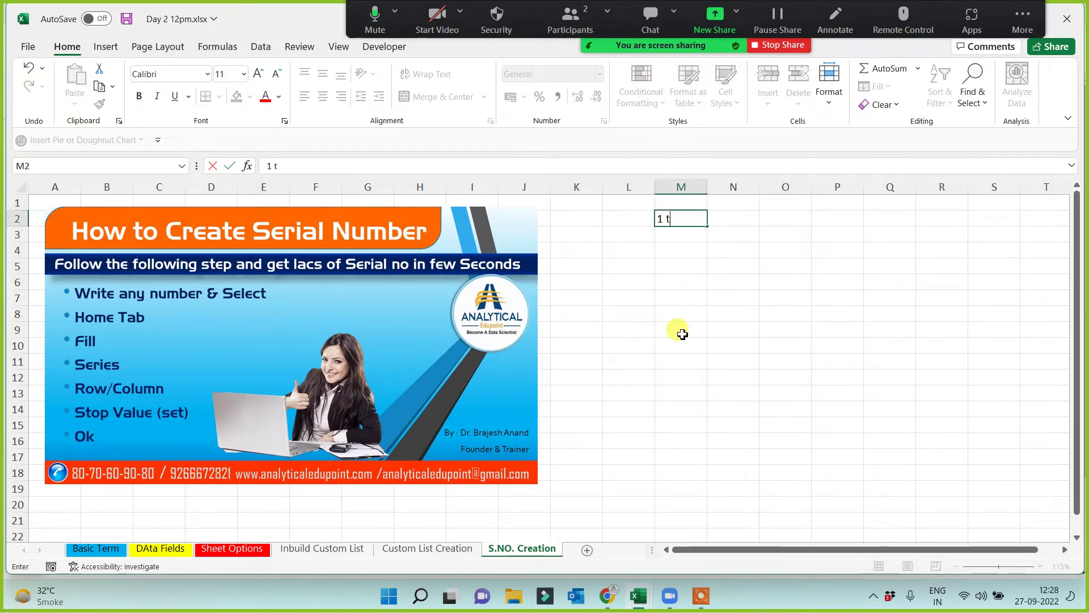
text(o 10 lac)
click(721, 326)
Step: Enter the heading "Roll No." in cell O1 and list the numbers 1 to 7 below it in O2:O8
click(789, 201)
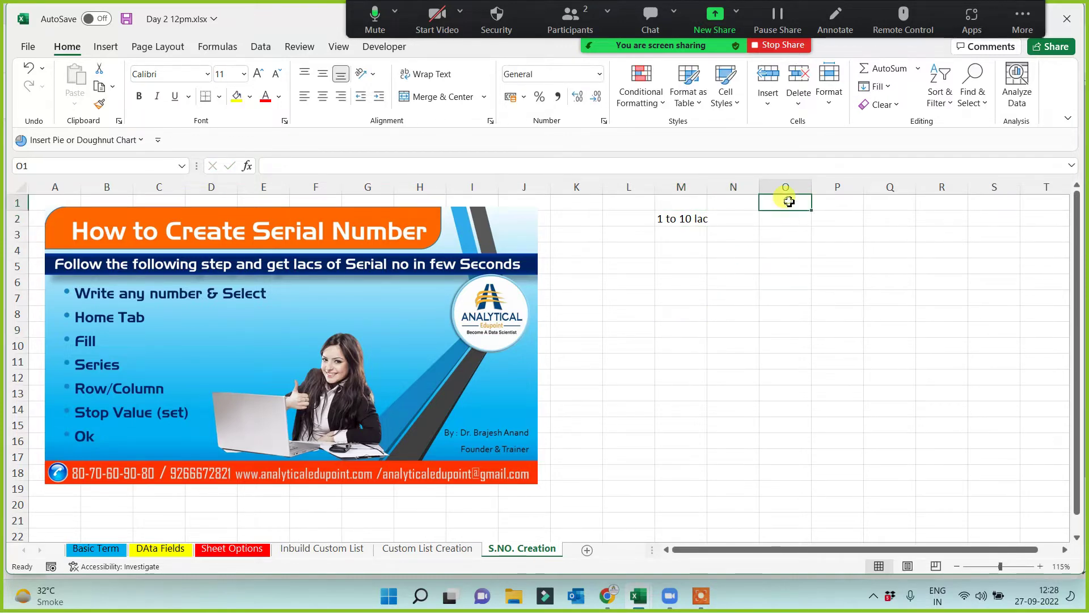
text(Roll N)
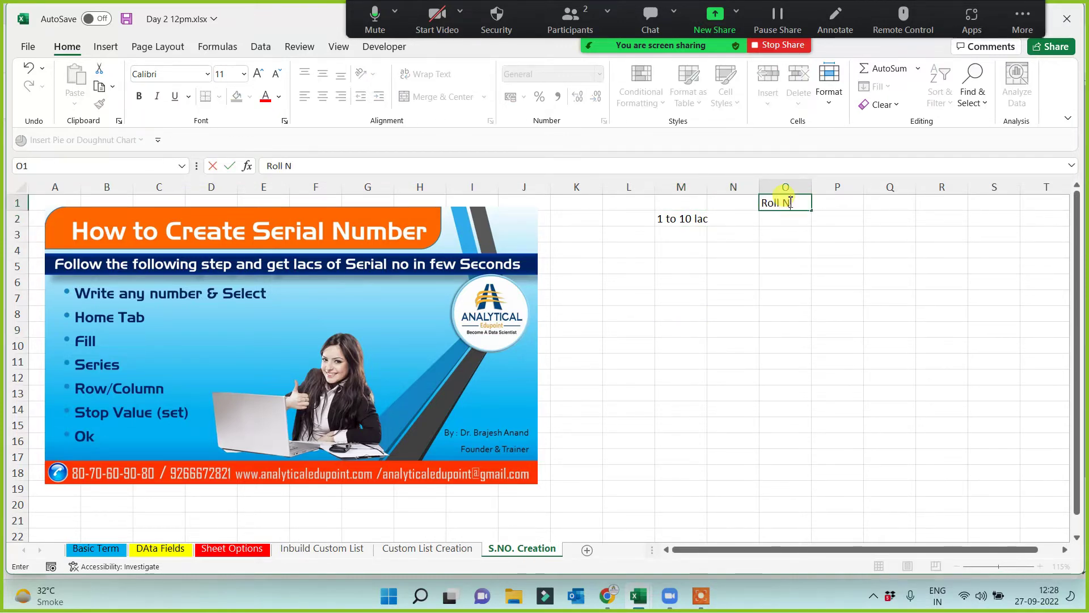
text(o.)
key(Return)
text(1)
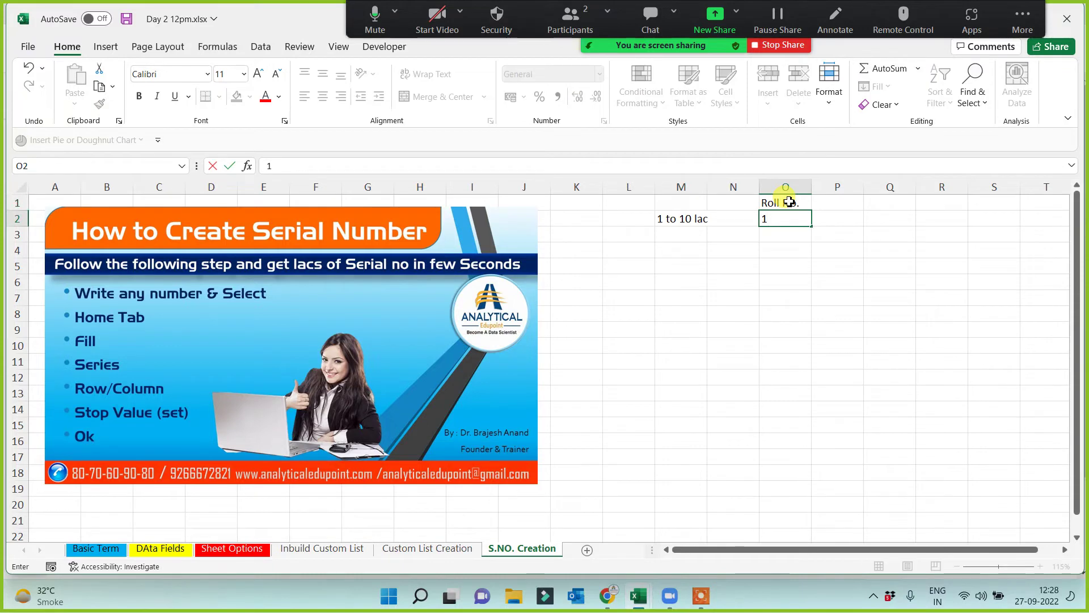
key(Return)
text(2 3 4 5 6 7)
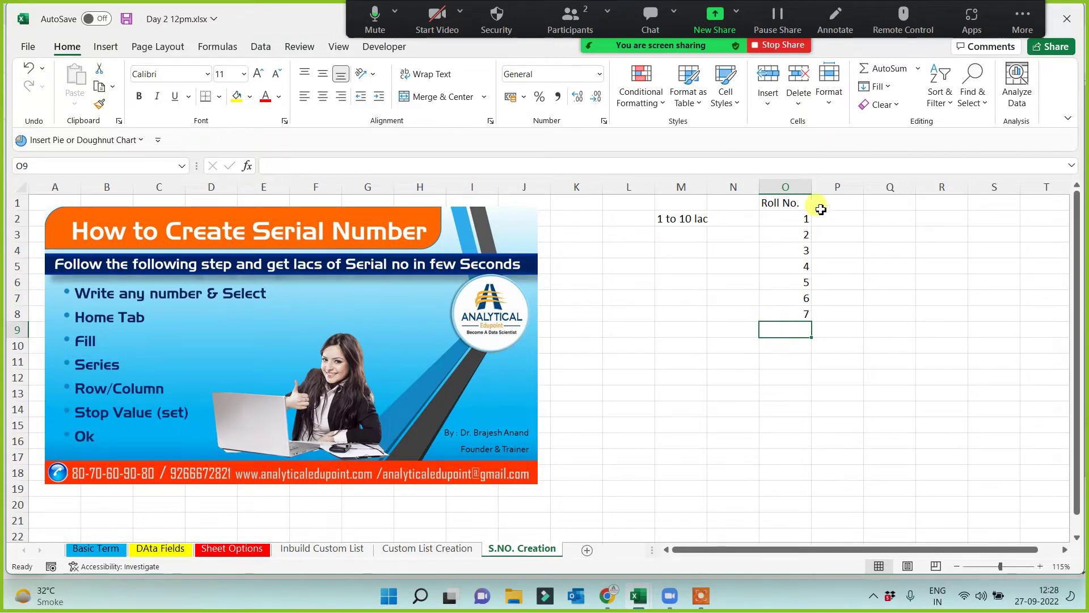
click(789, 203)
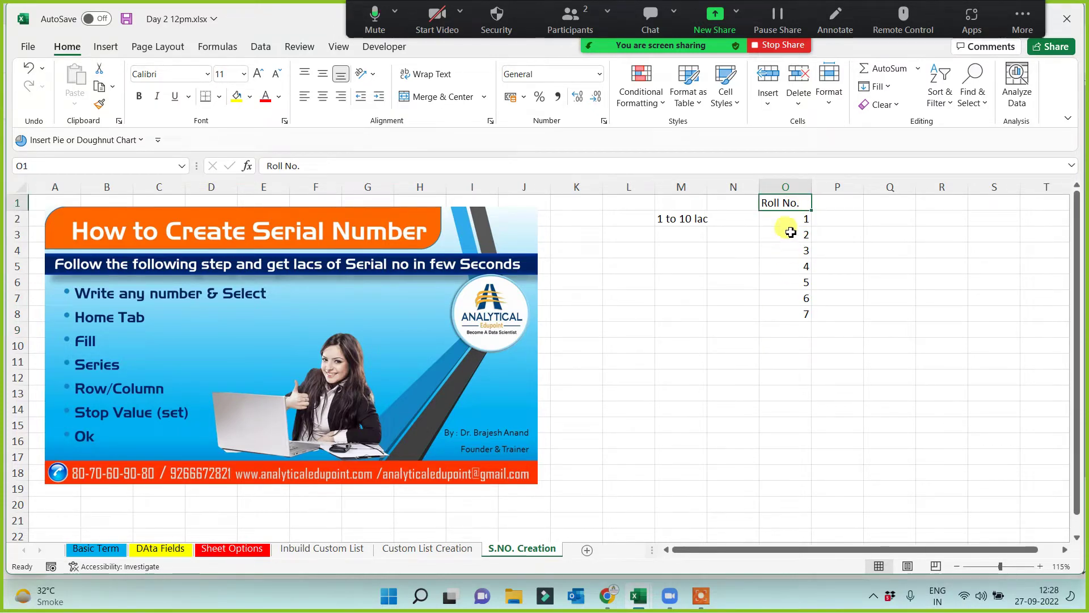
drag(784, 218, 769, 313)
click(931, 347)
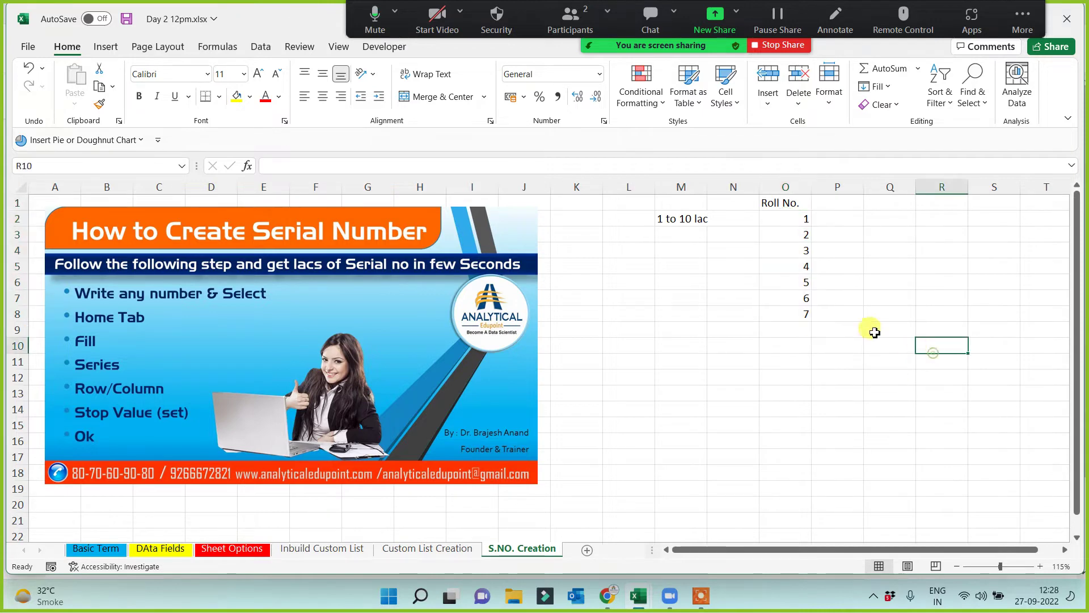
Step: Enter the time note "3-4 months" in cell O11 and widen column O to fit it
click(788, 328)
click(790, 361)
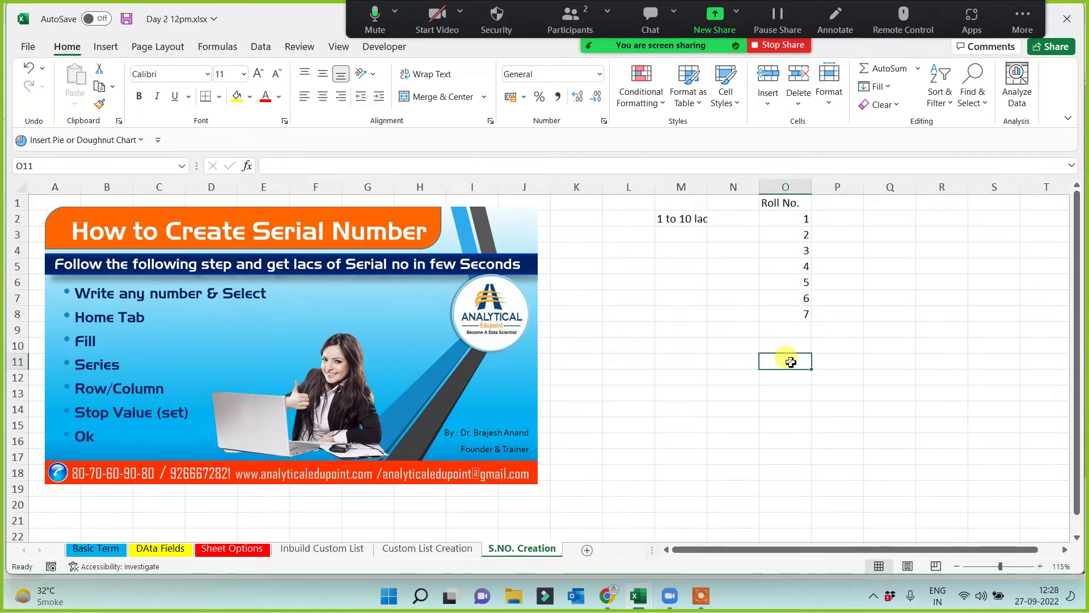
text(3-4 months)
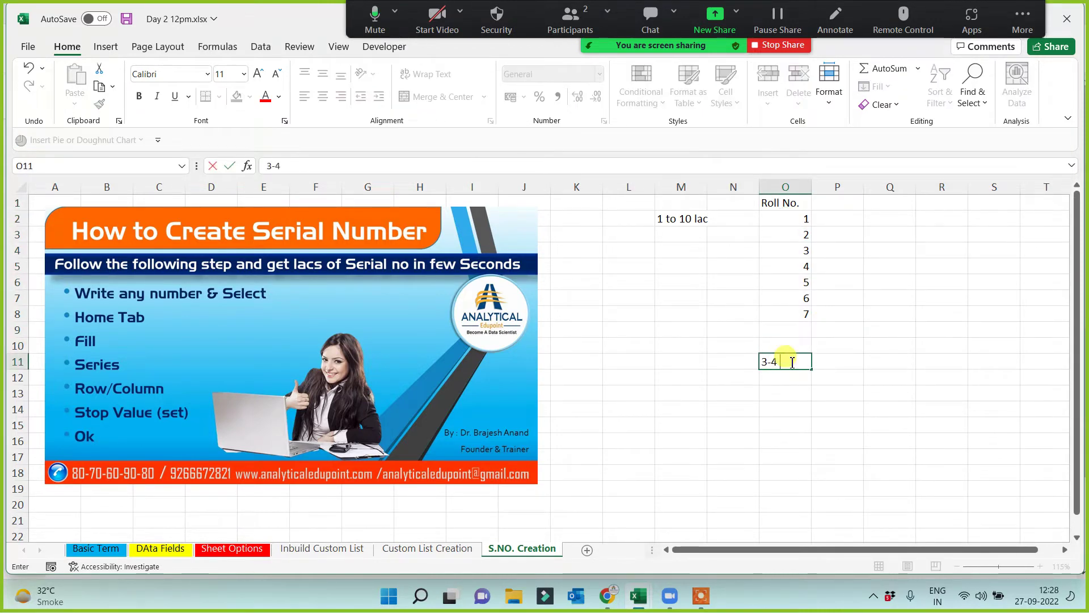
click(786, 411)
drag(812, 187, 840, 206)
Step: Enter the heading "Drag" in cell P1
click(846, 206)
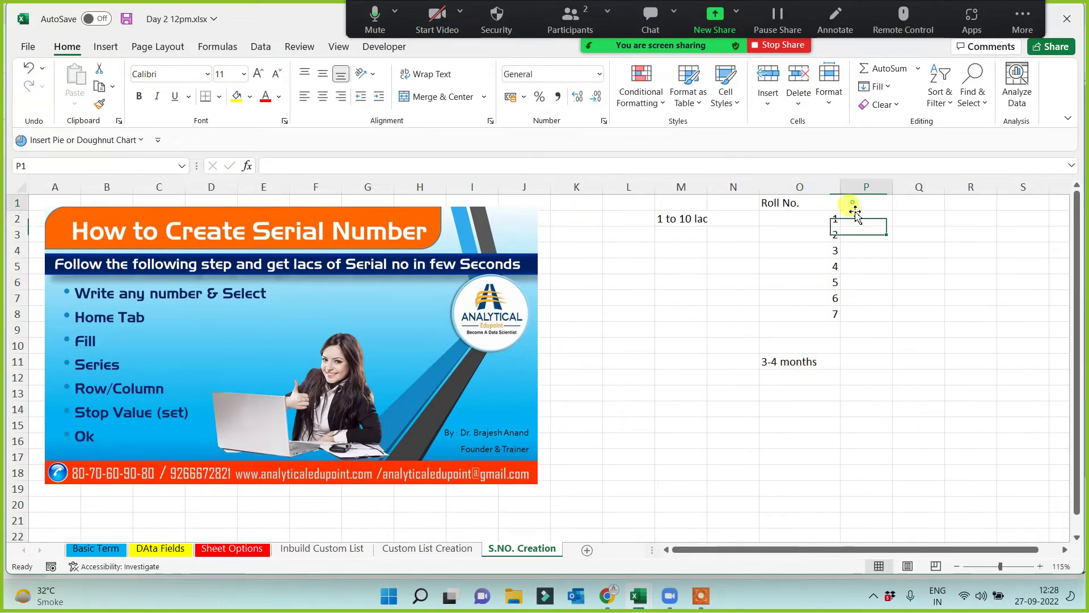
text(Drag)
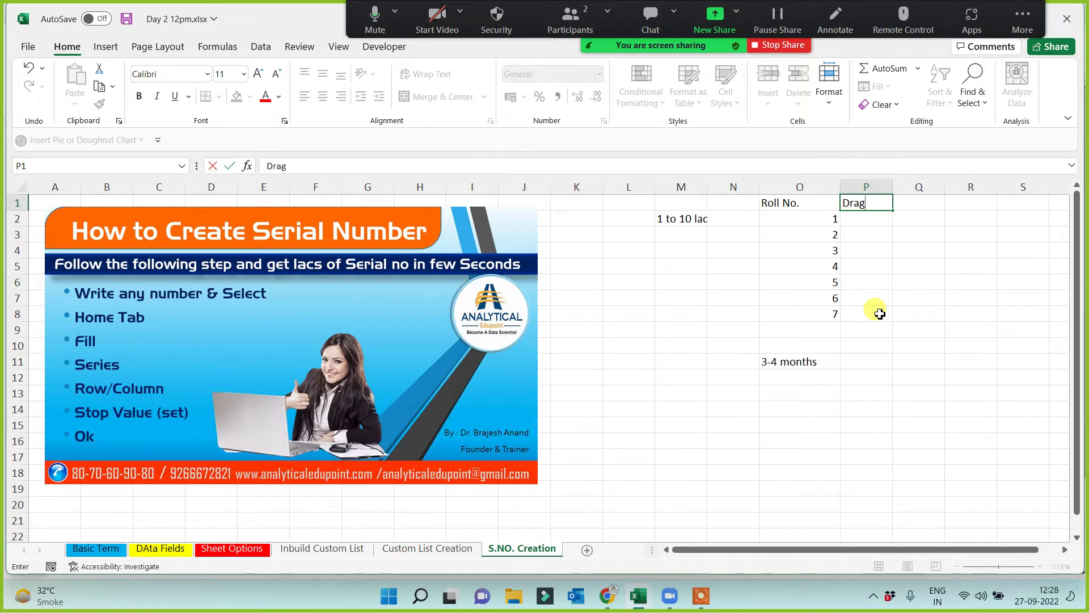
click(880, 314)
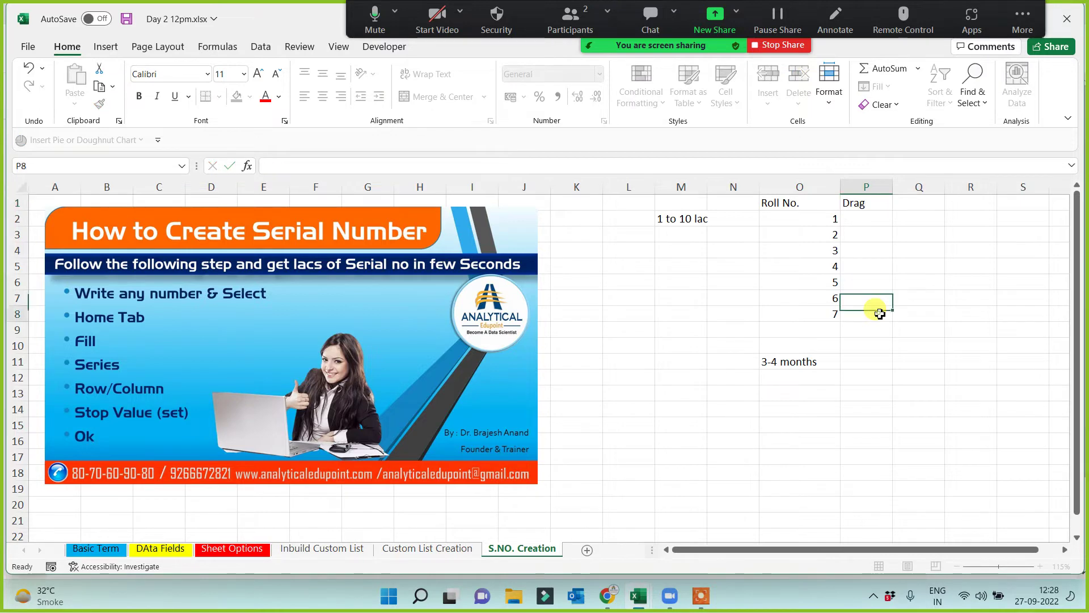
Step: Enter the time note "1-2 hrs" in cell P11
click(868, 363)
text(1)
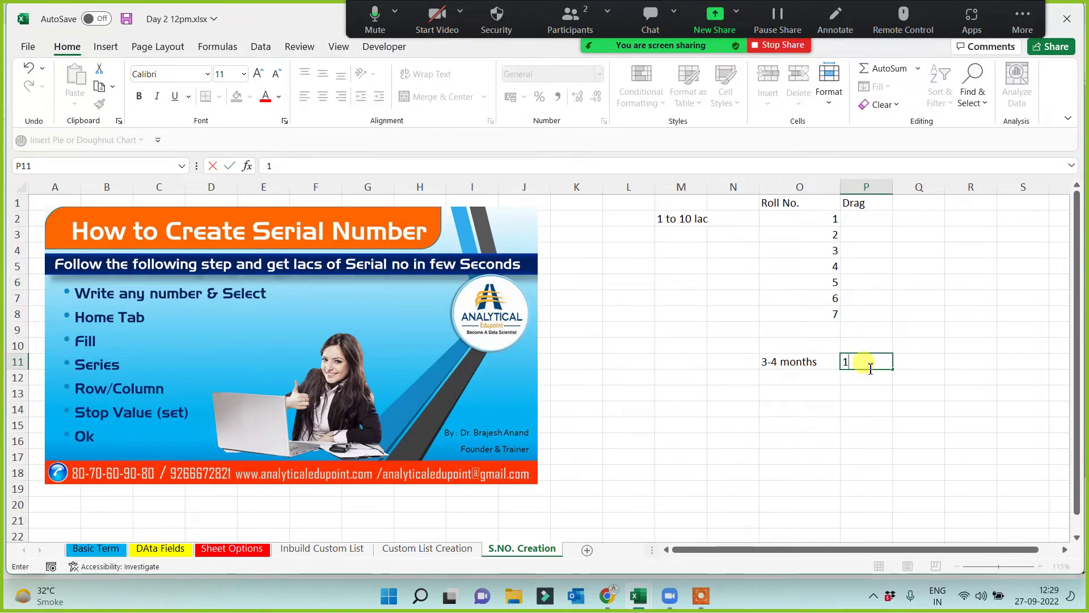
text(-2 )
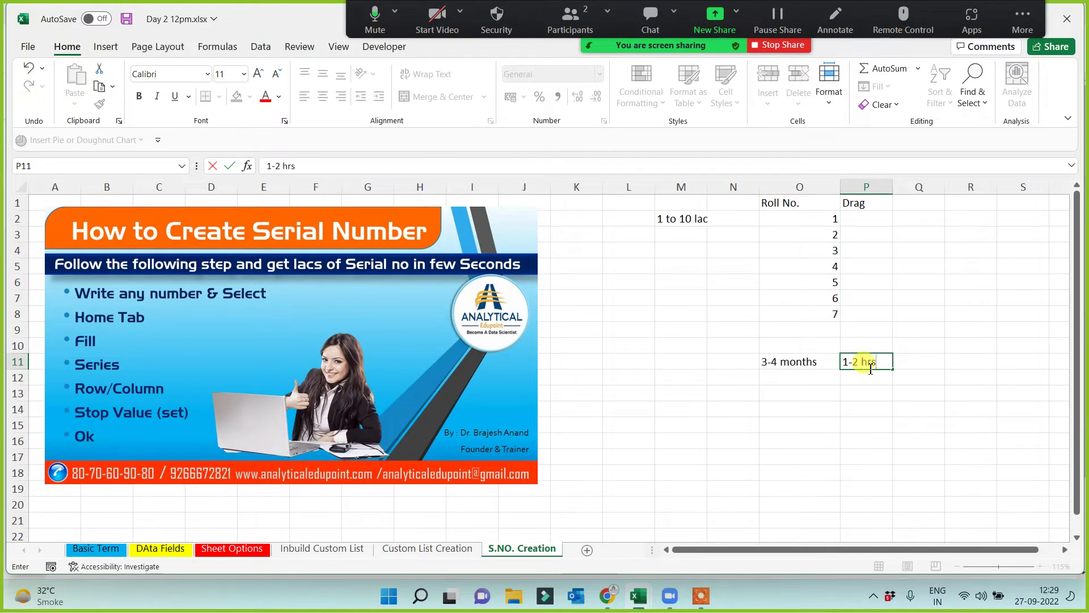
text(hrs)
click(868, 450)
Step: Enter 1 in cell P2 and extend it with the fill handle as a consecutive series down to 2186 in P2187
click(863, 220)
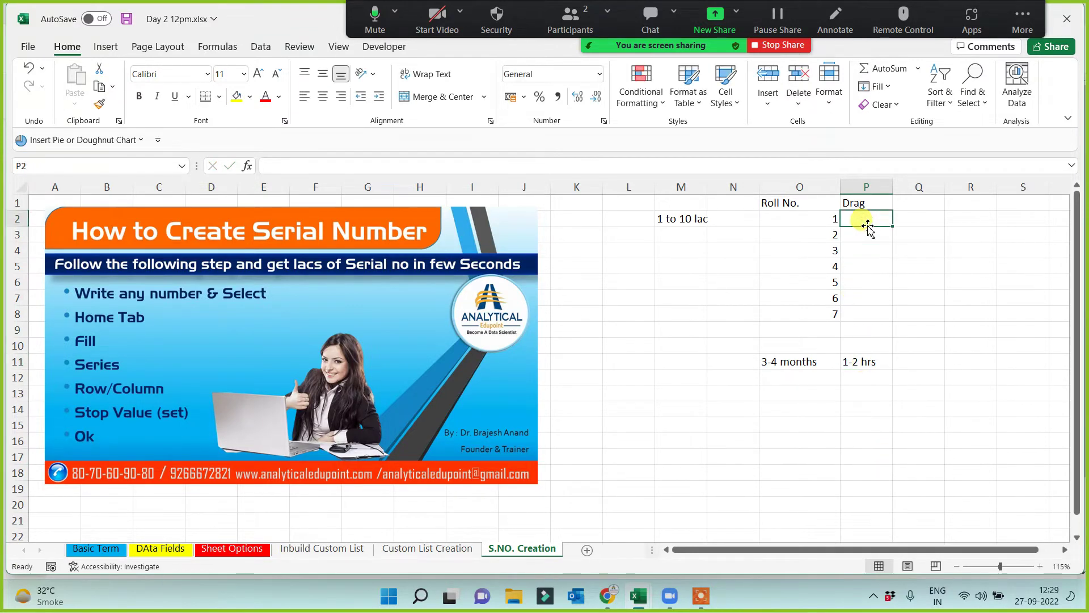
text(1)
click(850, 263)
click(873, 239)
click(876, 287)
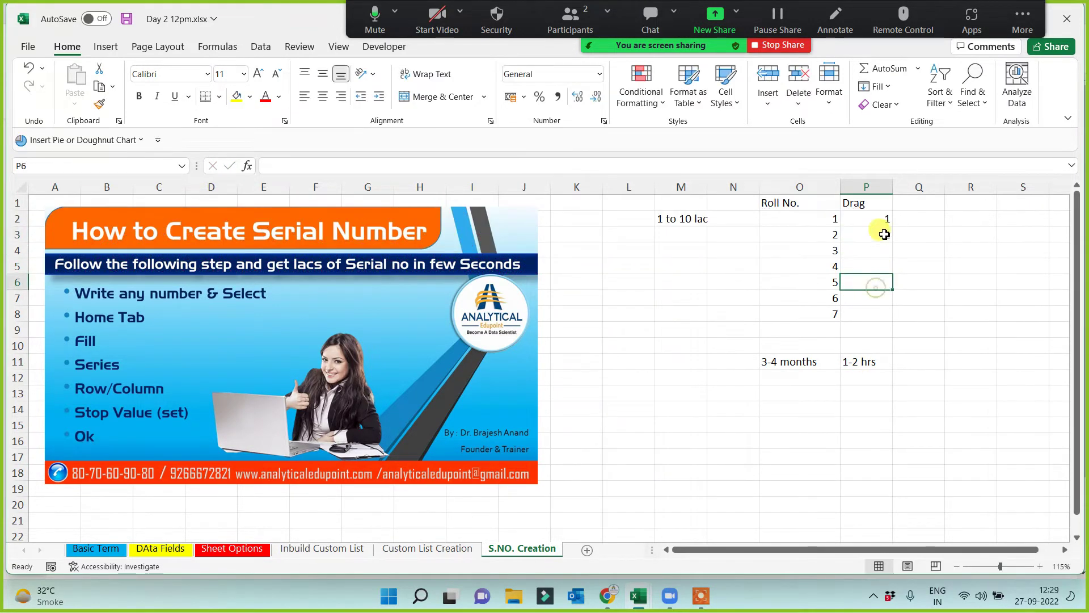
click(880, 216)
drag(892, 226, 888, 336)
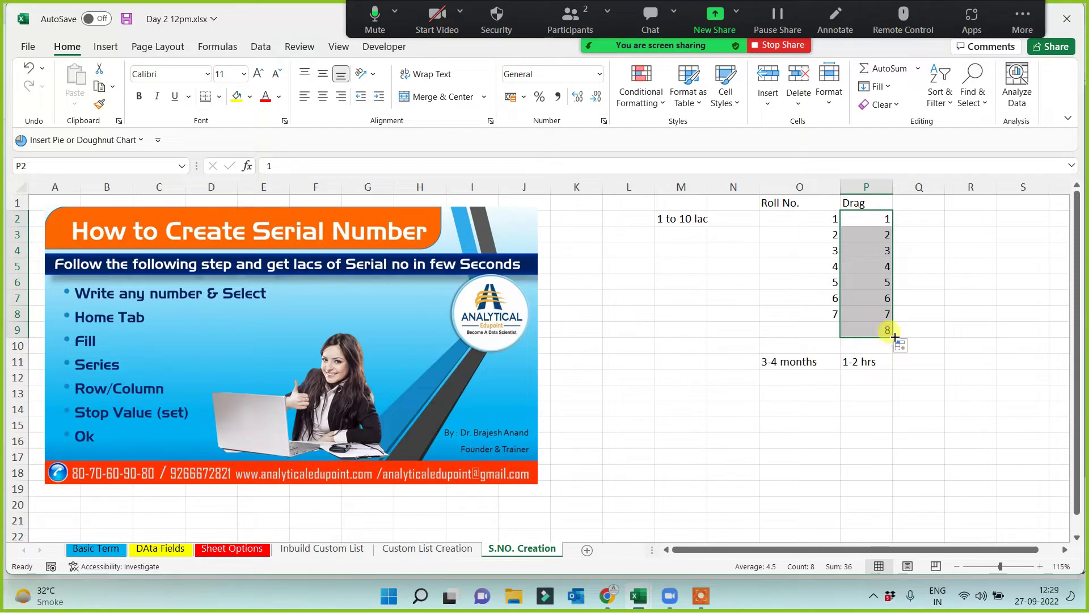
drag(895, 337, 837, 502)
click(874, 502)
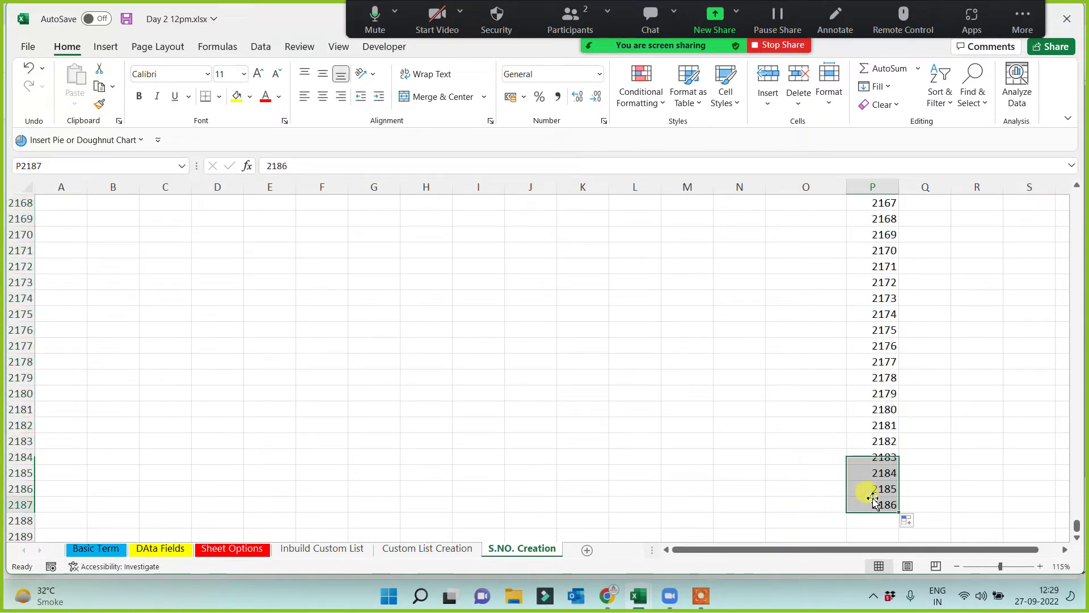
key(ctrl+Up)
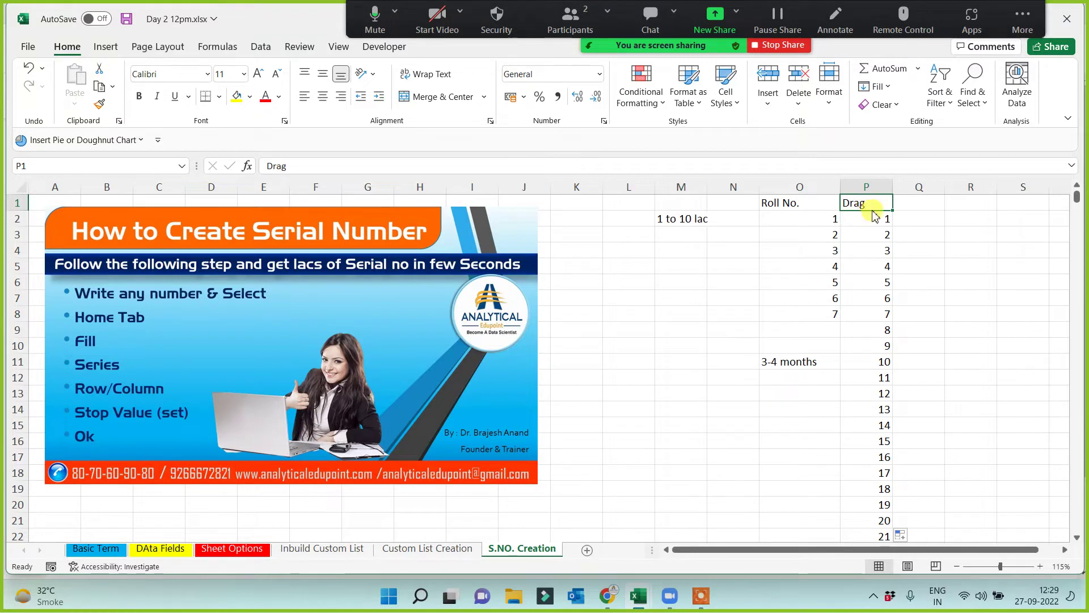
mouse_move(870, 211)
mouse_down()
mouse_move(874, 257)
mouse_move(870, 207)
mouse_up()
click(869, 233)
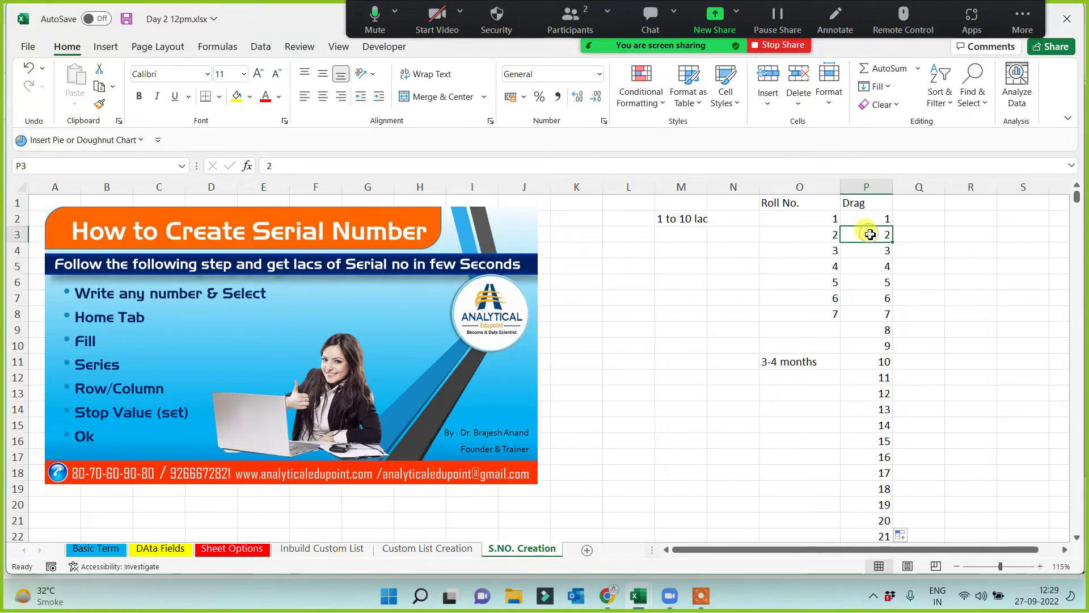
Step: Enter the time note "1-2 hrs" in cell O17
click(773, 361)
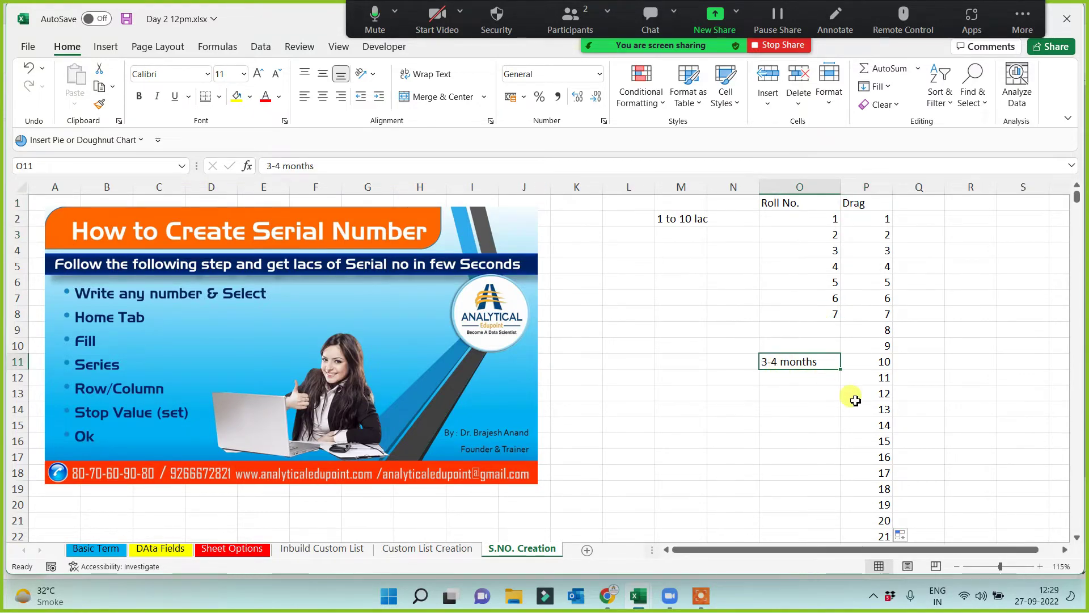
click(871, 425)
click(818, 458)
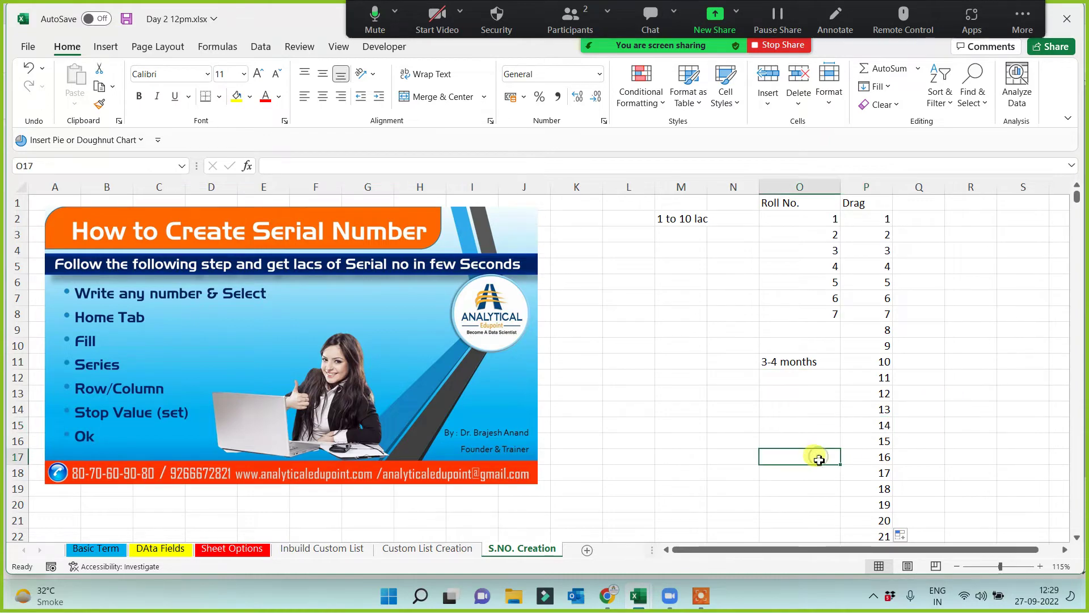
text(1-2 hrs)
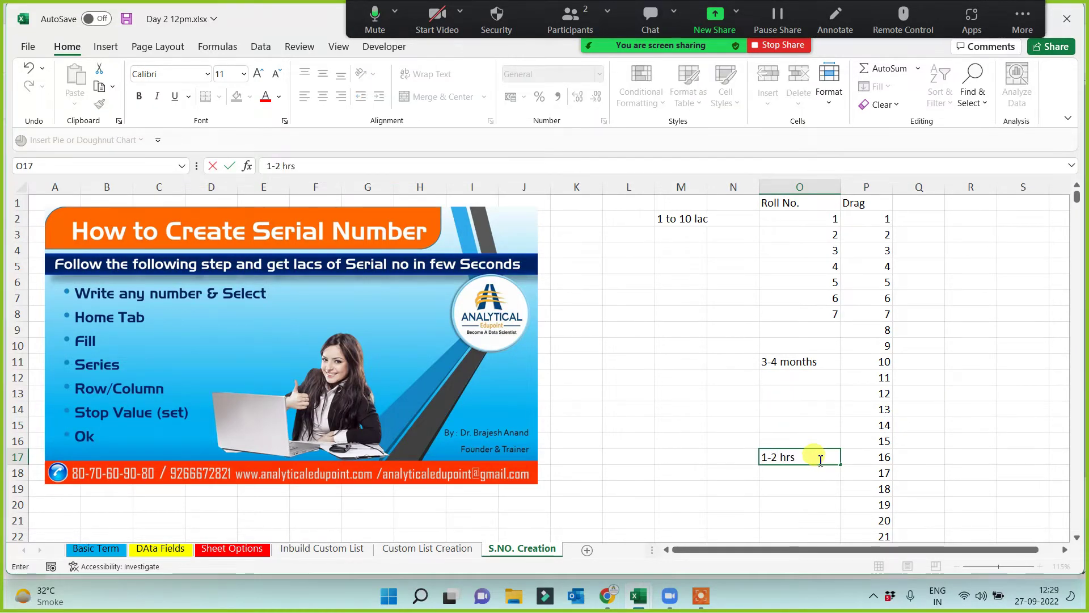
click(875, 400)
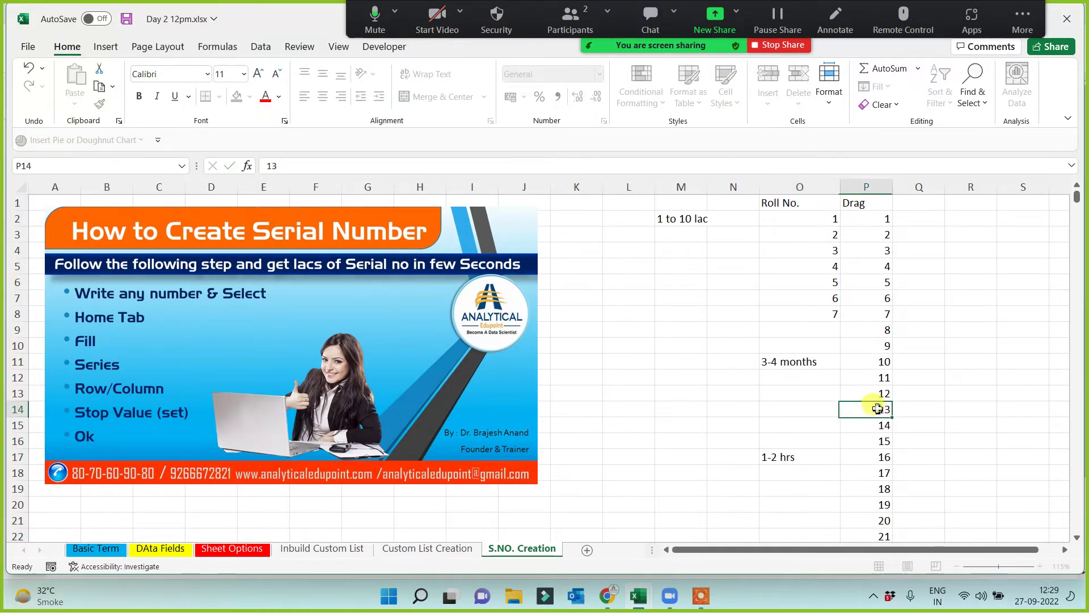
Step: Enter "90%" in cell O18, directly below the "1-2 hrs" note
click(874, 217)
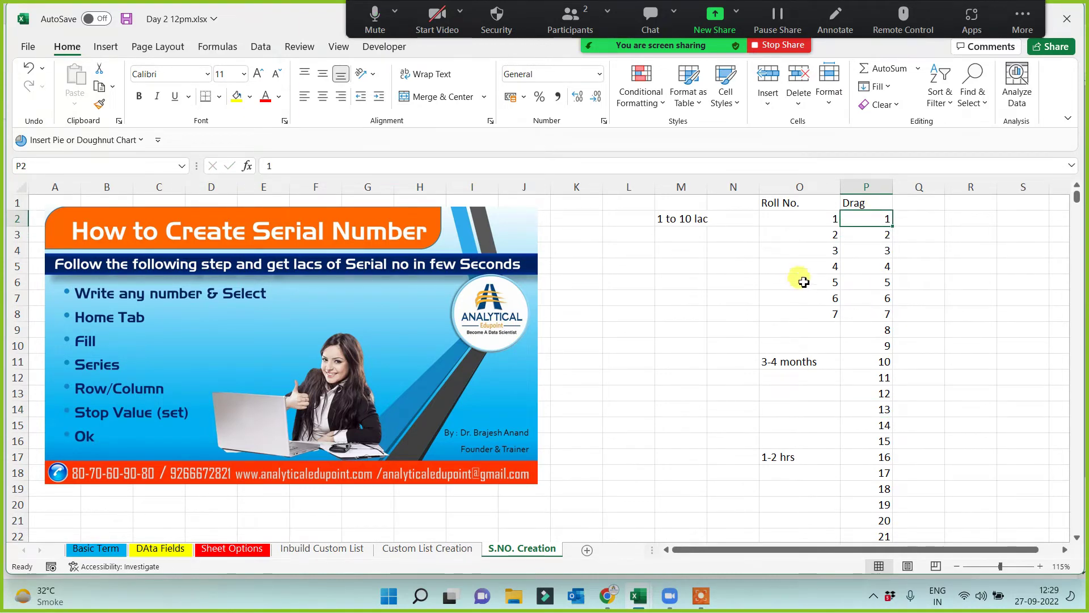
click(797, 201)
click(862, 203)
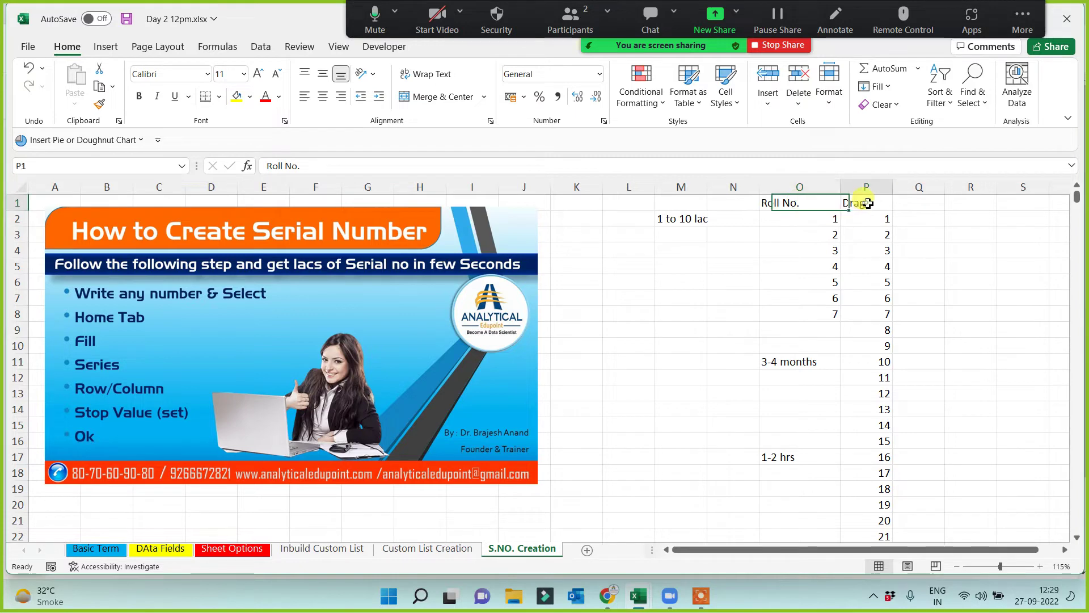
click(772, 475)
text(90)
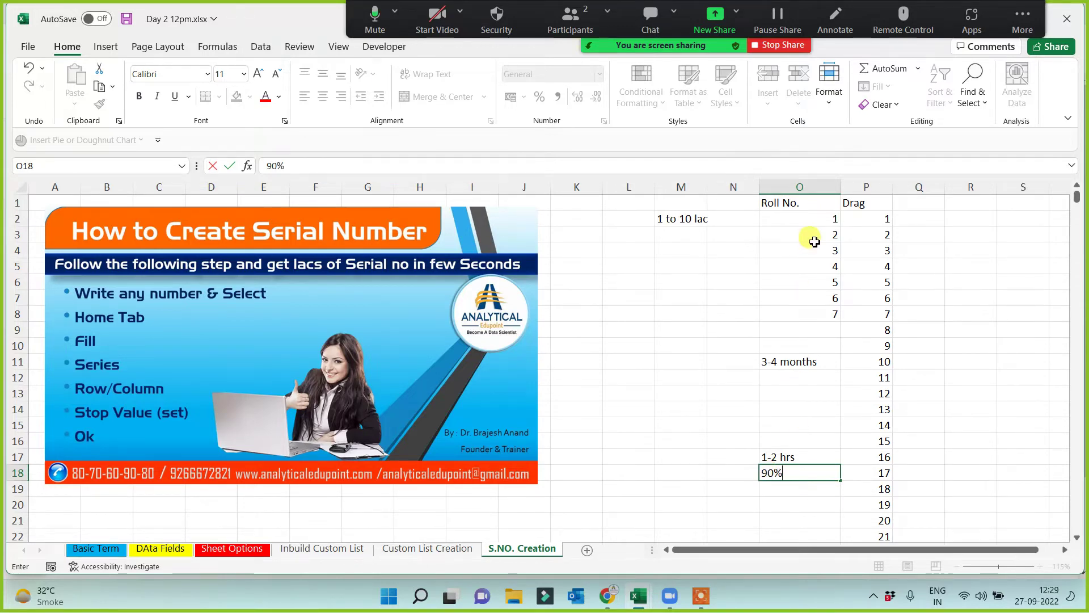
click(811, 220)
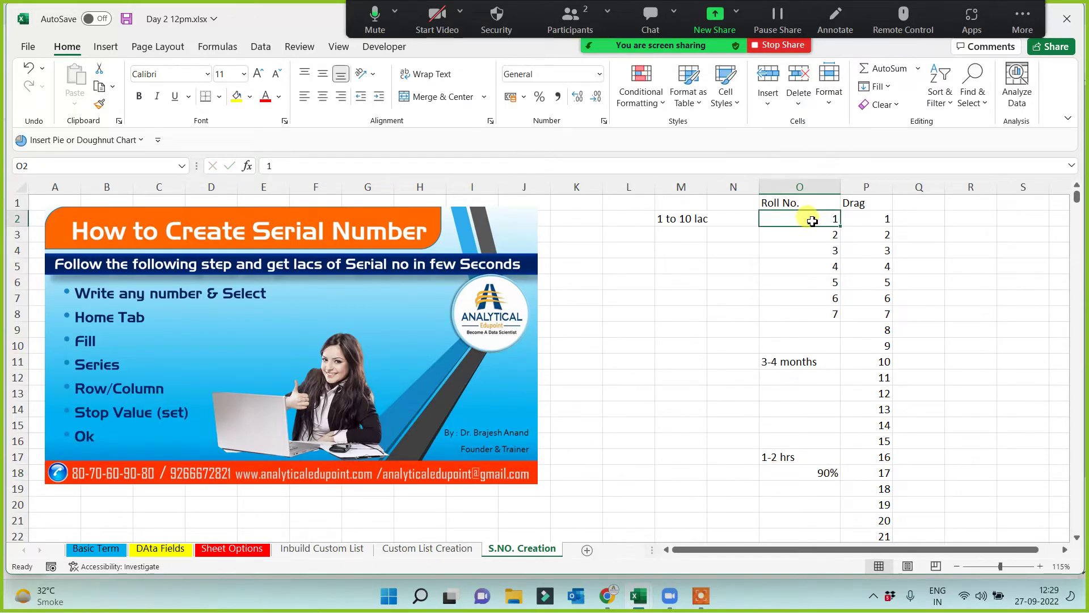
click(797, 315)
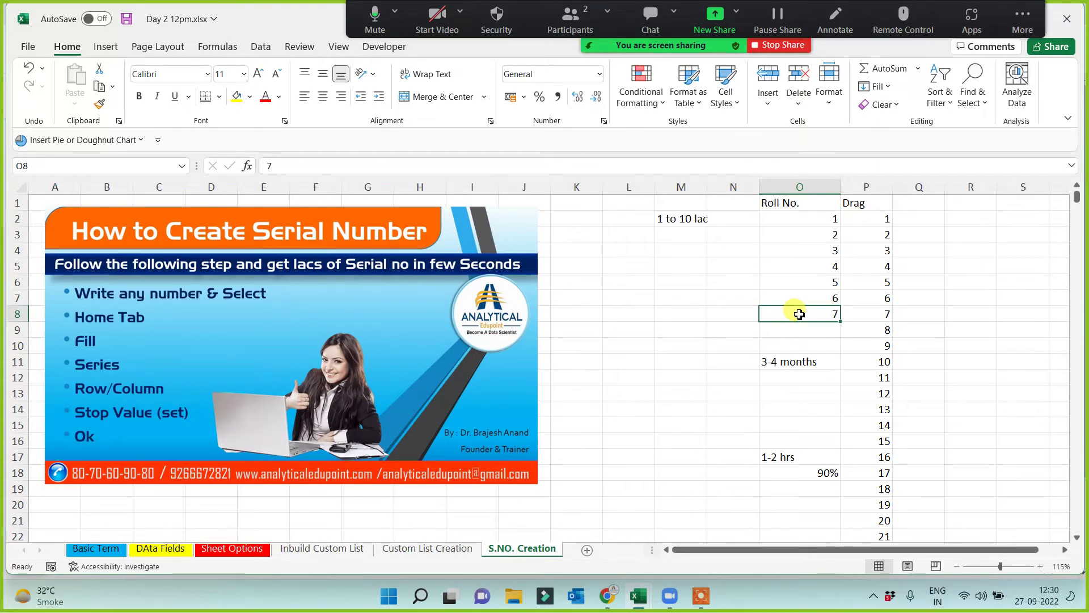
Step: Enter the heading "Expert" in cell Q1
click(931, 202)
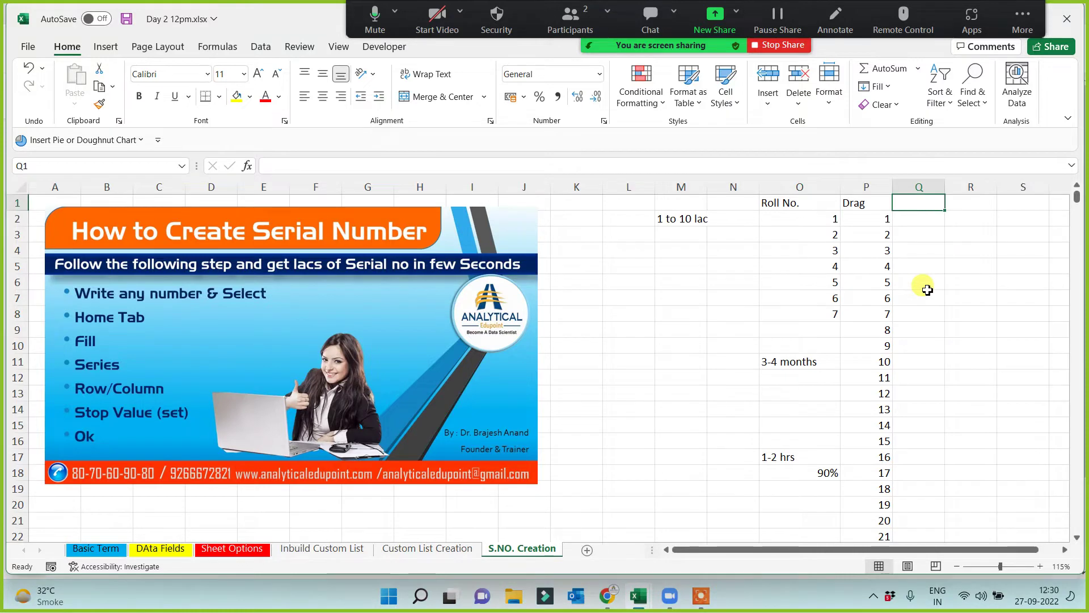
text(Expert)
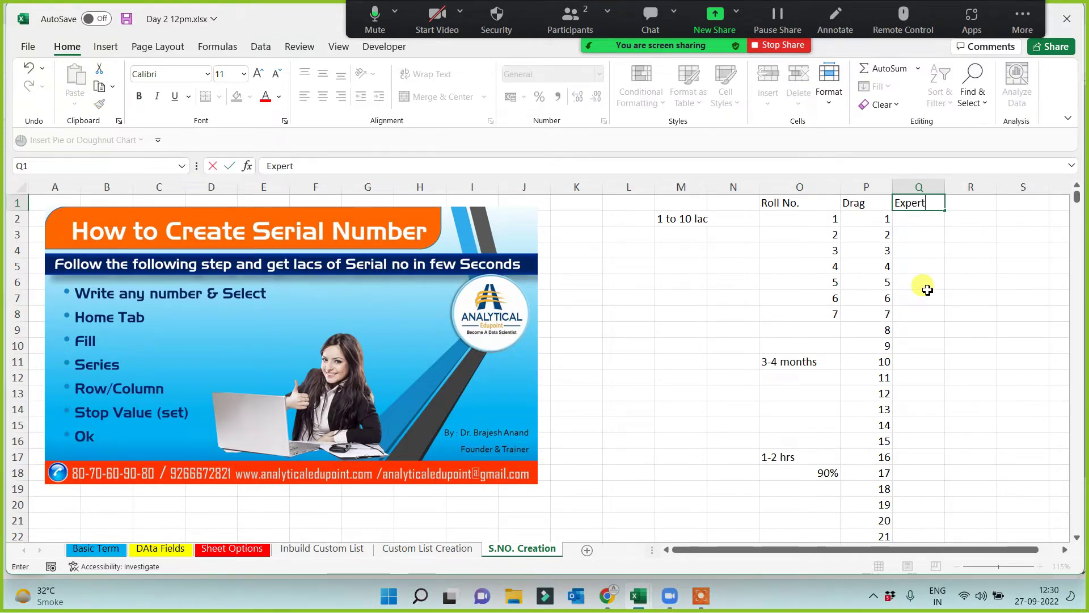
key(Return)
click(927, 284)
click(929, 222)
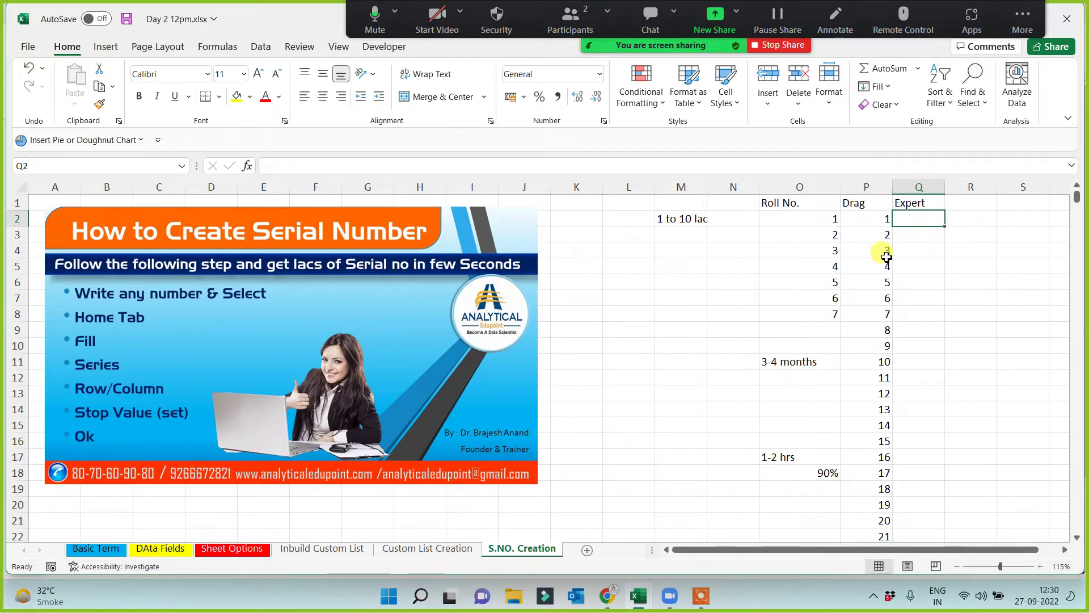
Step: Enter the time note "<10 sec" in cell O14
click(768, 413)
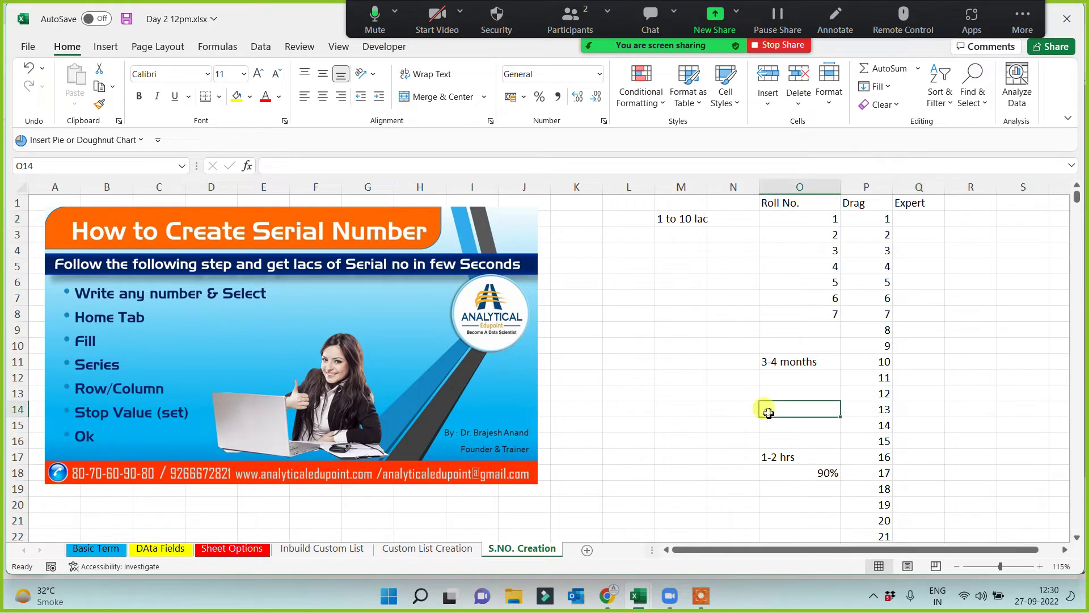
text(<10 sec)
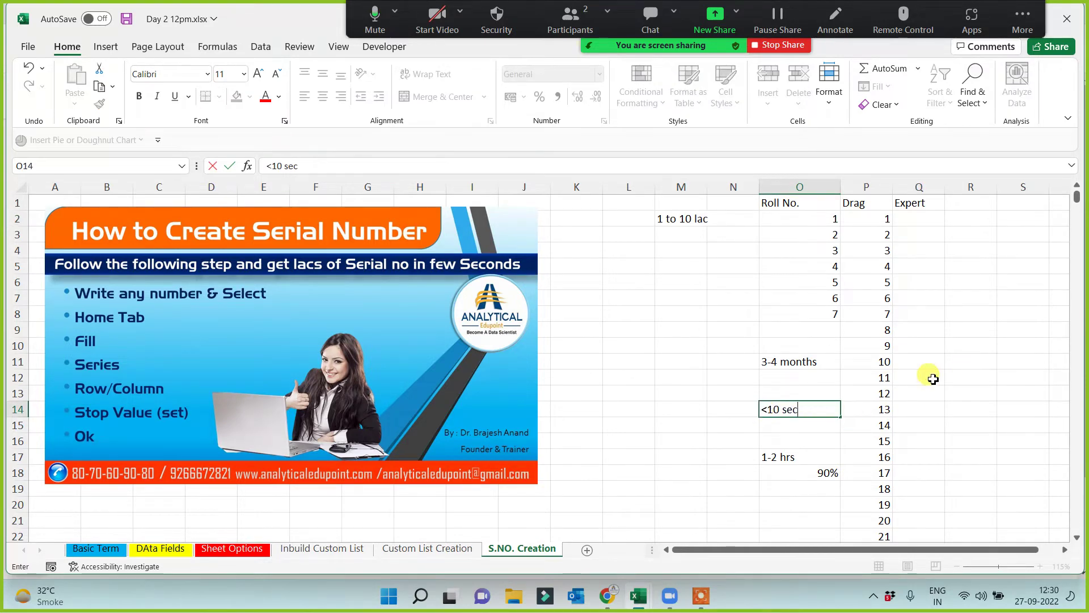
click(929, 379)
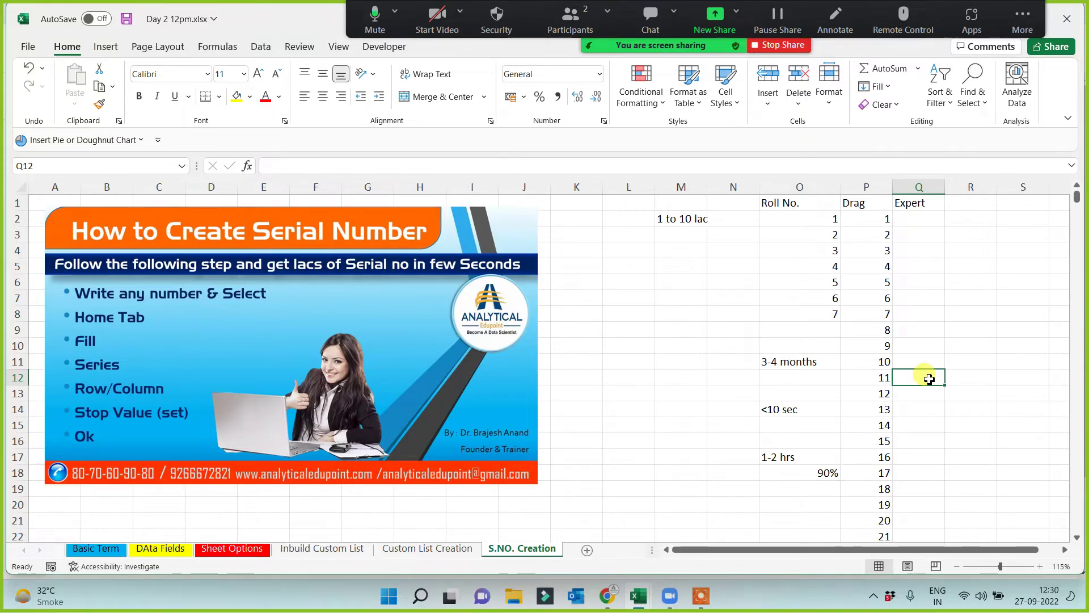
Step: Enter the starting number 1 in cell Q2 under the Expert heading and select that cell
click(921, 222)
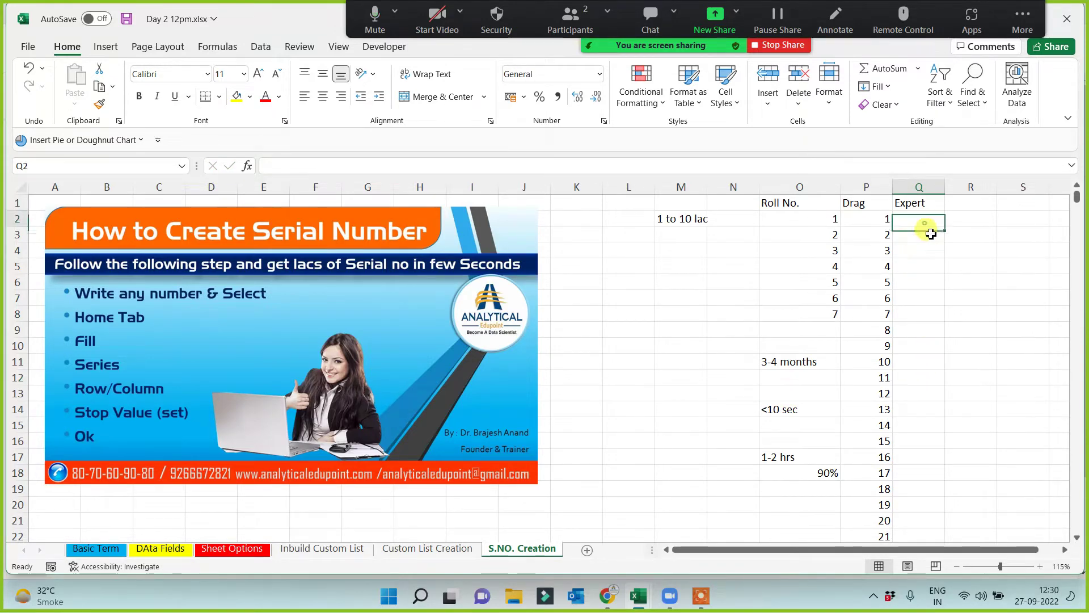
text(1)
key(Return)
click(988, 361)
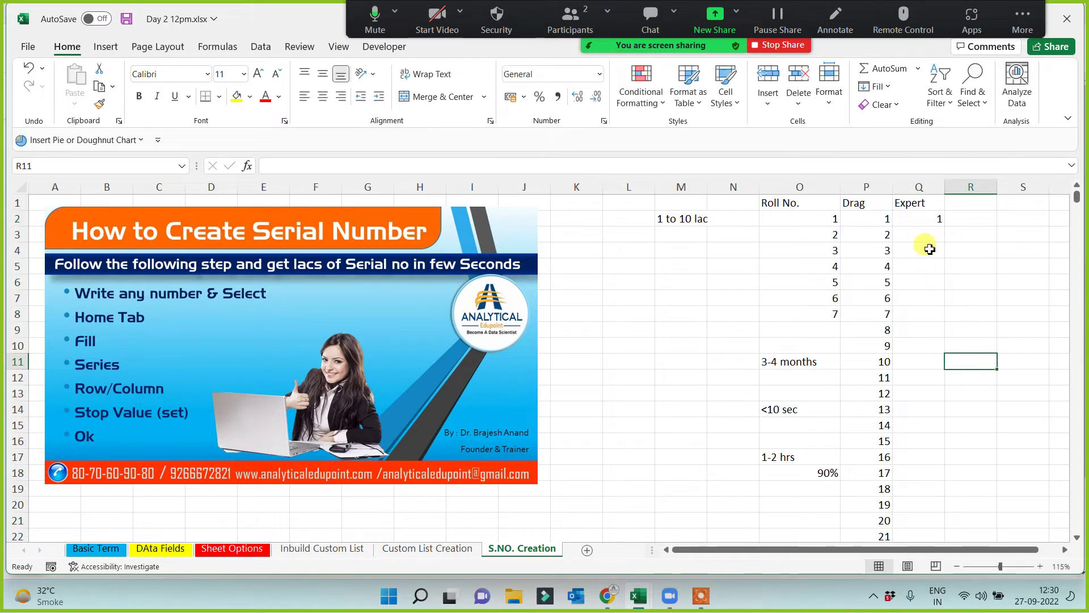
click(928, 221)
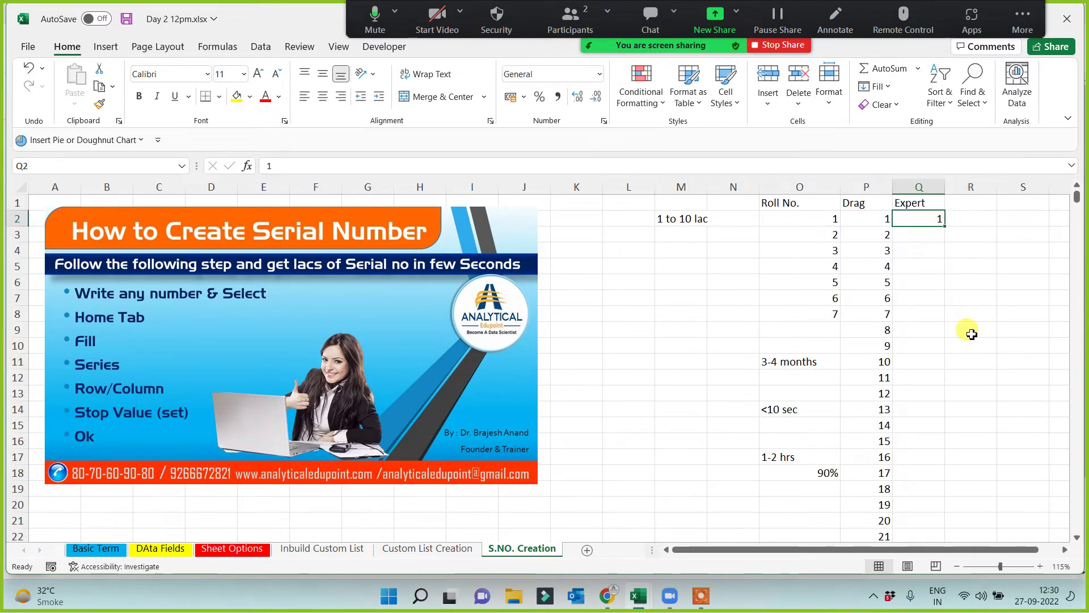
text(1)
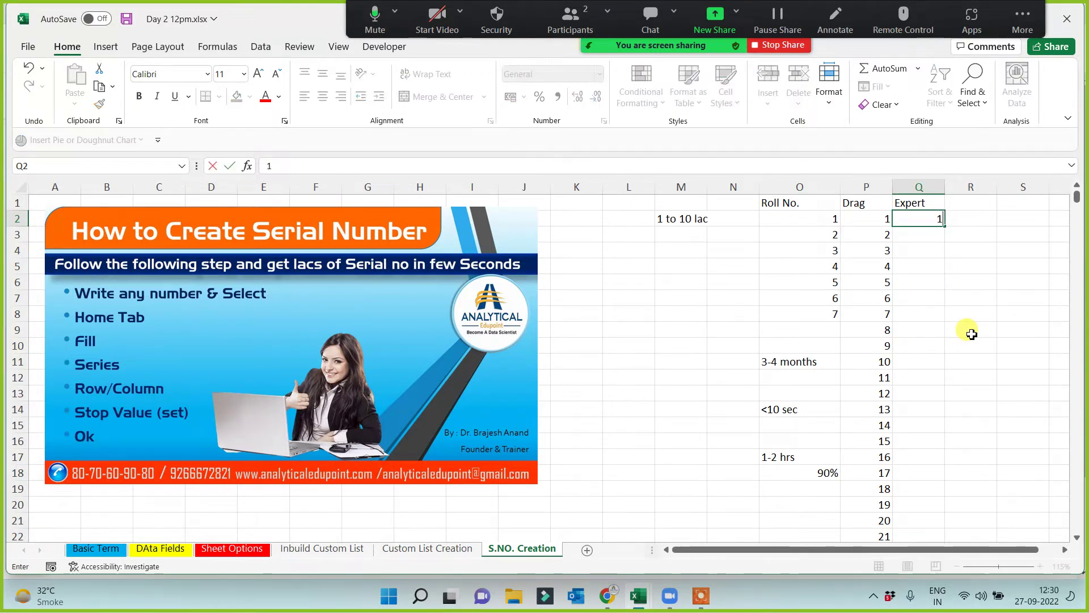
text(00000)
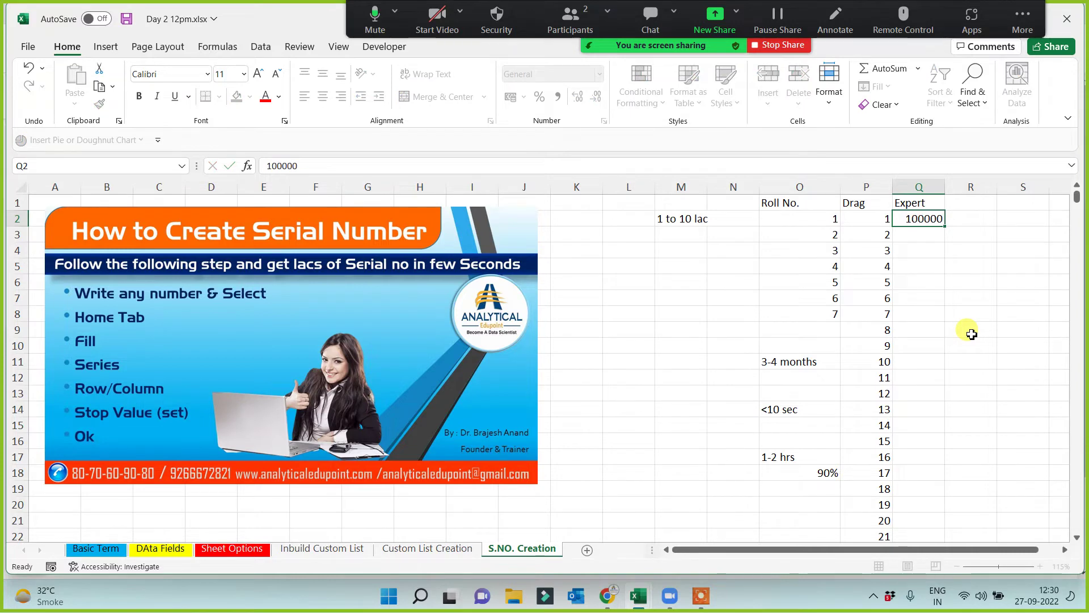
key(ctrl+Return)
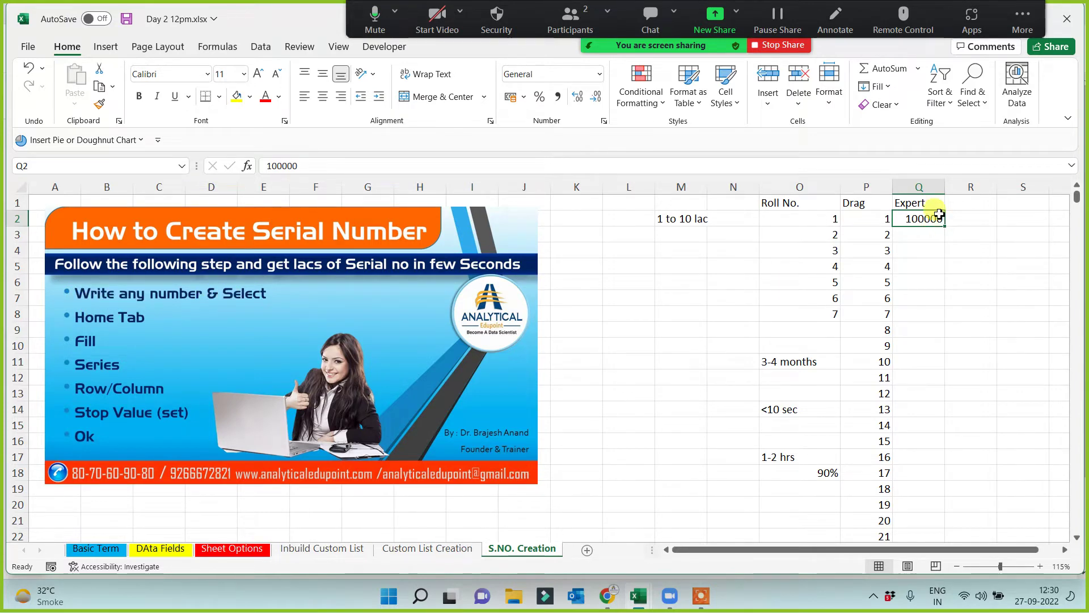
click(921, 326)
key(ctrl+z)
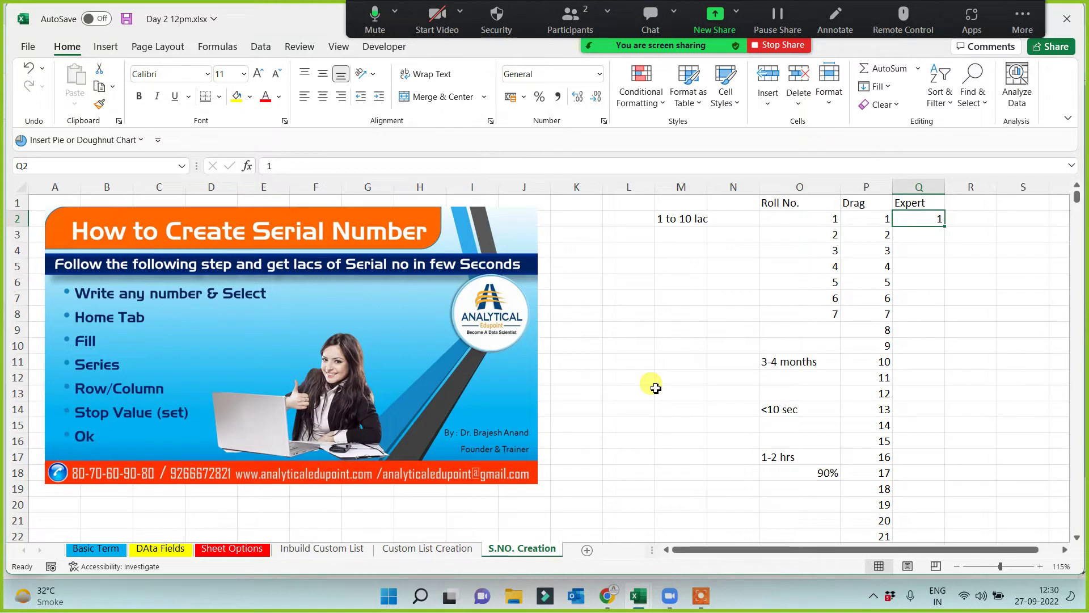
click(261, 46)
click(301, 48)
click(339, 49)
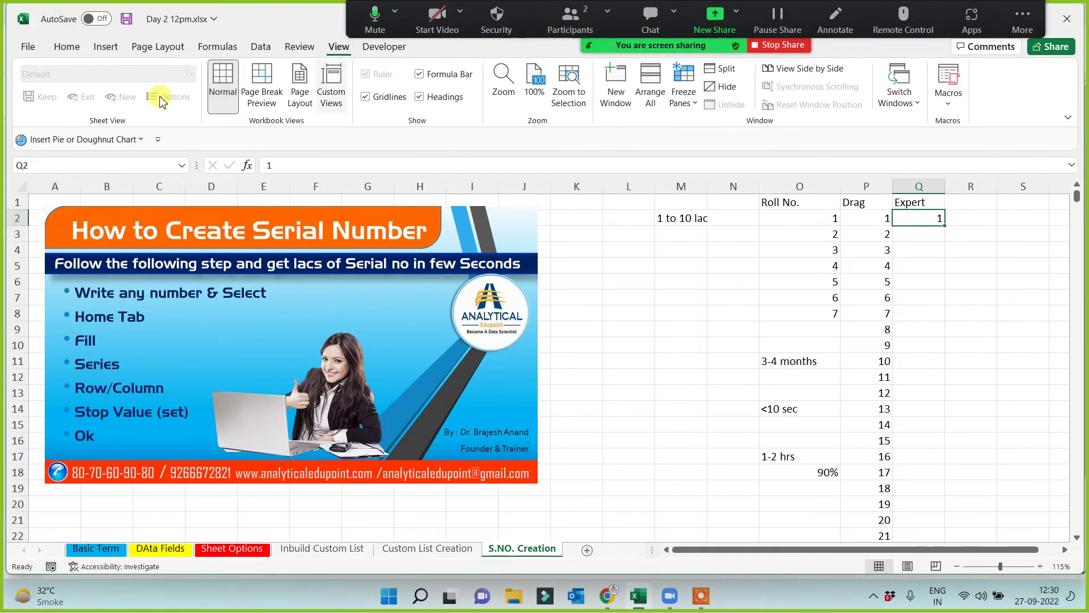
click(67, 50)
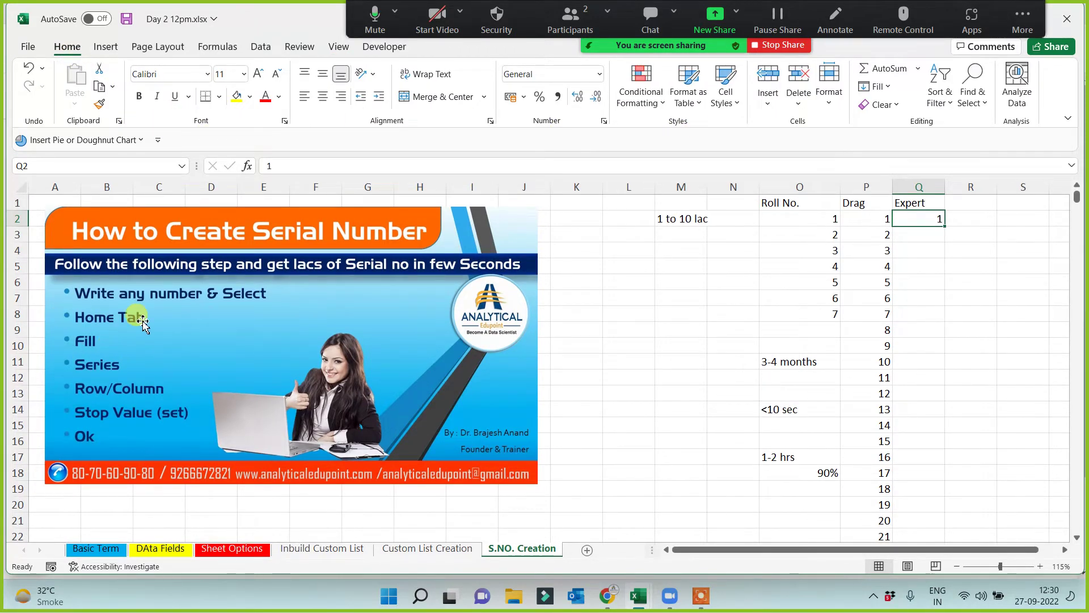
Step: Fill the Expert column from Q2 with a linear series in columns up to stop value 1000000, and check its end
click(888, 89)
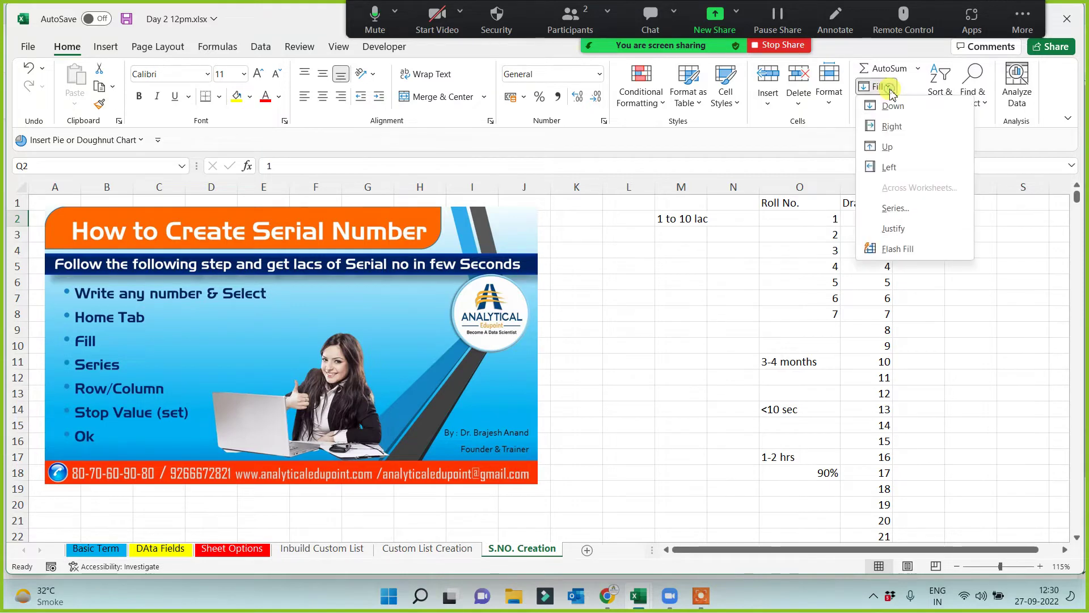
click(890, 208)
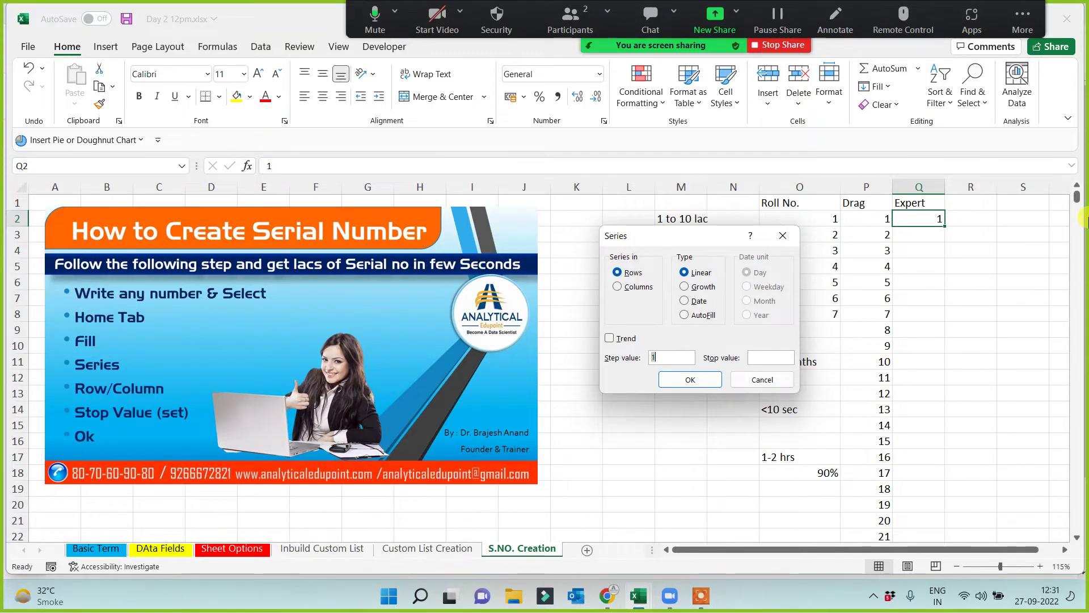
click(619, 287)
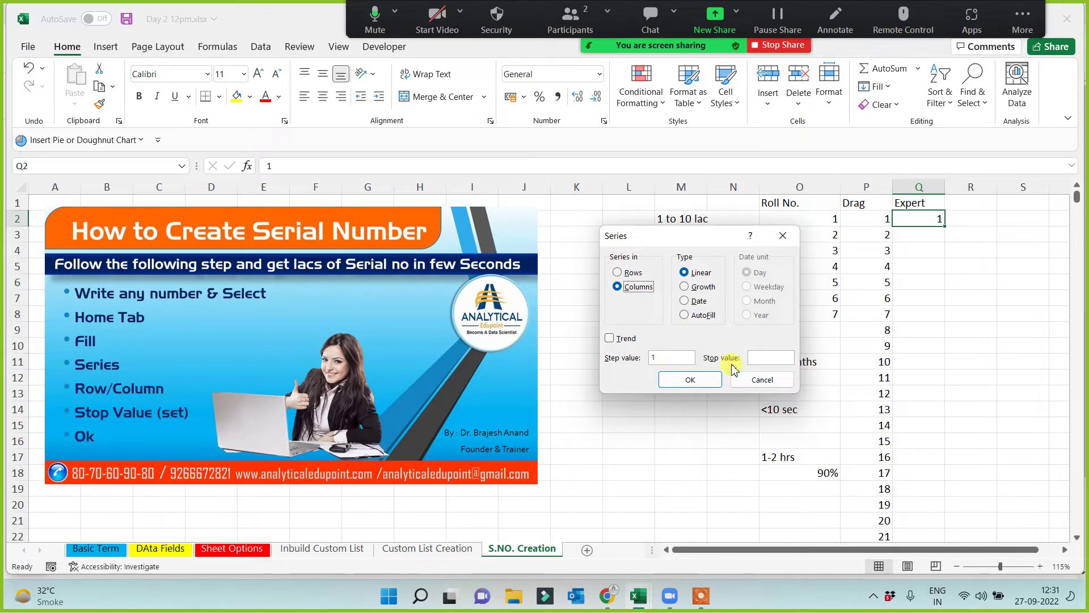
click(772, 358)
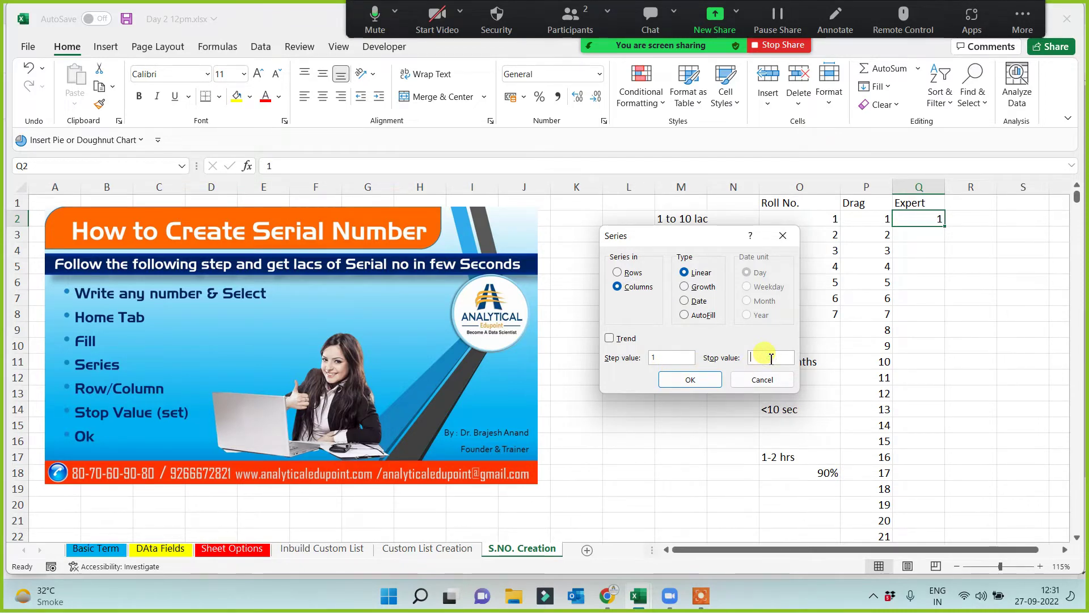
text(1000000)
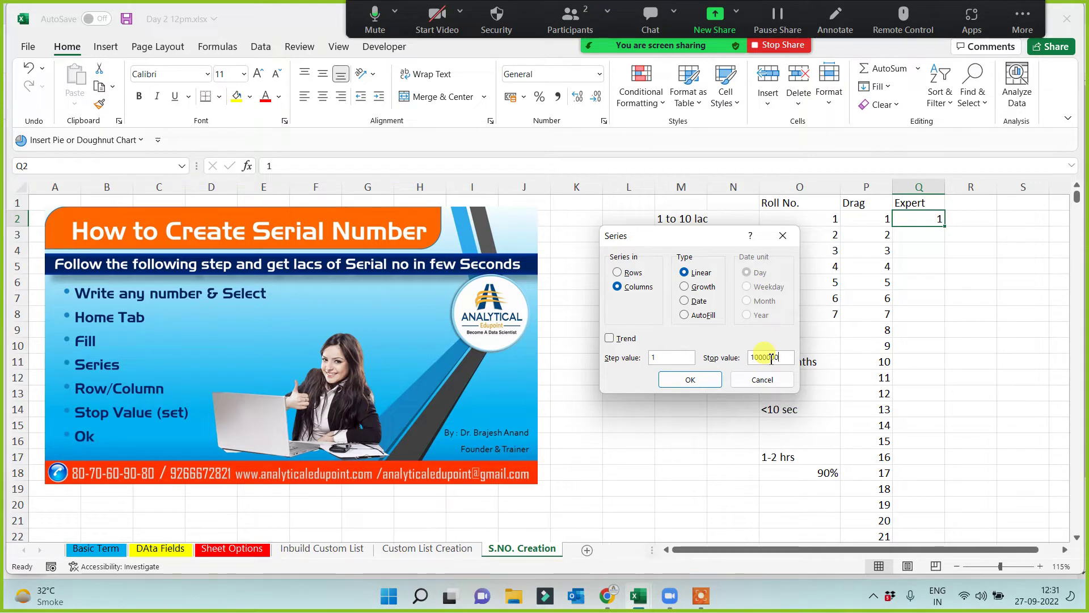
click(692, 380)
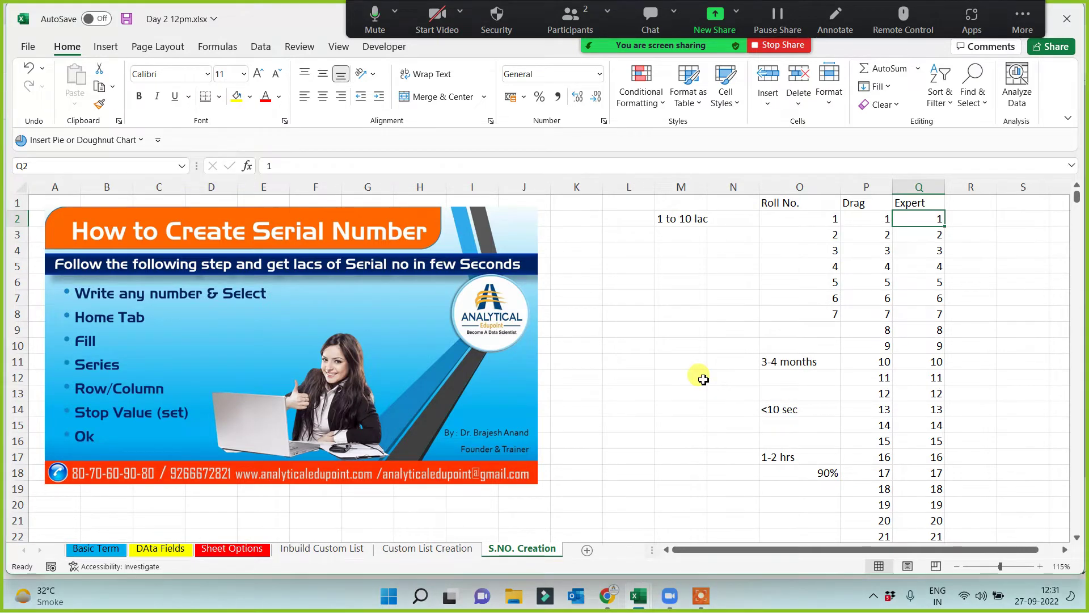
key(ctrl+Down)
key(ctrl+Up)
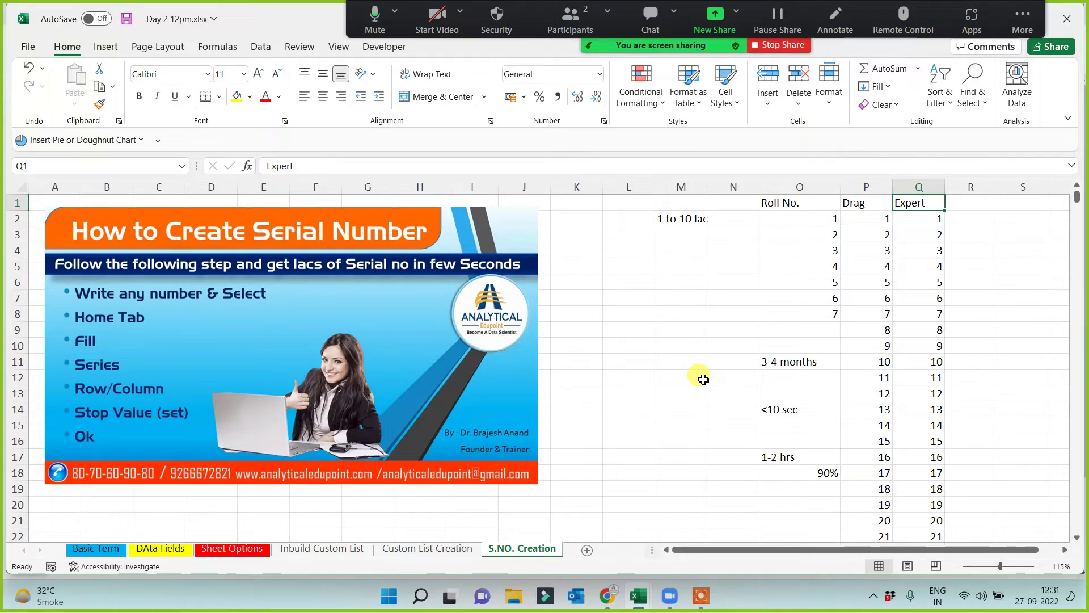
Step: Highlight the "<10 sec" cell O14 with yellow fill
click(793, 408)
click(236, 96)
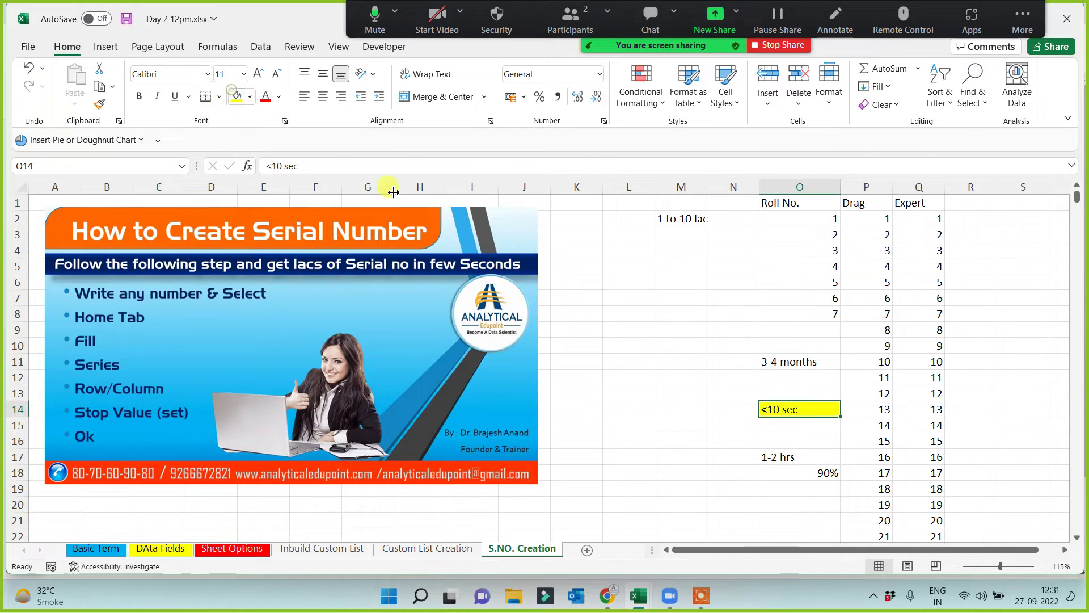
click(753, 425)
Step: Clear the Expert column's serial numbers from Q3 down to the last filled row
click(920, 229)
key(ctrl+shift+Down)
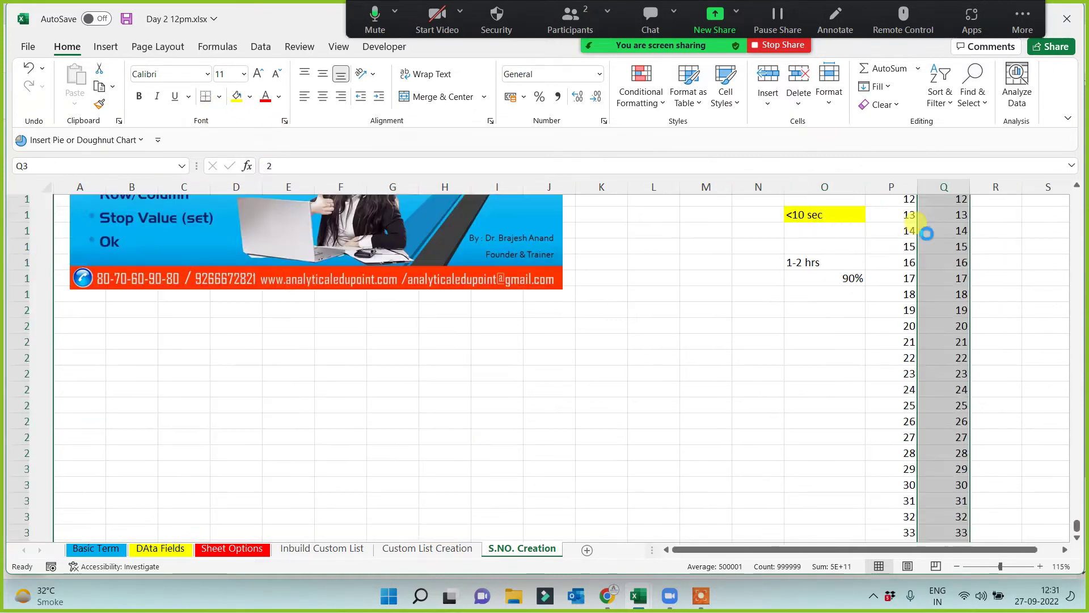
key(Delete)
Step: Fill the Expert column from Q2 with a linear series in columns up to stop value 500000
click(931, 219)
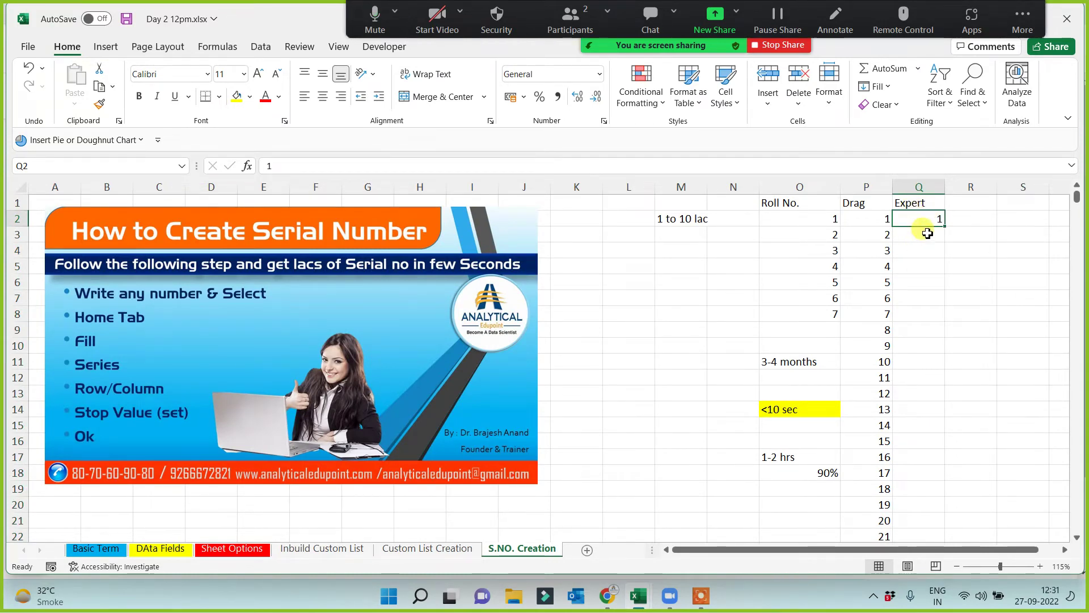
click(886, 88)
click(889, 208)
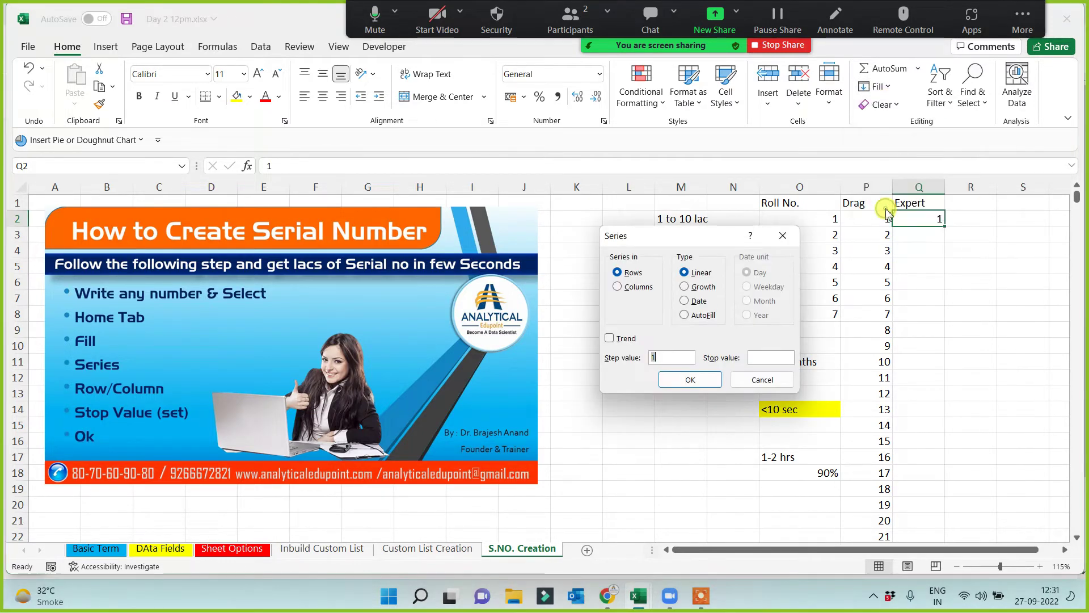
click(653, 289)
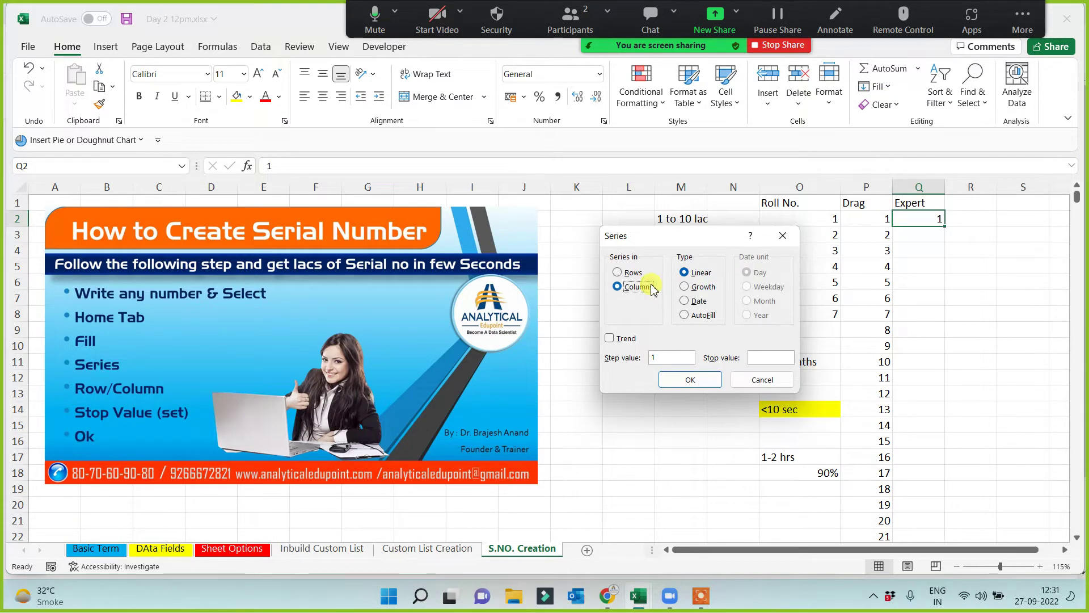
click(755, 356)
text(500000)
click(692, 380)
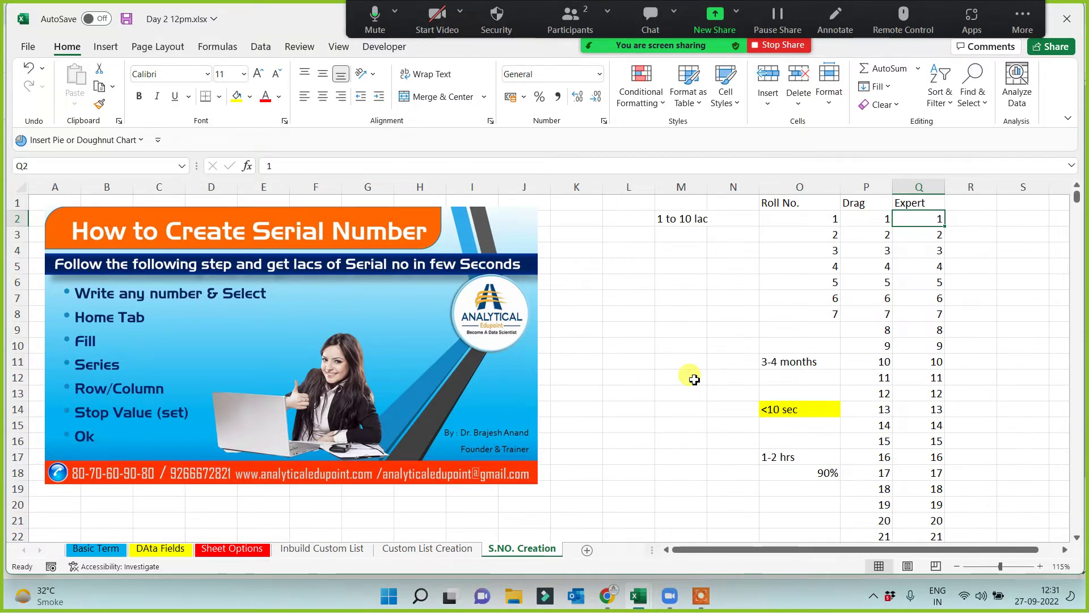
Step: Examine the serial numbers in the Expert column row by row from Q2 down to about row 287
key(Down)
key(Down)
key(Down)
key(Down)
key(Down)
key(Down)
key(Down)
key(Down)
key(Down)
key(Down)
key(Down)
key(Down)
key(Down)
key(Down)
key(Down)
key(Down)
key(Down)
key(Down)
key(Down)
key(Down)
key(Down)
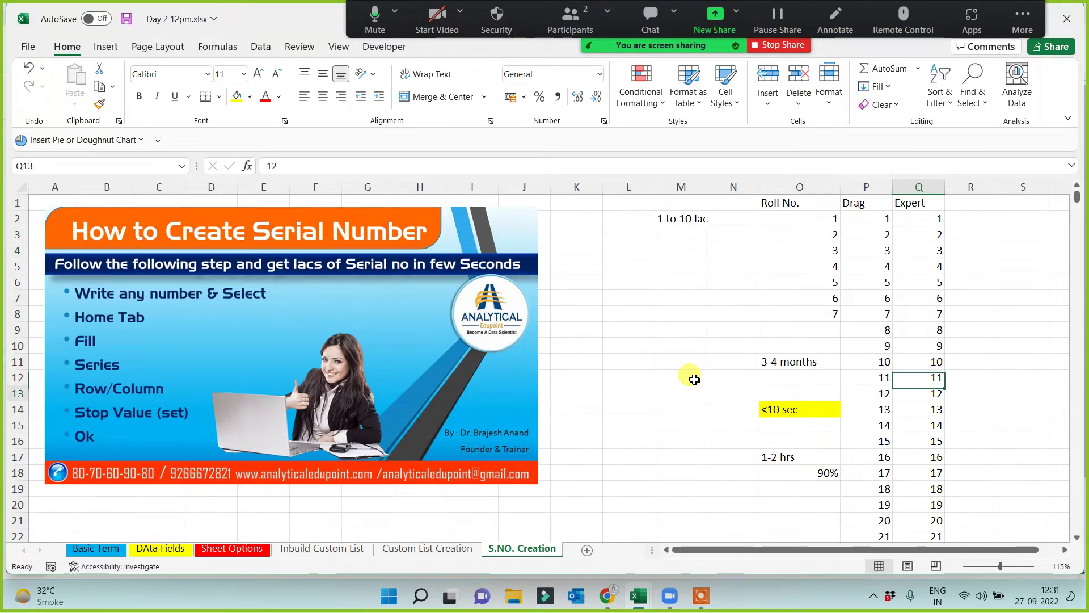
key(Down)
key(Down)
key(Down)
key(Down)
key(Down)
key(Down)
key(Down)
key(Down)
key(Down)
key(Down)
key(Down)
key(Down)
key(Down)
key(Down)
key(Down)
key(Down)
key(Down)
key(Down)
key(Down)
key(Down)
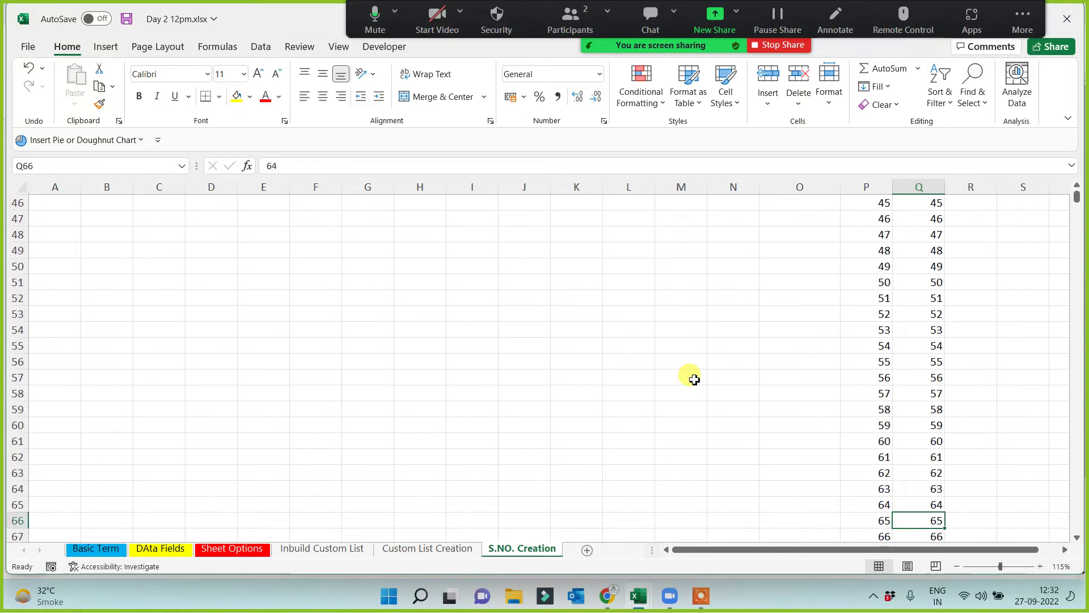
key(Down)
key(Down)
key(Down)
key(Down)
key(Down)
key(Down)
key(Down)
key(Down)
key(Down)
key(Down)
key(Down)
key(Down)
key(Down)
key(Down)
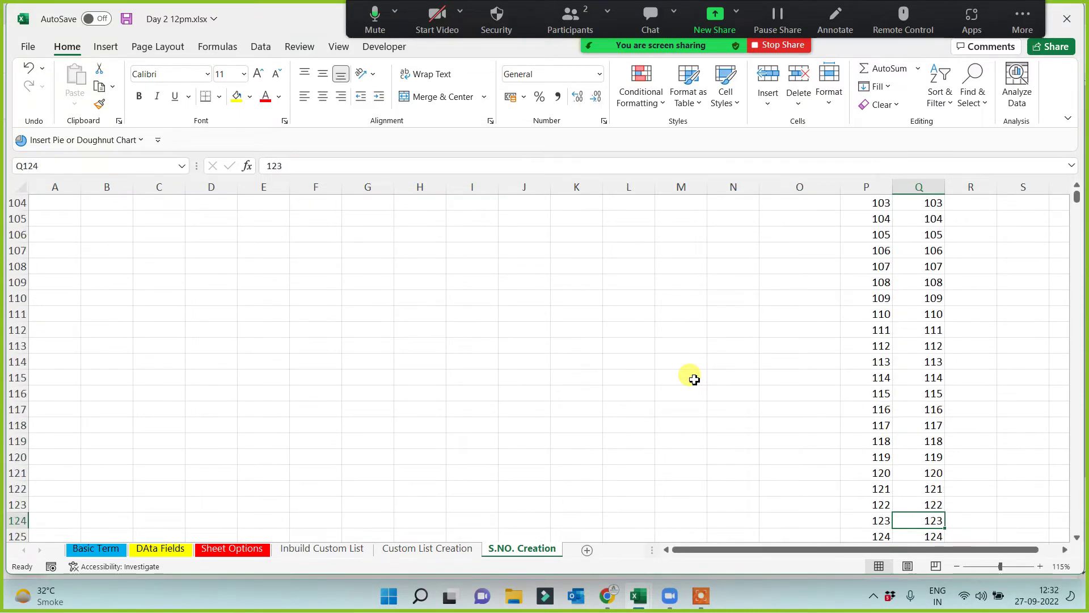
key(Down)
key(Down)
key(Down)
key(Down)
key(Down)
key(Down)
key(Down)
key(Down)
key(Down)
key(Down)
key(Down)
key(Down)
key(Down)
key(Down)
key(Down)
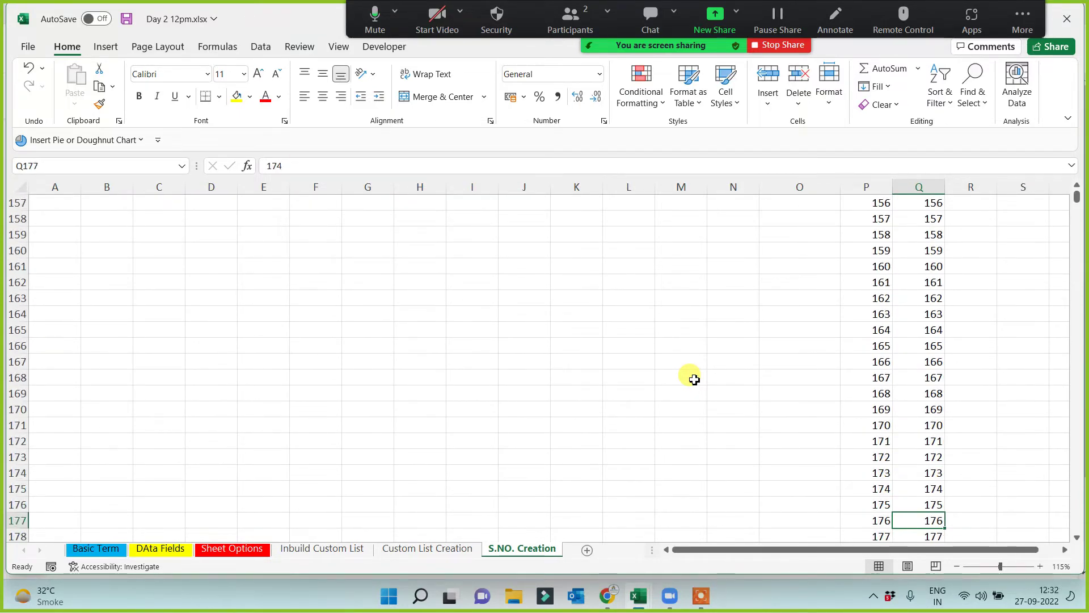
key(Down)
key(Down)
key(Down)
key(Down)
key(Down)
key(Down)
key(Down)
key(Down)
key(Down)
key(Down)
key(Down)
key(Down)
key(Down)
key(Down)
key(Down)
key(Down)
key(Down)
key(Down)
key(Down)
key(Down)
key(Down)
key(Down)
key(Down)
key(Down)
key(Down)
key(Down)
key(Down)
key(Down)
key(Down)
key(Down)
key(Down)
key(Down)
key(Down)
key(Down)
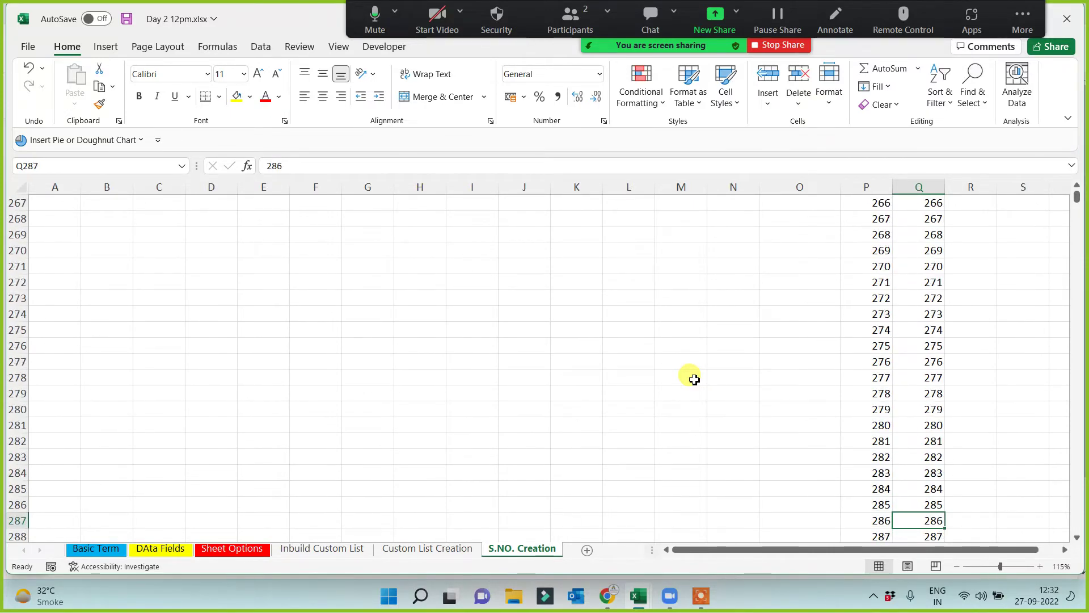
Step: Examine the serial numbers in the Expert column row by row from Q287 down to Q455
key(Down)
key(Down)
key(Down)
key(Down)
key(Down)
key(Down)
key(Down)
key(Down)
key(Down)
key(Down)
key(Down)
key(Down)
key(Down)
key(Down)
key(Down)
key(Down)
key(Down)
key(Down)
key(Down)
key(Down)
key(Down)
key(Down)
key(Down)
key(Down)
key(Down)
key(Down)
key(Down)
key(Down)
key(Down)
key(Down)
key(Down)
key(Down)
key(Down)
key(Down)
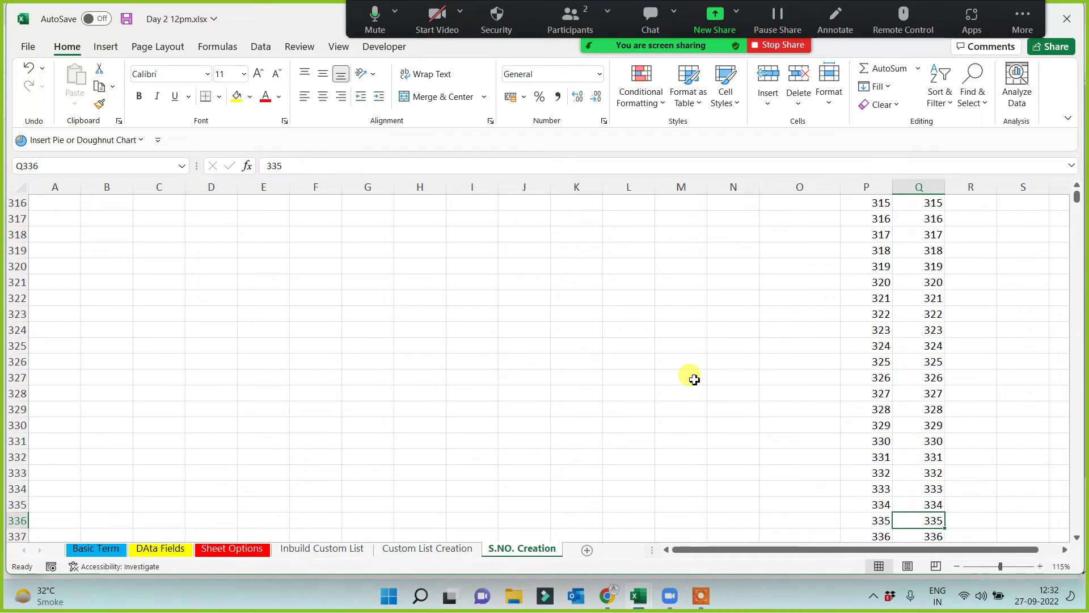
key(Down)
key(Down)
key(Down)
key(Down)
key(Down)
key(Down)
key(Down)
key(Down)
key(Down)
key(Down)
key(Down)
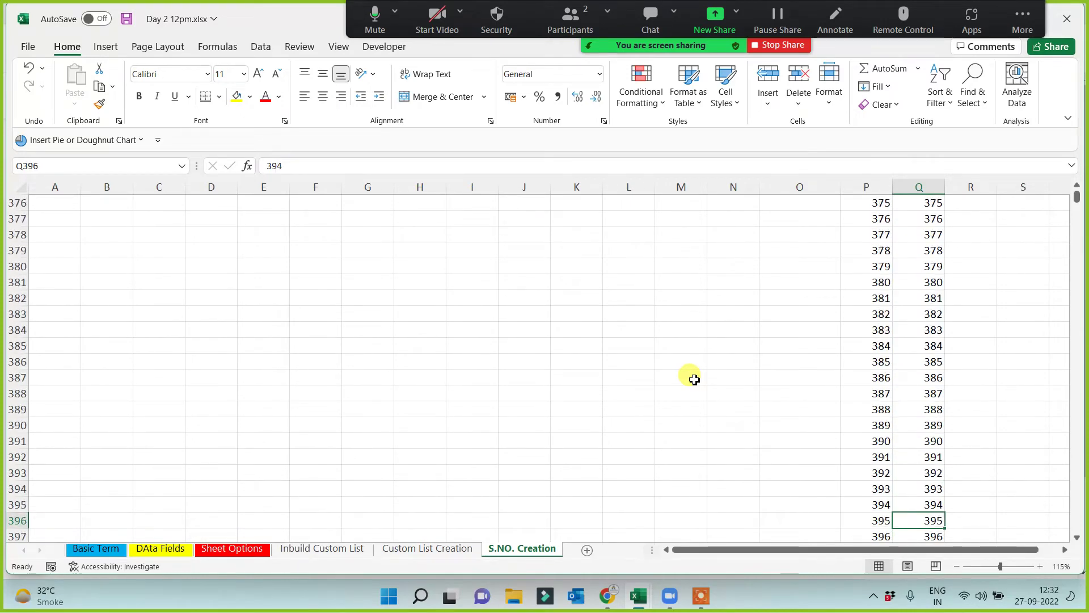
key(Down)
key(Down)
key(Down)
key(Down)
key(Down)
key(Down)
key(Down)
key(Down)
key(Down)
key(Down)
key(Down)
key(Down)
key(Down)
key(Down)
key(Down)
key(Down)
key(Down)
key(Down)
key(Down)
key(Down)
key(Down)
key(Down)
key(Down)
key(Down)
key(Down)
key(Down)
key(Down)
key(Down)
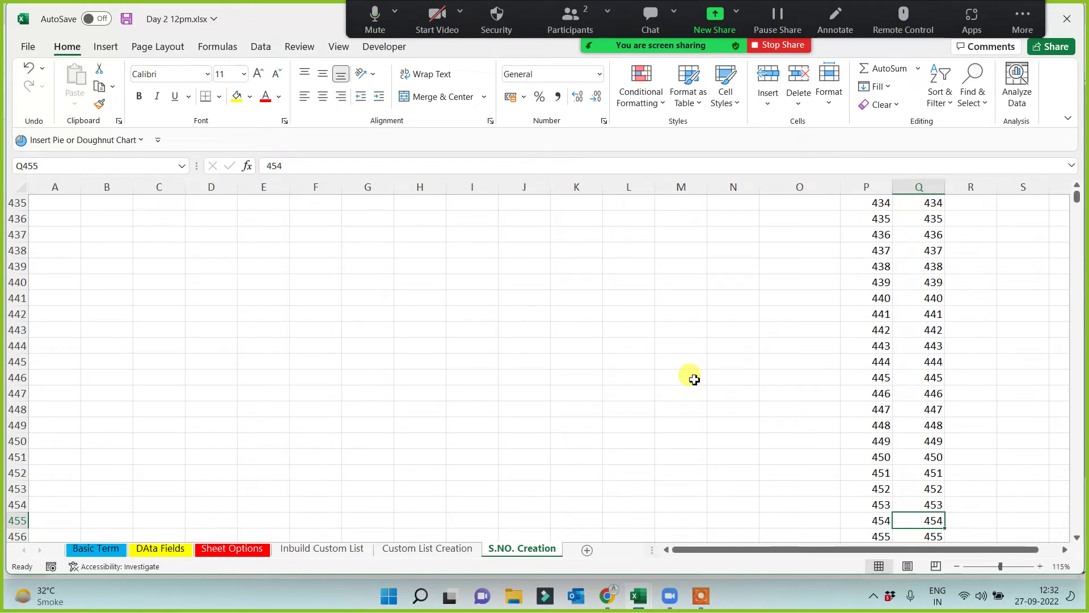
Step: Check the first and last entries of the Expert column, ending back at its header in Q1
key(ctrl+Up)
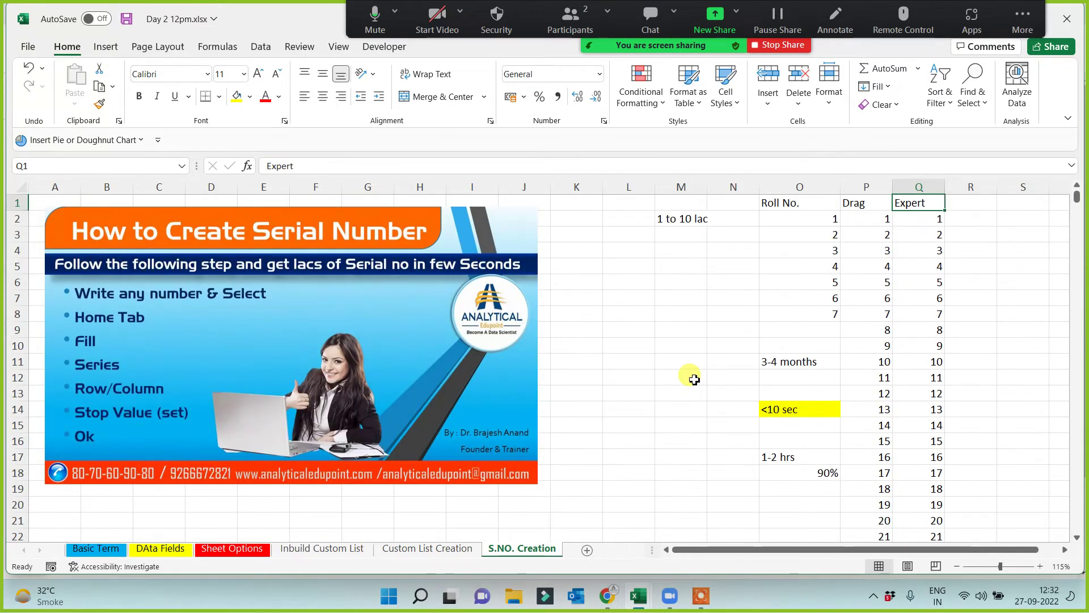
key(Down)
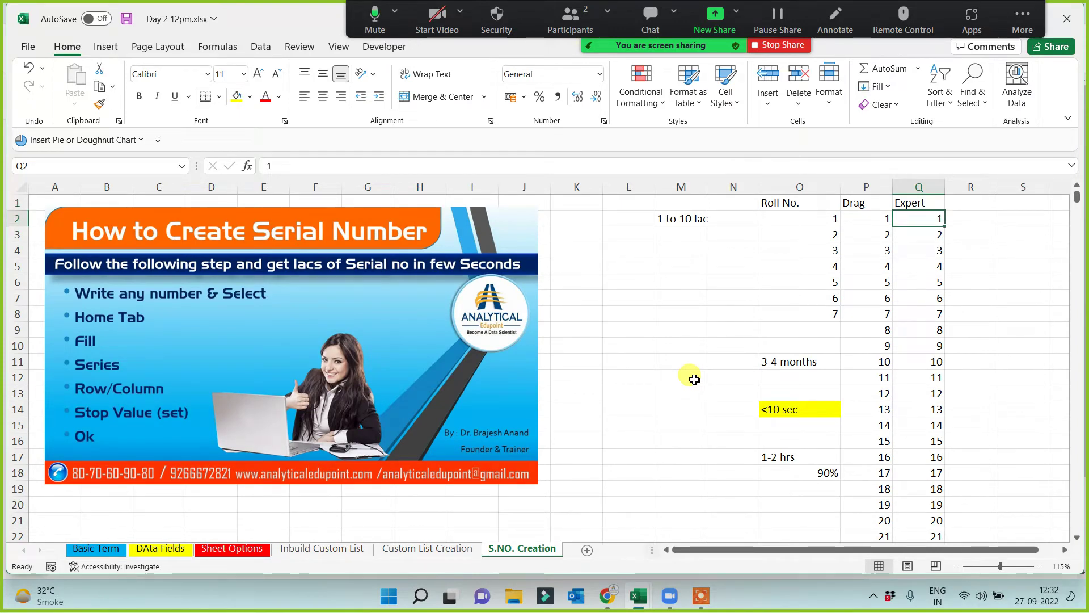
key(ctrl+Down)
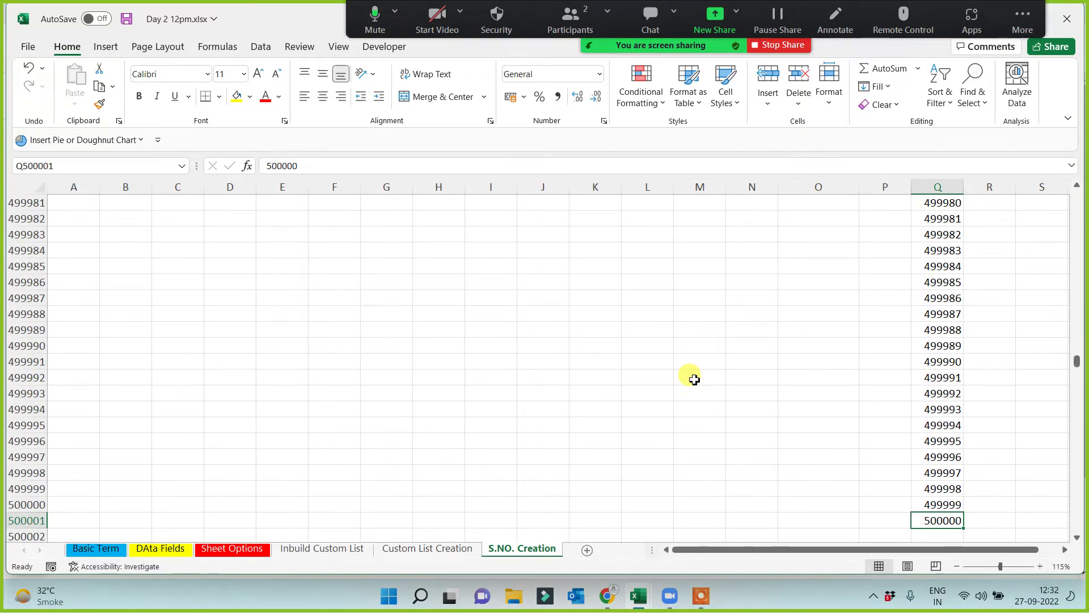
key(ctrl+Up)
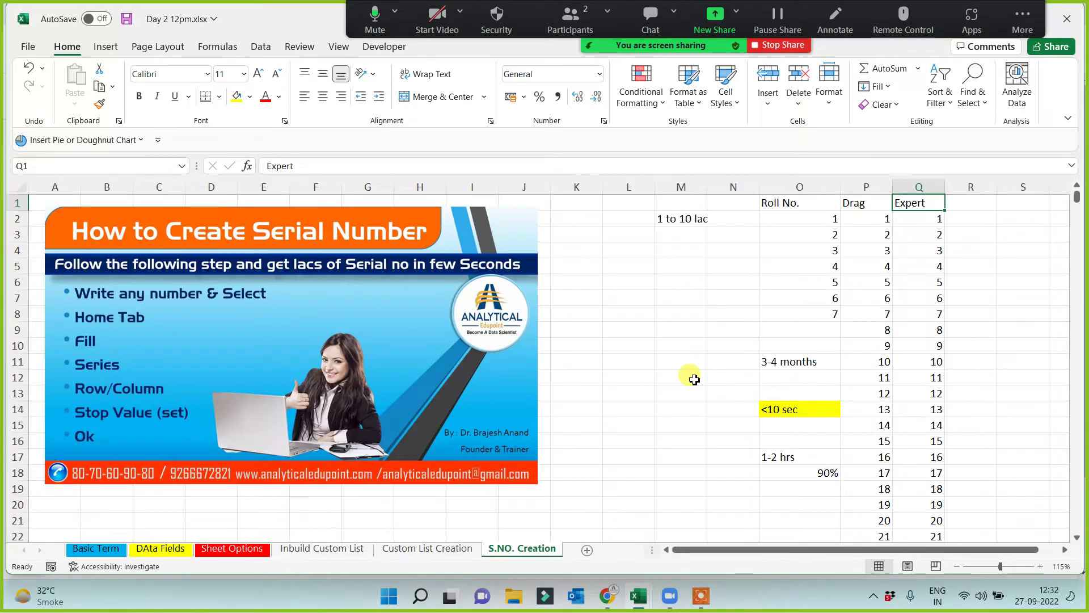
Step: Enter 1 in cell S2 as the starting number for a horizontal series
key(Down)
key(Right)
key(Right)
key(Right)
key(Right)
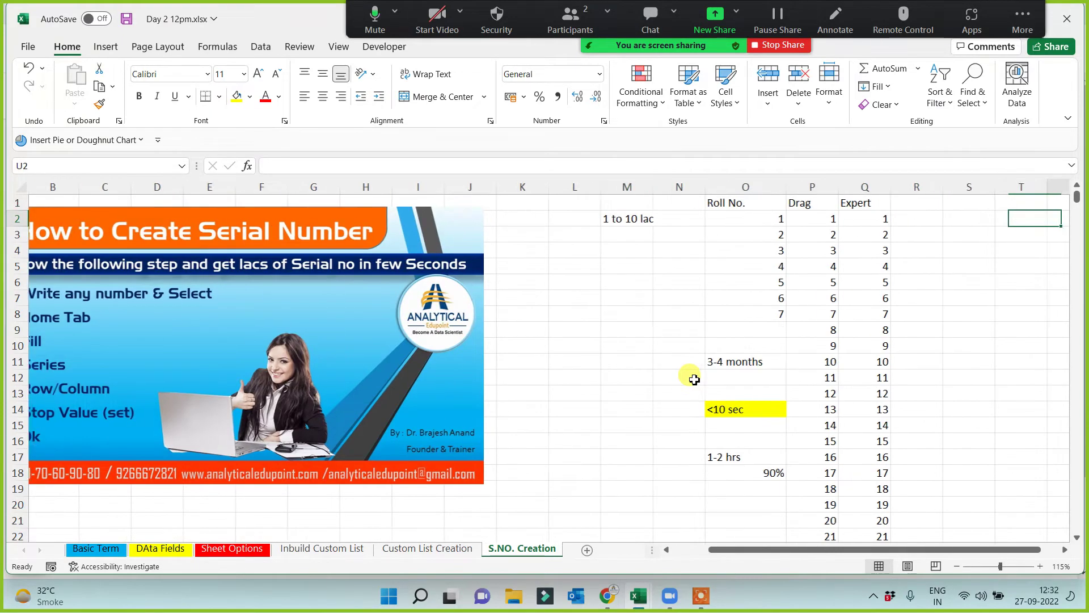
key(Right)
key(Right)
key(Right)
key(Right)
key(Right)
key(Left)
key(Left)
key(Left)
key(Left)
key(Left)
key(Left)
key(Left)
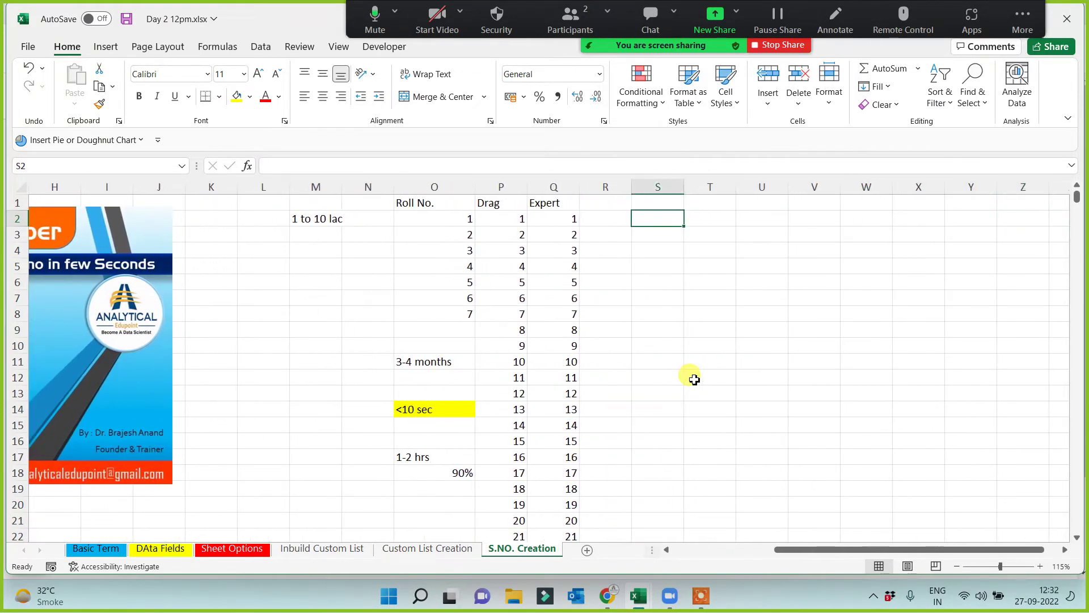
text(1)
key(ctrl+Return)
Step: Fill row 2 from S2 with a linear series in rows, step value 1, up to stop value 100
click(878, 87)
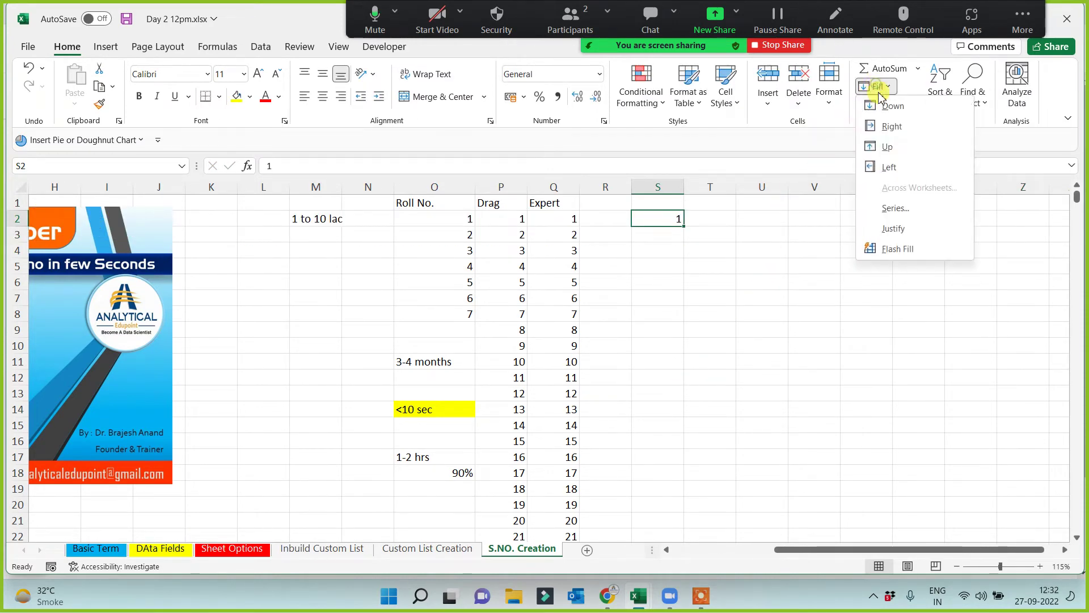
click(888, 207)
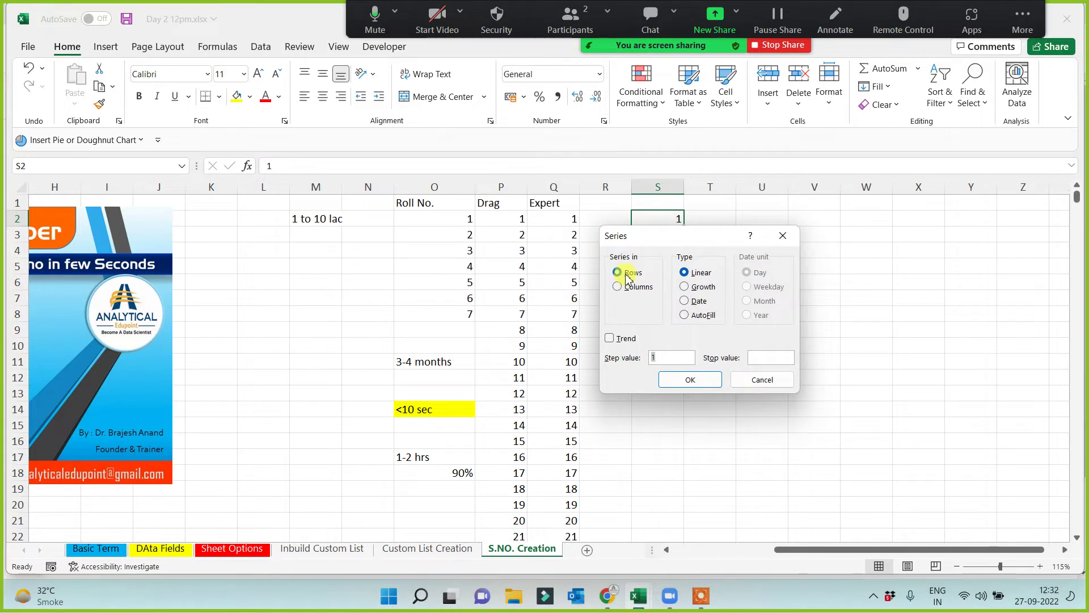
click(758, 358)
text(100)
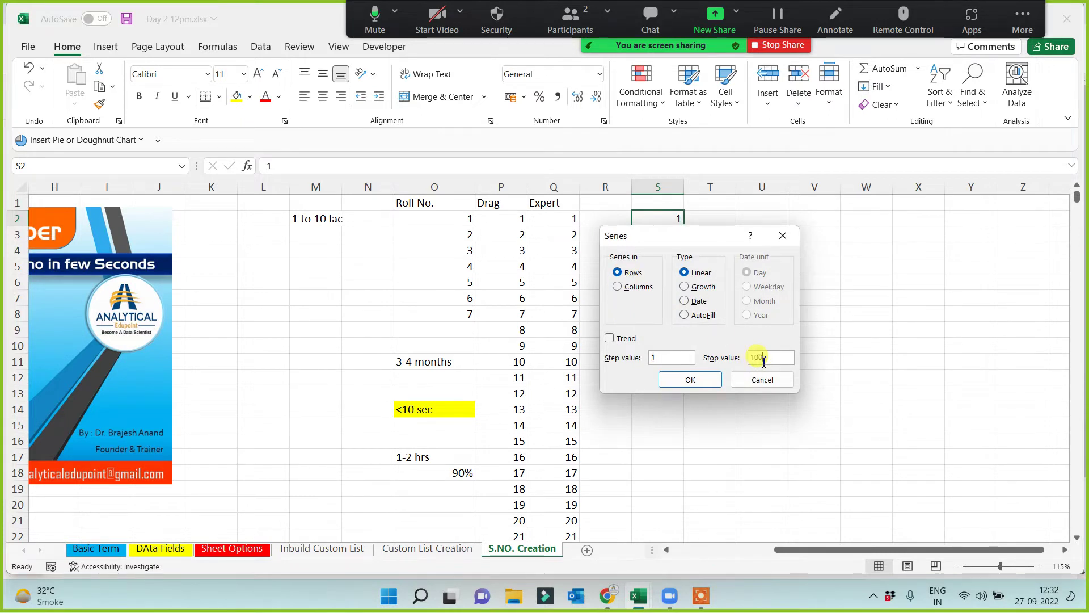
click(690, 379)
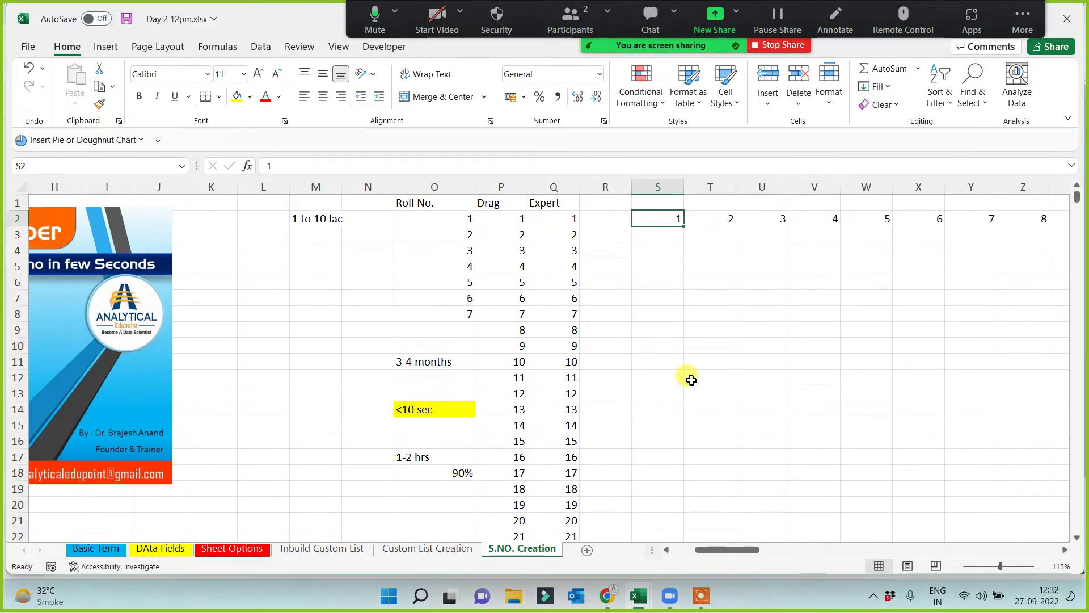
Step: Examine the horizontal series in row 2 from S2 across to its last number and back
key(Right)
key(Right)
key(Right)
key(Right)
key(Right)
key(Right)
key(Right)
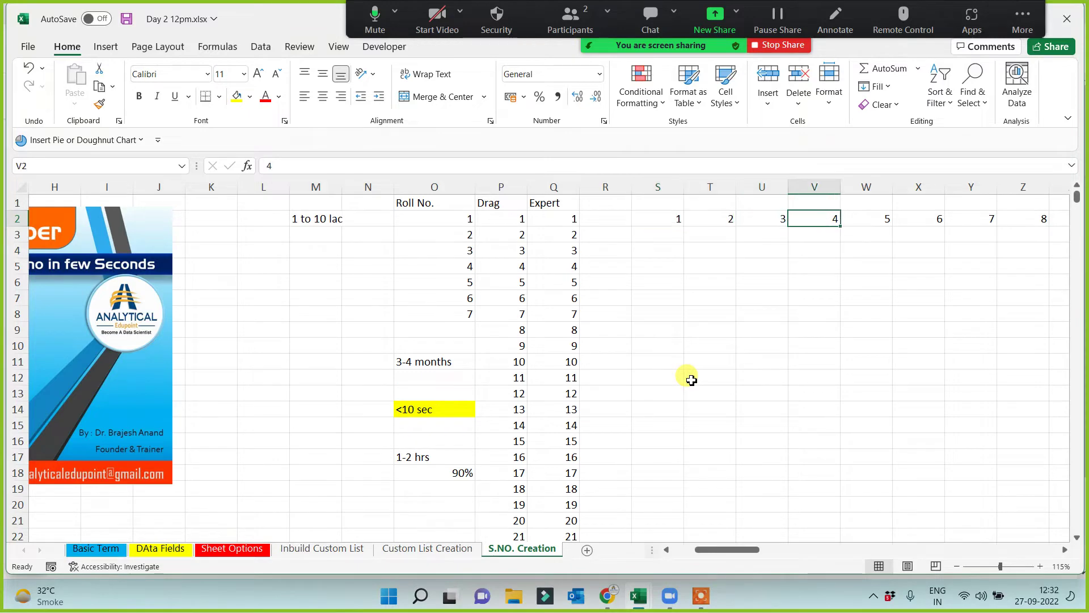
key(Left)
key(Left)
key(Left)
key(Left)
key(Left)
key(Left)
key(Left)
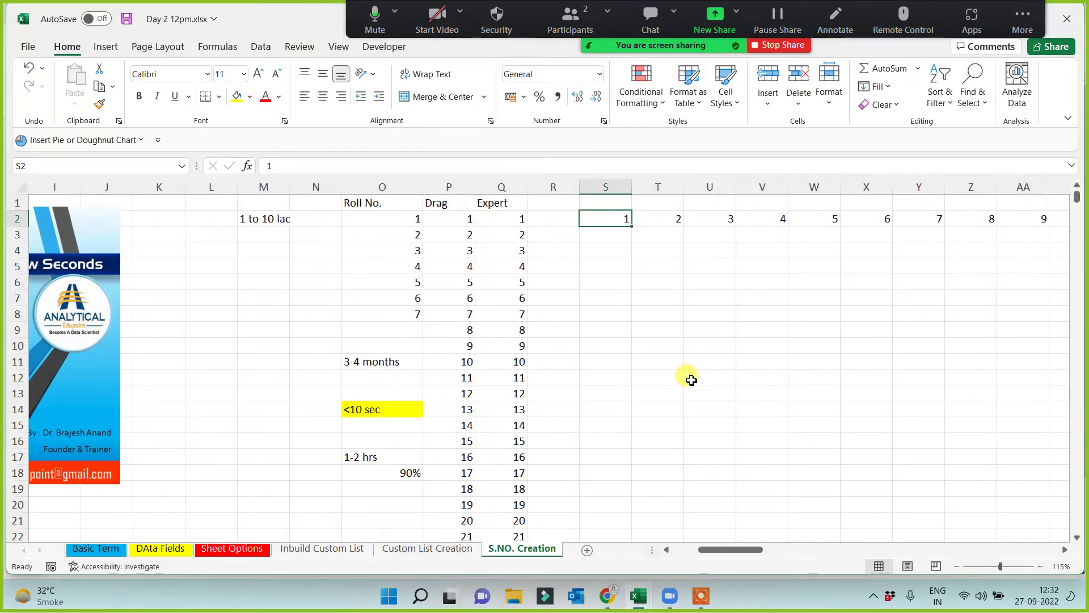
key(ctrl+Right)
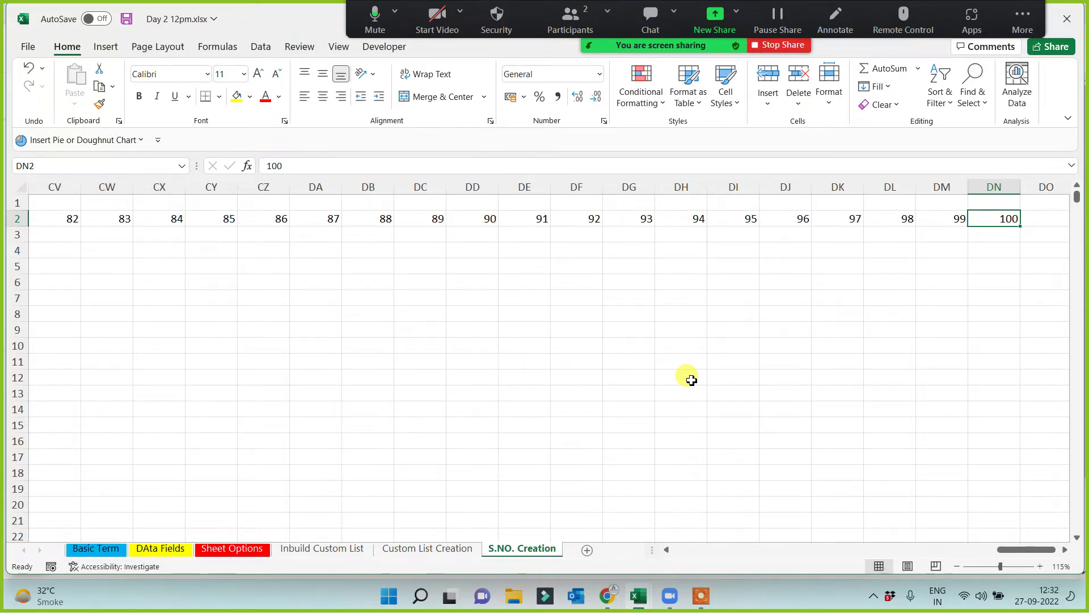
key(ctrl+Left)
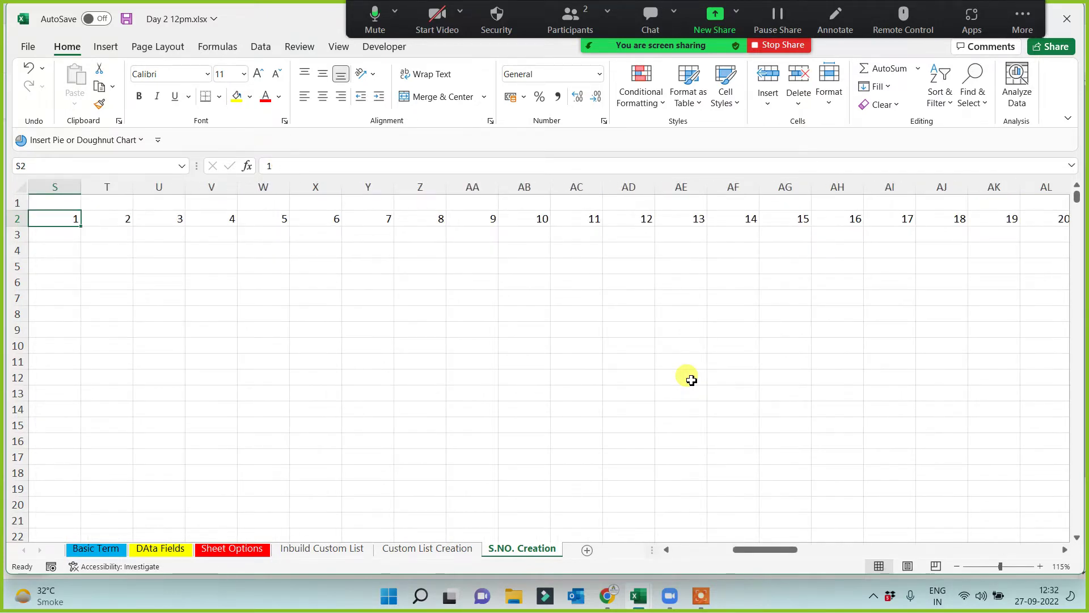
Step: Compare with the vertical Expert list by checking both of its ends, and return to cell A1
key(Left)
key(Left)
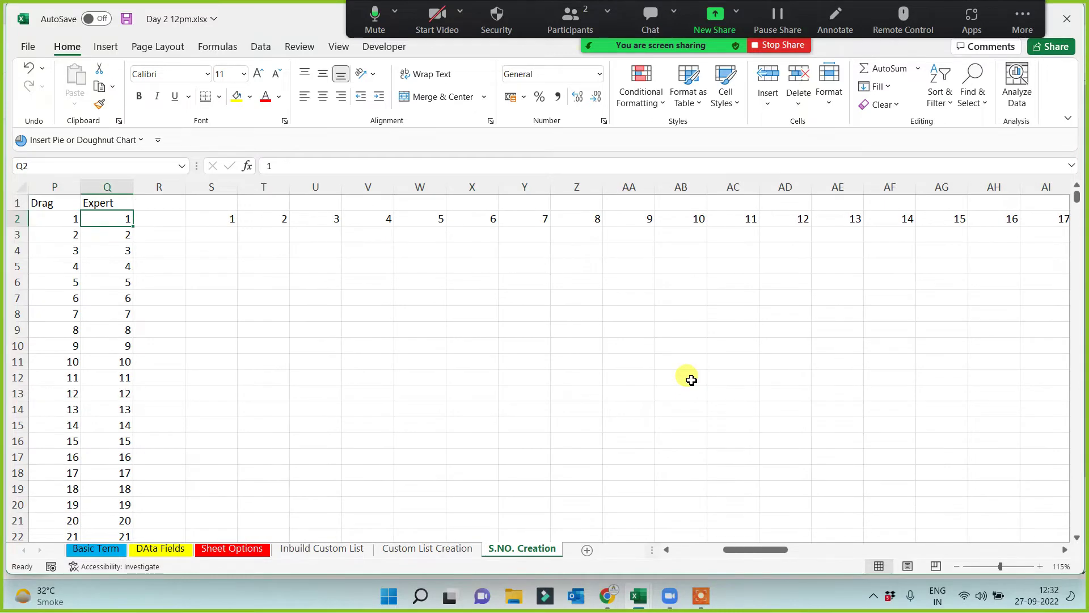
key(ctrl+Down)
key(ctrl+Up)
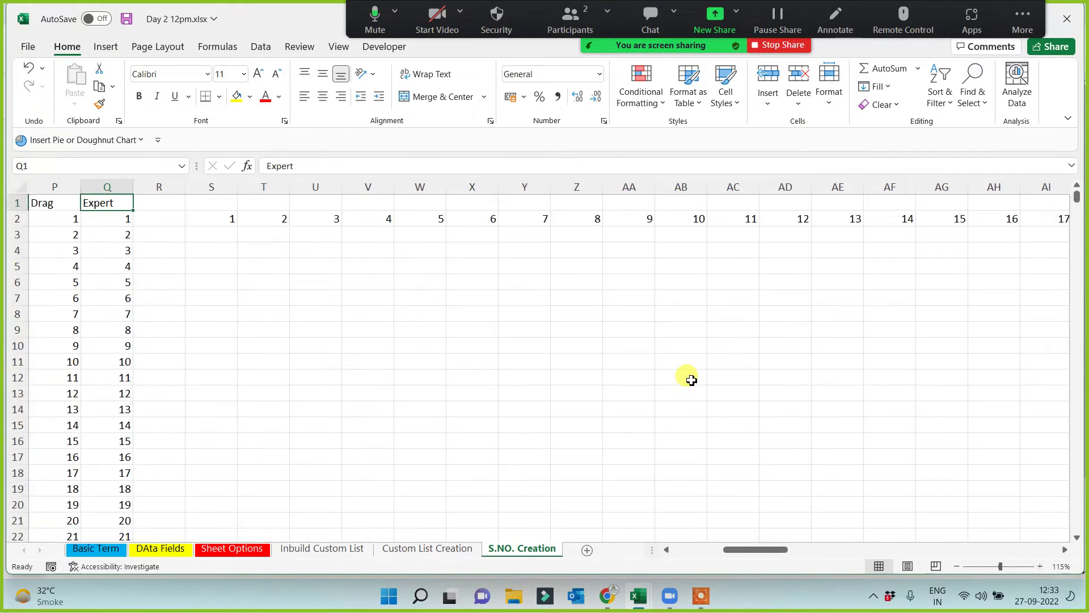
key(Left)
key(Left)
key(ctrl+Left)
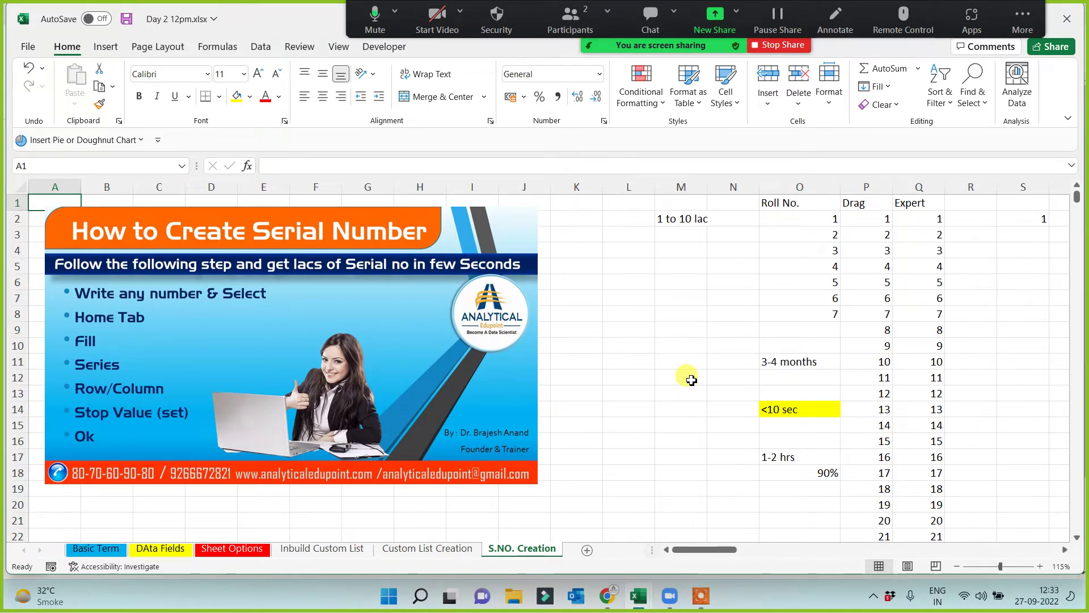
Step: Enter 19 in cell K3 as the starting number for a multiplication table
click(590, 234)
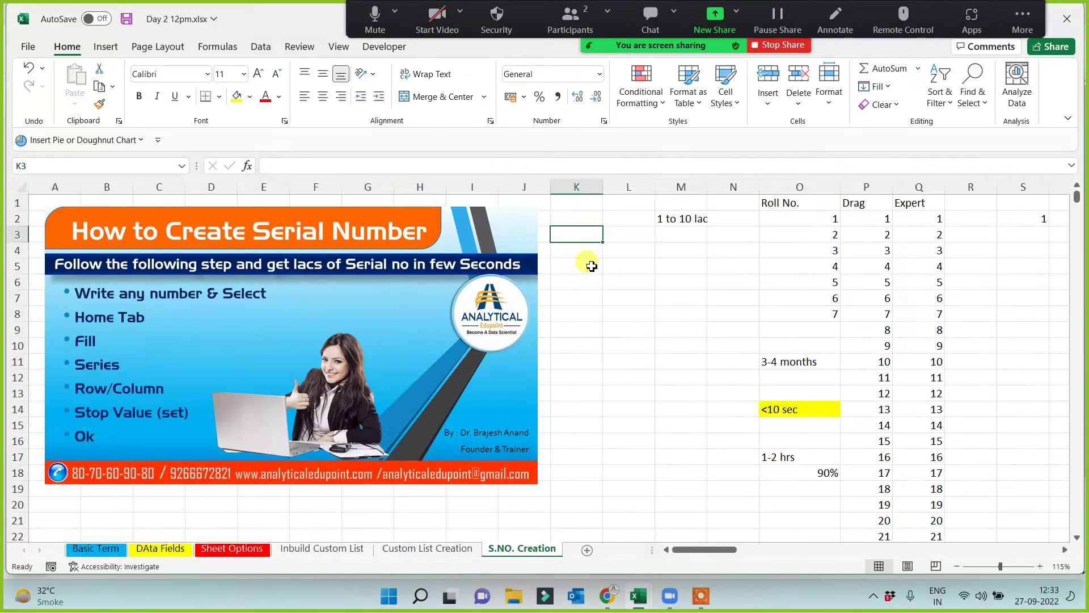
text(19)
key(Return)
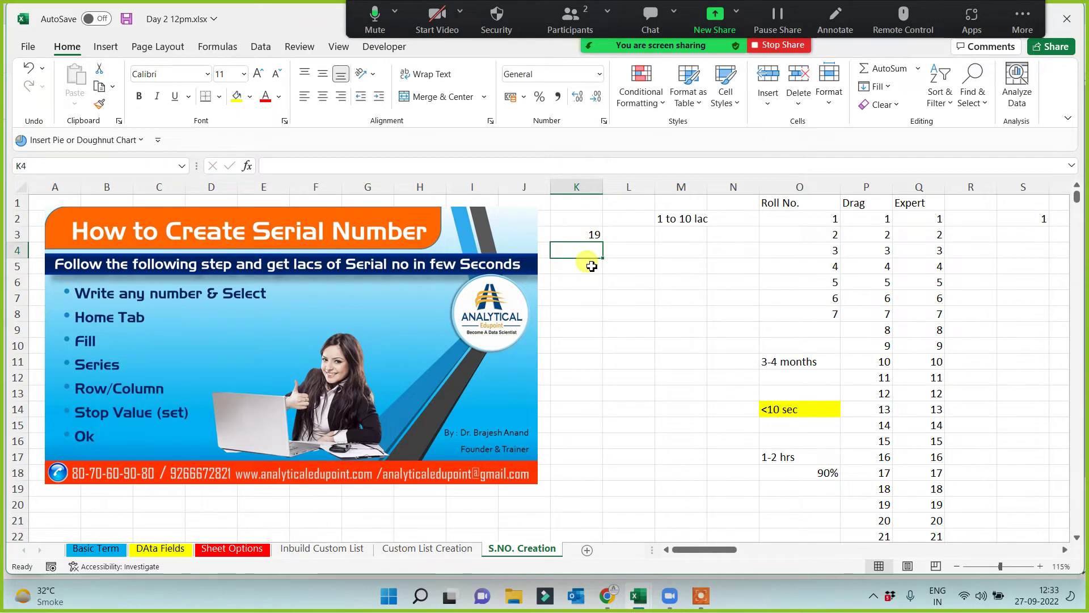
Step: Fill column K from K3 with a linear series in columns, step value 19, up to stop value 190
click(575, 232)
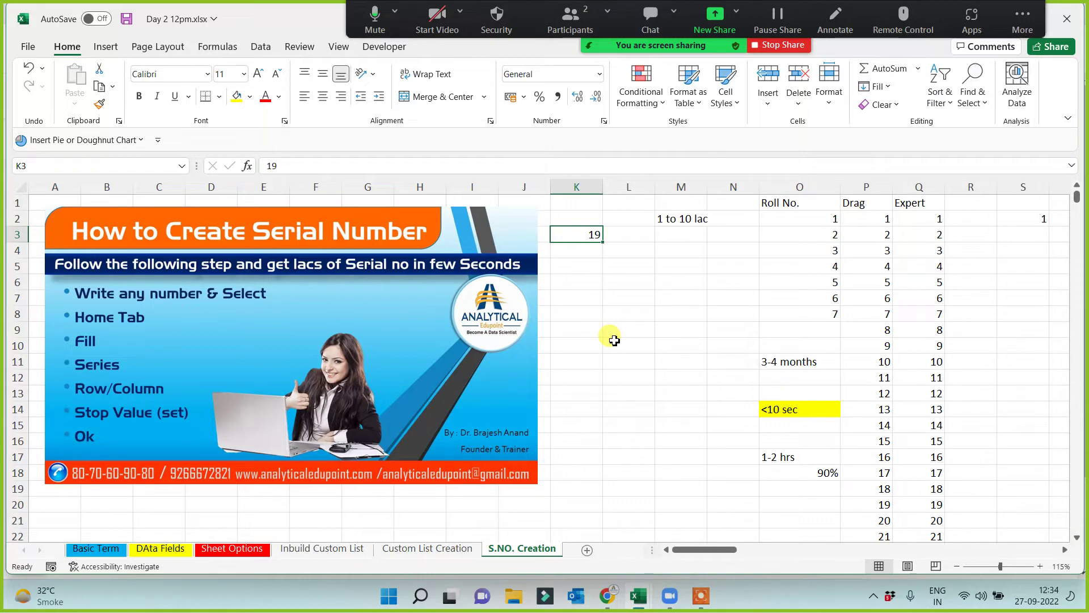
click(881, 88)
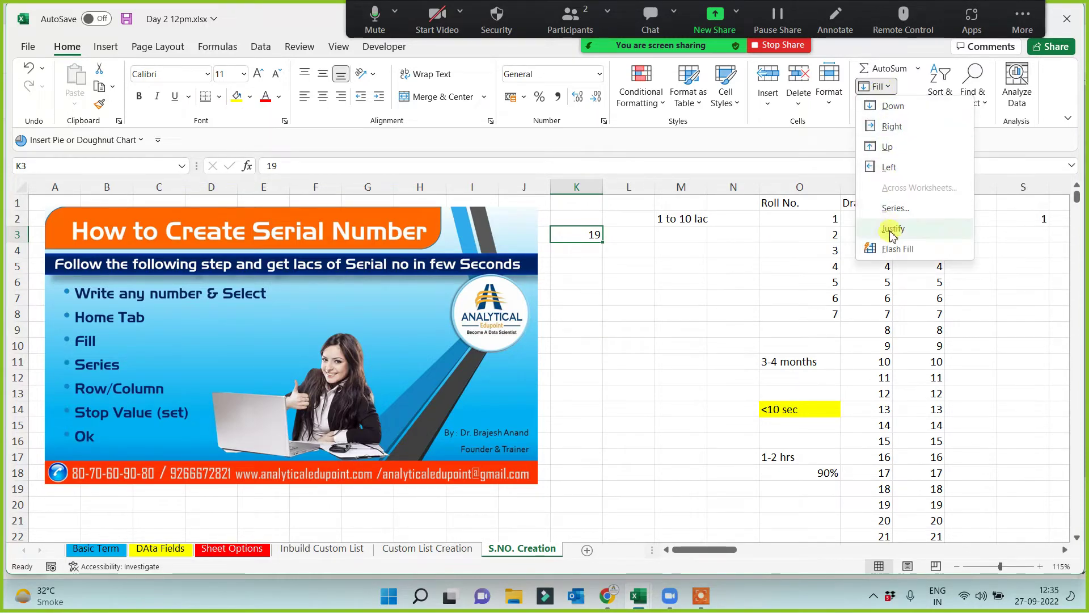
click(897, 208)
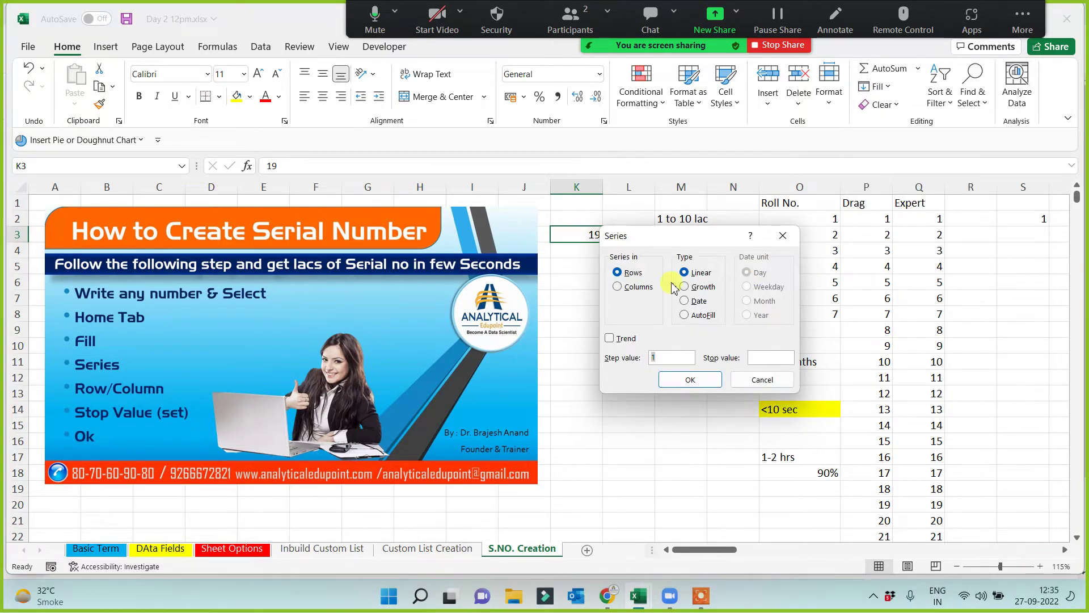
click(630, 286)
click(759, 358)
text(190)
click(661, 359)
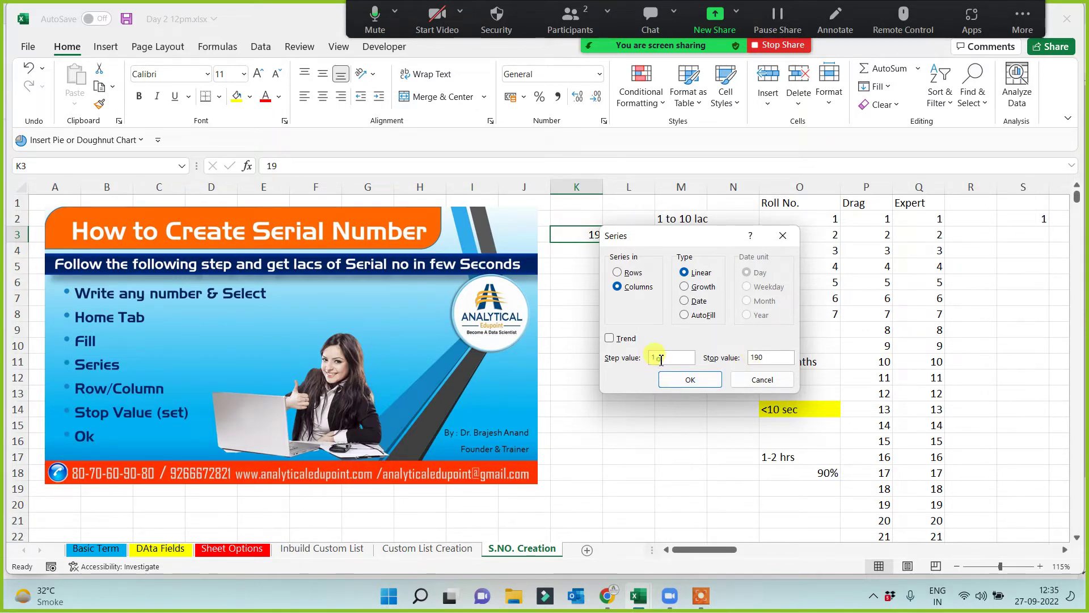
text(9)
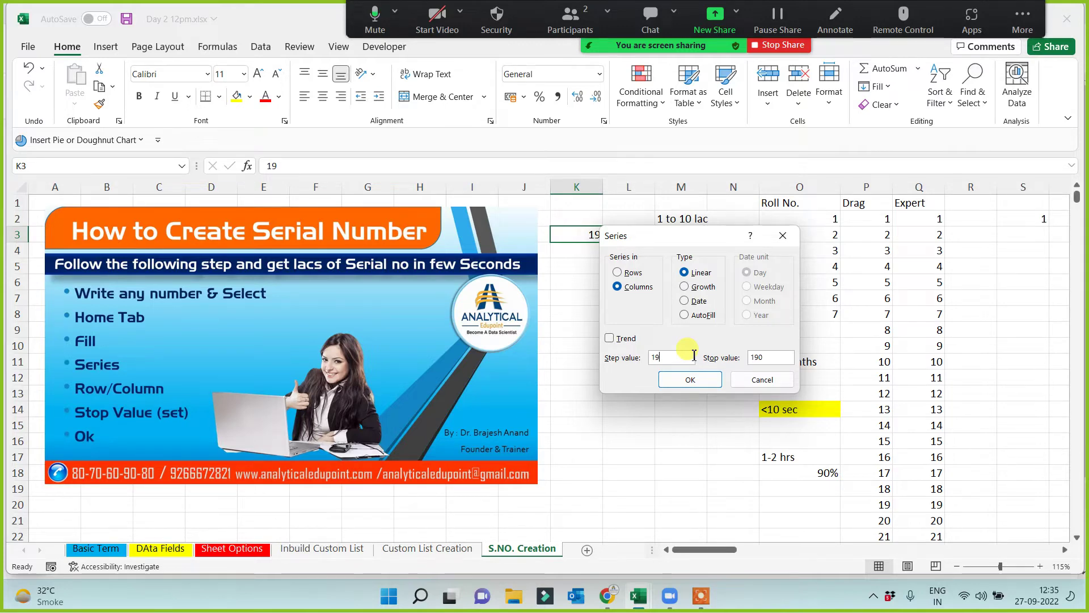
click(692, 379)
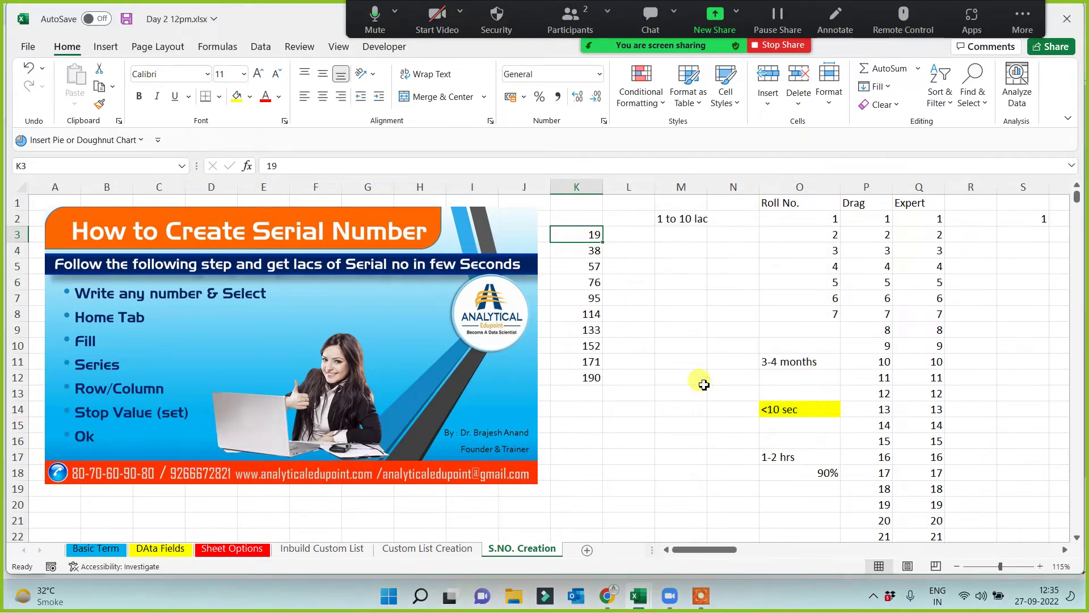
Step: Clear the filled multiples in K4:K12, keeping the starting number in K3
drag(567, 250, 576, 372)
key(Delete)
Step: Fill column K from K3 with a linear series in columns, step value 19, up to stop value 19000
click(579, 235)
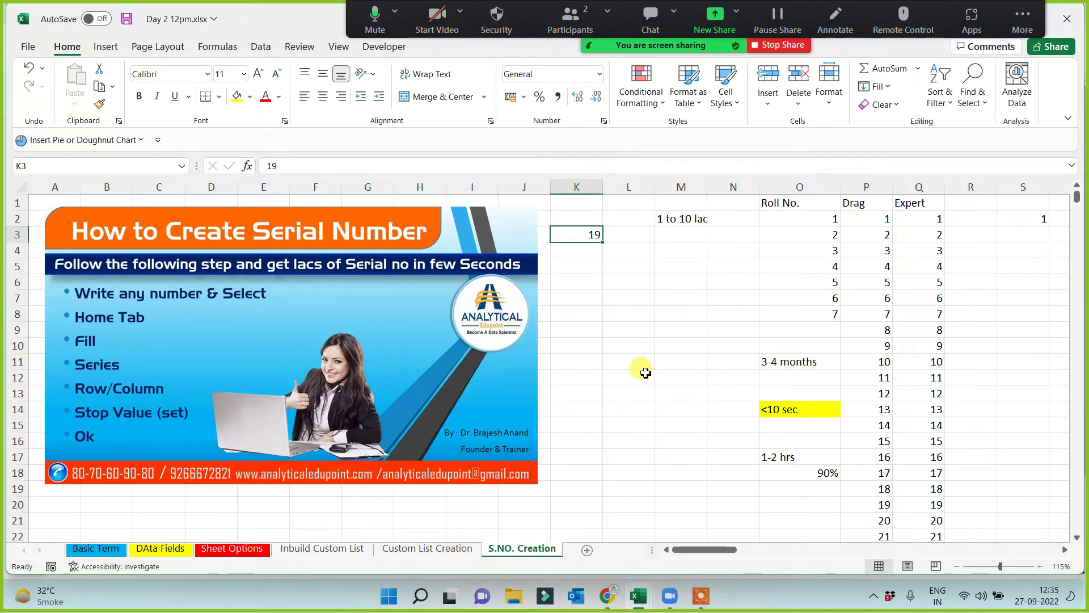
click(876, 86)
click(894, 207)
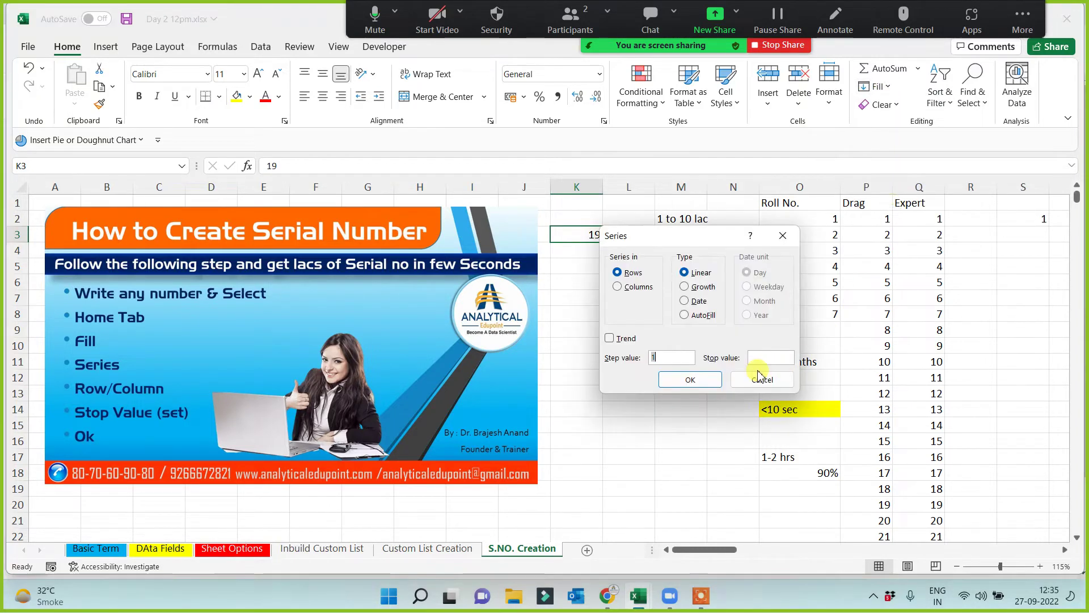
click(621, 287)
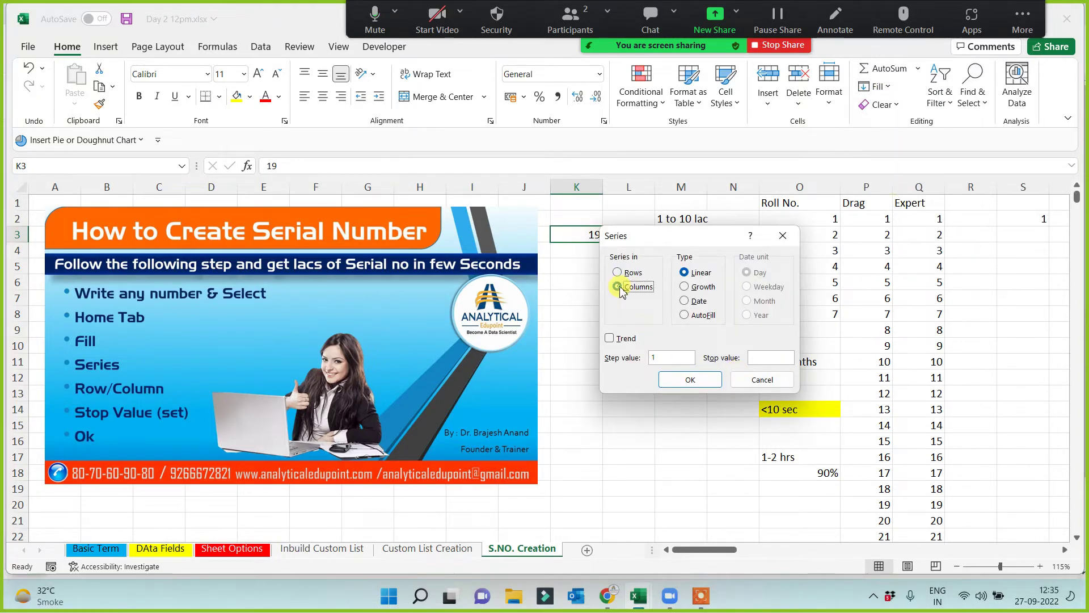
click(759, 356)
text(100000)
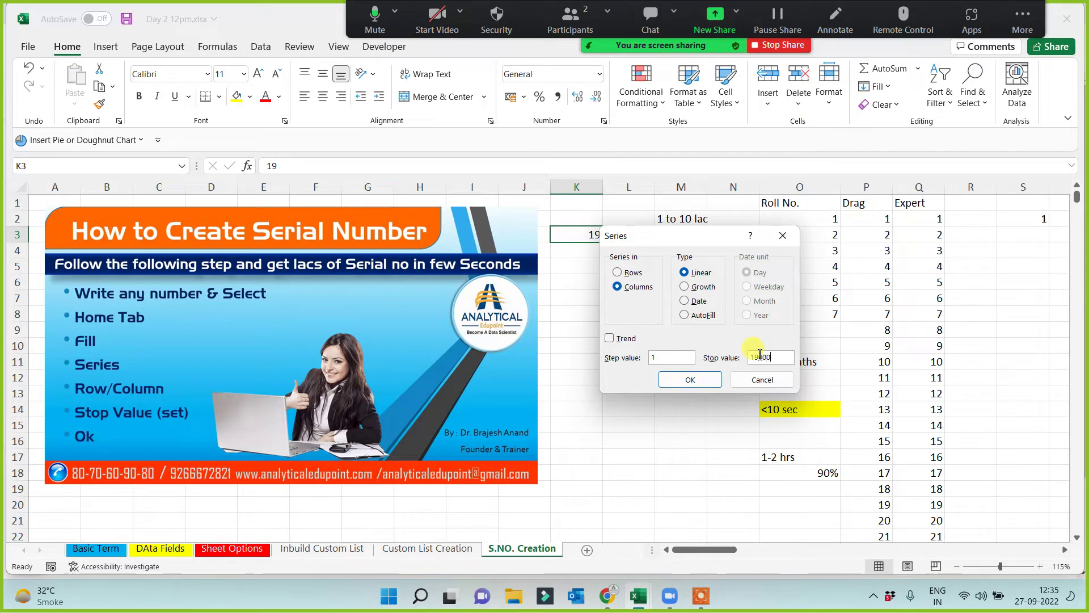
double_click(658, 356)
text(9)
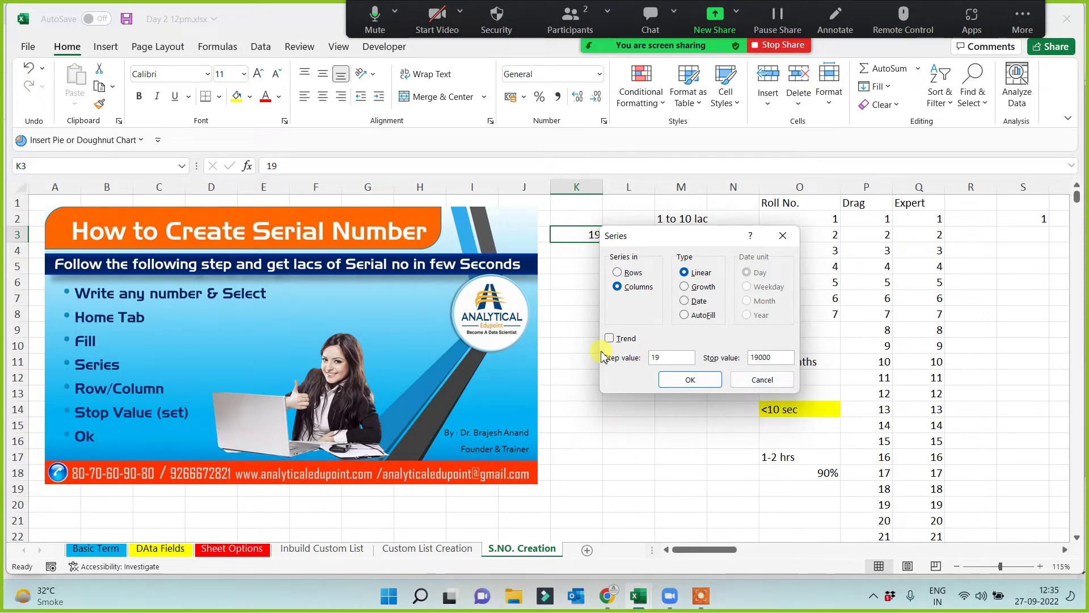
click(688, 379)
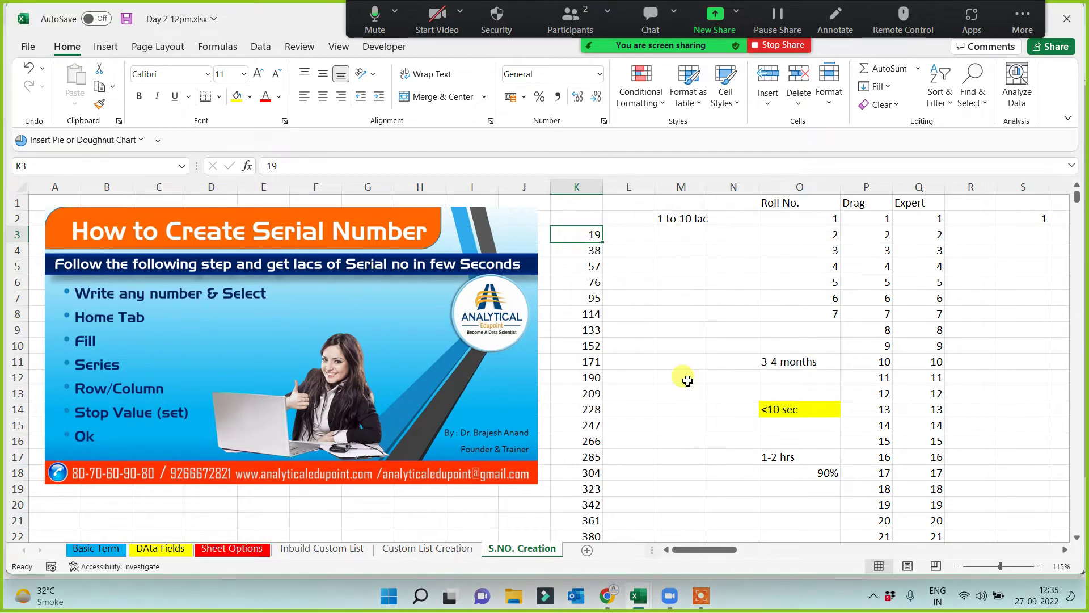
Step: Examine the multiples of 19 in column K row by row from K3 down to K15
key(Down)
key(Down)
key(Down)
key(Down)
key(Down)
key(Down)
key(Down)
key(Down)
key(Down)
key(Down)
key(Down)
key(Down)
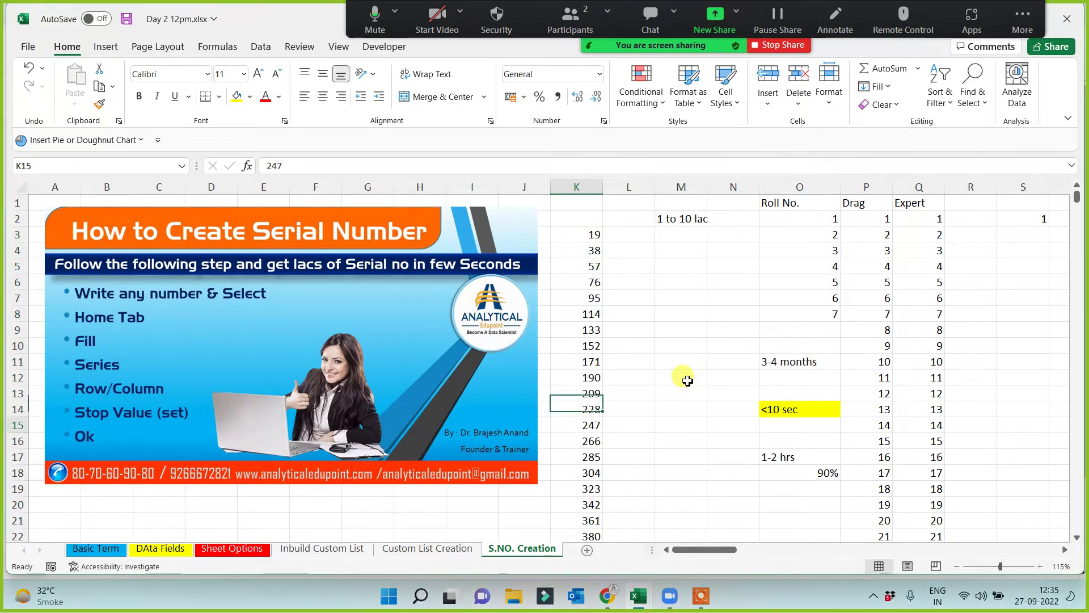
Step: Examine the multiples of 19 further down column K to row 48 and back at the start of the series
key(Down)
key(Down)
key(Down)
key(Down)
key(Down)
key(Down)
key(Down)
key(Down)
key(Down)
key(Down)
key(Down)
key(Down)
key(Down)
key(Down)
key(Down)
key(Down)
key(Down)
key(Down)
key(Down)
key(Down)
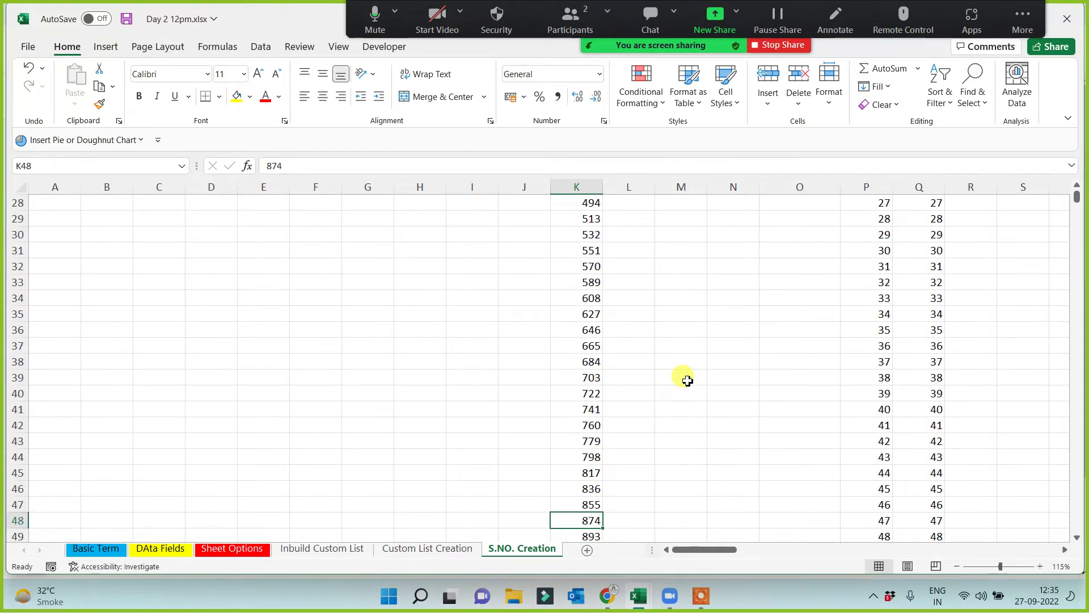
key(ctrl+Up)
key(ctrl+Up)
key(Down)
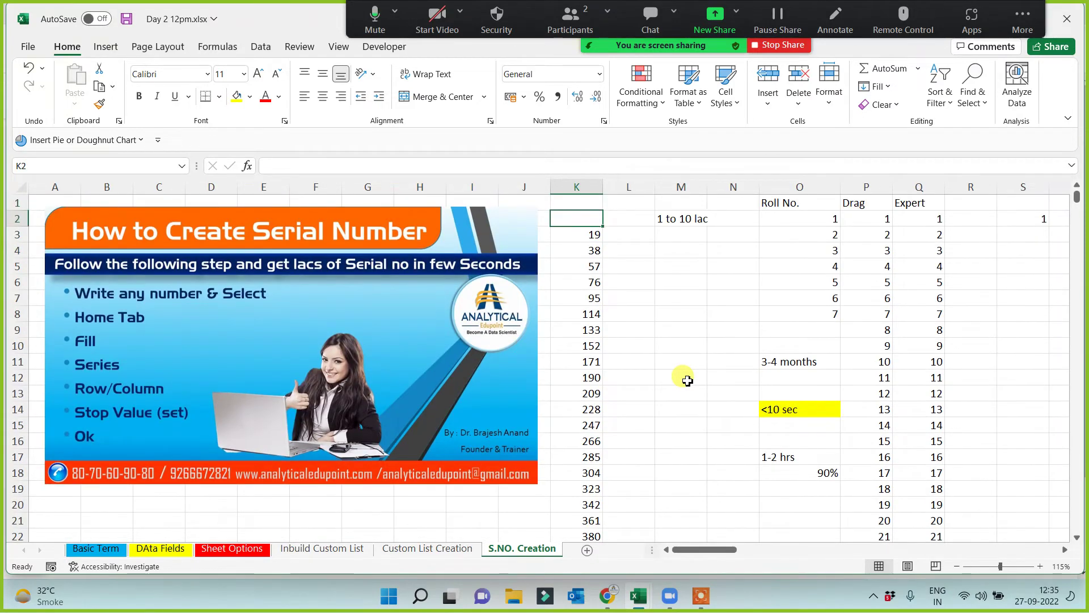
key(Down)
key(Down)
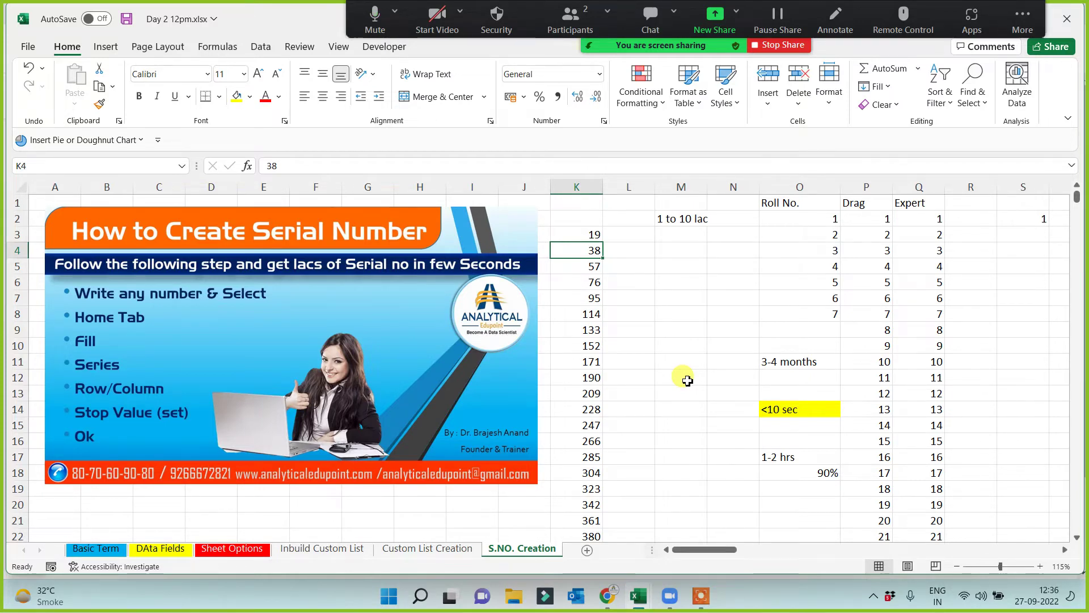
Step: Clear the entire series of multiples of 19 in column K, from K3 down to its last filled cell
key(Up)
key(Up)
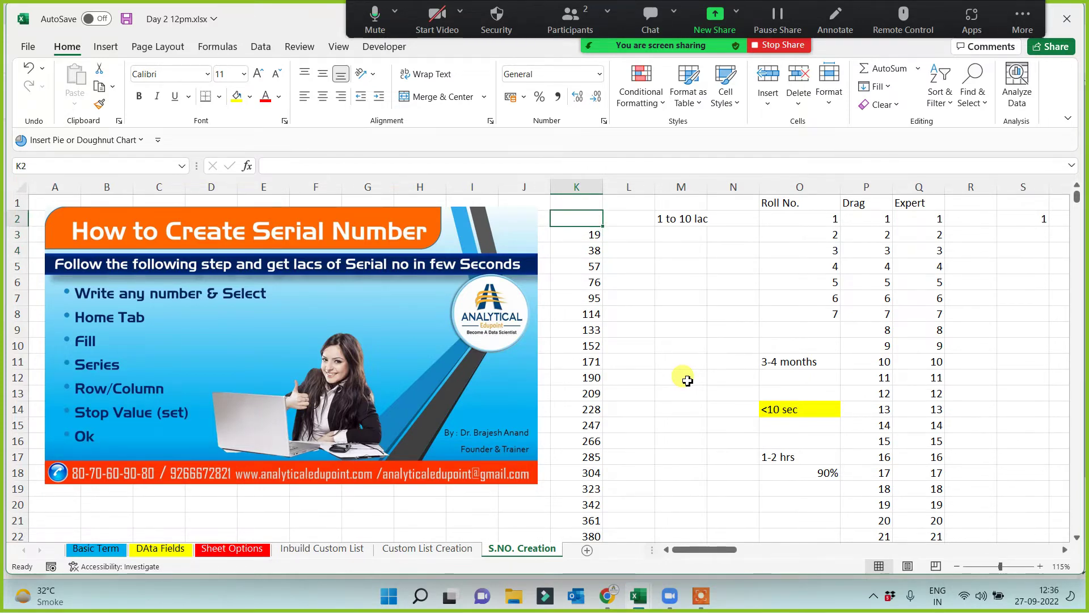
key(Down)
key(ctrl+shift+Down)
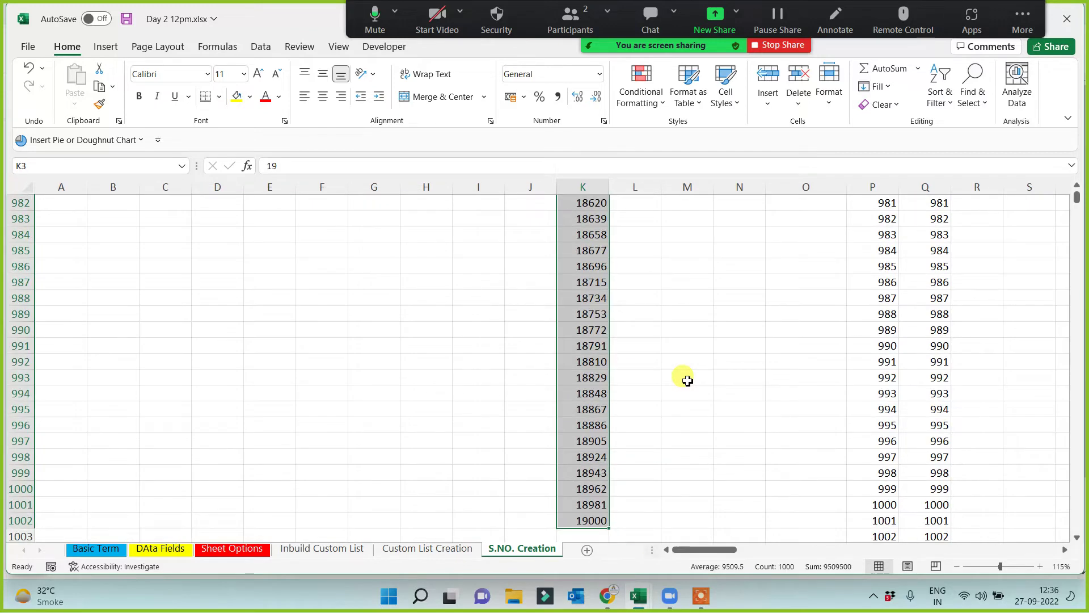
key(Delete)
key(ctrl+Up)
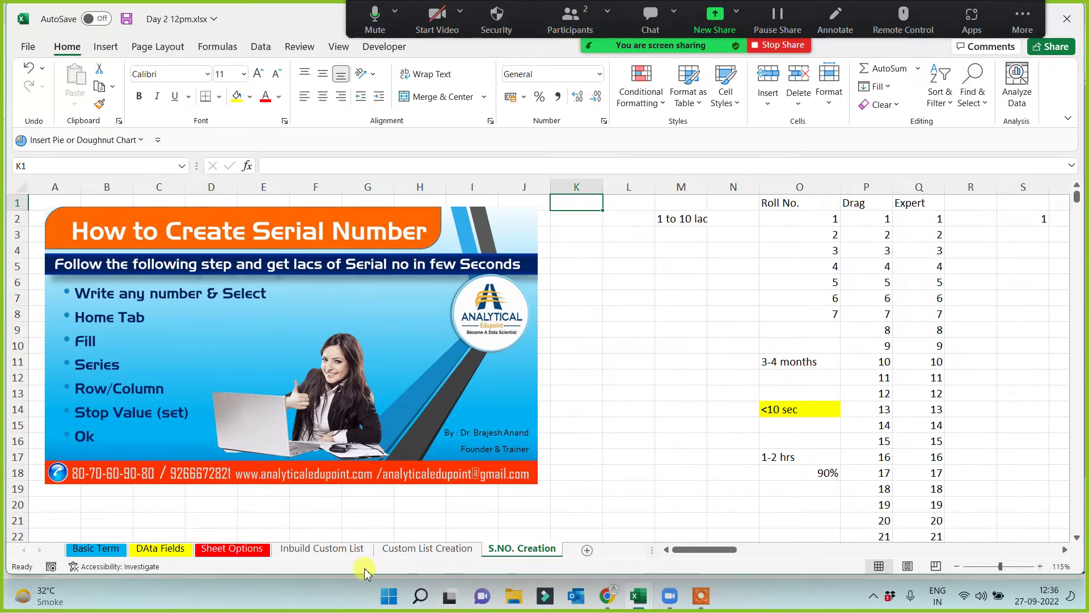
Step: Review the Custom List Creation and S.NO. Creation sheets and the day and month lists on the Inbuild Custom List sheet
click(347, 554)
click(417, 553)
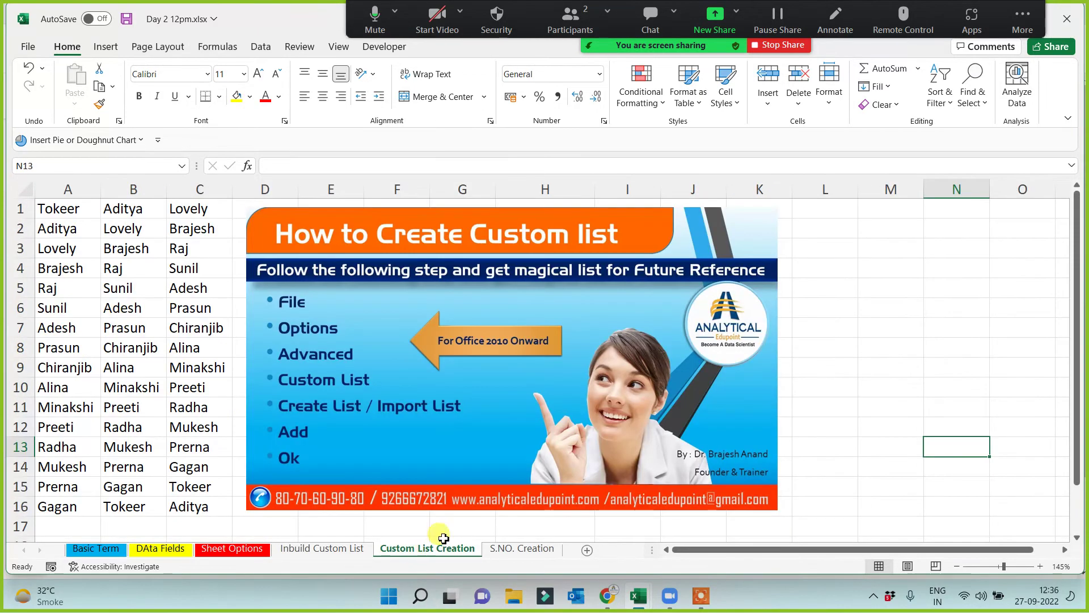
click(511, 548)
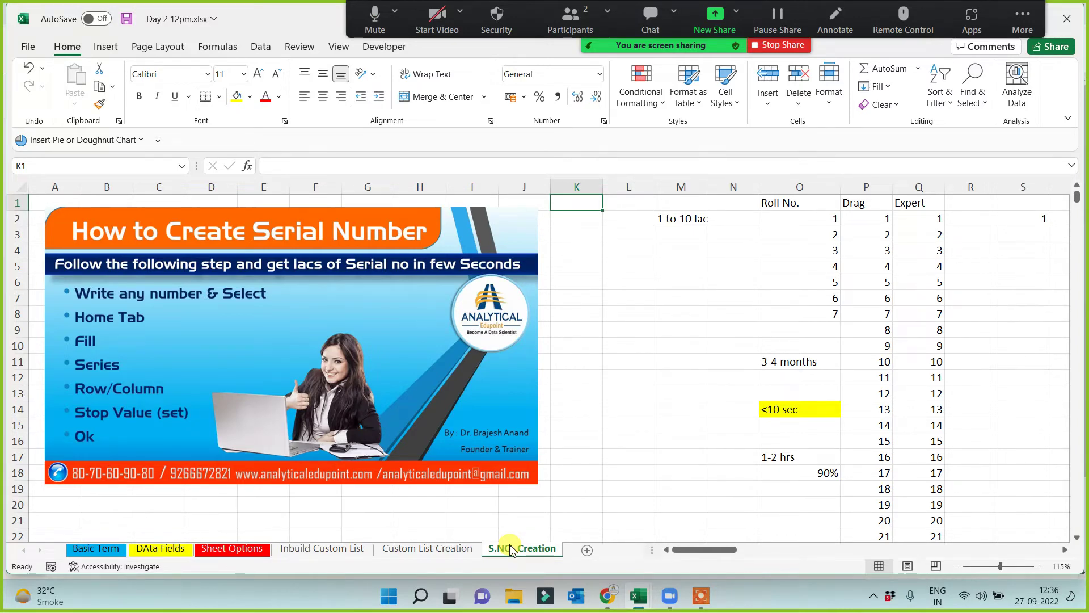
click(632, 397)
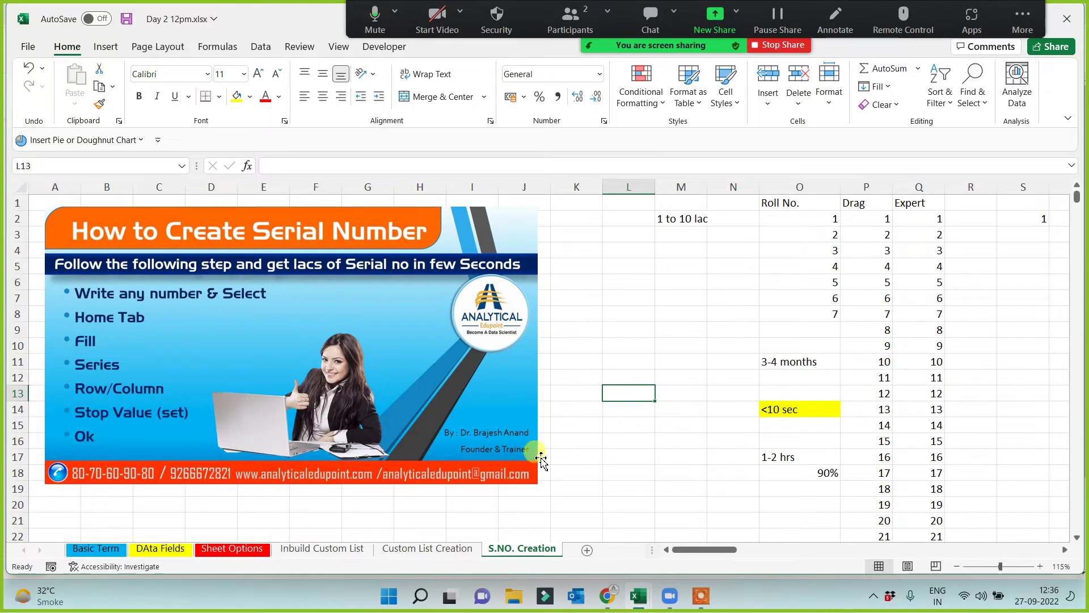
click(292, 548)
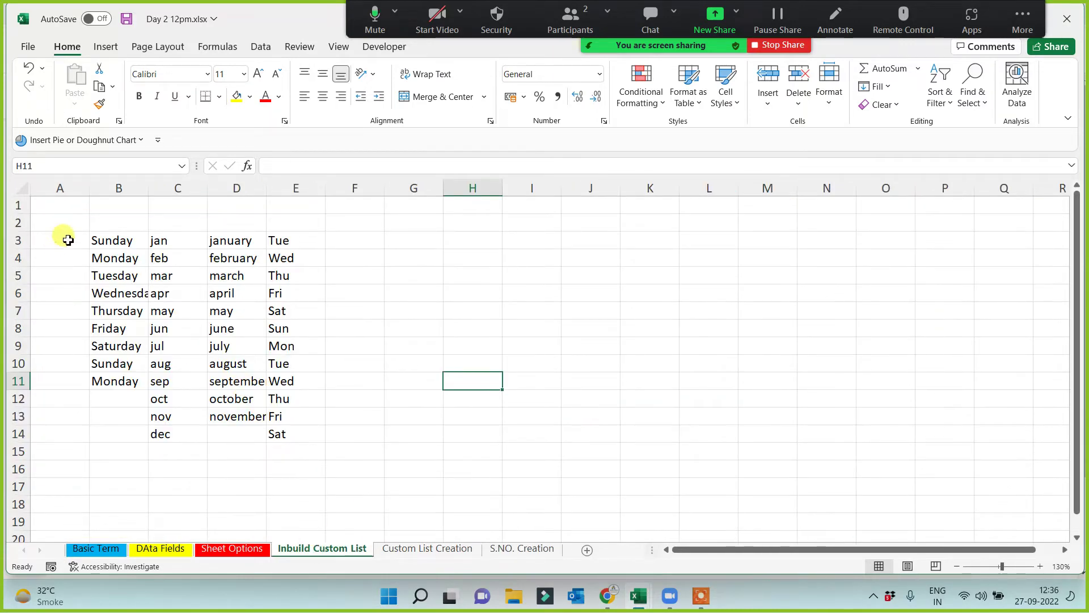
drag(99, 238, 306, 236)
click(482, 309)
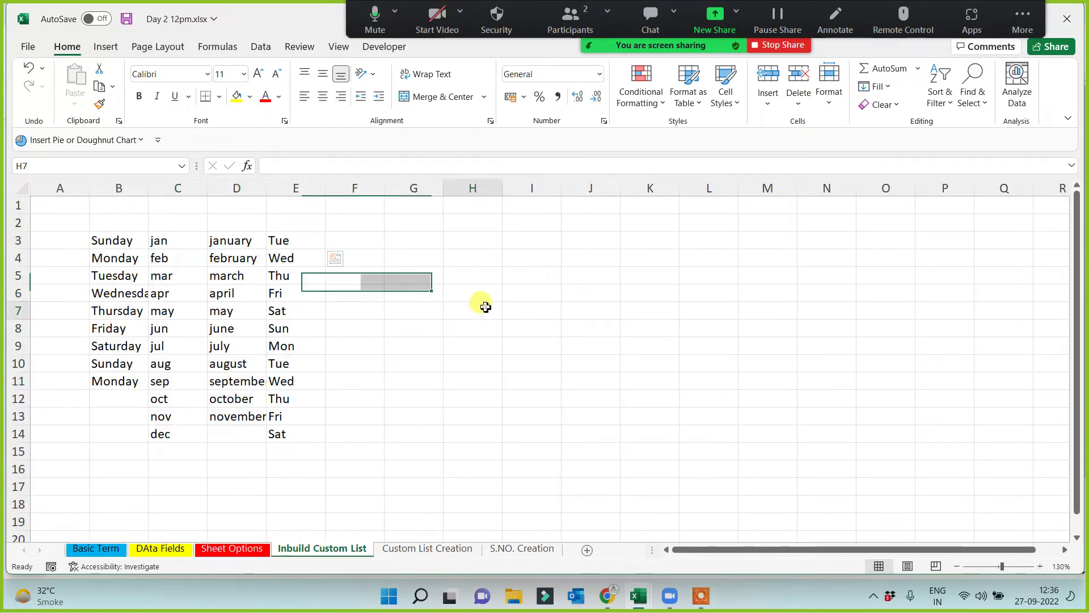
Step: Examine the name lists in columns A to C of the Custom List Creation sheet
click(412, 549)
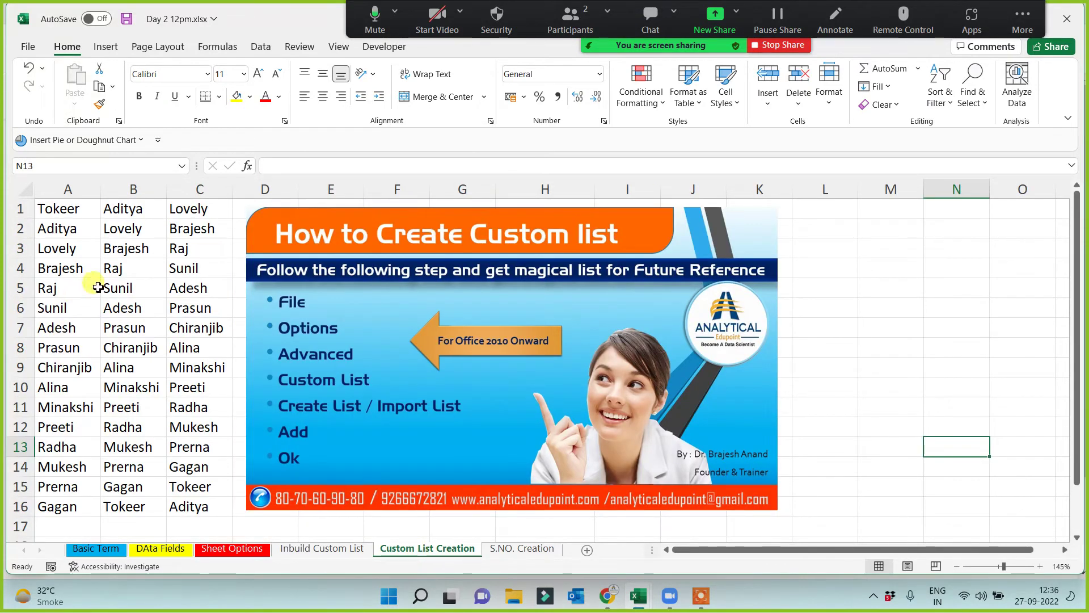
click(121, 227)
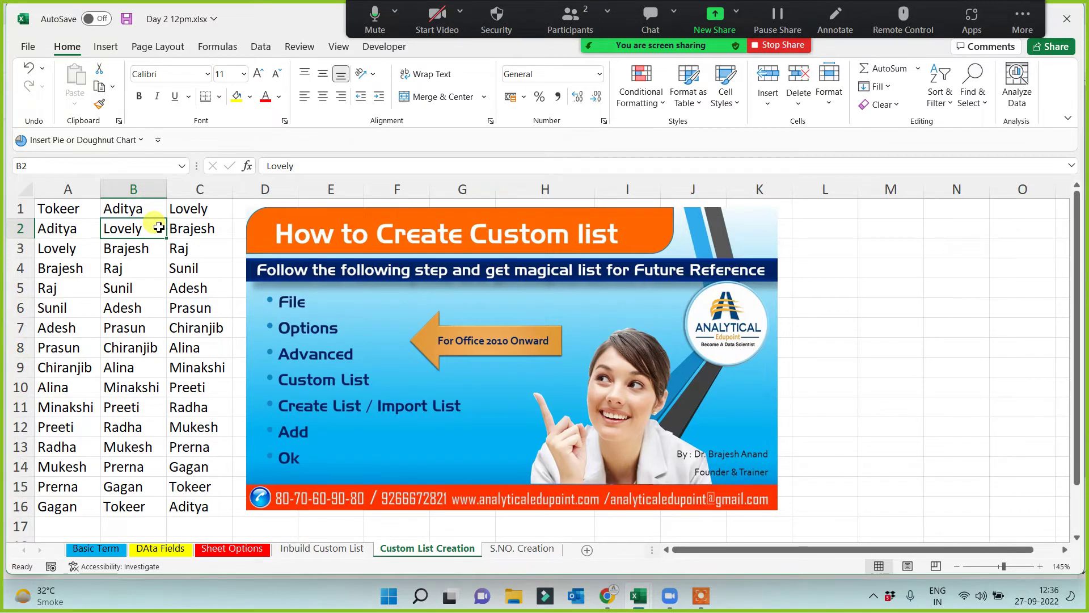
click(200, 329)
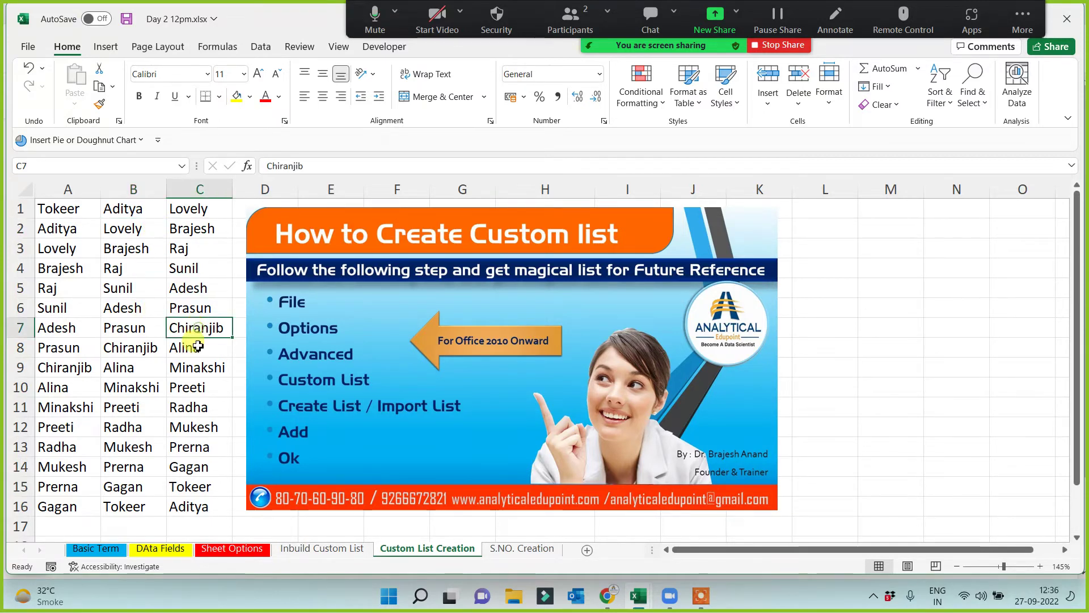
click(202, 227)
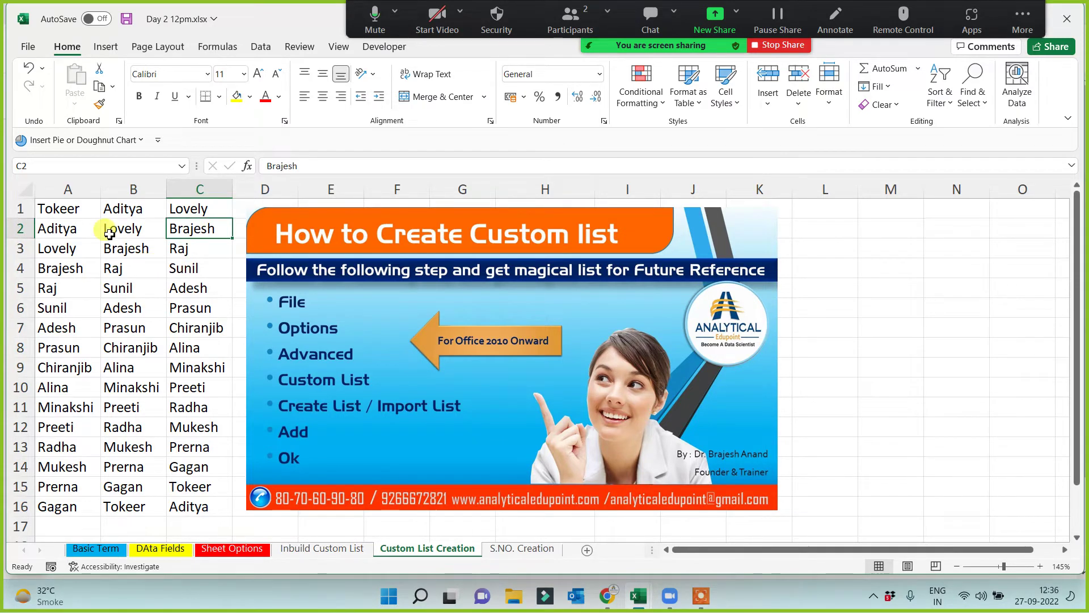
drag(114, 209, 126, 447)
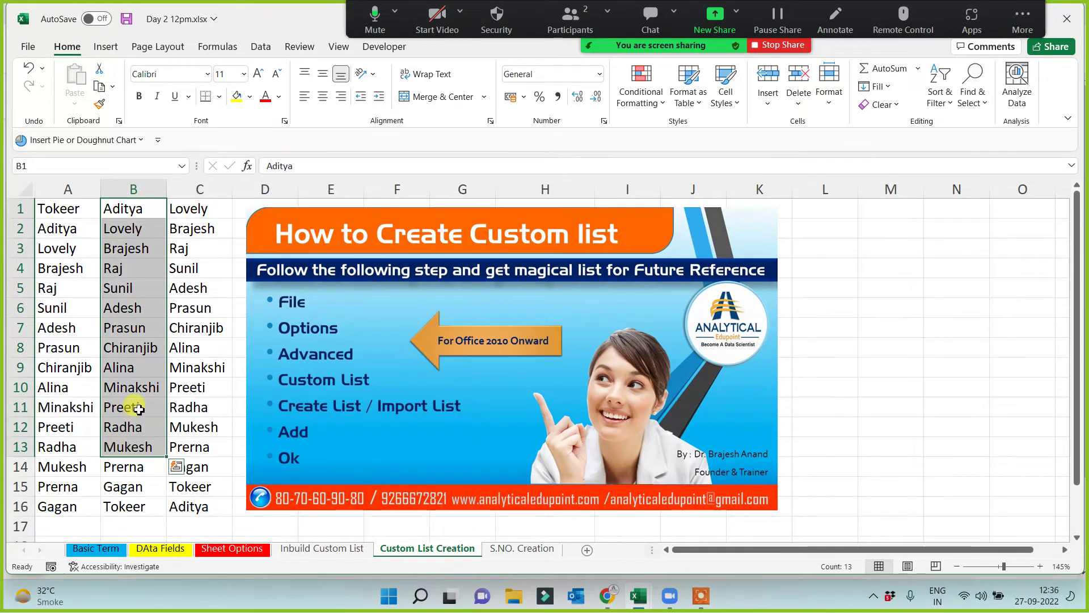
click(880, 367)
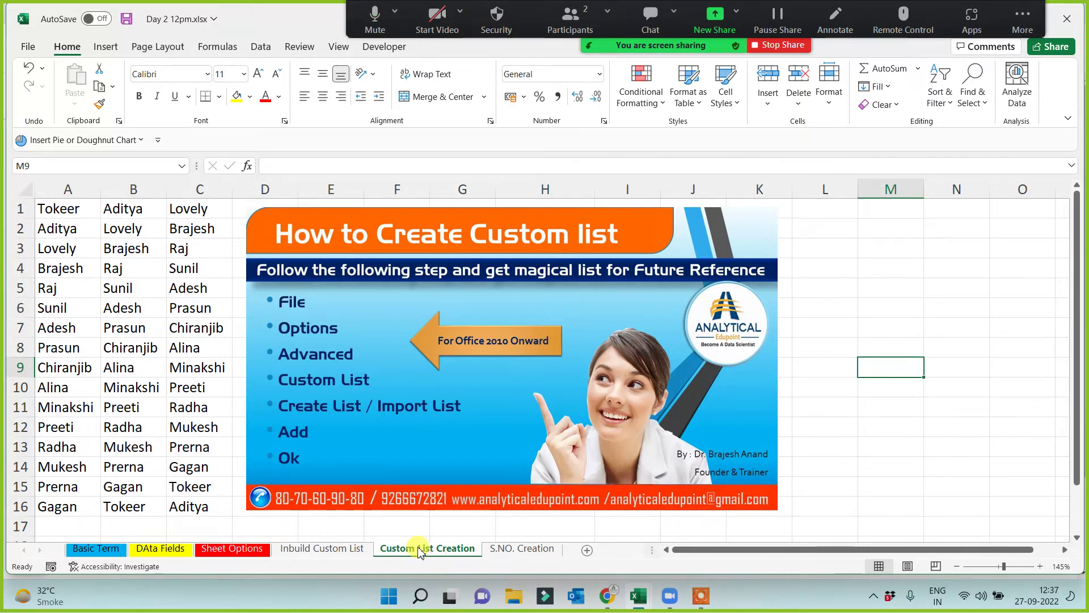
Step: Review the workbook's sheets in order, from Basic Term through DAta Fields, Sheet Options and the custom list sheets to S.NO. Creation
click(329, 549)
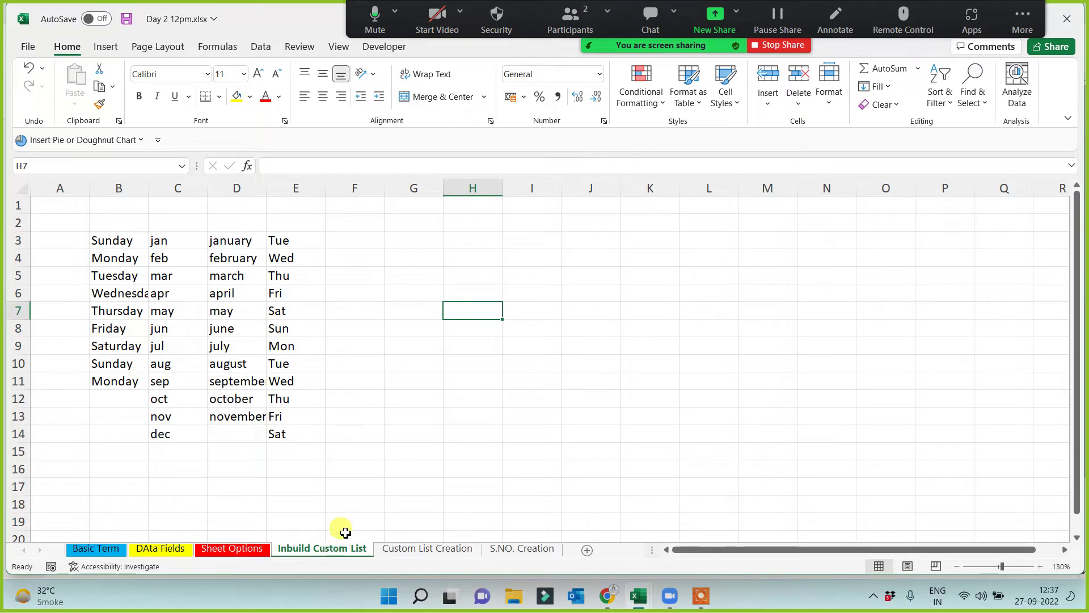
drag(473, 435, 491, 417)
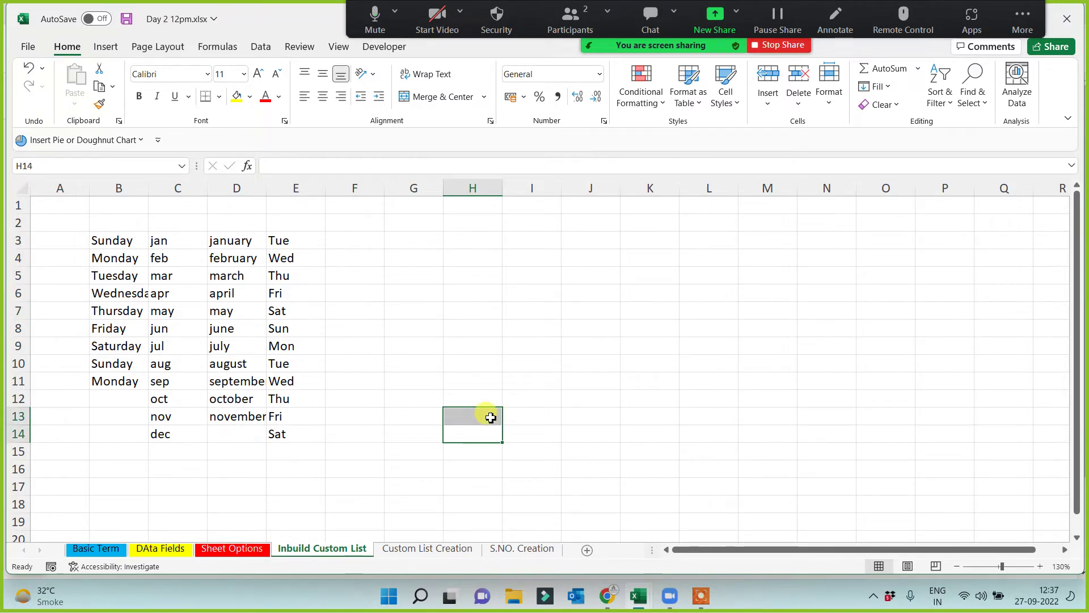
click(228, 550)
click(105, 550)
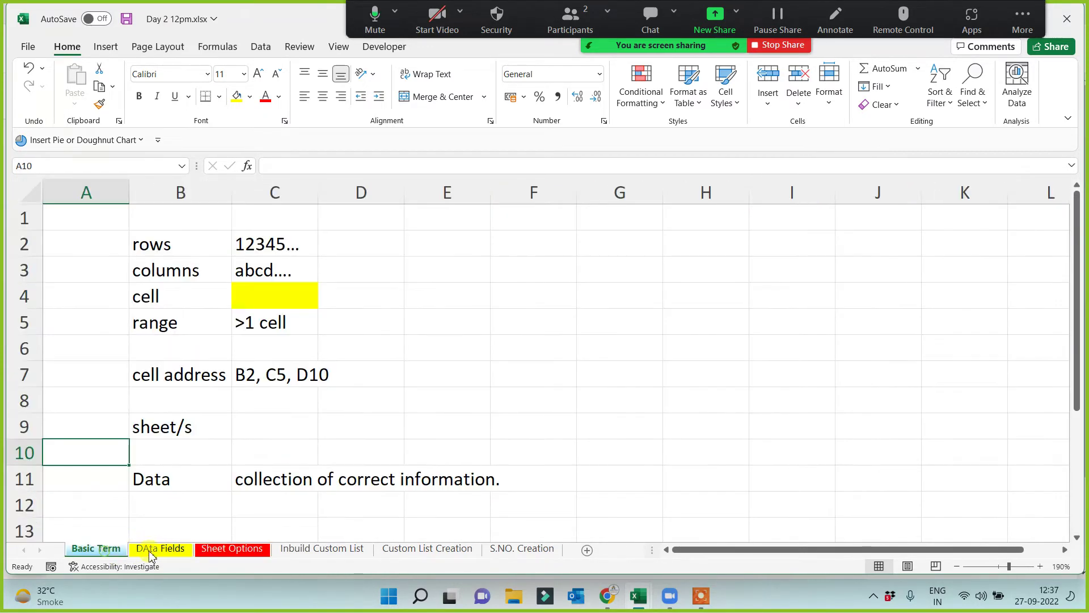
click(160, 550)
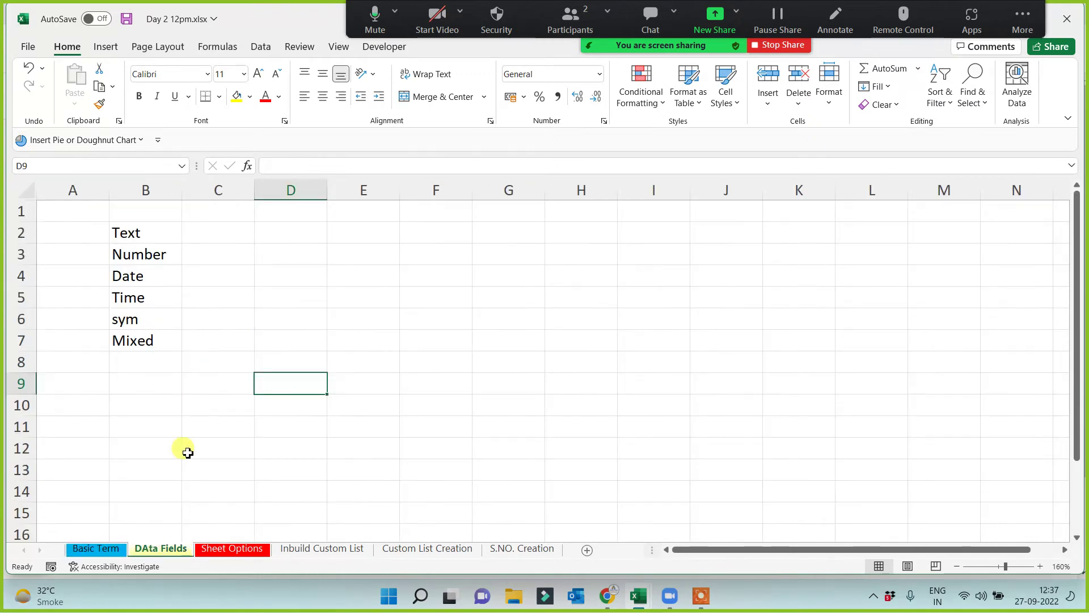
click(239, 549)
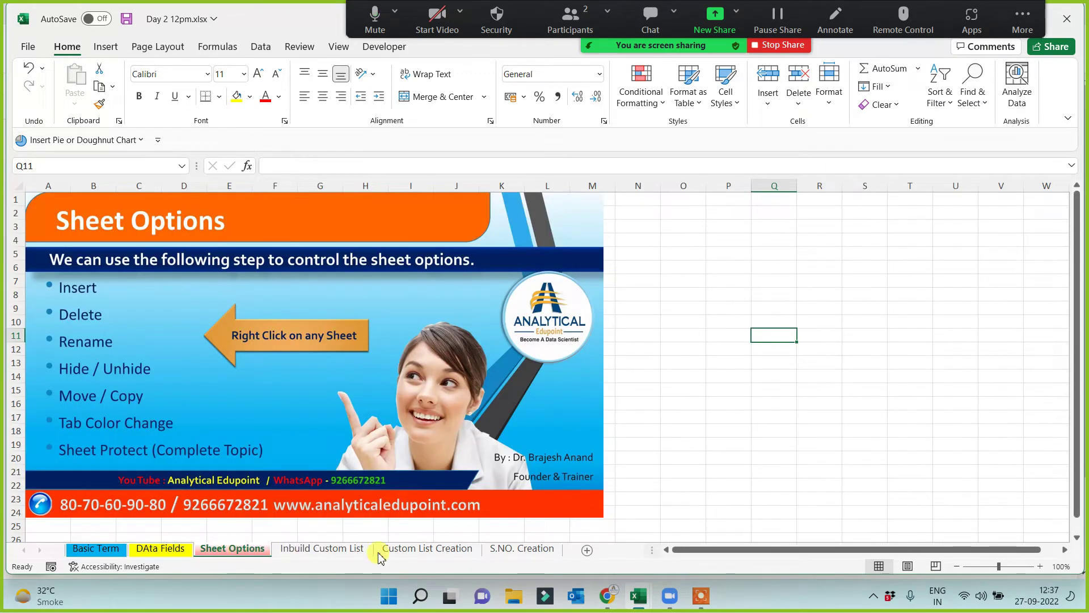
click(335, 551)
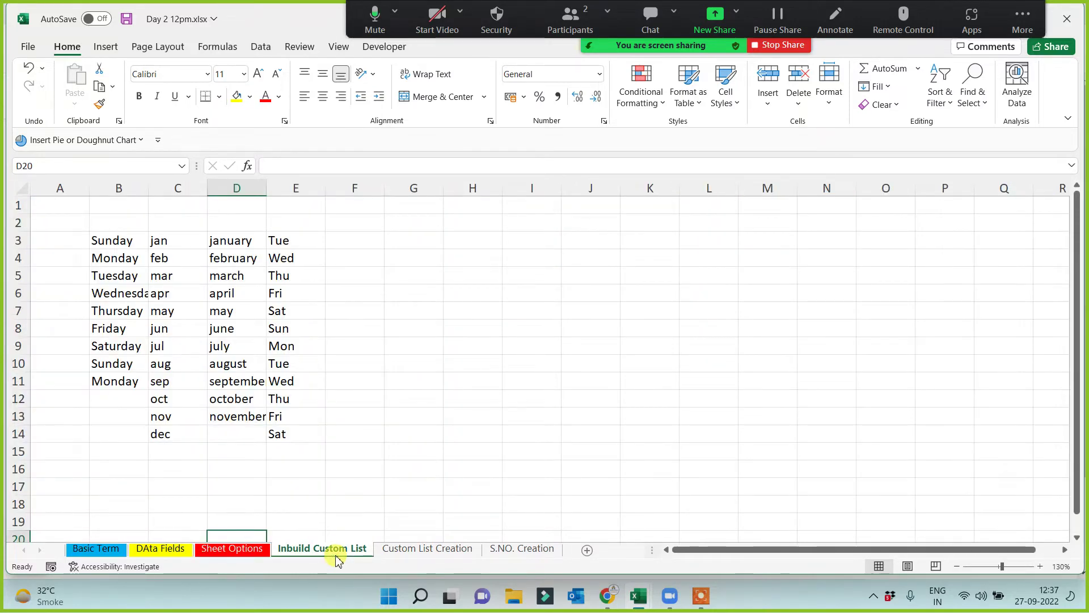
click(436, 552)
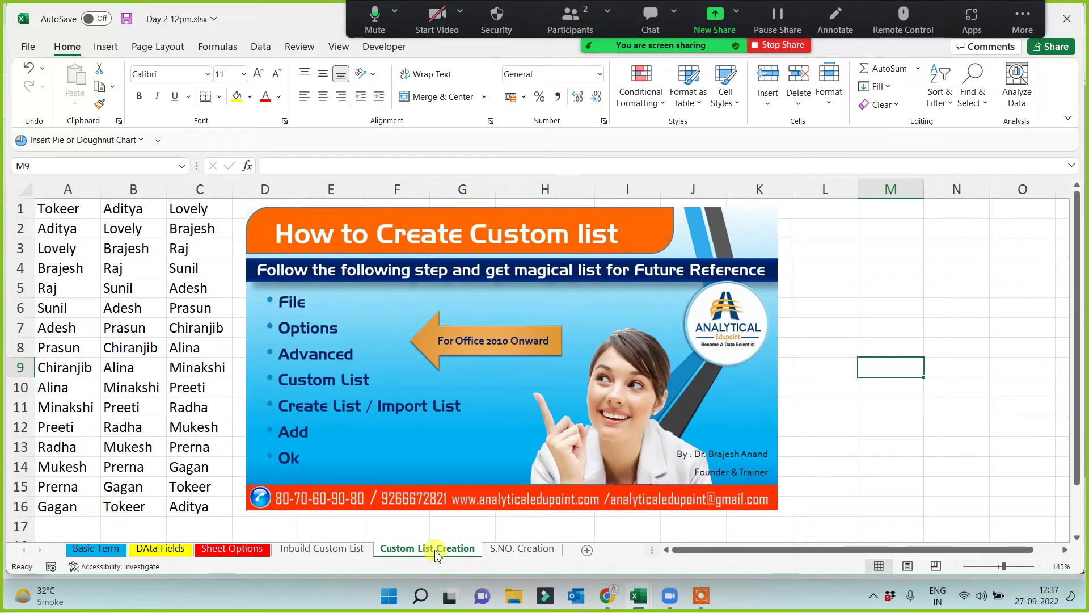
click(531, 559)
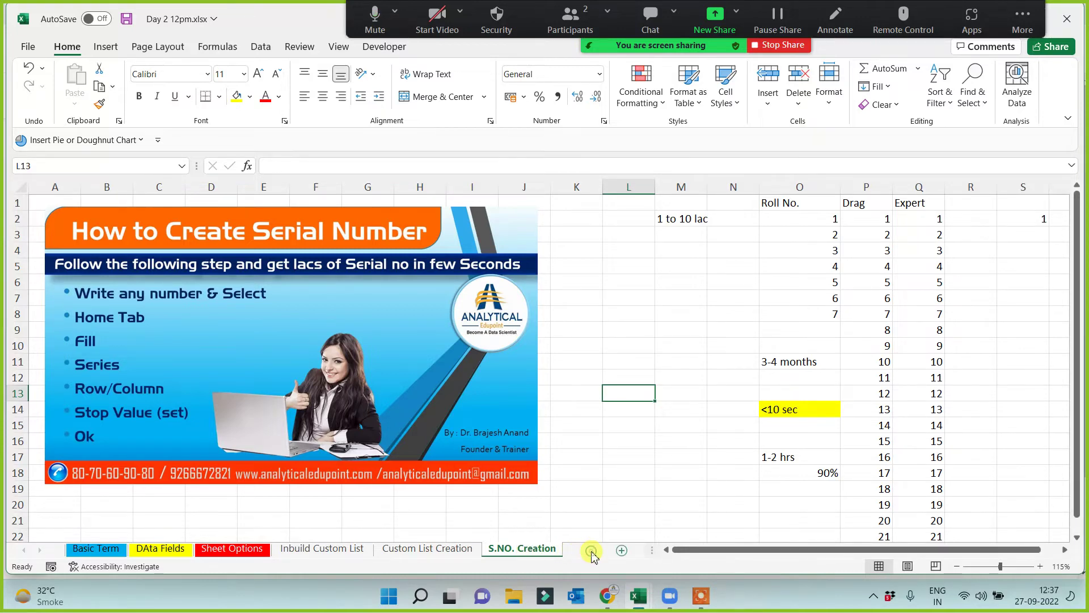
Step: Add a new sheet after S.NO. Creation and name it "RAndom Data Creation"
click(592, 552)
double_click(536, 550)
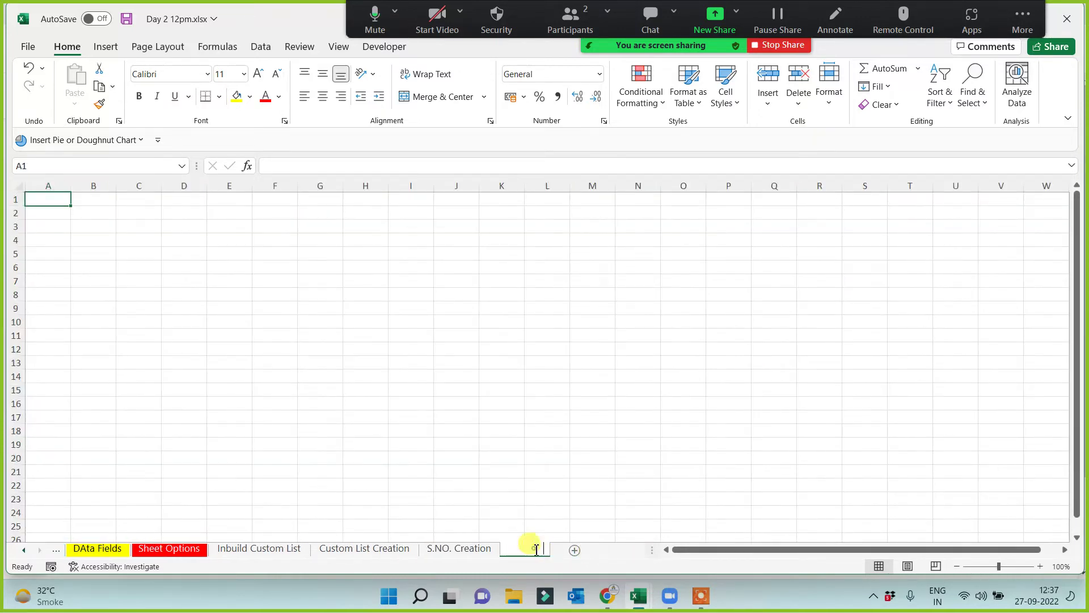
text(RAnd)
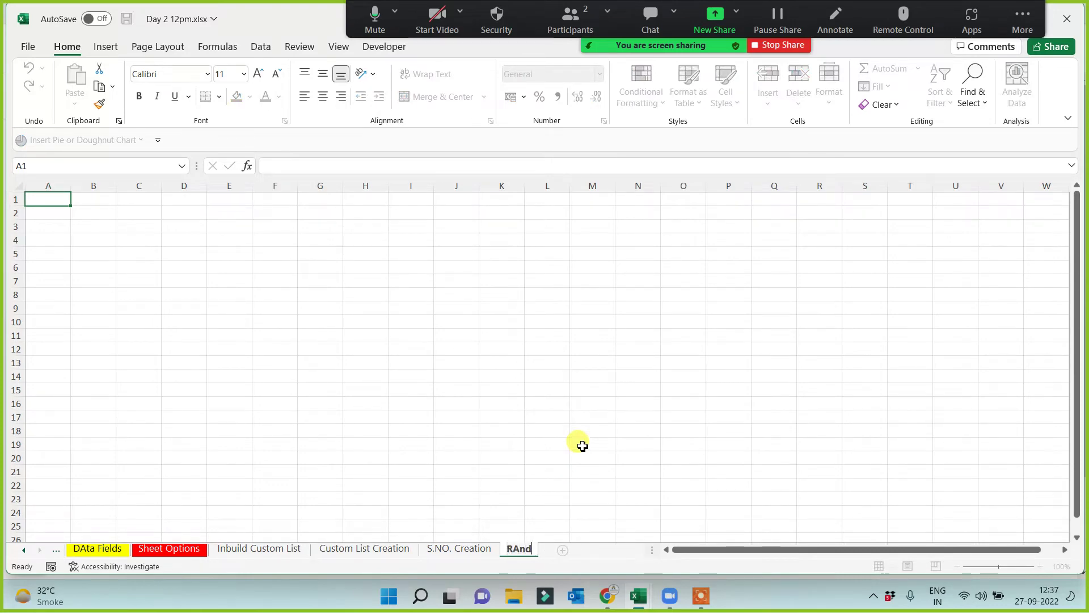
text(om Data )
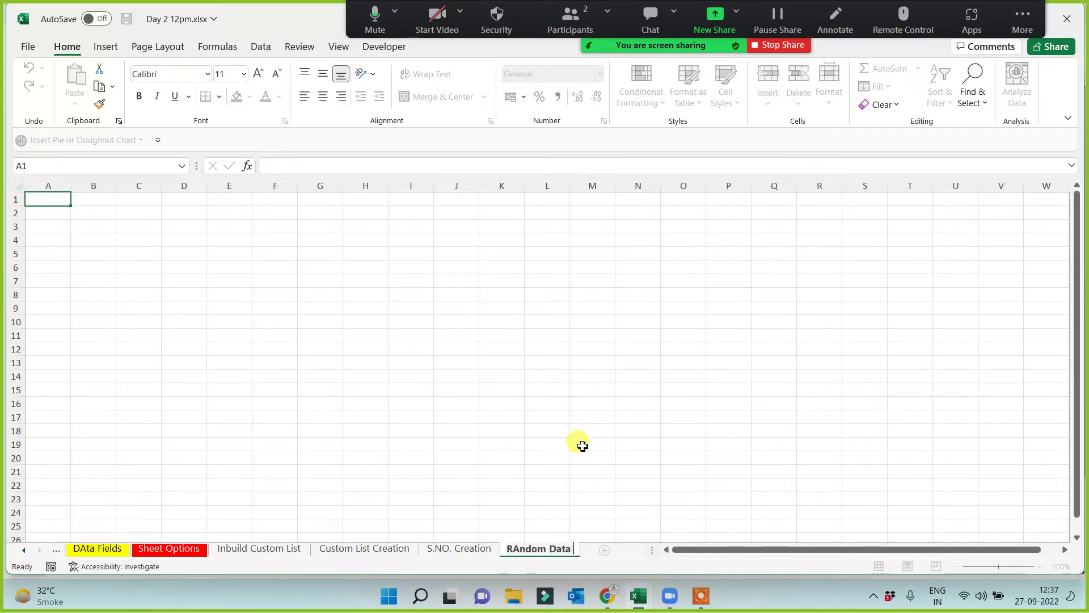
text(Creation)
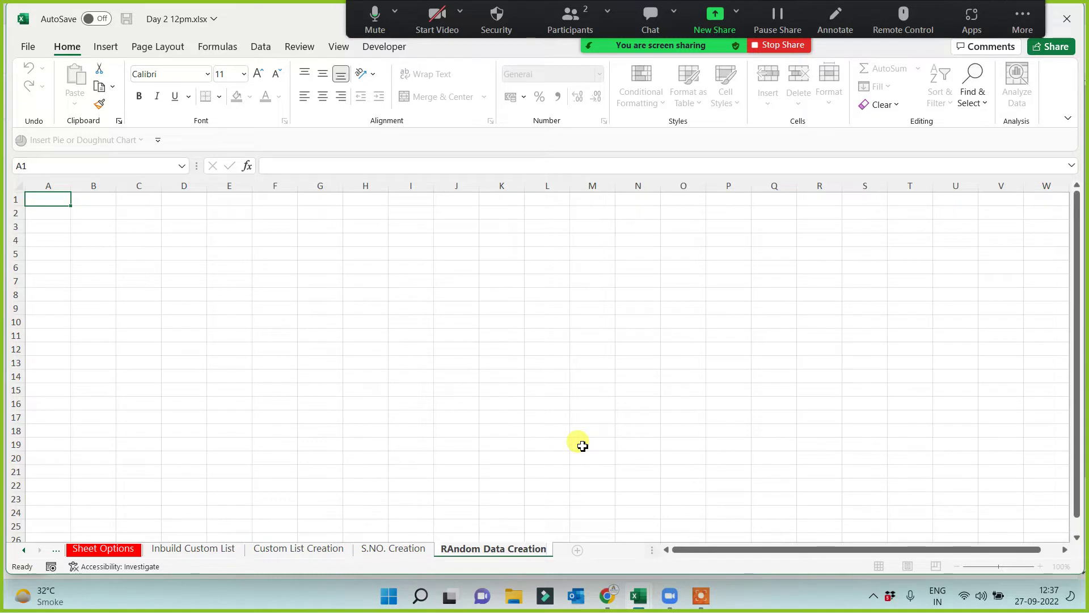
click(508, 390)
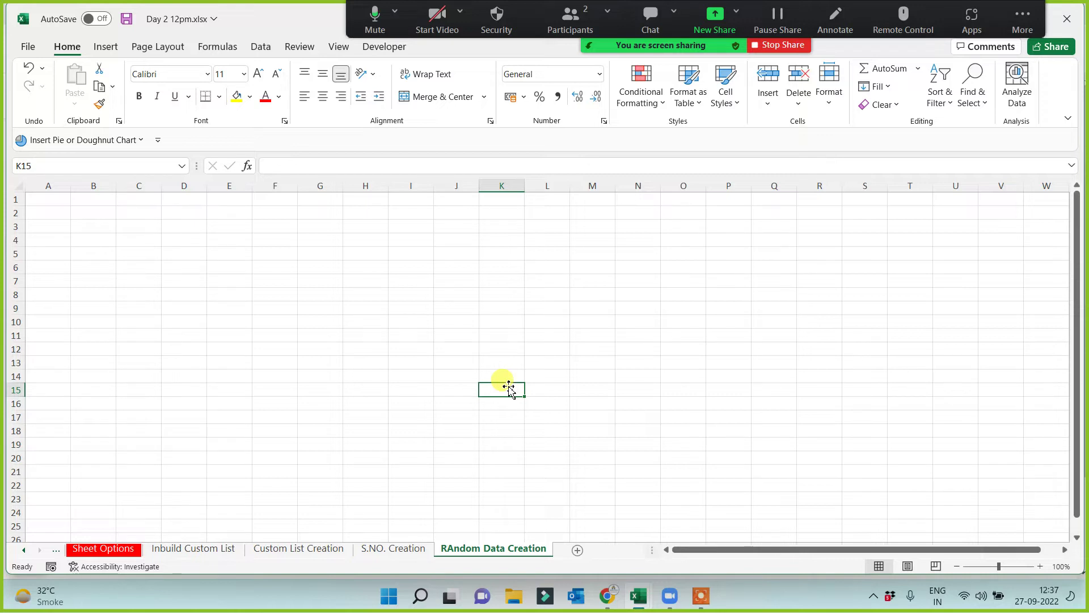
Step: Enter the headings "rand" in A1 and "randbetween" in L1
click(48, 201)
text(rand)
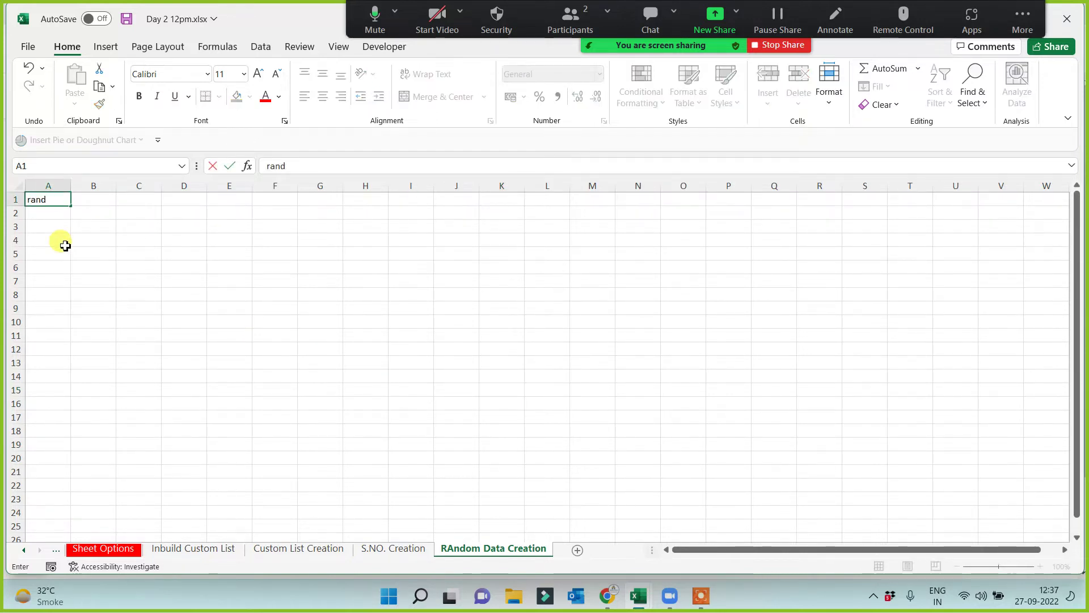
click(318, 280)
click(549, 197)
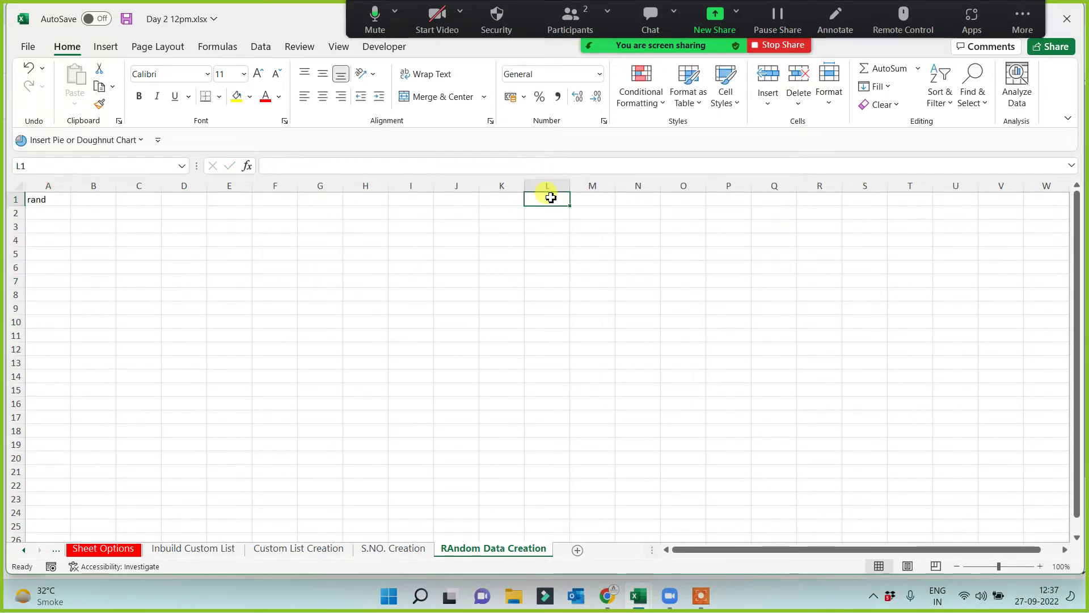
text(randbetween)
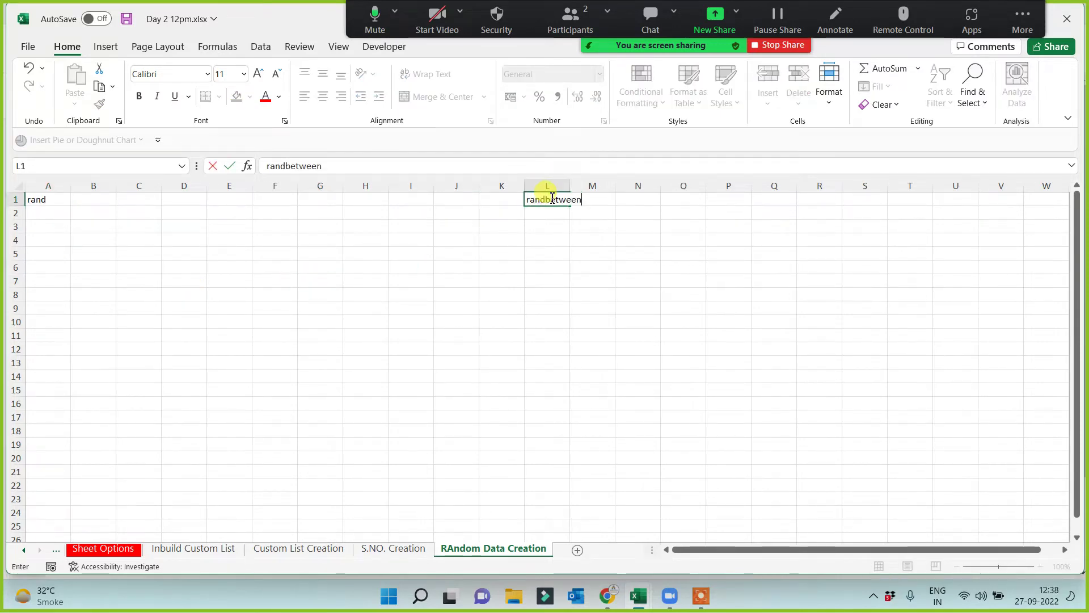
click(356, 290)
Step: Enter =RAND() in A3 and fill the formula across the range A3:I20
click(51, 230)
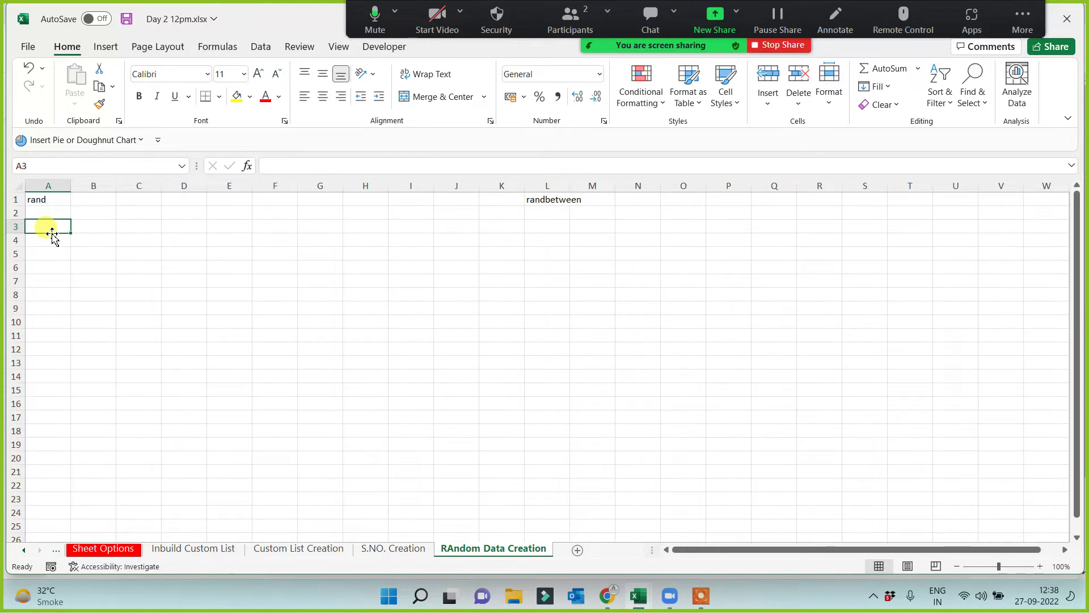
text(=rand())
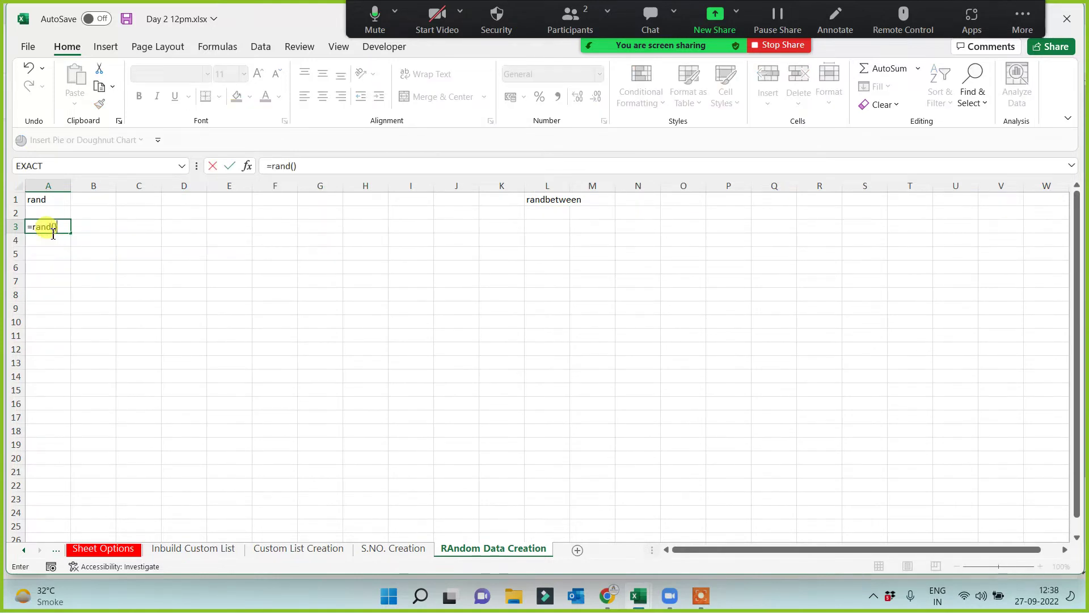
key(Return)
click(57, 225)
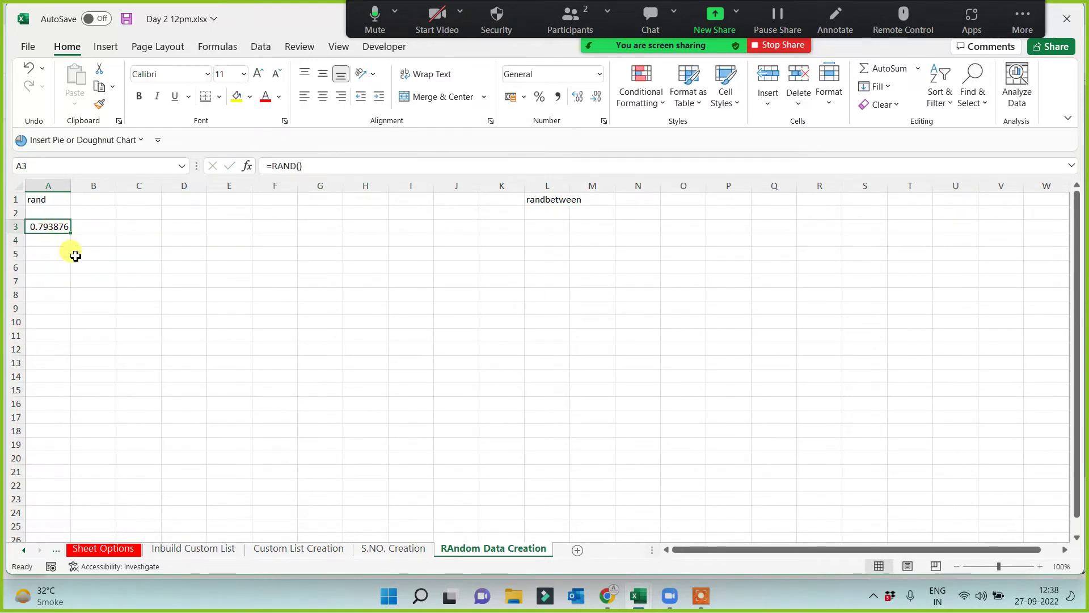
drag(71, 233, 414, 464)
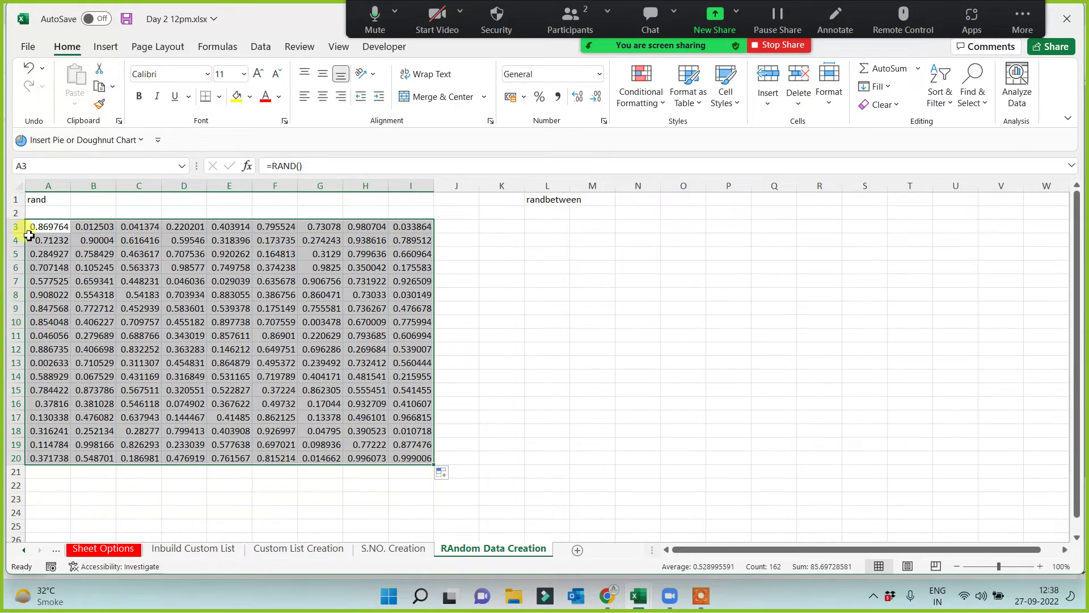
Step: Apply all borders to the random values in A3:I20 and center them horizontally
drag(31, 226, 391, 445)
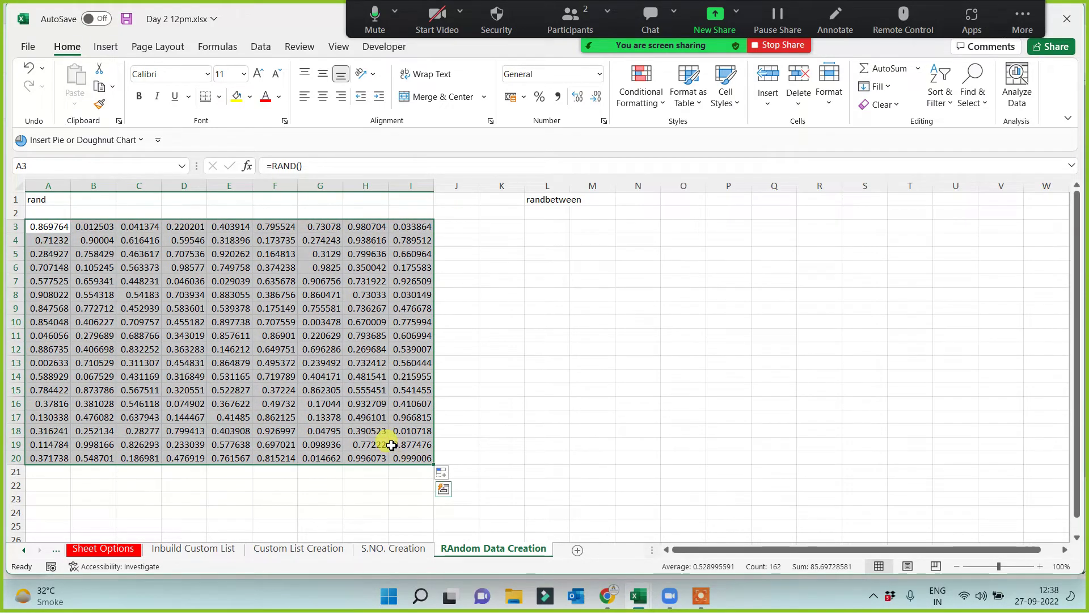
click(218, 97)
click(245, 241)
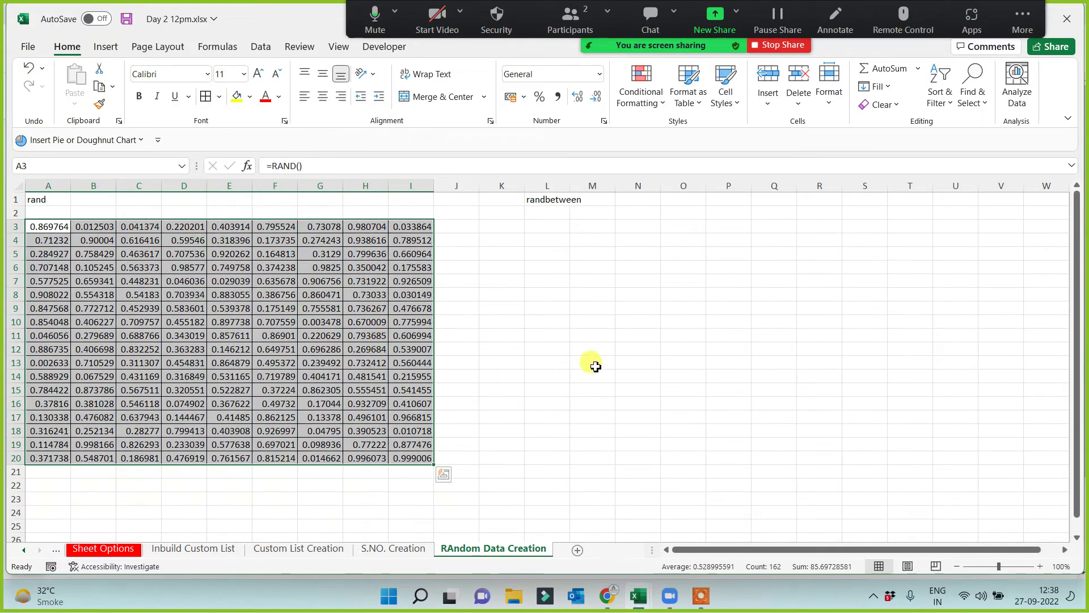
click(591, 362)
drag(45, 226, 424, 456)
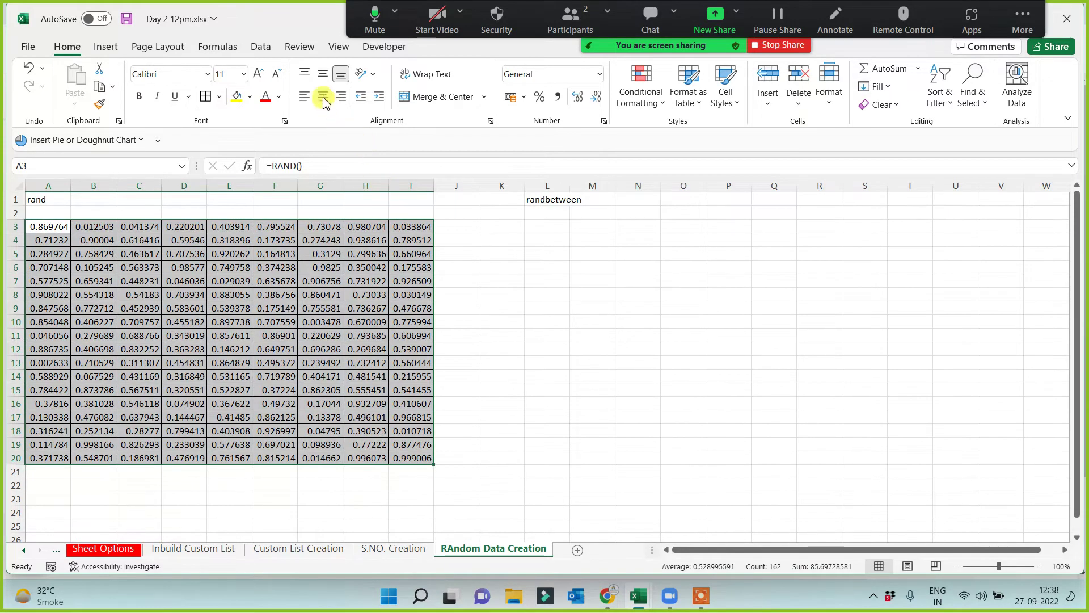
click(548, 338)
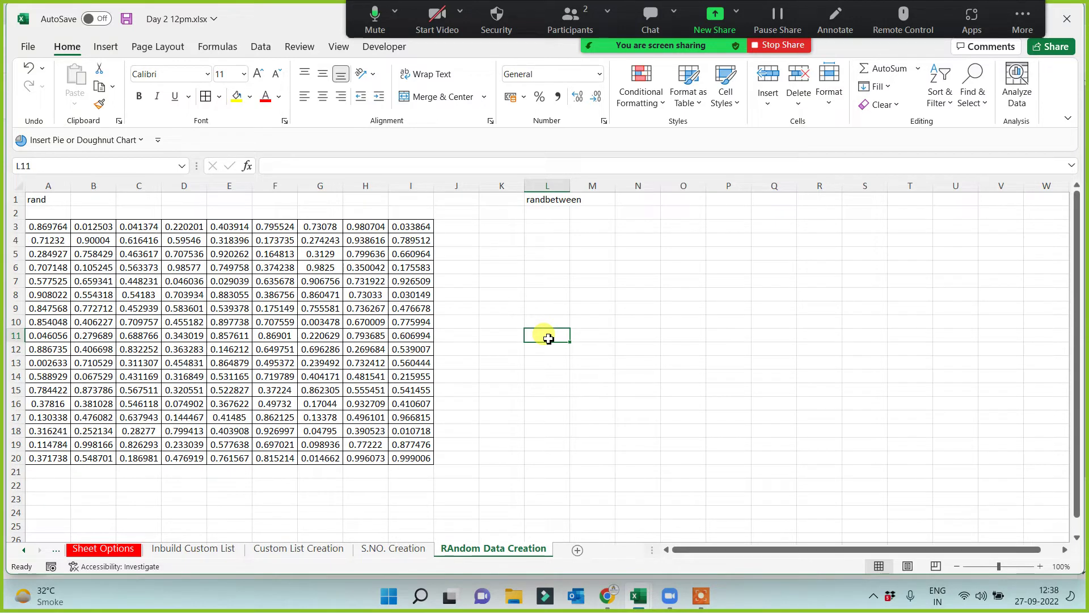
Step: Merge and center the "rand" heading across A1:B1 and enlarge its font to size 26
drag(42, 198, 79, 199)
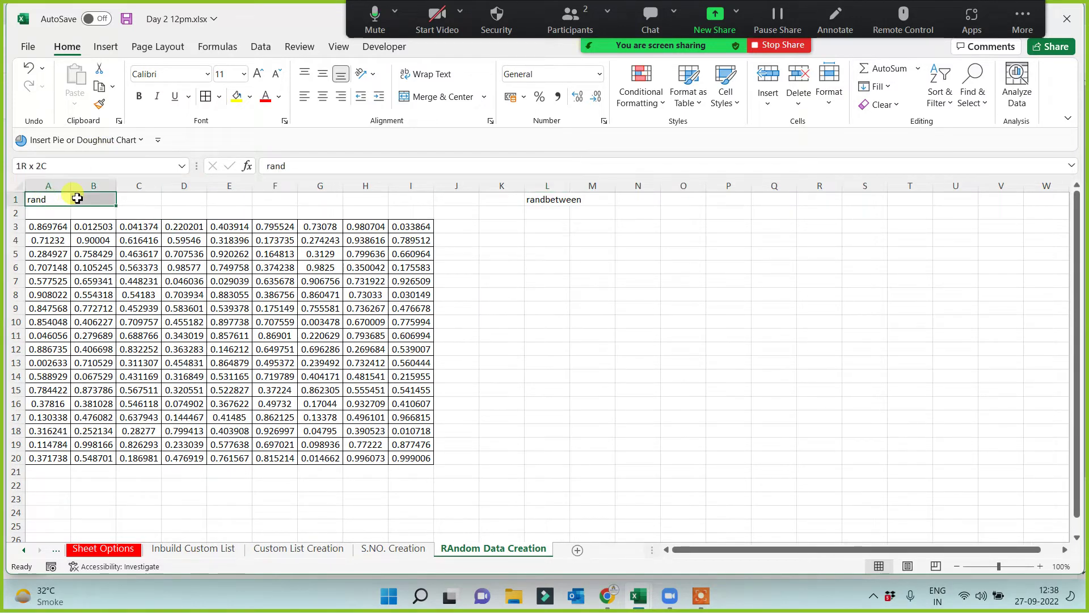
click(426, 96)
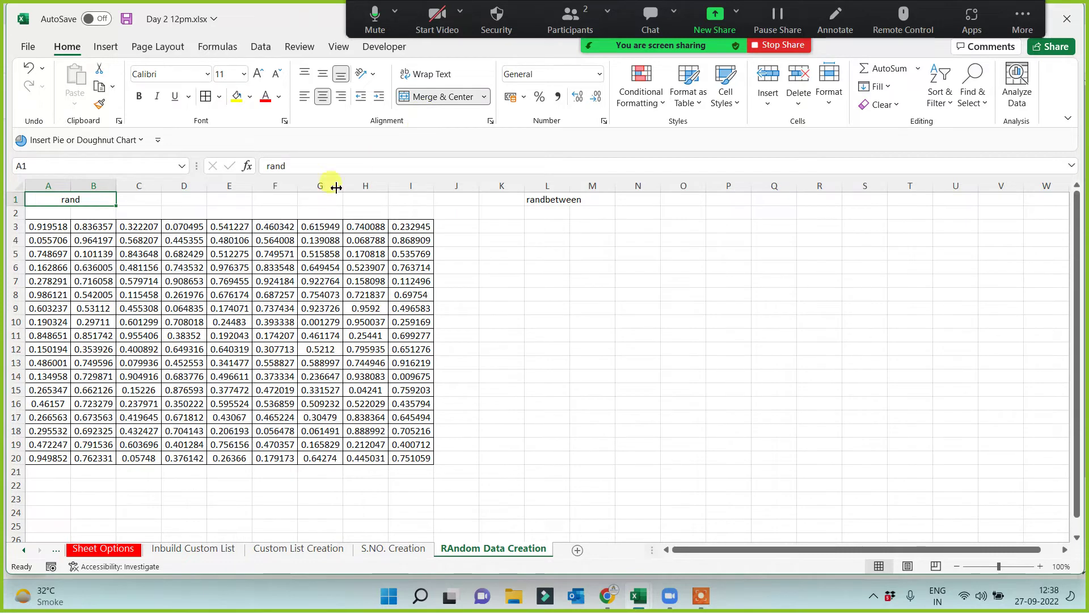
click(257, 74)
click(257, 74)
click(257, 75)
click(257, 75)
click(257, 75)
click(257, 75)
click(257, 74)
click(257, 75)
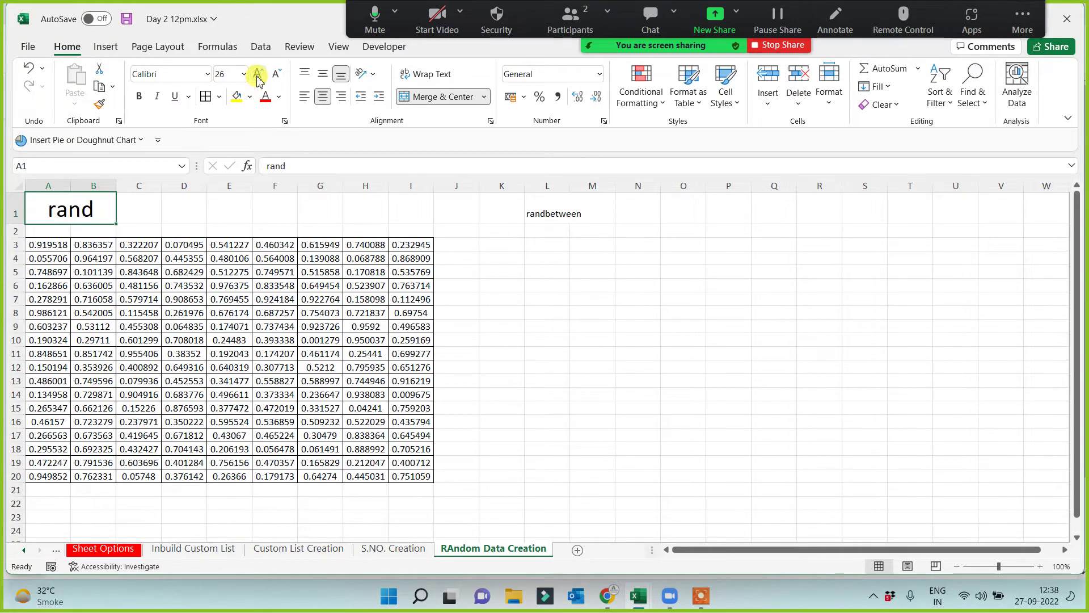
Step: Fill the merged "rand" heading cell with yellow
click(633, 383)
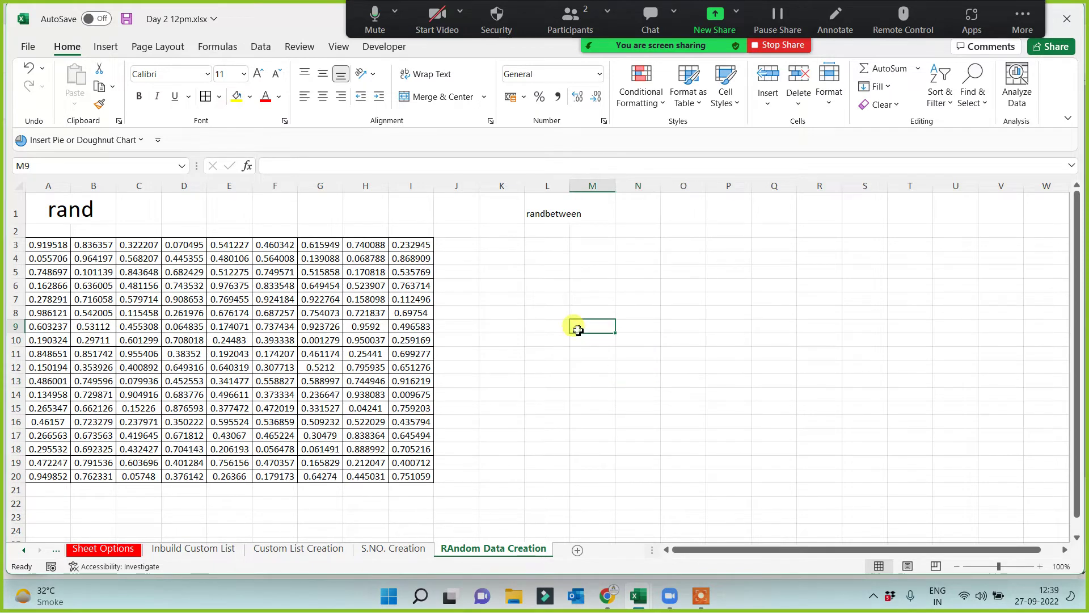
click(78, 199)
click(236, 96)
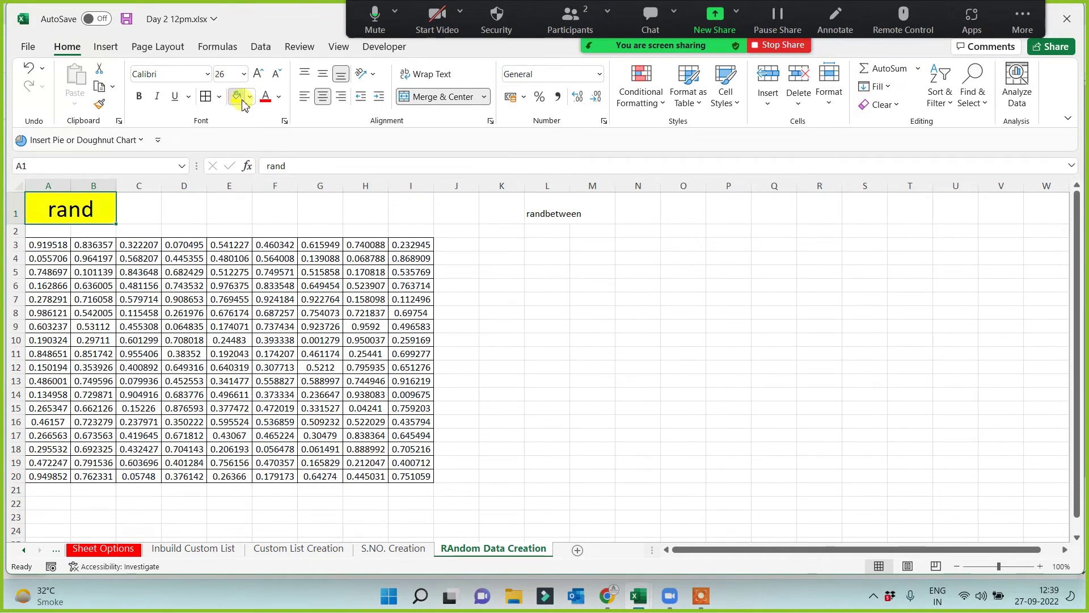
click(575, 353)
Step: Merge and center the "randbetween" heading across L1:O1 and enlarge its font to match the "rand" heading
drag(554, 211, 662, 209)
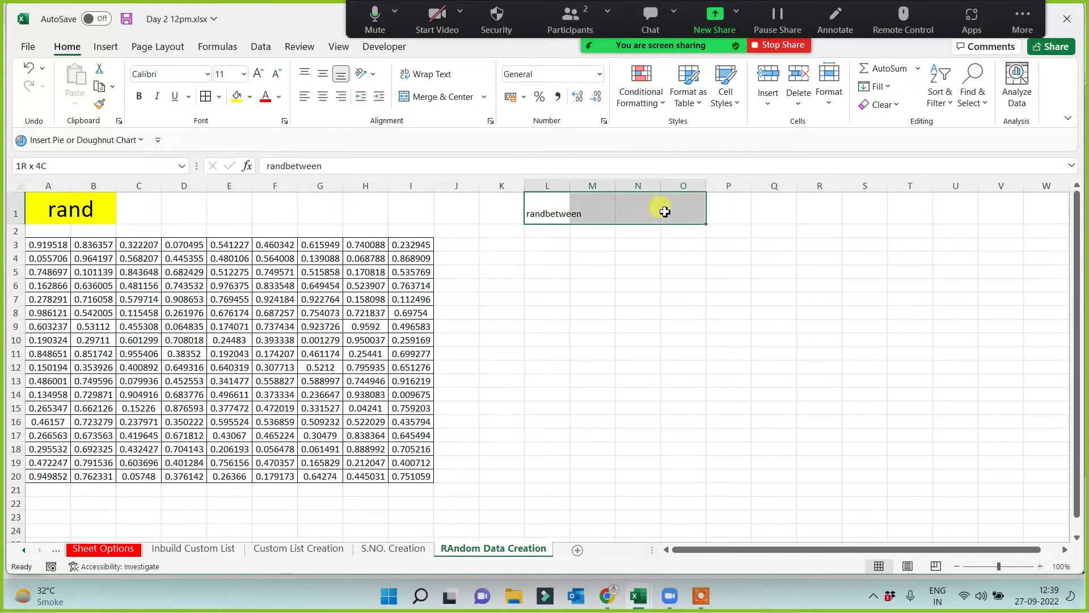
click(430, 102)
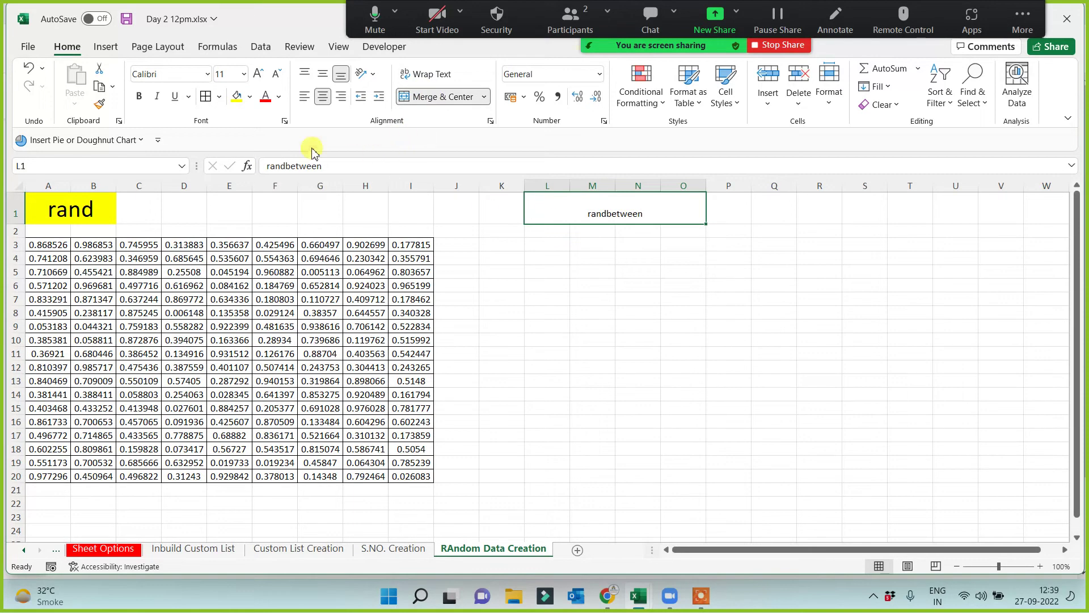
click(256, 74)
click(257, 74)
click(257, 74)
click(256, 74)
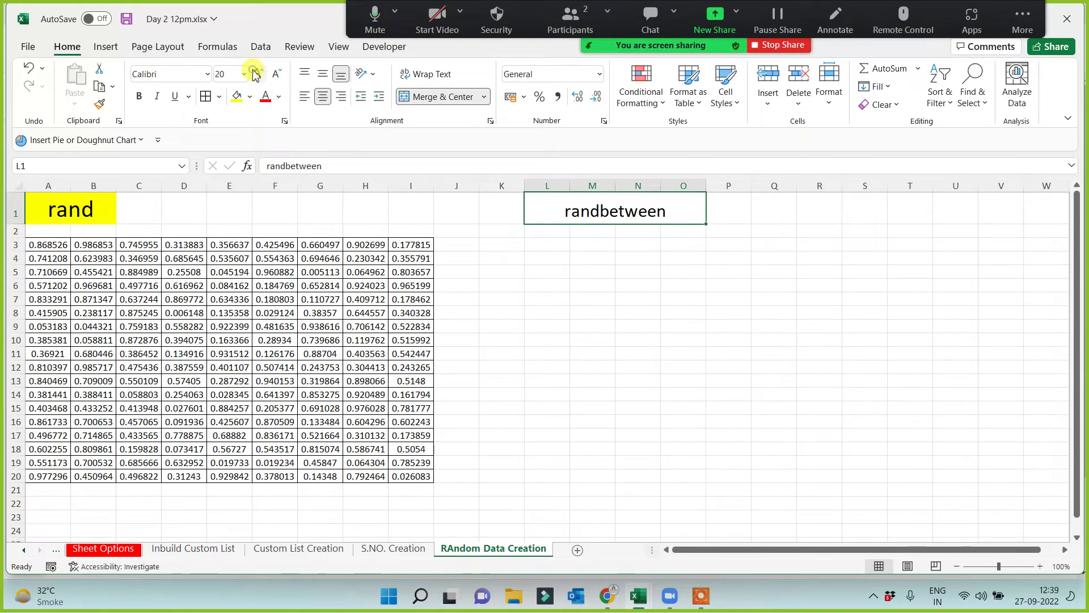
click(256, 74)
click(257, 74)
click(256, 73)
click(257, 74)
Step: Enter the formula =RANDBETWEEN(10000,50000) in K3
click(496, 244)
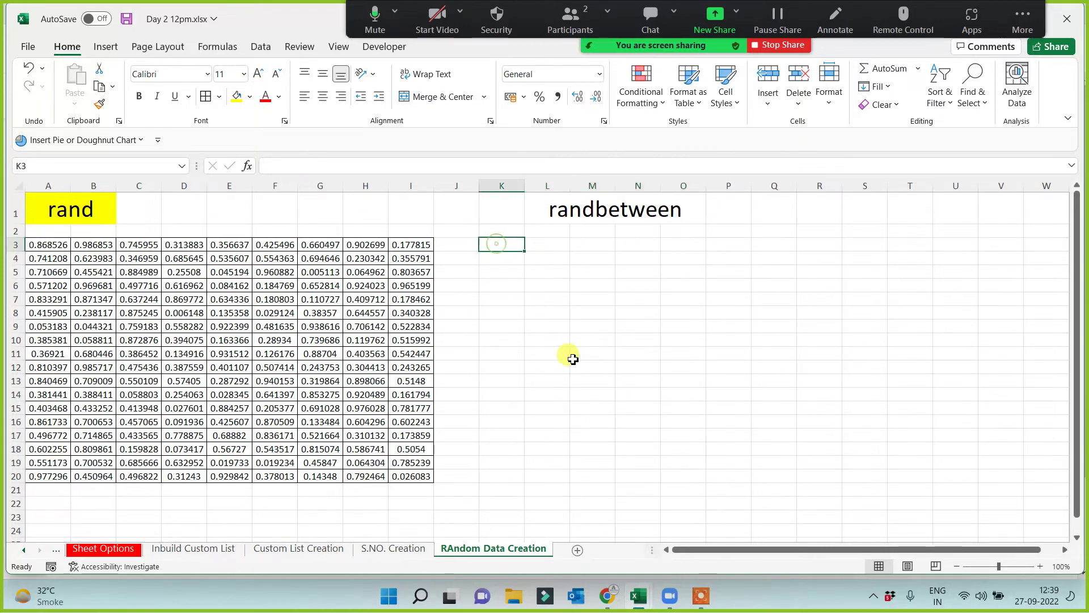
text(=)
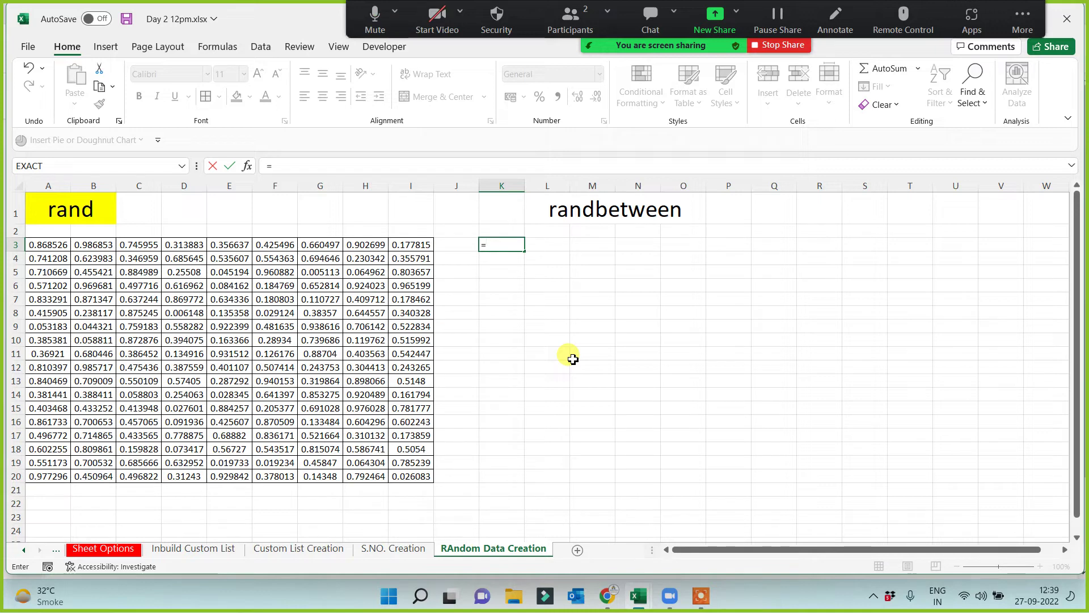
text(rand)
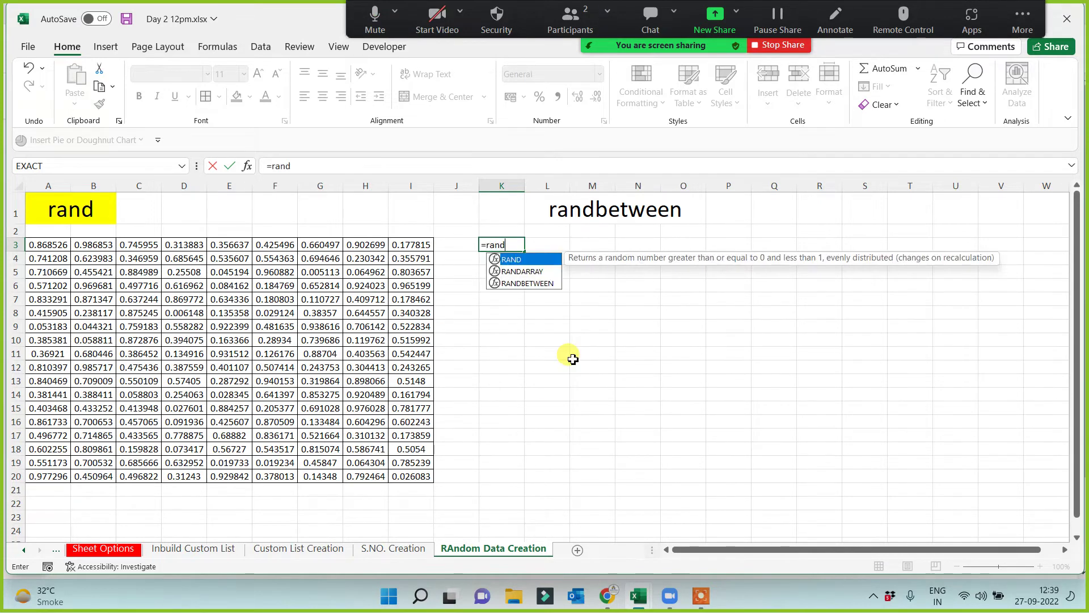
key(Down)
key(Down)
key(Tab)
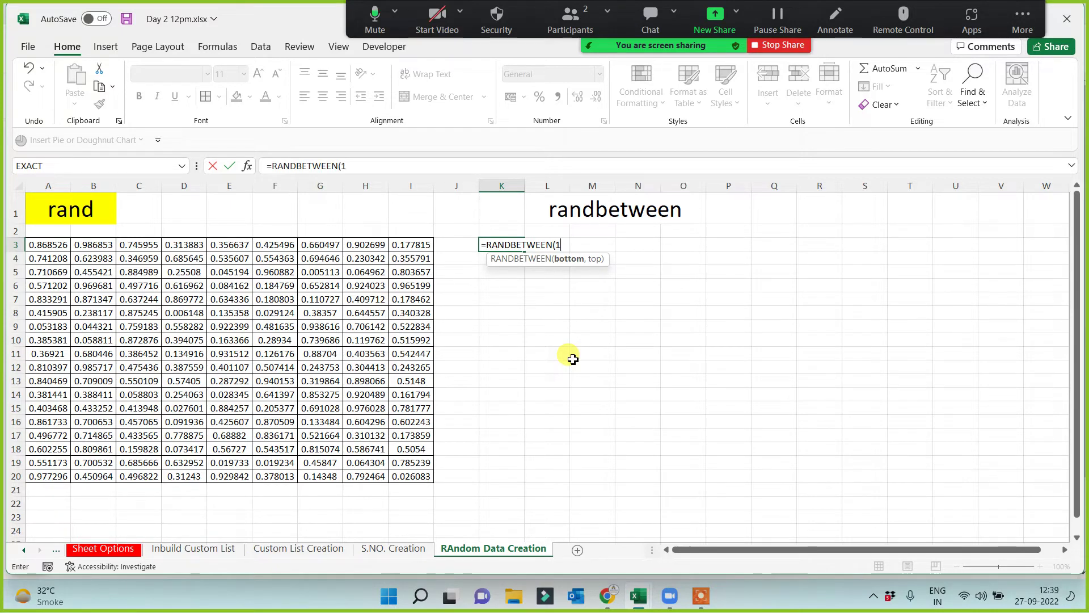
text(10000)
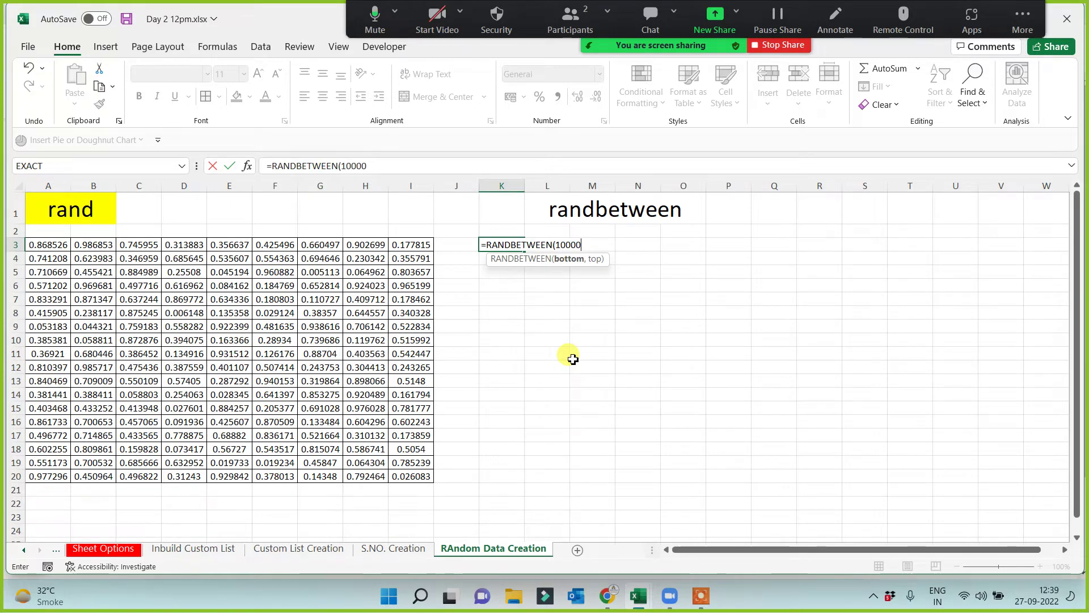
text(,50000)
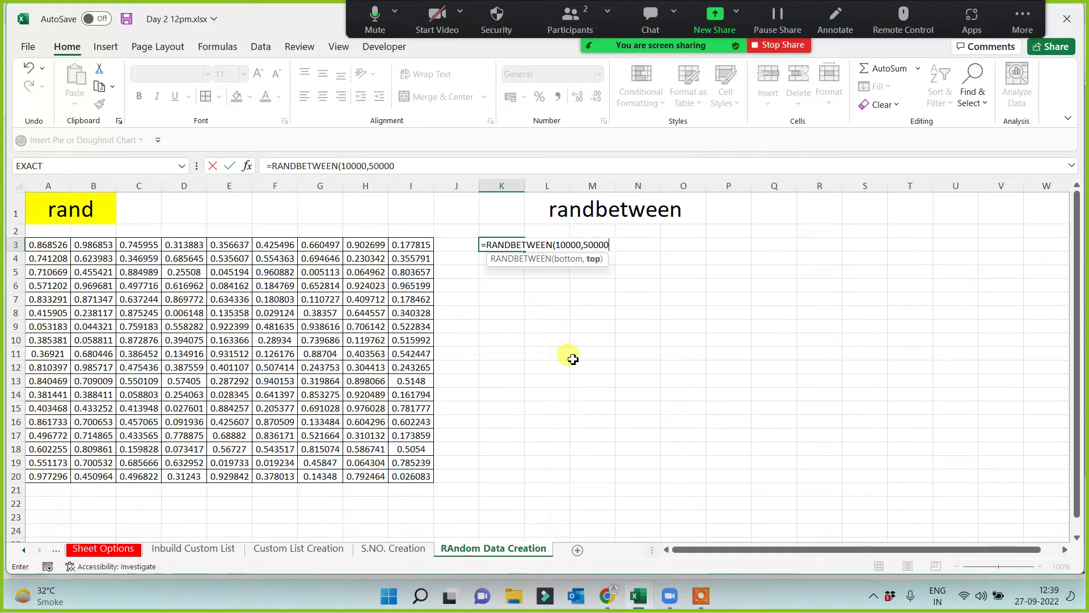
text())
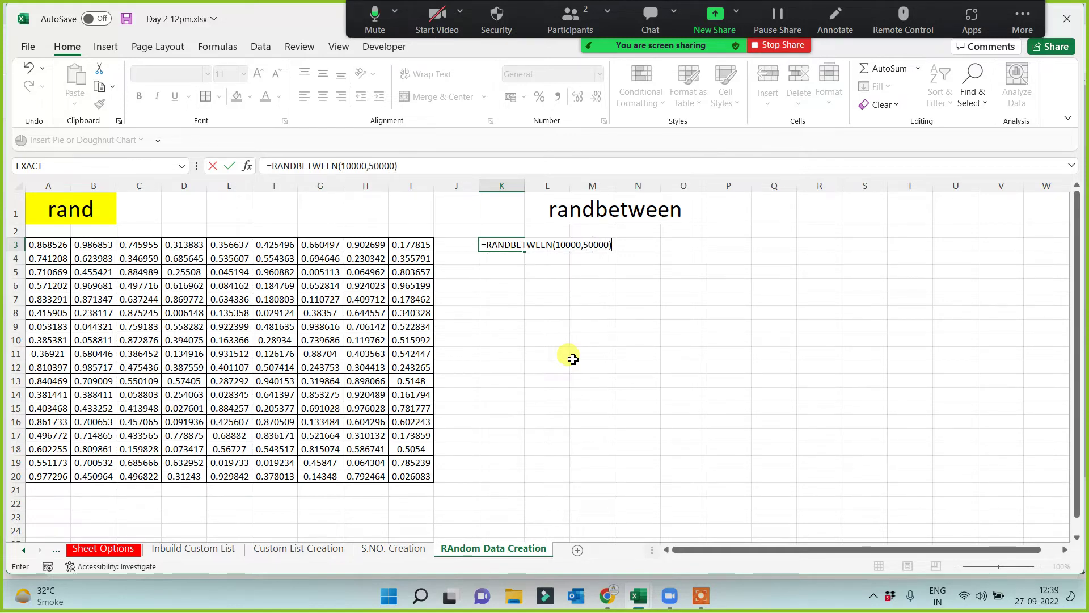
key(Return)
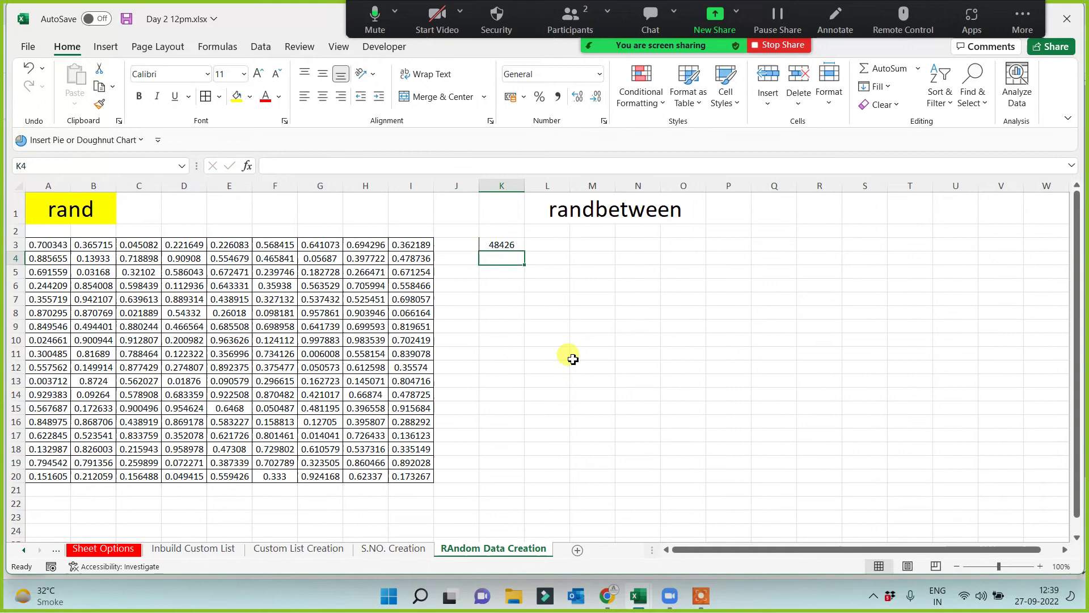
Step: Fill the RANDBETWEEN formula from K3 across K3:T20 and highlight K3 in yellow
click(502, 245)
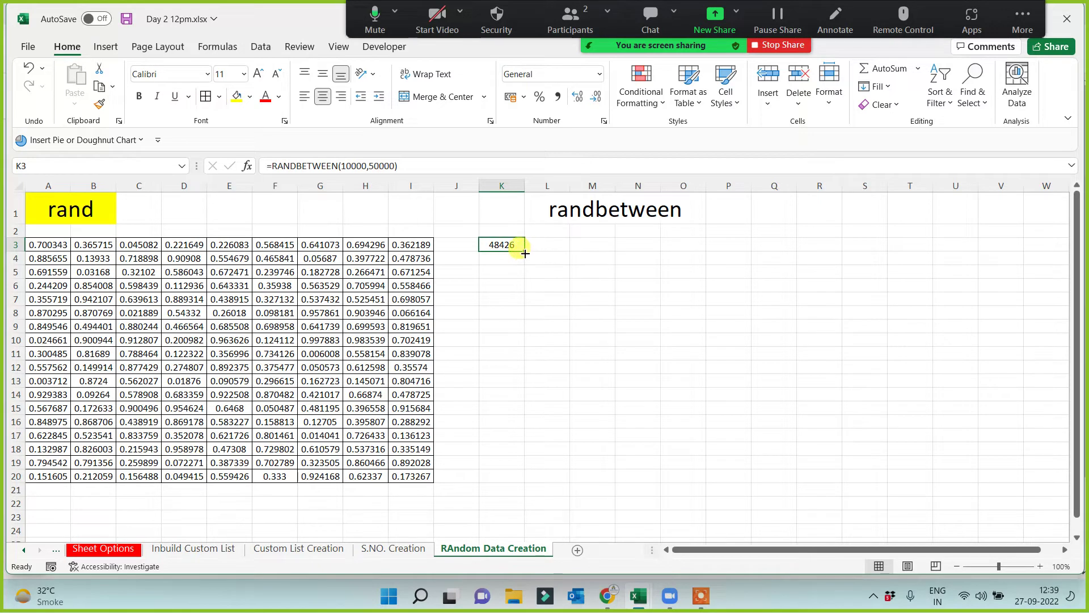
drag(525, 251, 936, 471)
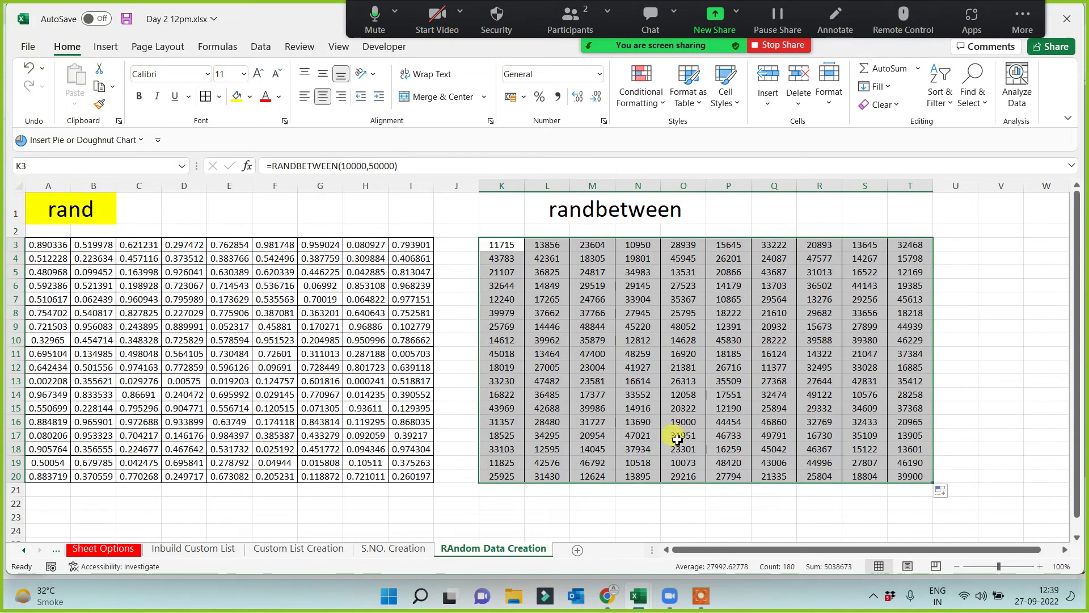
click(412, 514)
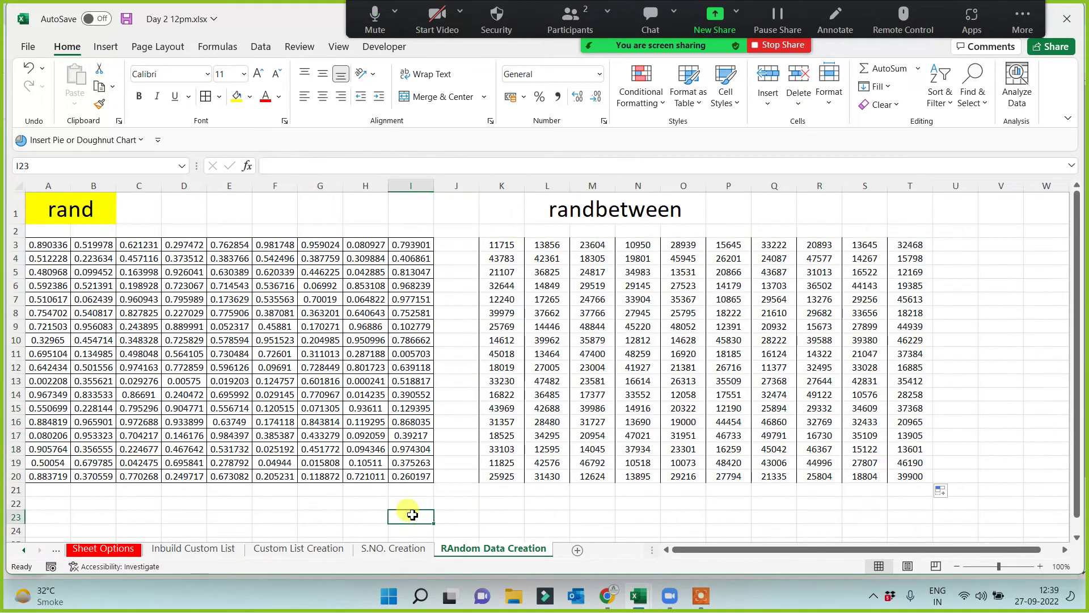
click(493, 245)
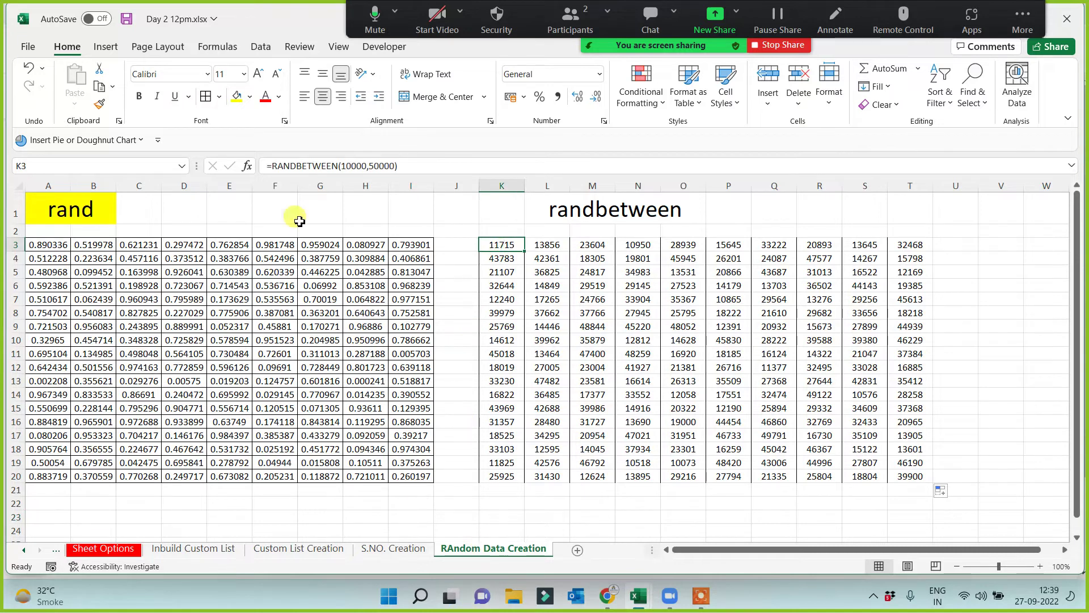
click(236, 98)
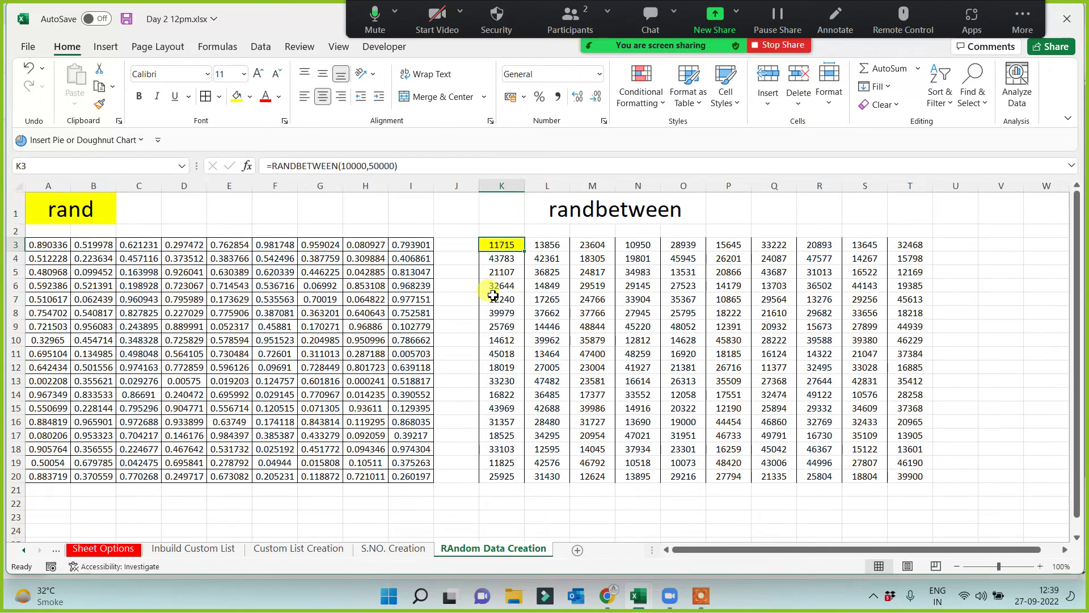
Step: Enter 10000 in I1, check how the random value in K3 recalculates, and clear I1 again
click(405, 213)
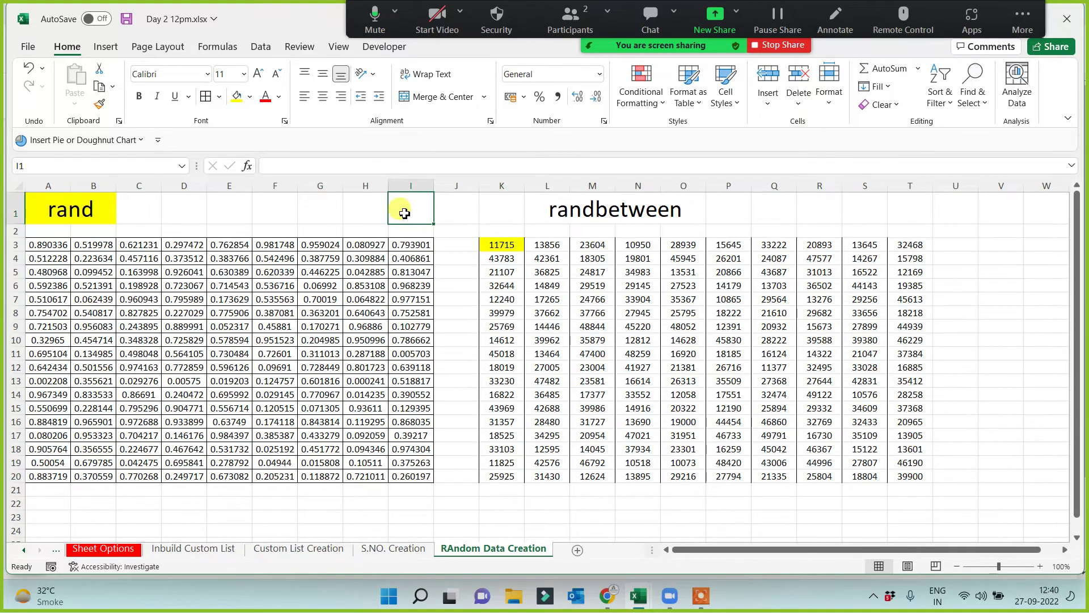
text(10000)
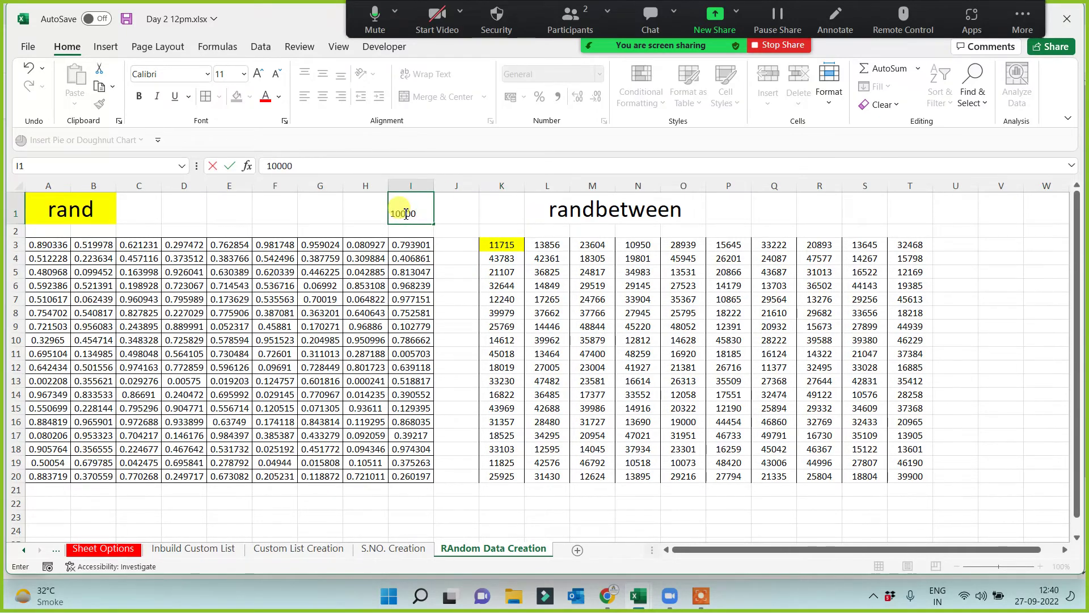
key(Return)
click(488, 246)
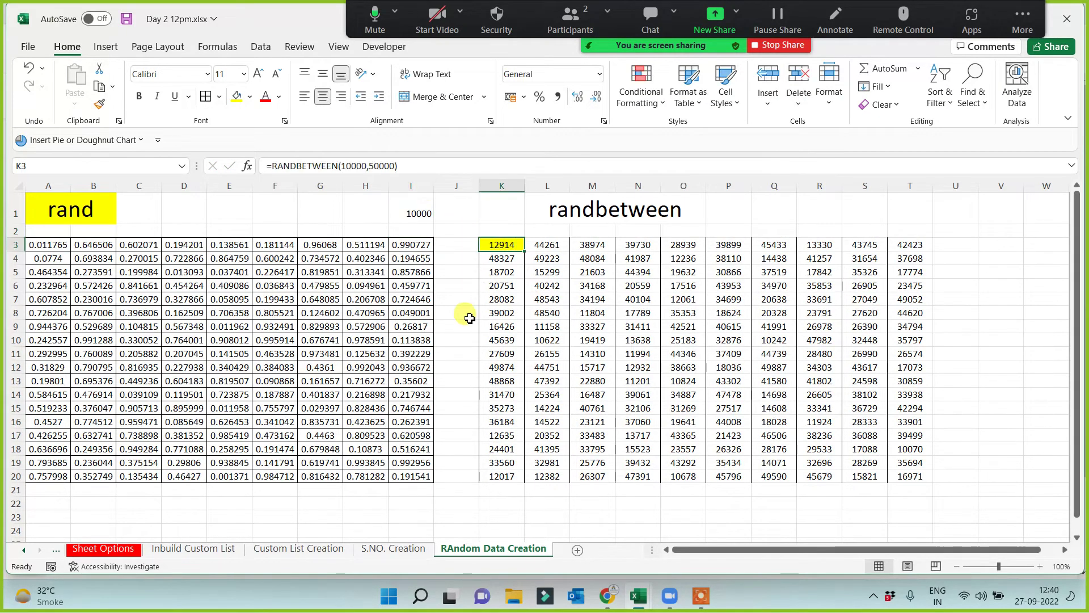
click(410, 211)
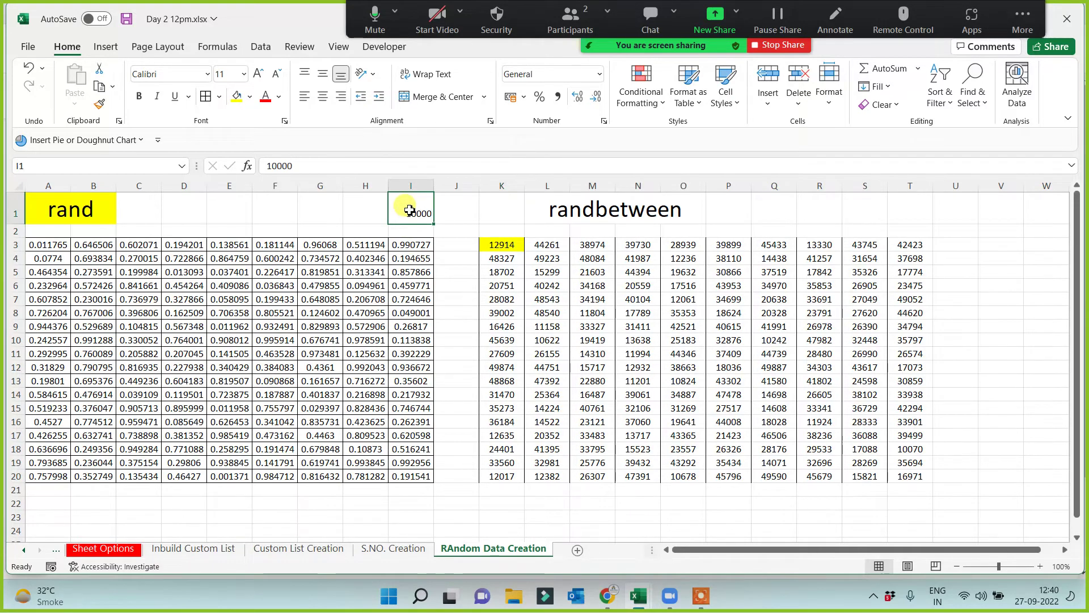
key(Delete)
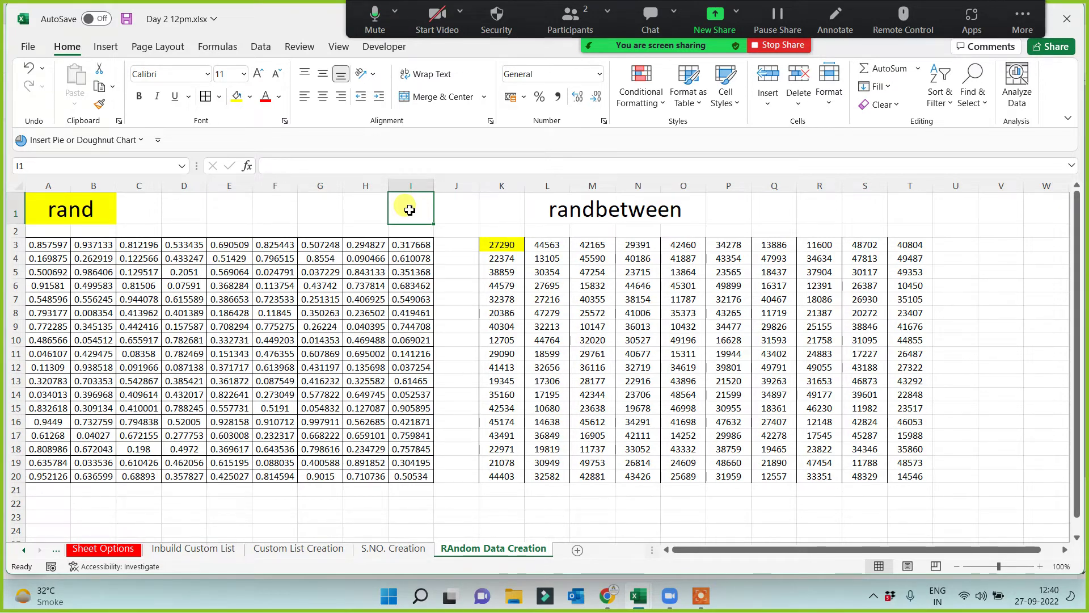
Step: Fill the merged "randbetween" heading with light blue
click(547, 209)
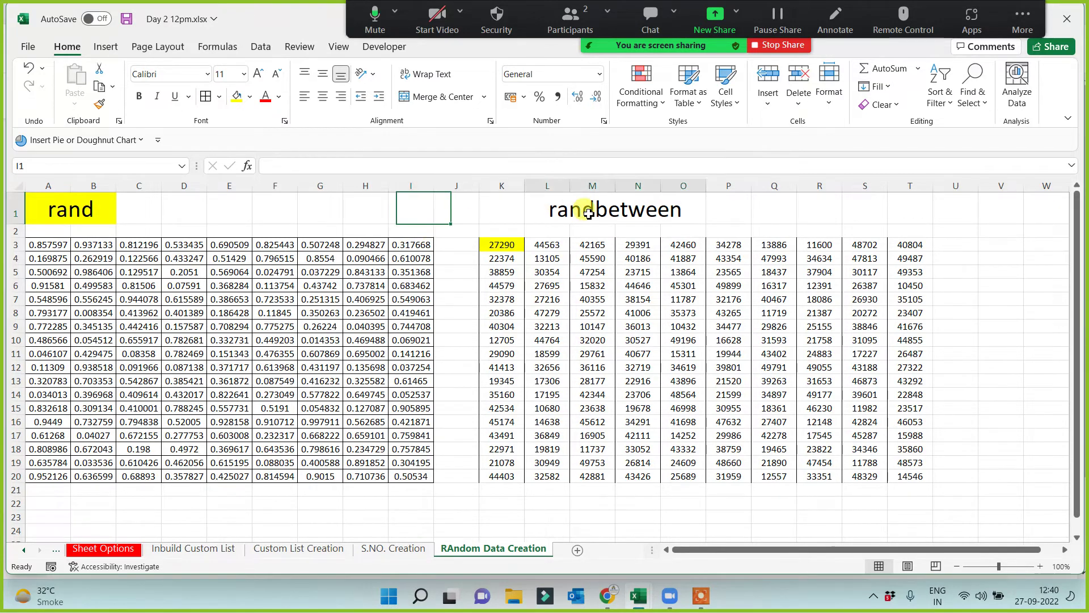
click(250, 97)
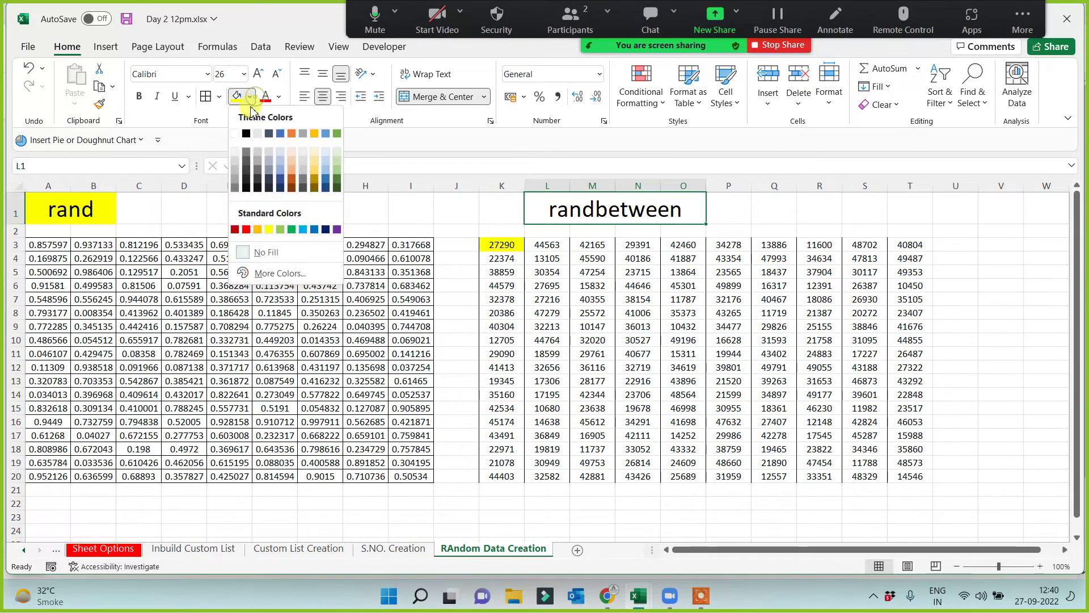
click(304, 230)
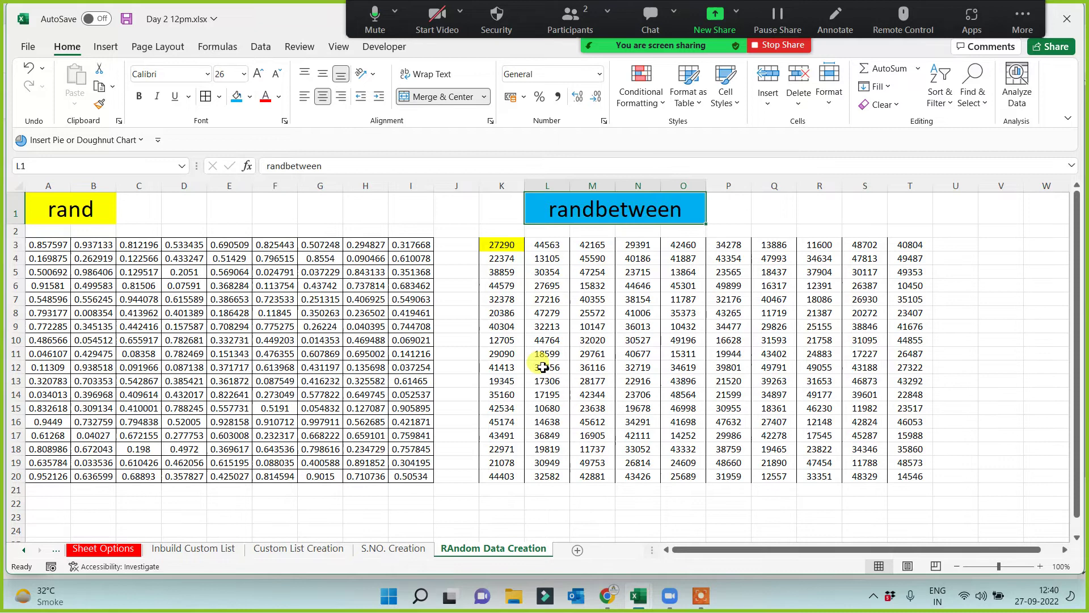
click(359, 451)
click(451, 500)
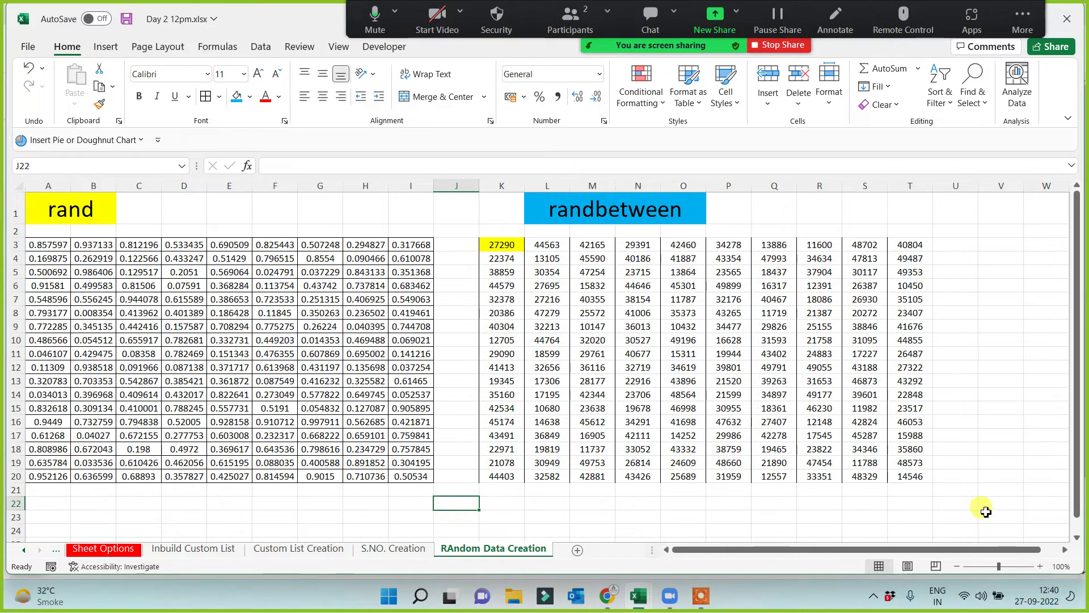
Step: Copy the random data in G3:M20 and paste it at A1 of a new sheet
drag(321, 244, 613, 471)
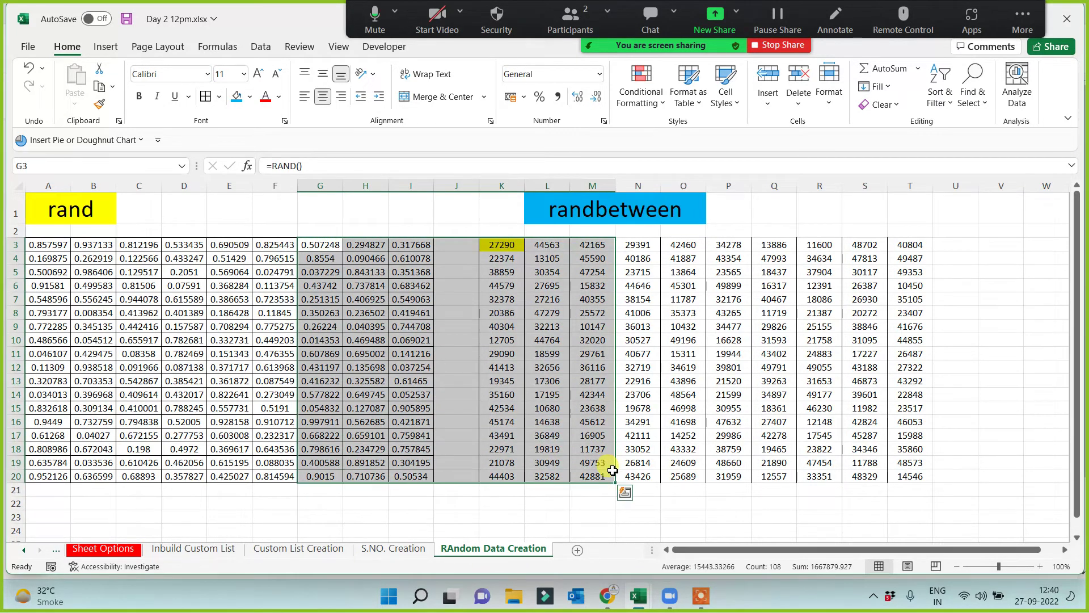
key(ctrl+c)
click(578, 550)
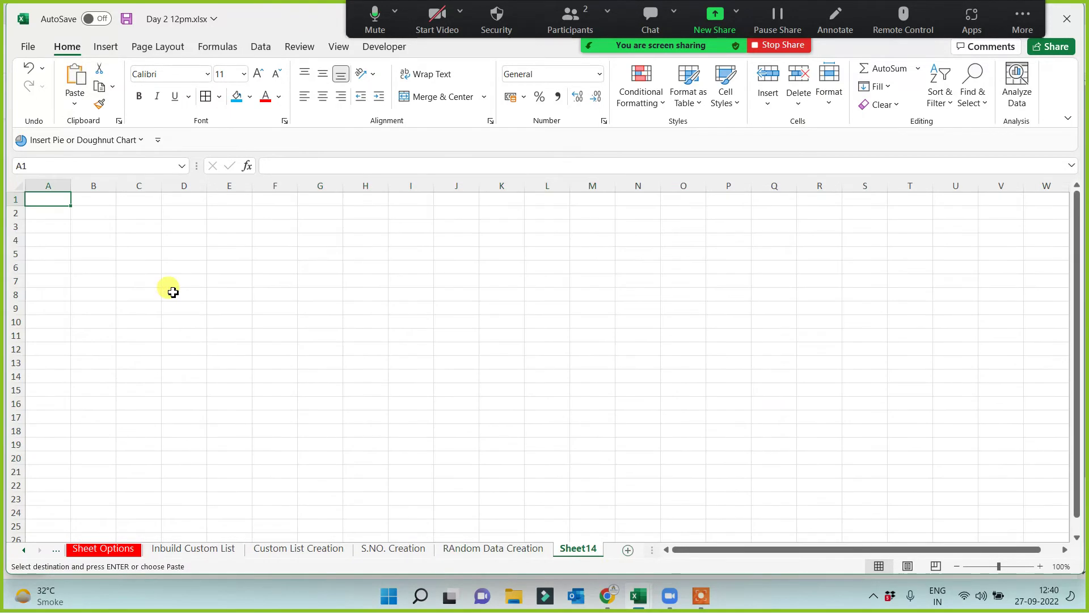
key(ctrl+v)
scroll(518, 317, up, 1)
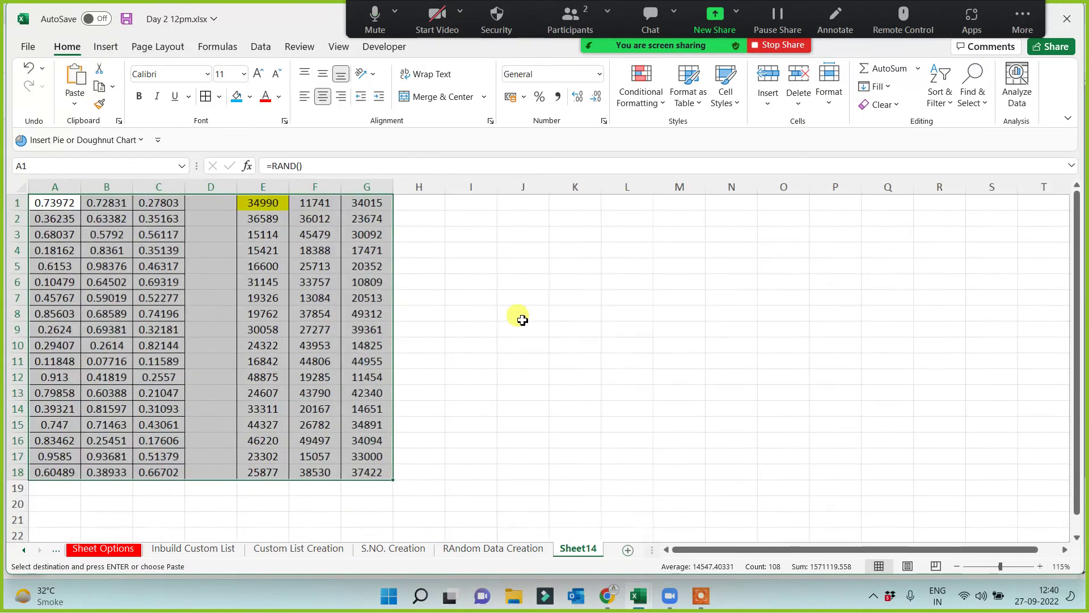
Step: Enter sample text such as "sdf" in empty cells beside the data to check how the random values recalculate, and clear it
click(522, 314)
click(603, 255)
text(sdf)
click(554, 366)
text(sdf)
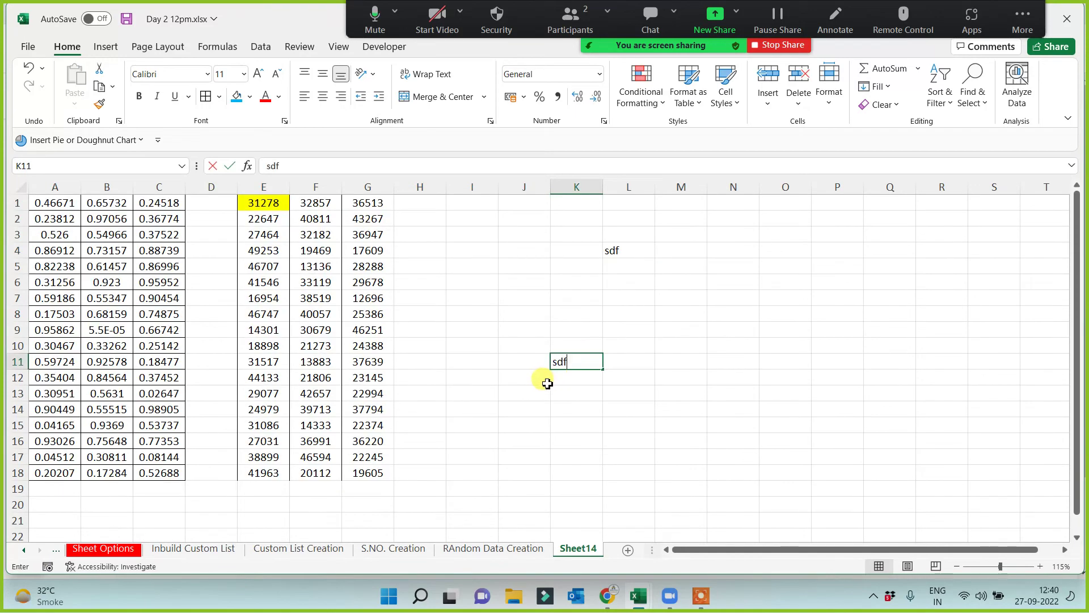
double_click(546, 379)
text(sd)
click(603, 333)
drag(472, 233, 663, 387)
key(Delete)
click(566, 432)
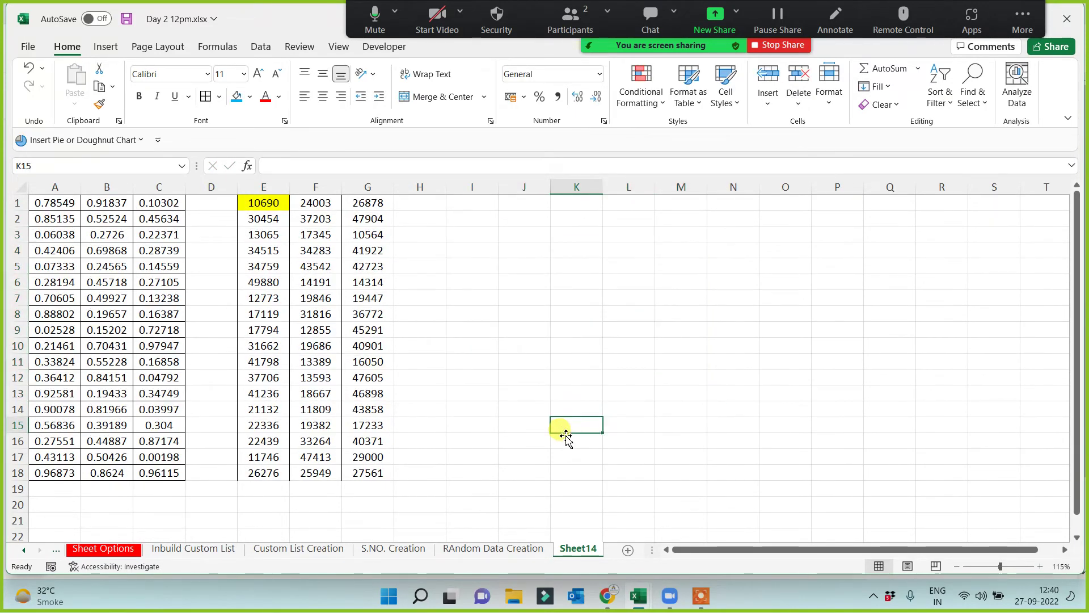
Step: Rename the new sheet as Paste Special
double_click(578, 549)
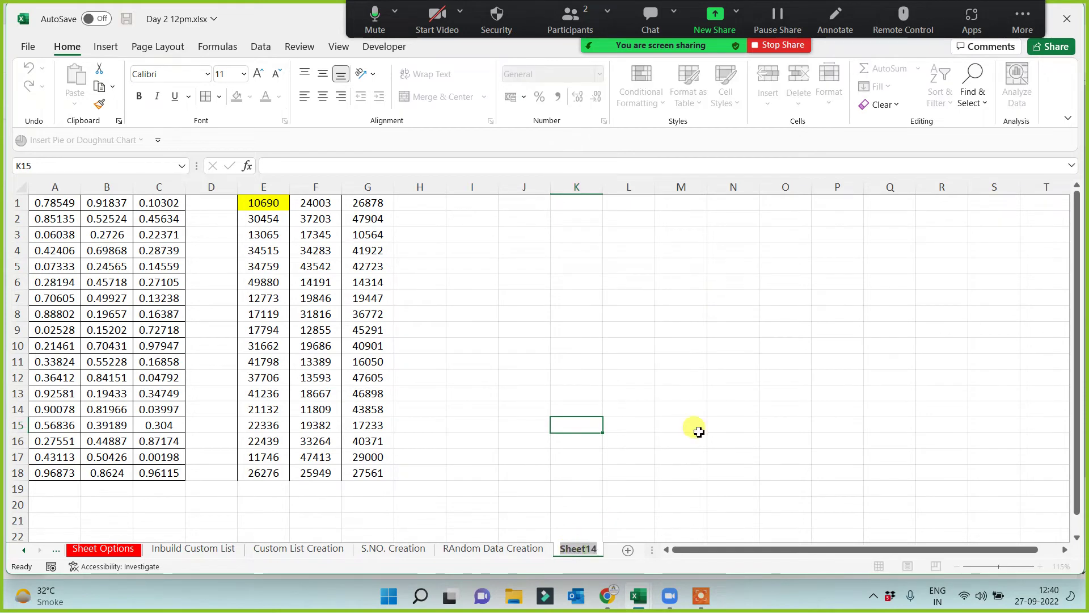
text(Paste Spe)
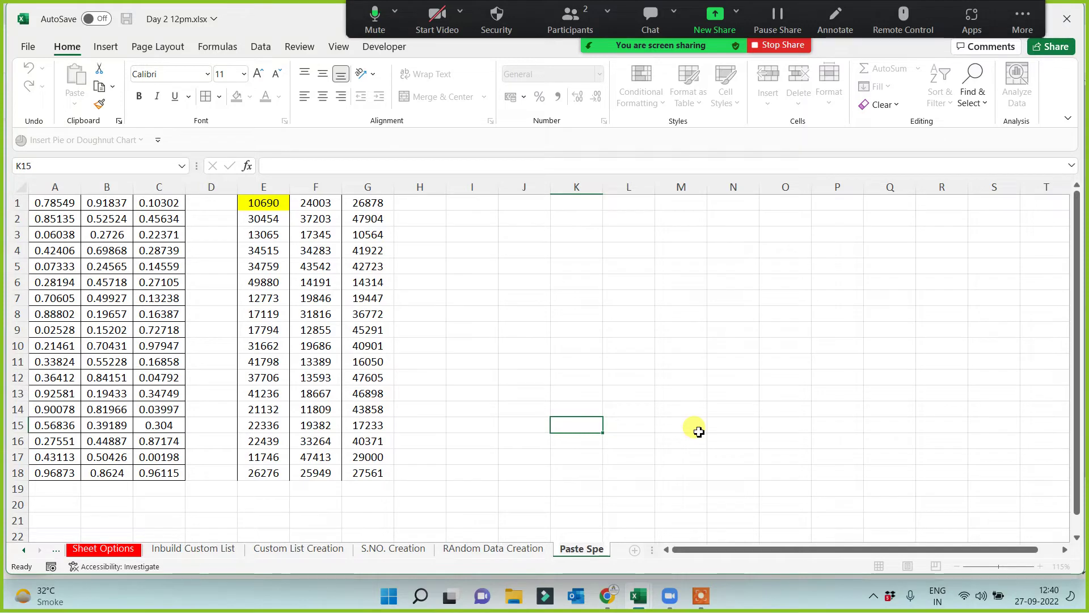
key(Return)
text(cial)
click(545, 343)
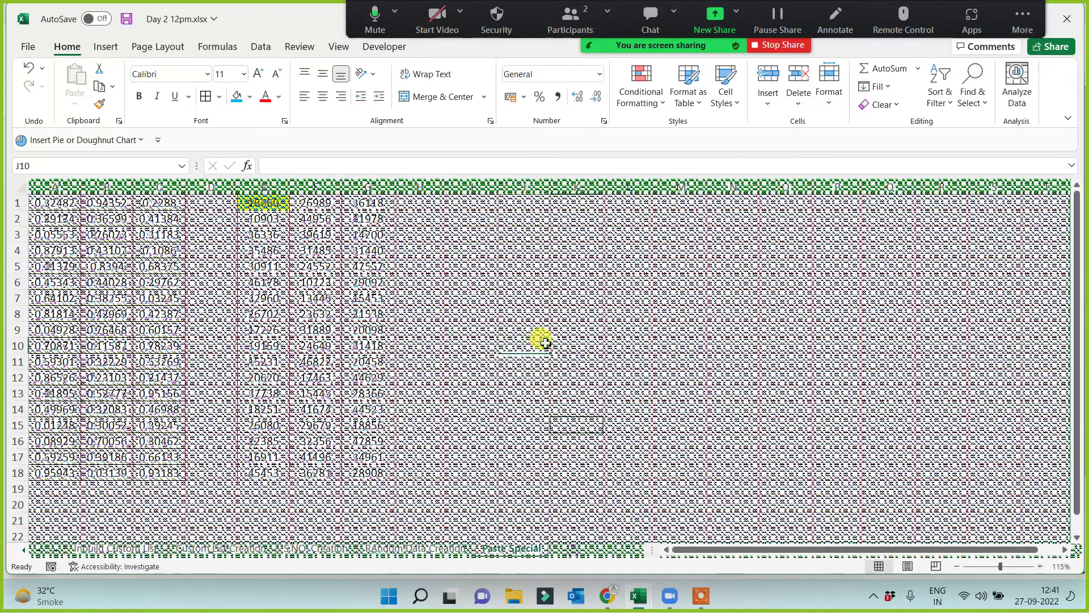
Step: Insert the picture "5. Paste Special.jpg" from the Basic Excel folder at cell J1
click(501, 205)
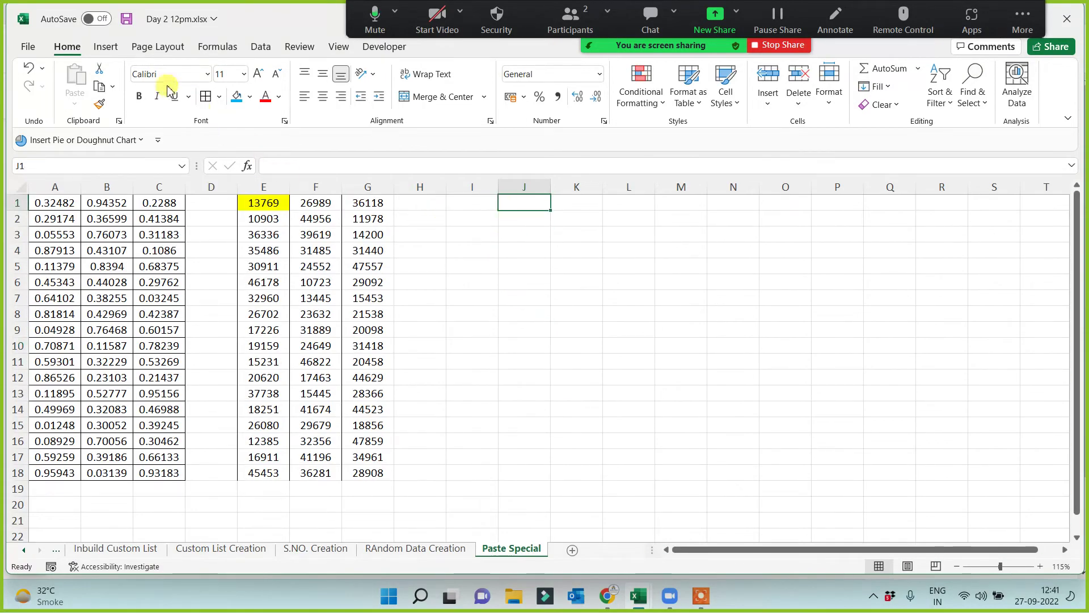
click(106, 47)
click(187, 86)
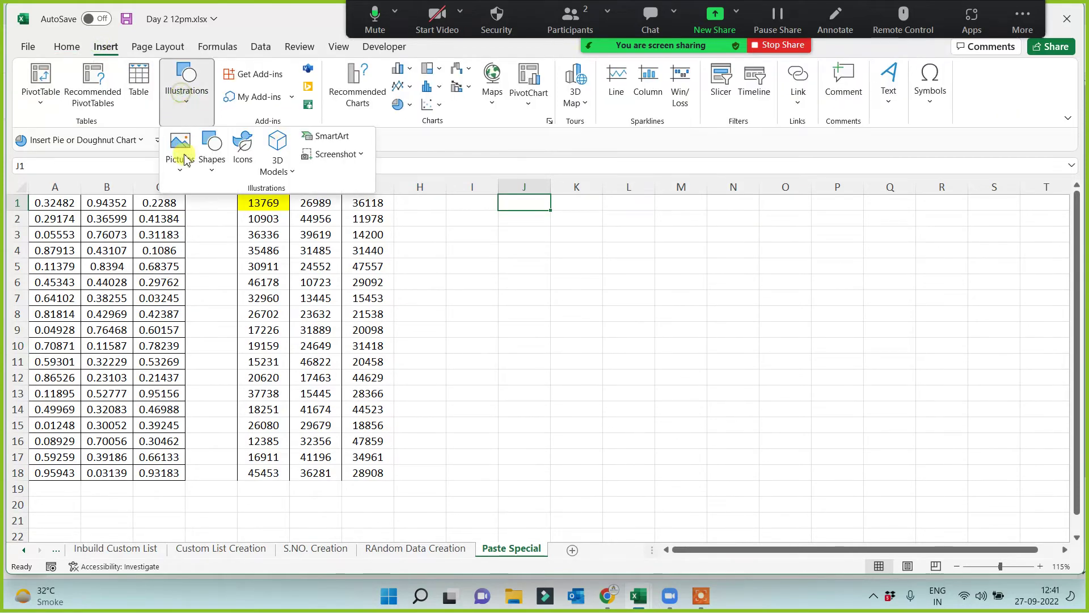
click(184, 158)
click(211, 215)
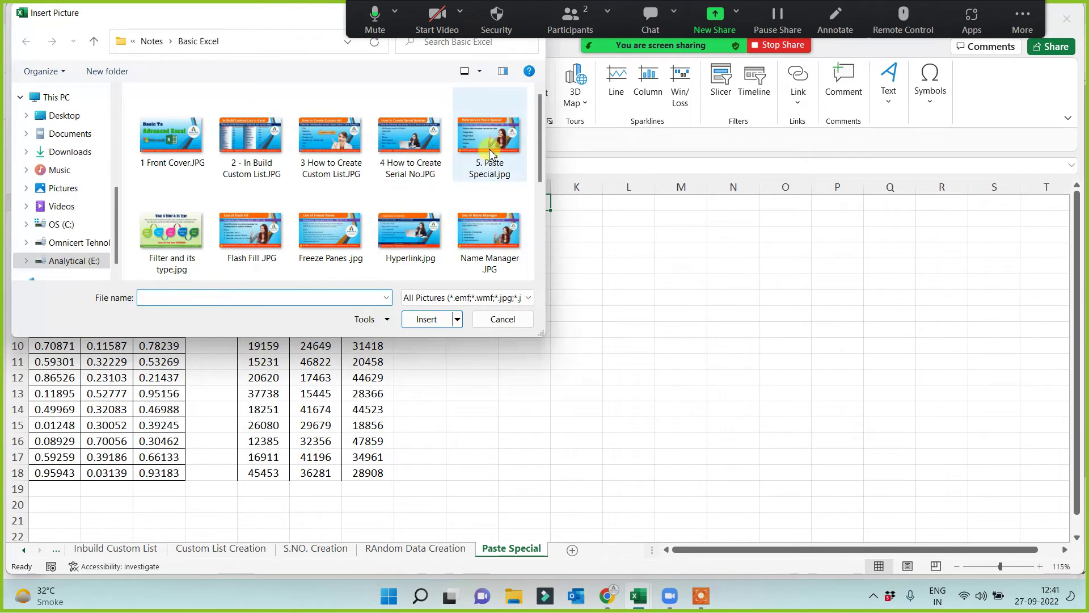
double_click(492, 154)
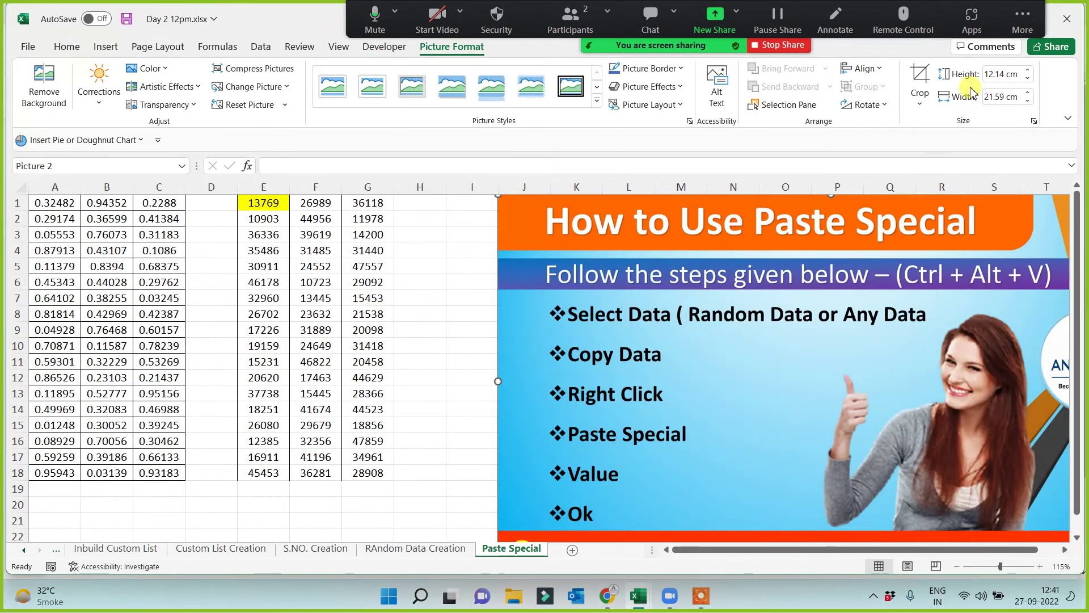
Step: Set the height of the inserted Paste Special picture to 7 cm
click(1002, 75)
text(7)
key(Return)
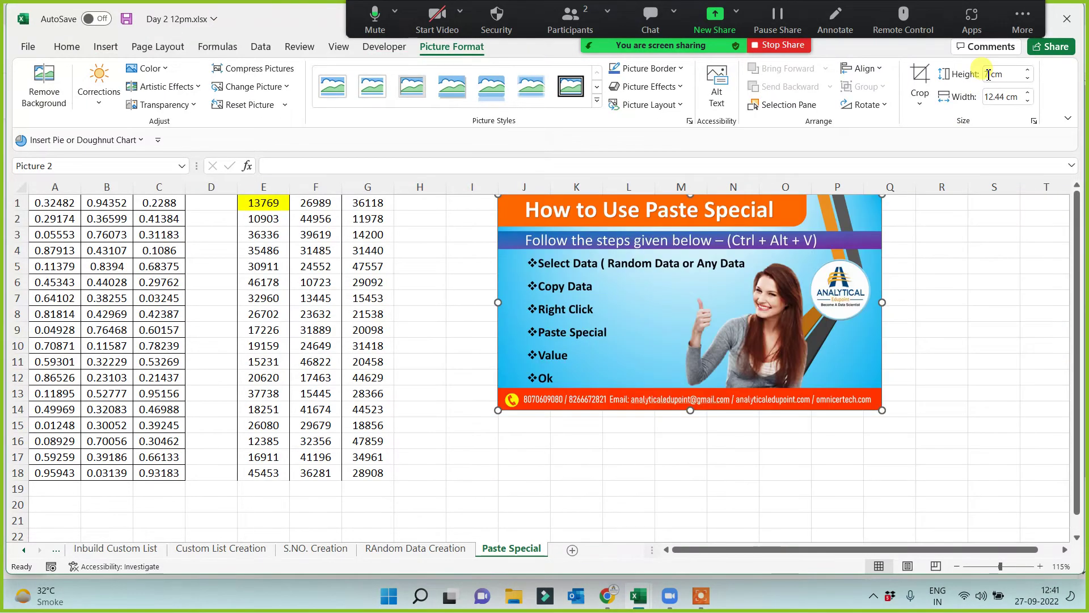
Step: Move the picture next to the data and resize it to span about H1:Q18
drag(883, 411, 953, 491)
drag(693, 397, 643, 412)
click(1044, 360)
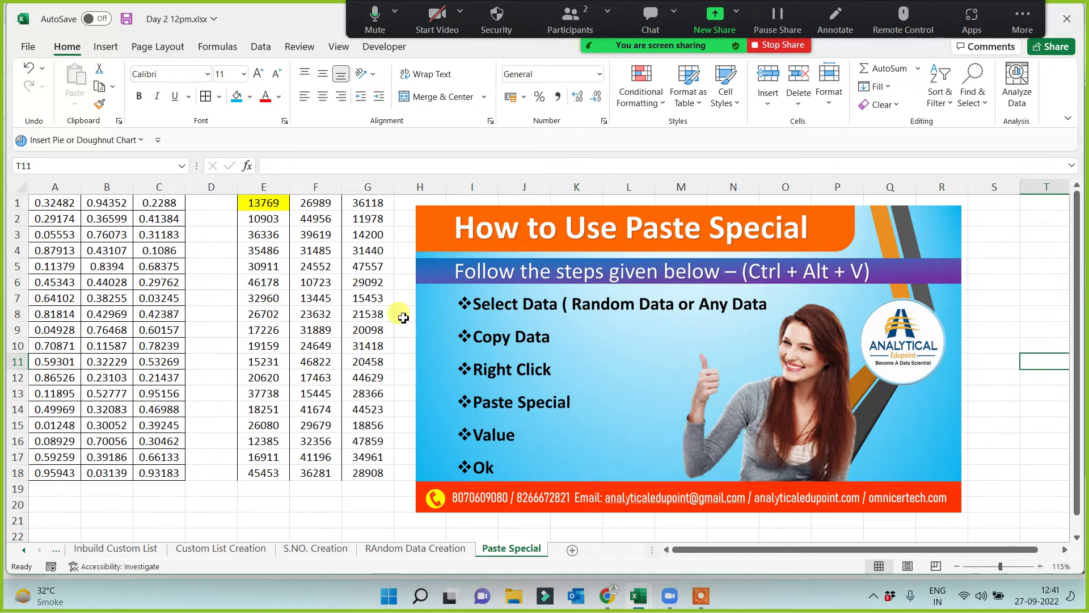
click(481, 292)
click(296, 503)
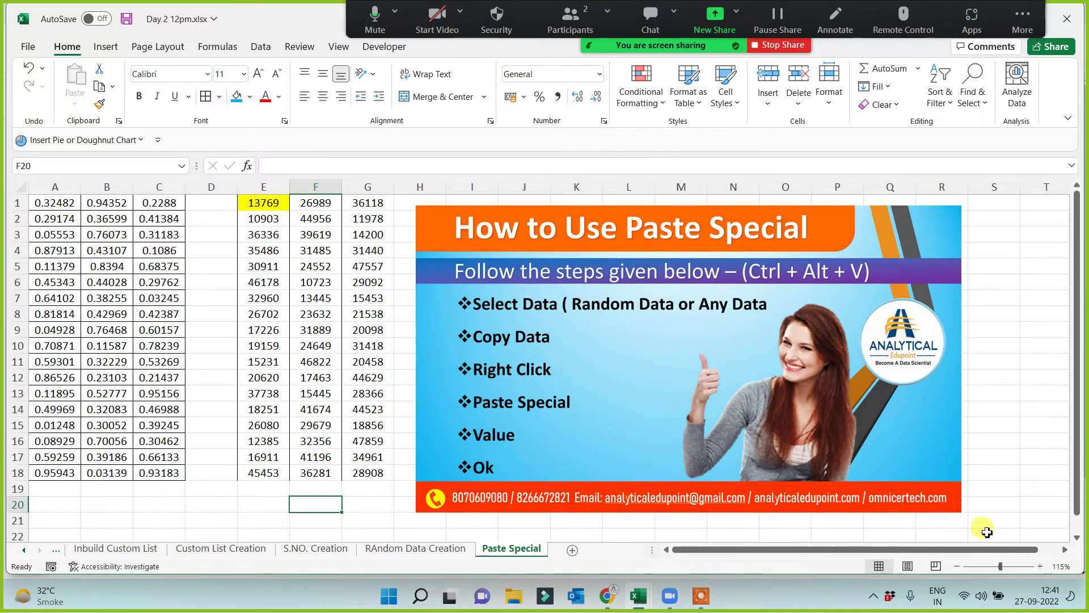
click(960, 510)
drag(962, 513, 900, 478)
click(306, 504)
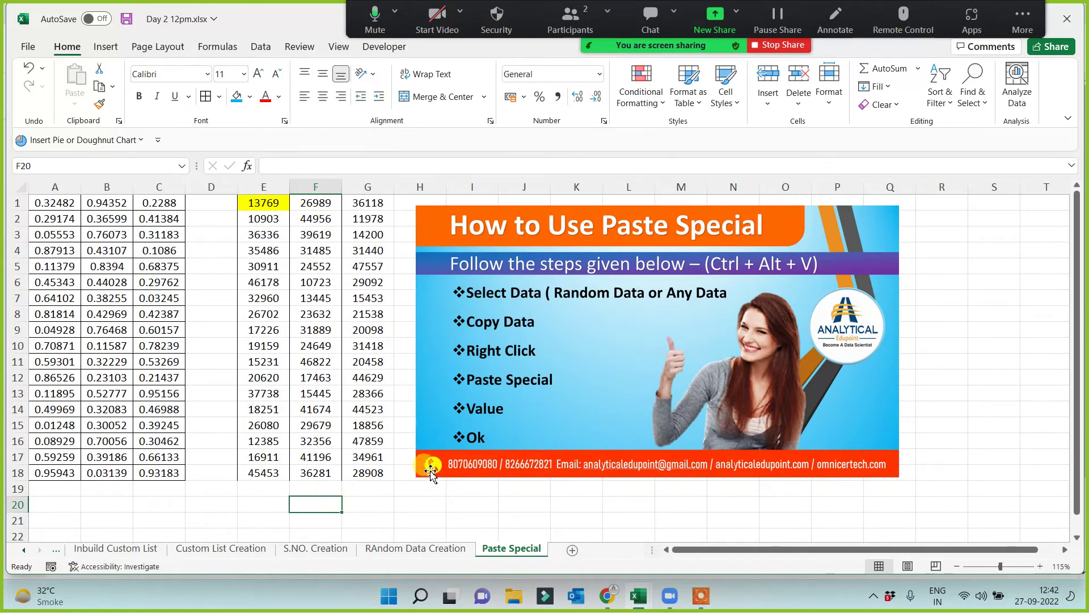
Step: Enter "sdf" in E20 to check that the random values recalculate, and clear the cell
click(260, 504)
text(sdf)
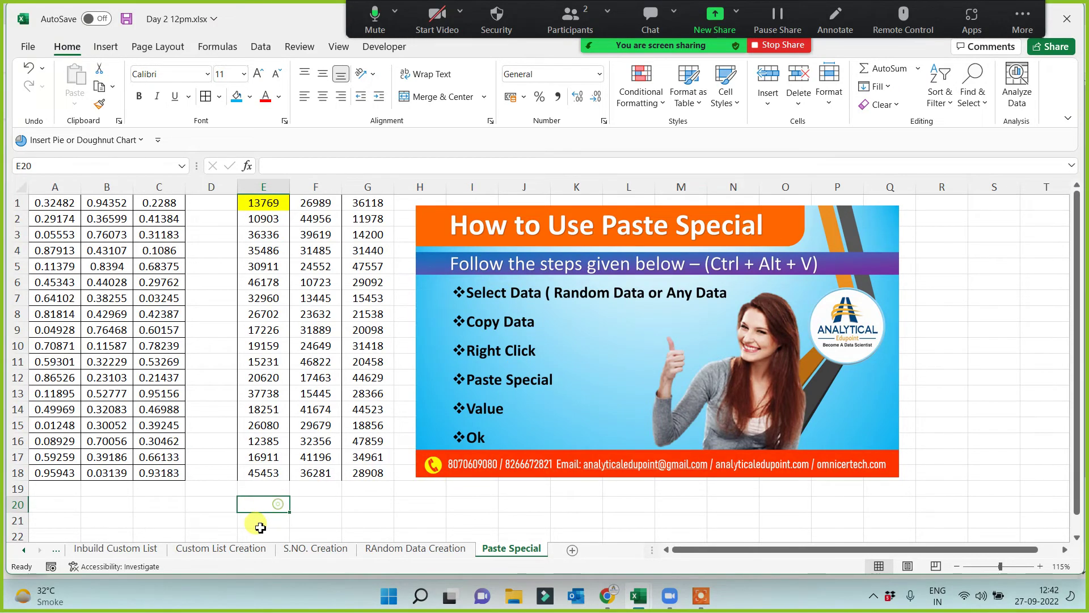
click(176, 502)
click(254, 505)
key(Delete)
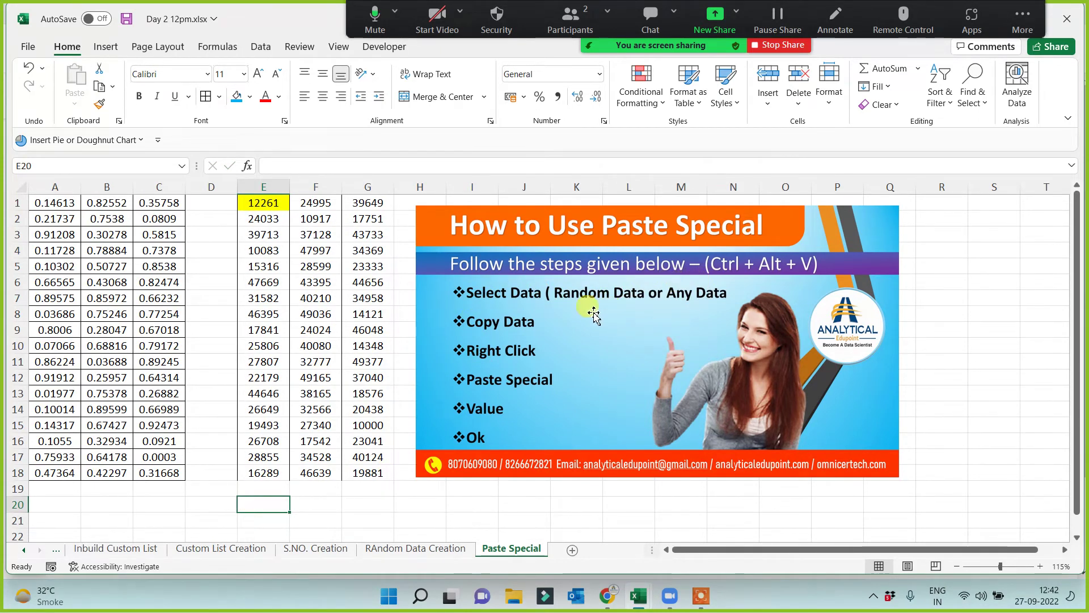
Step: Copy the RANDBETWEEN block E1:G18 and paste it over itself with Paste Special set to Values
drag(261, 202, 315, 282)
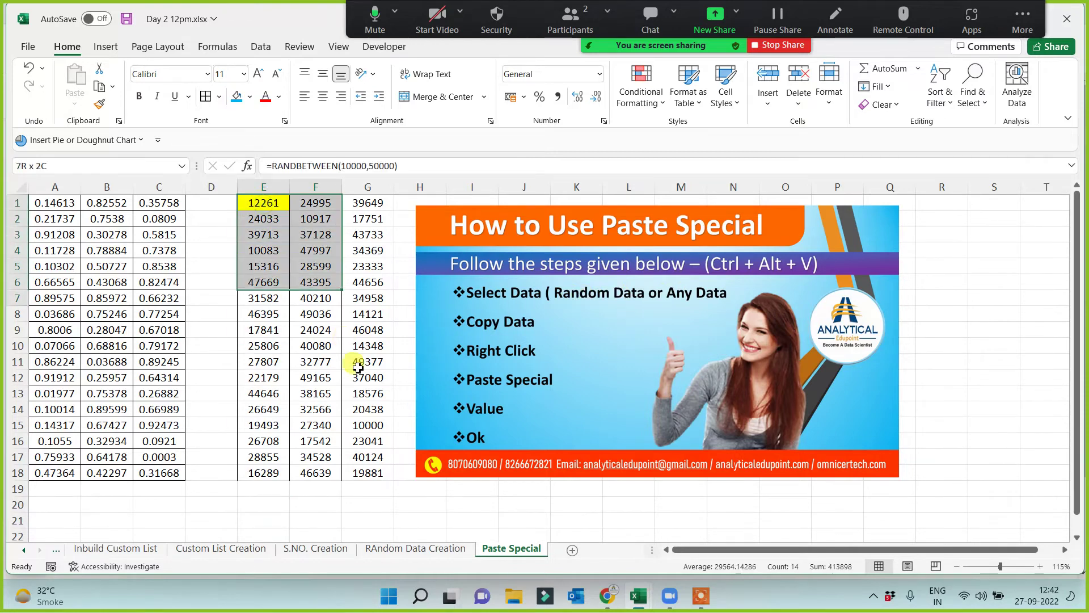
drag(358, 367, 367, 476)
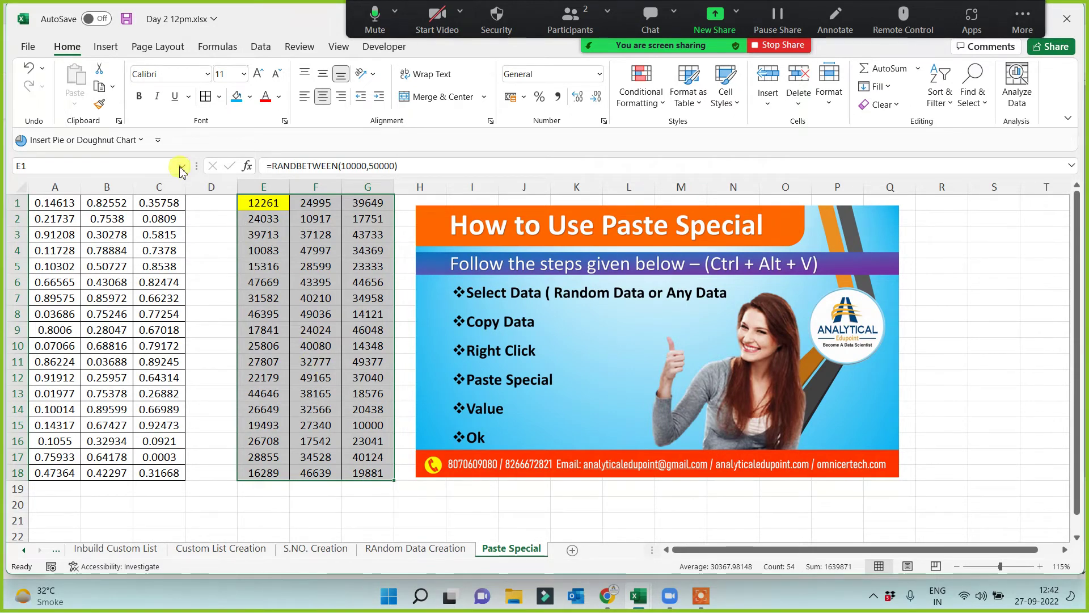
click(100, 88)
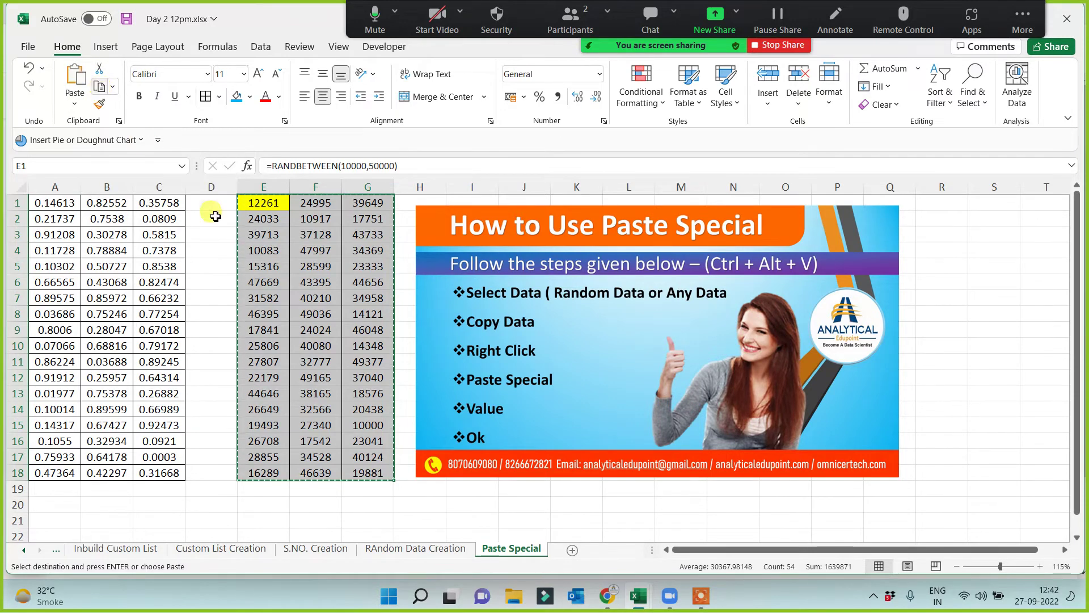
right_click(282, 204)
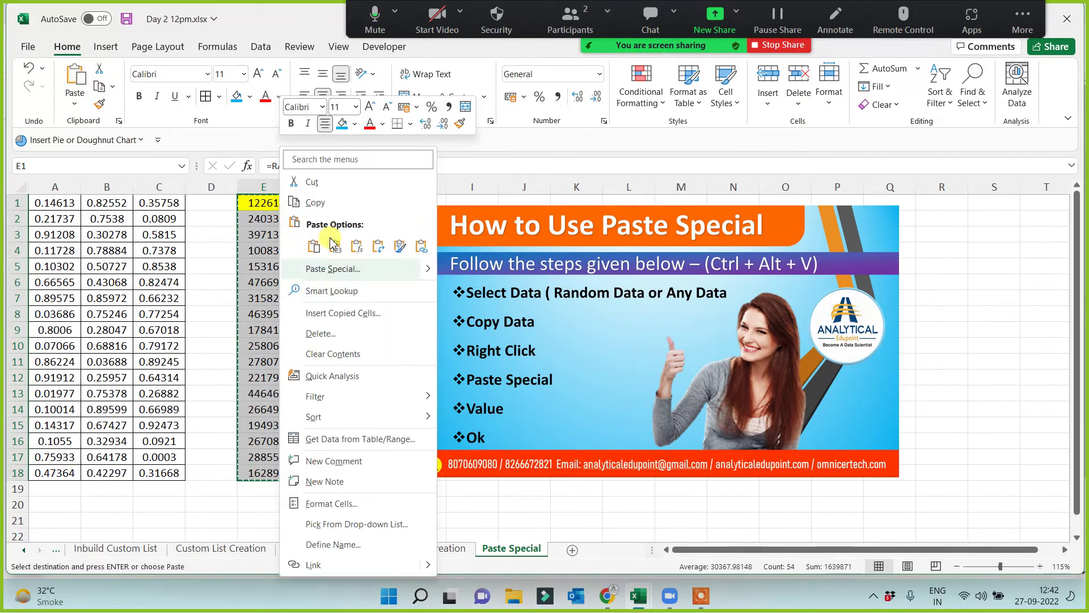
click(328, 204)
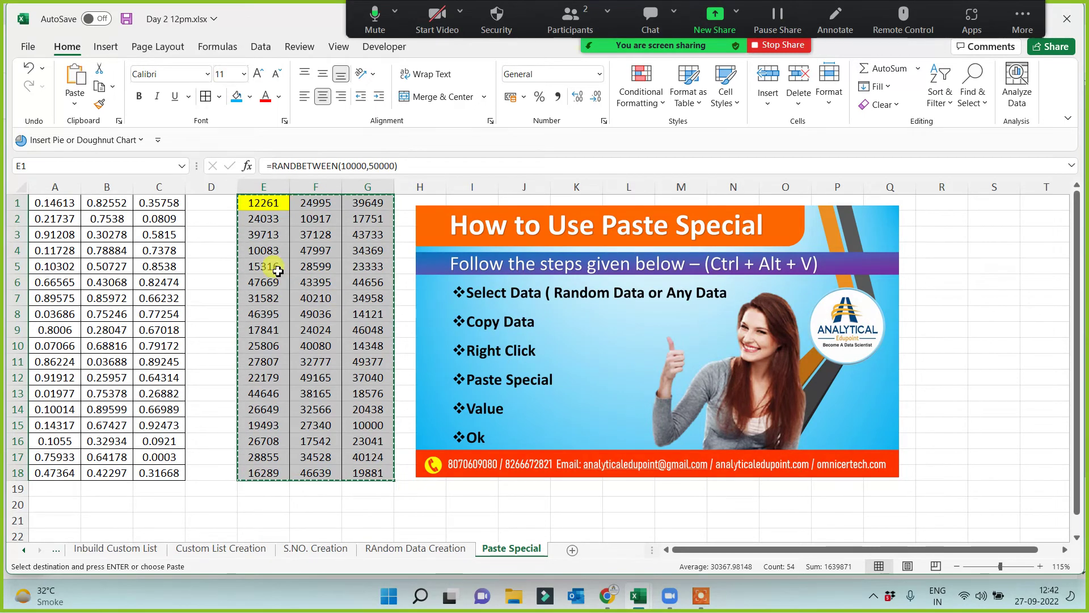
right_click(270, 203)
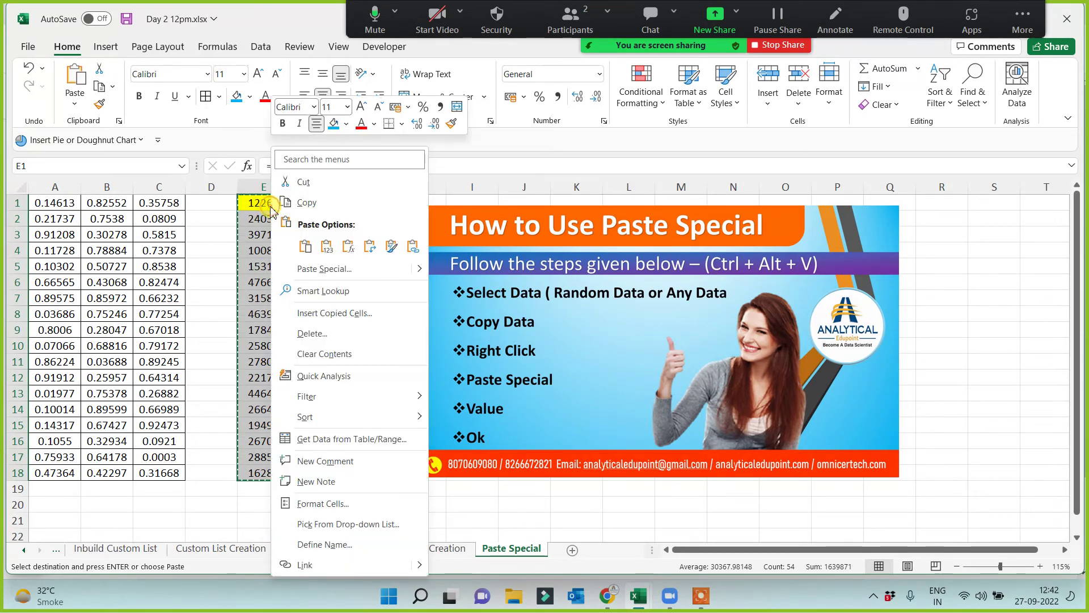
click(323, 276)
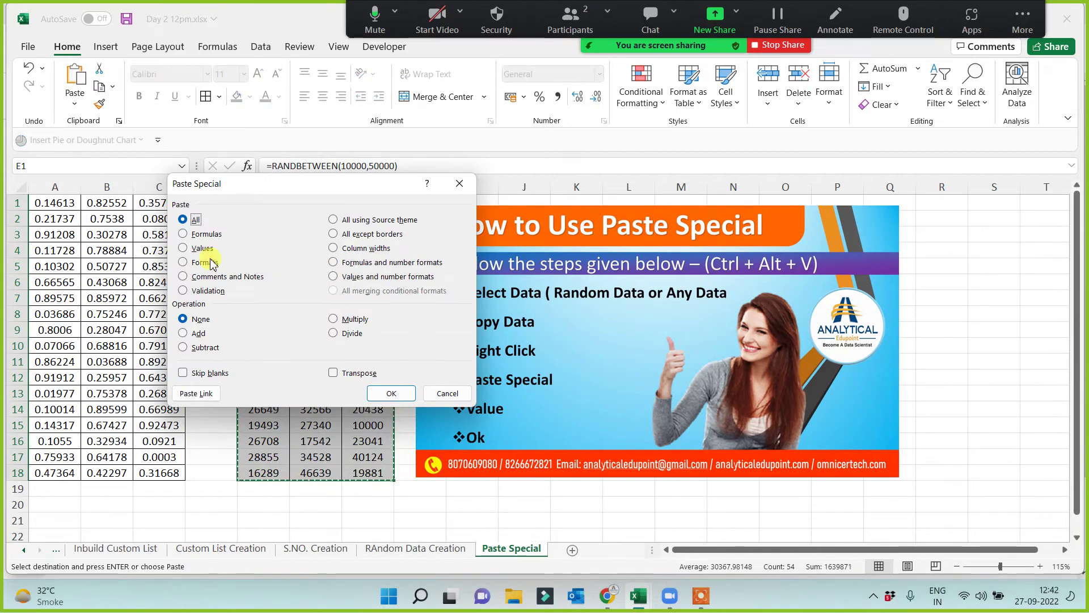
click(191, 249)
click(391, 393)
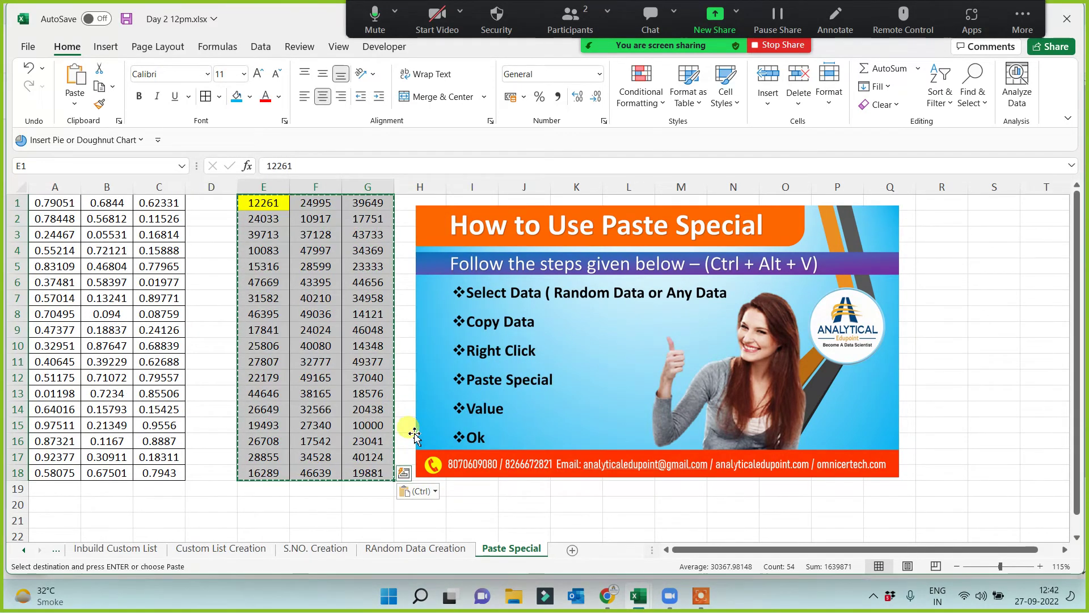
click(310, 507)
key(Escape)
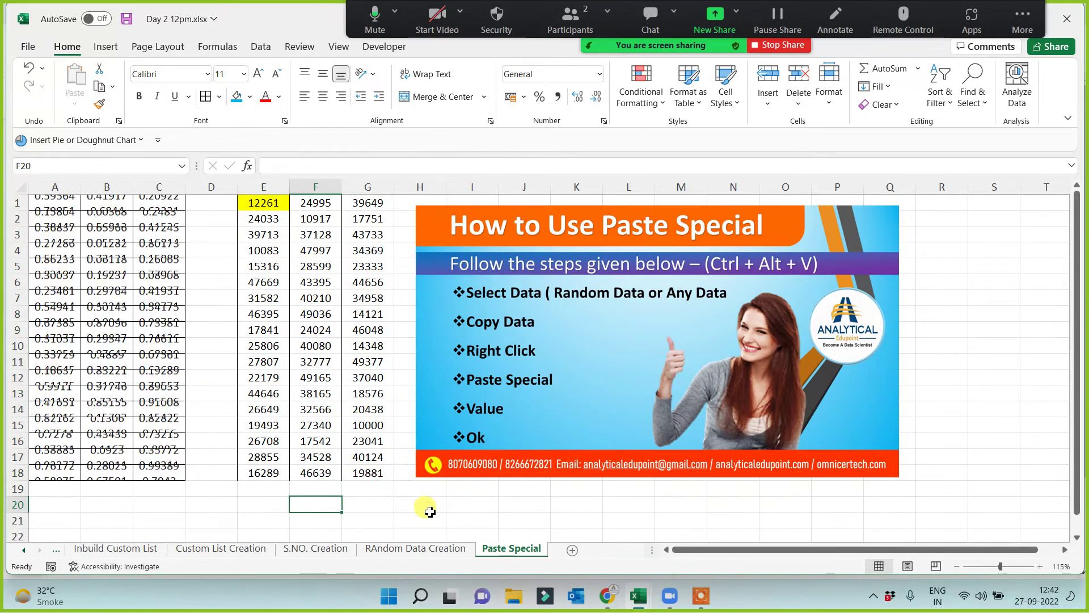
click(462, 507)
click(409, 503)
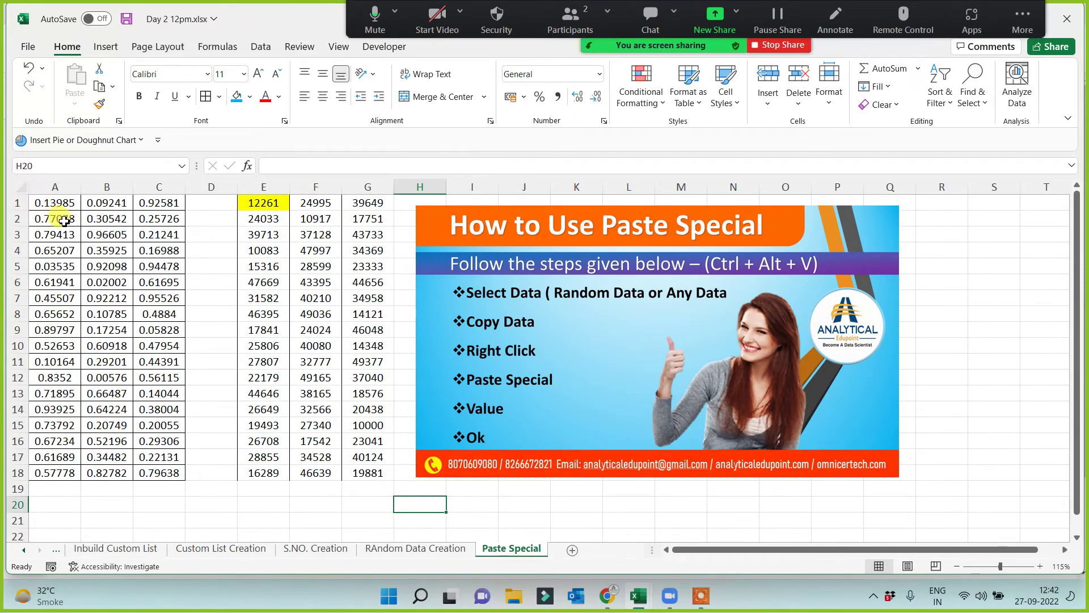
Step: Copy the RAND block A1:C18 and paste it over itself as Values with Paste Special
drag(61, 202, 173, 480)
key(ctrl+c)
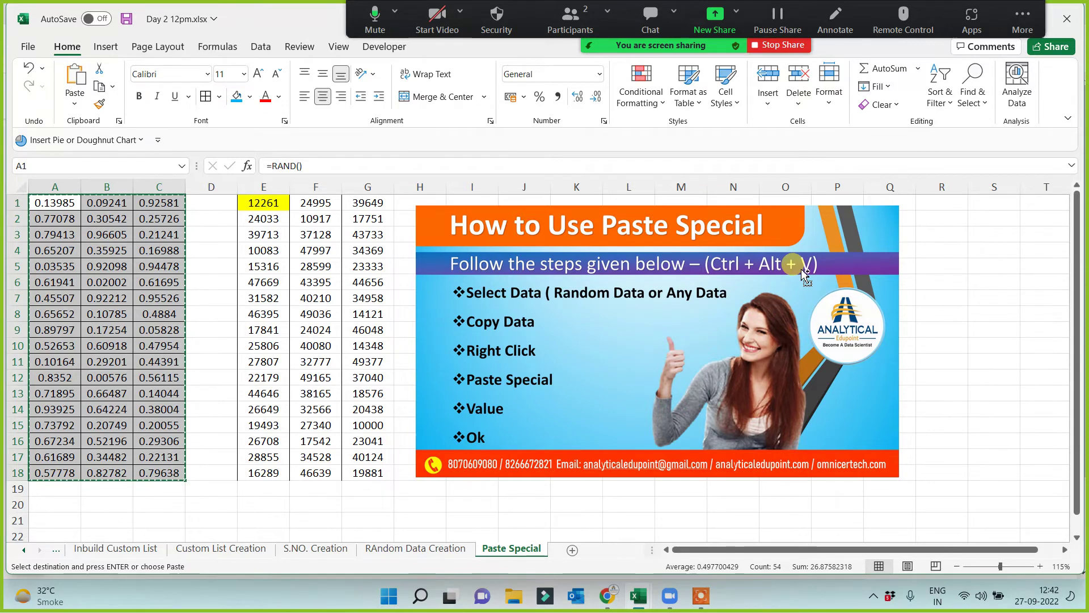
key(ctrl+alt+v)
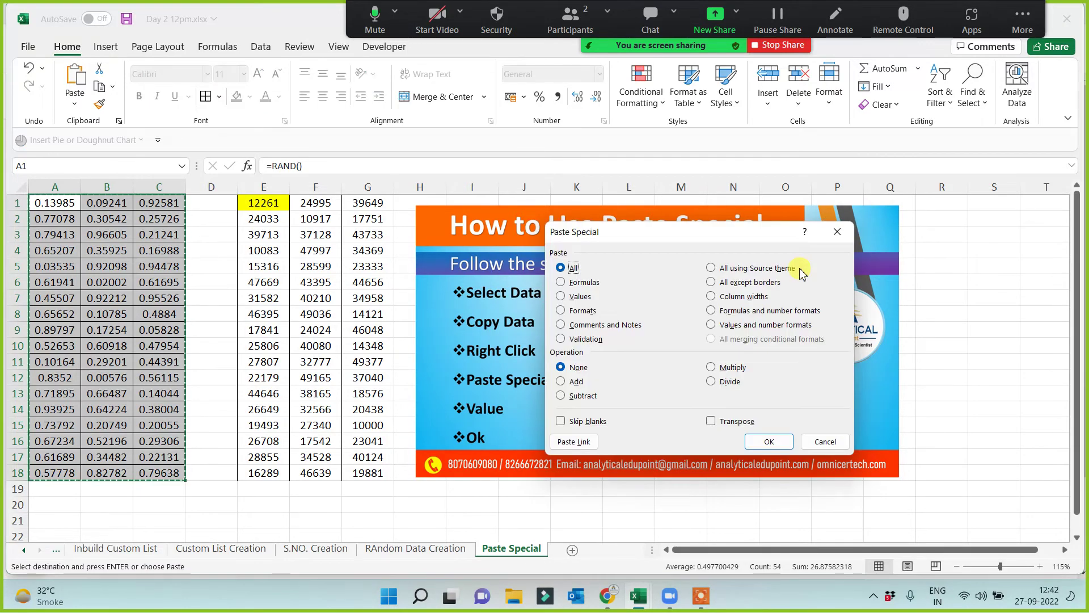
key(Down)
key(Down)
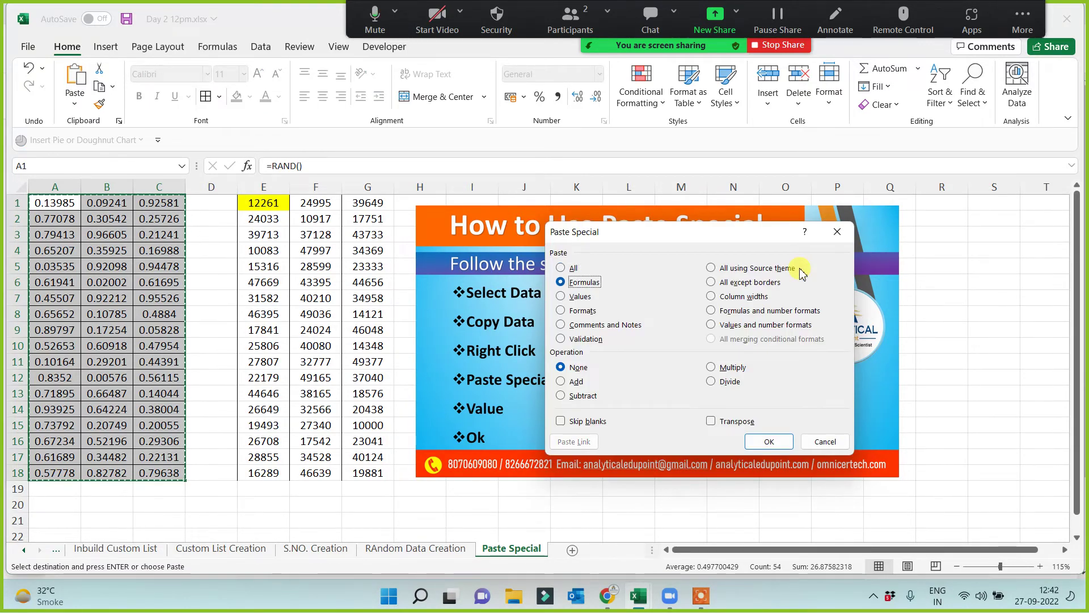
key(Return)
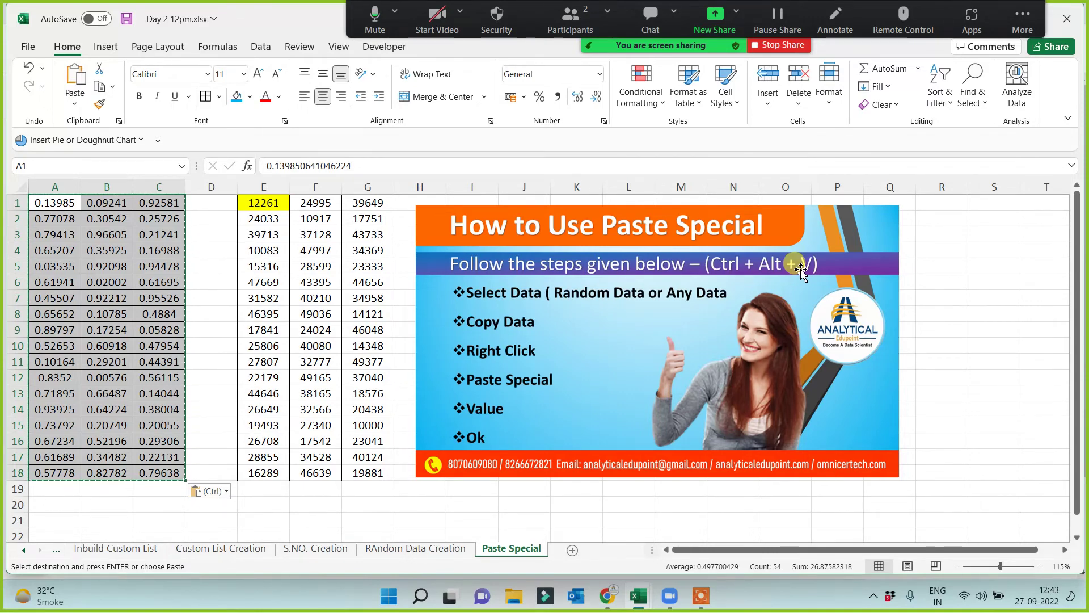
click(320, 503)
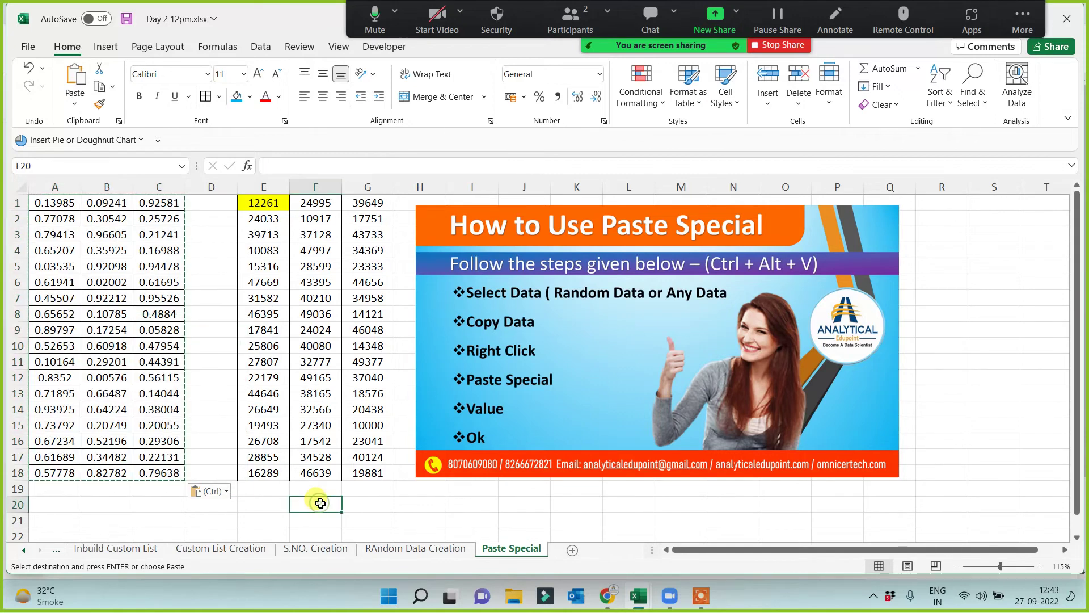
key(Escape)
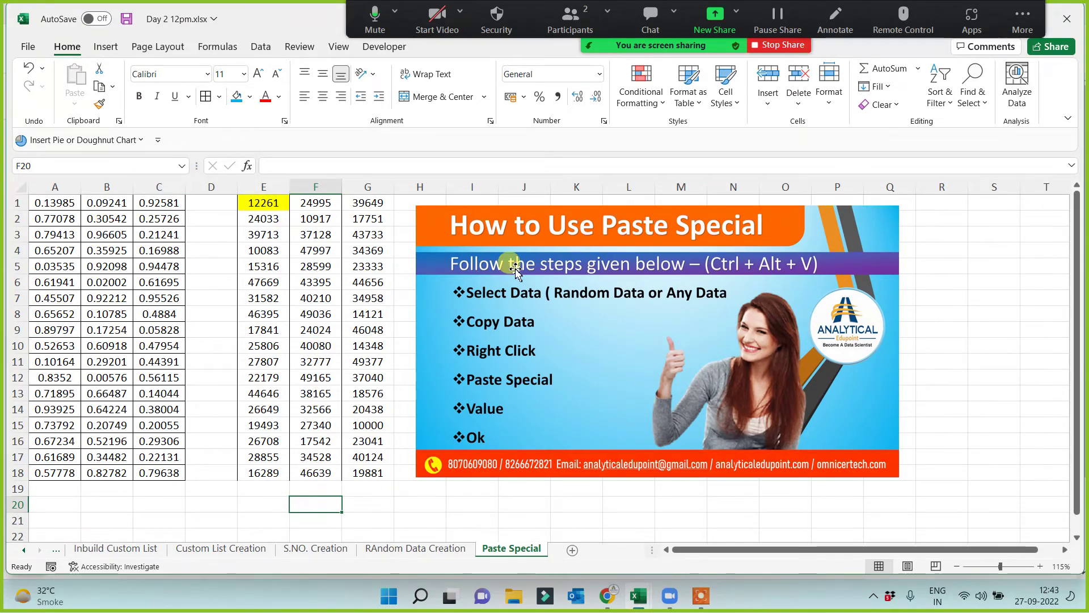
click(399, 503)
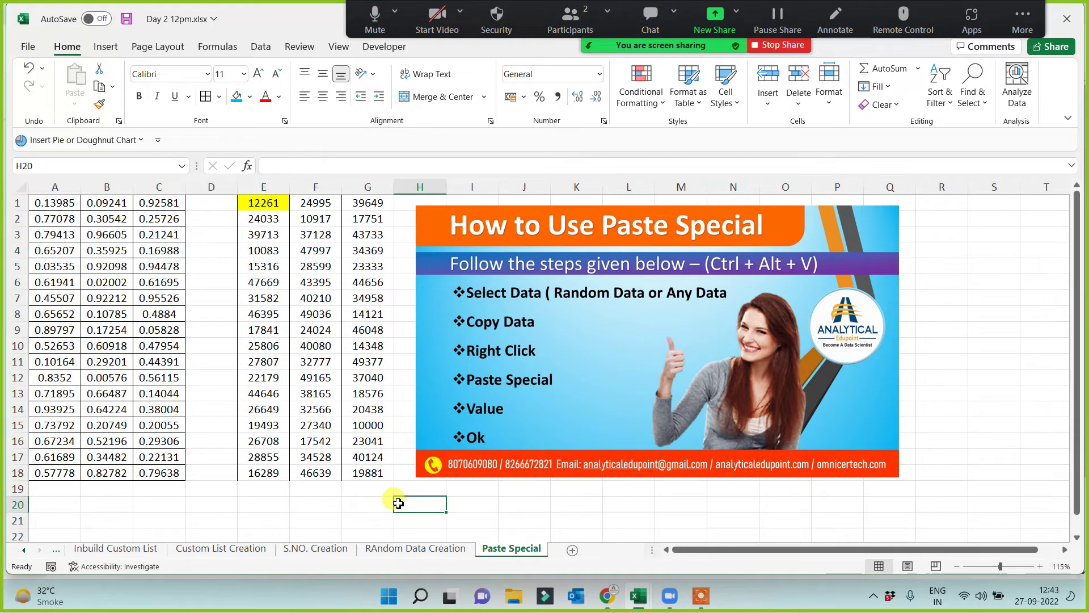
Step: Add a new worksheet and name it "Practice Data Creation"
click(573, 550)
double_click(571, 548)
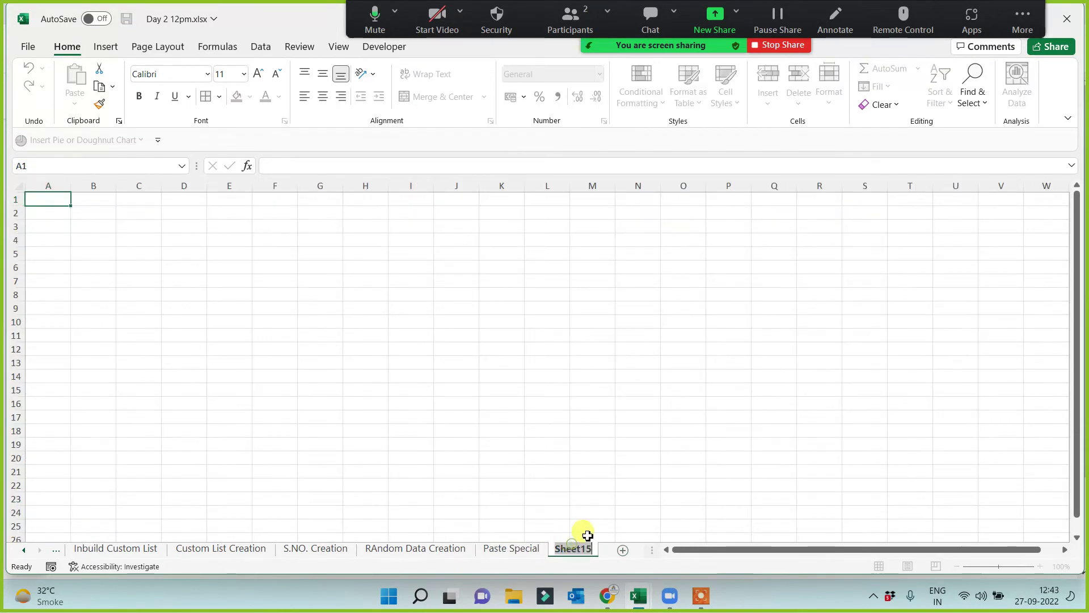
text(P)
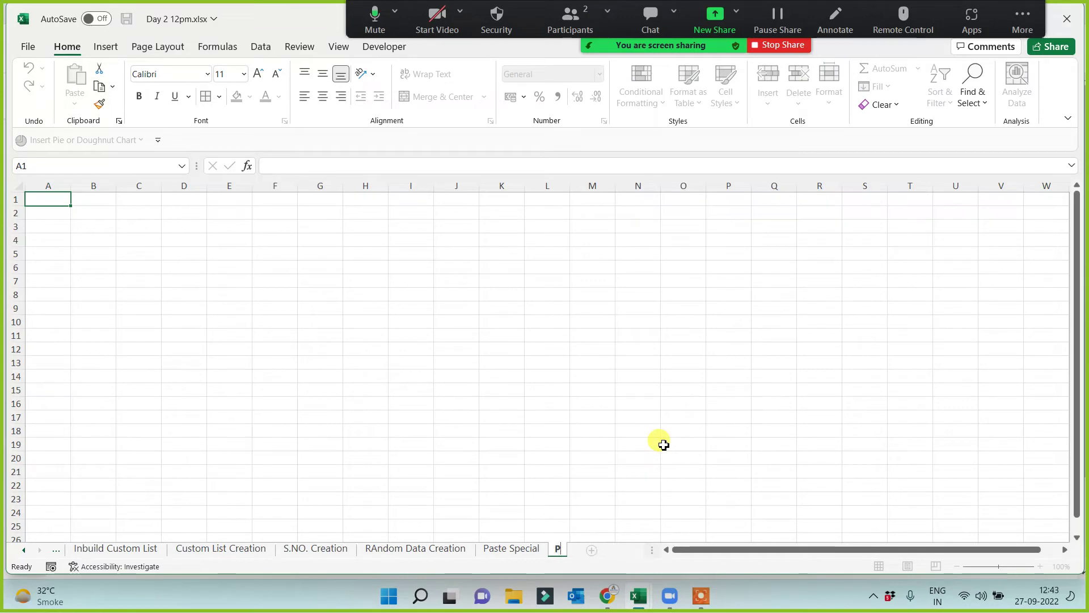
text(ractice Dat)
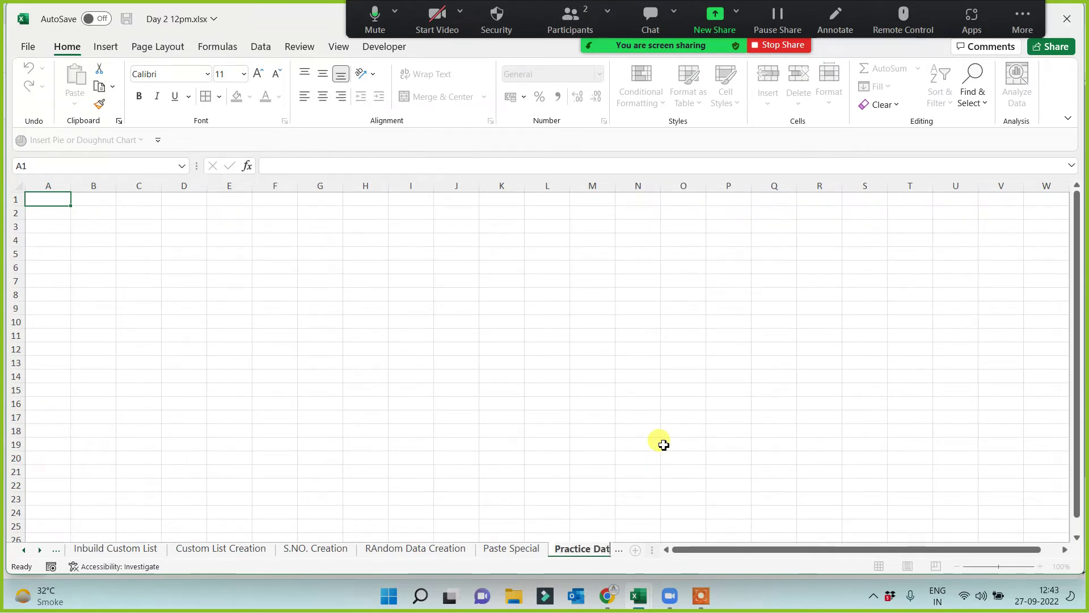
text(a Creation)
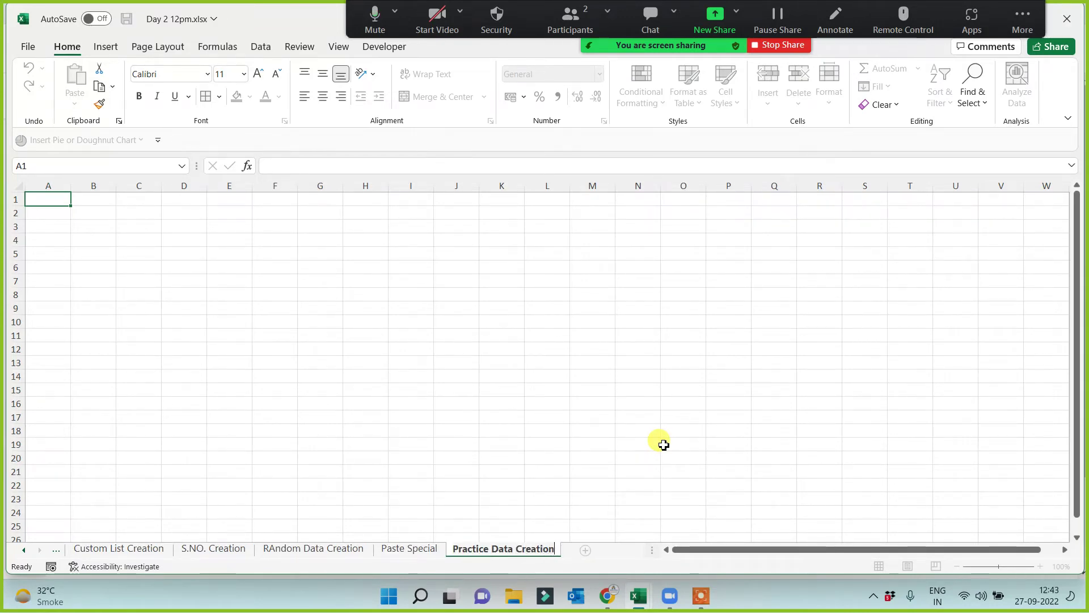
click(459, 387)
ctrl+scroll(363, 348, up, 3)
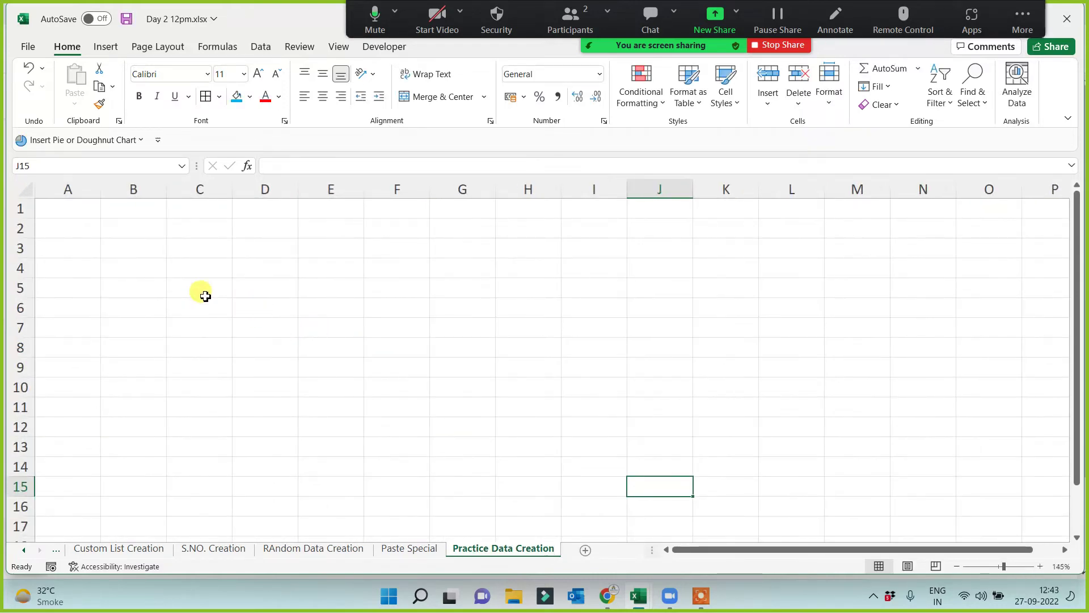
Step: Enter the header "S.No." in A1 and the starting number 1 in A2
click(74, 209)
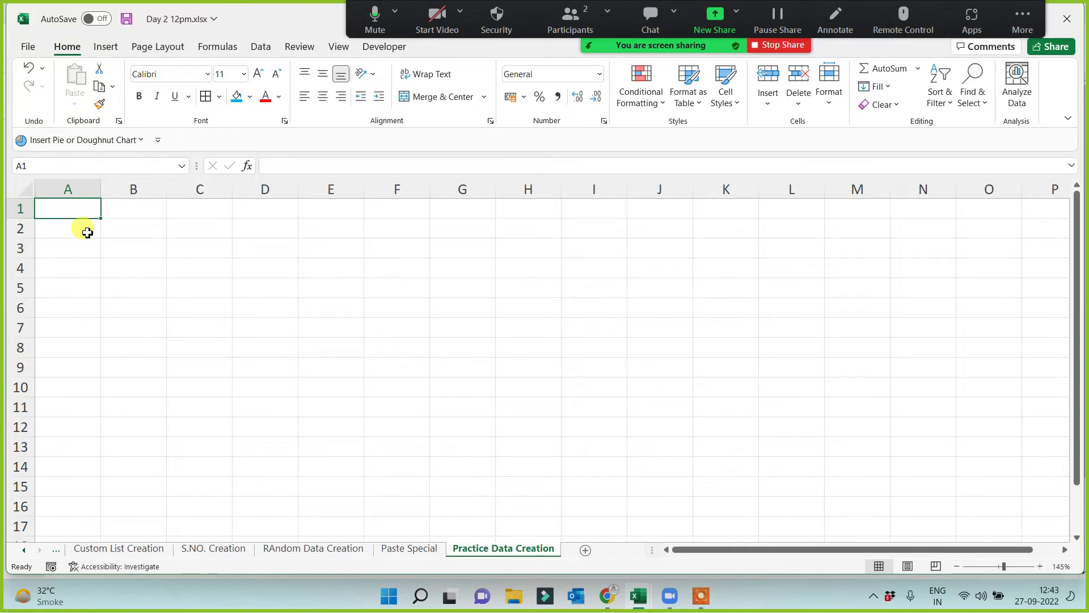
text(S.No.)
key(Return)
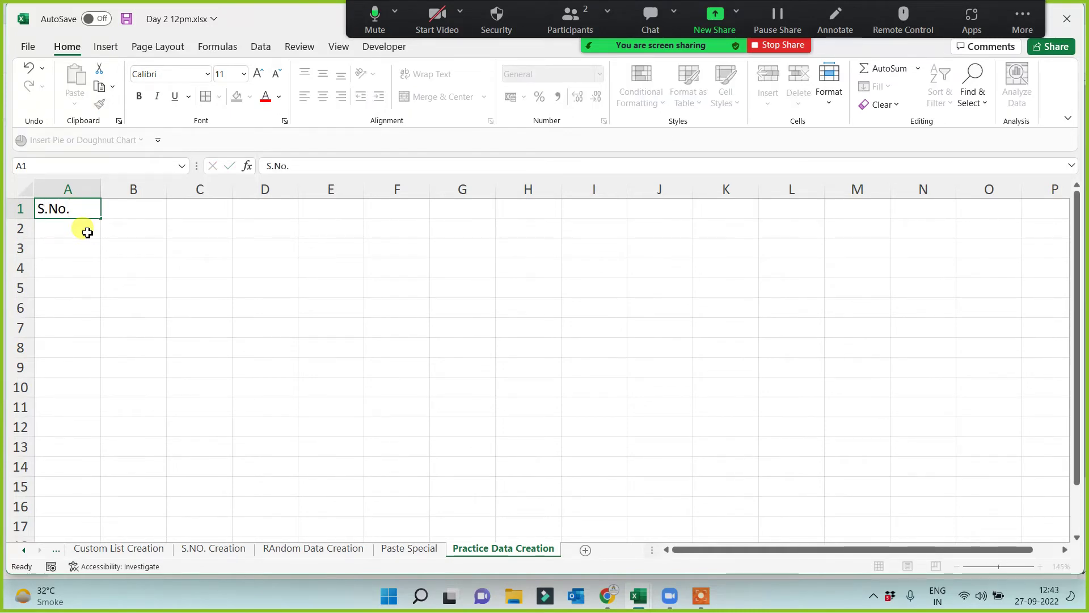
text(1)
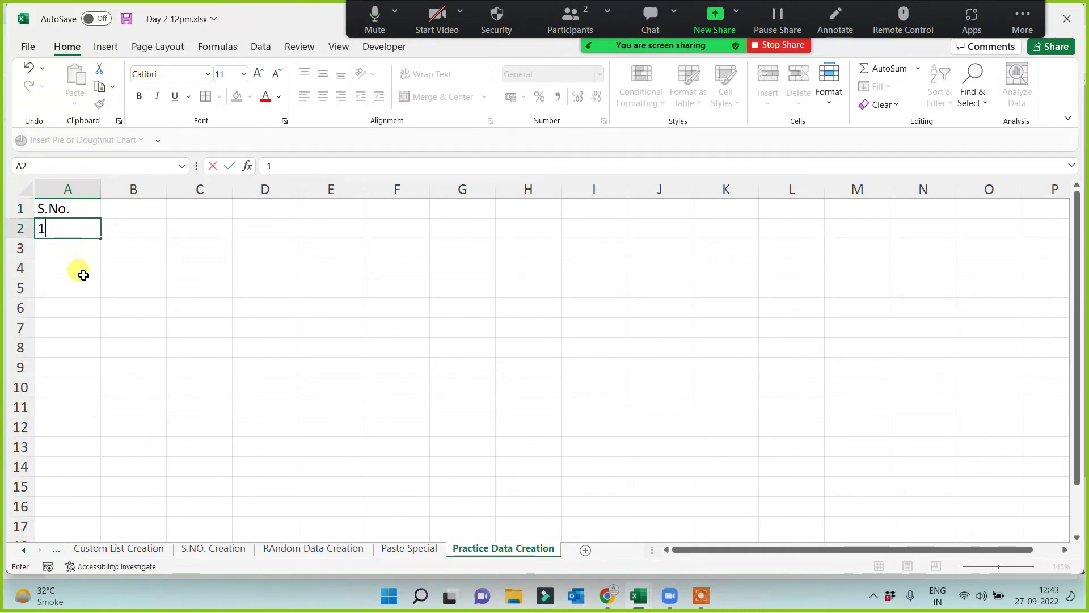
click(85, 269)
click(87, 229)
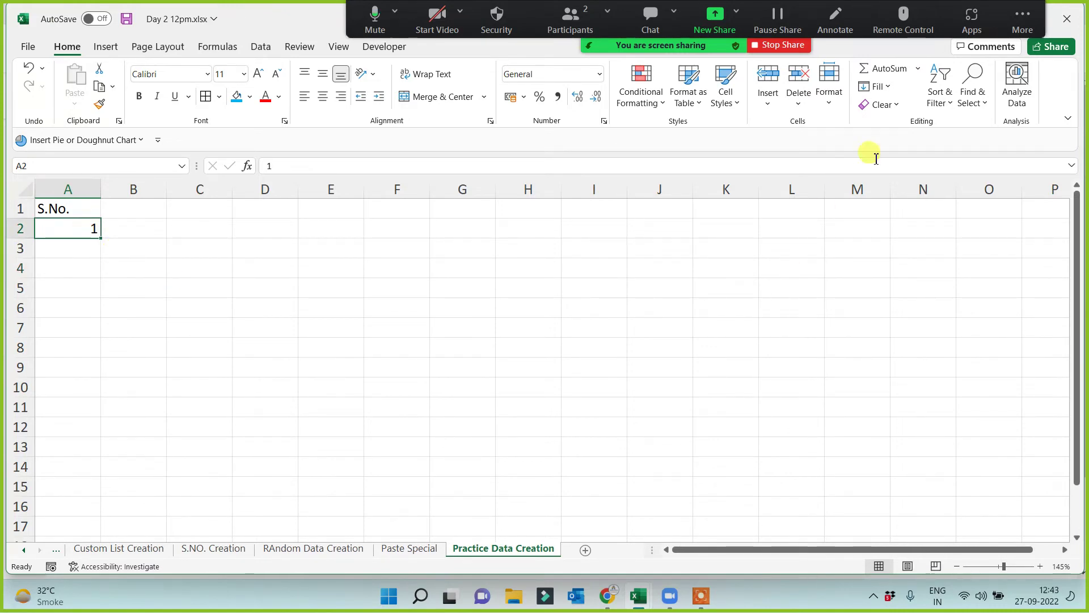
Step: Fill a linear series down the column from A2 with step value 1 and stop value 500
click(878, 87)
click(894, 208)
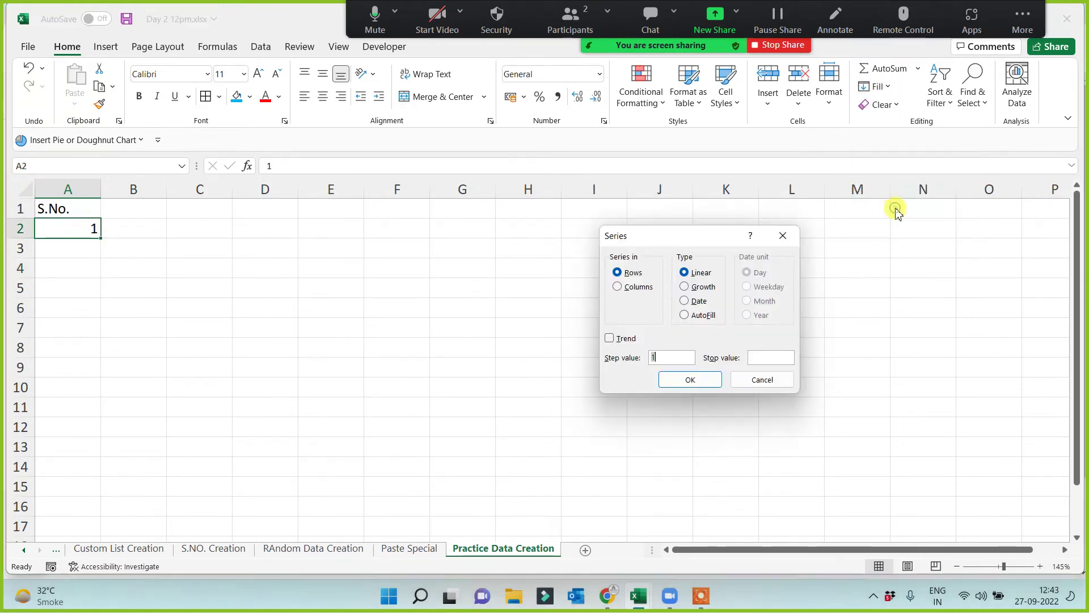
click(639, 287)
click(758, 359)
text(500)
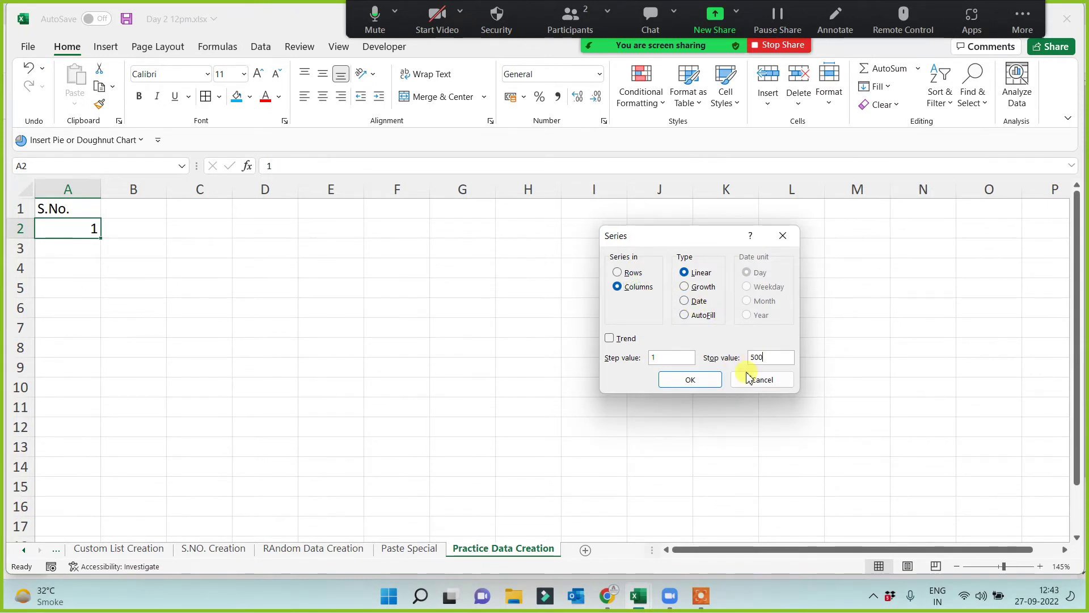
click(691, 379)
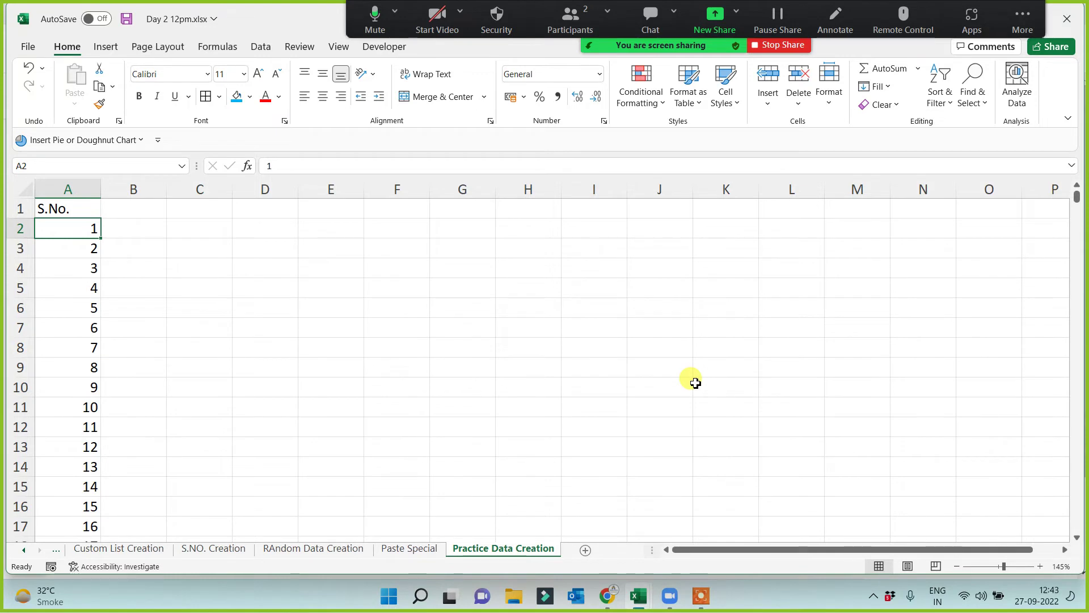
Step: Enter the header "Sales P Name" in B1 and autofit the width of column B
key(Up)
key(Right)
text(S)
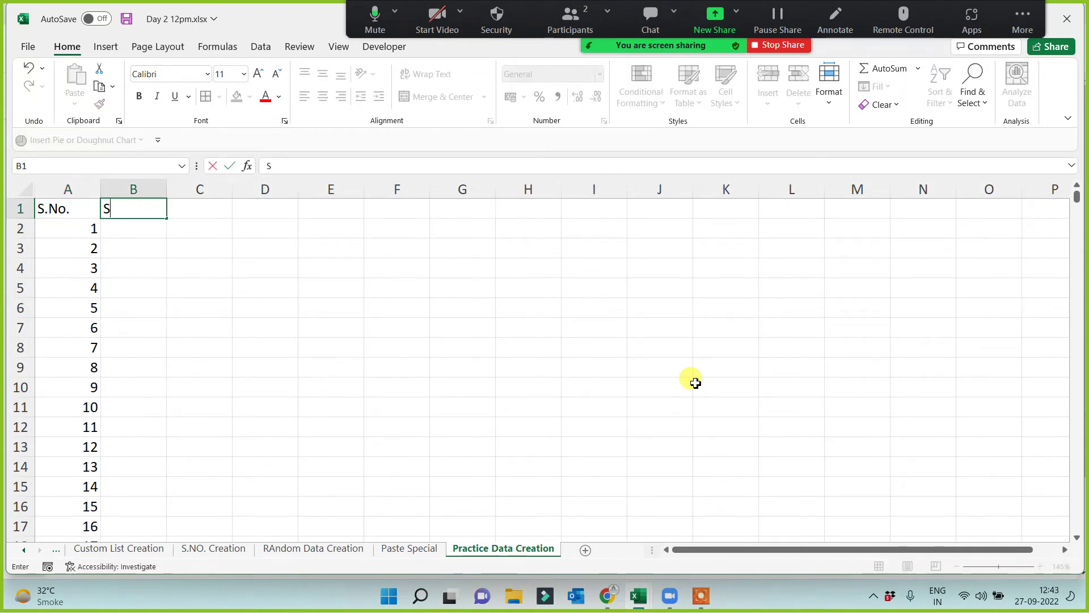
text(ales P Name)
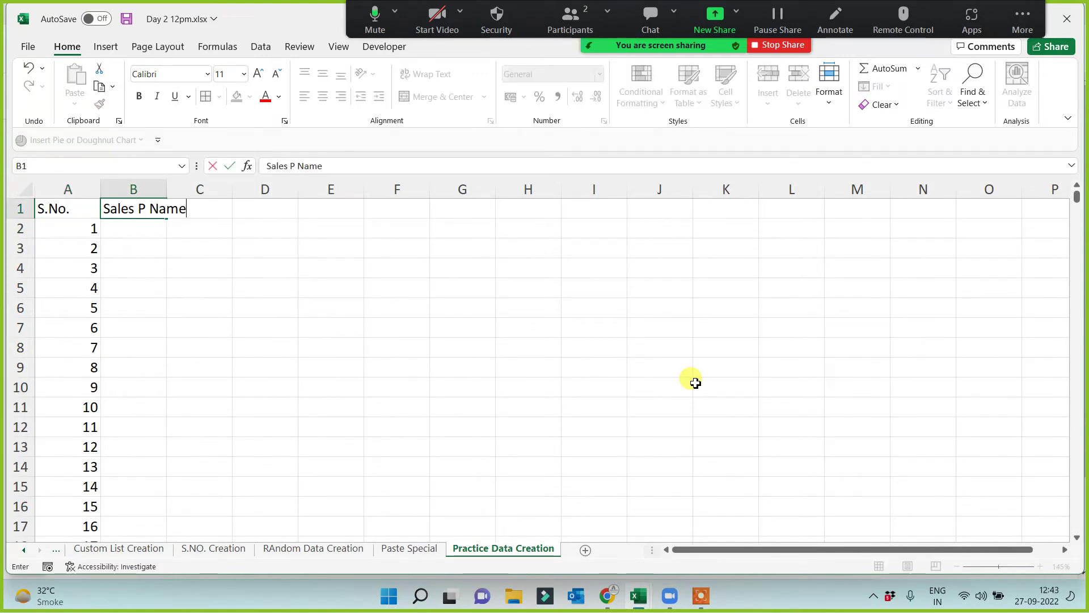
click(85, 352)
click(151, 247)
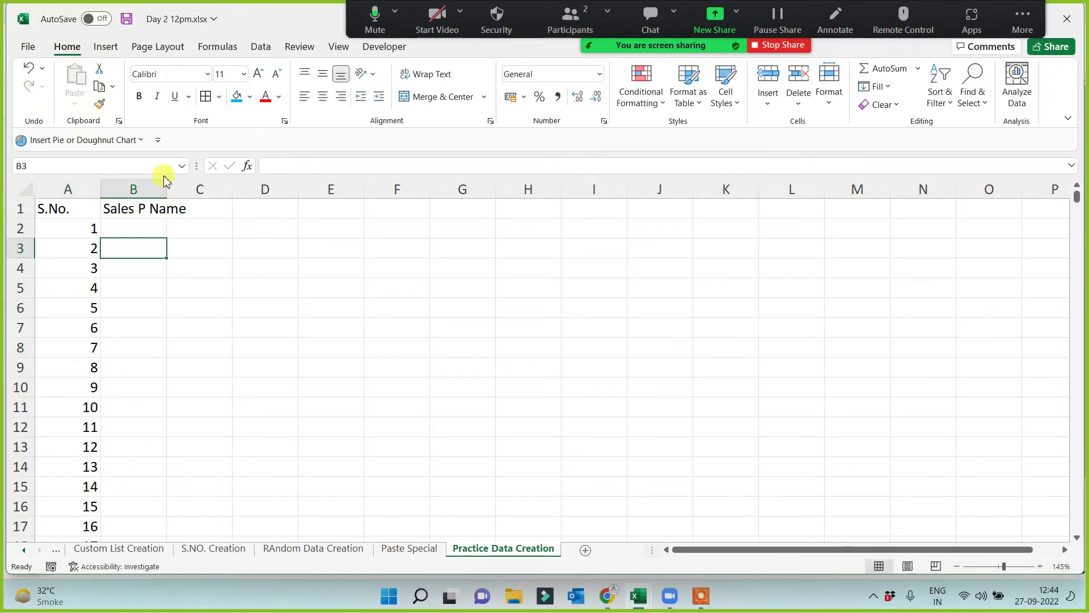
double_click(167, 183)
Step: Enter a salesperson's first name from the custom list in B2 and autofill the list down alongside the serial numbers
click(160, 227)
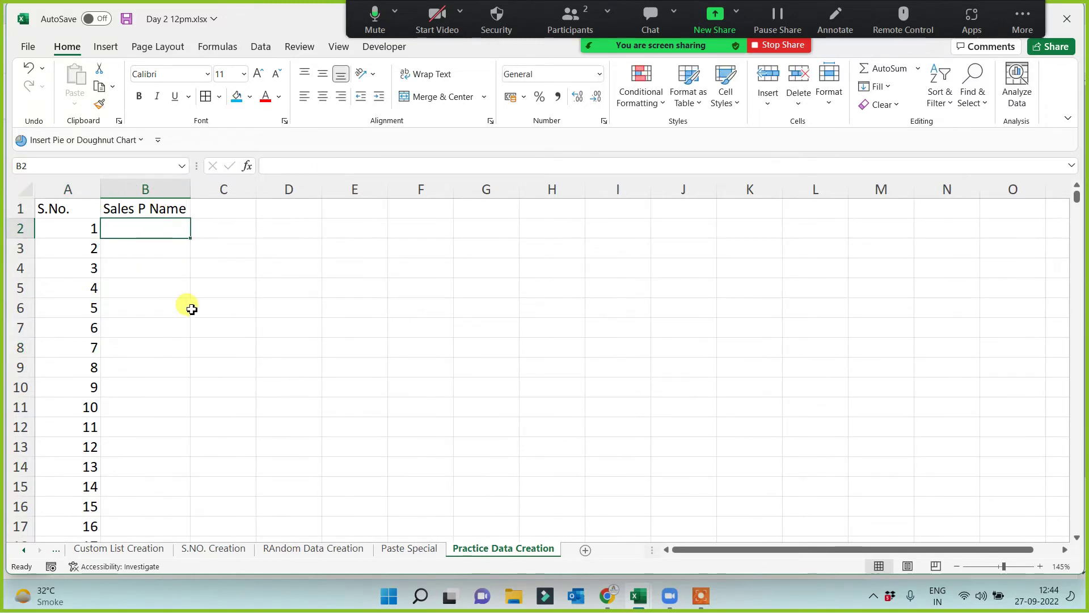
text(Lovely)
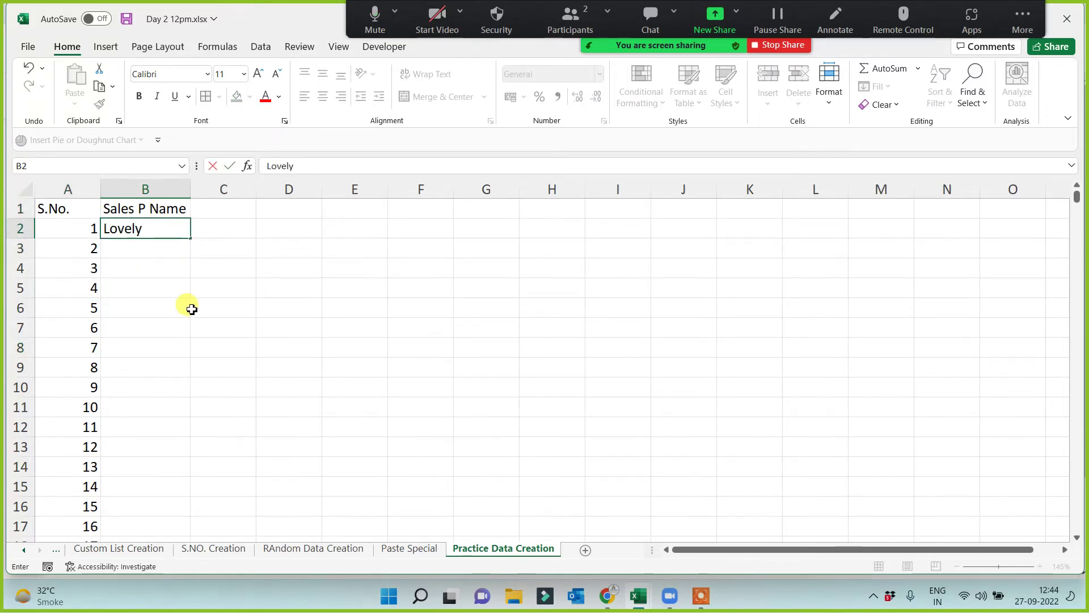
click(192, 310)
click(160, 231)
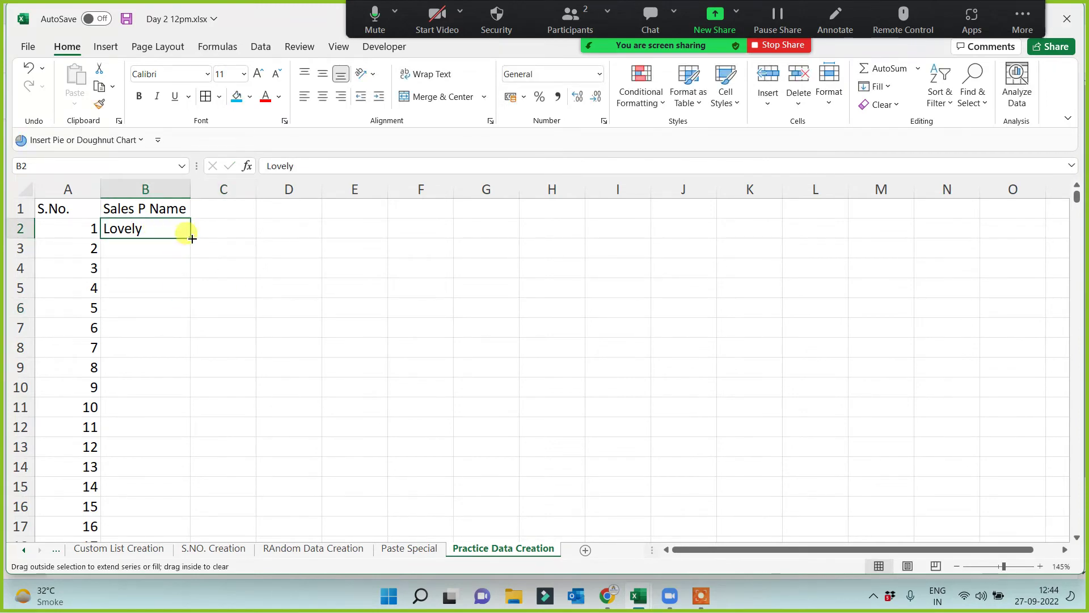
double_click(193, 239)
scroll(155, 448, down, 6)
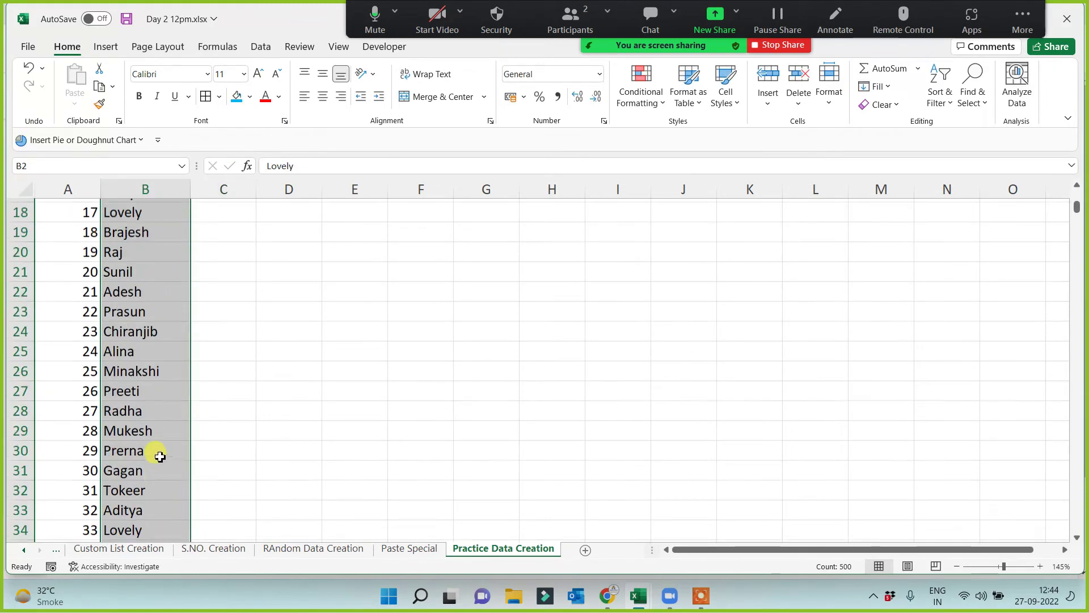
scroll(160, 456, up, 6)
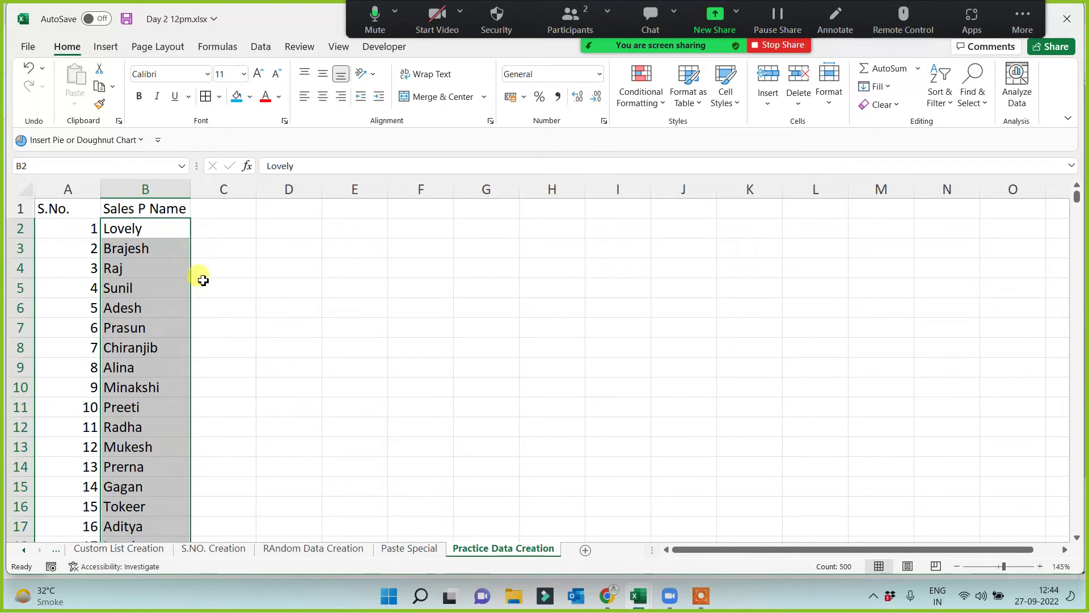
Step: Enter the header "Product" in C1
click(227, 209)
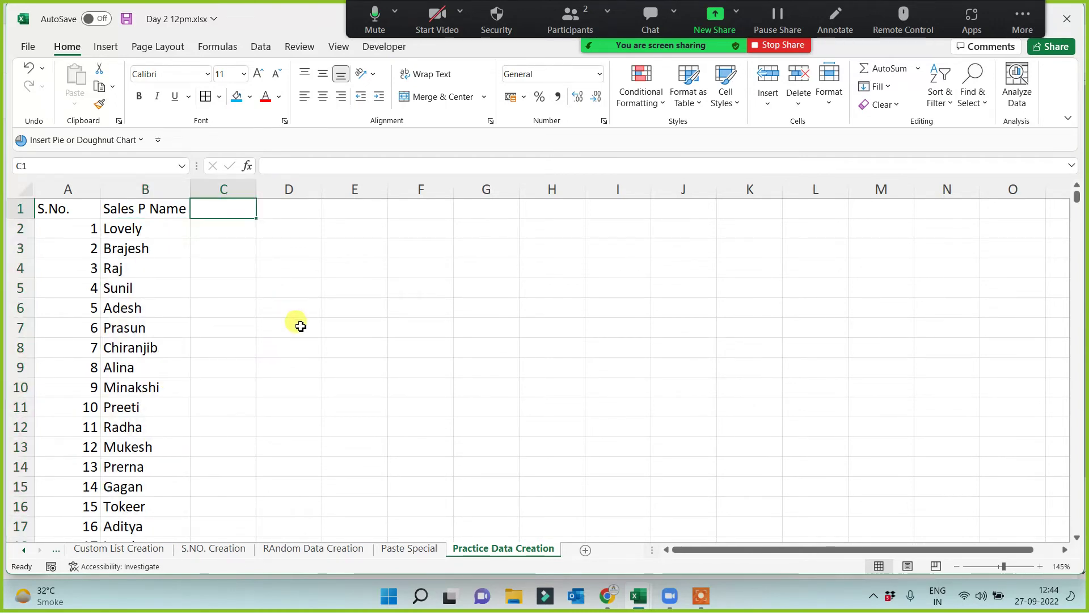
text(Product)
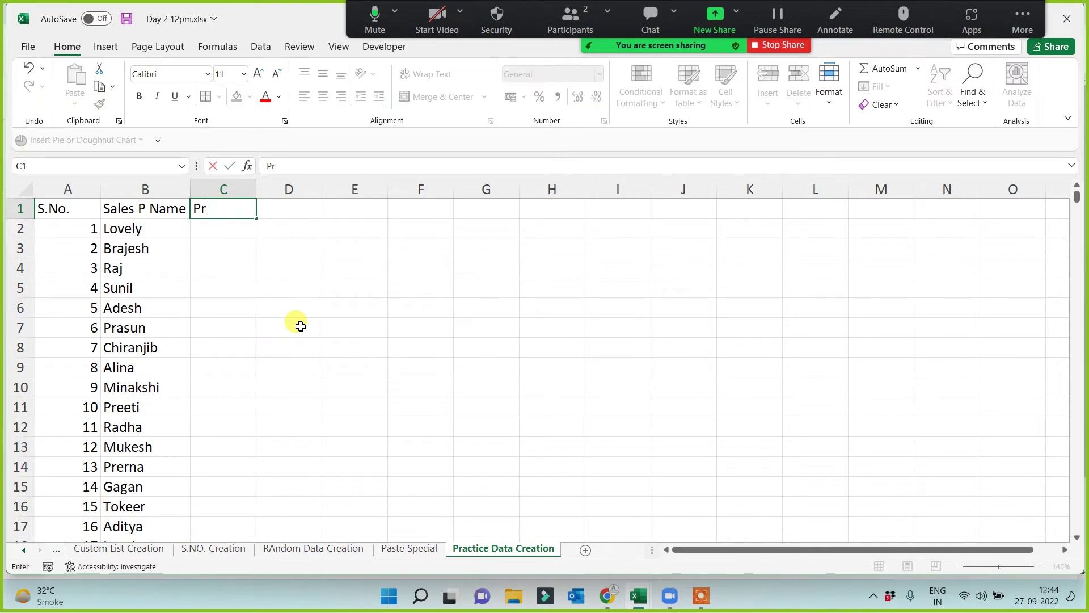
click(300, 326)
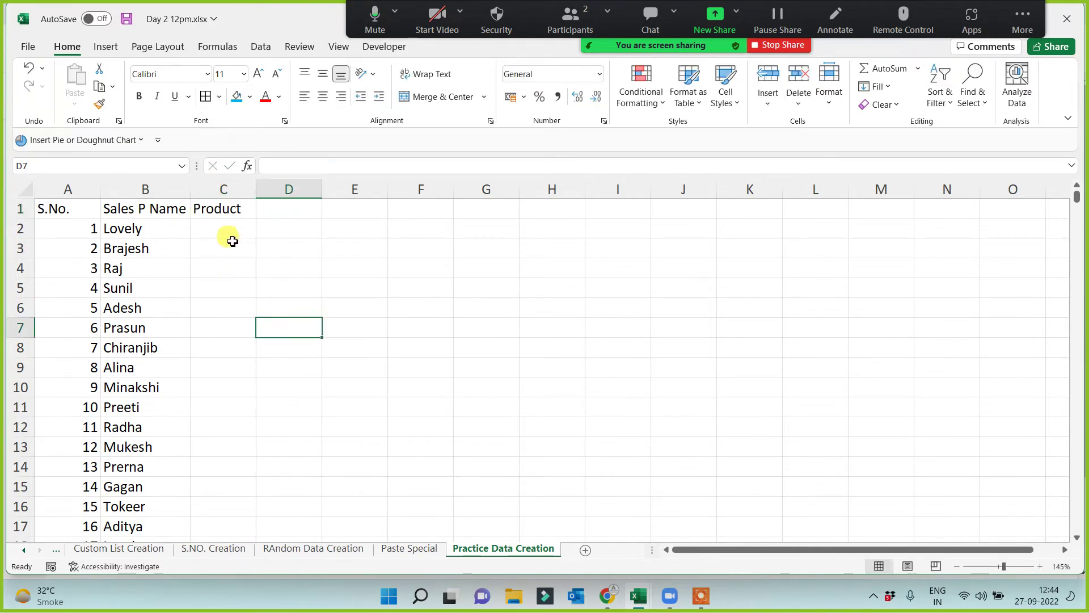
Step: Enter "Excel" in C2 and autofill it down the Product column alongside the existing rows
click(231, 229)
text(Excel)
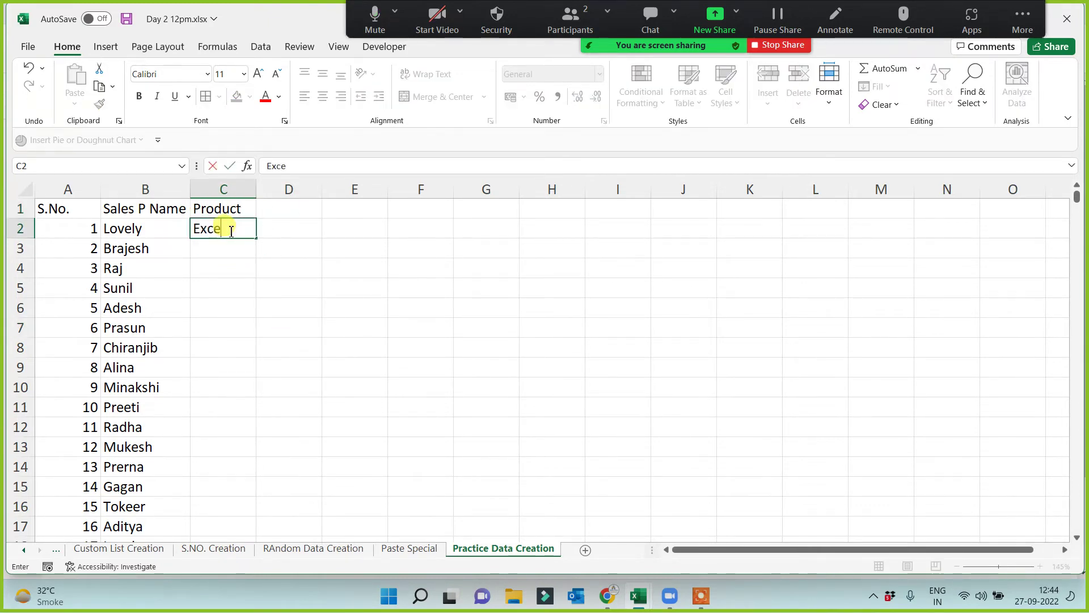
click(214, 306)
click(236, 224)
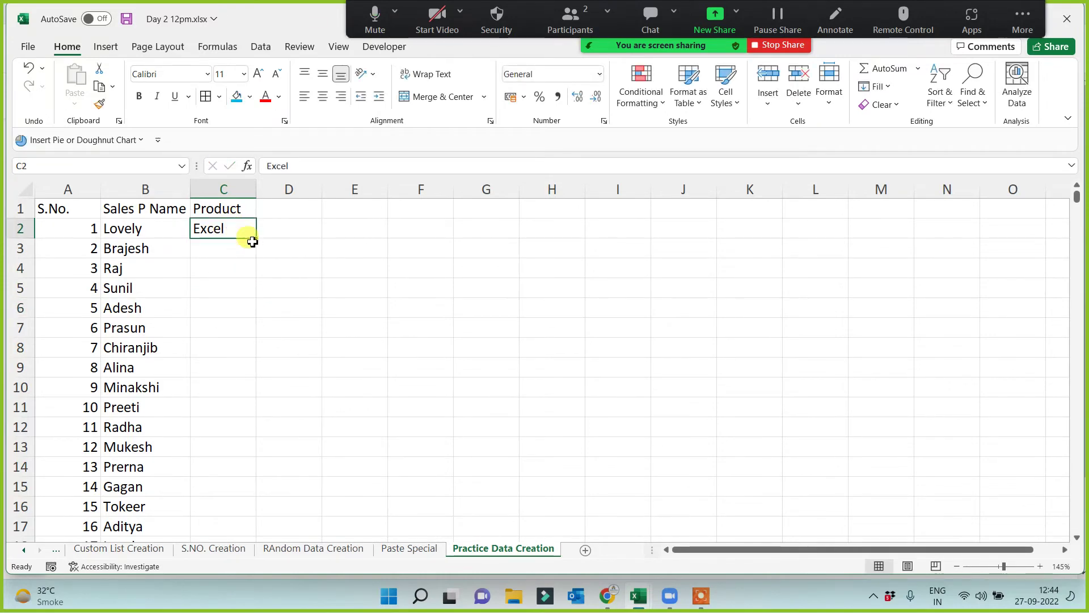
double_click(255, 237)
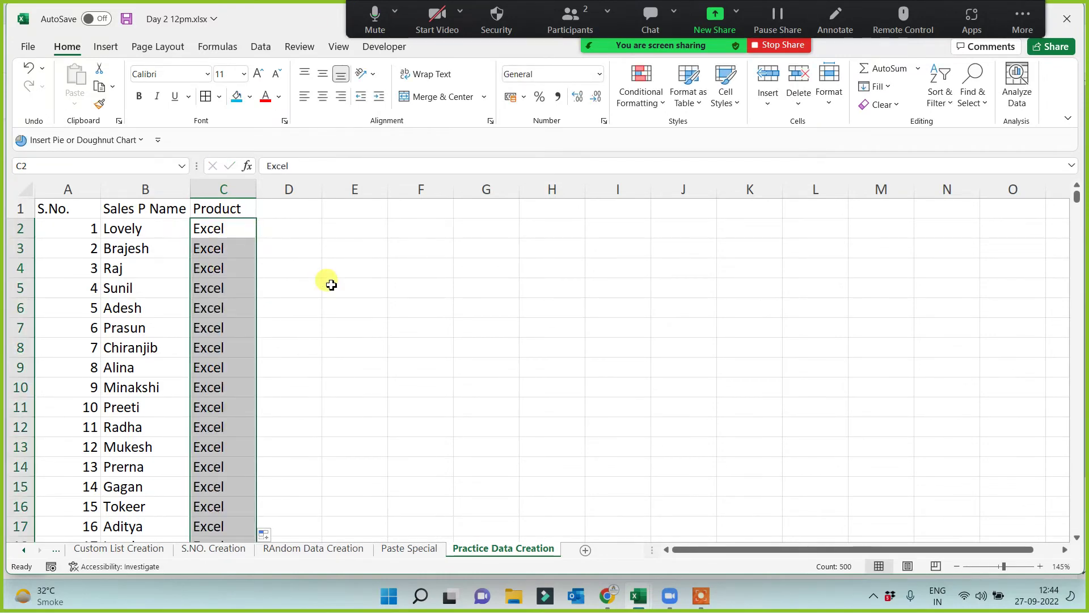
Step: Replace C2 with "Apple", autofill the product list down the Product column, and widen column C slightly
click(236, 227)
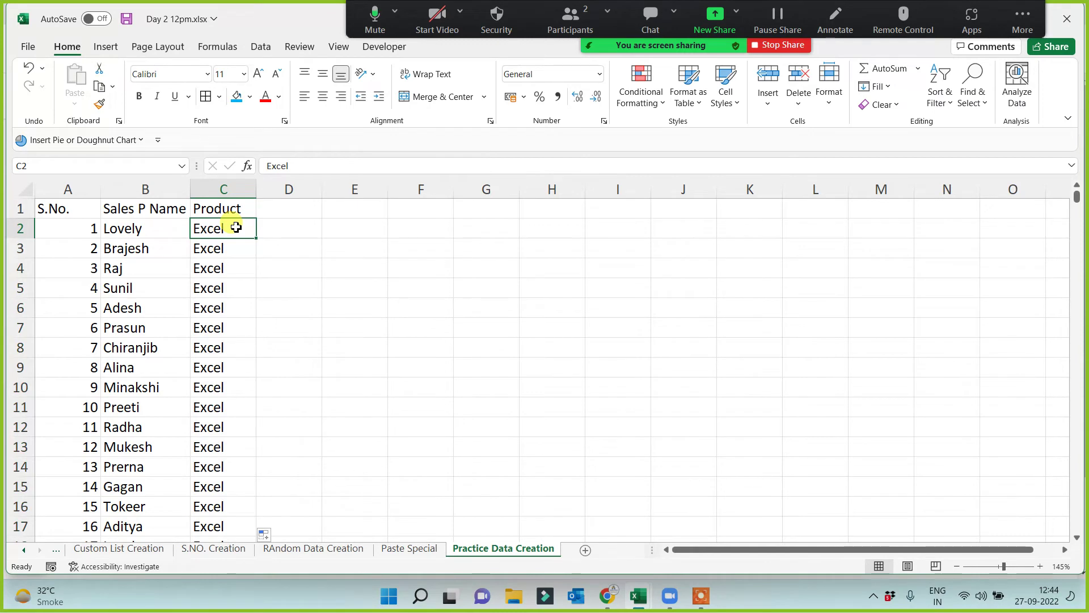
text(Apple)
click(291, 304)
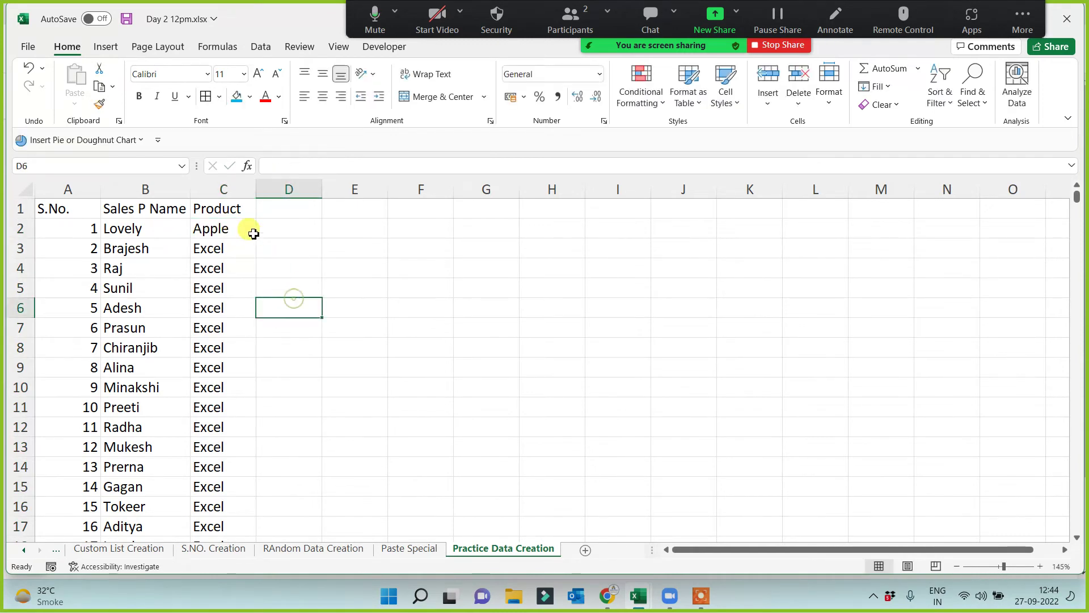
click(251, 230)
double_click(258, 238)
click(348, 297)
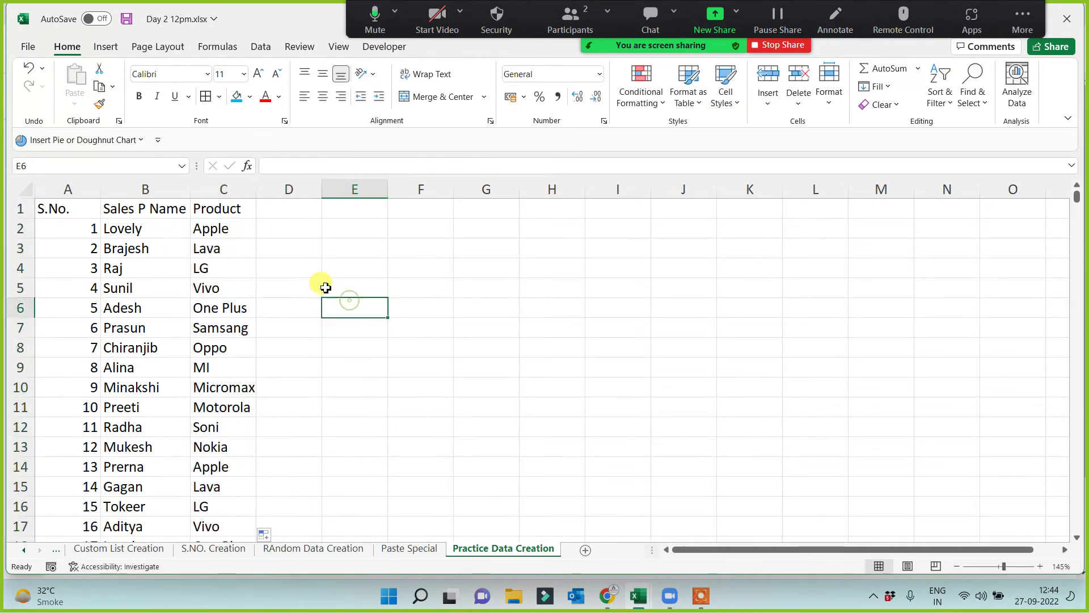
drag(255, 187, 287, 207)
Step: Enter the header "Date" in D1
click(291, 207)
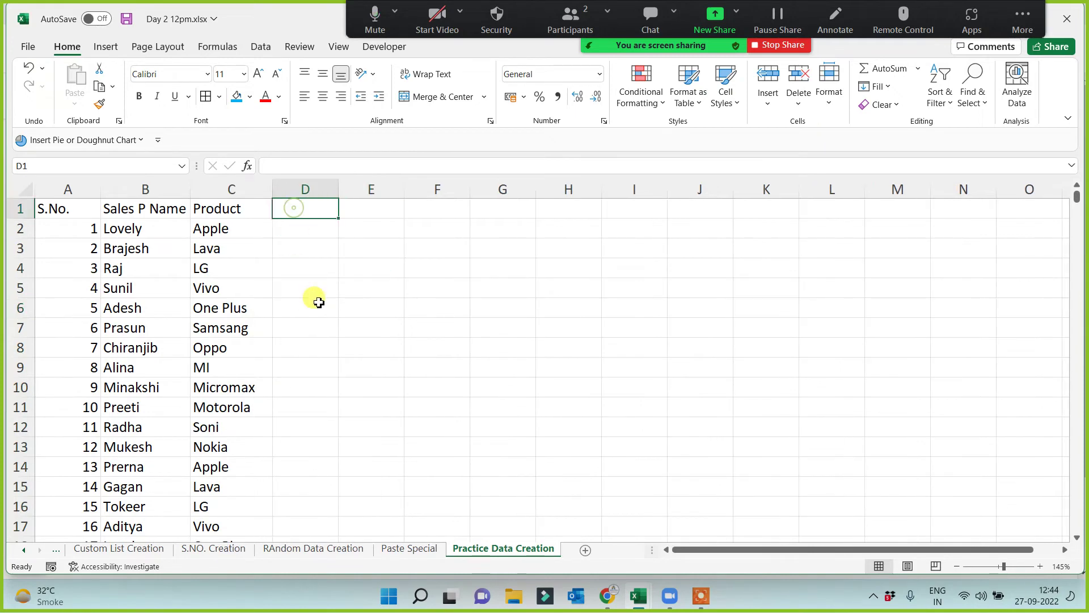
text(DAte)
key(Return)
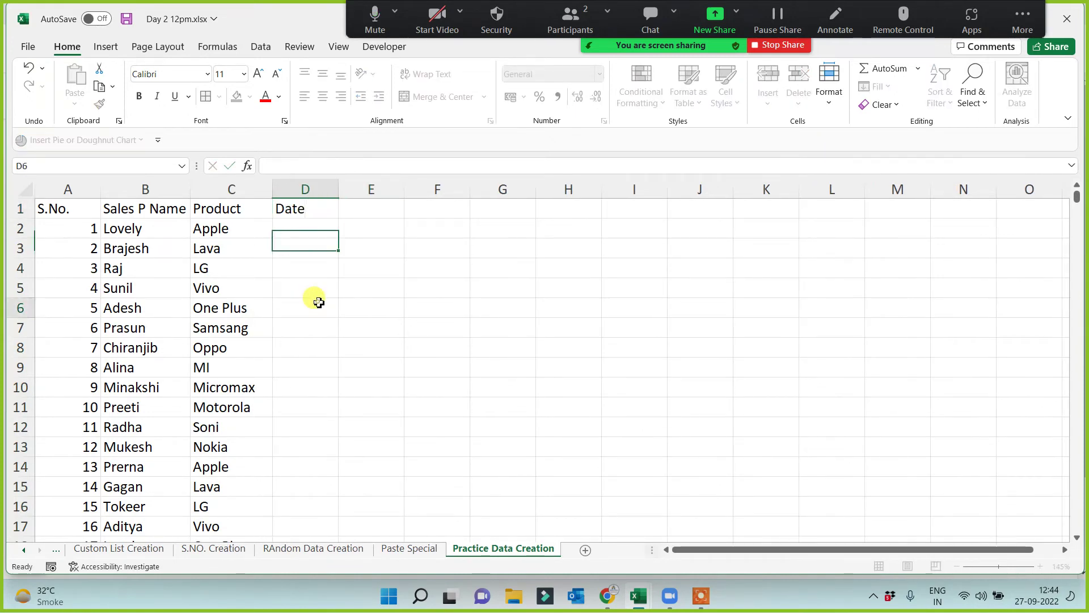
click(316, 300)
Step: Write a RANDBETWEEN formula in D2 with "1 jan 2020" as the bottom date and "31 Dec 2021" as the top date
click(290, 228)
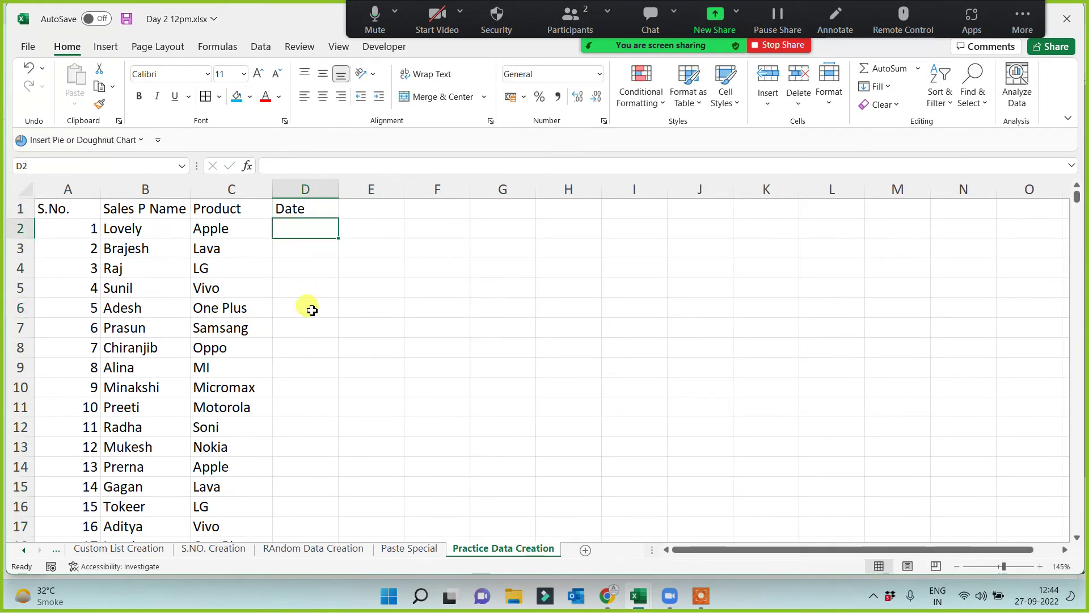
text(=rna)
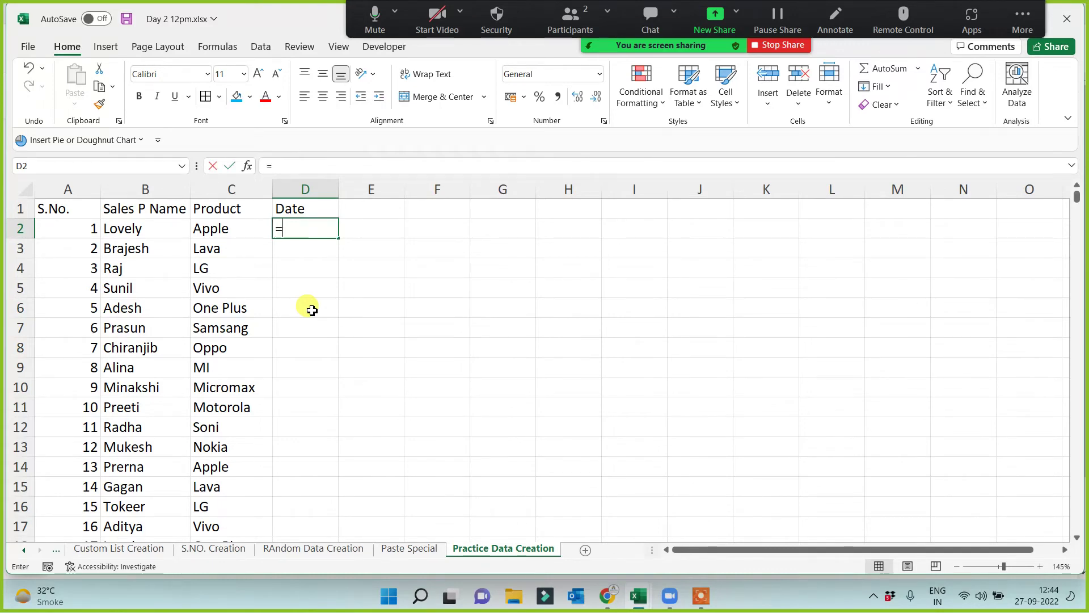
key(BackSpace)
key(BackSpace)
key(BackSpace)
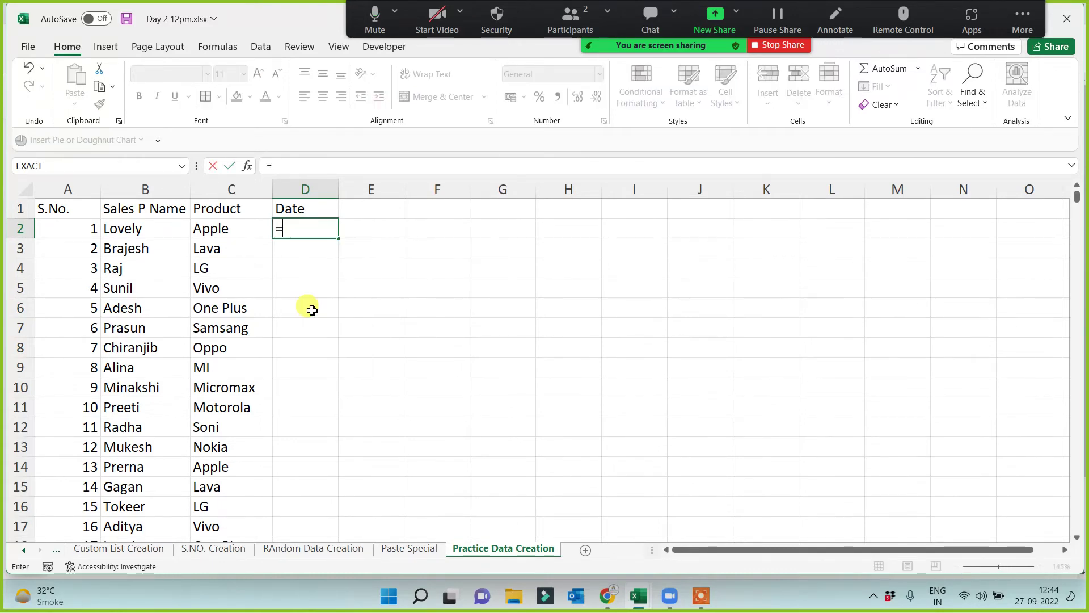
text(rand)
key(Down)
key(Down)
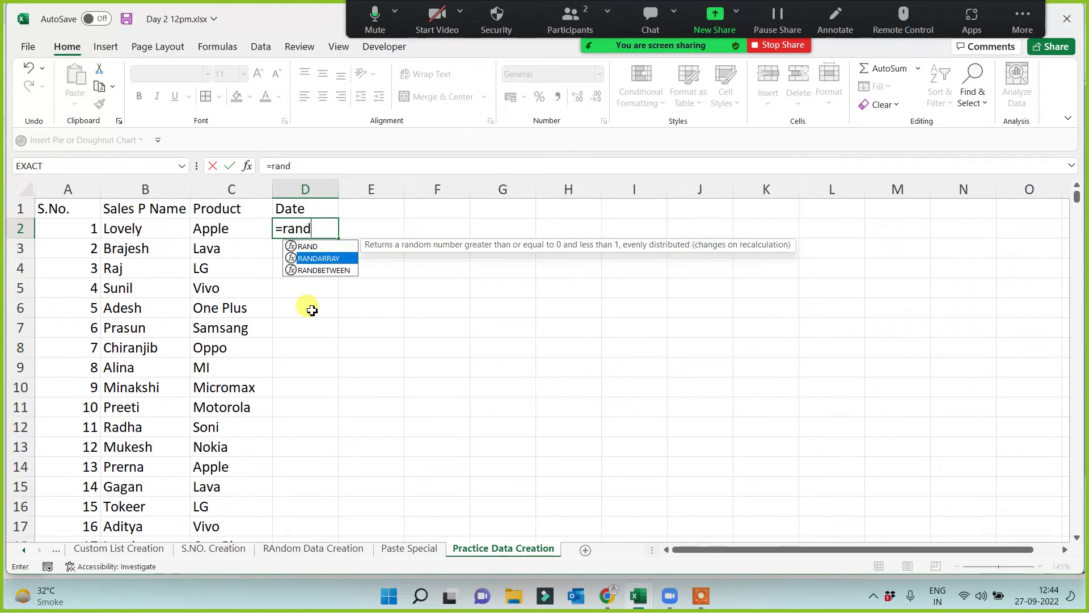
key(Tab)
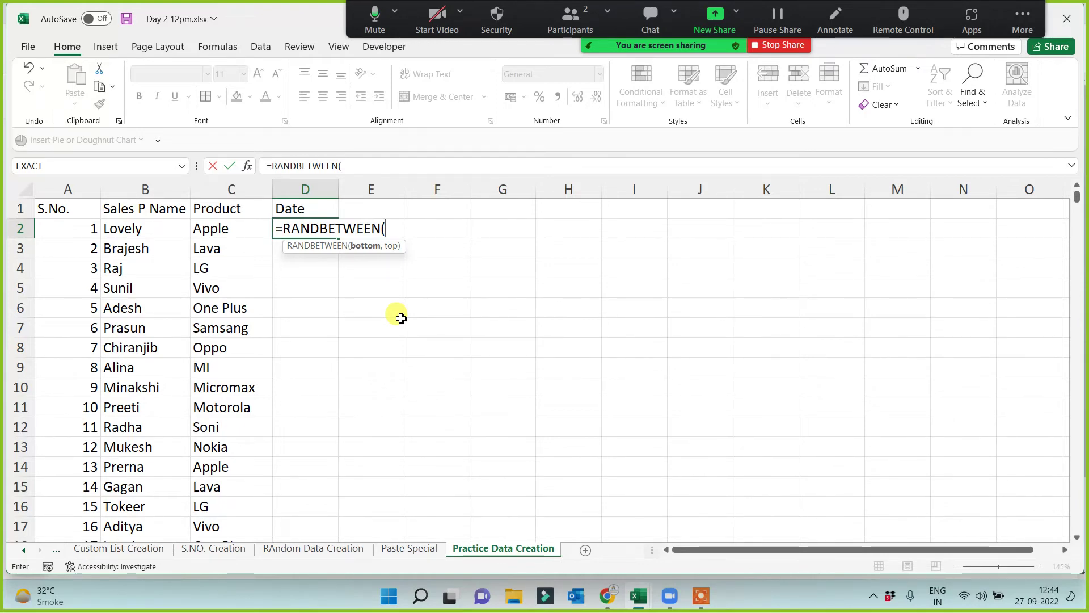
text(1)
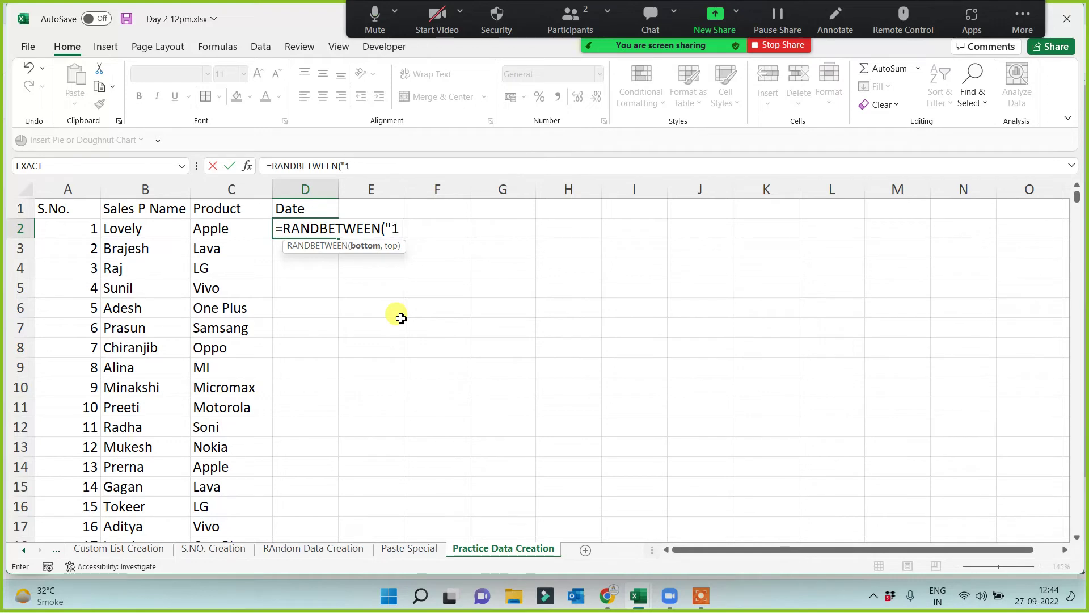
text( jan 2020)
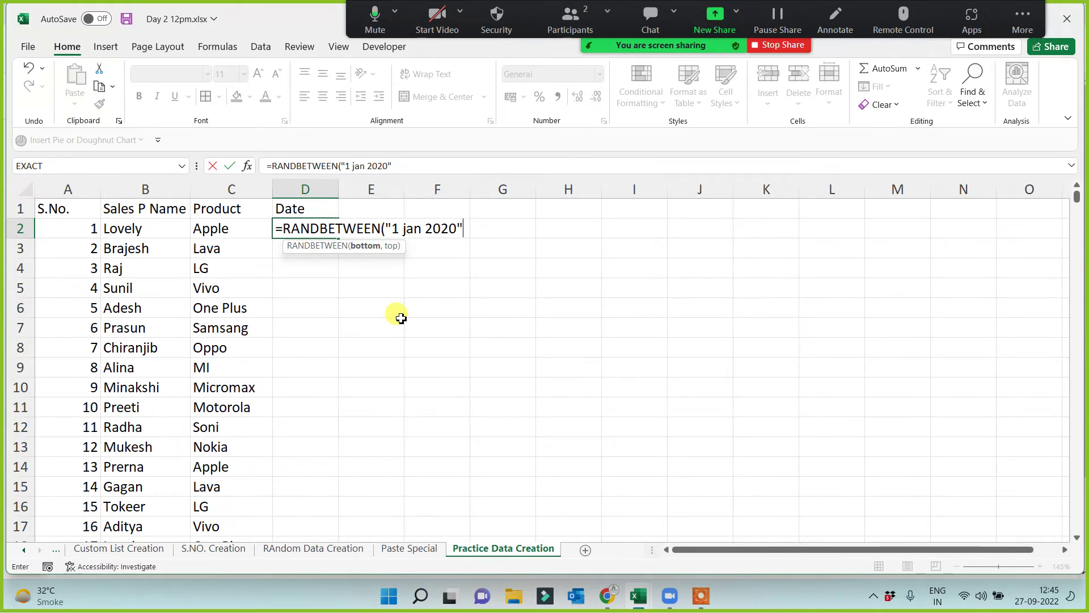
text(,"31 Dec 2021)
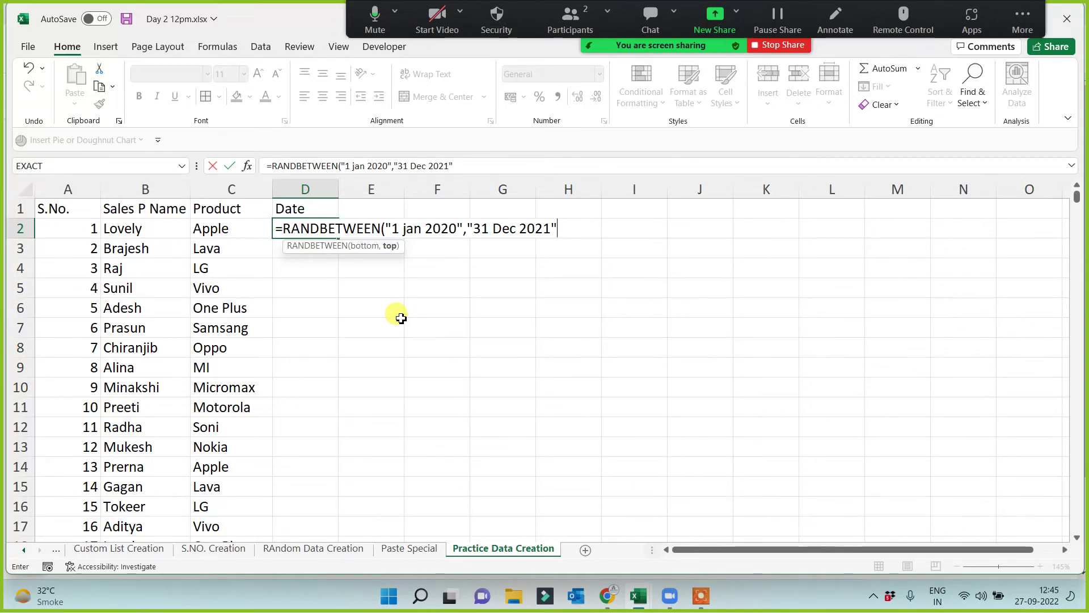
Step: Change the top date in the D2 formula to "27 Sept 2022" and complete the formula
click(547, 230)
key(BackSpace)
key(BackSpace)
key(BackSpace)
key(BackSpace)
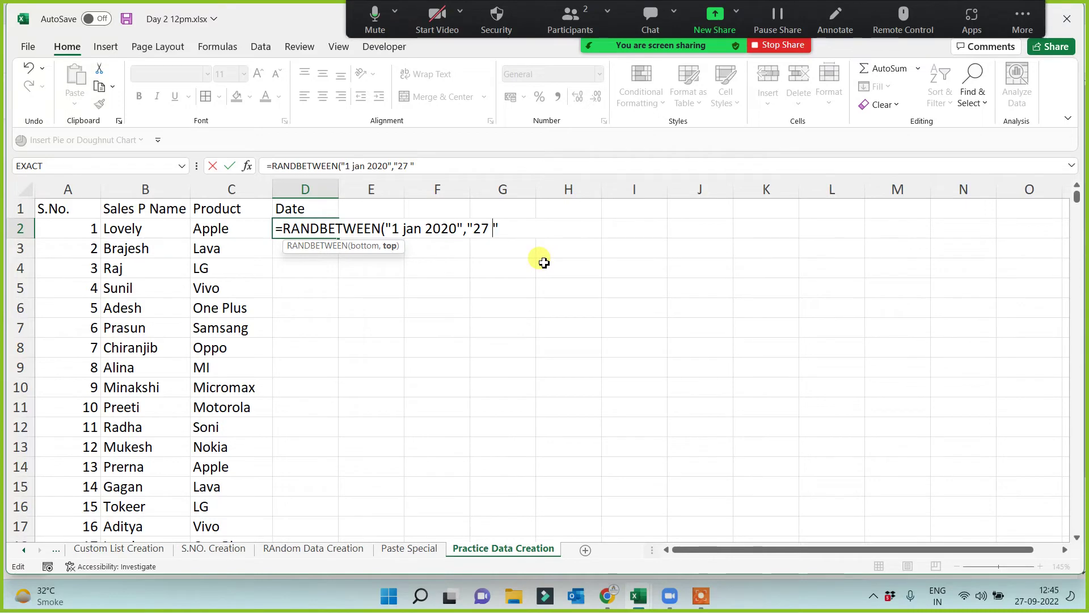
text(Sept 2022)
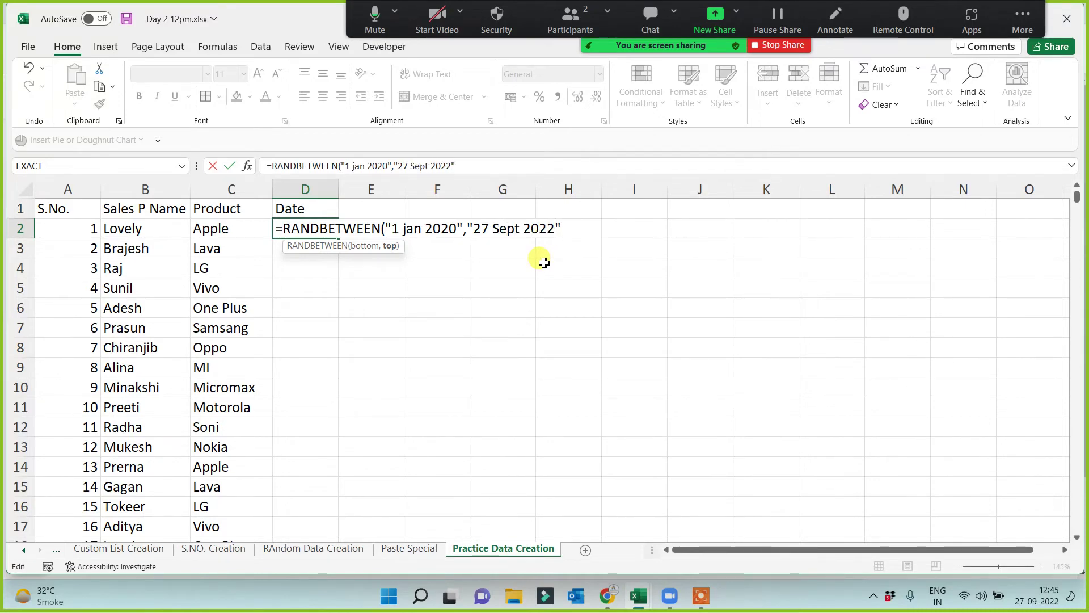
text())
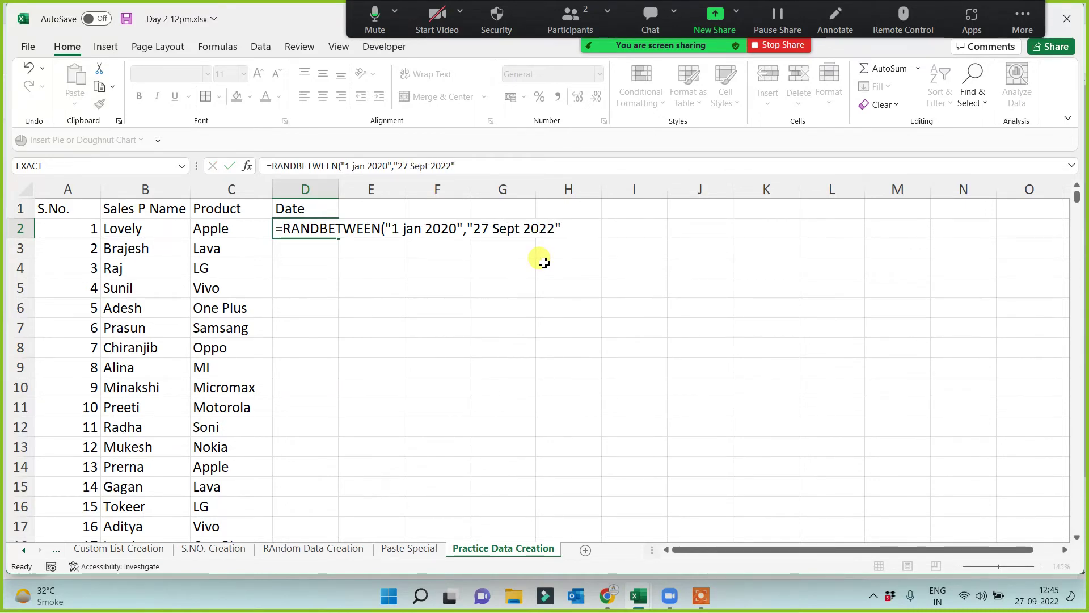
key(Return)
Step: Autofill the D2 formula down the Date column and format the filled cells as Long Date
click(310, 228)
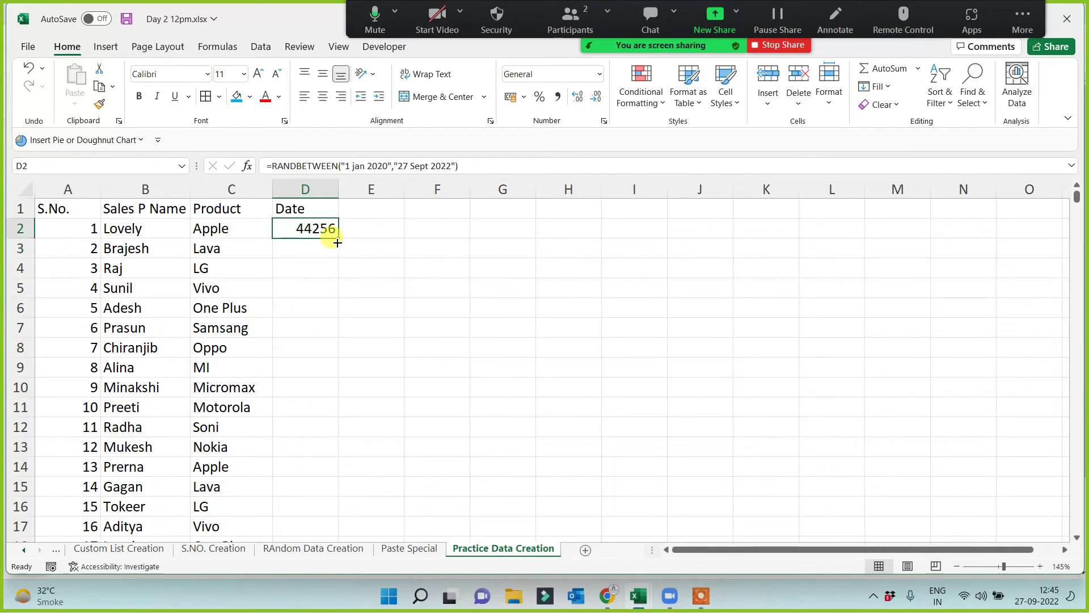
double_click(338, 239)
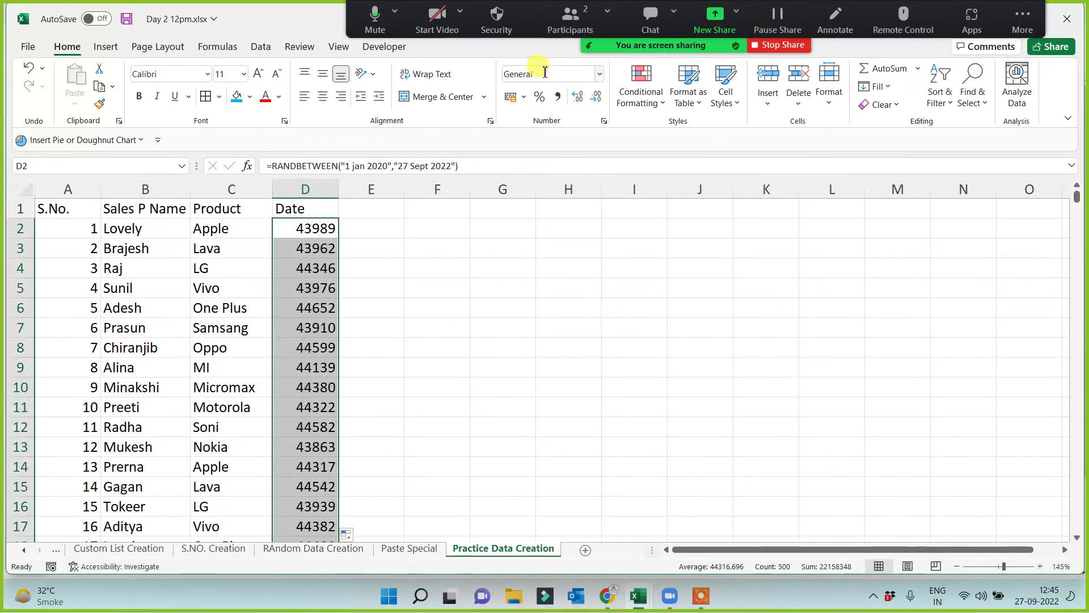
click(600, 75)
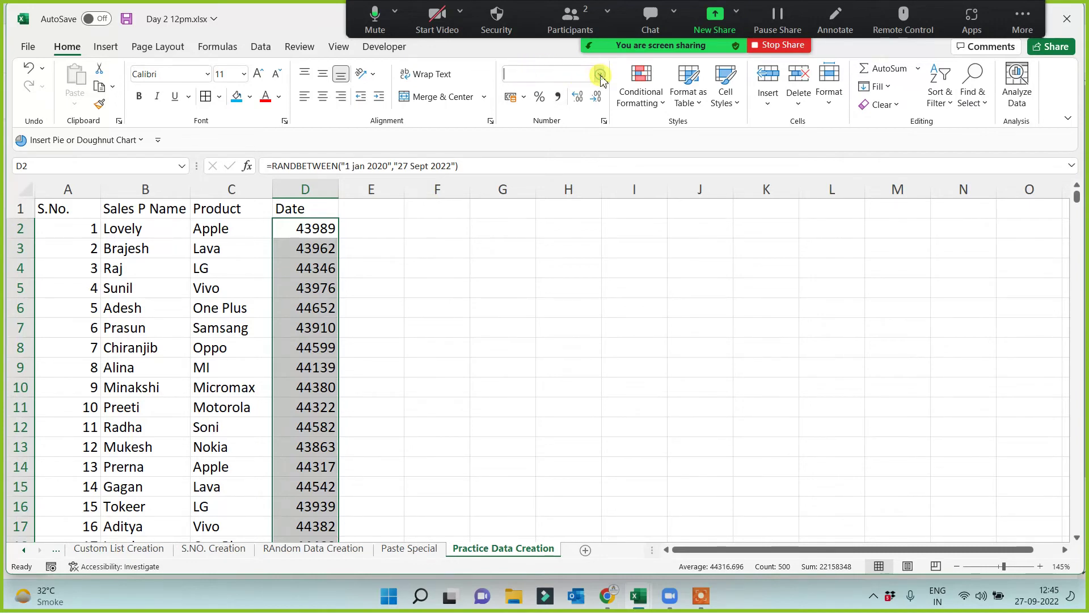
click(580, 282)
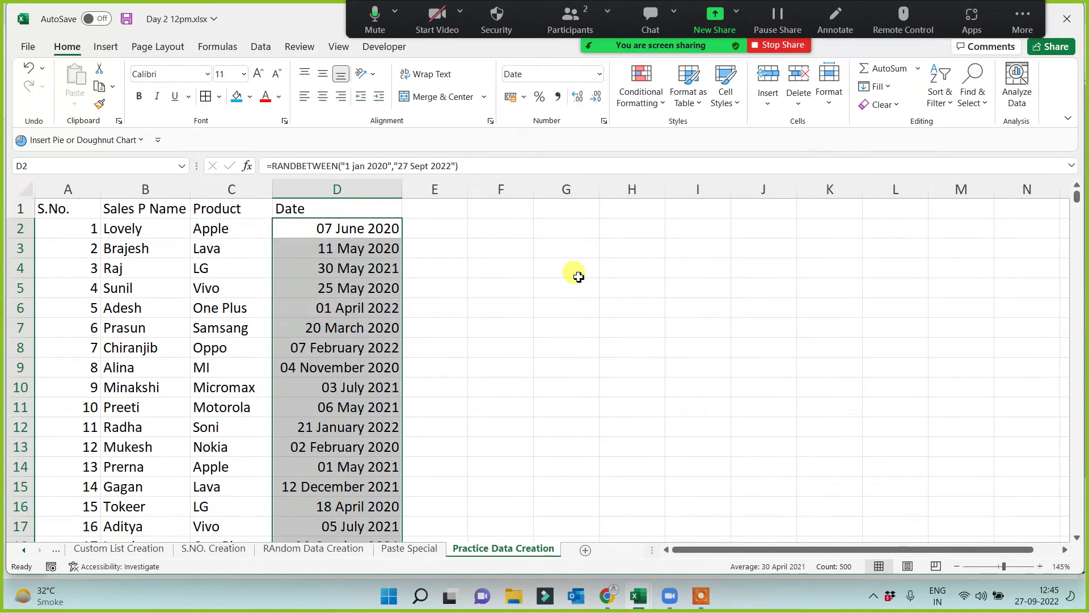
Step: Narrow the Date column and widen it again so that the full dates fit
drag(401, 190, 360, 189)
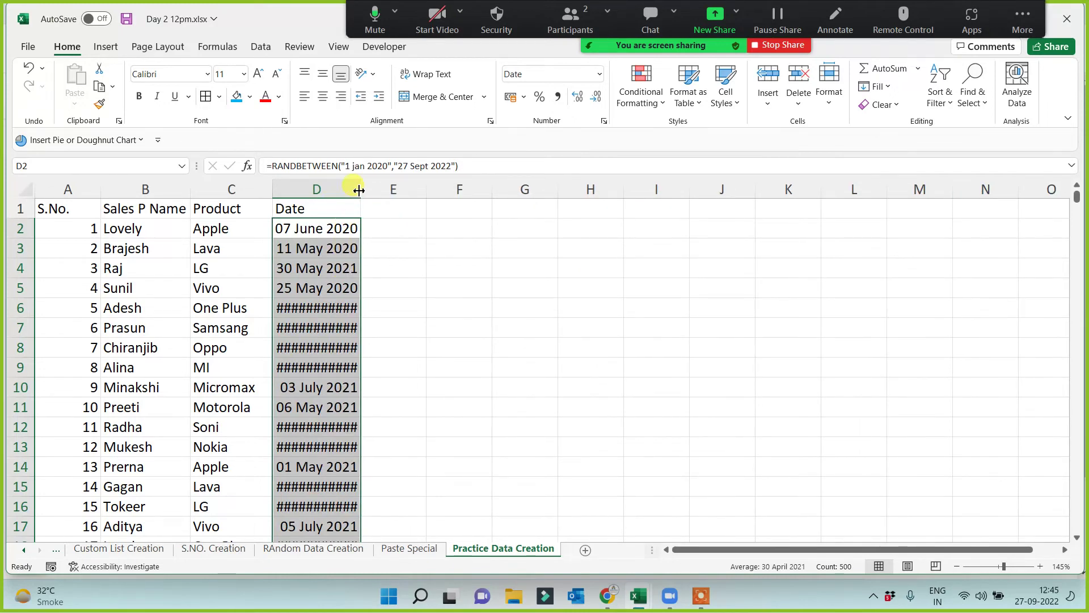
drag(363, 187, 404, 186)
click(470, 311)
click(541, 321)
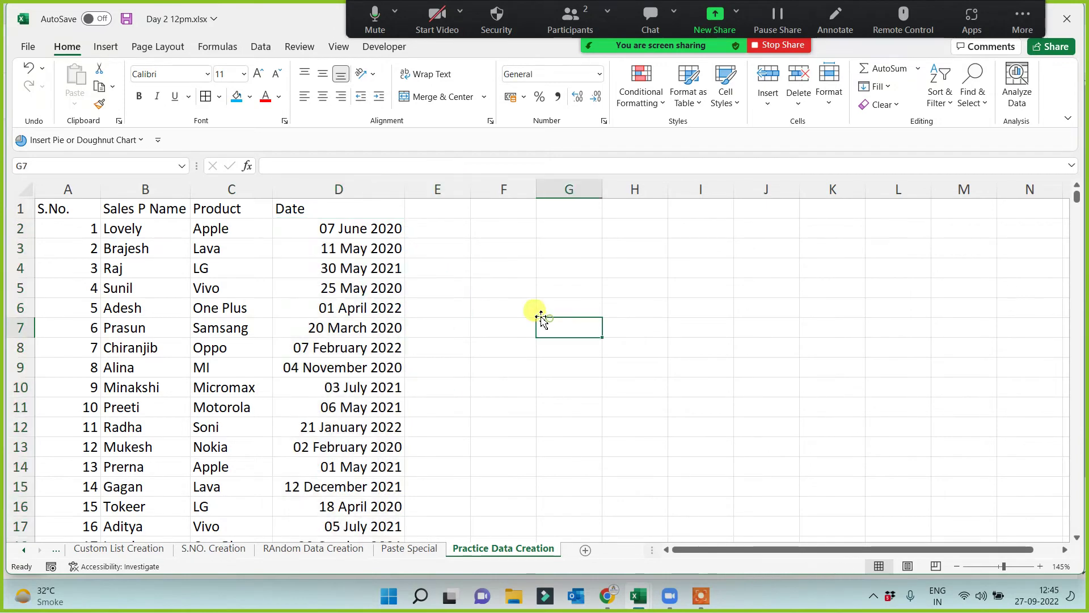
Step: Enter "sdf" in H3 to make the random dates recalculate, and clear that cell again
click(341, 227)
click(522, 284)
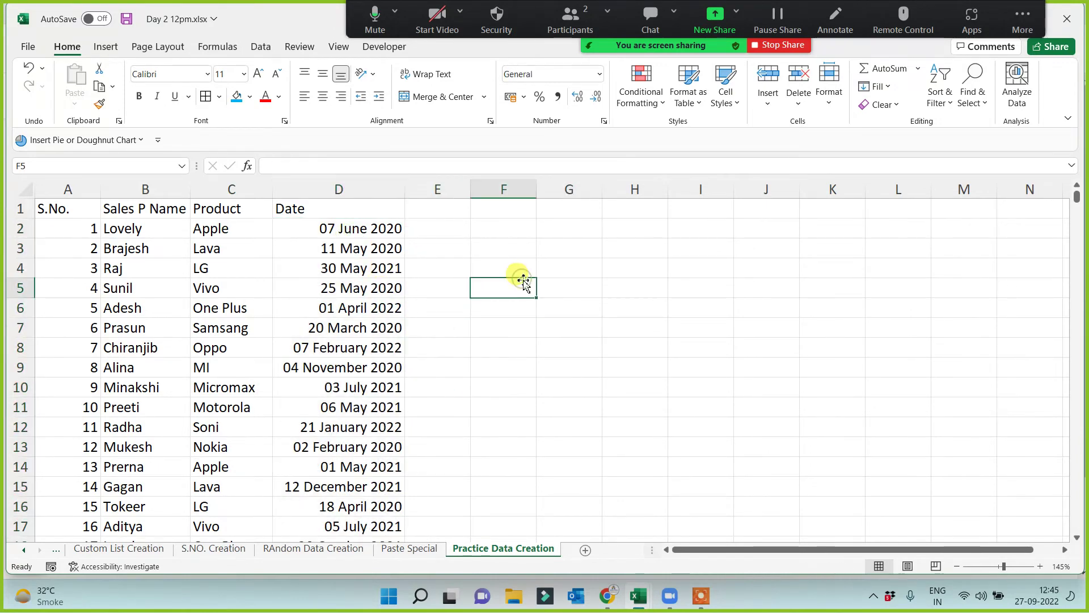
click(341, 228)
click(607, 252)
text(sdf)
click(587, 339)
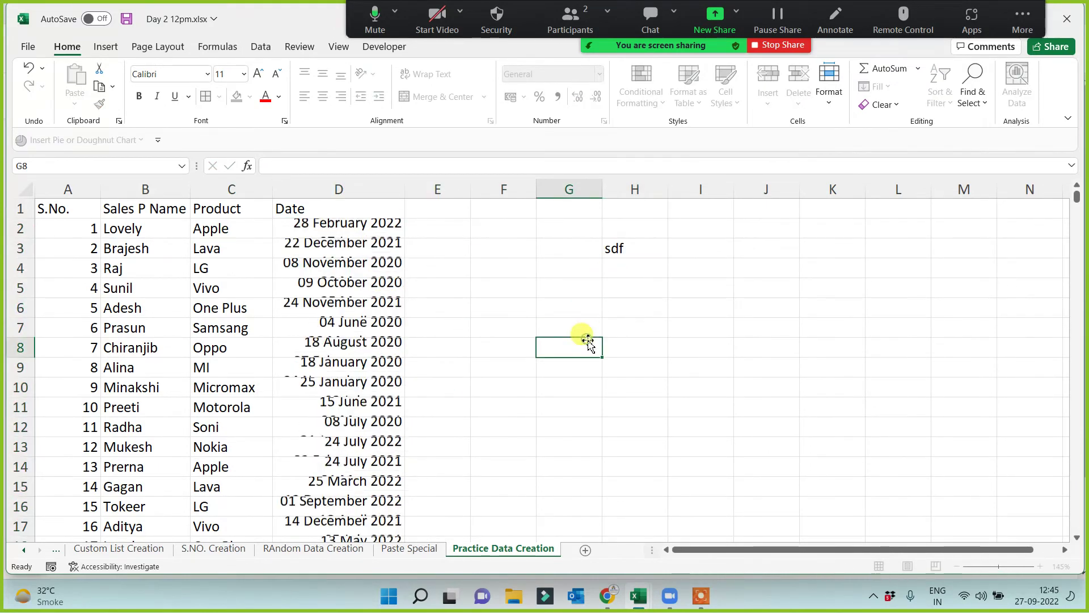
click(340, 227)
click(609, 248)
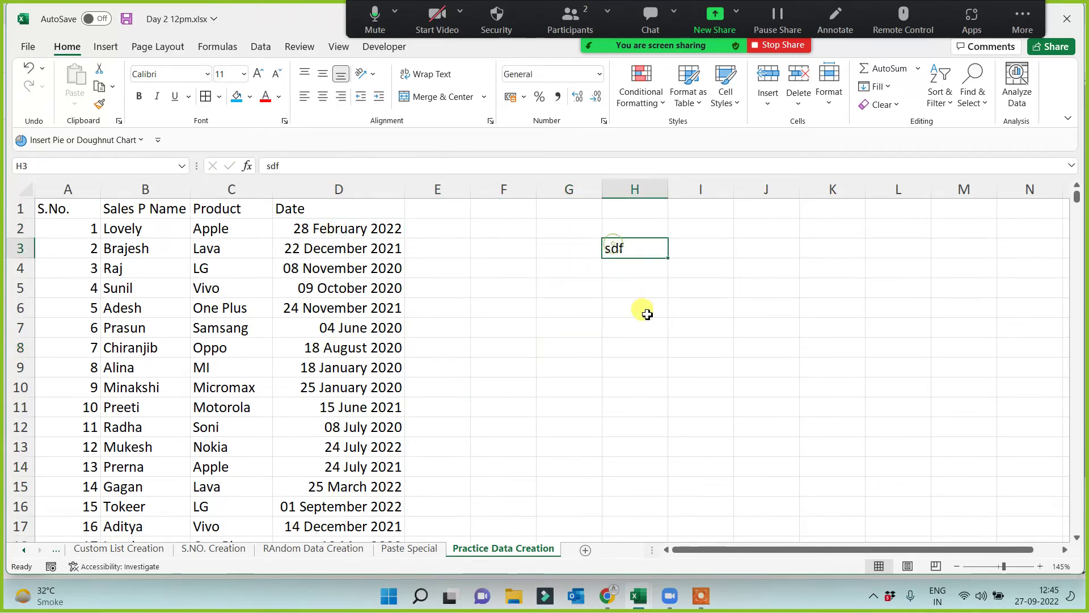
key(Delete)
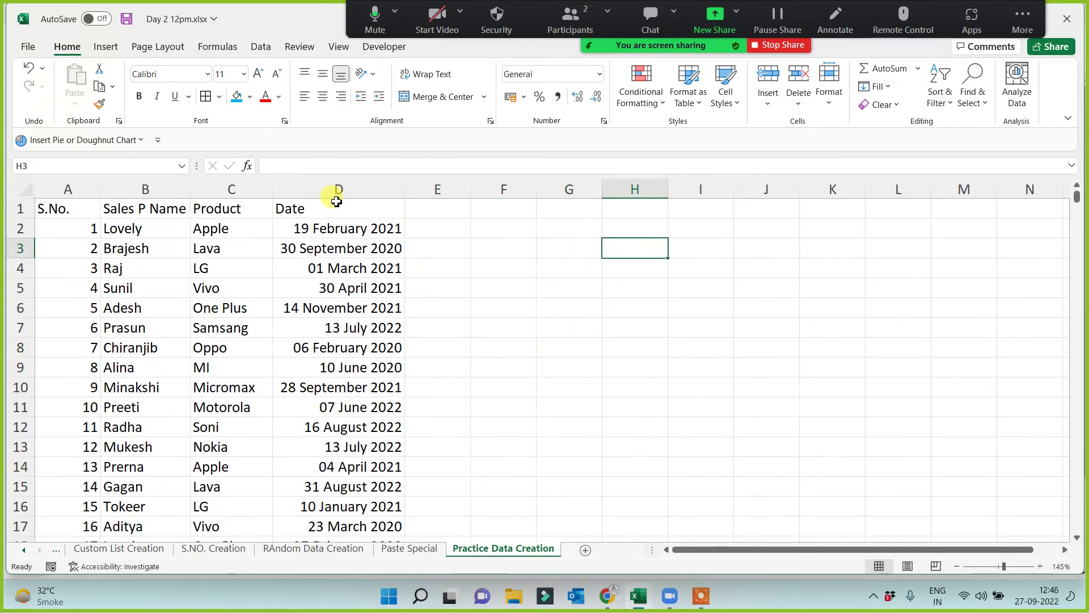
Step: Copy column D and use Paste Special with Values over the same column to replace the date formulas
right_click(338, 191)
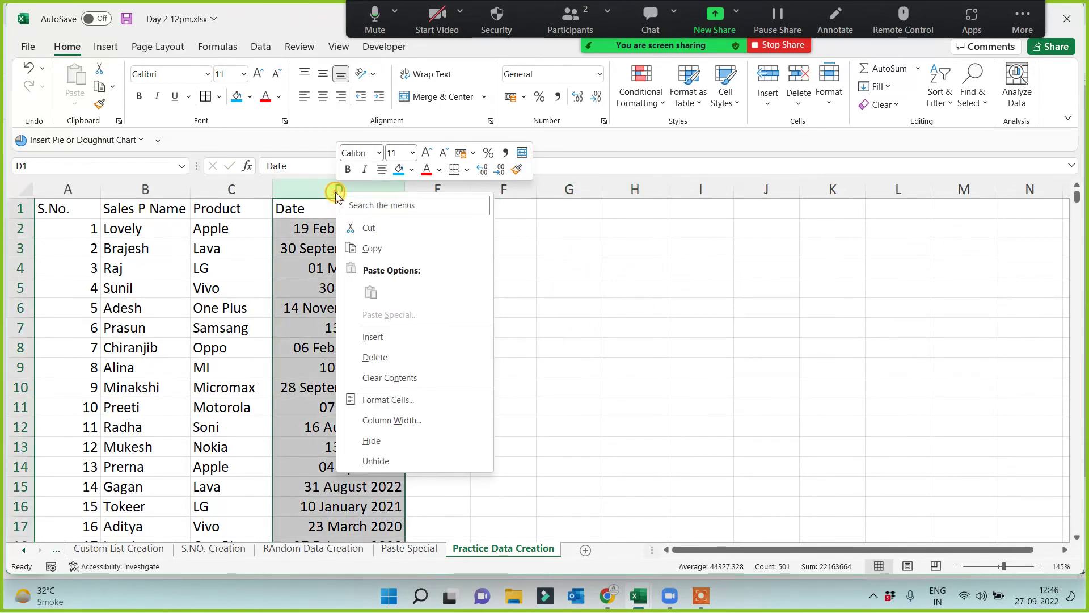
click(369, 246)
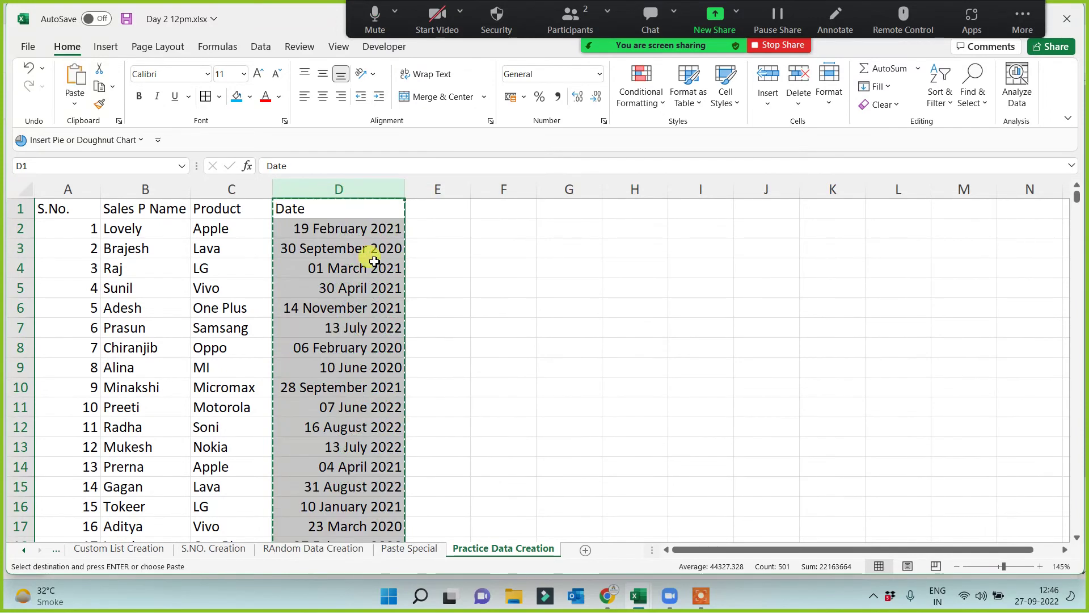
right_click(351, 283)
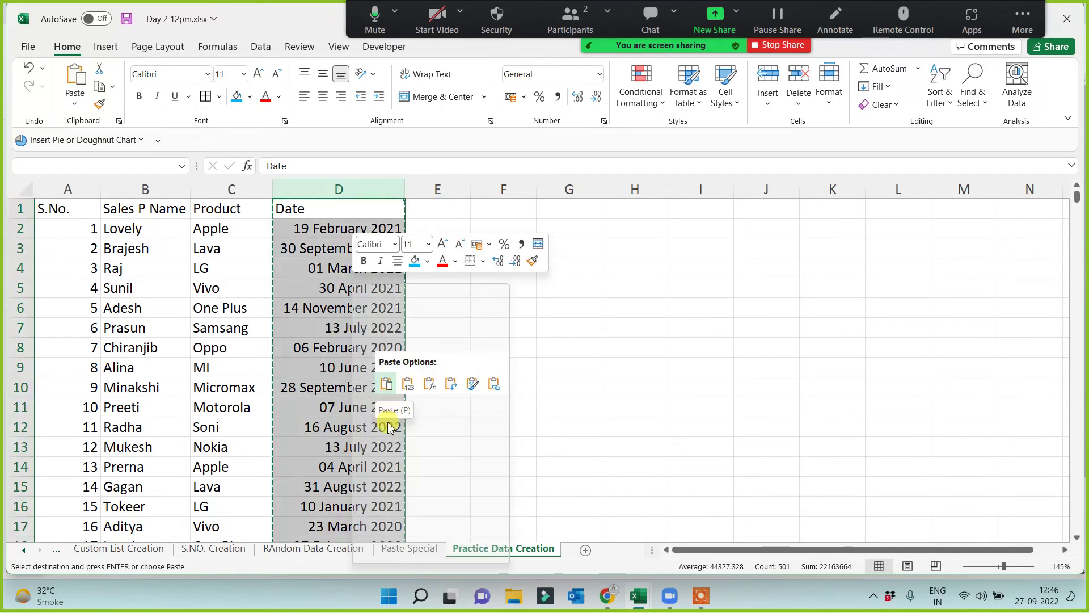
click(397, 406)
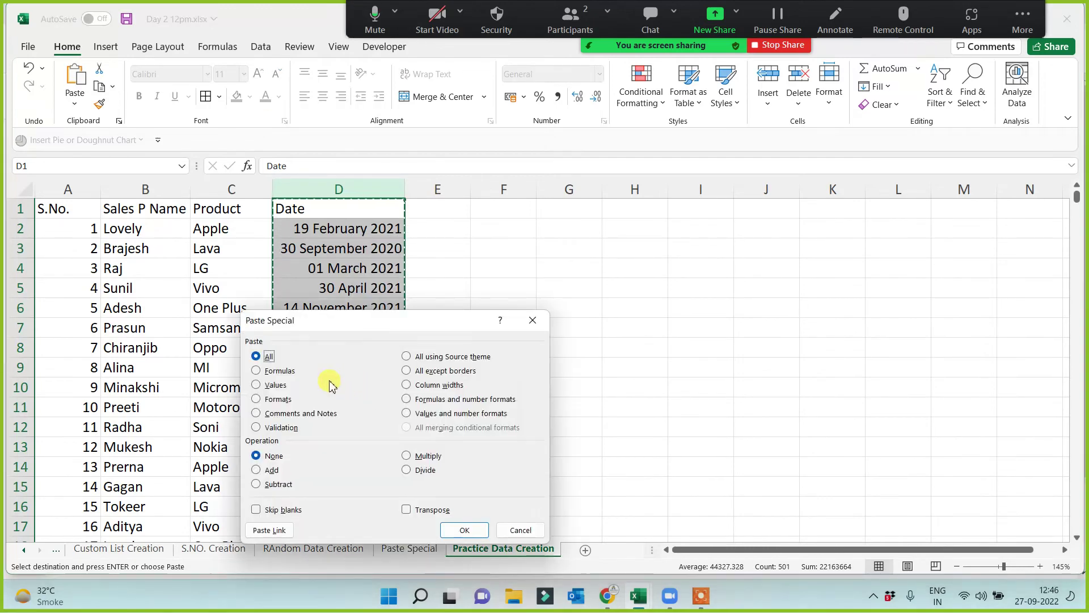
click(276, 385)
click(476, 527)
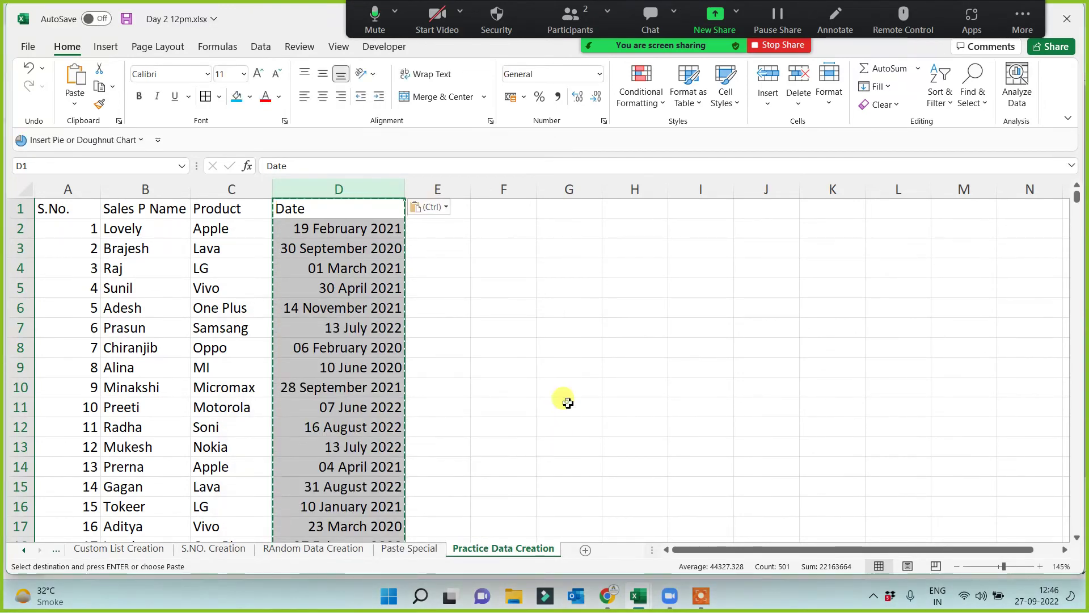
click(564, 403)
Step: Apply all borders to the whole dataset in columns A to D and center its contents
drag(139, 186, 257, 372)
click(332, 188)
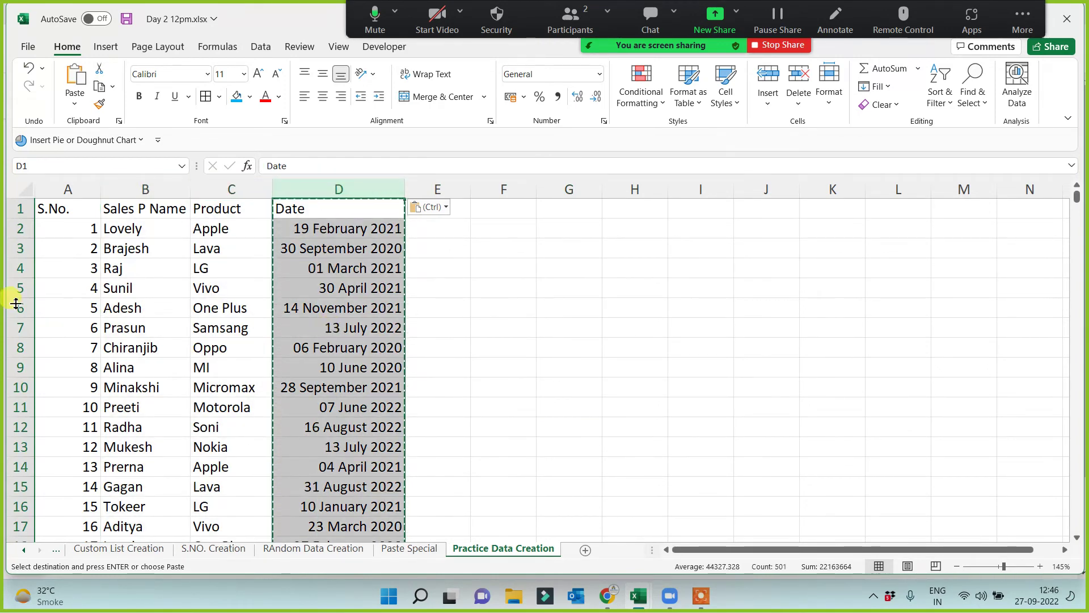
click(58, 190)
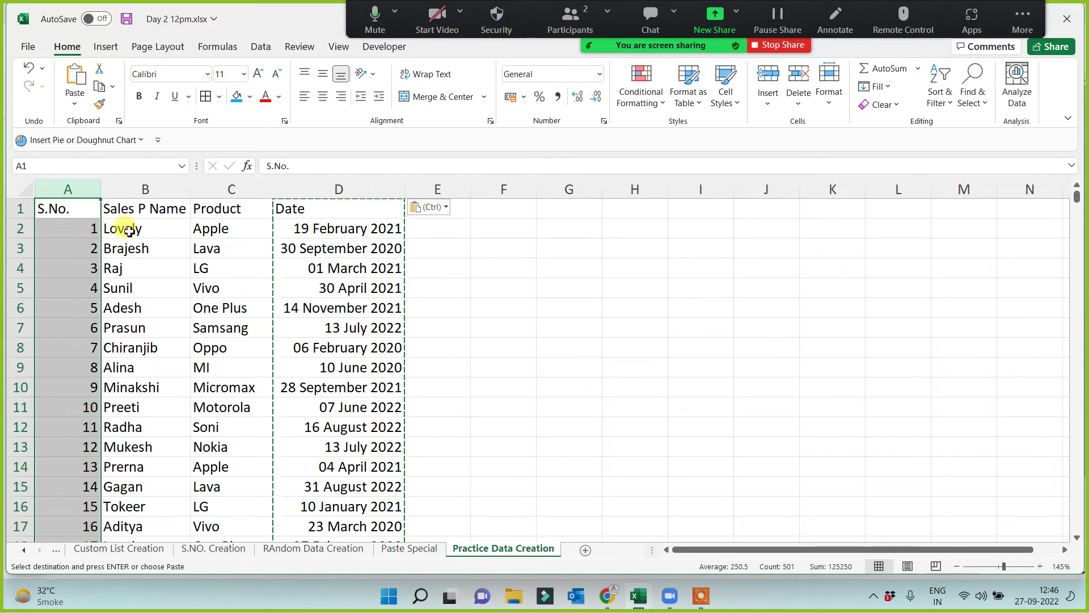
click(92, 211)
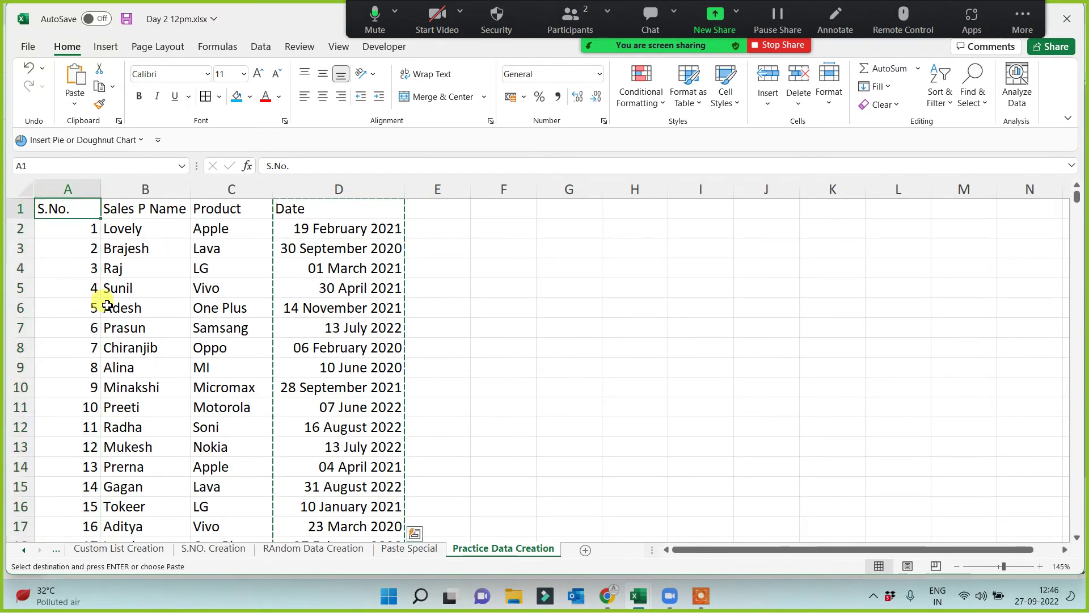
key(ctrl+shift+End)
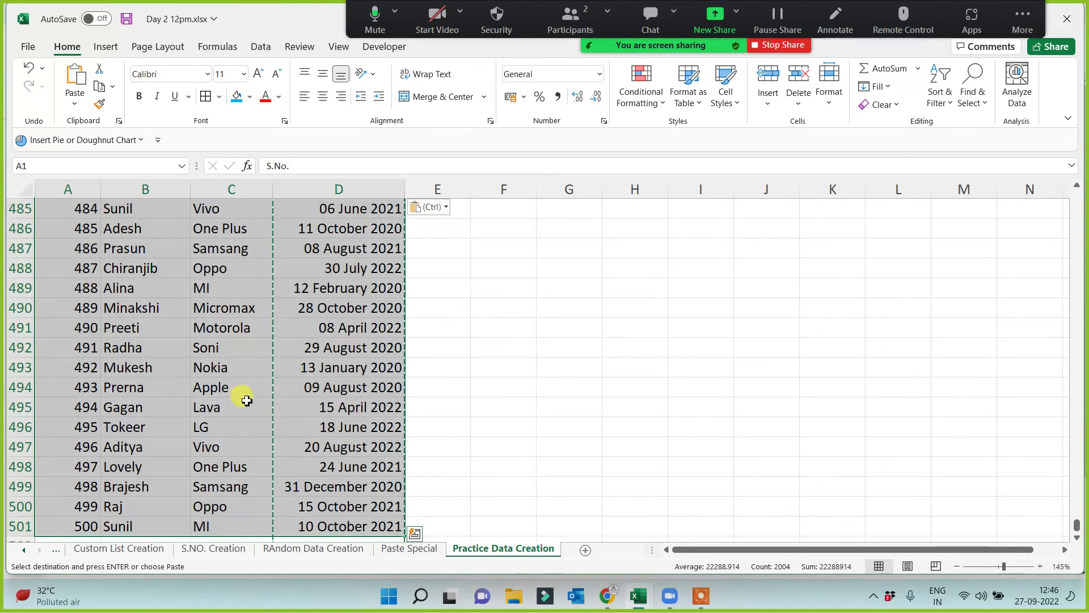
click(208, 97)
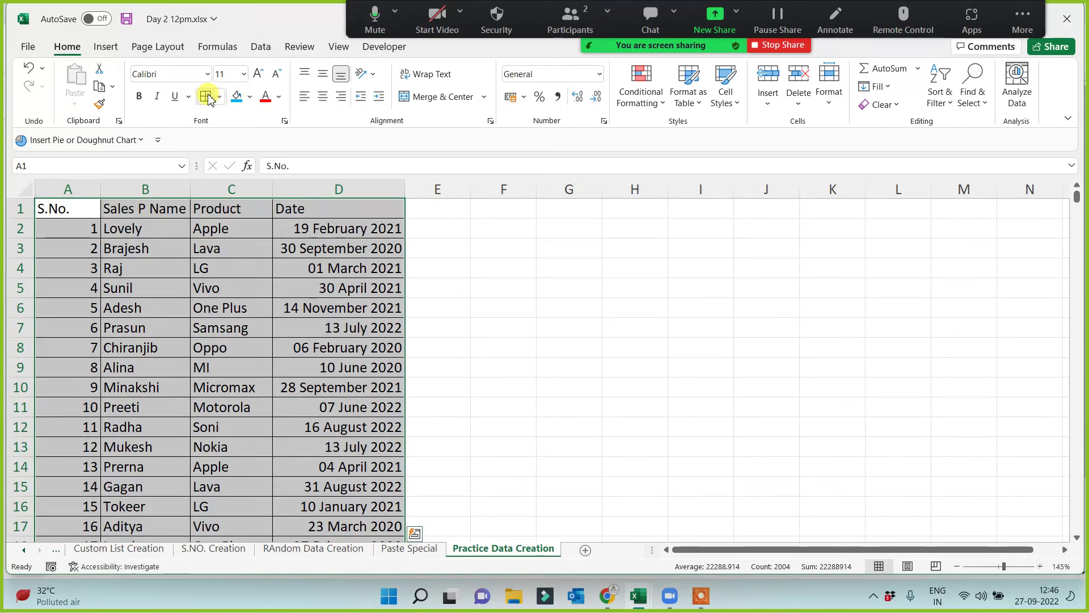
click(327, 98)
click(493, 302)
Step: Fill the header cells A1:D1 with light blue
click(353, 210)
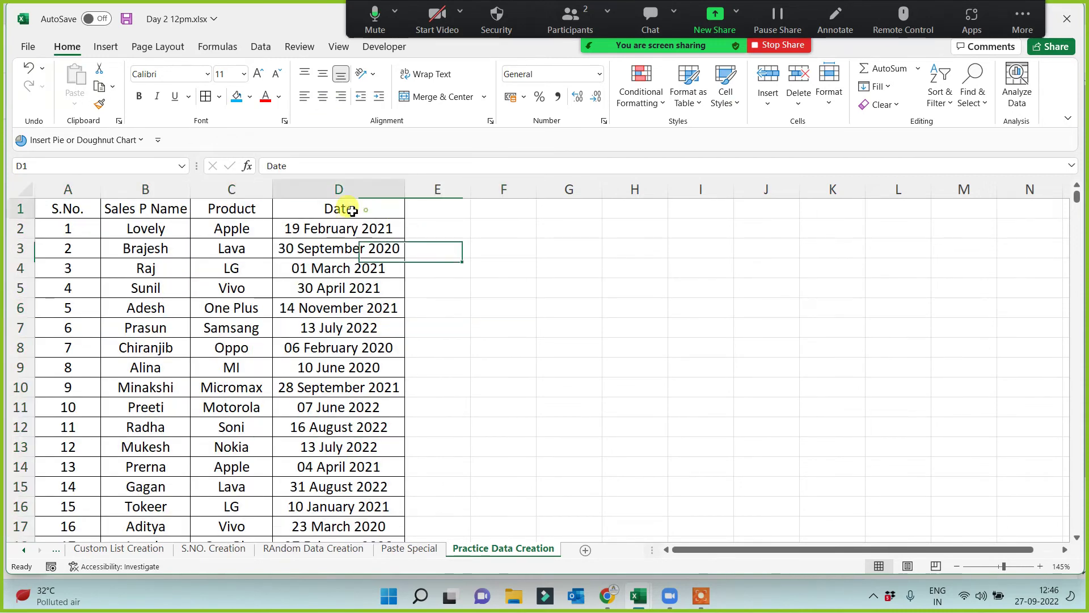
drag(352, 211, 57, 209)
click(236, 96)
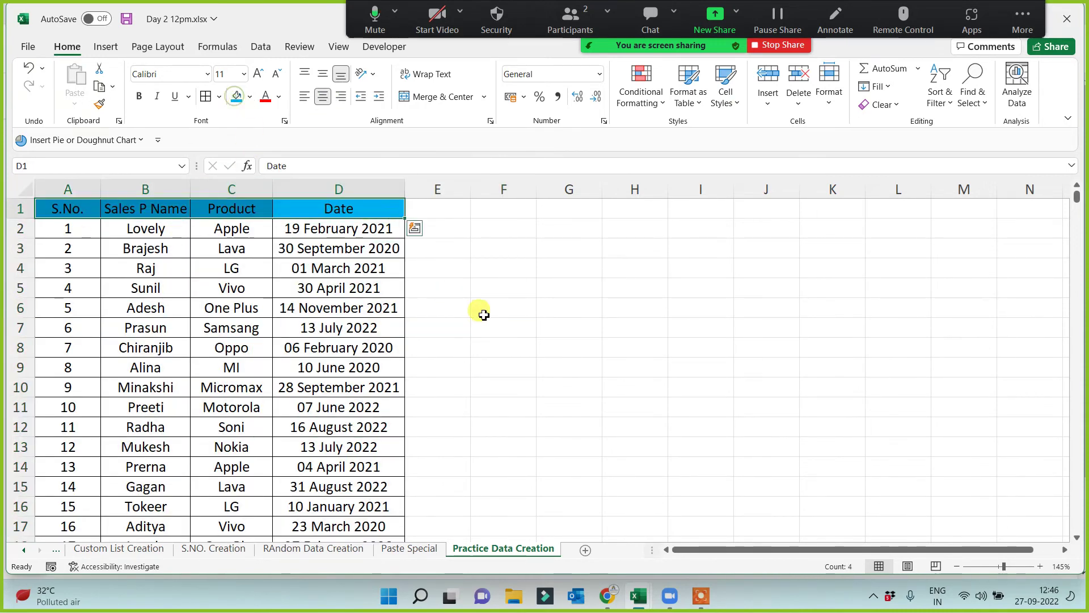
scroll(518, 363, up, 4)
click(665, 302)
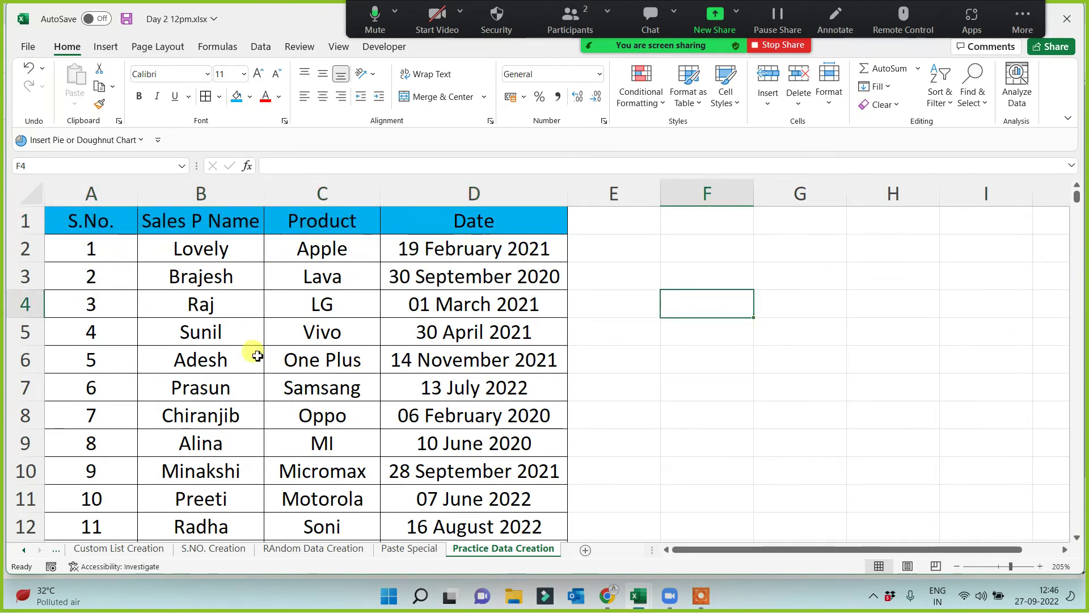
click(111, 241)
click(180, 249)
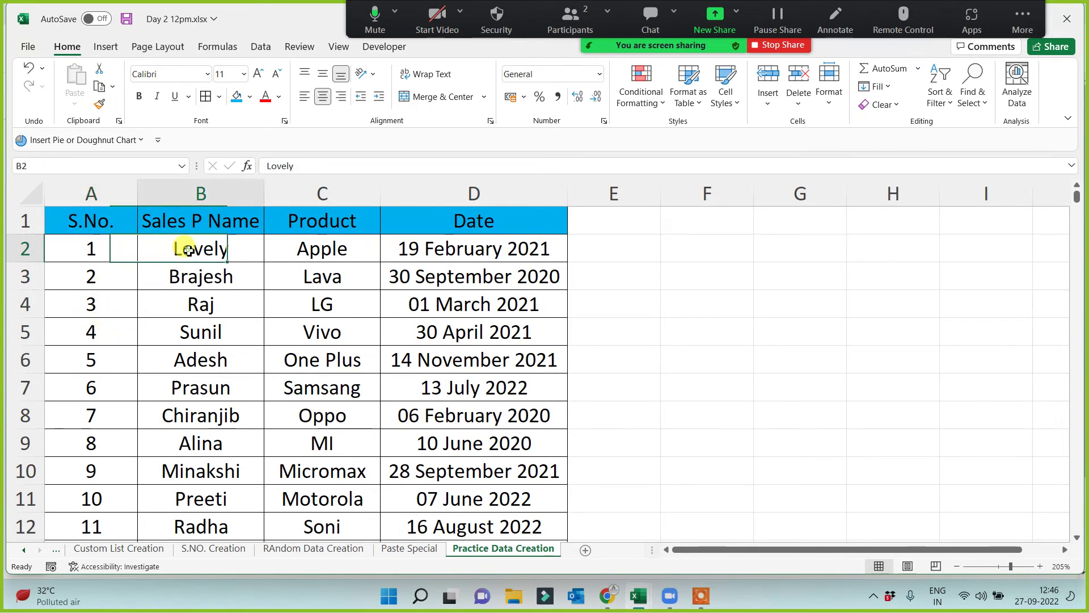
click(328, 249)
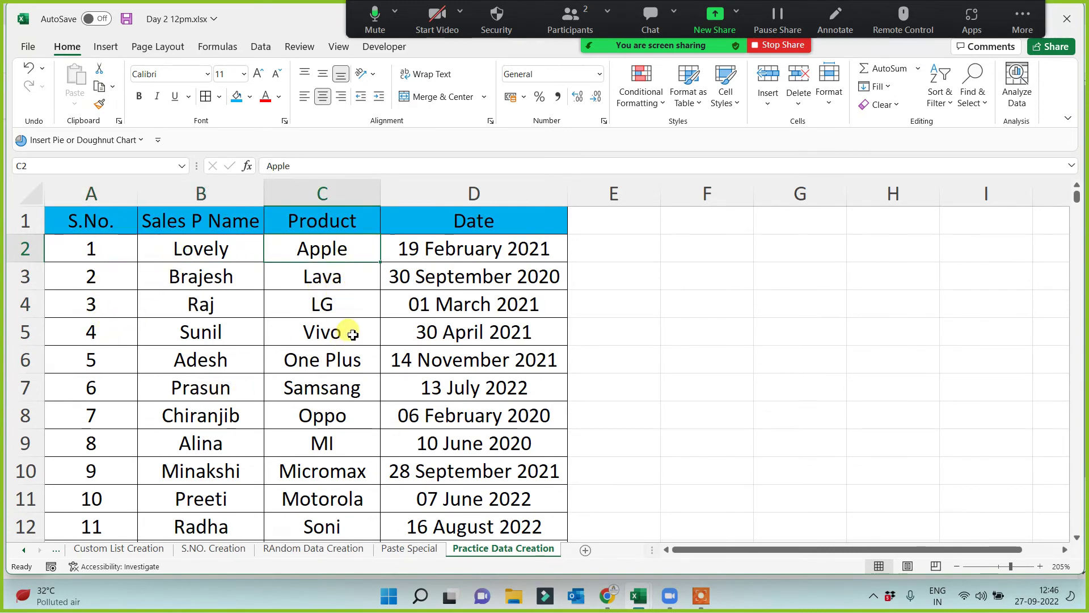
click(455, 253)
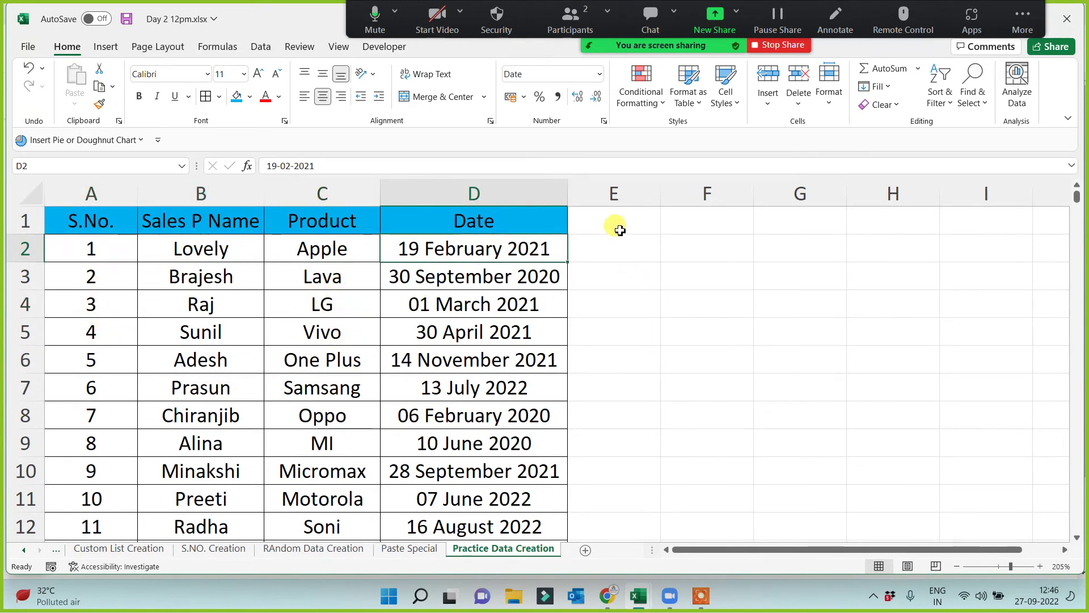
Step: Enter the column header "S P" in E1
click(617, 223)
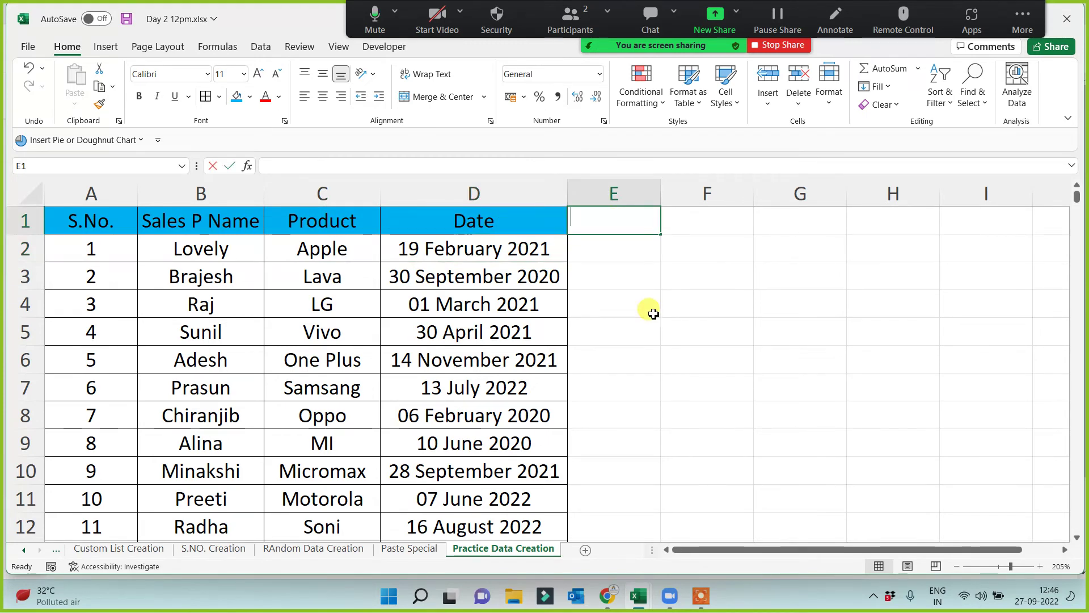
text(Pric)
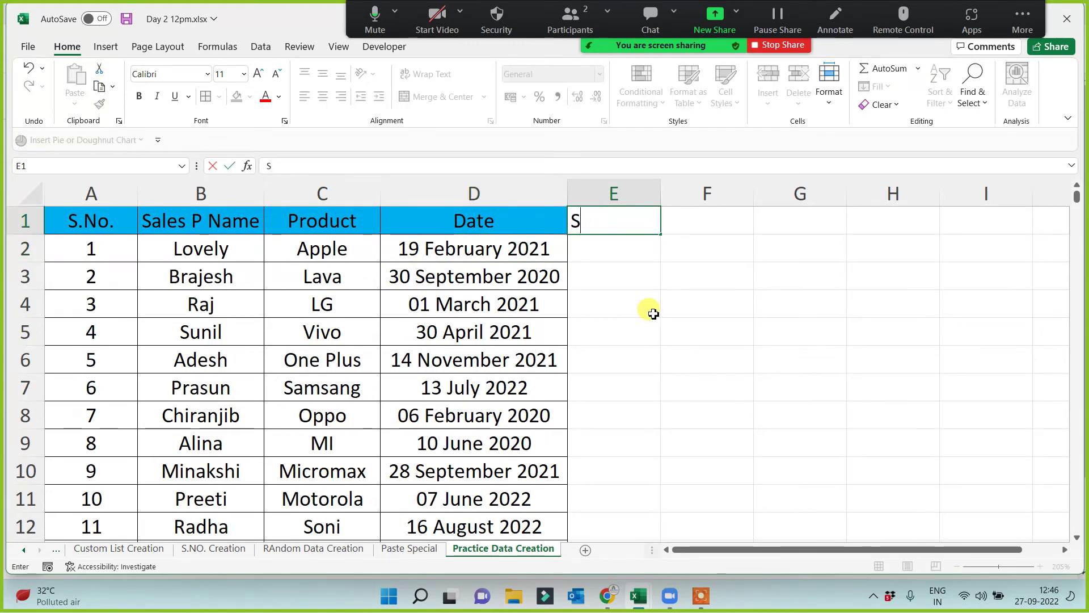
click(651, 310)
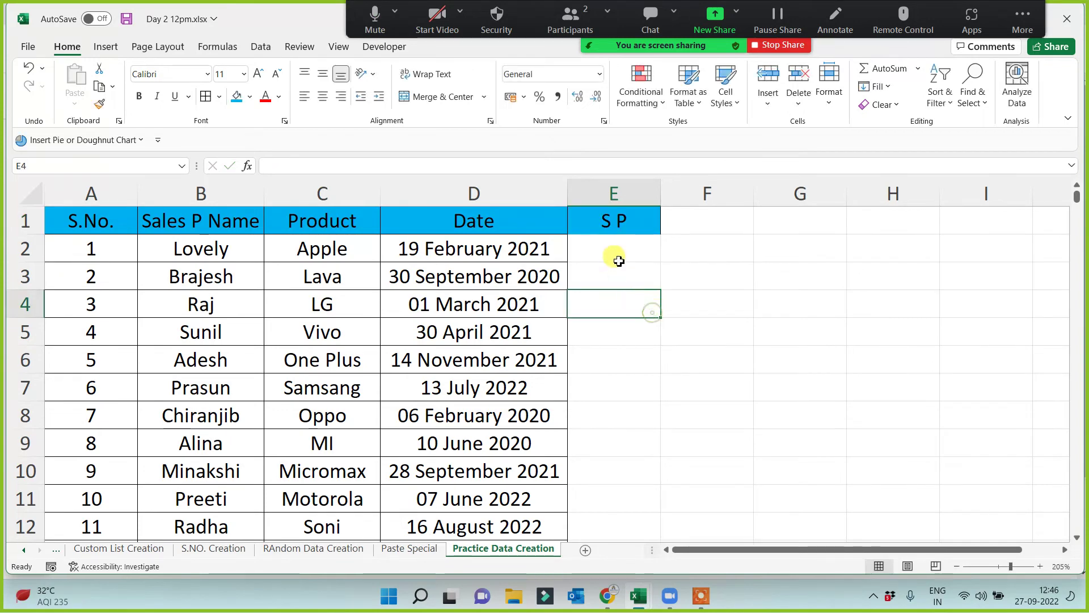
Step: Enter =RANDBETWEEN(1000,10000) in E2 and autofill it down the S P column
click(620, 253)
text(=)
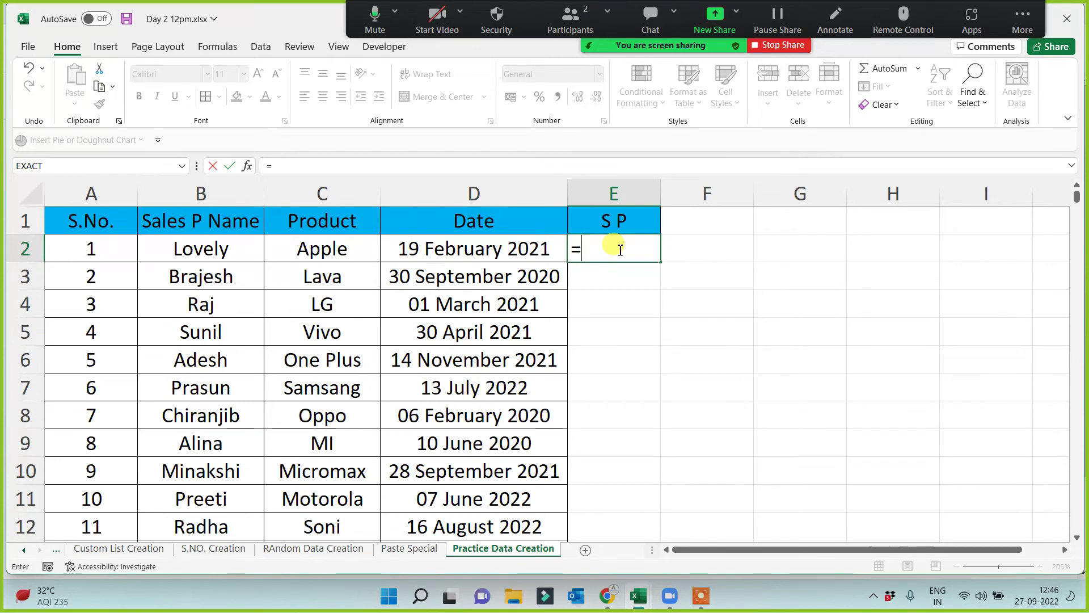
text(rand)
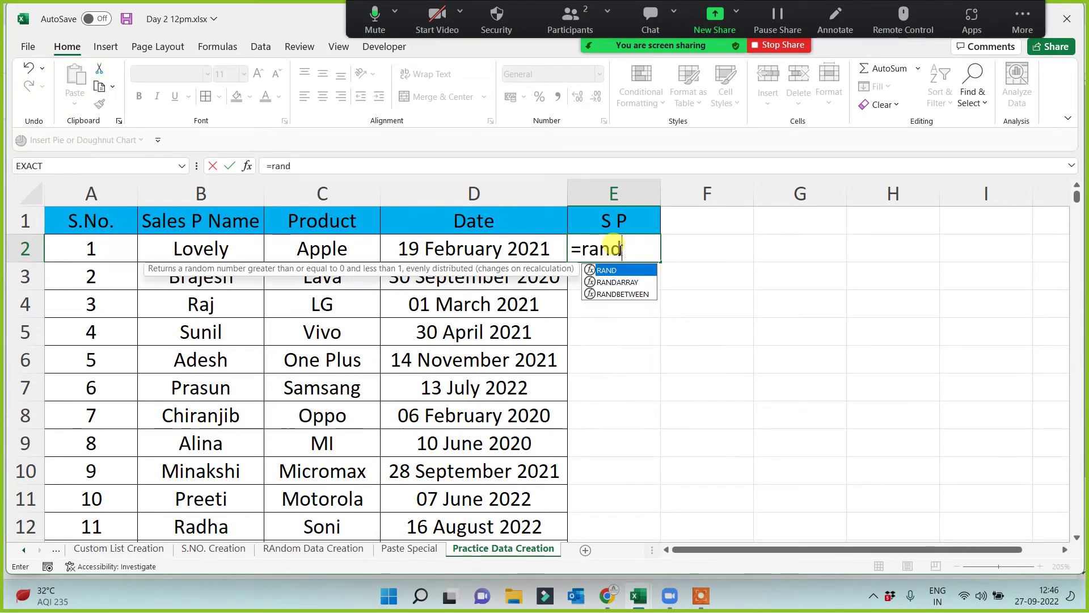
key(Down)
key(Down)
key(Tab)
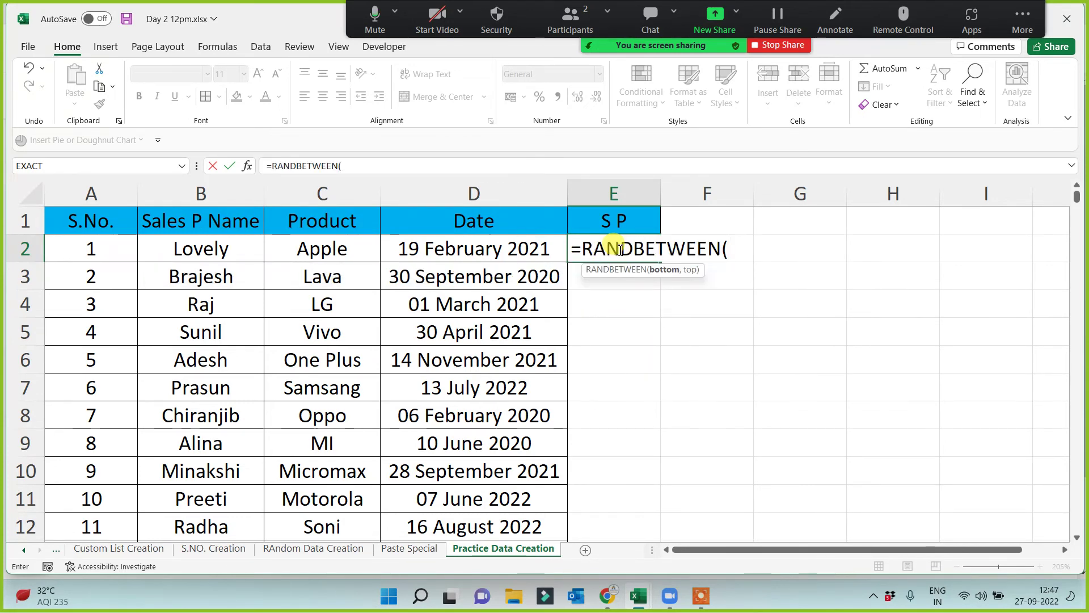
text(1000)
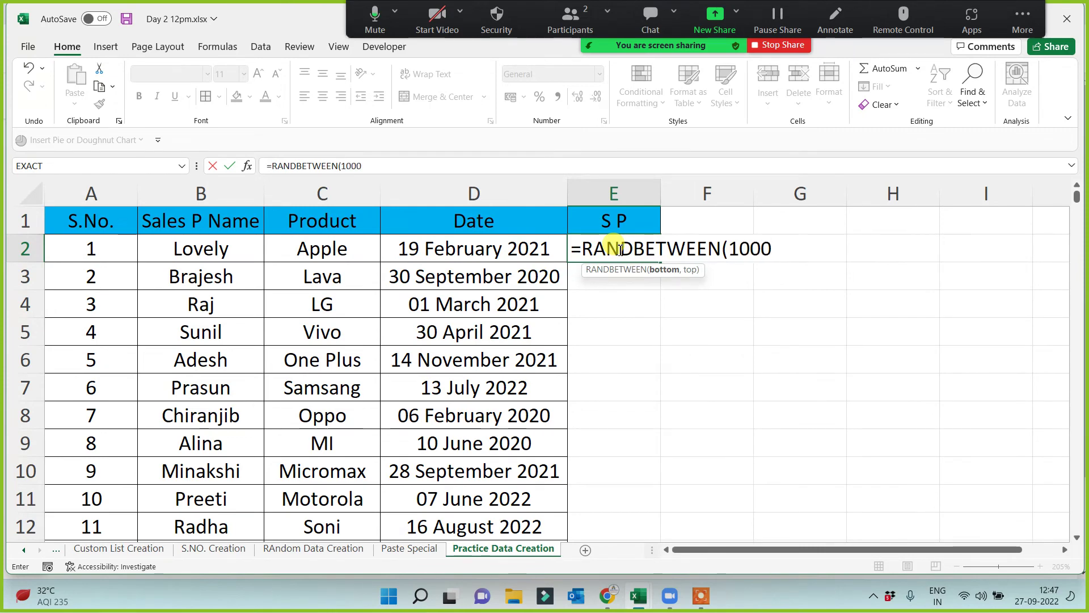
text(,10000)
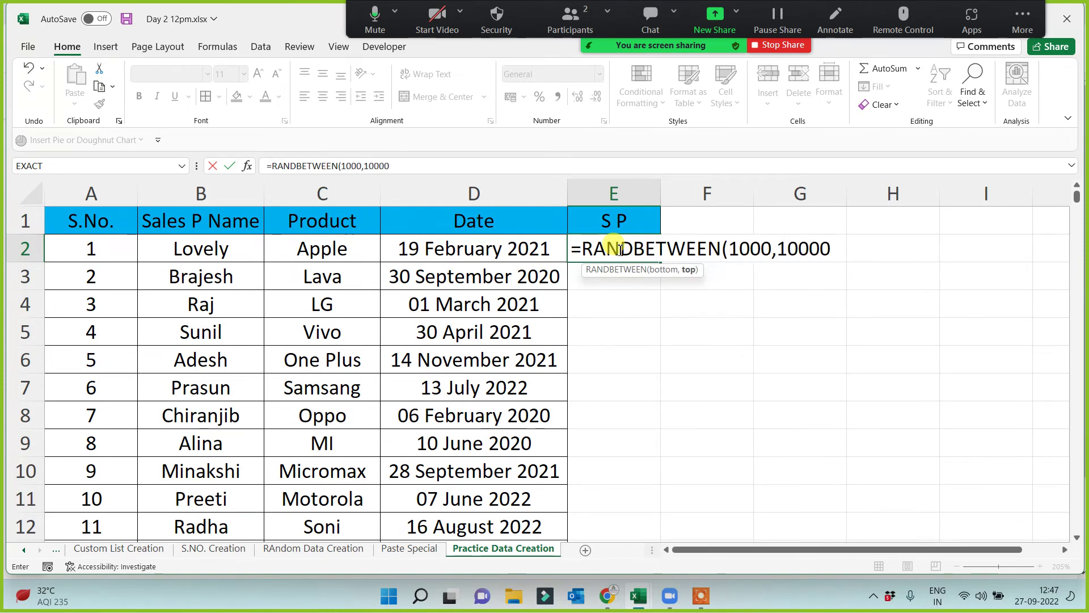
text())
key(Return)
click(620, 249)
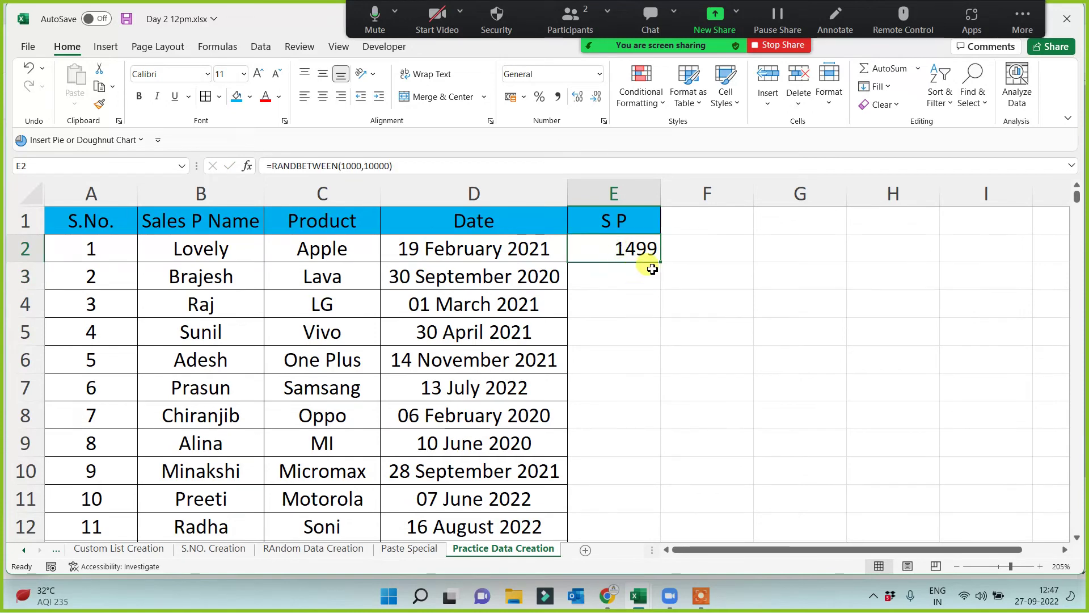
double_click(660, 261)
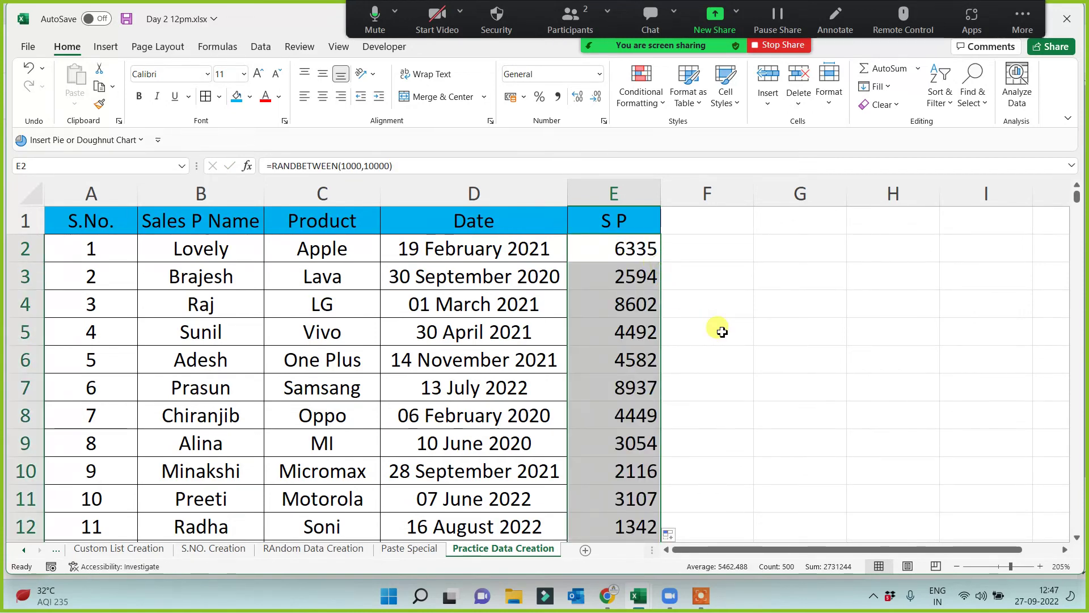
Step: Enter "sdf" in G4 to make the random S P values recalculate, and clear that cell again
click(341, 248)
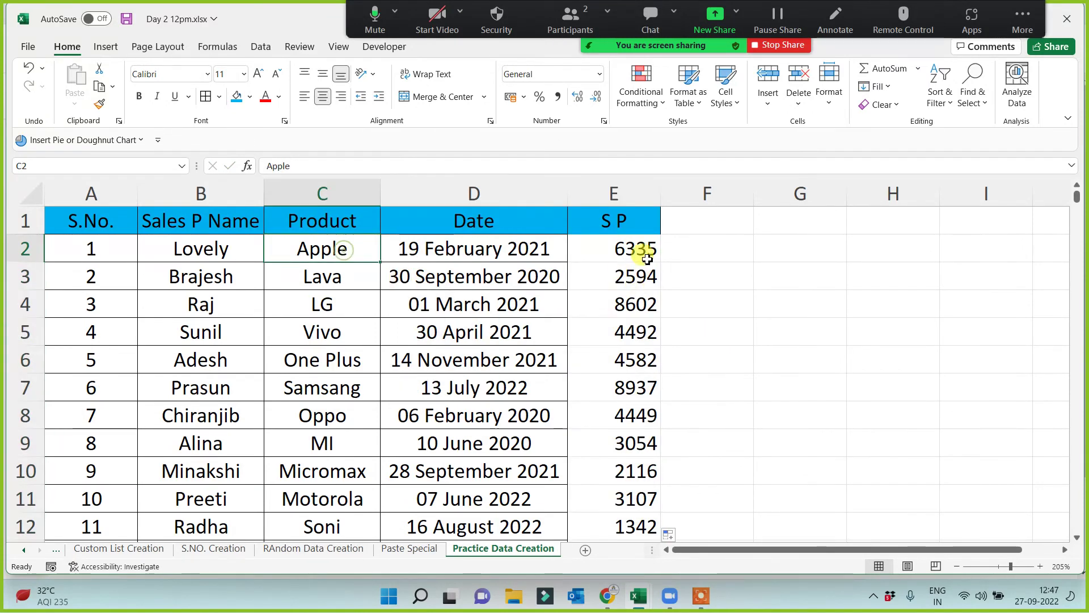
click(640, 250)
click(800, 317)
text(sdf)
click(800, 385)
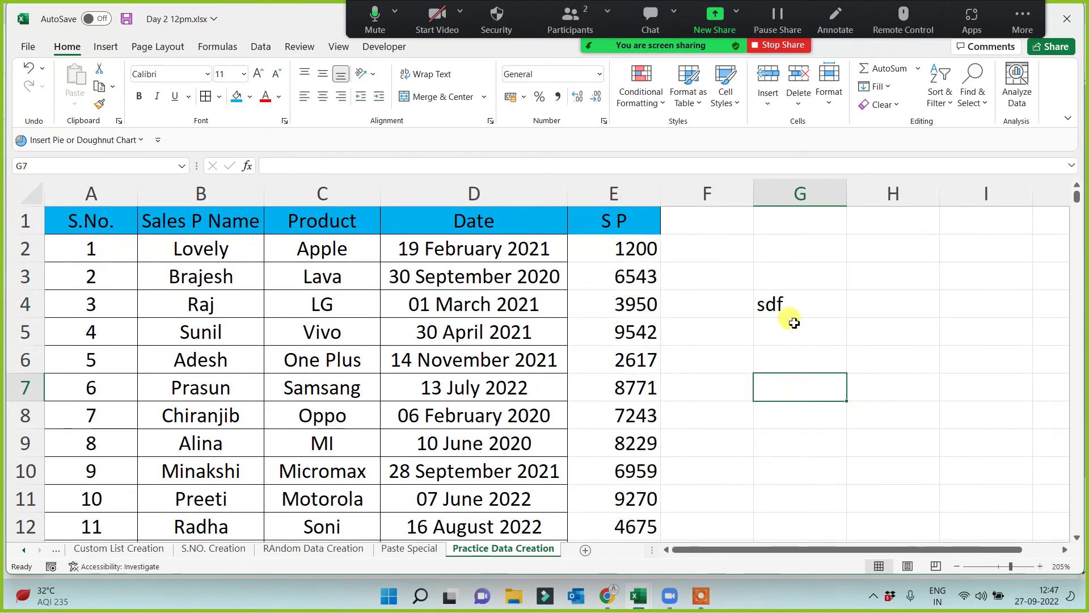
click(790, 312)
key(Delete)
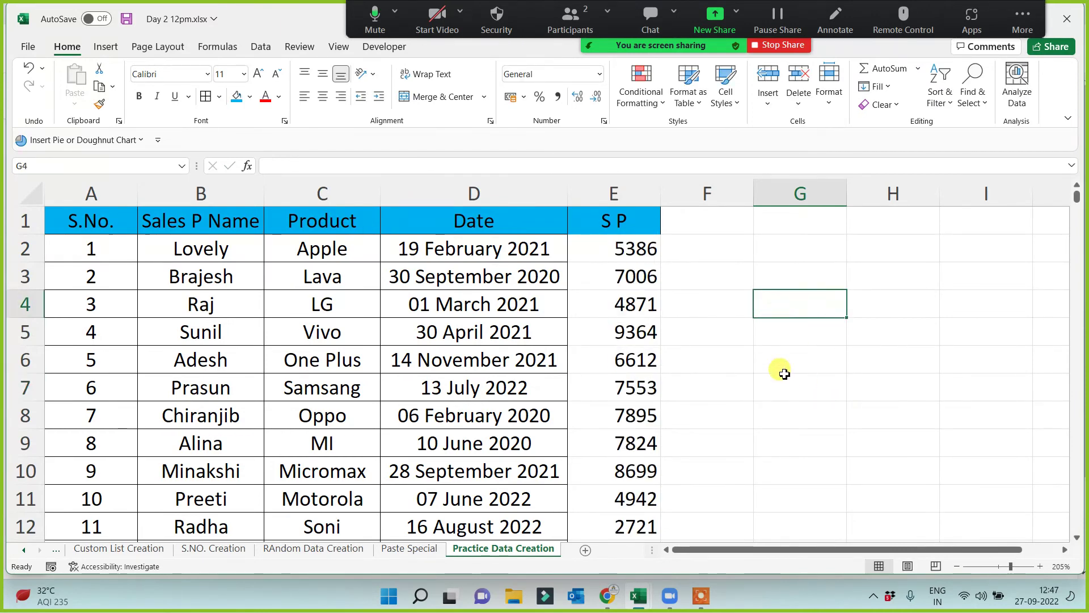
Step: Copy the S P formulas from E2 down and use Paste Special with Values over the same cells
click(594, 249)
key(ctrl+shift+Down)
key(ctrl+c)
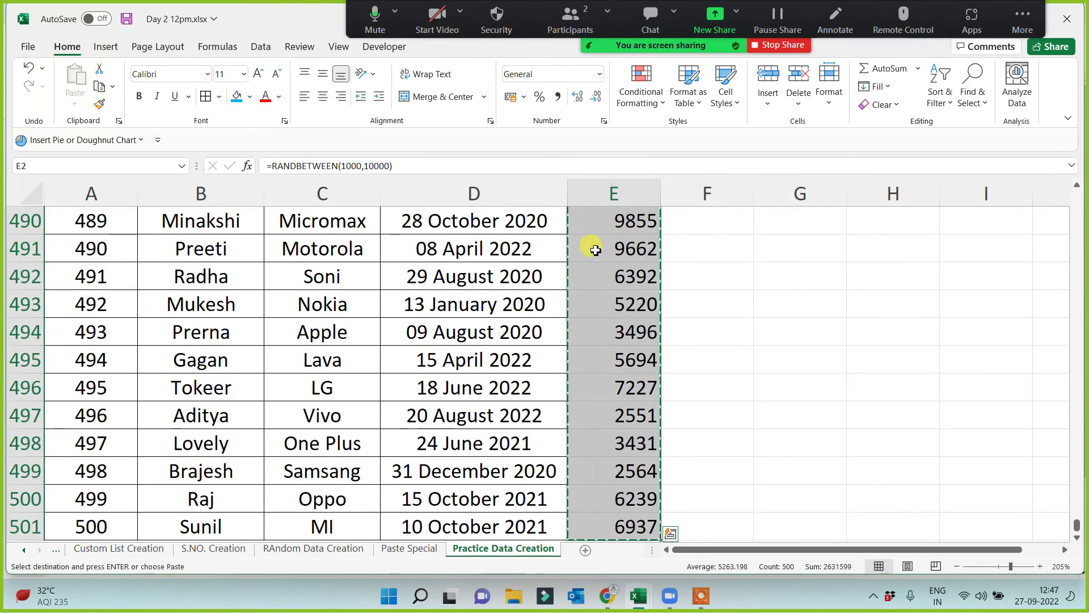
key(ctrl+alt+v)
key(v)
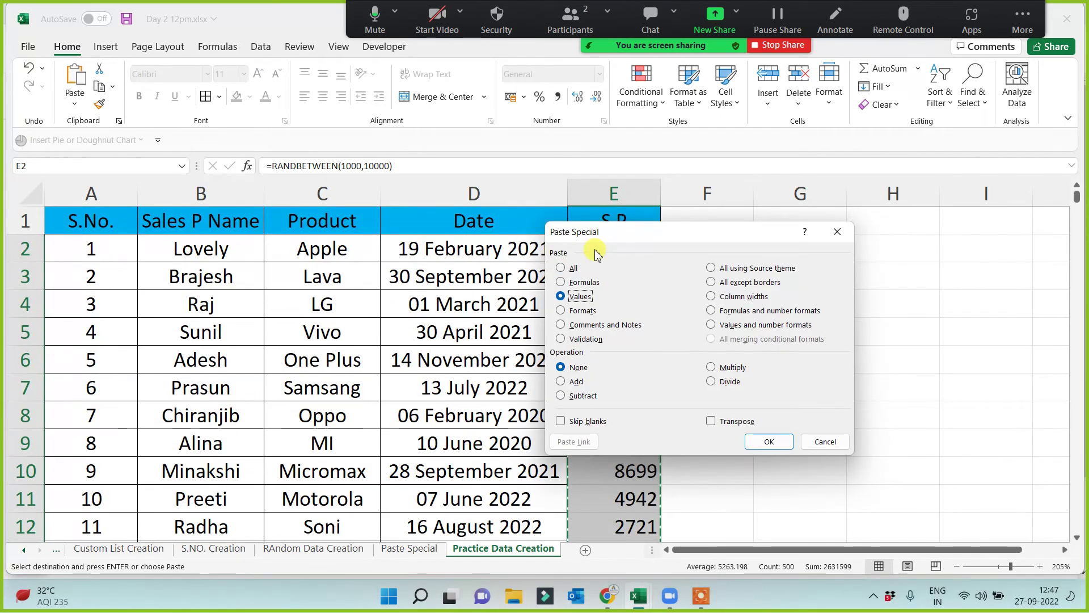
key(Return)
key(Escape)
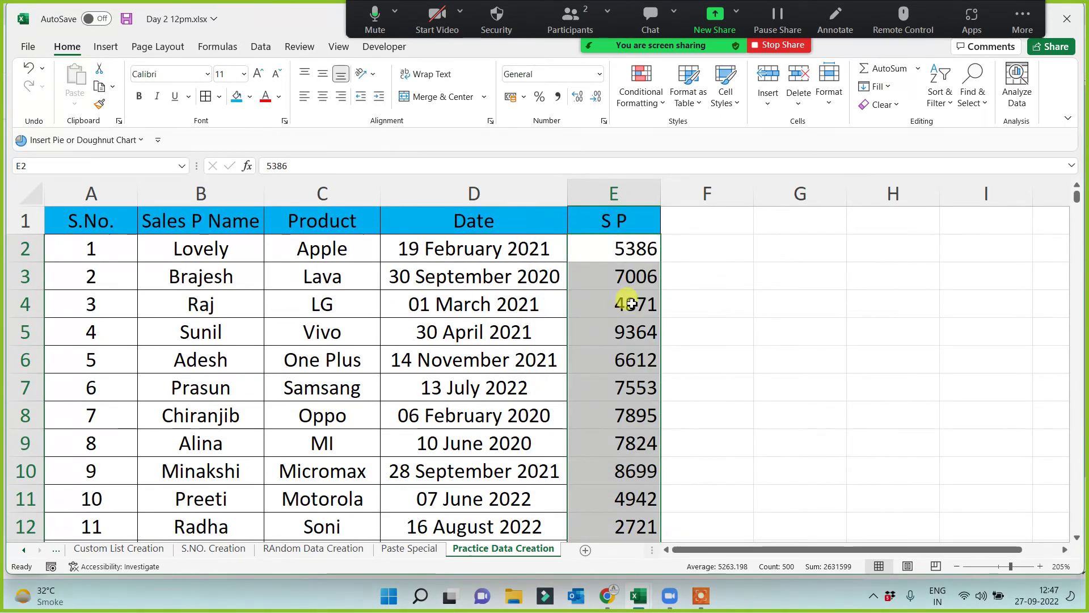
Step: Add borders to the S P column and center the contents of the whole table
click(751, 335)
click(603, 250)
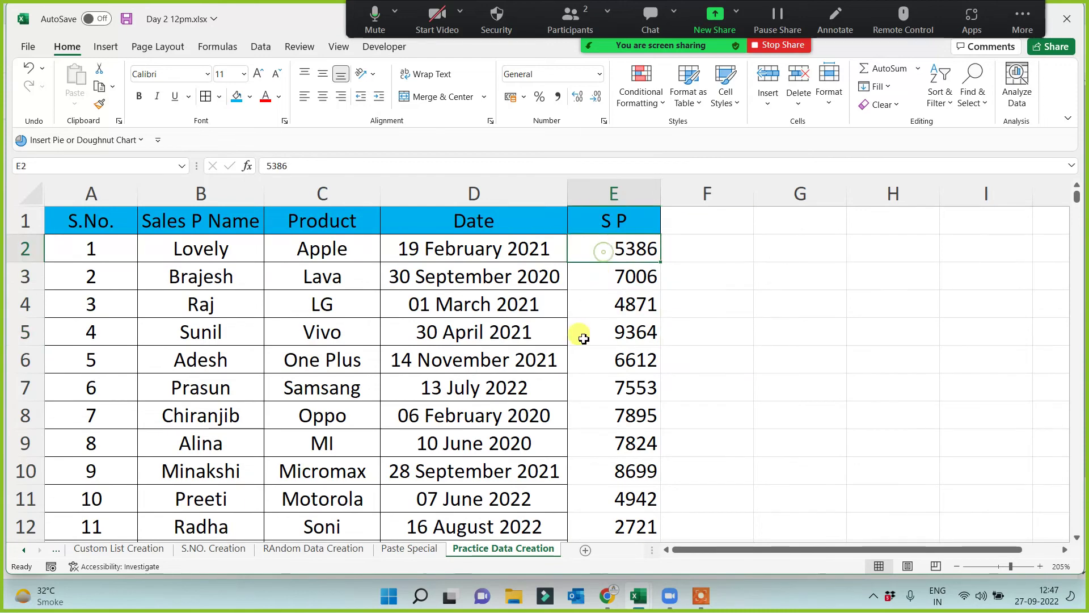
key(ctrl+a)
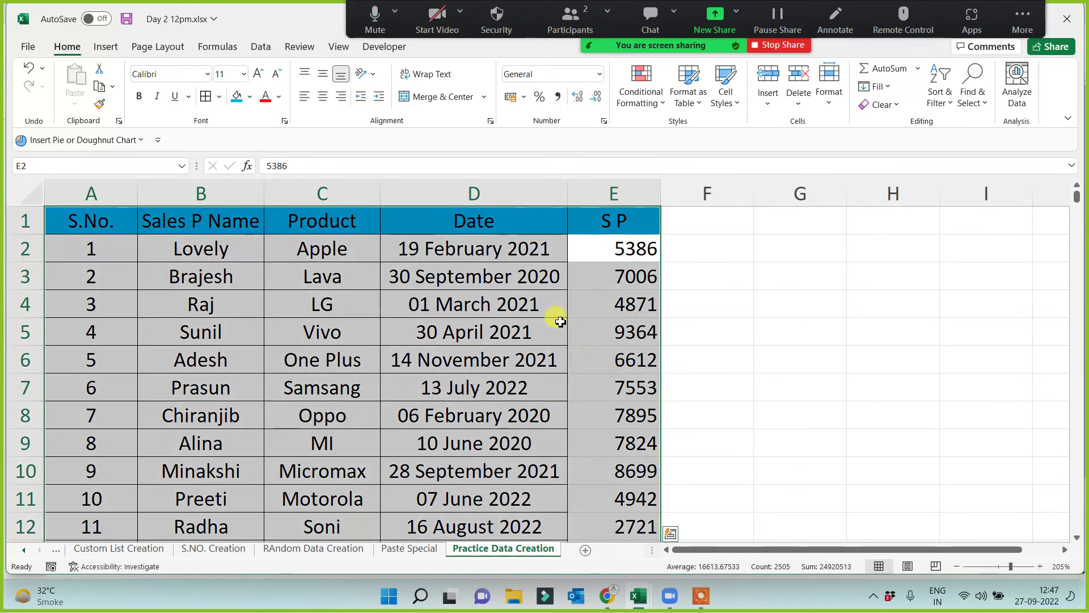
click(323, 97)
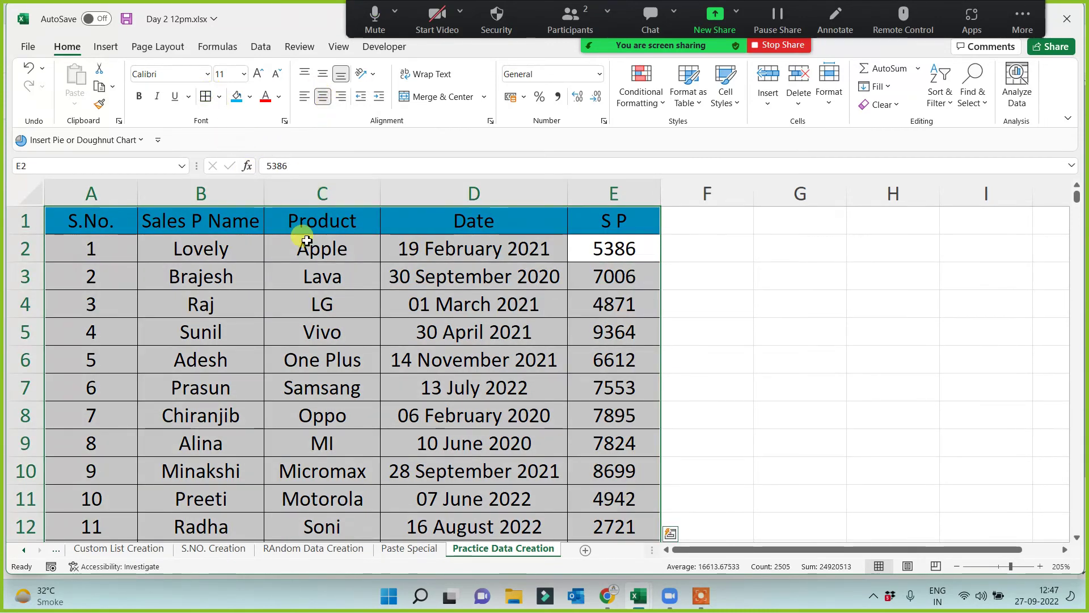
click(767, 343)
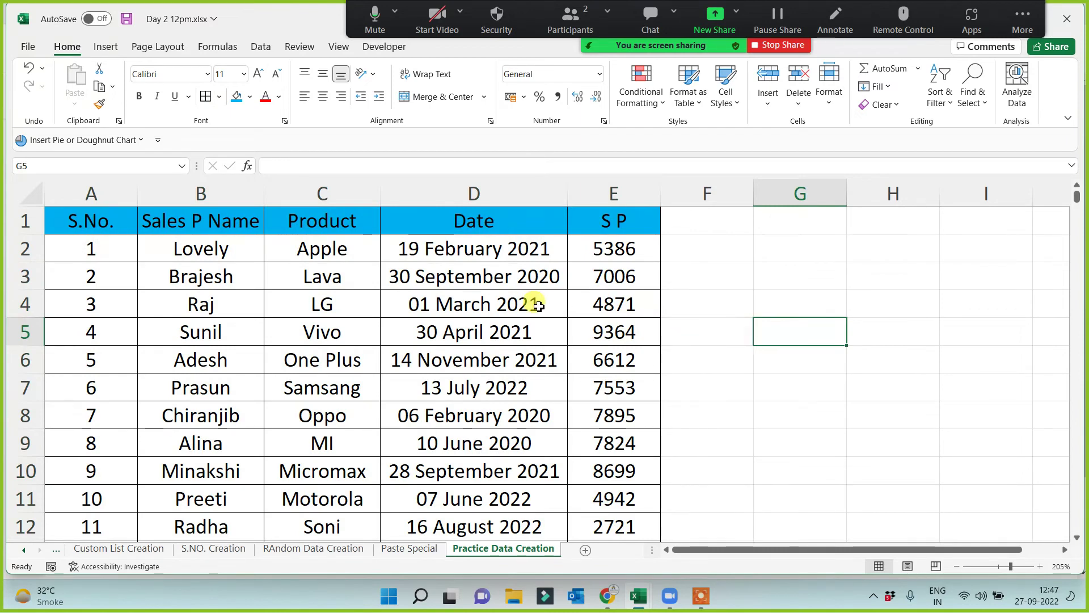
Step: Review the product, salesperson and S P entries in the finished practice dataset
click(318, 252)
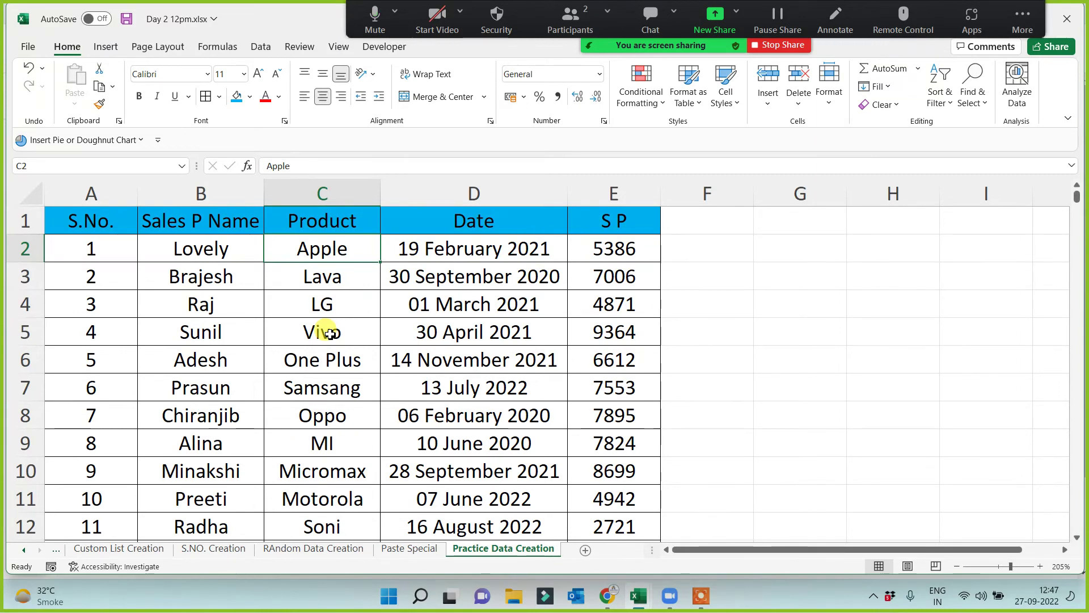
click(182, 248)
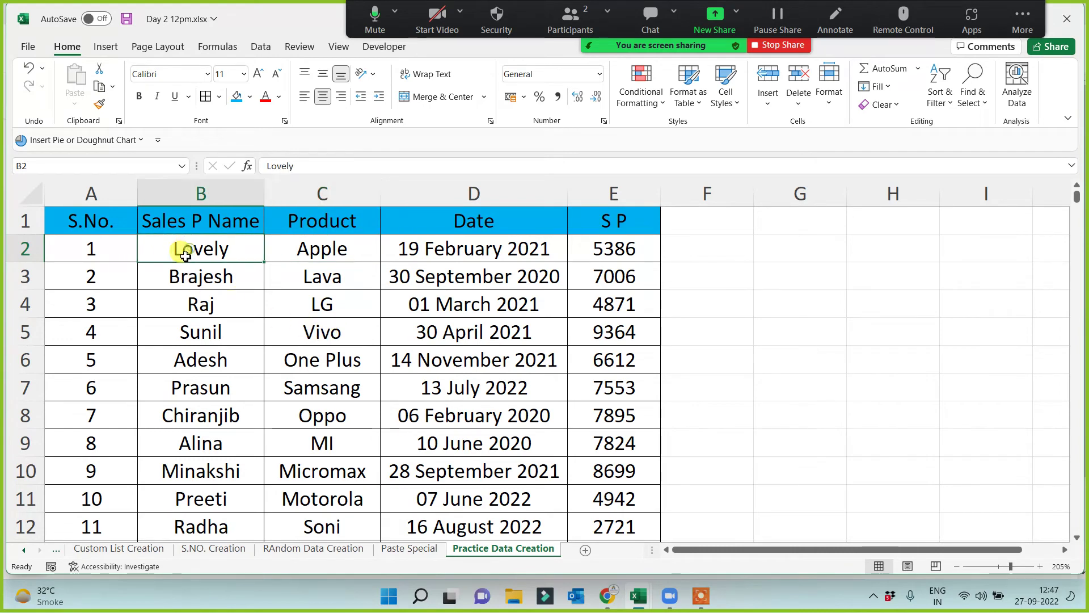
click(324, 256)
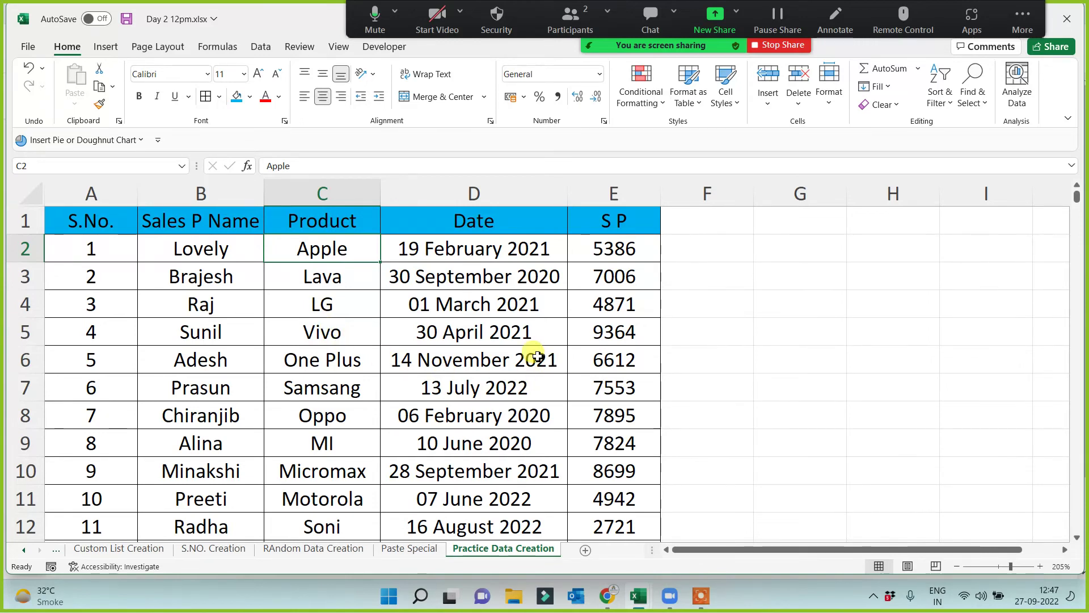
click(602, 250)
click(622, 332)
click(627, 387)
click(631, 470)
click(740, 391)
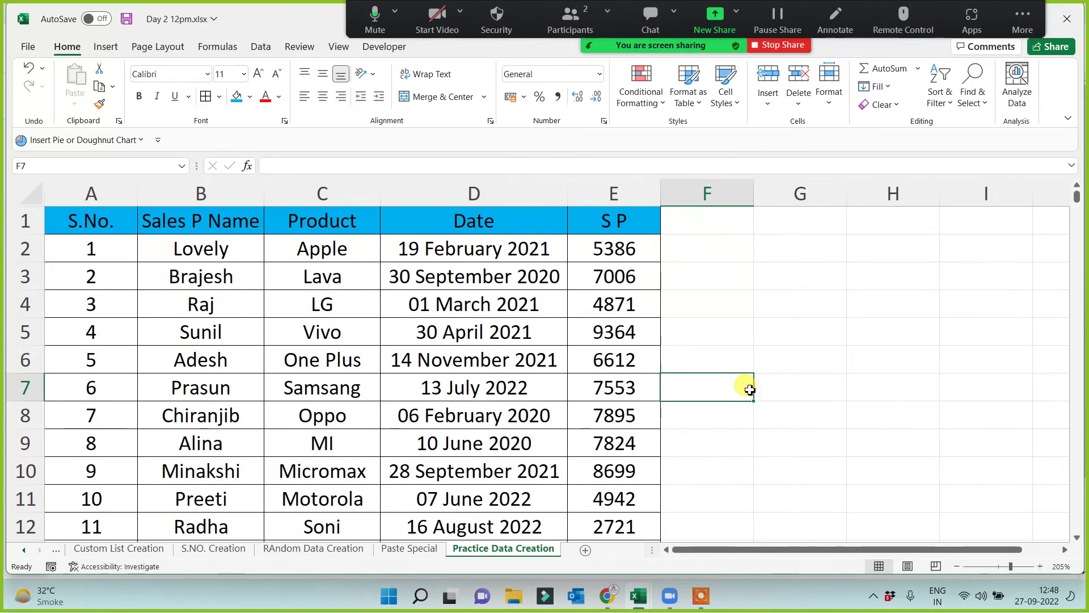
click(586, 249)
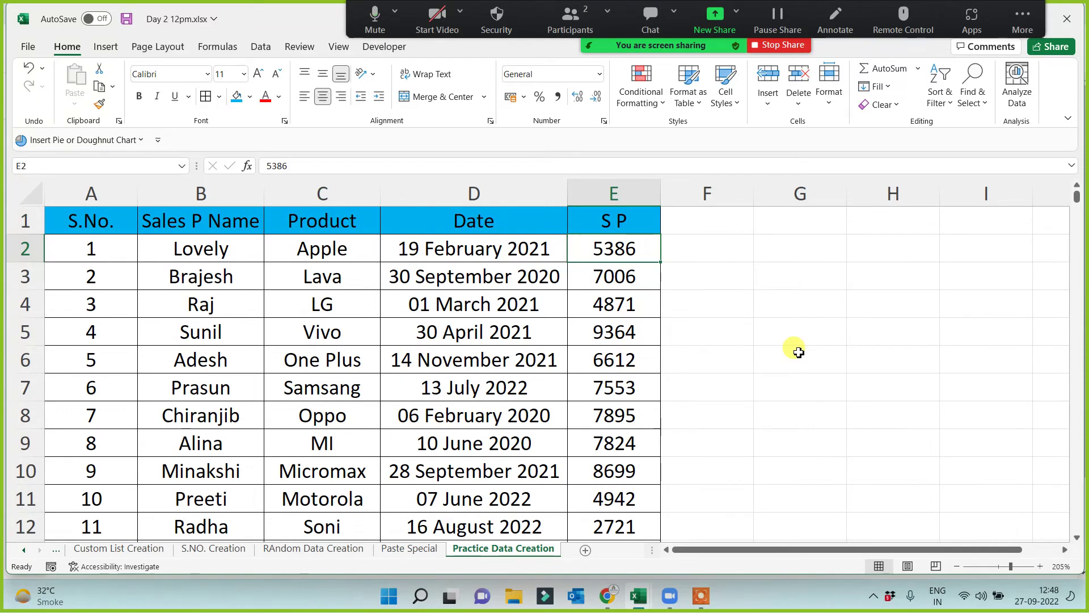
click(715, 603)
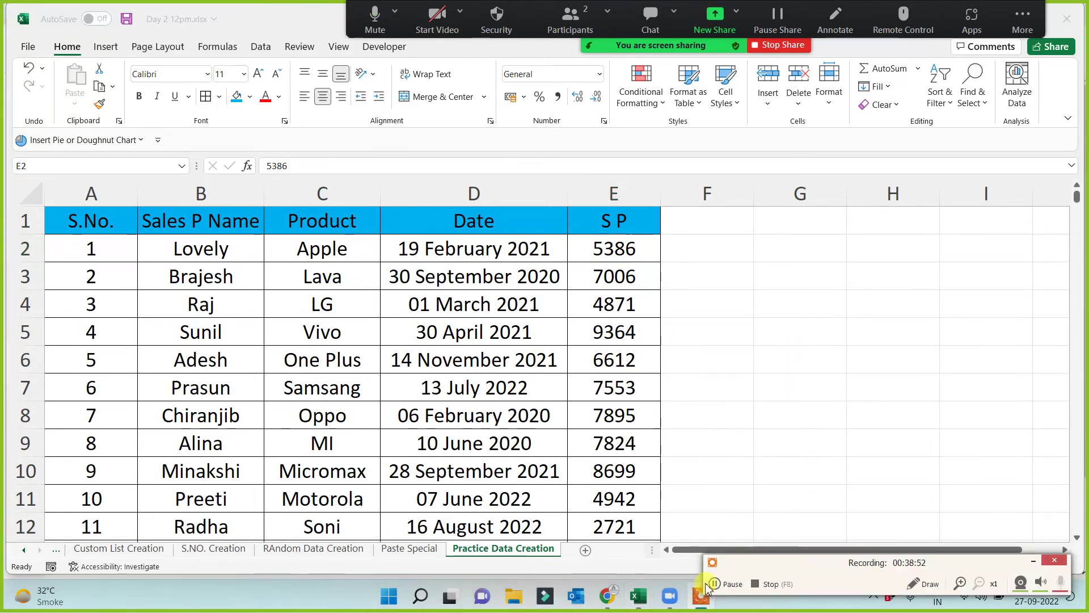
click(734, 585)
click(733, 584)
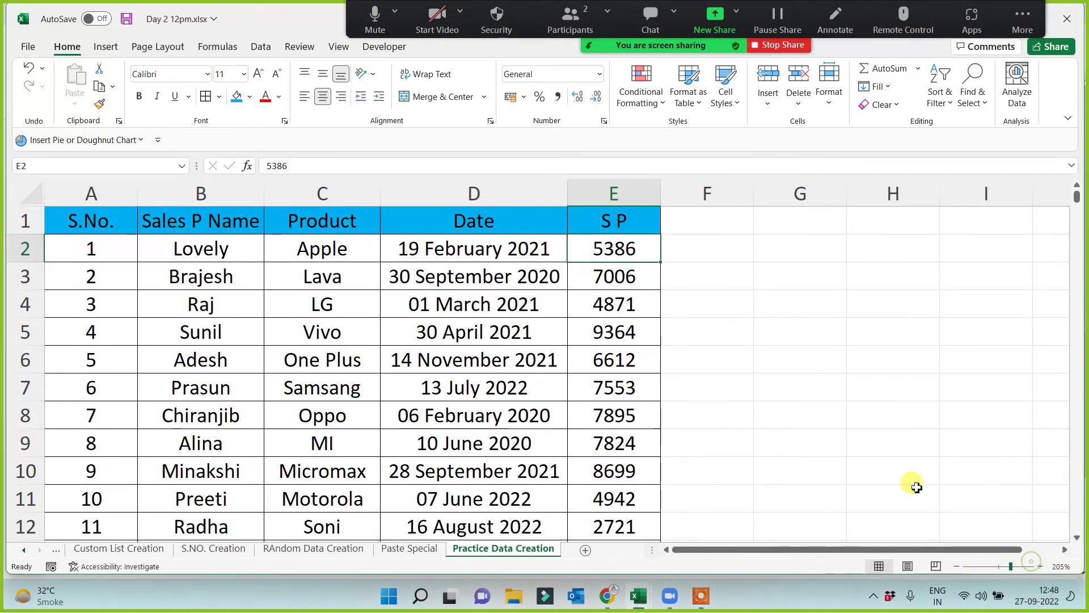
click(763, 404)
ctrl+scroll(740, 375, down, 3)
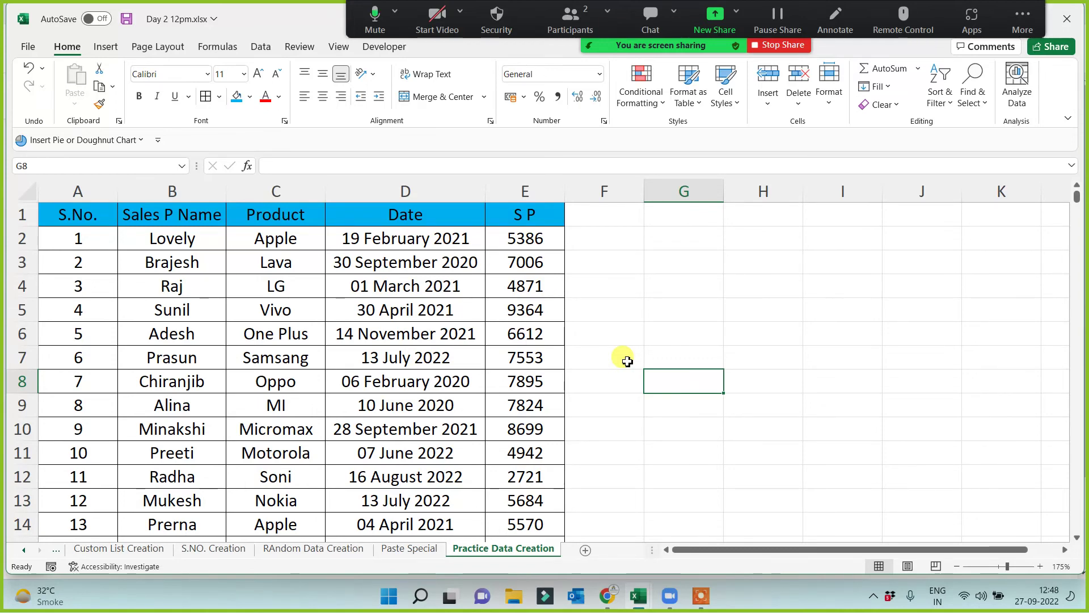
click(639, 309)
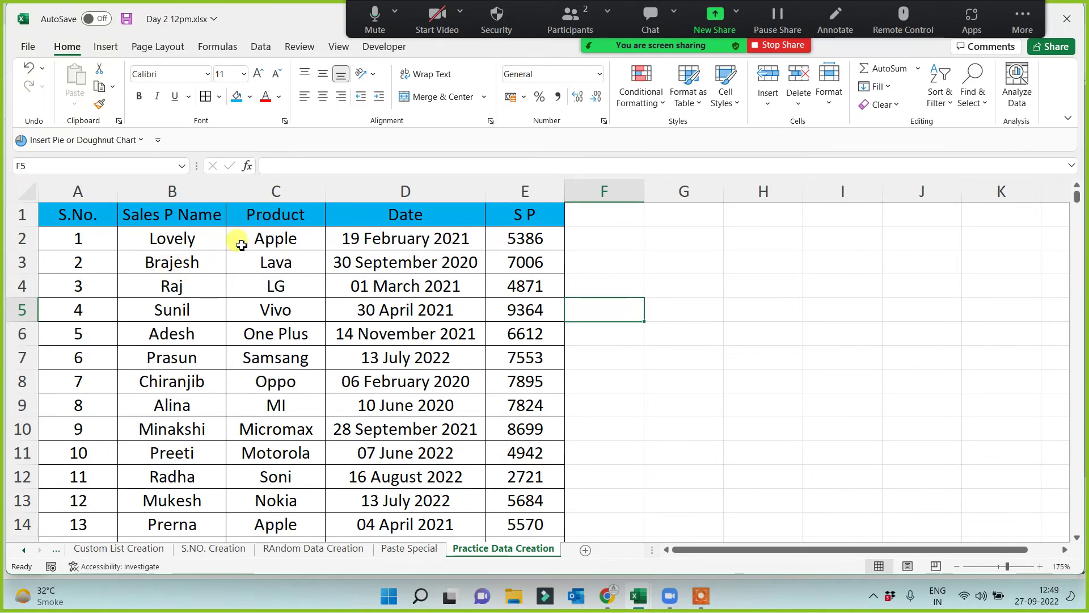
Step: Insert a new blank column C between the Sales P Name and Product columns
click(244, 192)
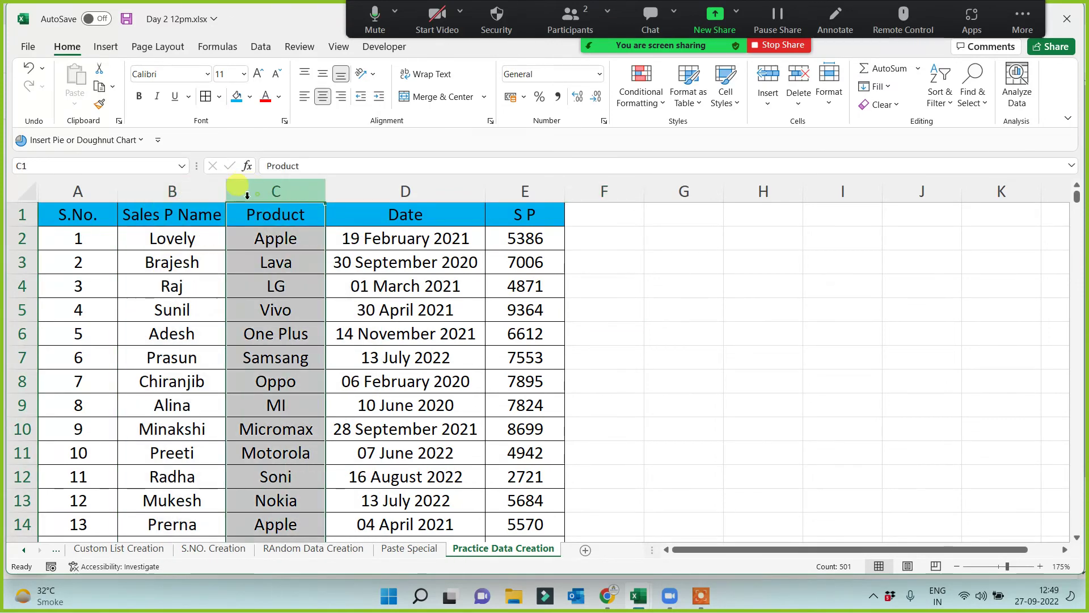
click(222, 191)
click(250, 193)
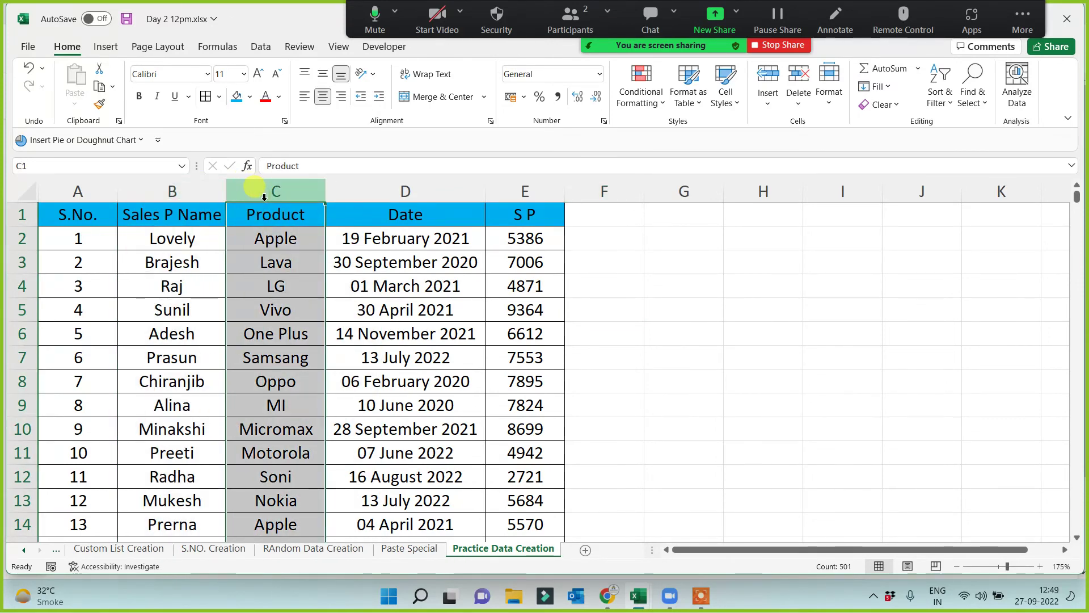
right_click(264, 196)
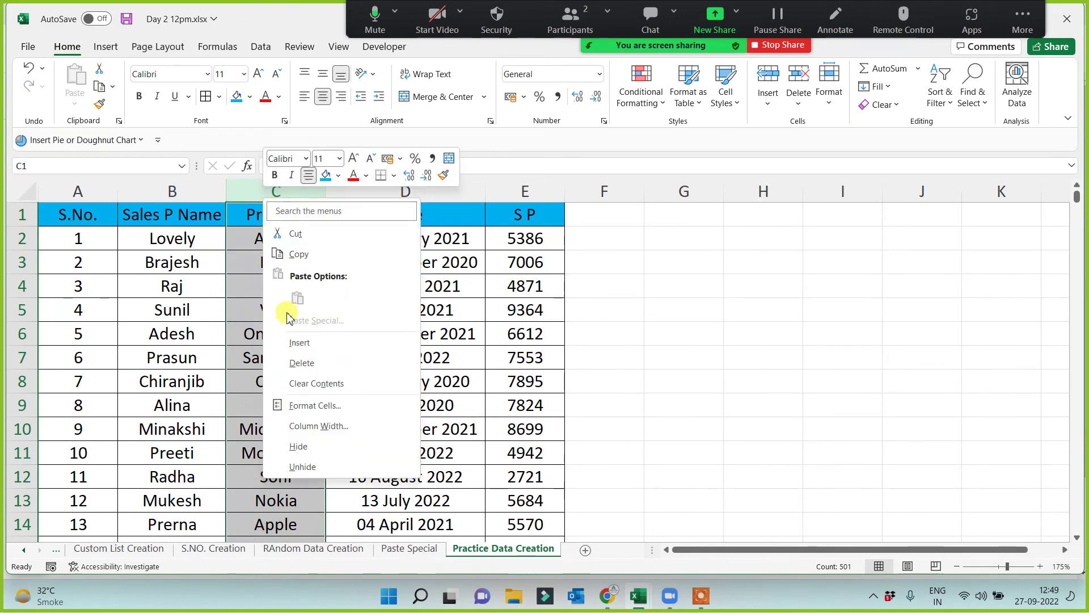
click(290, 342)
click(264, 215)
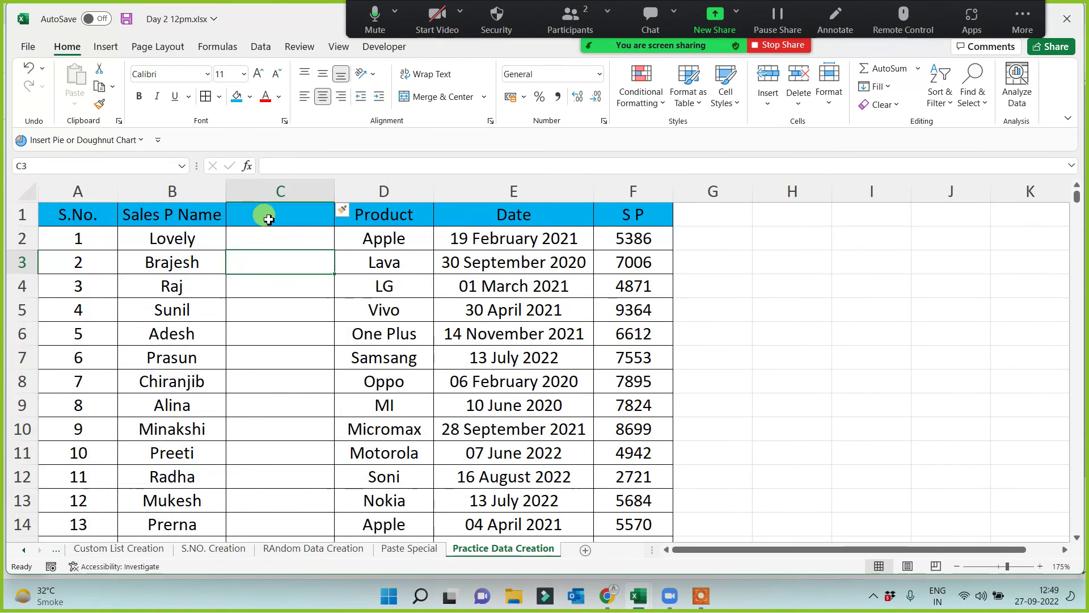
Step: Insert a blank row above row 3 and delete it again
right_click(21, 263)
click(62, 404)
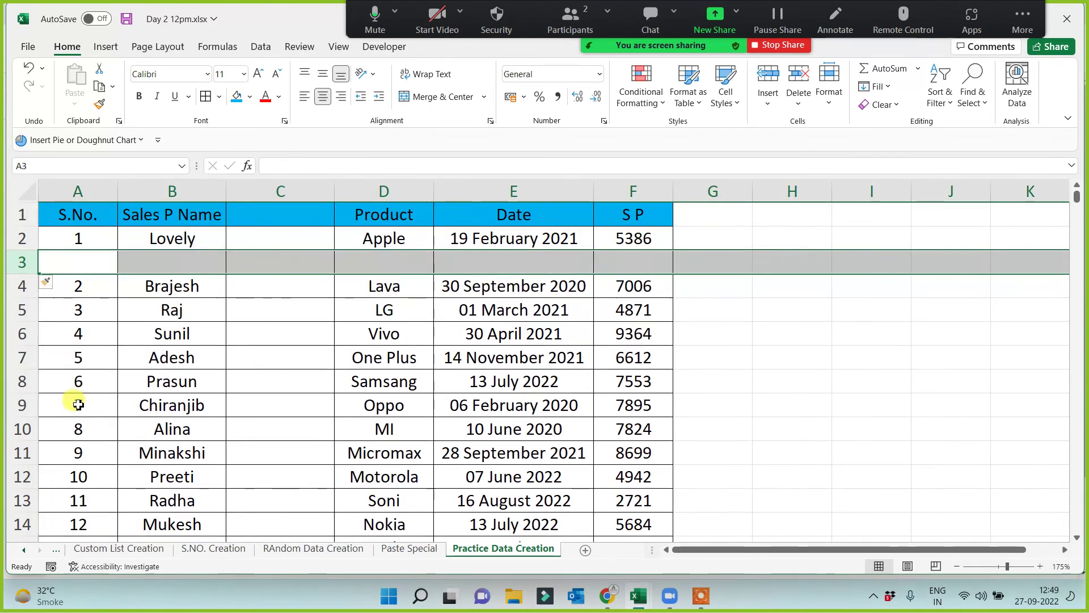
right_click(12, 262)
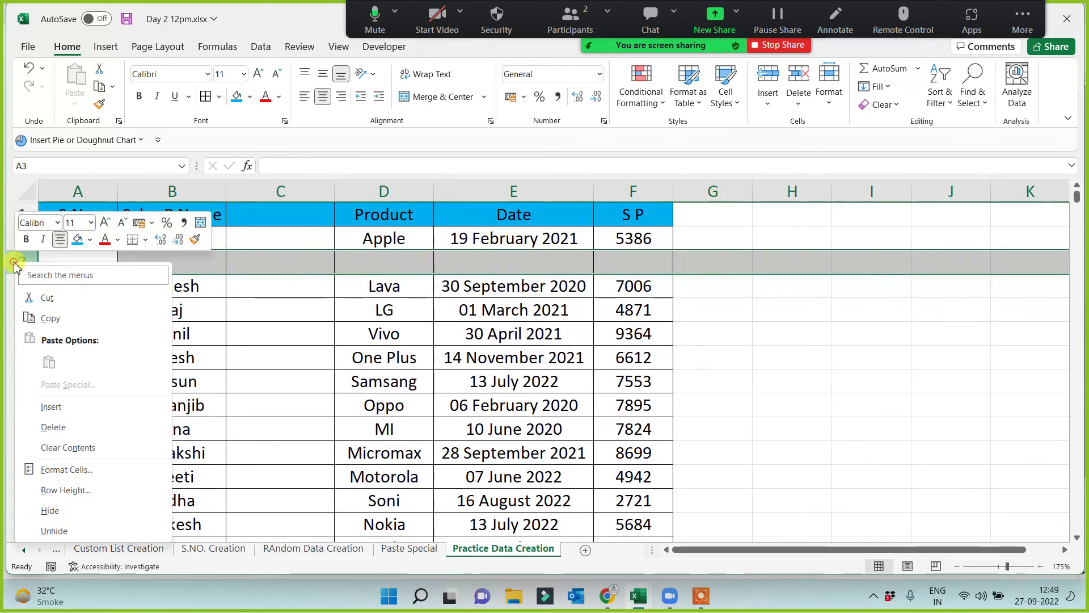
click(54, 424)
Step: Enter the header "Client Mob No." in C1 and widen column C to fit it
click(255, 211)
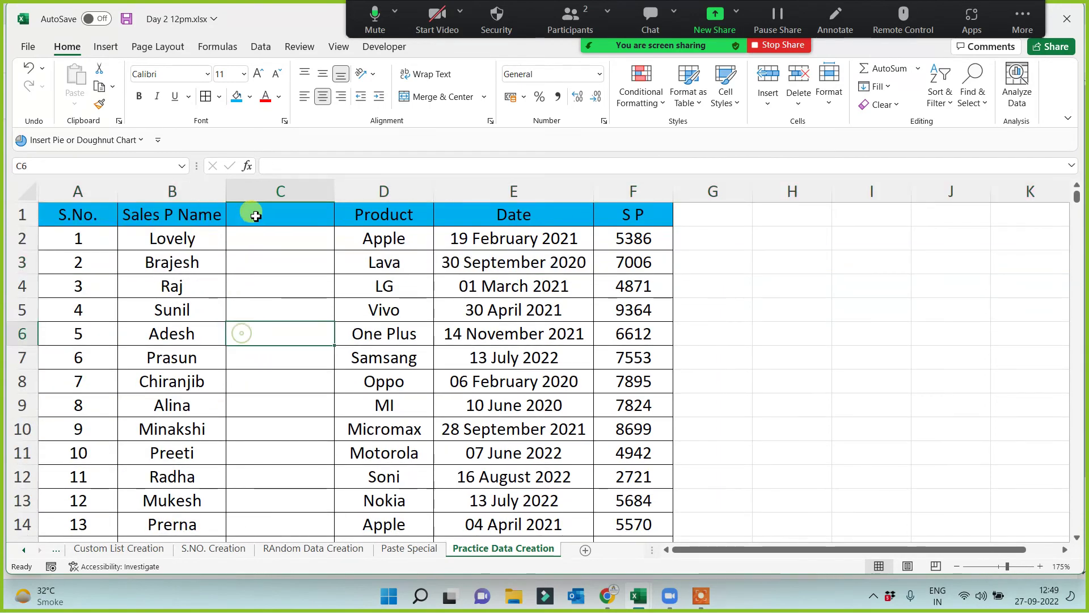
text(Cli)
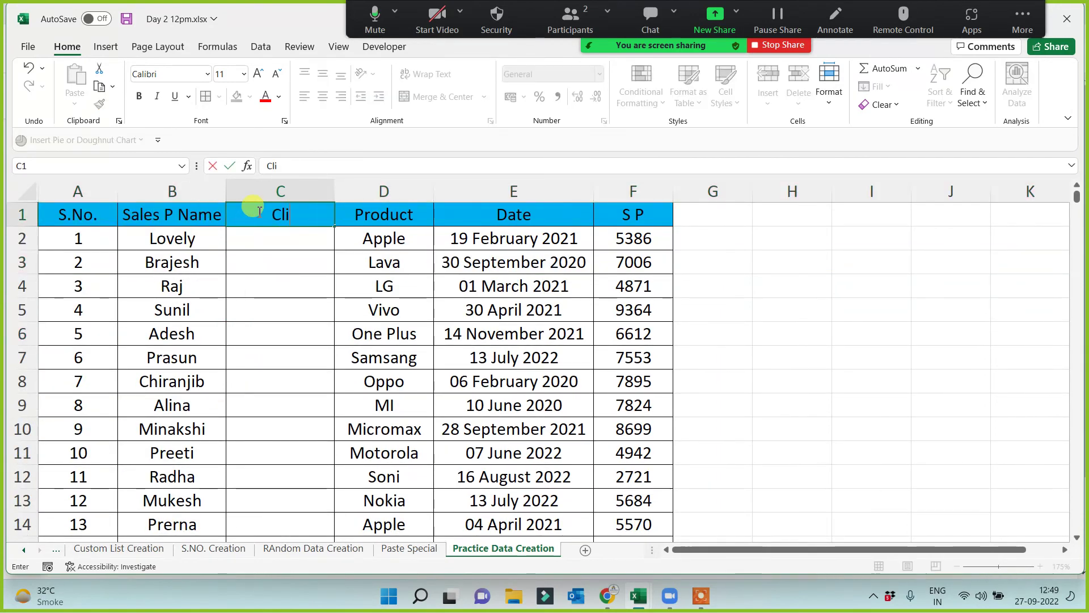
text(ent Mob Nbo.)
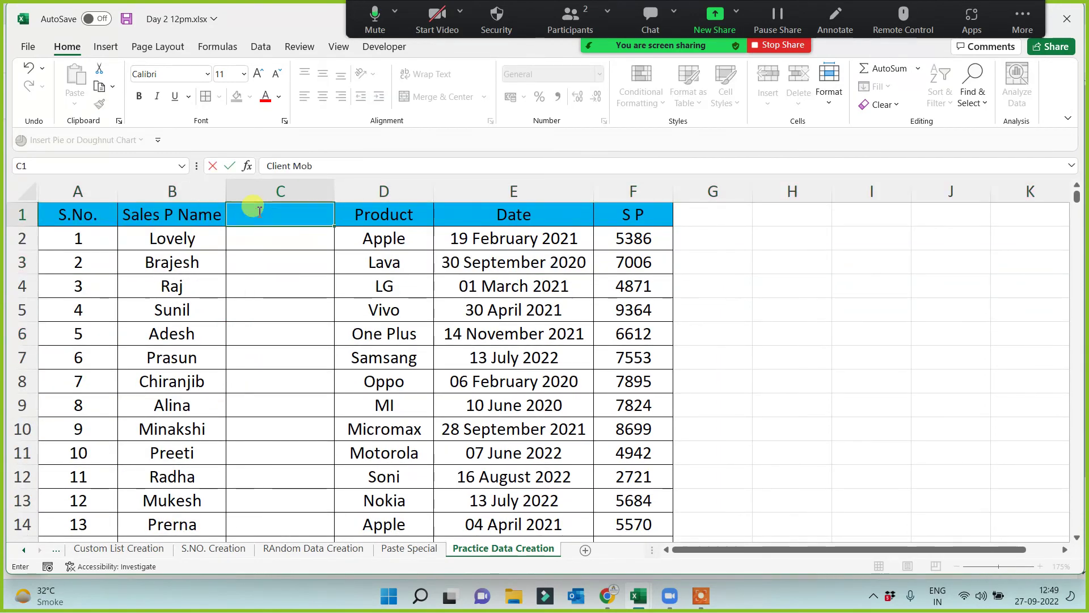
key(BackSpace)
key(BackSpace)
key(BackSpace)
key(BackSpace)
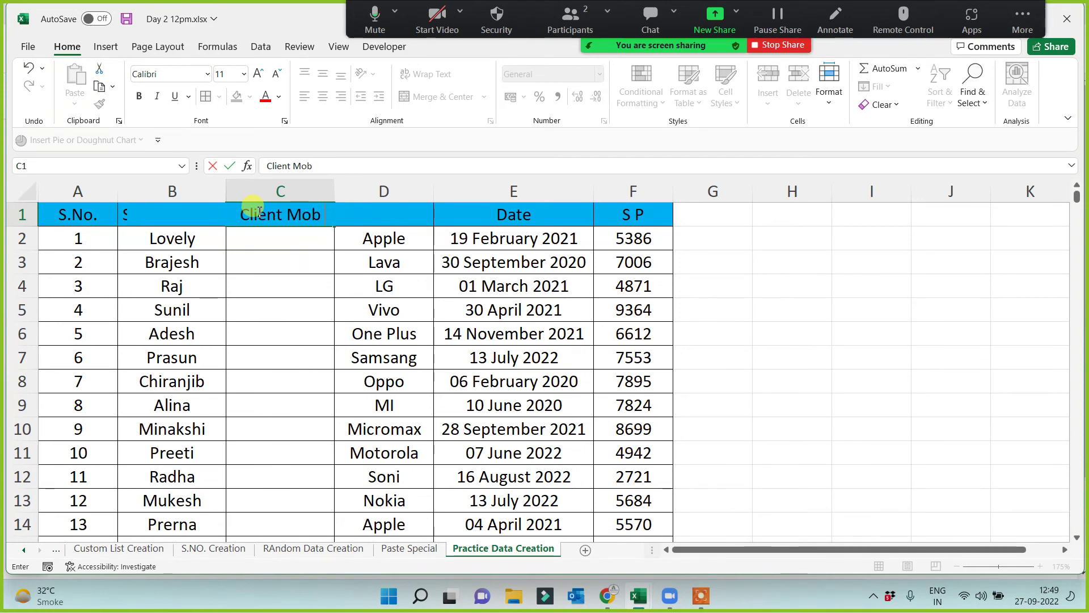
text(No.)
key(Return)
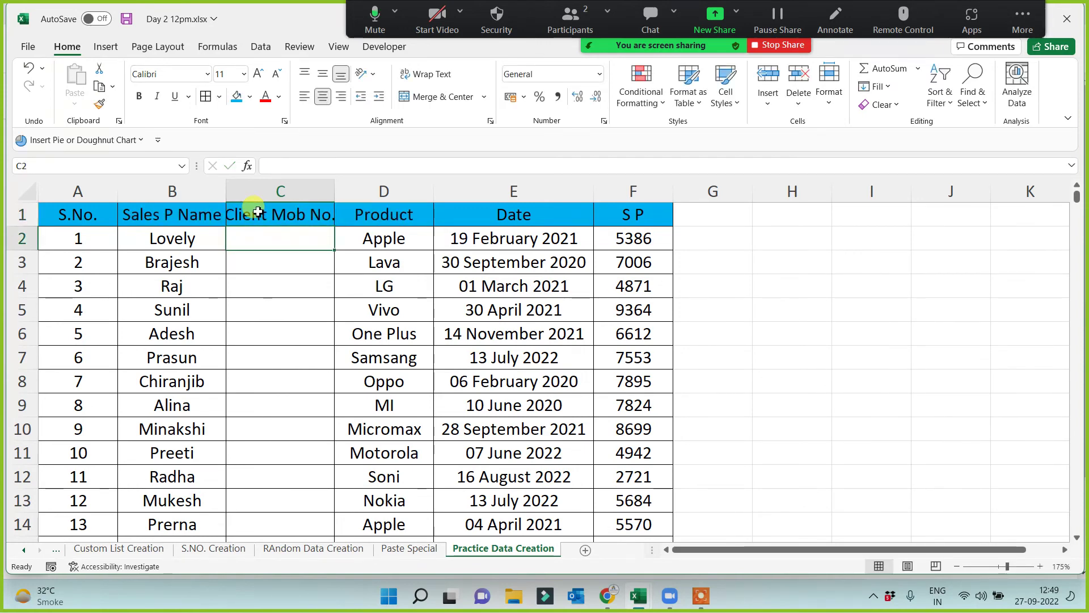
drag(337, 192, 348, 192)
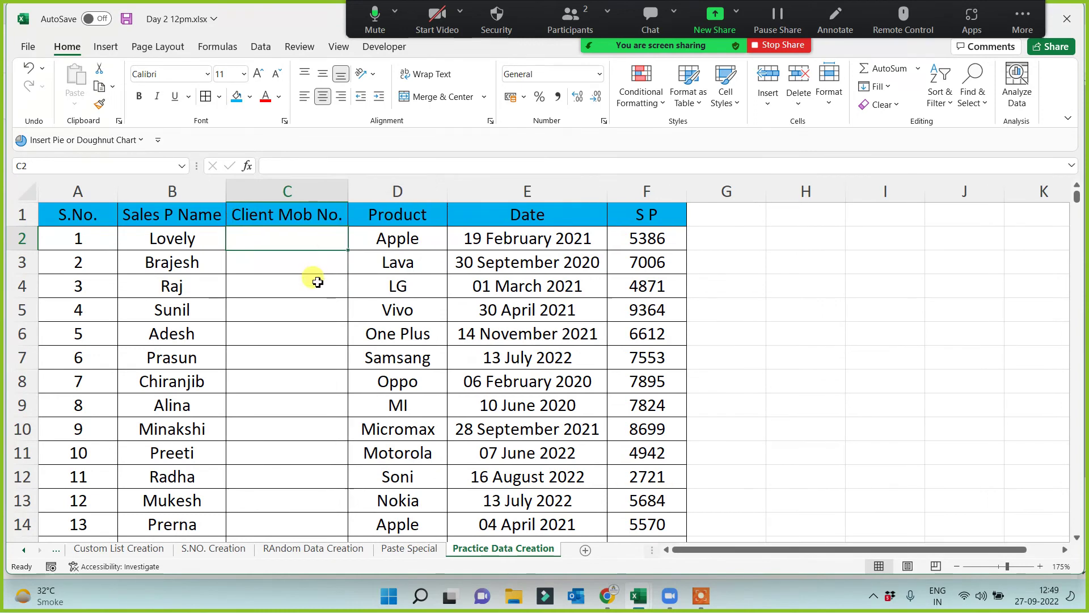
click(318, 282)
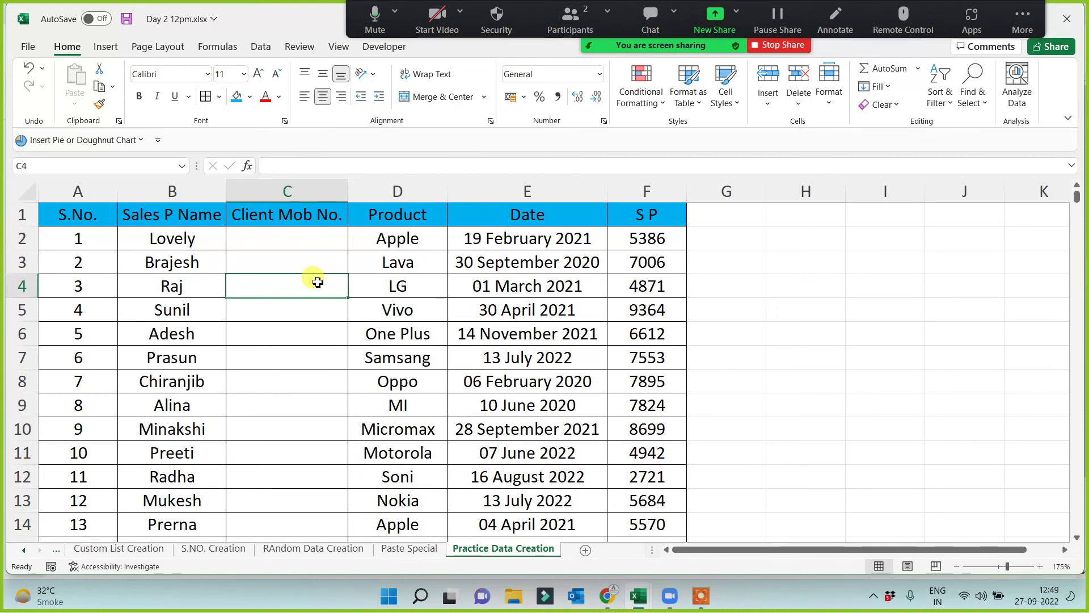
click(290, 241)
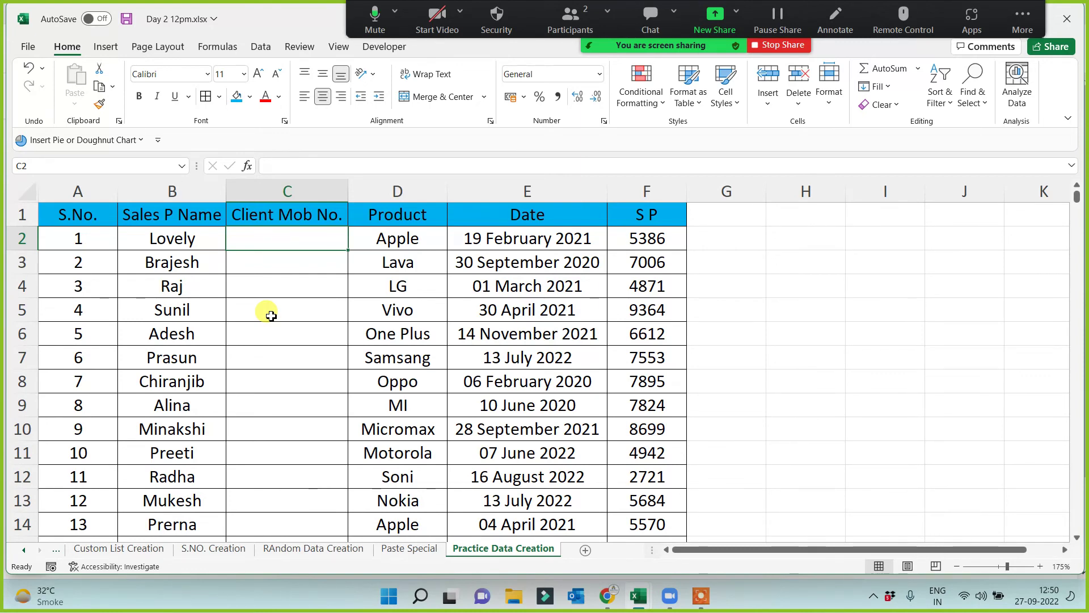
text(=rand)
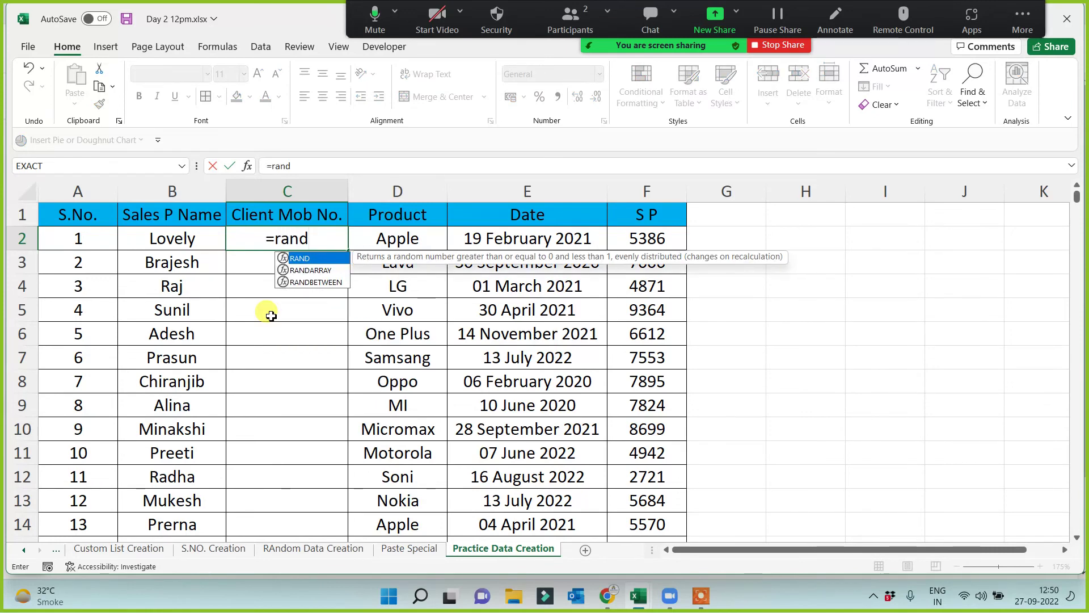
key(Down)
key(Down)
key(Tab)
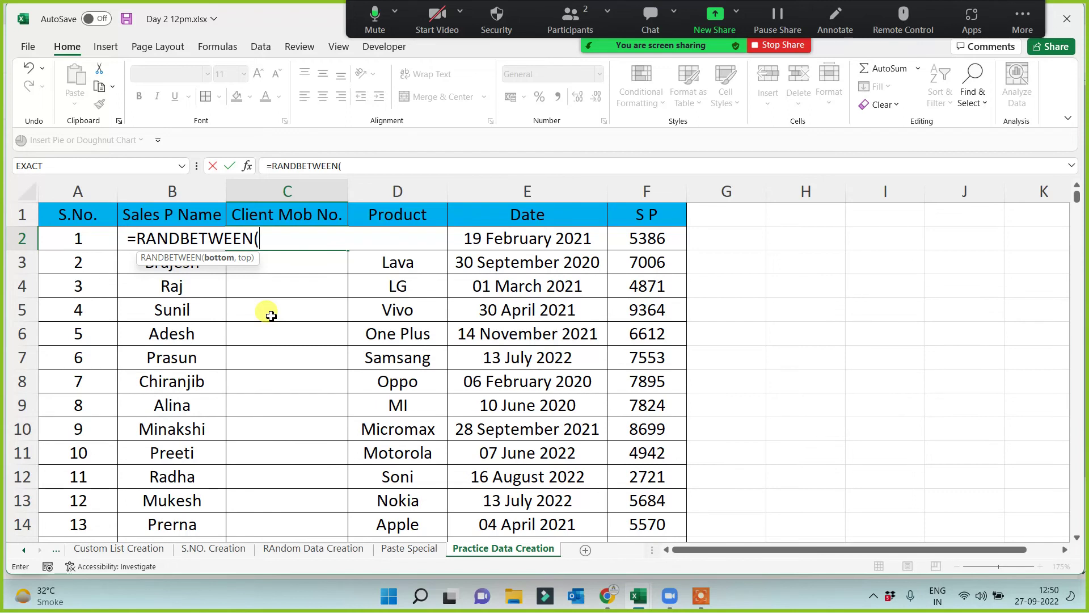
text(8000)
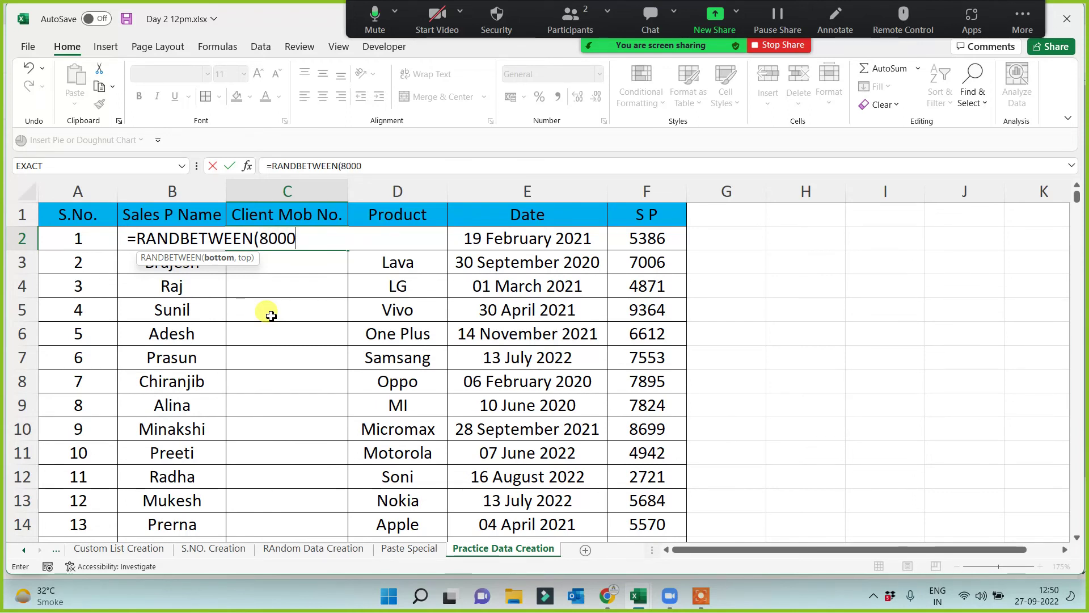
text(000000)
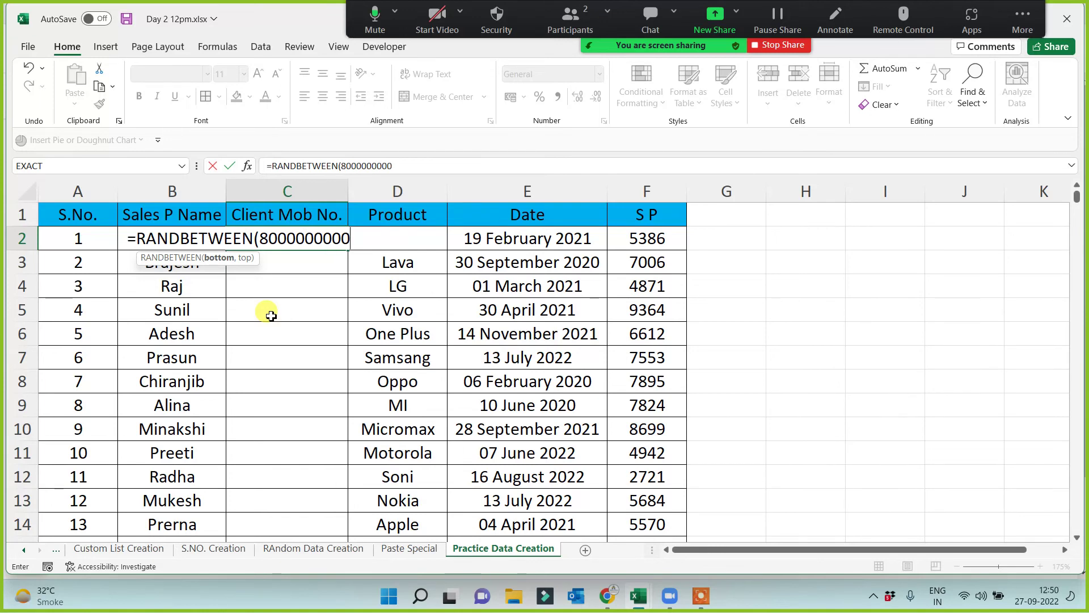
text(,999)
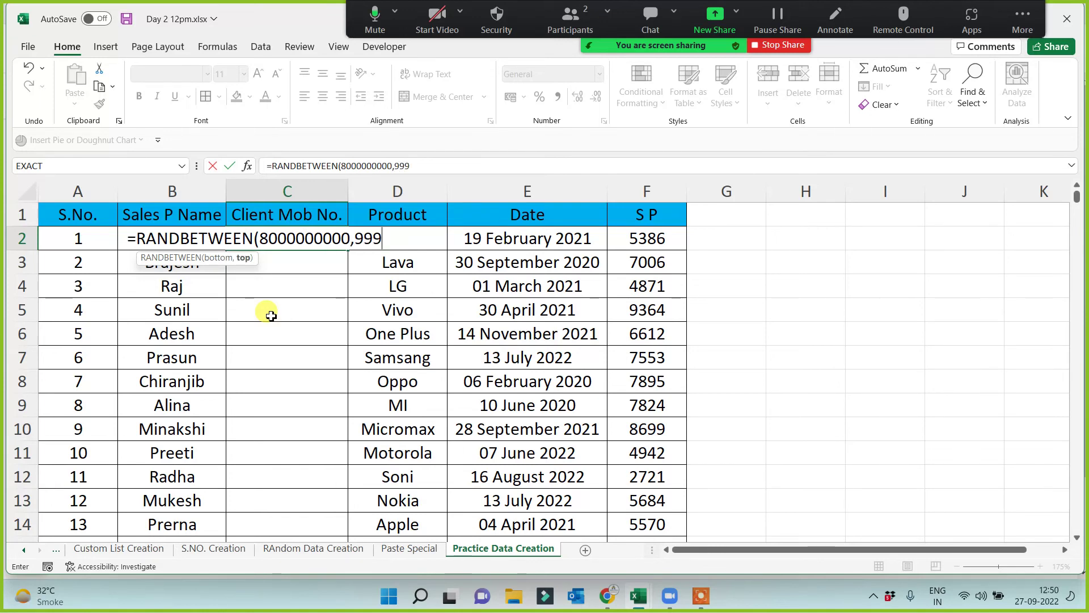
text(9999999))
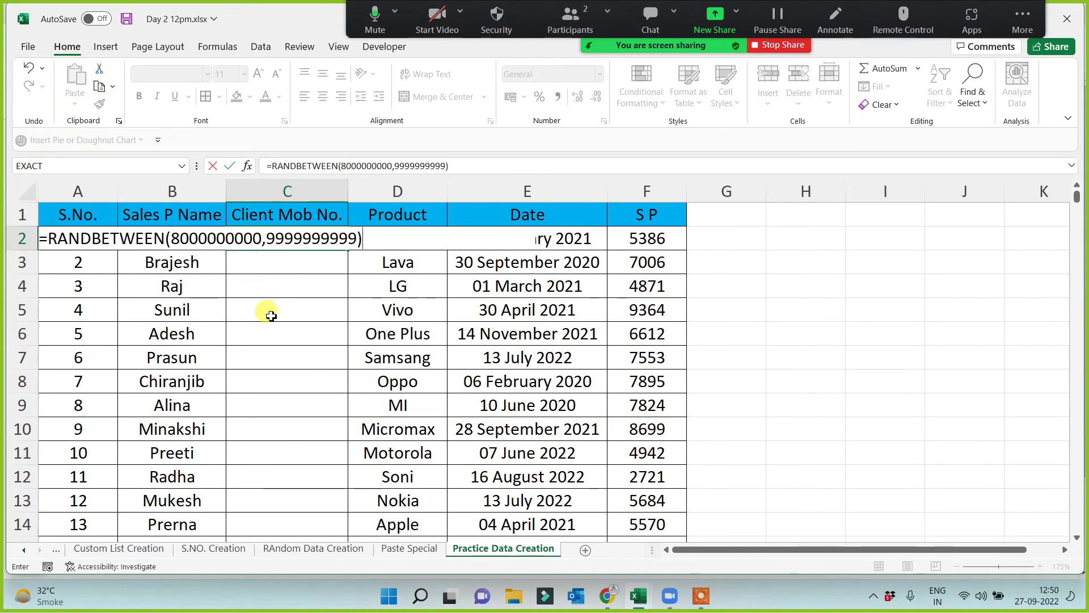
key(Return)
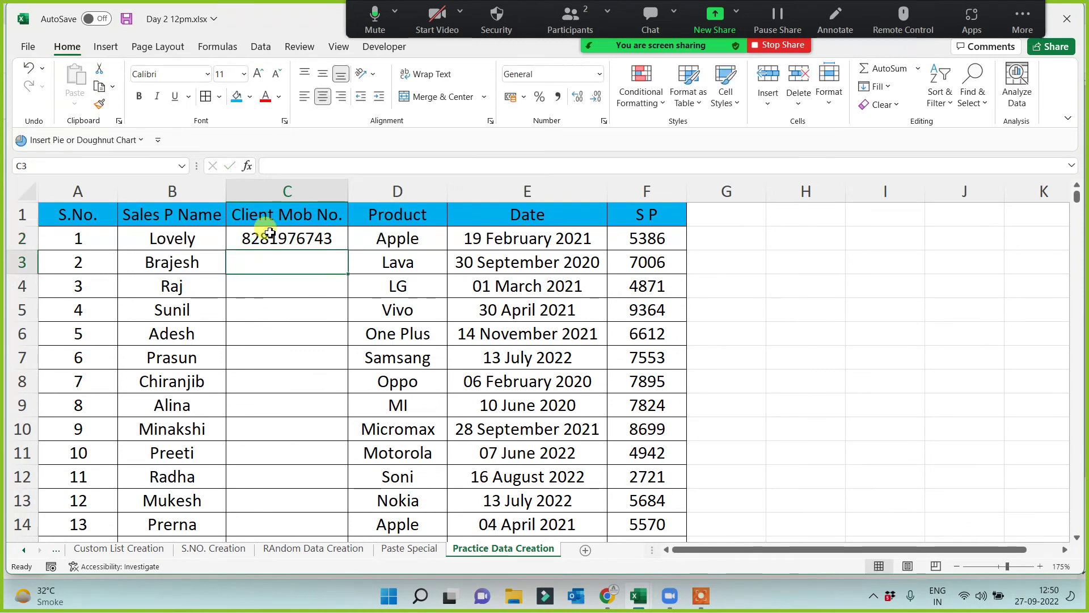
click(304, 235)
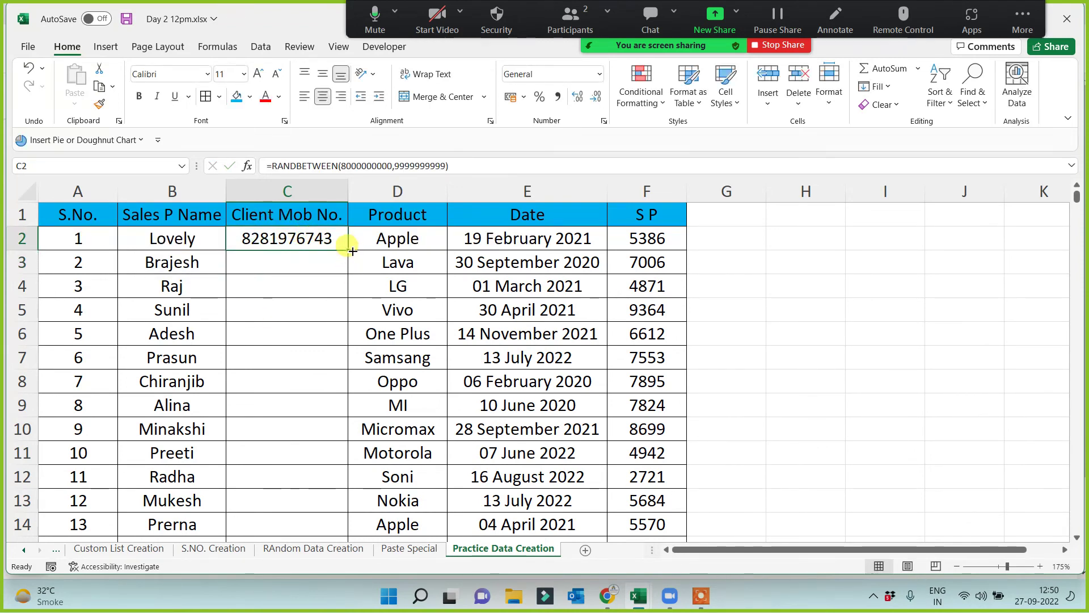
double_click(347, 250)
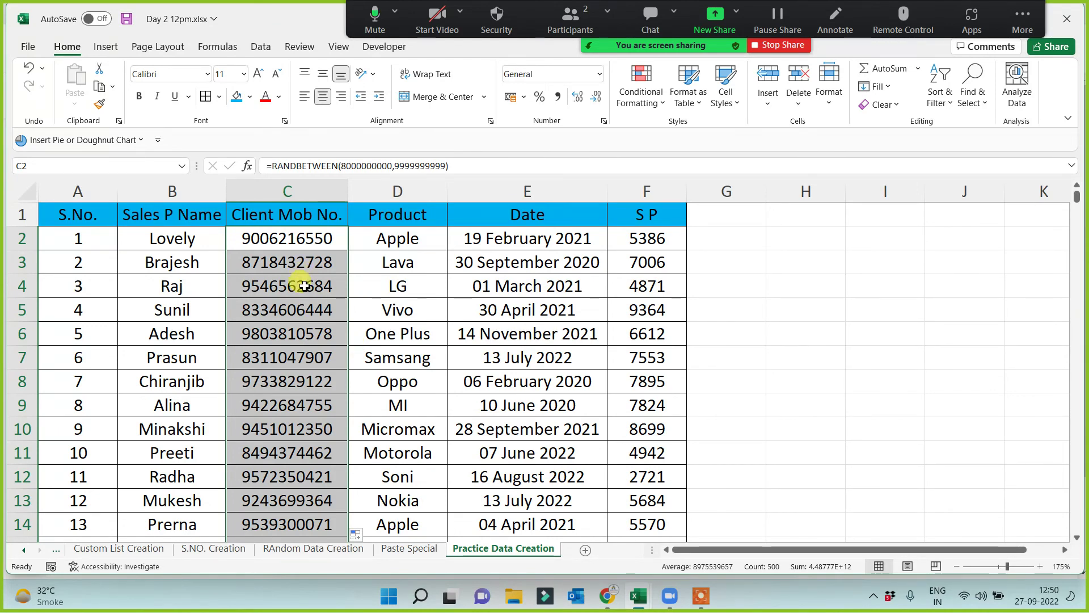
Step: Copy the filled Client Mob No. formulas and use Paste Special with Values over the same cells
key(ctrl+c)
key(ctrl+alt+v)
click(577, 296)
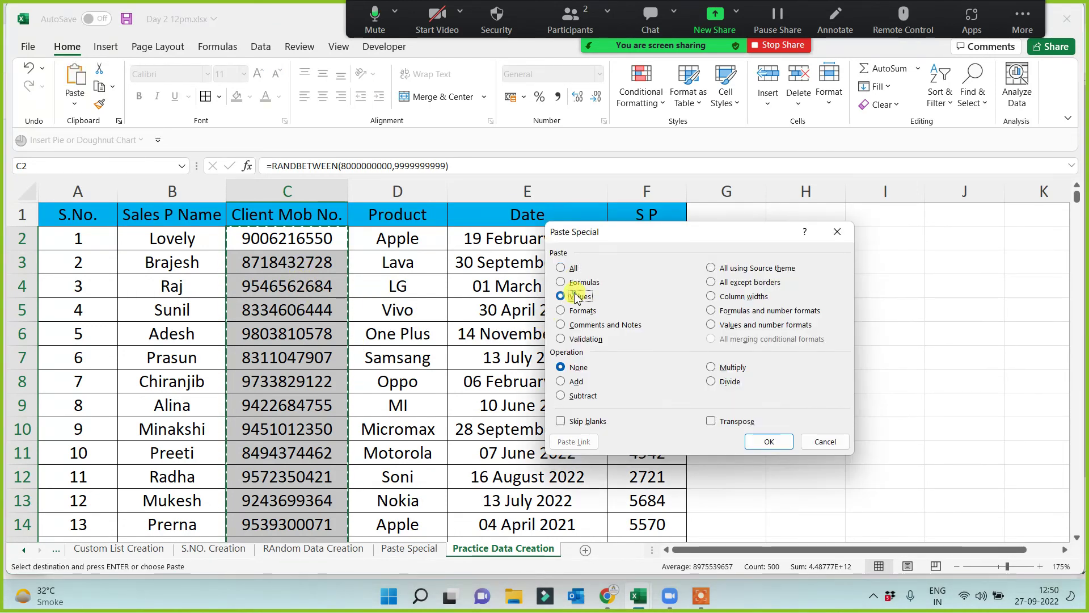
click(769, 441)
click(777, 366)
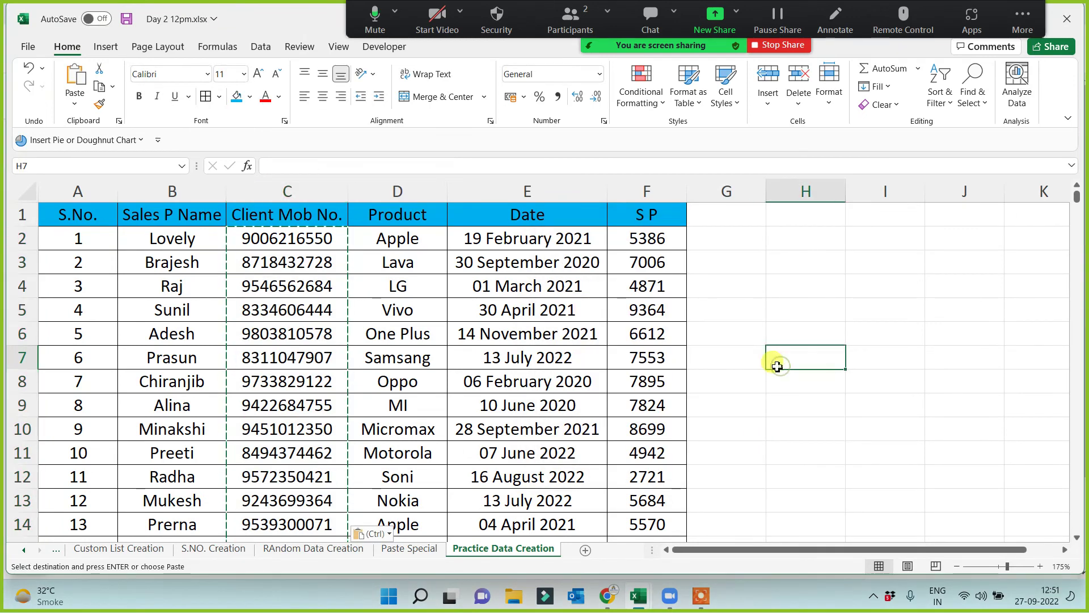
key(Escape)
Step: Widen the Client Mob No. column slightly more
click(280, 266)
click(281, 379)
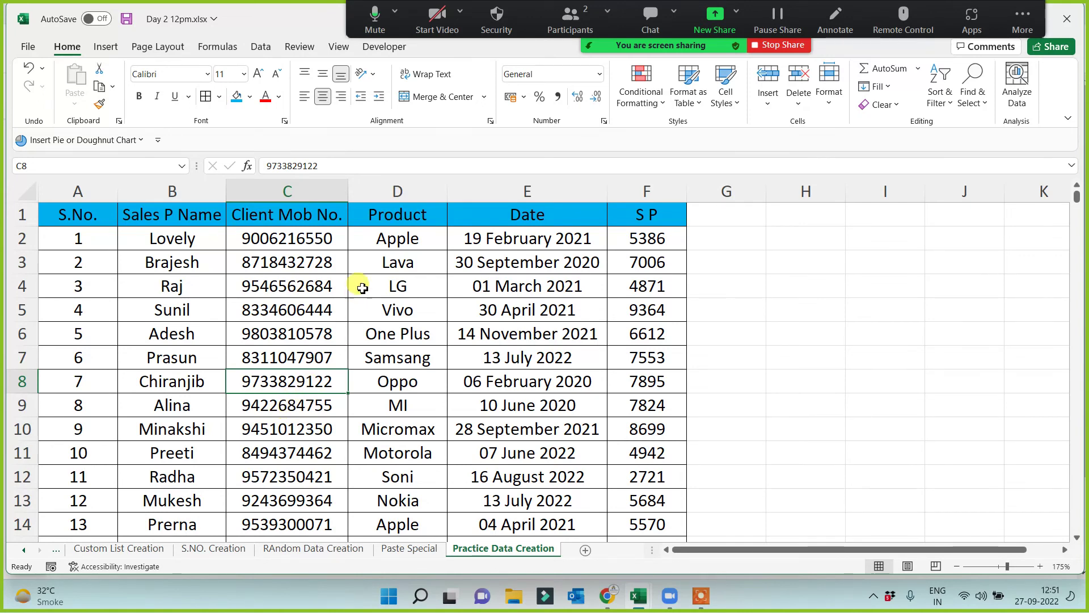
drag(348, 191, 359, 191)
click(292, 313)
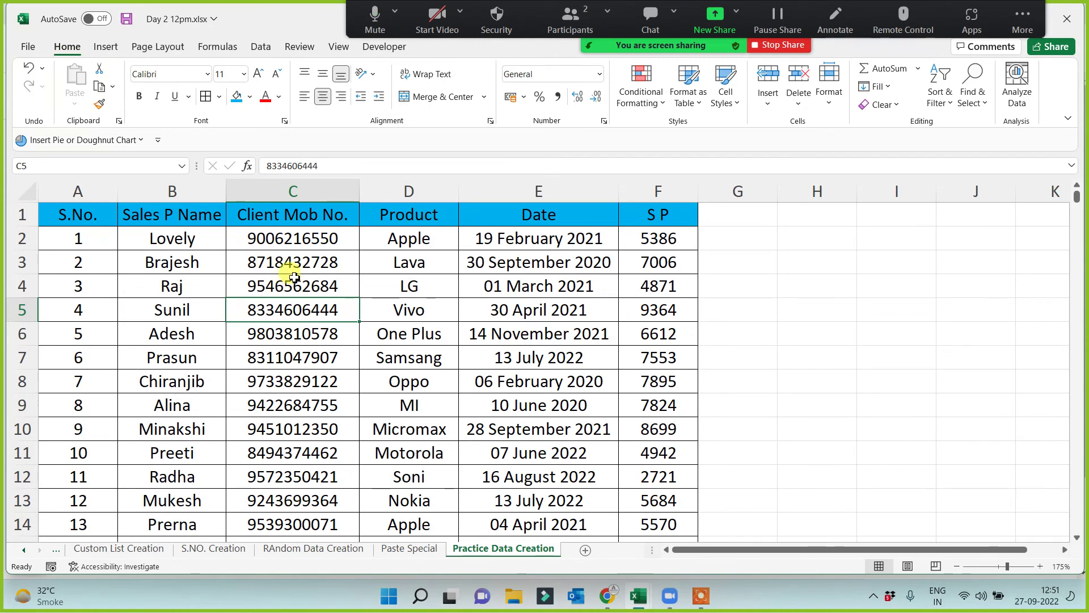
Step: Make the header row of the table bold
click(321, 245)
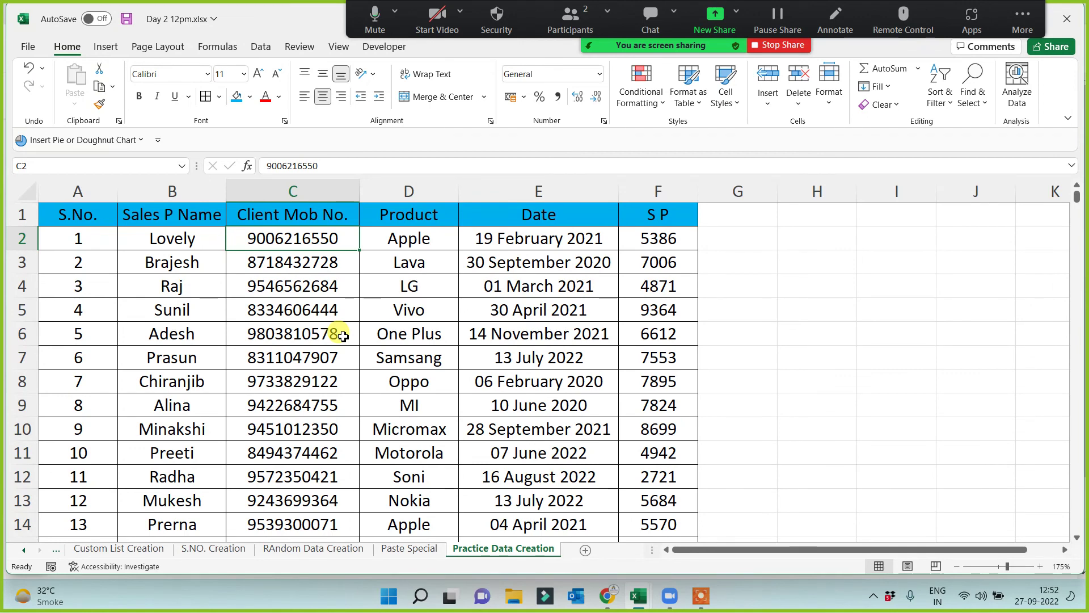
click(23, 215)
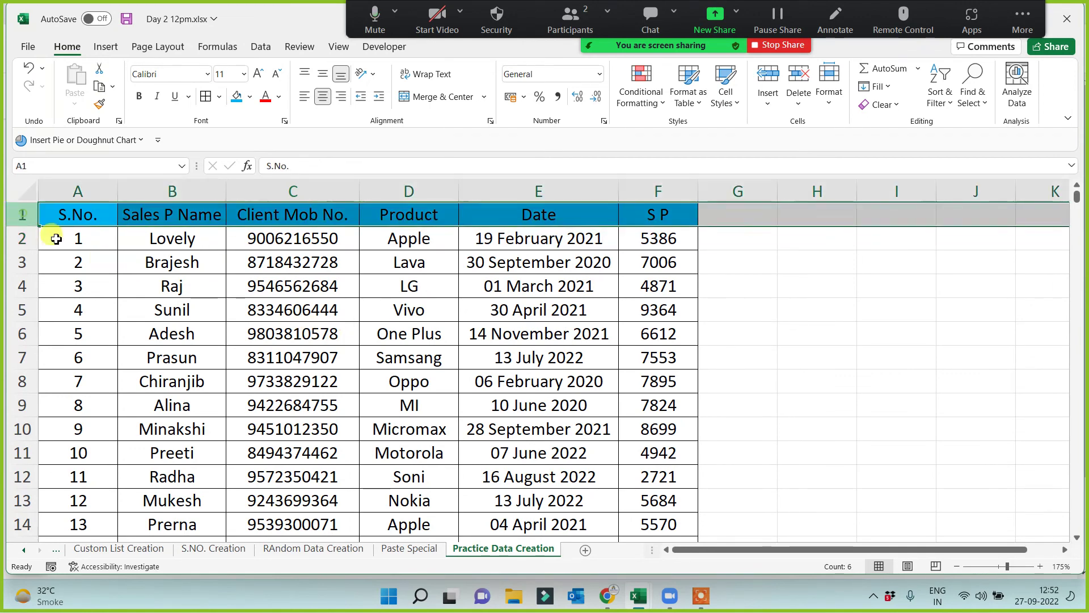
click(423, 359)
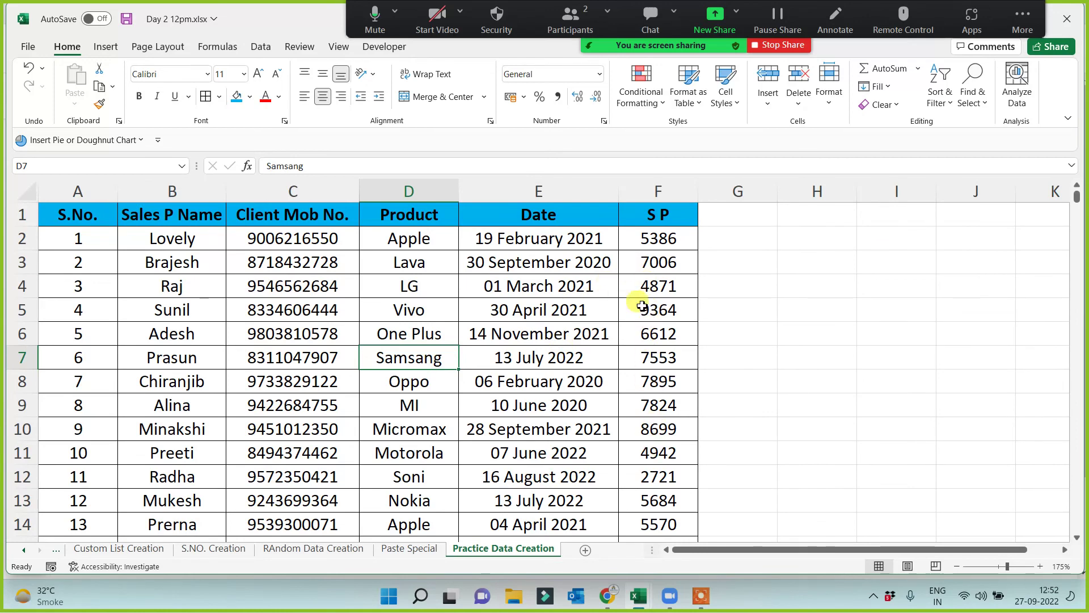
Step: Widen the Sales P Name column slightly so its header has more room
click(657, 218)
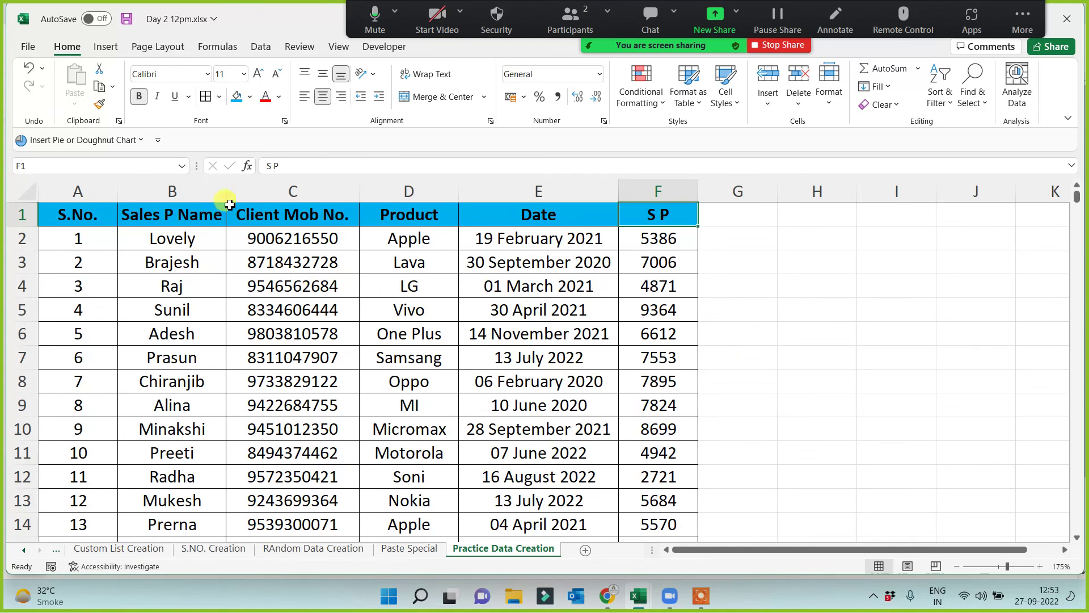
drag(226, 191, 239, 191)
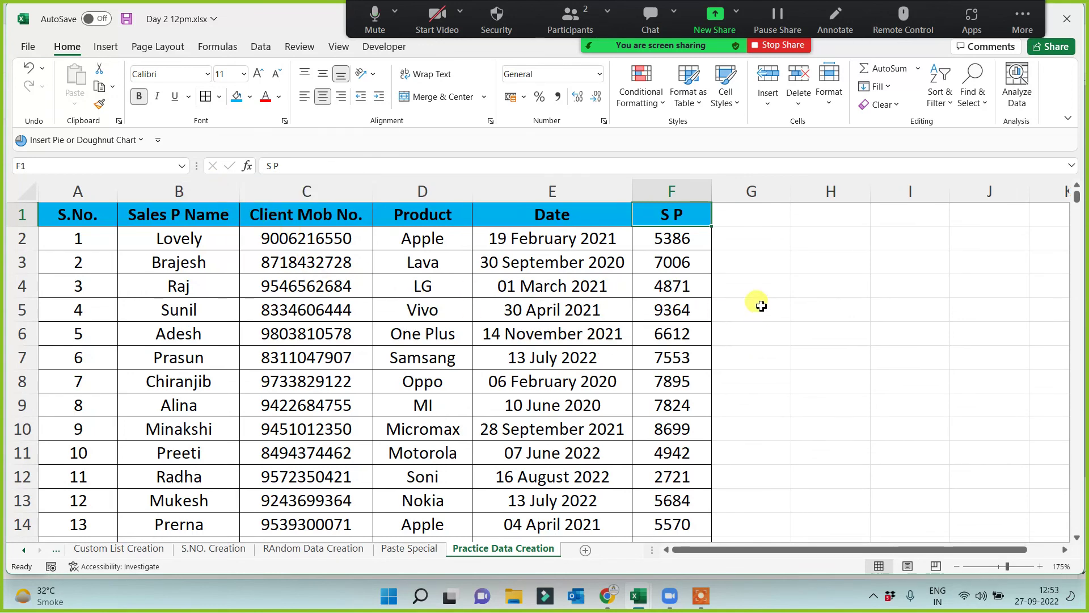
click(778, 284)
Step: Change the header text in F1 to "S.P." by replacing the space and adding the periods
double_click(678, 215)
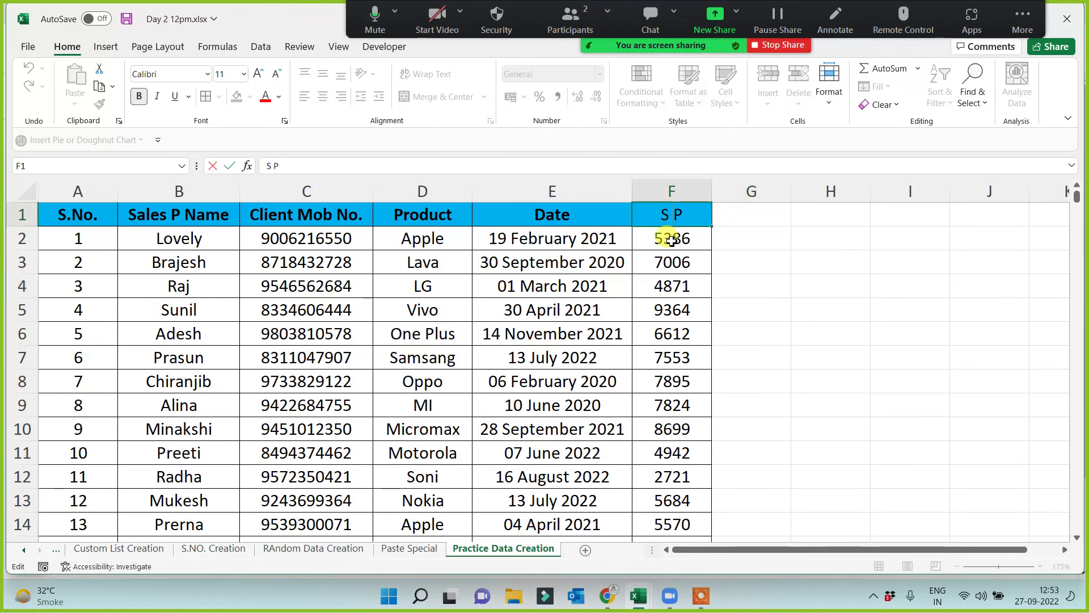
key(BackSpace)
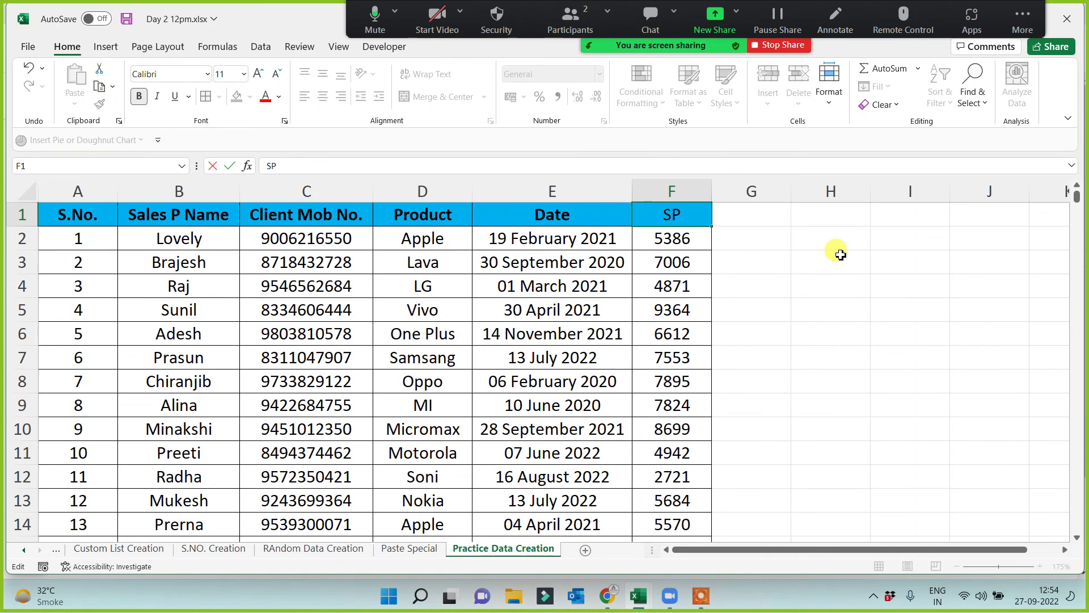
text(.)
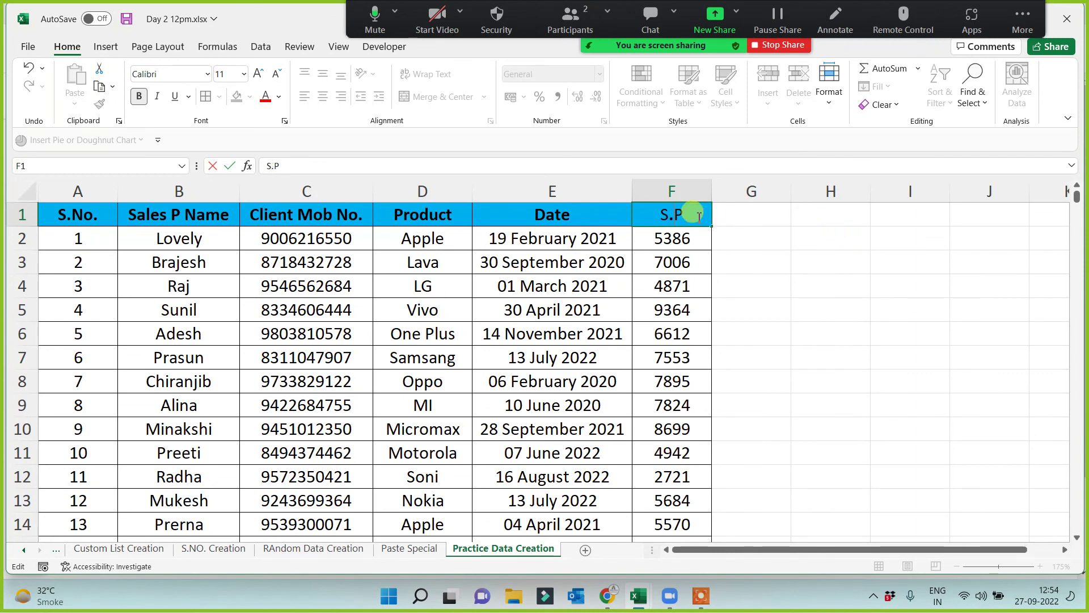
text(.)
click(795, 309)
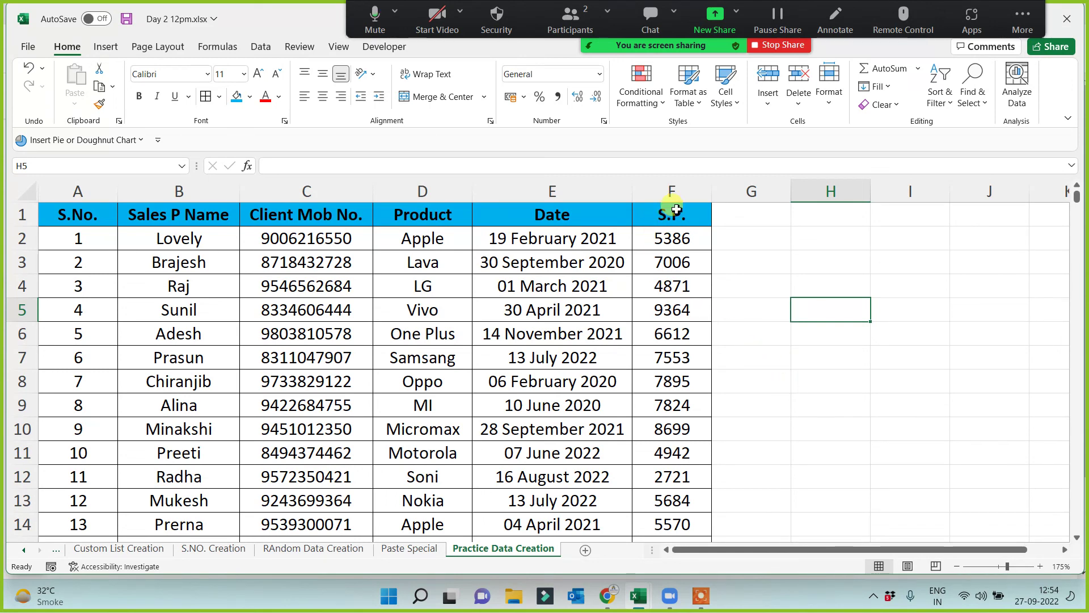
drag(671, 214, 76, 215)
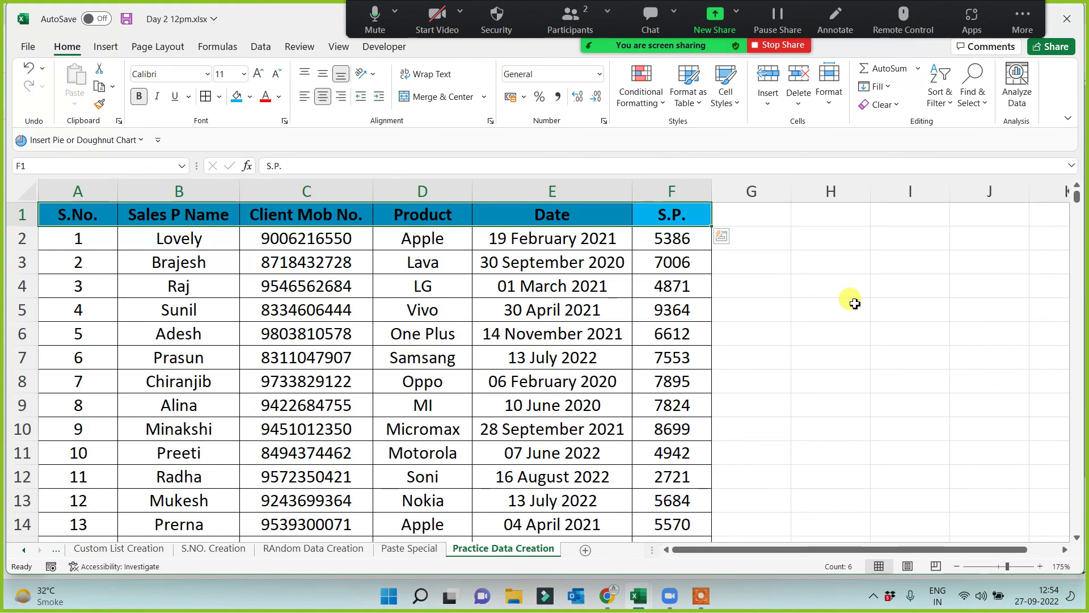
click(855, 303)
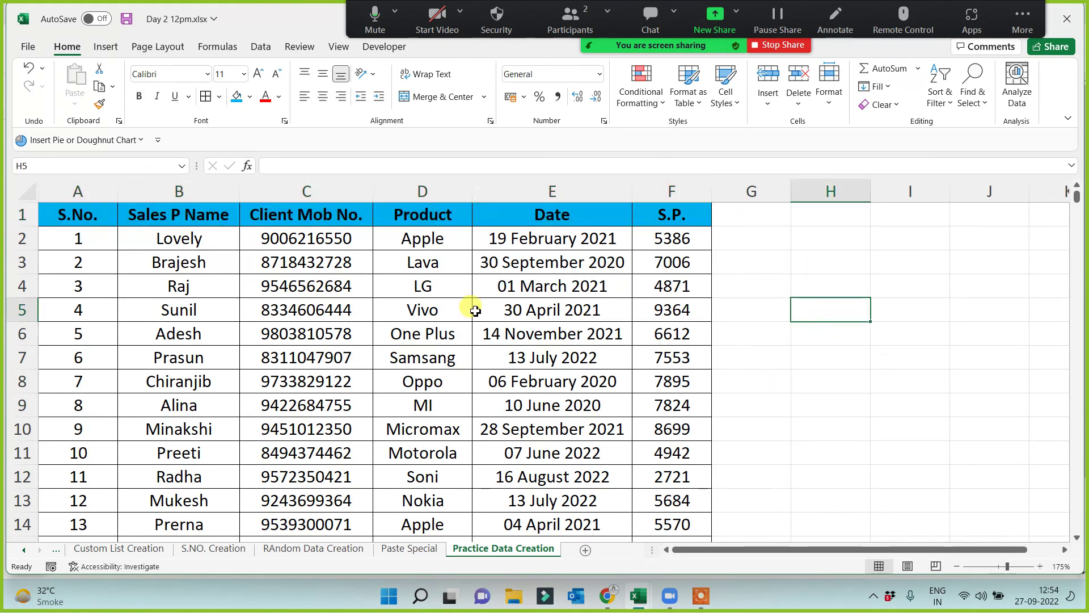
click(89, 216)
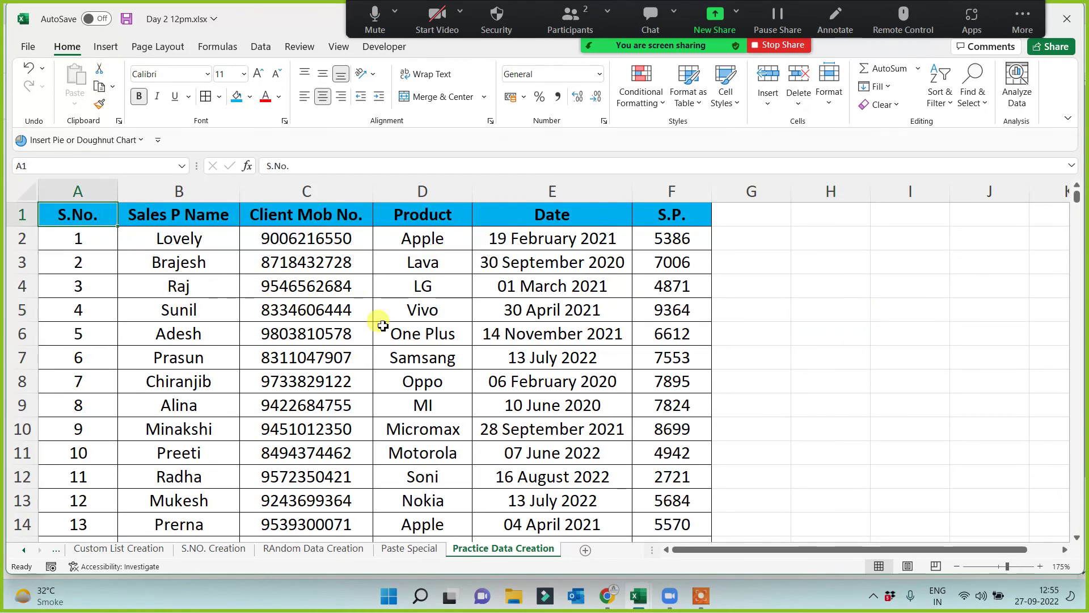
scroll(452, 431, down, 3)
scroll(552, 431, up, 3)
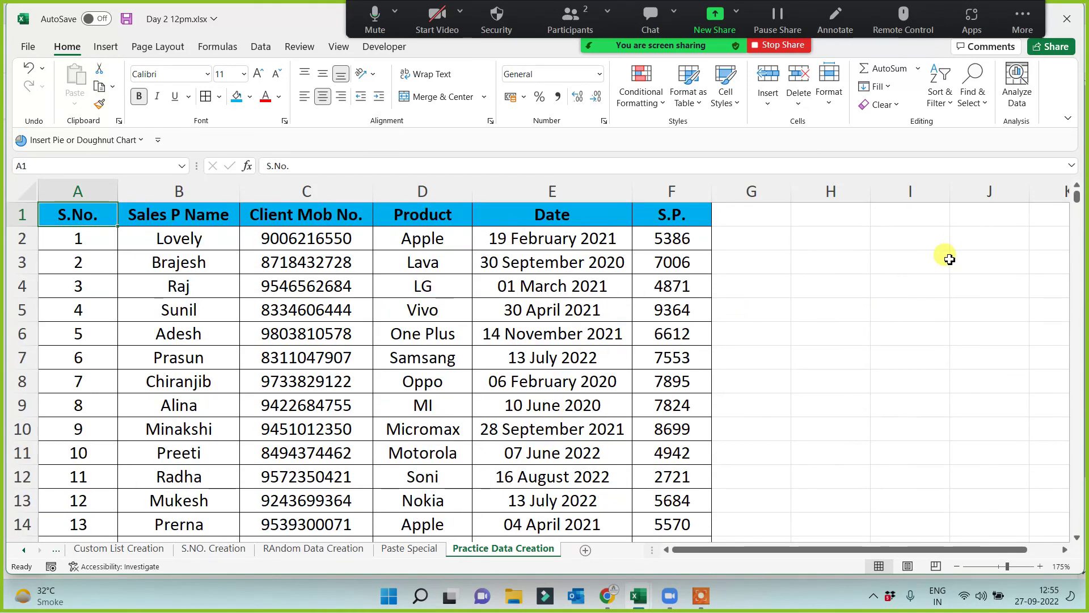
Step: Give the header row A1:F1 a dark red fill and white font color
drag(95, 220, 647, 208)
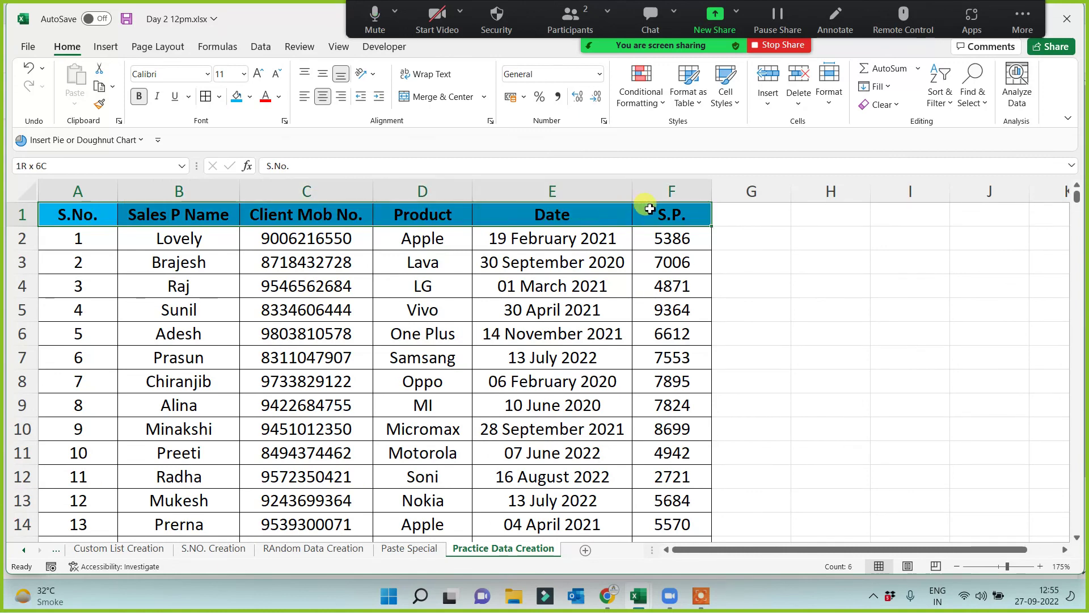
click(249, 97)
click(234, 230)
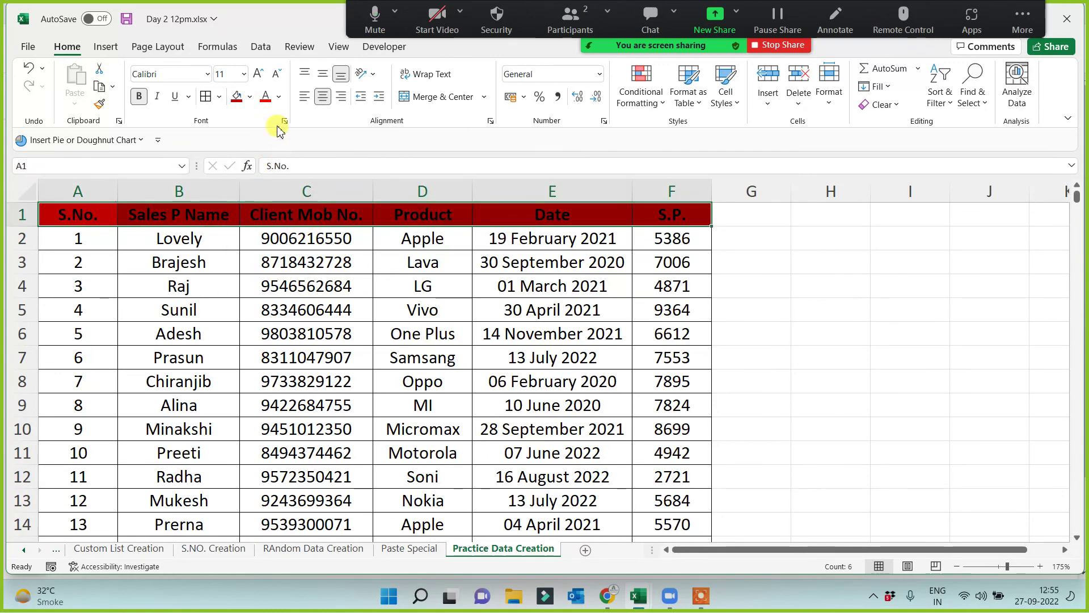
click(278, 97)
click(264, 155)
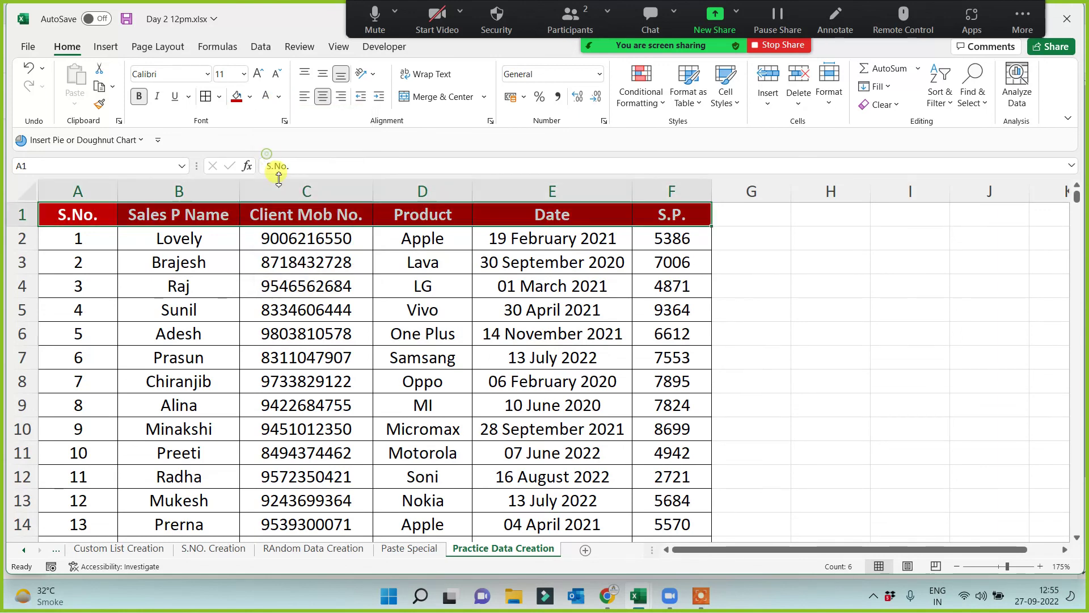
click(304, 335)
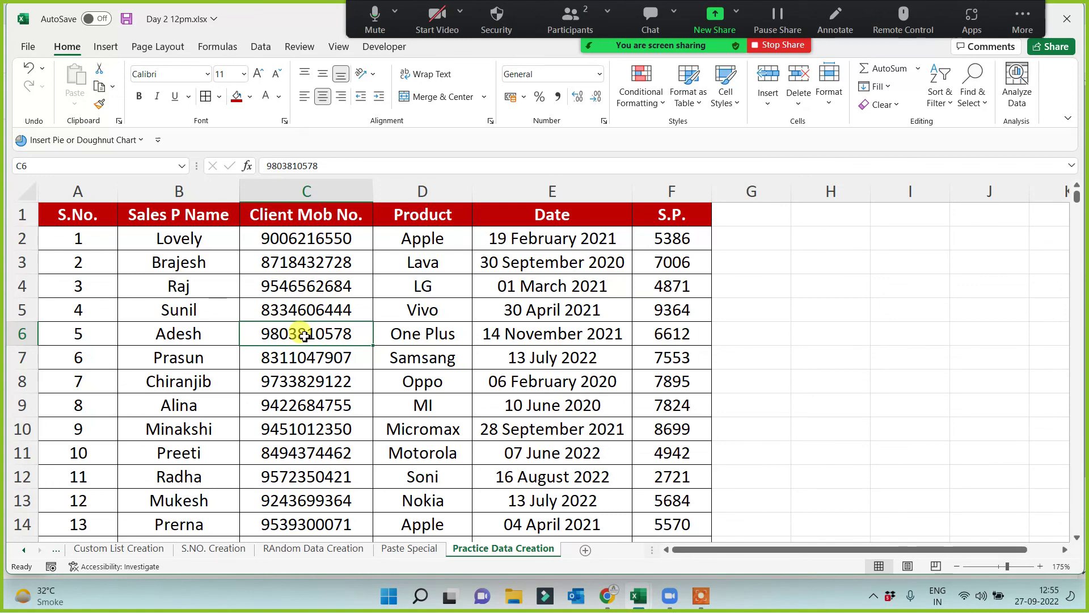
click(707, 600)
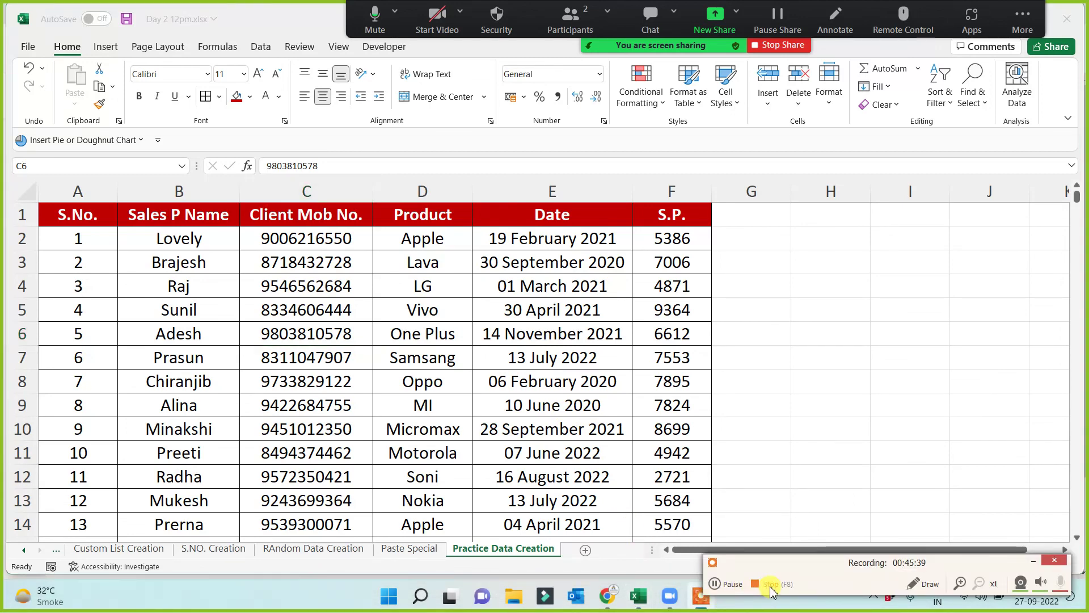